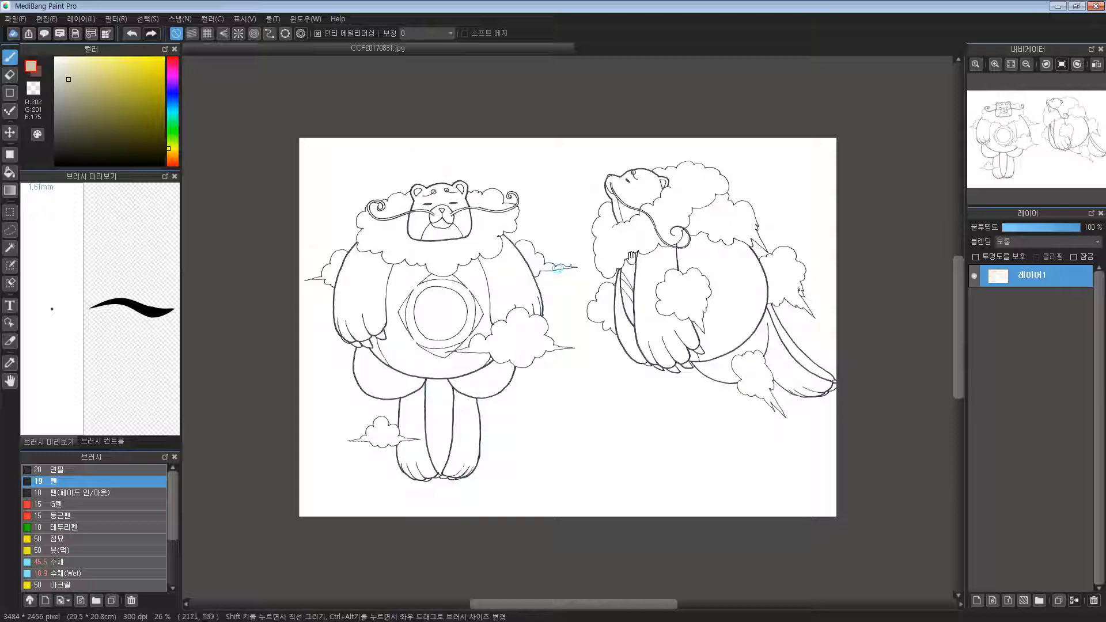
Desaturate the scanned line art to 0% saturation with the Hue/Saturation/Brightness filter
{"action": "left_click_drag", "start_coordinate": [586, 272], "coordinate": [663, 285]}
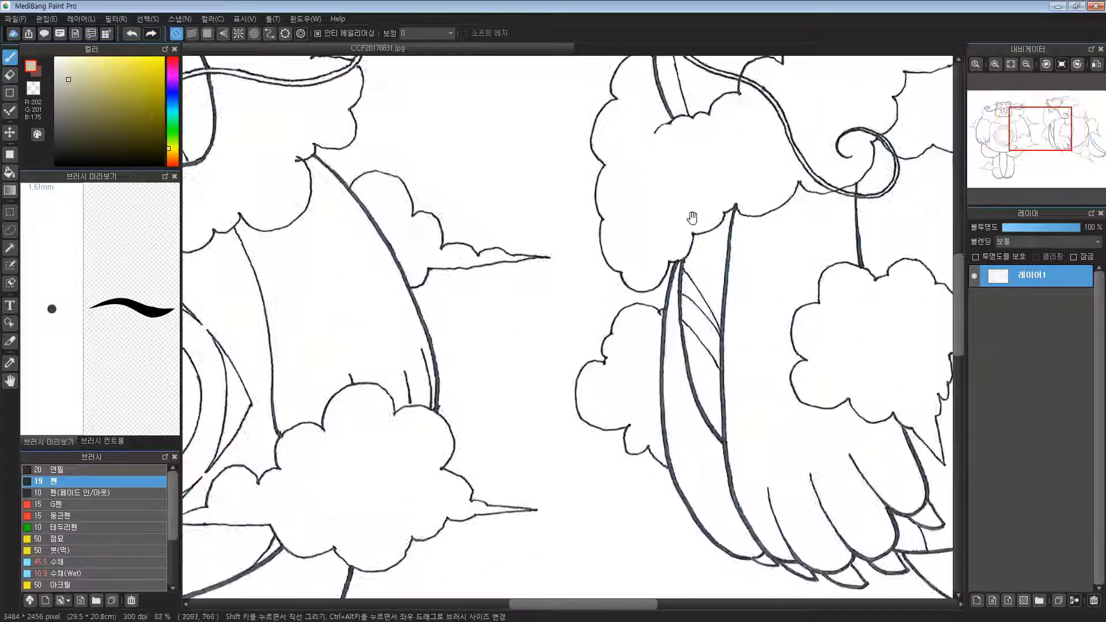
{"action": "left_click_drag", "start_coordinate": [694, 218], "coordinate": [572, 366]}
{"action": "mouse_move", "coordinate": [587, 297]}
{"action": "left_mouse_down"}
{"action": "mouse_move", "coordinate": [624, 309]}
{"action": "mouse_move", "coordinate": [569, 315]}
{"action": "mouse_move", "coordinate": [589, 317]}
{"action": "left_mouse_up"}
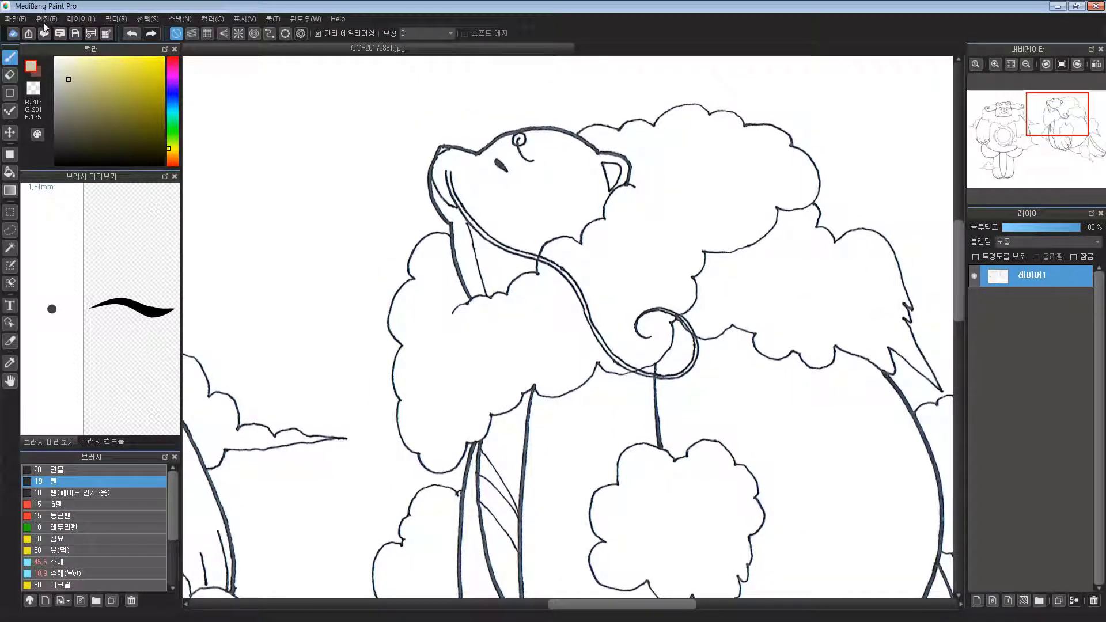
{"action": "left_click", "coordinate": [115, 18]}
{"action": "left_click", "coordinate": [190, 35]}
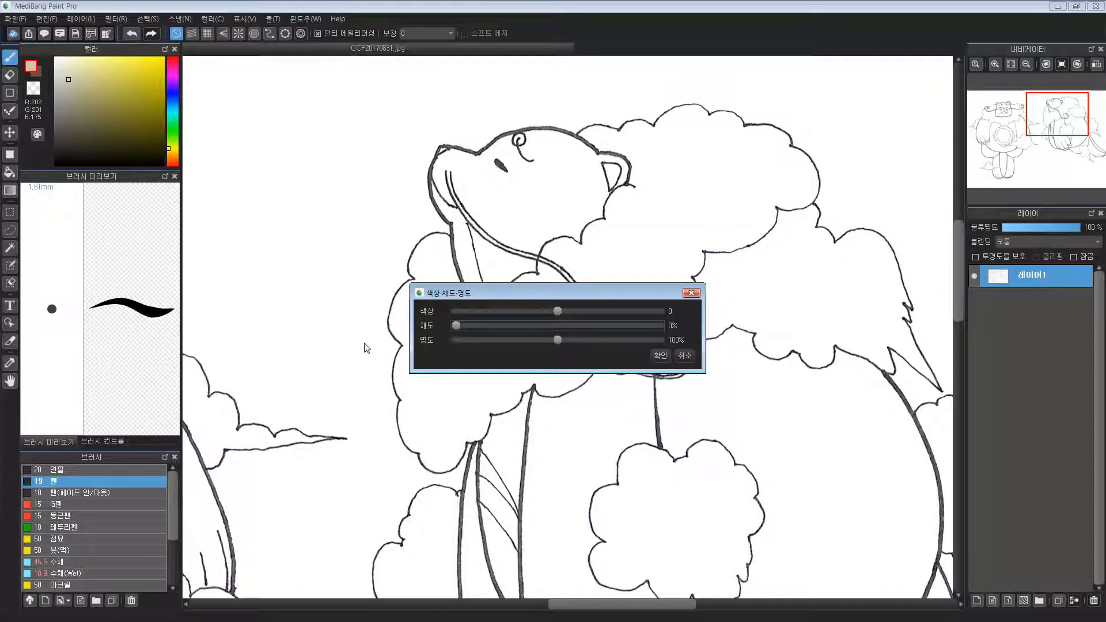
{"action": "left_click", "coordinate": [658, 355]}
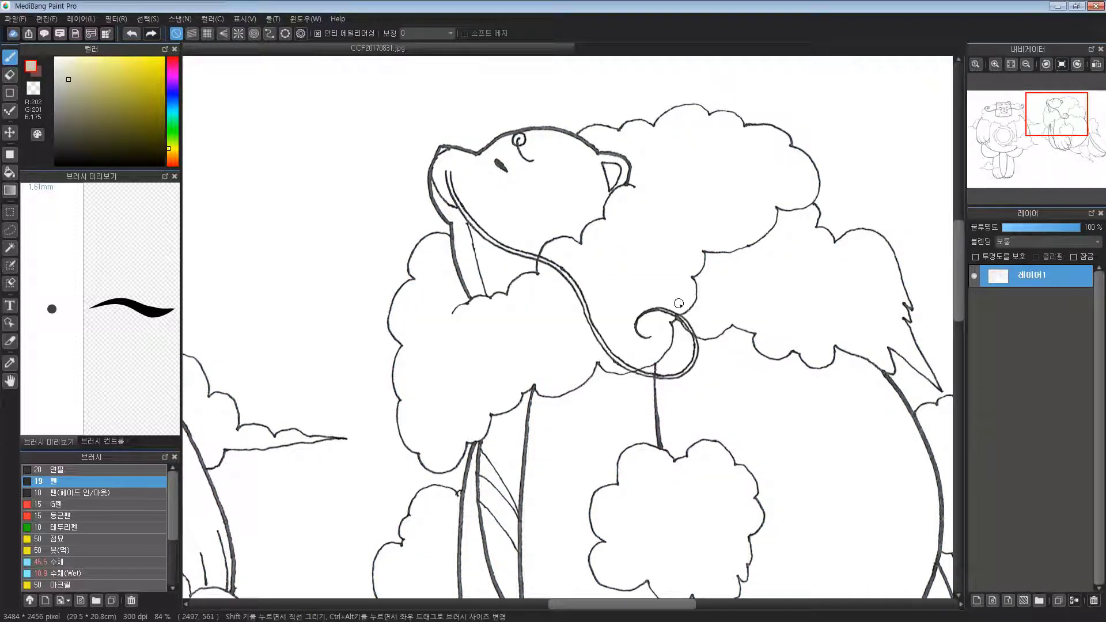
Apply a Levels correction to the line art, raising the input black point past midway and slightly lowering the input white point
{"action": "left_click", "coordinate": [119, 24]}
{"action": "left_click", "coordinate": [158, 36]}
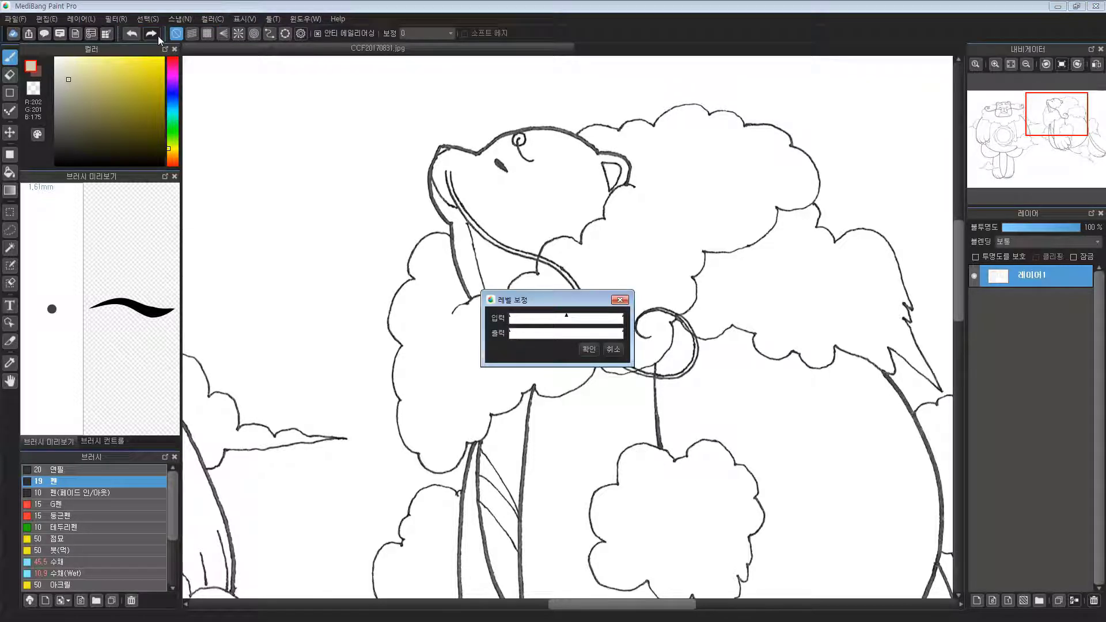
{"action": "left_click_drag", "start_coordinate": [621, 317], "coordinate": [603, 317]}
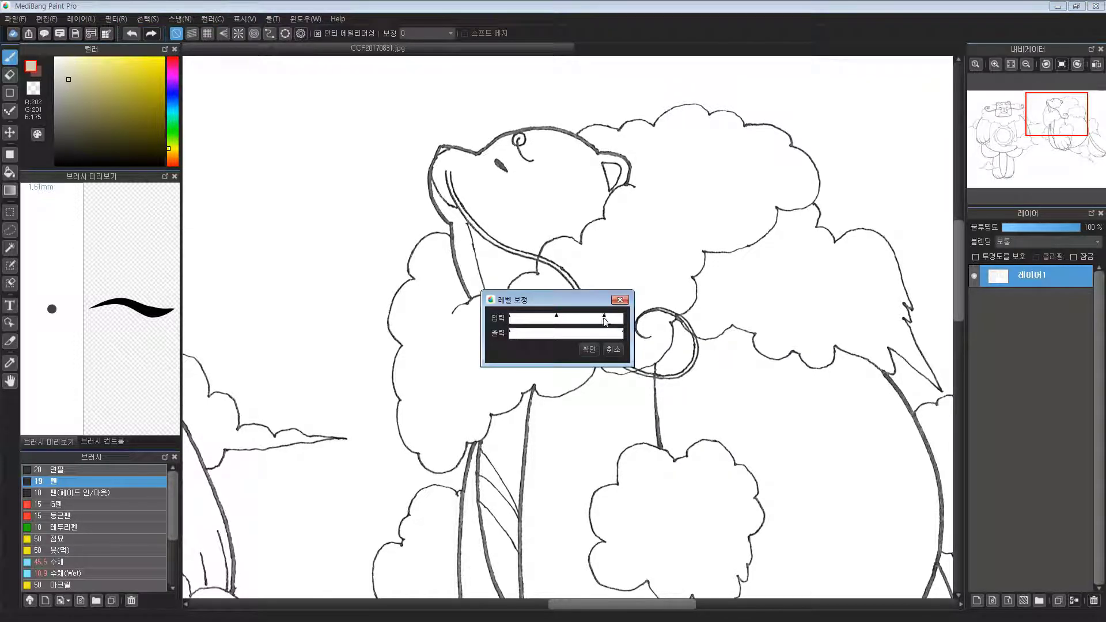
{"action": "left_click_drag", "start_coordinate": [511, 318], "coordinate": [542, 320]}
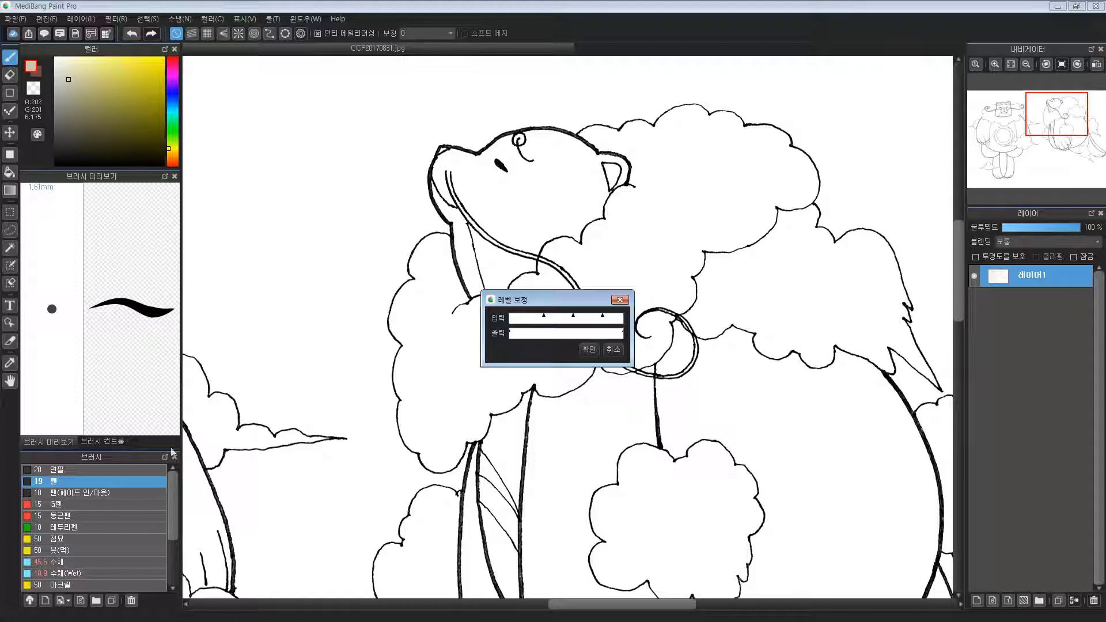
{"action": "left_click_drag", "start_coordinate": [545, 321], "coordinate": [575, 322]}
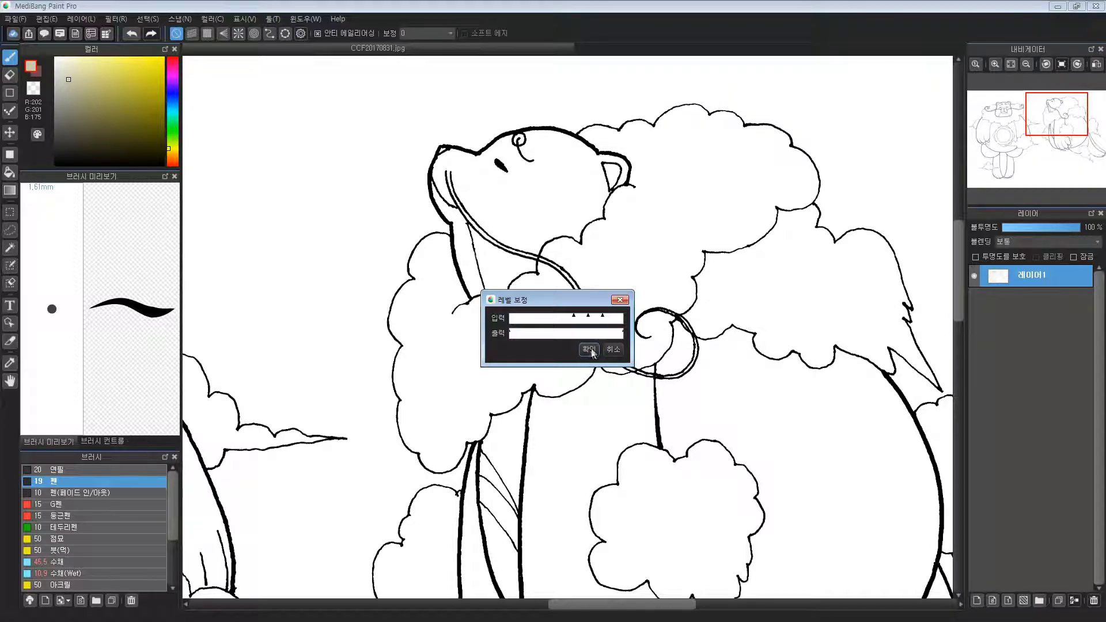
{"action": "left_click", "coordinate": [588, 350]}
Set the pen colour to white (255, 255, 255) and reduce the pen size to 0.86 mm
{"action": "left_click_drag", "start_coordinate": [327, 396], "coordinate": [875, 283]}
{"action": "left_click_drag", "start_coordinate": [352, 384], "coordinate": [405, 87]}
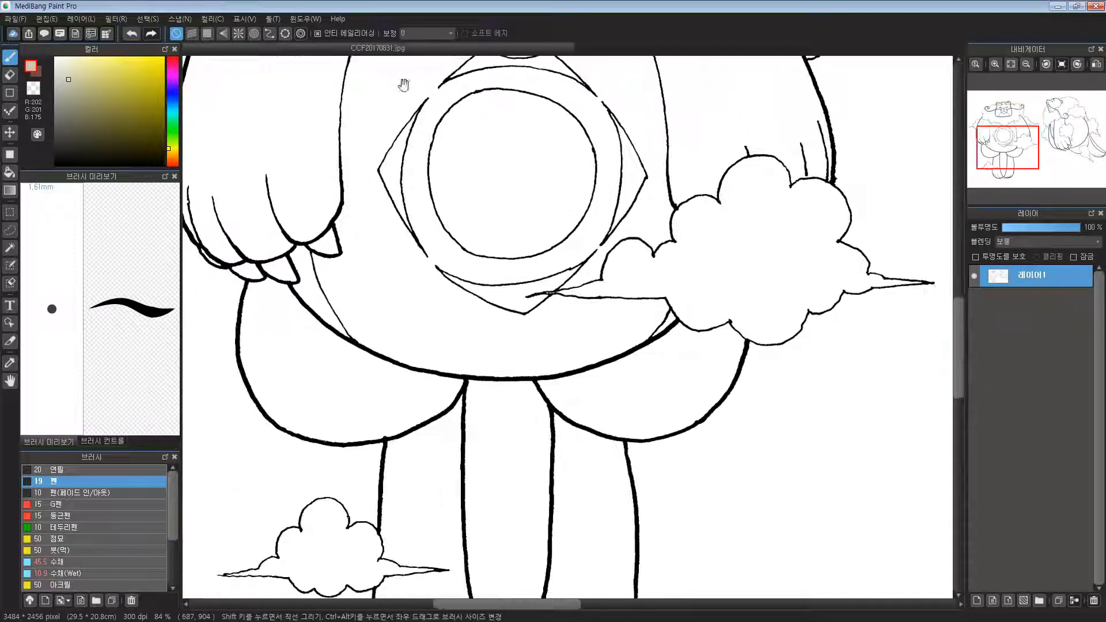
{"action": "left_click_drag", "start_coordinate": [451, 464], "coordinate": [485, 278]}
{"action": "left_click_drag", "start_coordinate": [792, 242], "coordinate": [395, 321]}
{"action": "left_click_drag", "start_coordinate": [590, 429], "coordinate": [604, 464]}
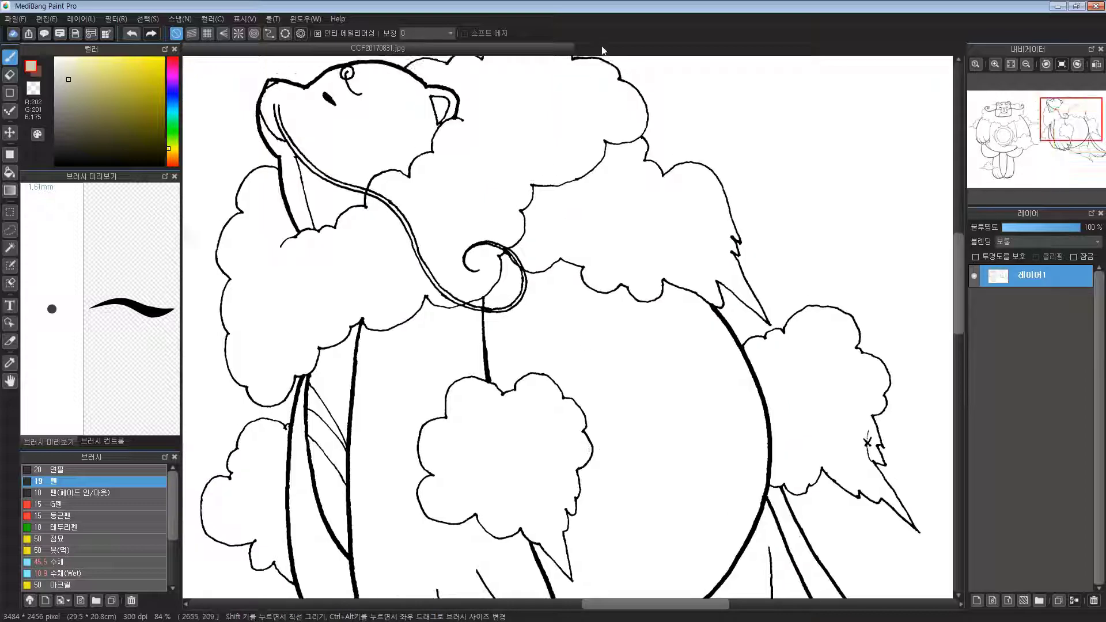
{"action": "left_click_drag", "start_coordinate": [240, 159], "coordinate": [261, 167]}
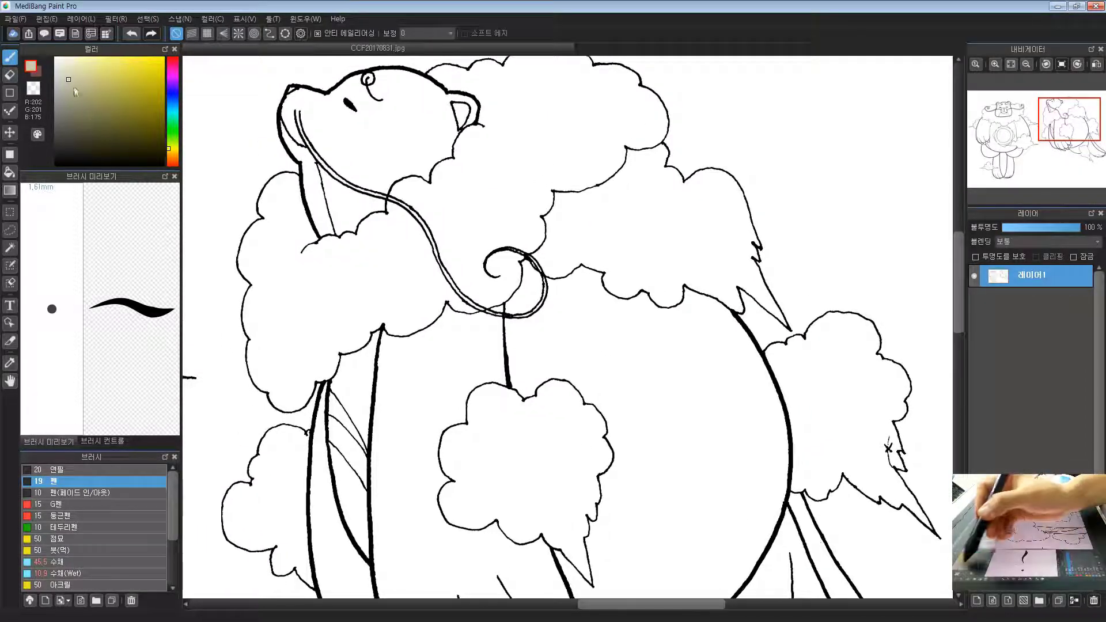
{"action": "left_click", "coordinate": [55, 57]}
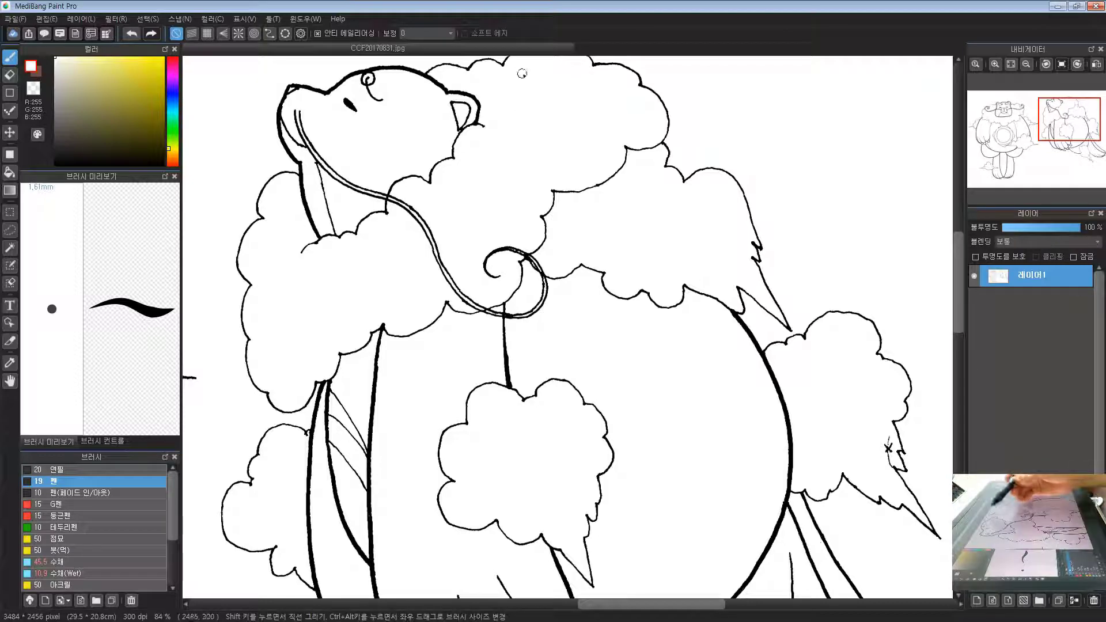
{"action": "left_click_drag", "start_coordinate": [288, 190], "coordinate": [813, 289]}
{"action": "left_click_drag", "start_coordinate": [427, 284], "coordinate": [504, 273]}
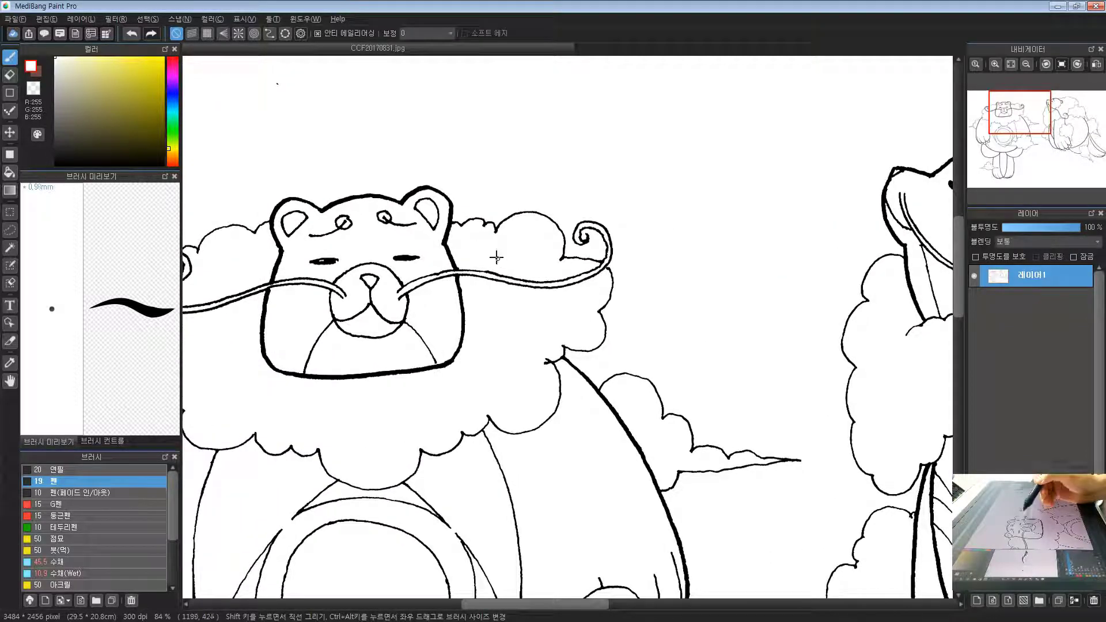
{"action": "key", "text": "bracketleft"}
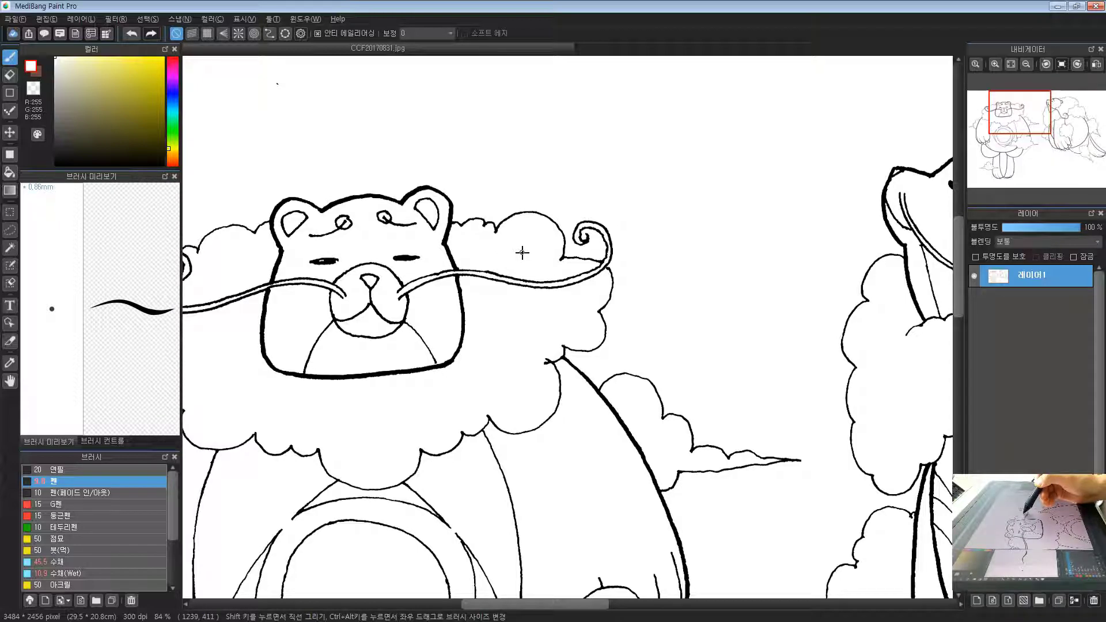
Examine the front-view character's outlines and clouds up close for stray marks and overlapping lines
{"action": "left_click_drag", "start_coordinate": [403, 286], "coordinate": [616, 196]}
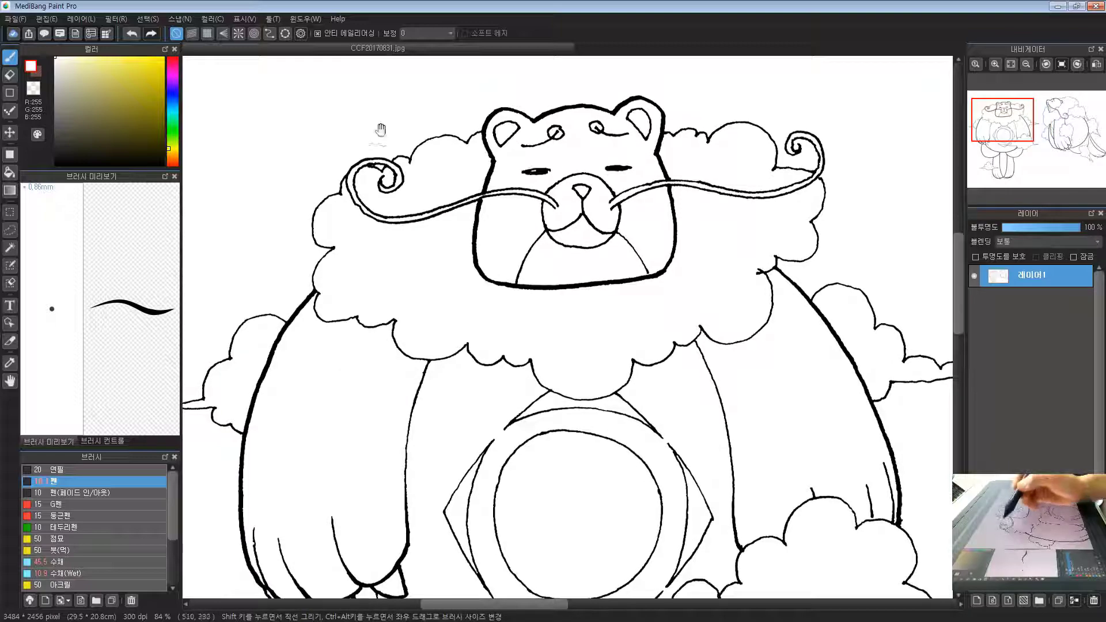
{"action": "scroll", "coordinate": [580, 206], "scroll_direction": "down", "scroll_amount": 10}
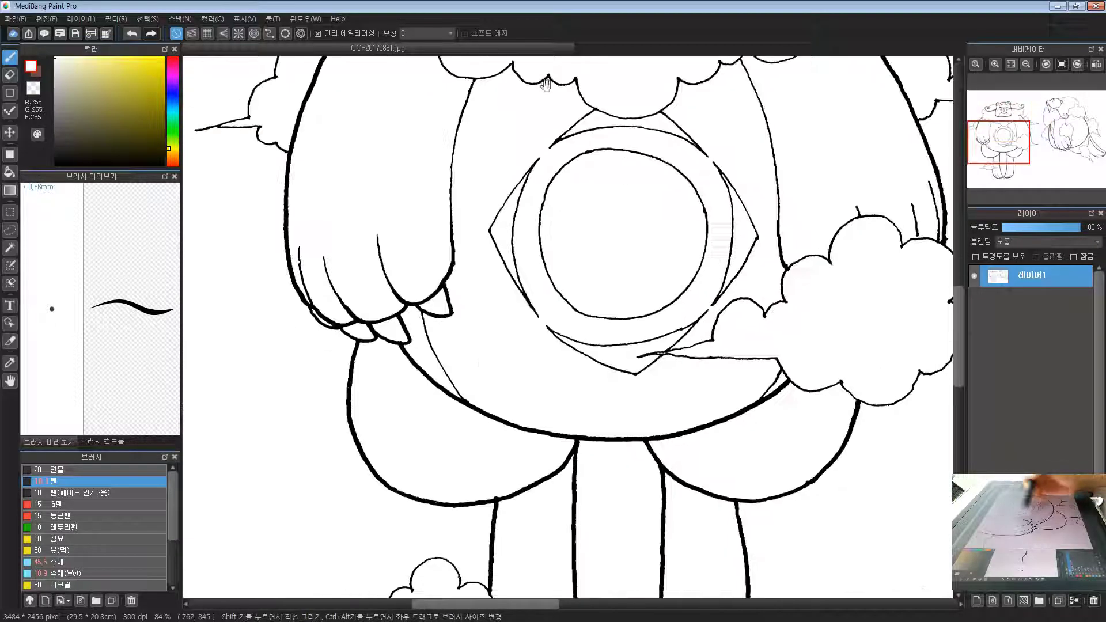
{"action": "scroll", "coordinate": [483, 277], "scroll_direction": "up", "scroll_amount": 3}
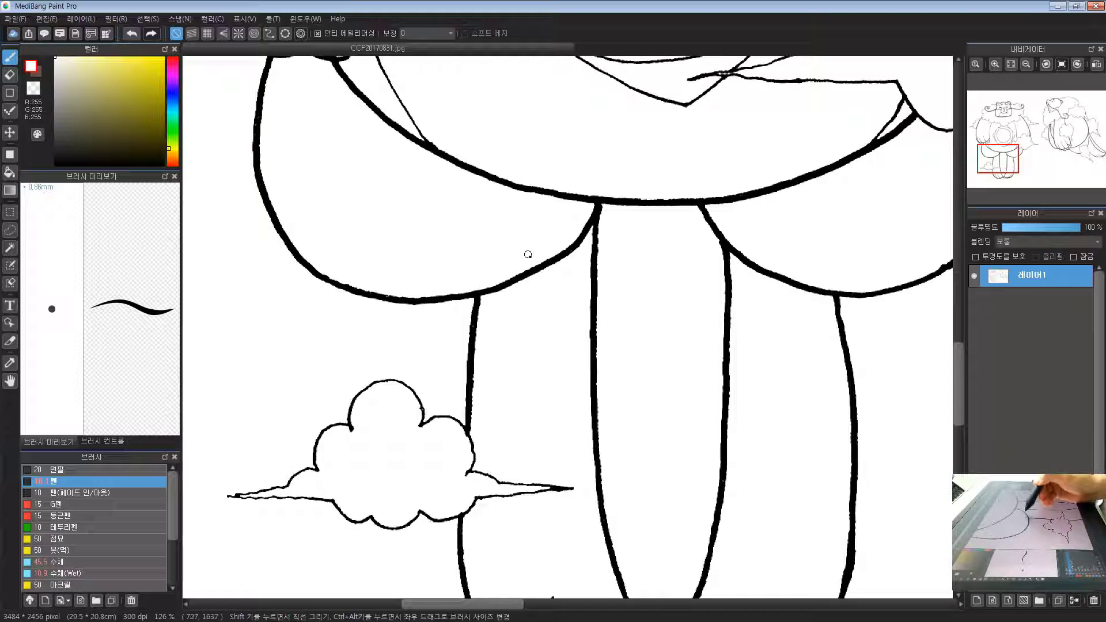
{"action": "left_click_drag", "start_coordinate": [841, 292], "coordinate": [432, 386]}
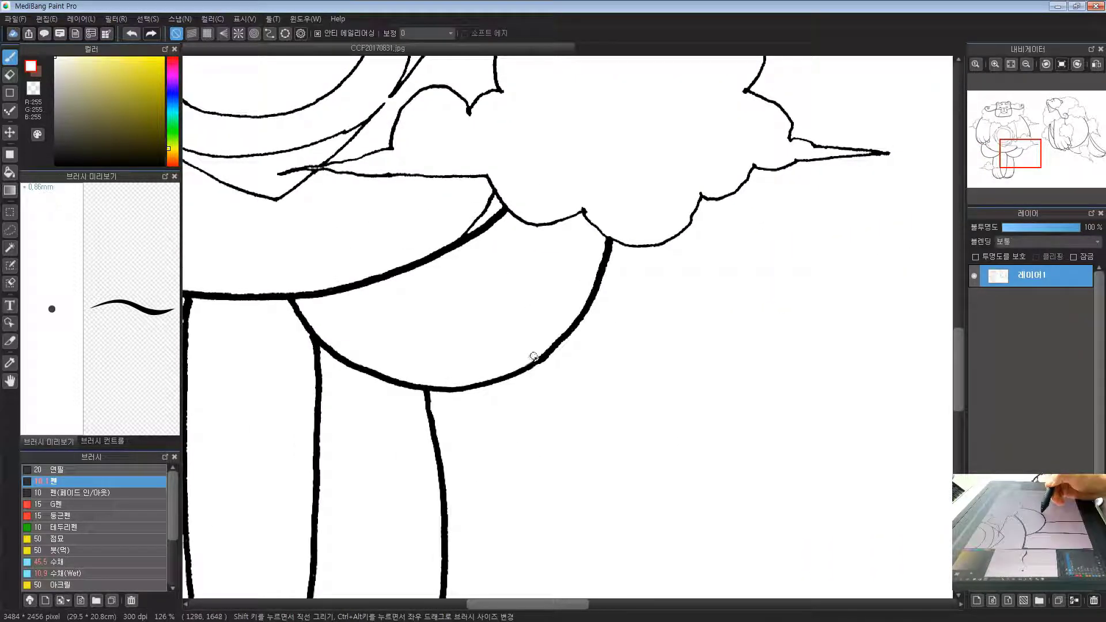
{"action": "left_click_drag", "start_coordinate": [596, 174], "coordinate": [530, 387]}
{"action": "scroll", "coordinate": [532, 385], "scroll_direction": "down", "scroll_amount": 3}
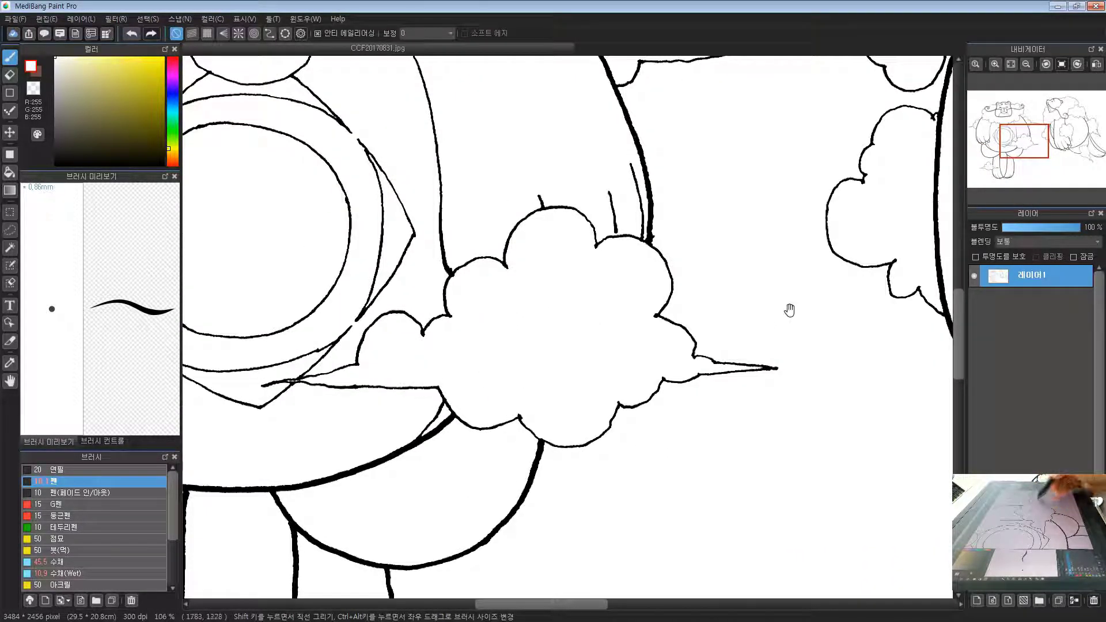
{"action": "left_click_drag", "start_coordinate": [766, 327], "coordinate": [871, 281]}
{"action": "left_click_drag", "start_coordinate": [513, 299], "coordinate": [715, 231]}
{"action": "scroll", "coordinate": [660, 278], "scroll_direction": "up", "scroll_amount": 6}
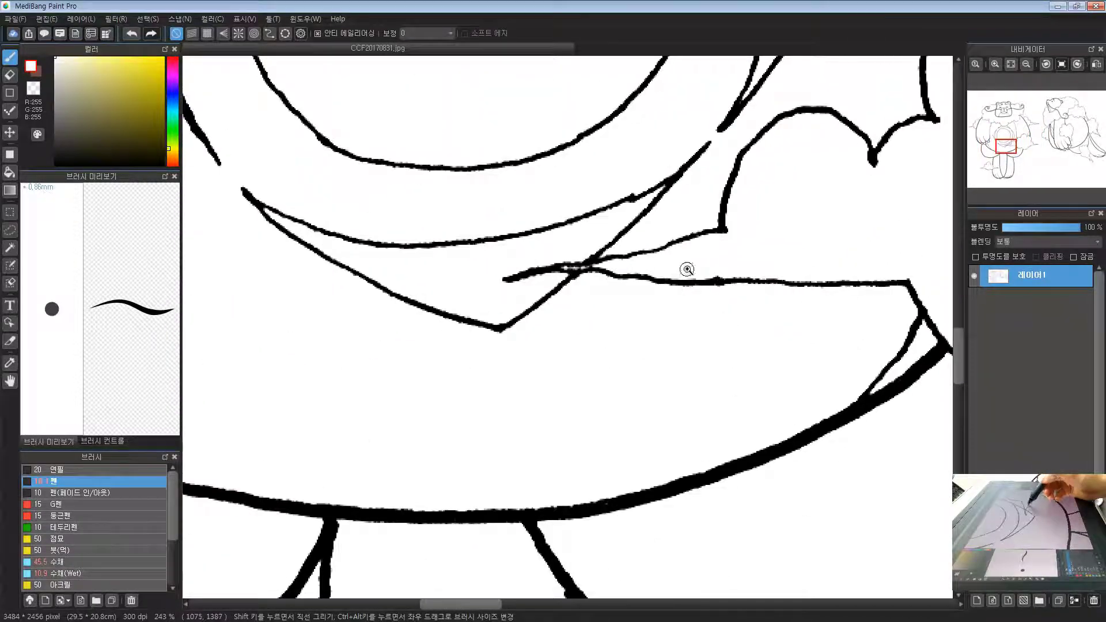
{"action": "scroll", "coordinate": [686, 269], "scroll_direction": "down", "scroll_amount": 10}
{"action": "left_click_drag", "start_coordinate": [783, 260], "coordinate": [264, 377]}
{"action": "mouse_move", "coordinate": [535, 124]}
{"action": "left_mouse_down"}
{"action": "mouse_move", "coordinate": [432, 160]}
{"action": "mouse_move", "coordinate": [358, 274]}
{"action": "left_mouse_up"}
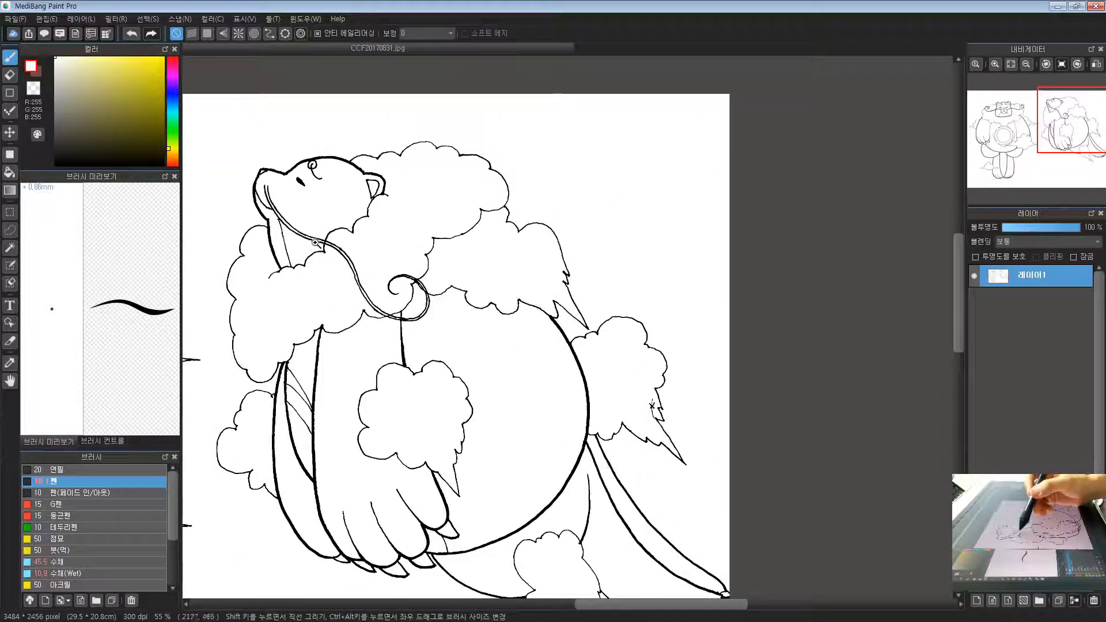
Reduce the white pen to 0.35 mm and paint out the cloud outline crossing inside the side-view character's whisker
{"action": "scroll", "coordinate": [356, 274], "scroll_direction": "up", "scroll_amount": 10}
{"action": "left_click_drag", "start_coordinate": [425, 264], "coordinate": [457, 290]}
{"action": "mouse_move", "coordinate": [352, 257]}
{"action": "left_mouse_down"}
{"action": "mouse_move", "coordinate": [461, 309]}
{"action": "mouse_move", "coordinate": [446, 324]}
{"action": "left_mouse_up"}
{"action": "scroll", "coordinate": [461, 309], "scroll_direction": "up", "scroll_amount": 1}
{"action": "key", "text": "bracketleft"}
{"action": "key", "text": "bracketleft"}
{"action": "key", "text": "bracketleft"}
{"action": "key", "text": "bracketleft"}
{"action": "key", "text": "bracketleft"}
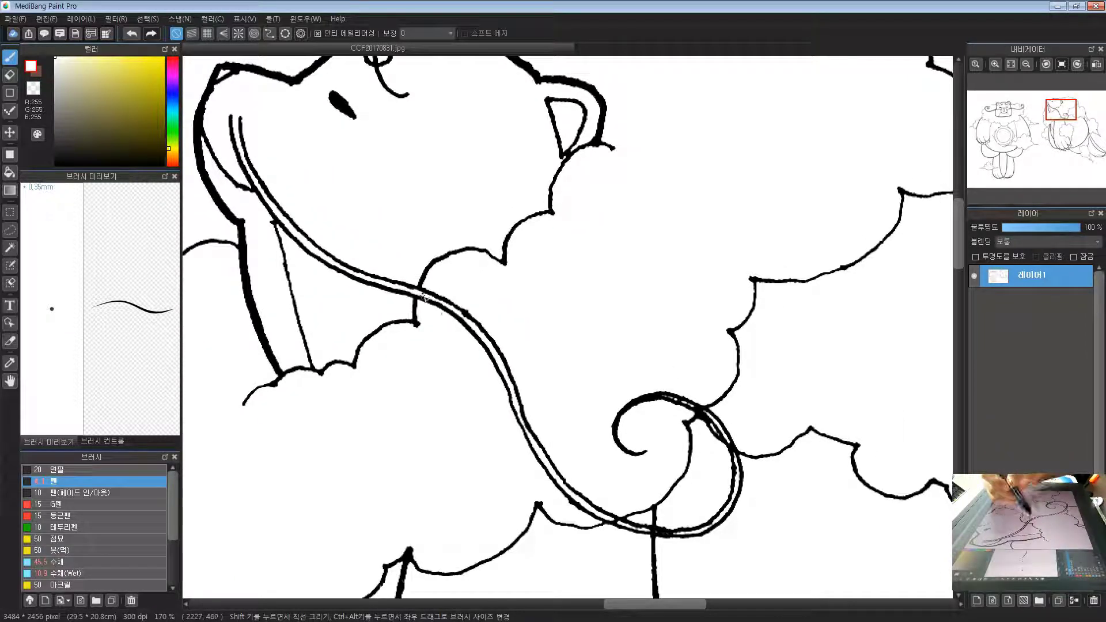
{"action": "left_click_drag", "start_coordinate": [604, 492], "coordinate": [490, 352]}
{"action": "left_click_drag", "start_coordinate": [742, 128], "coordinate": [731, 345]}
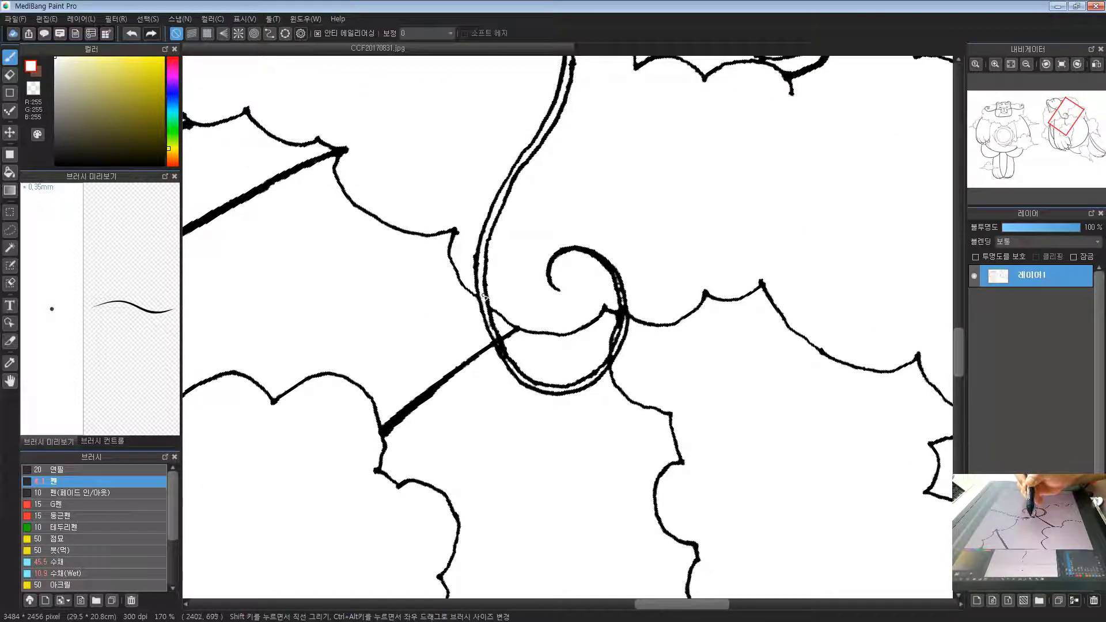
{"action": "left_click_drag", "start_coordinate": [484, 296], "coordinate": [488, 313]}
{"action": "left_click_drag", "start_coordinate": [505, 160], "coordinate": [600, 152]}
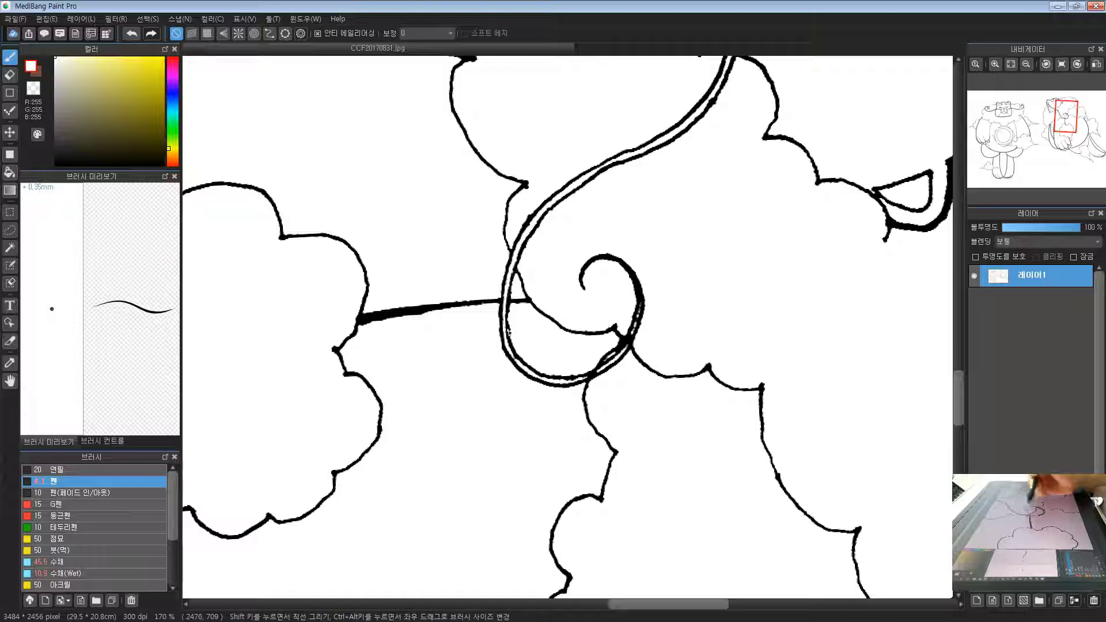
Paint out in white the overlapping cloud line inside the curled end of the side-view character's whisker
{"action": "left_click_drag", "start_coordinate": [619, 200], "coordinate": [634, 439]}
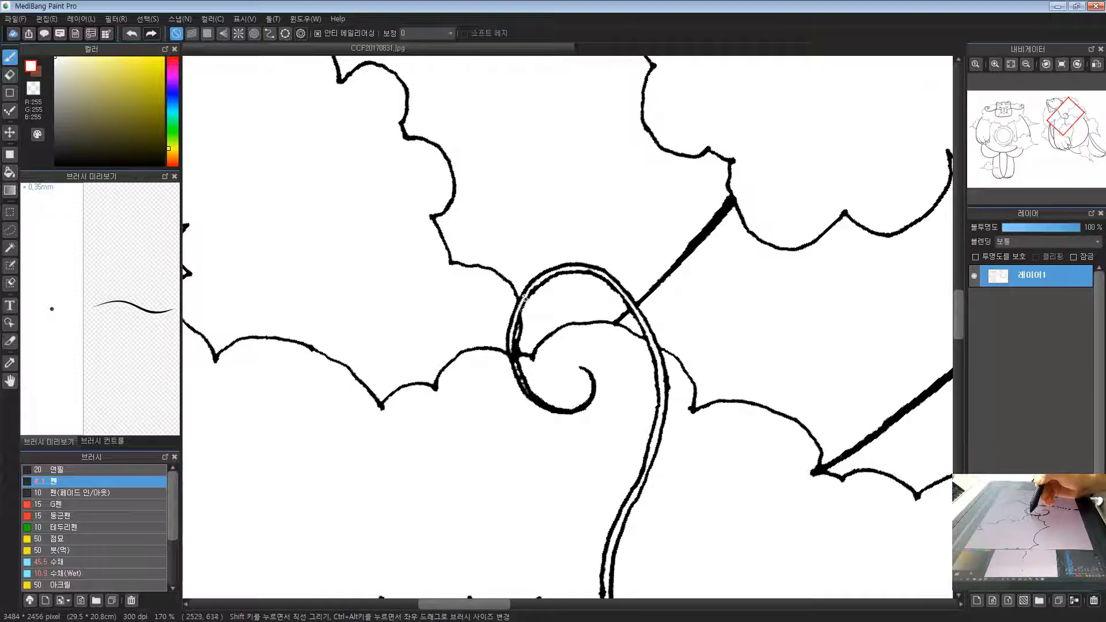
{"action": "left_click_drag", "start_coordinate": [519, 315], "coordinate": [512, 352]}
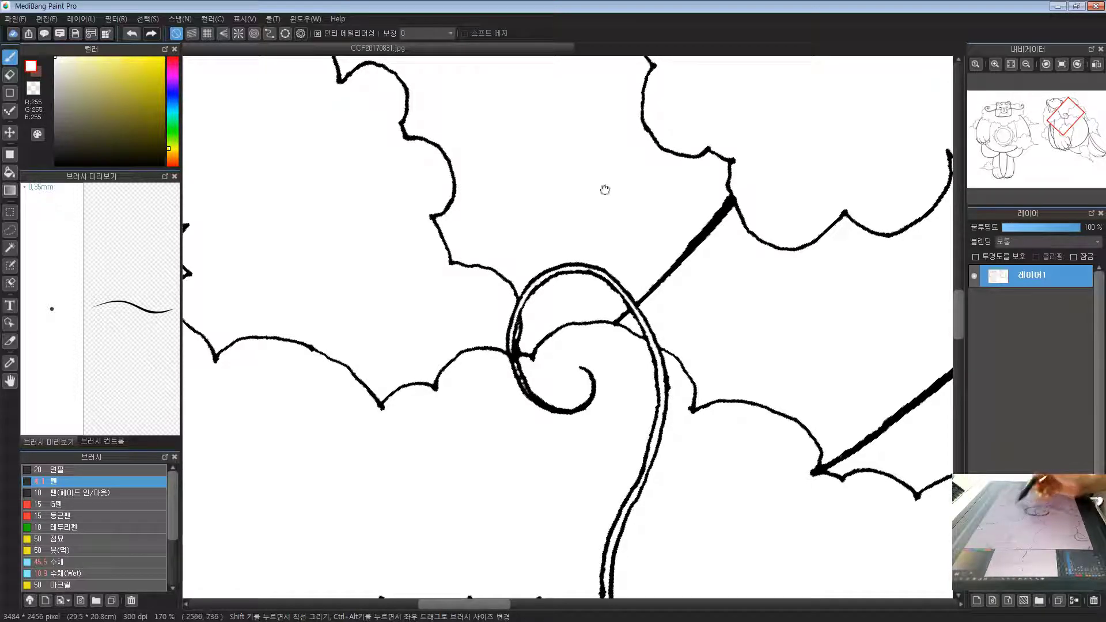
{"action": "left_click_drag", "start_coordinate": [605, 190], "coordinate": [646, 227]}
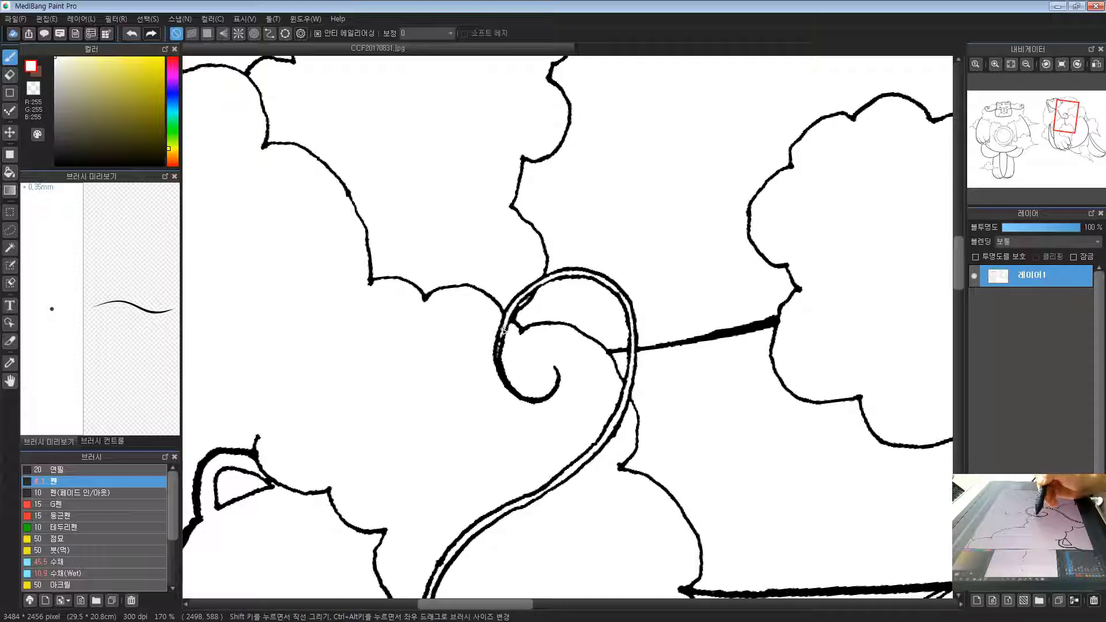
{"action": "left_click_drag", "start_coordinate": [503, 331], "coordinate": [498, 371]}
Enlarge the white pen to 1.62 mm and paint out the stray X mark inside the cloud above the side-view character's tail
{"action": "key", "text": "Up"}
{"action": "mouse_move", "coordinate": [720, 278]}
{"action": "left_mouse_down"}
{"action": "mouse_move", "coordinate": [560, 393]}
{"action": "mouse_move", "coordinate": [656, 250]}
{"action": "left_mouse_up"}
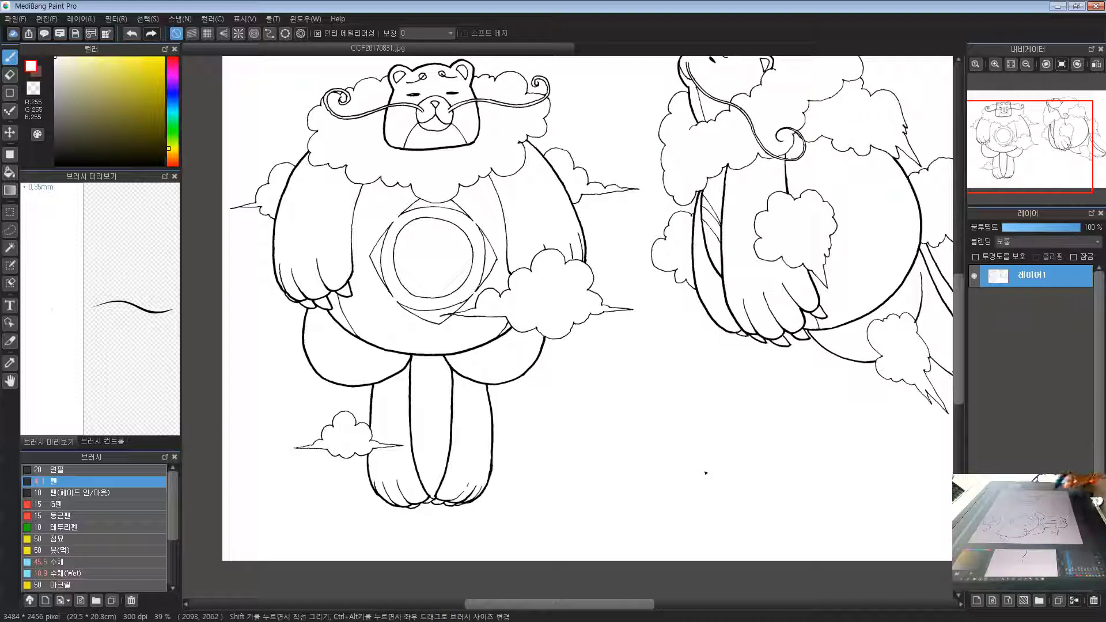
{"action": "left_click_drag", "start_coordinate": [759, 404], "coordinate": [581, 444]}
{"action": "mouse_move", "coordinate": [793, 448]}
{"action": "left_mouse_down"}
{"action": "mouse_move", "coordinate": [698, 471]}
{"action": "mouse_move", "coordinate": [771, 474]}
{"action": "mouse_move", "coordinate": [650, 447]}
{"action": "mouse_move", "coordinate": [642, 493]}
{"action": "mouse_move", "coordinate": [613, 432]}
{"action": "mouse_move", "coordinate": [605, 383]}
{"action": "mouse_move", "coordinate": [678, 385]}
{"action": "mouse_move", "coordinate": [551, 401]}
{"action": "left_mouse_up"}
{"action": "left_click_drag", "start_coordinate": [507, 341], "coordinate": [527, 343]}
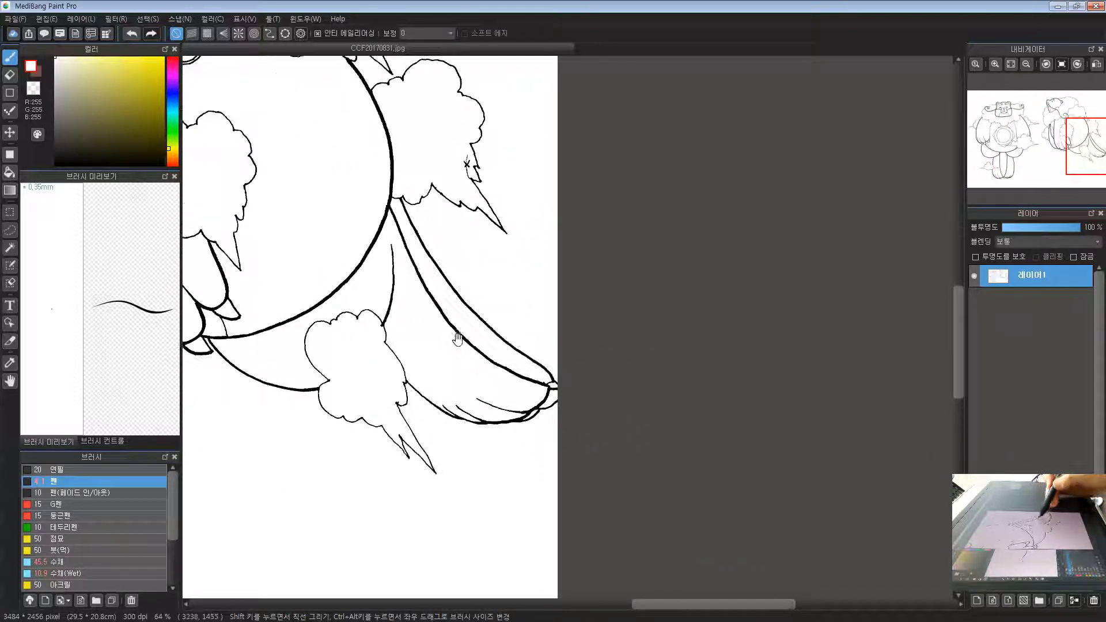
{"action": "mouse_move", "coordinate": [459, 279]}
{"action": "left_mouse_down"}
{"action": "mouse_move", "coordinate": [455, 414]}
{"action": "mouse_move", "coordinate": [503, 307]}
{"action": "mouse_move", "coordinate": [482, 311]}
{"action": "mouse_move", "coordinate": [500, 314]}
{"action": "mouse_move", "coordinate": [466, 337]}
{"action": "left_mouse_up"}
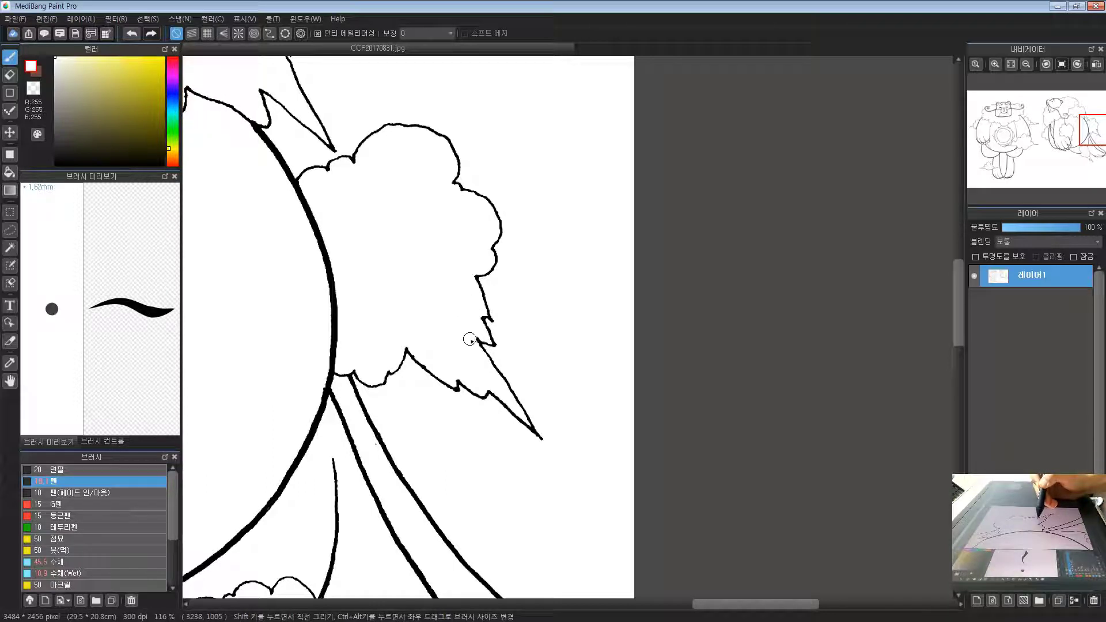
{"action": "left_click_drag", "start_coordinate": [486, 311], "coordinate": [695, 306]}
Hide the line art layer 레이어1 and show it again to check its background
{"action": "scroll", "coordinate": [617, 326], "scroll_direction": "down", "scroll_amount": 2}
{"action": "left_click", "coordinate": [974, 277]}
{"action": "left_click", "coordinate": [974, 276]}
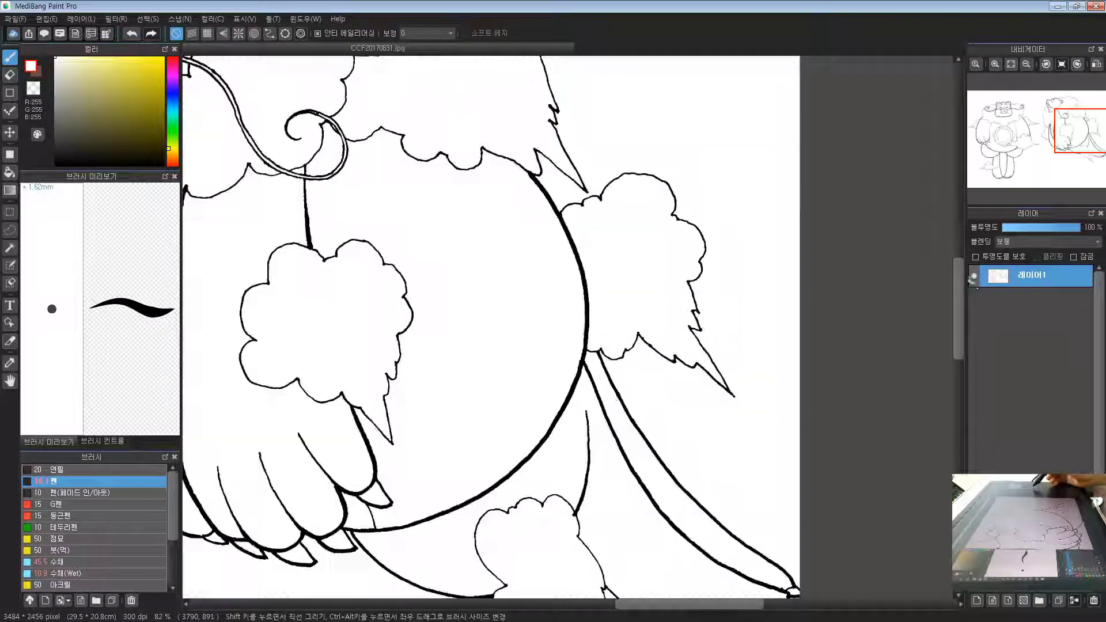
Switch the pen to the transparent colour and try a short stroke in the blank area above the side-view character's tail
{"action": "left_click_drag", "start_coordinate": [560, 92], "coordinate": [636, 298]}
{"action": "scroll", "coordinate": [636, 314], "scroll_direction": "down", "scroll_amount": 4}
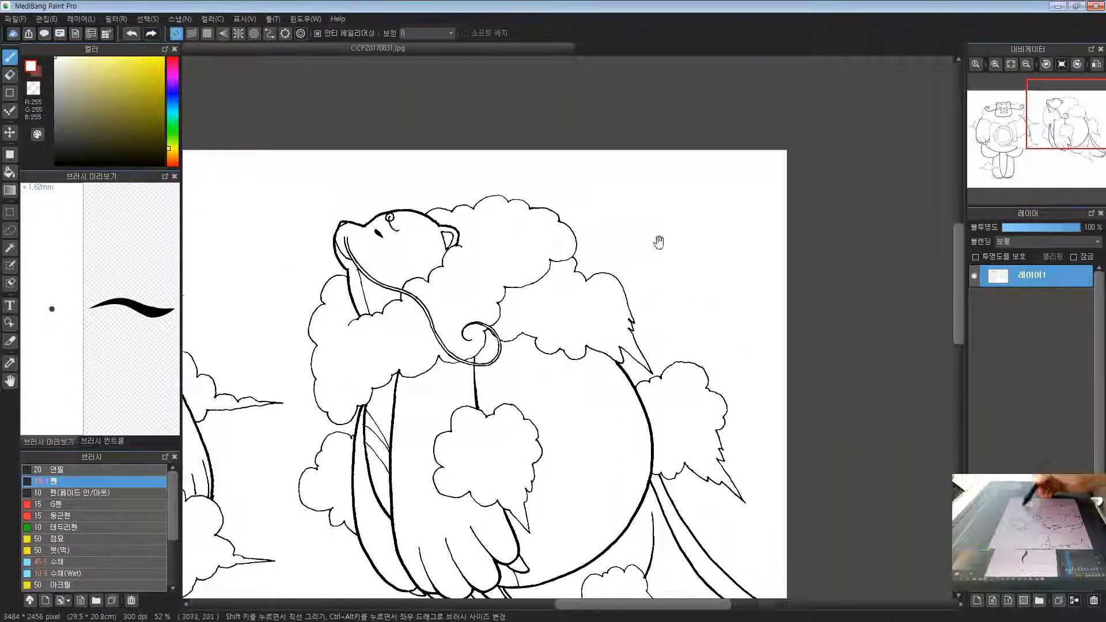
{"action": "mouse_move", "coordinate": [659, 242]}
{"action": "left_mouse_down"}
{"action": "mouse_move", "coordinate": [411, 195]}
{"action": "mouse_move", "coordinate": [549, 204]}
{"action": "mouse_move", "coordinate": [489, 255]}
{"action": "mouse_move", "coordinate": [483, 286]}
{"action": "mouse_move", "coordinate": [519, 252]}
{"action": "mouse_move", "coordinate": [508, 229]}
{"action": "left_mouse_up"}
{"action": "left_click", "coordinate": [34, 90]}
{"action": "scroll", "coordinate": [539, 214], "scroll_direction": "up", "scroll_amount": 8}
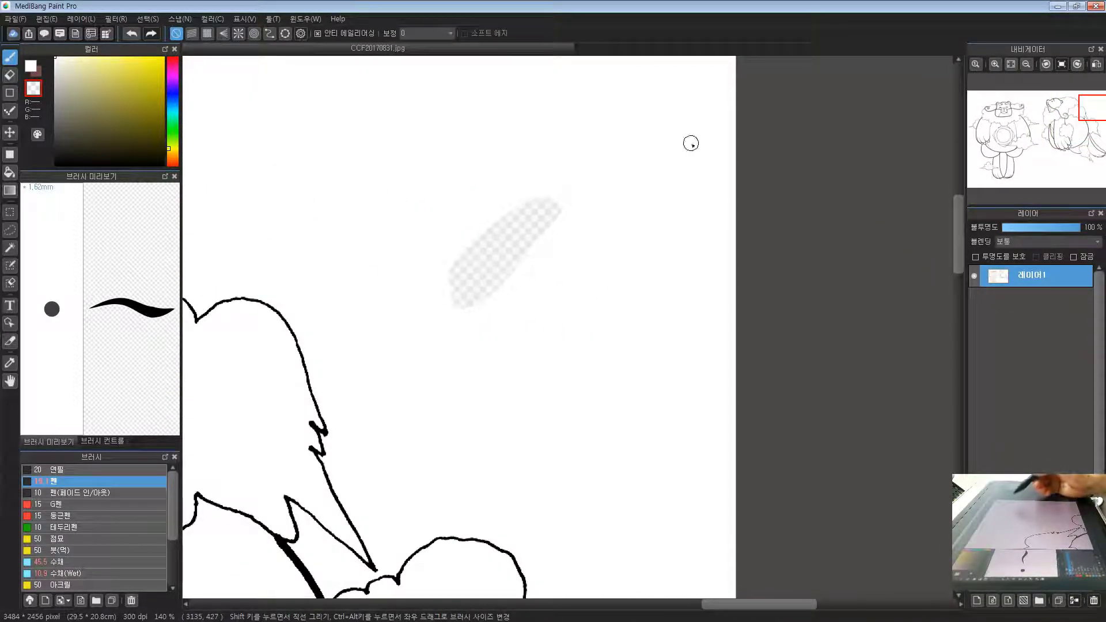
{"action": "scroll", "coordinate": [583, 216], "scroll_direction": "down", "scroll_amount": 8}
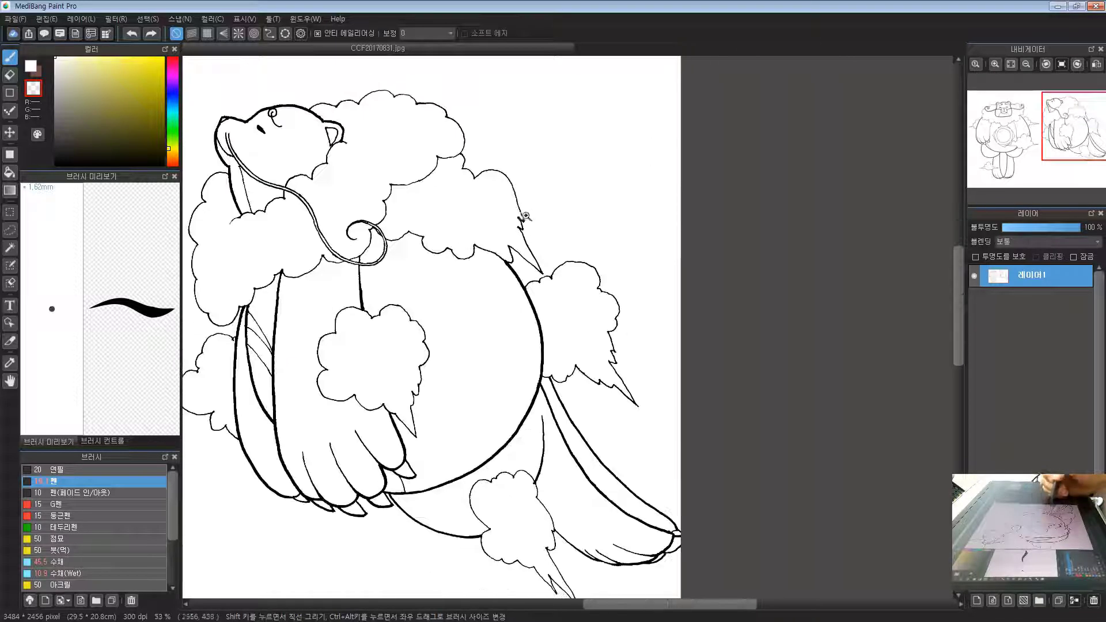
{"action": "left_click_drag", "start_coordinate": [522, 438], "coordinate": [488, 248]}
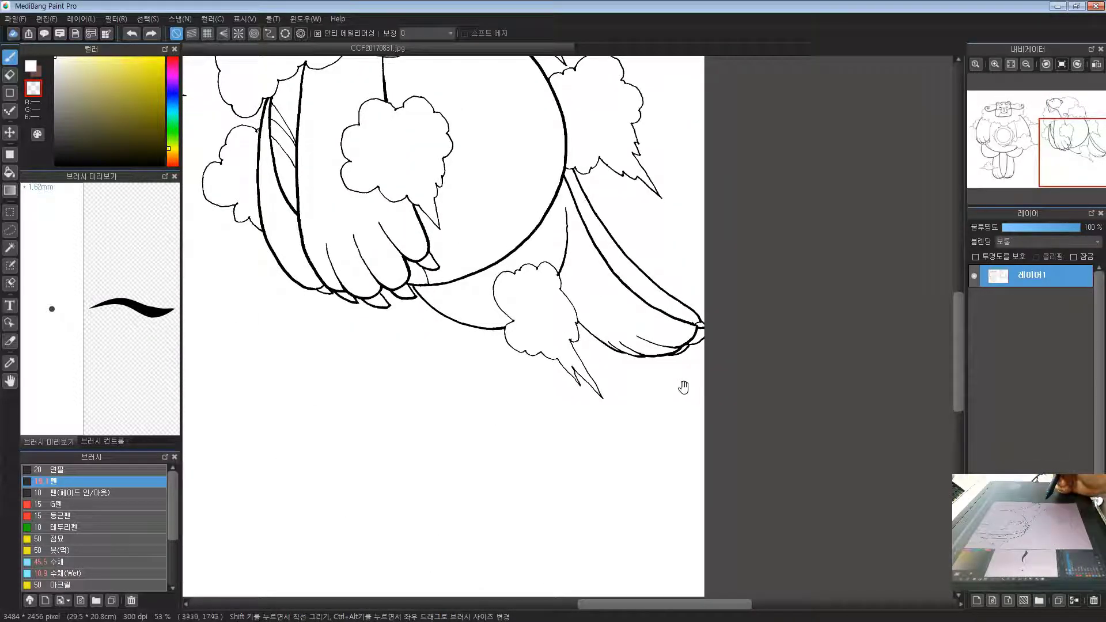
Switch back to white and paint out the line end poking into the cloud below the side-view character's body
{"action": "scroll", "coordinate": [684, 385], "scroll_direction": "up", "scroll_amount": 5}
{"action": "scroll", "coordinate": [460, 342], "scroll_direction": "up", "scroll_amount": 3}
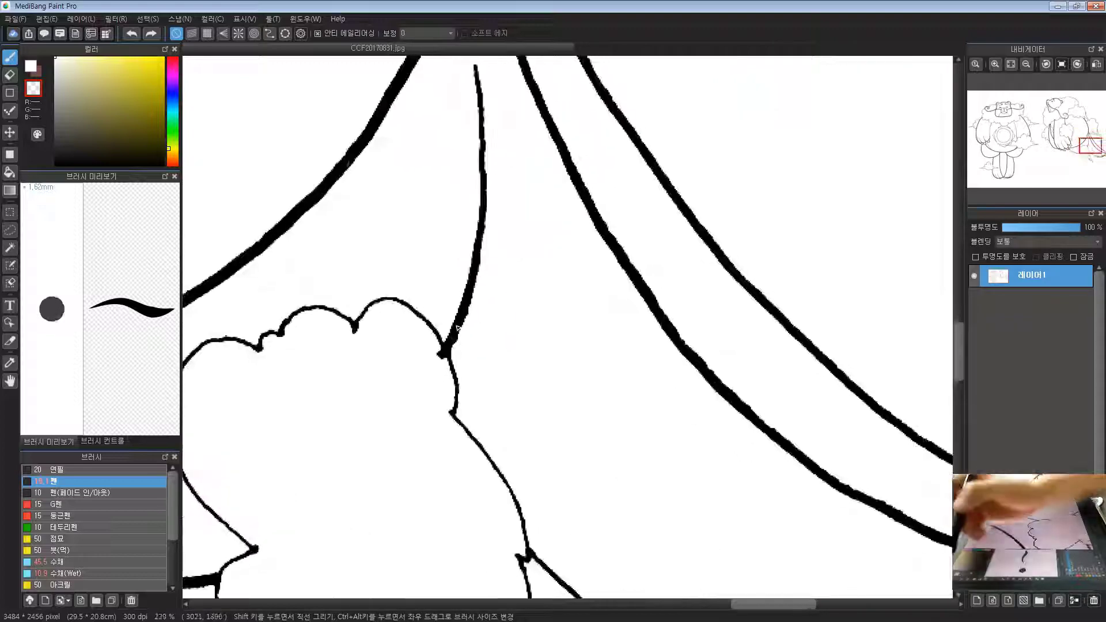
{"action": "key", "text": "x"}
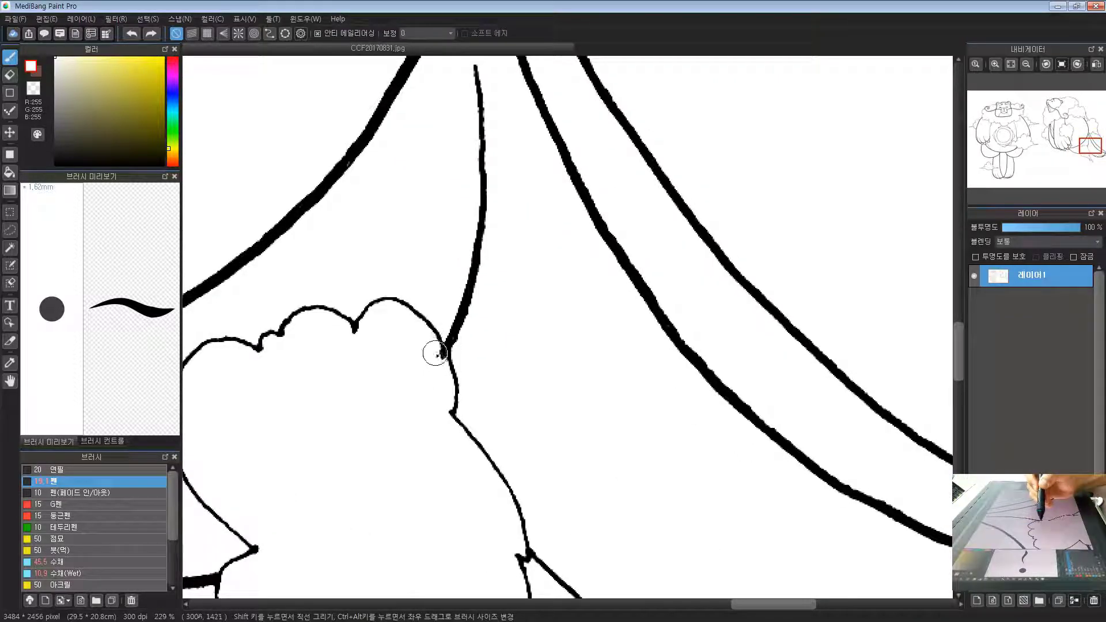
{"action": "key", "text": "ctrl+z"}
{"action": "left_click_drag", "start_coordinate": [437, 353], "coordinate": [1073, 316]}
Reduce the white pen to 1.04 mm and clean up the cloud line end where it meets the side-view character's arm
{"action": "left_click_drag", "start_coordinate": [297, 287], "coordinate": [593, 377]}
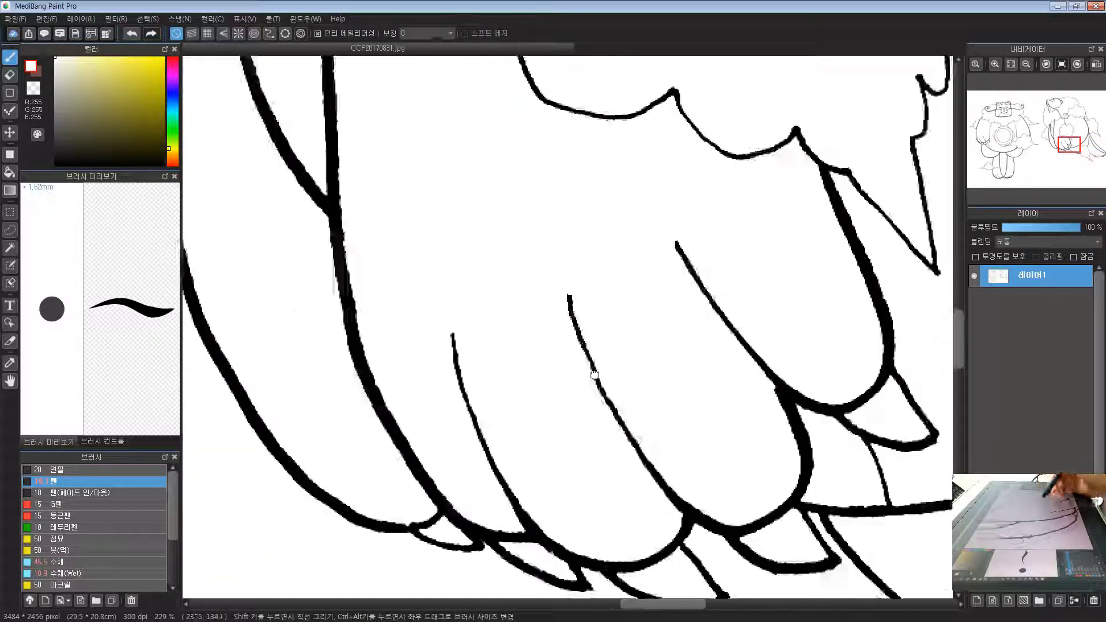
{"action": "scroll", "coordinate": [593, 377], "scroll_direction": "down", "scroll_amount": 2}
{"action": "mouse_move", "coordinate": [458, 260]}
{"action": "left_mouse_down"}
{"action": "mouse_move", "coordinate": [546, 292]}
{"action": "mouse_move", "coordinate": [348, 424]}
{"action": "left_mouse_up"}
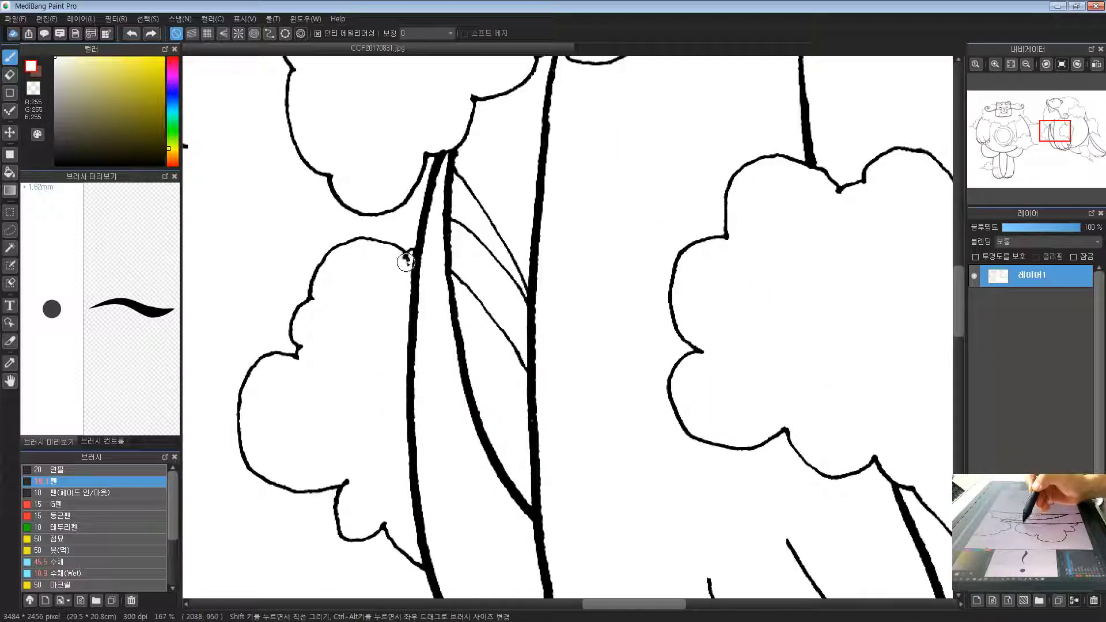
{"action": "left_click_drag", "start_coordinate": [403, 254], "coordinate": [379, 260], "text": "ctrl+alt"}
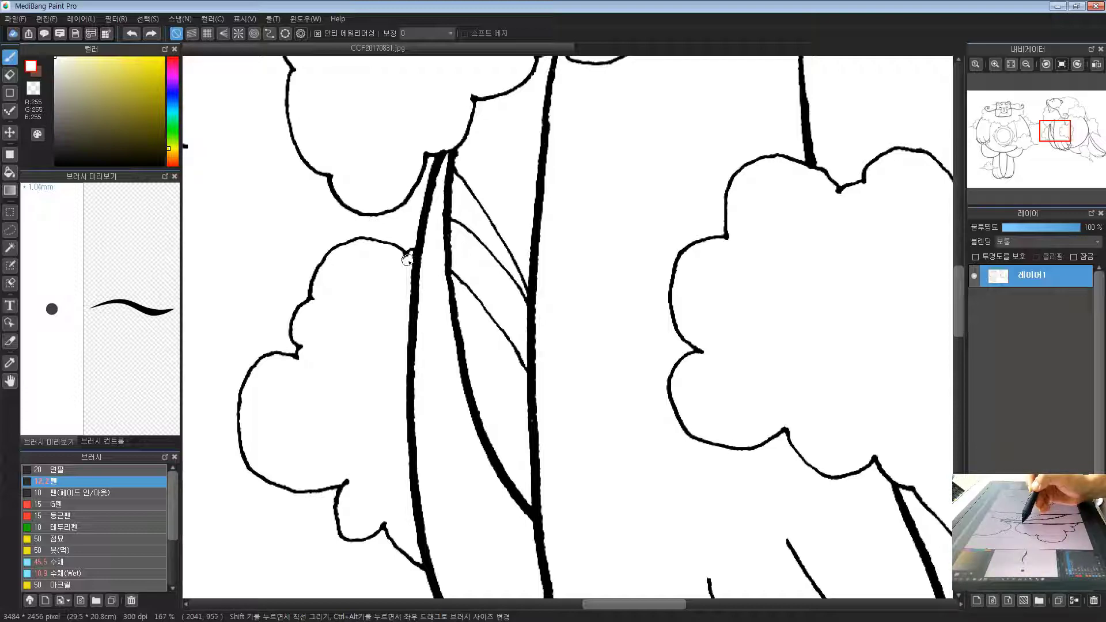
{"action": "scroll", "coordinate": [389, 357], "scroll_direction": "down", "scroll_amount": 2}
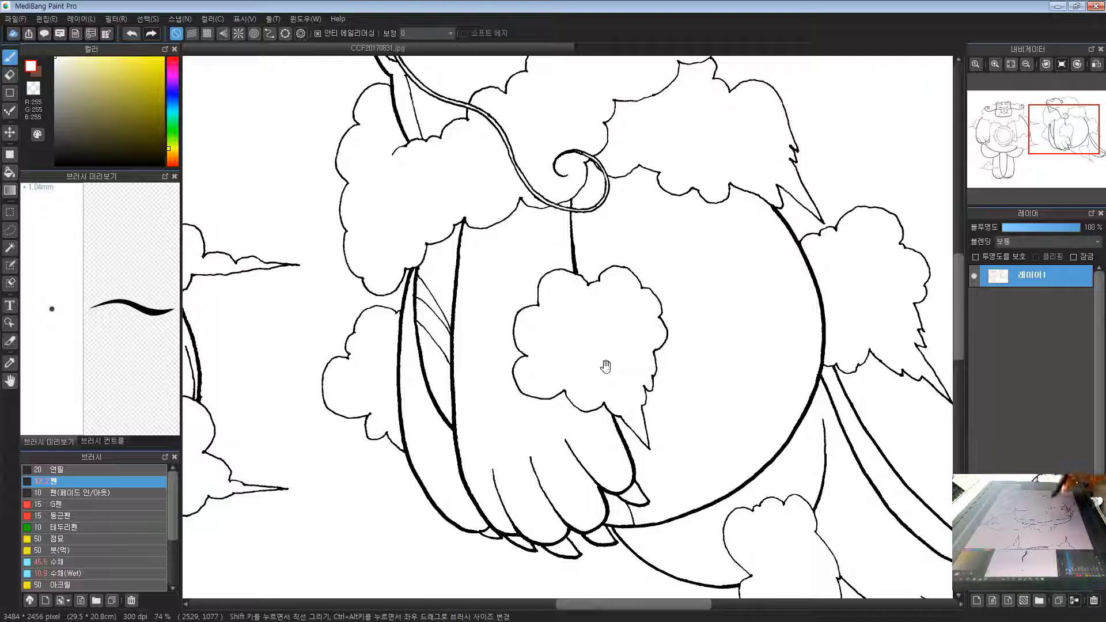
Examine the side-view character's body, tail and clouds and the front-view character for remaining stray lines and the tail's closeness to the canvas edge
{"action": "left_click_drag", "start_coordinate": [623, 433], "coordinate": [562, 173]}
{"action": "left_click_drag", "start_coordinate": [547, 231], "coordinate": [471, 279]}
{"action": "left_click_drag", "start_coordinate": [714, 359], "coordinate": [645, 464]}
{"action": "left_click_drag", "start_coordinate": [629, 416], "coordinate": [657, 460]}
{"action": "left_click_drag", "start_coordinate": [653, 456], "coordinate": [596, 471]}
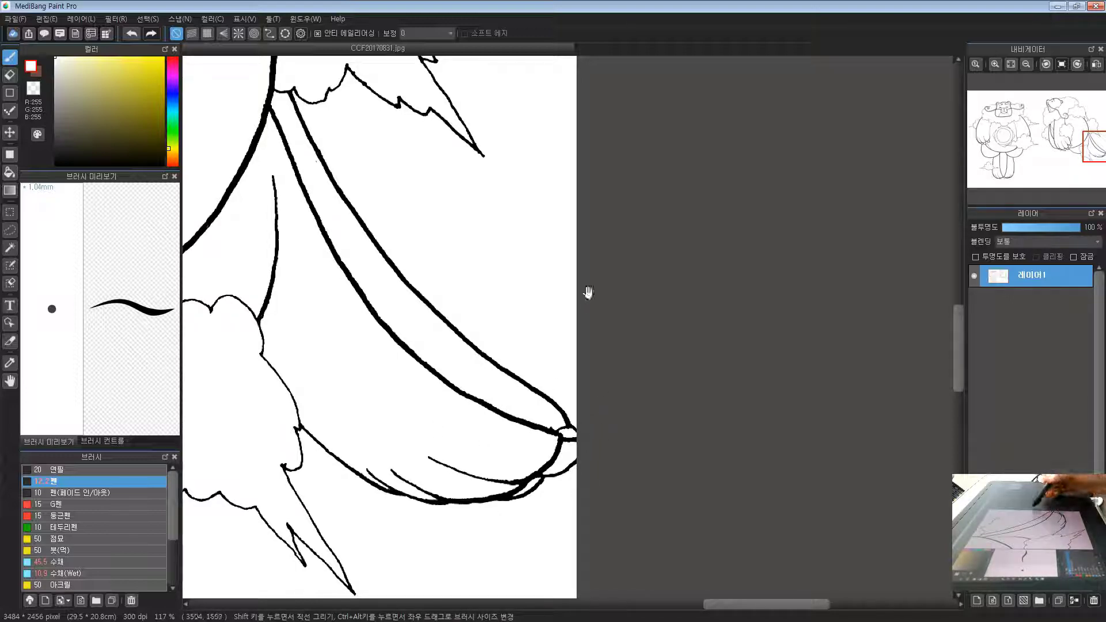
{"action": "left_click_drag", "start_coordinate": [588, 293], "coordinate": [582, 354]}
{"action": "left_click_drag", "start_coordinate": [550, 404], "coordinate": [525, 384]}
{"action": "left_click_drag", "start_coordinate": [568, 430], "coordinate": [535, 413]}
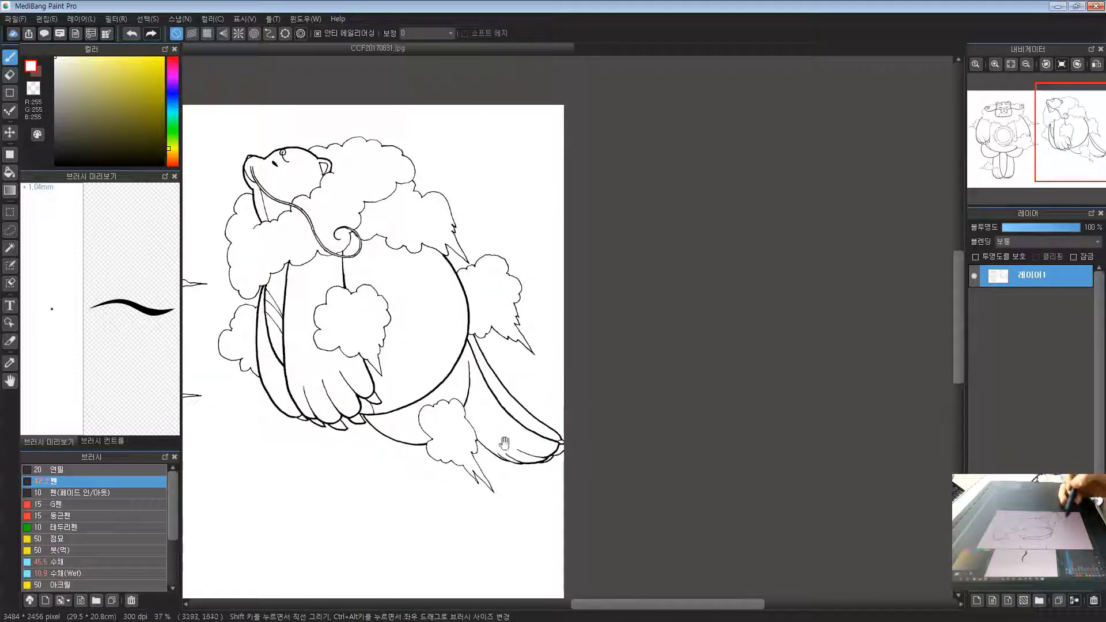
{"action": "left_click_drag", "start_coordinate": [470, 497], "coordinate": [474, 452]}
{"action": "left_click_drag", "start_coordinate": [573, 423], "coordinate": [509, 461]}
{"action": "left_click_drag", "start_coordinate": [382, 478], "coordinate": [587, 449]}
{"action": "left_click_drag", "start_coordinate": [279, 323], "coordinate": [426, 322]}
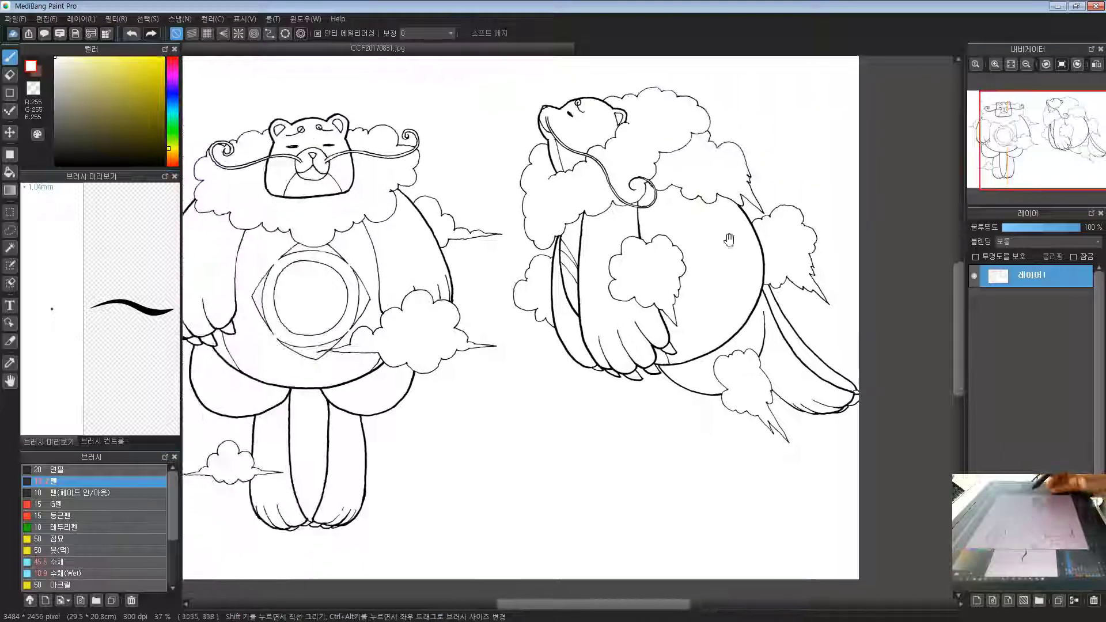
{"action": "left_click_drag", "start_coordinate": [688, 351], "coordinate": [595, 340]}
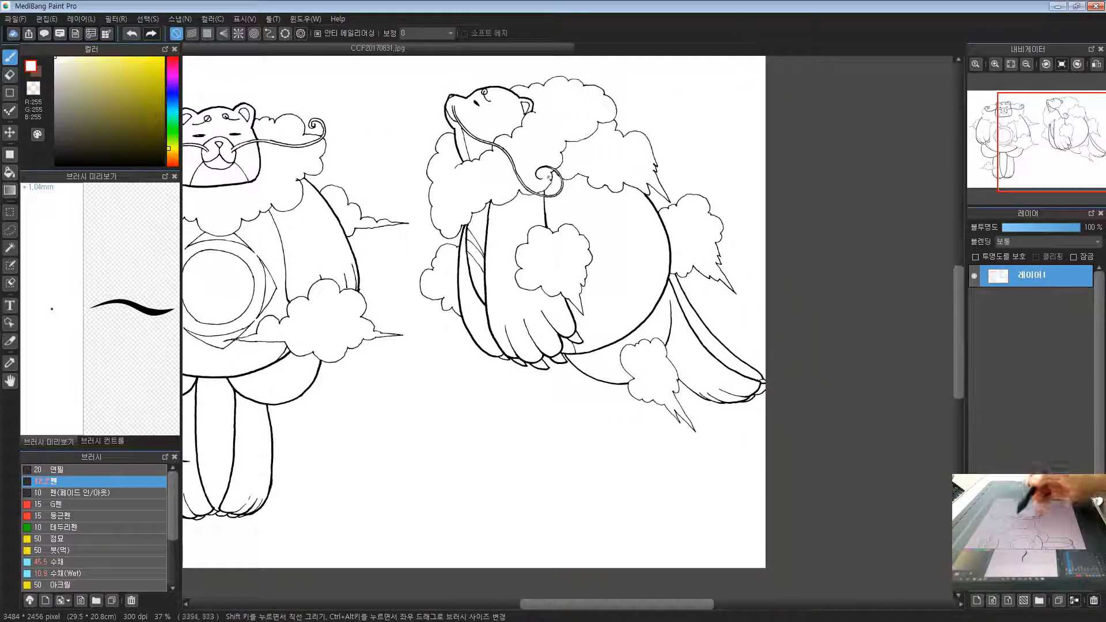
{"action": "left_click_drag", "start_coordinate": [737, 333], "coordinate": [661, 407]}
{"action": "scroll", "coordinate": [692, 327], "scroll_direction": "up", "scroll_amount": 1}
{"action": "scroll", "coordinate": [686, 365], "scroll_direction": "down", "scroll_amount": 1}
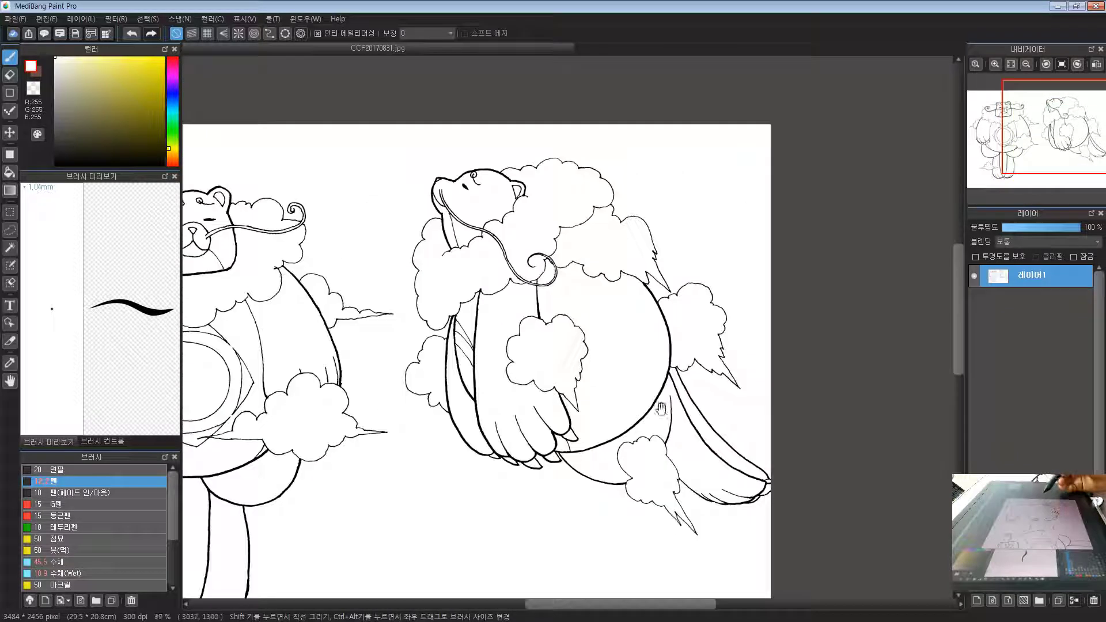
{"action": "left_click_drag", "start_coordinate": [423, 358], "coordinate": [382, 314]}
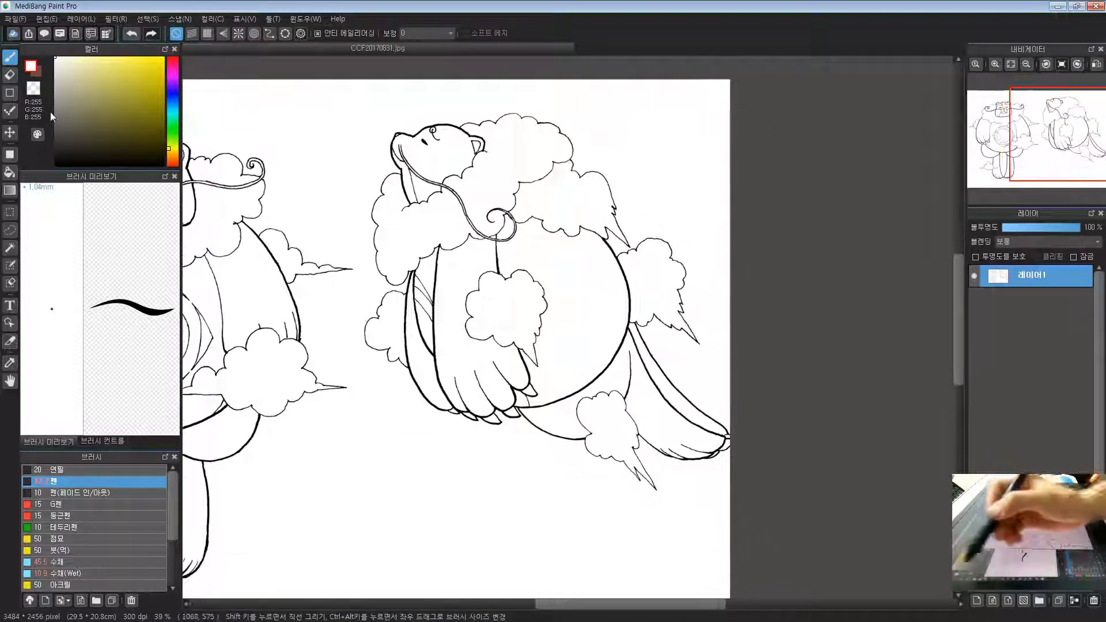
Lasso the side-view character with its clouds, move it slightly down and left away from the canvas edge, and deselect it
{"action": "left_click", "coordinate": [10, 231]}
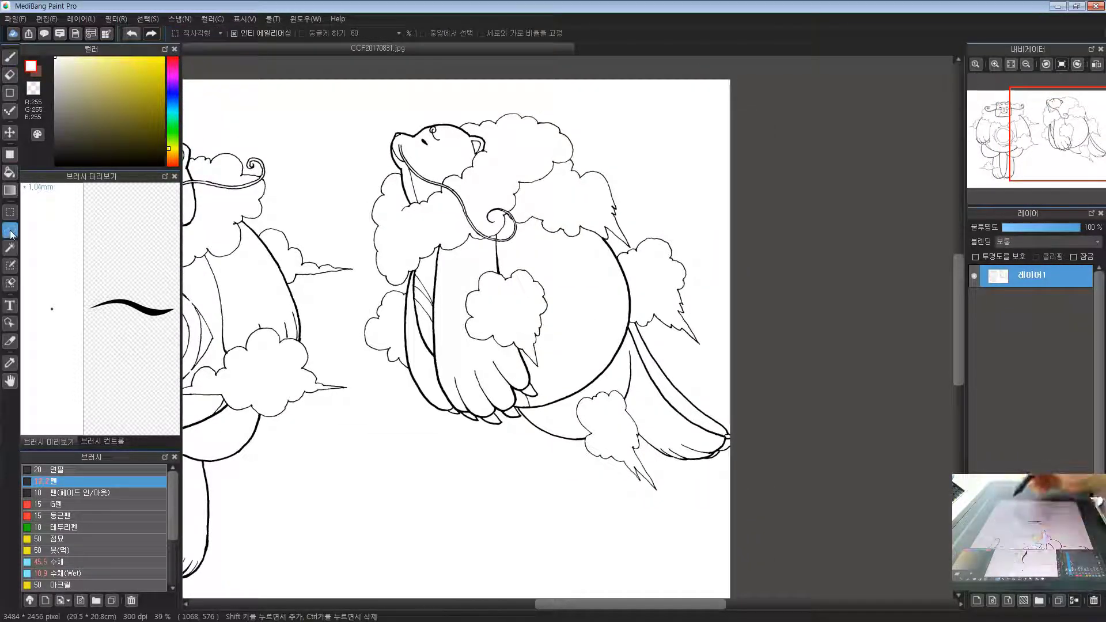
{"action": "mouse_move", "coordinate": [660, 171]}
{"action": "left_mouse_down"}
{"action": "mouse_move", "coordinate": [455, 82]}
{"action": "mouse_move", "coordinate": [350, 197]}
{"action": "left_mouse_up"}
{"action": "mouse_move", "coordinate": [371, 288]}
{"action": "left_mouse_down"}
{"action": "mouse_move", "coordinate": [369, 377]}
{"action": "mouse_move", "coordinate": [521, 479]}
{"action": "mouse_move", "coordinate": [714, 481]}
{"action": "mouse_move", "coordinate": [743, 360]}
{"action": "mouse_move", "coordinate": [668, 180]}
{"action": "left_mouse_up"}
{"action": "mouse_move", "coordinate": [679, 423]}
{"action": "left_mouse_down"}
{"action": "mouse_move", "coordinate": [666, 388]}
{"action": "mouse_move", "coordinate": [661, 404]}
{"action": "left_mouse_up"}
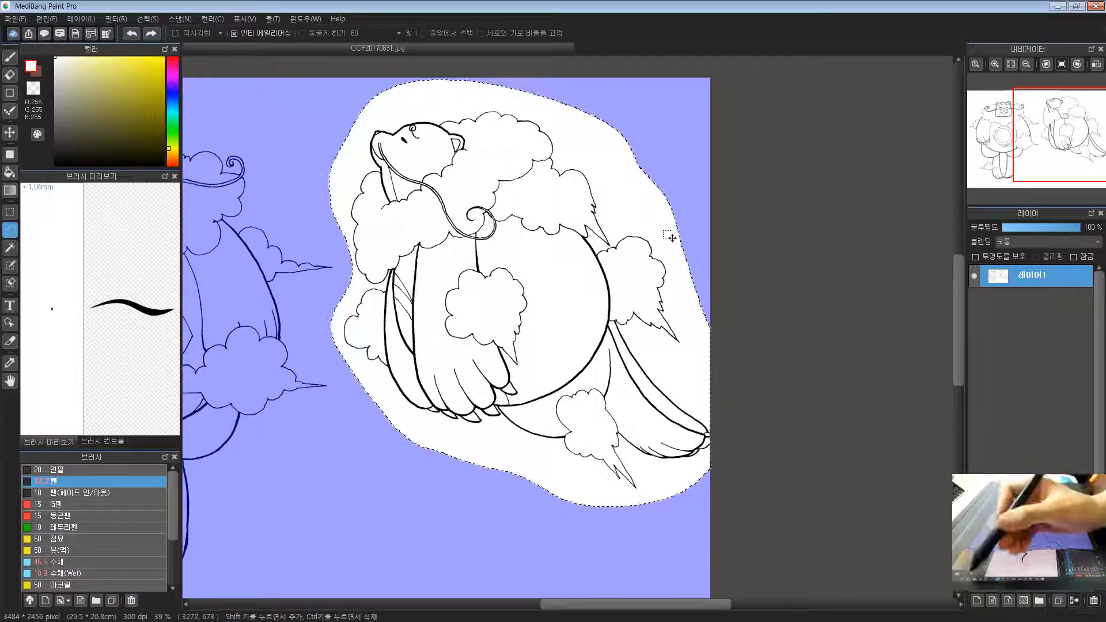
{"action": "left_click", "coordinate": [11, 134]}
{"action": "mouse_move", "coordinate": [670, 374]}
{"action": "left_mouse_down"}
{"action": "mouse_move", "coordinate": [690, 377]}
{"action": "mouse_move", "coordinate": [634, 413]}
{"action": "mouse_move", "coordinate": [691, 393]}
{"action": "mouse_move", "coordinate": [684, 414]}
{"action": "mouse_move", "coordinate": [664, 417]}
{"action": "left_mouse_up"}
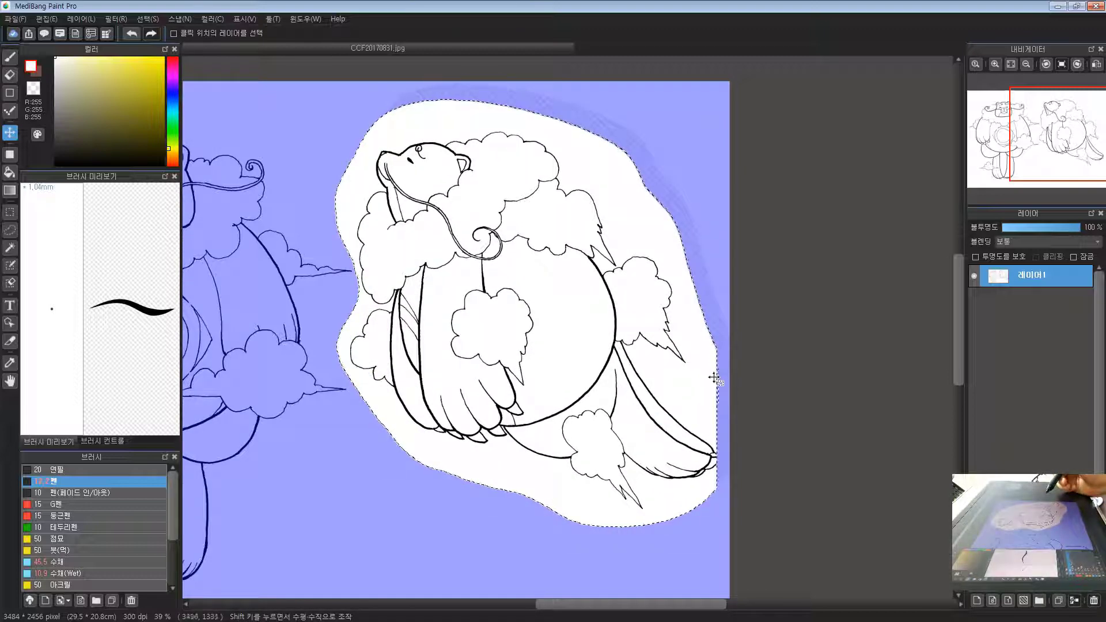
{"action": "key", "text": "ctrl+d"}
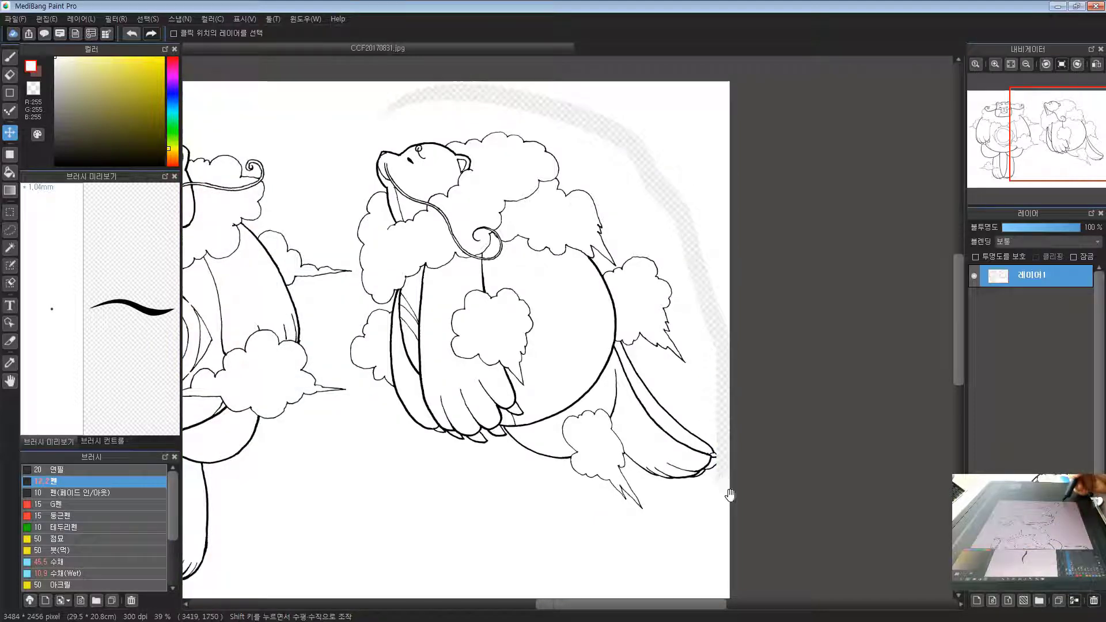
Fill the transparent gap that the move left around the side-view character with white using the bucket
{"action": "left_click_drag", "start_coordinate": [731, 495], "coordinate": [652, 515]}
{"action": "left_click", "coordinate": [576, 423], "text": "ctrl"}
{"action": "left_click_drag", "start_coordinate": [582, 173], "coordinate": [681, 309]}
{"action": "left_click", "coordinate": [600, 233], "text": "ctrl"}
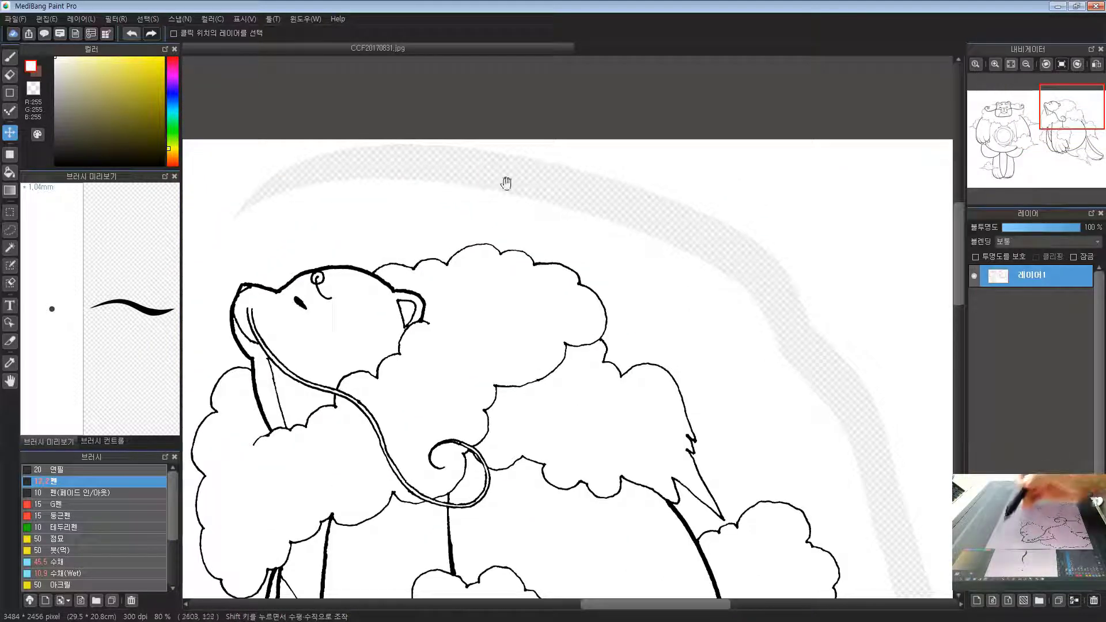
{"action": "key", "text": "g"}
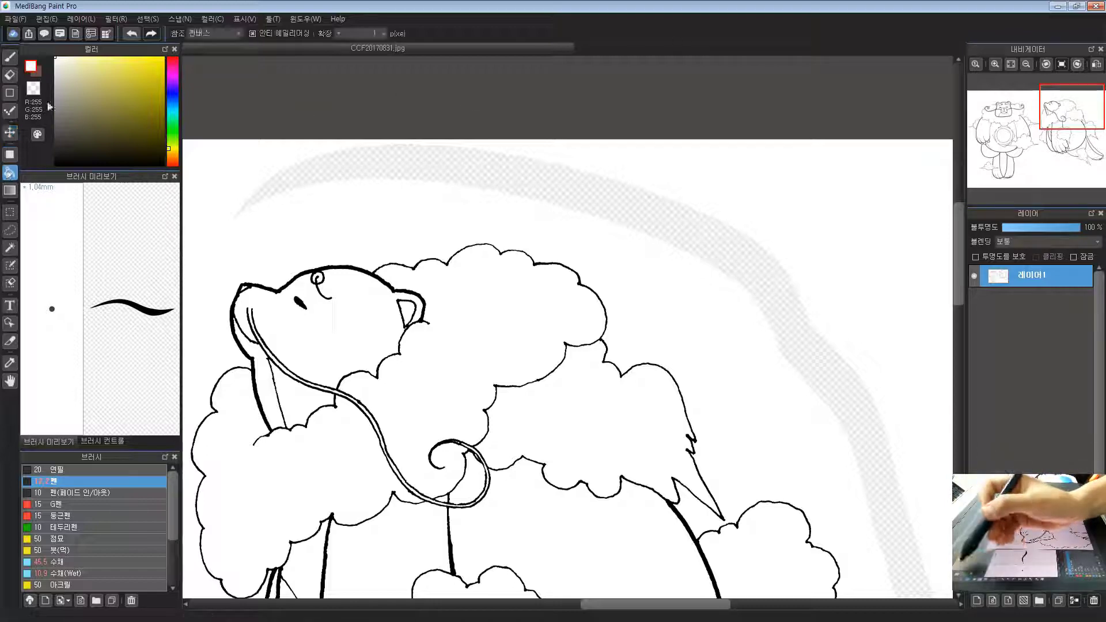
{"action": "left_click", "coordinate": [35, 74]}
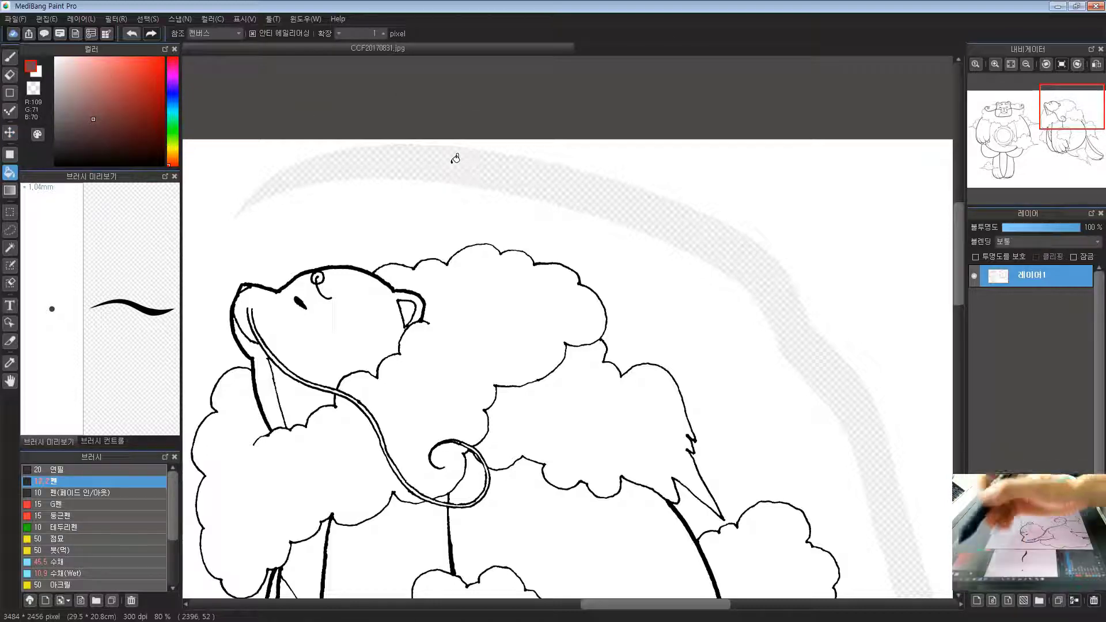
{"action": "left_click", "coordinate": [619, 214]}
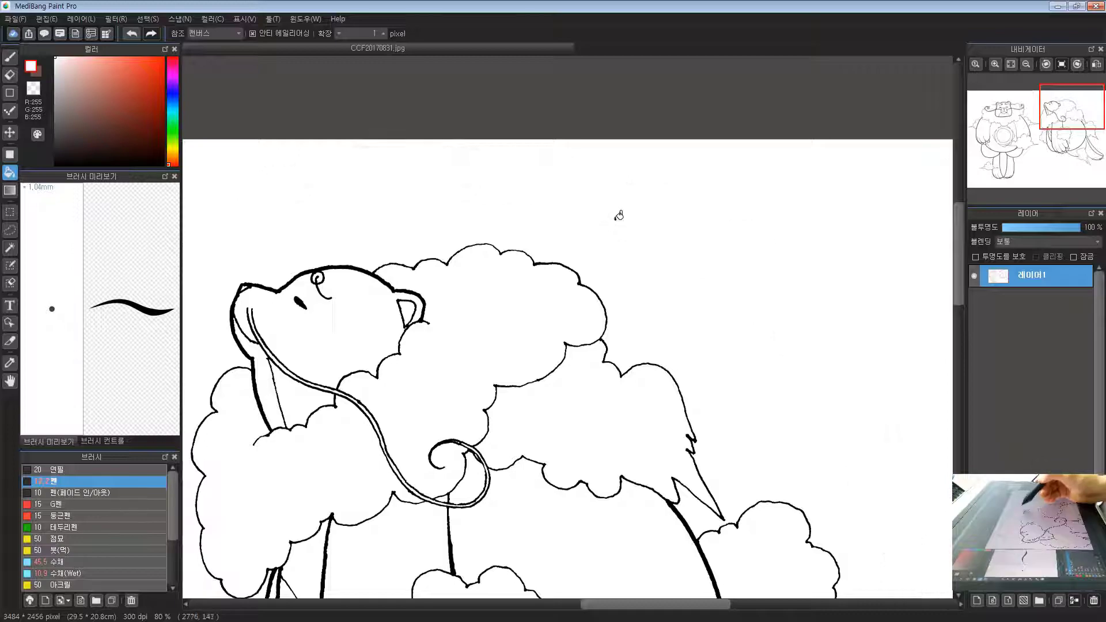
Try to complete the cut-off tail tip with the black pencil brush at 1.19 mm, and undo the stroke
{"action": "left_click_drag", "start_coordinate": [421, 343], "coordinate": [277, 107]}
{"action": "mouse_move", "coordinate": [664, 400]}
{"action": "left_mouse_down"}
{"action": "mouse_move", "coordinate": [607, 377]}
{"action": "mouse_move", "coordinate": [562, 434]}
{"action": "left_mouse_up"}
{"action": "left_click_drag", "start_coordinate": [697, 426], "coordinate": [449, 389]}
{"action": "left_click_drag", "start_coordinate": [574, 362], "coordinate": [664, 382]}
{"action": "left_click_drag", "start_coordinate": [576, 390], "coordinate": [554, 402]}
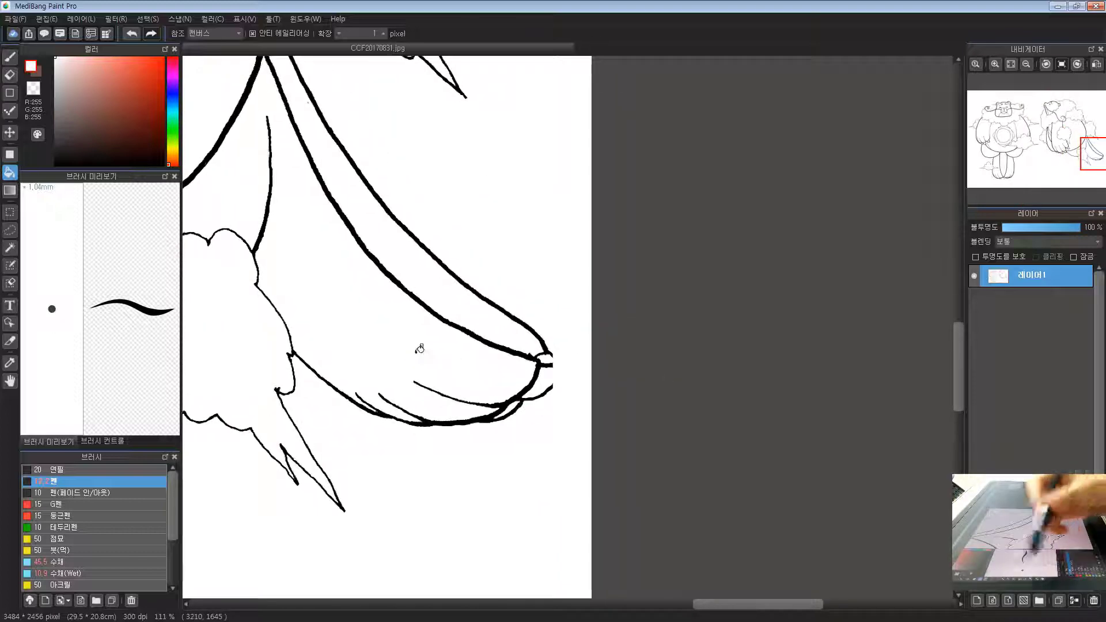
{"action": "key", "text": "b"}
{"action": "left_click", "coordinate": [102, 470]}
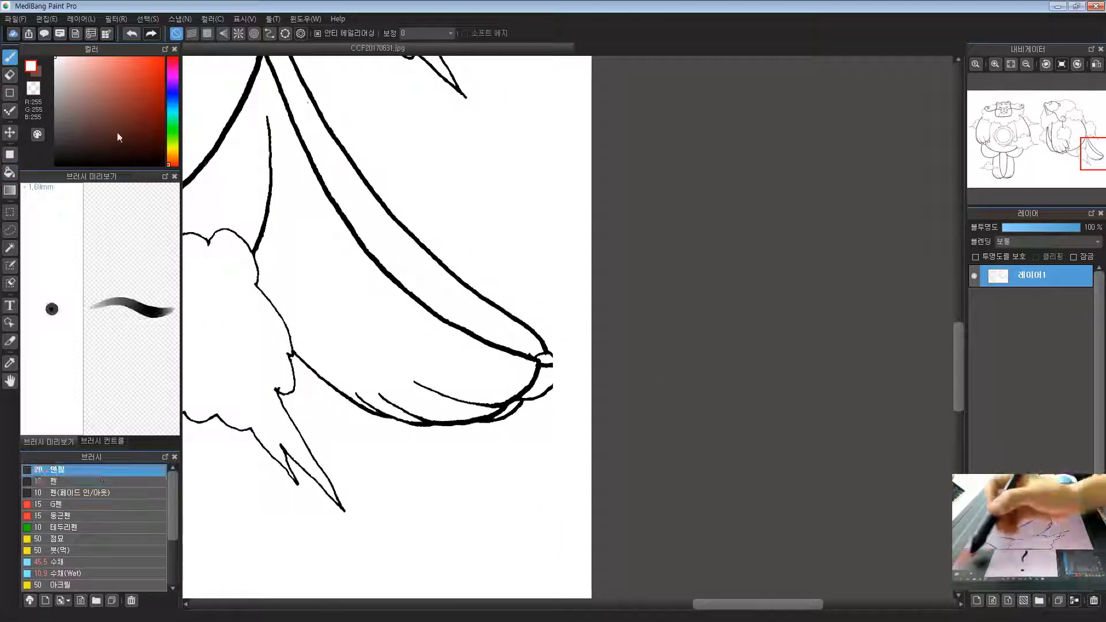
{"action": "left_click_drag", "start_coordinate": [457, 389], "coordinate": [408, 374]}
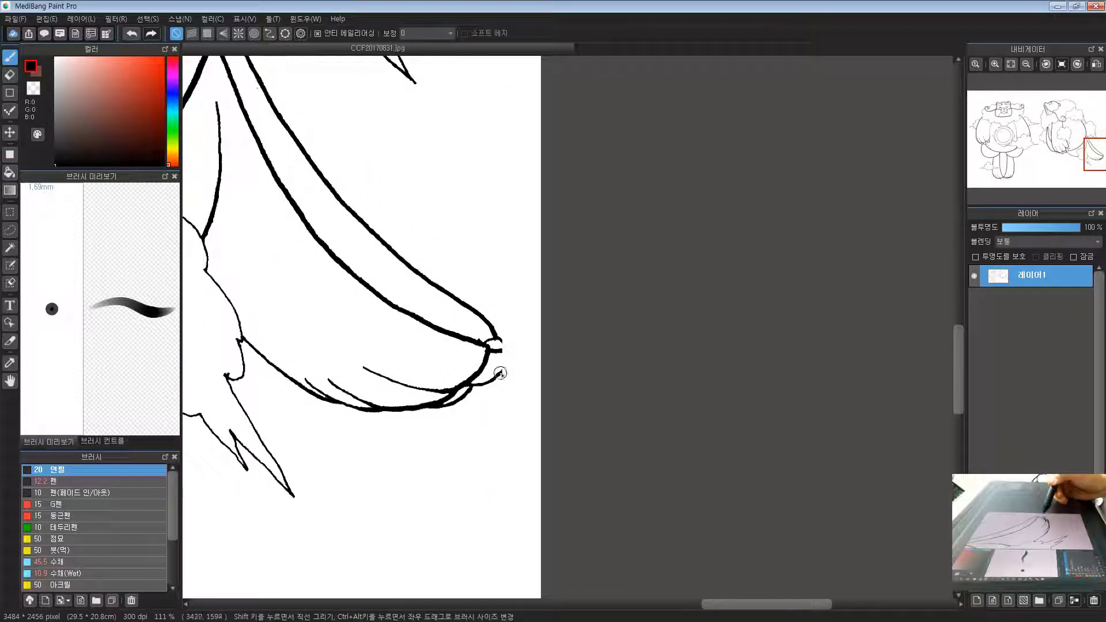
{"action": "key", "text": "bracketleft"}
{"action": "key", "text": "bracketleft"}
{"action": "key", "text": "bracketleft"}
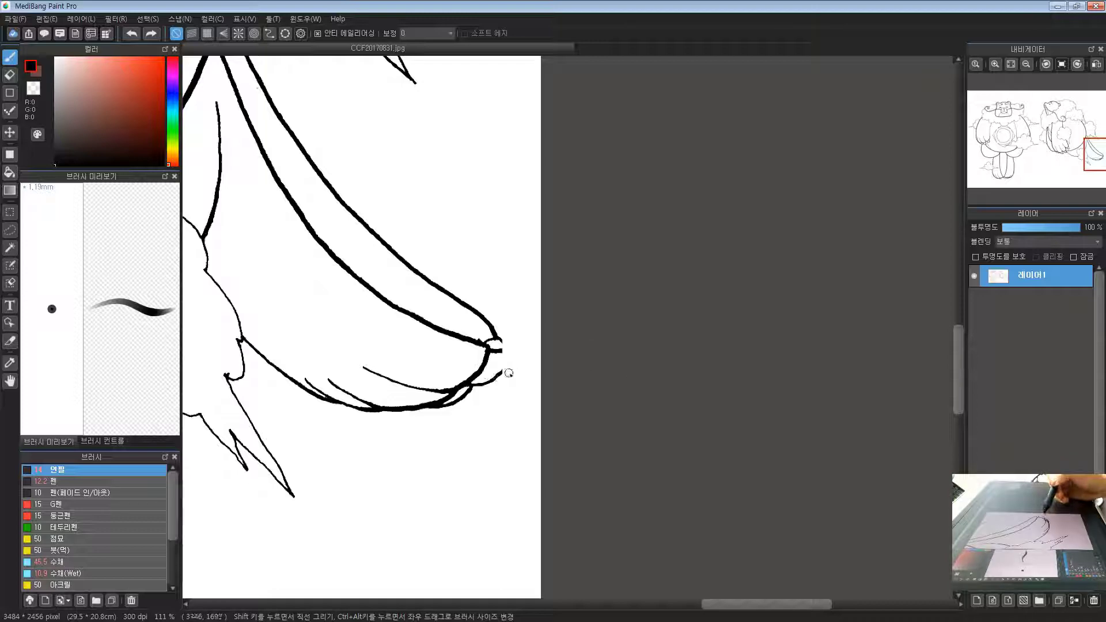
{"action": "left_click_drag", "start_coordinate": [514, 356], "coordinate": [516, 353]}
{"action": "key", "text": "ctrl+z"}
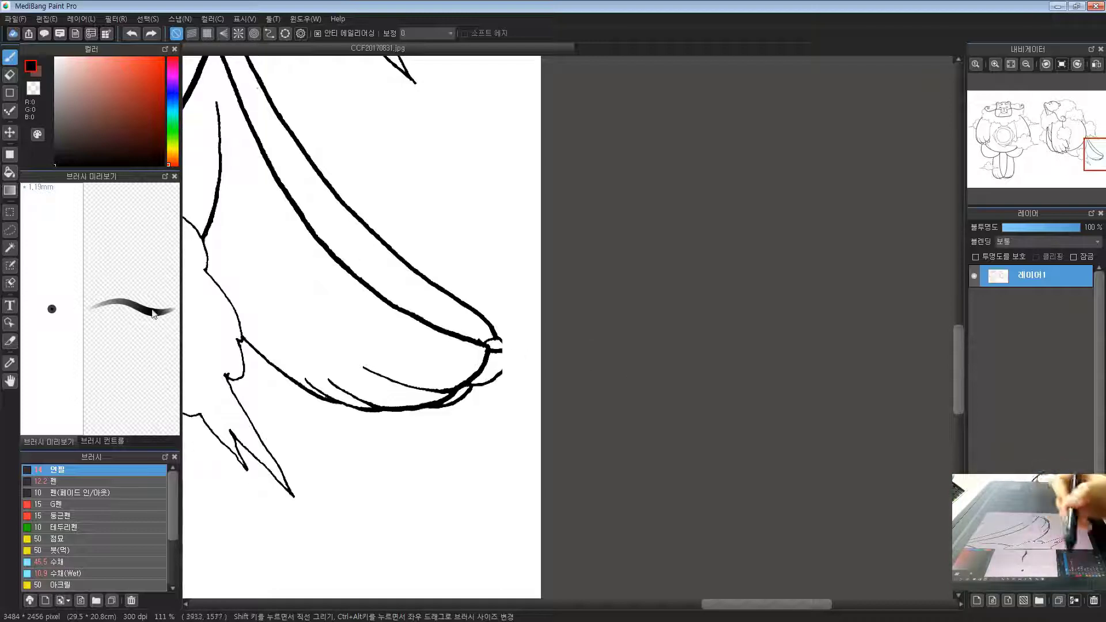
Compare the pen and pencil brushes, try a black pencil scribble below the tail, and undo it
{"action": "left_click", "coordinate": [55, 482]}
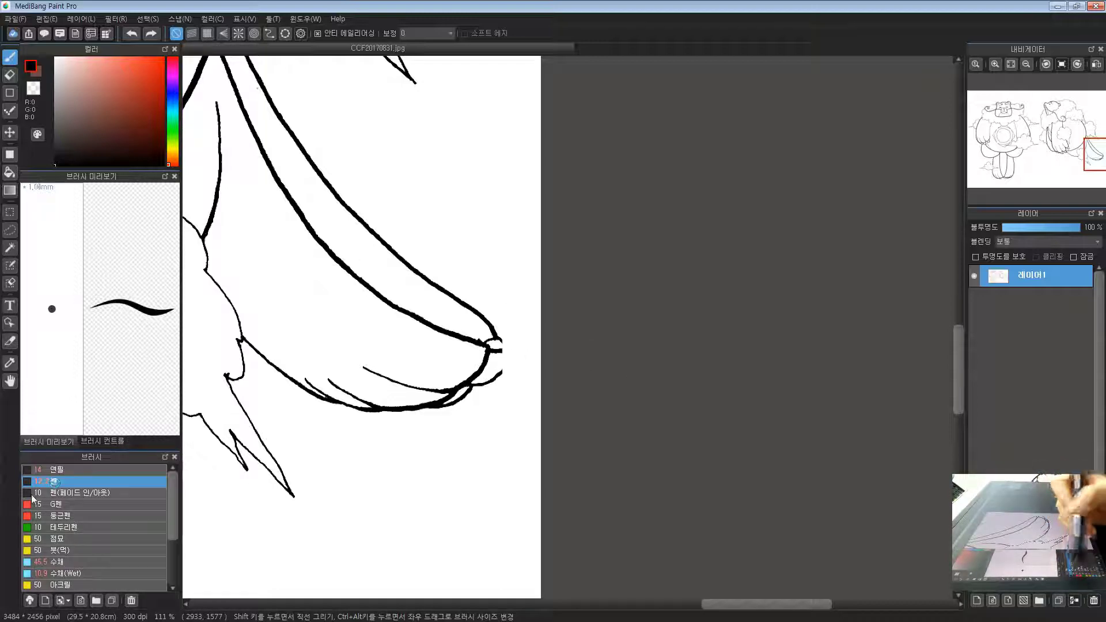
{"action": "left_click", "coordinate": [69, 469]}
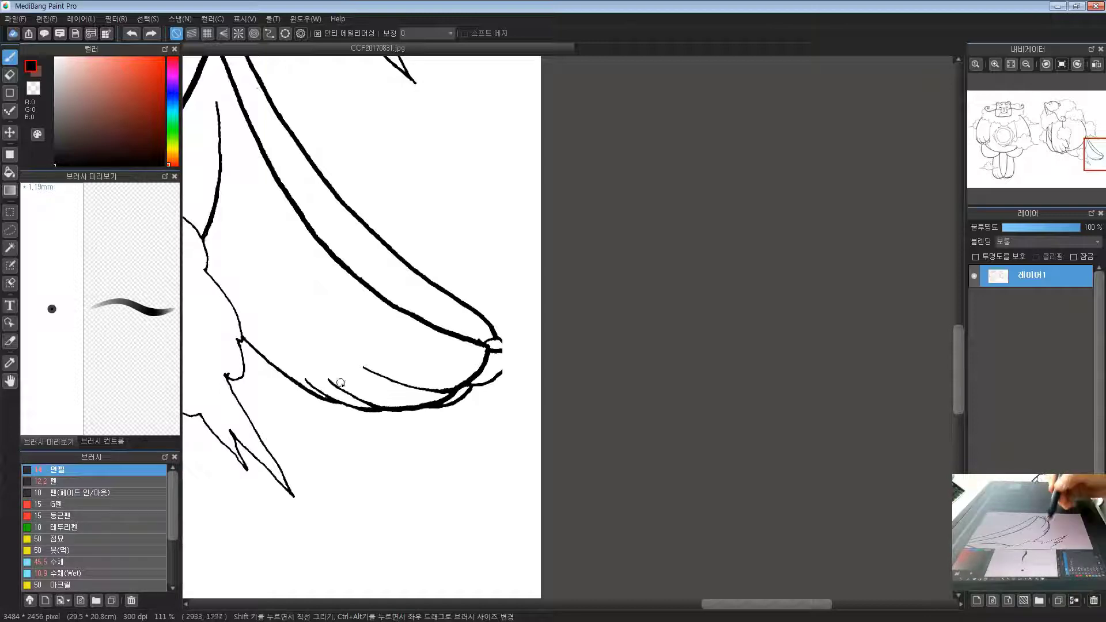
{"action": "mouse_move", "coordinate": [429, 432]}
{"action": "left_mouse_down"}
{"action": "mouse_move", "coordinate": [478, 408]}
{"action": "mouse_move", "coordinate": [492, 450]}
{"action": "mouse_move", "coordinate": [470, 464]}
{"action": "mouse_move", "coordinate": [452, 536]}
{"action": "left_mouse_up"}
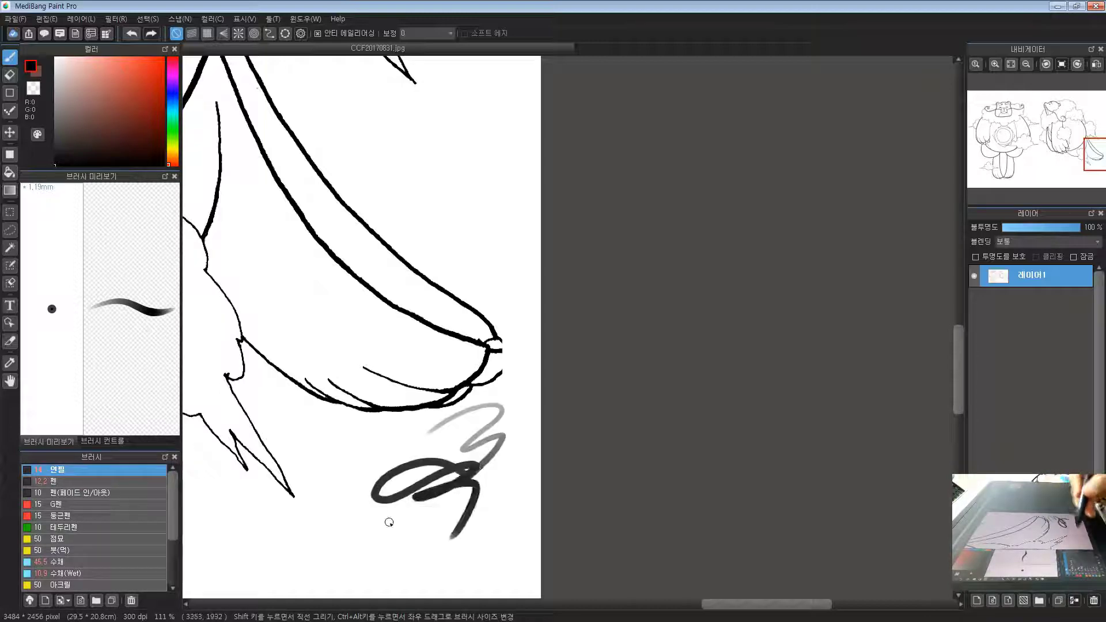
{"action": "key", "text": "ctrl+z"}
Switch to the pen at 0.82 mm and redraw the missing black outlines that close the cut-off tail tip
{"action": "left_click", "coordinate": [54, 481]}
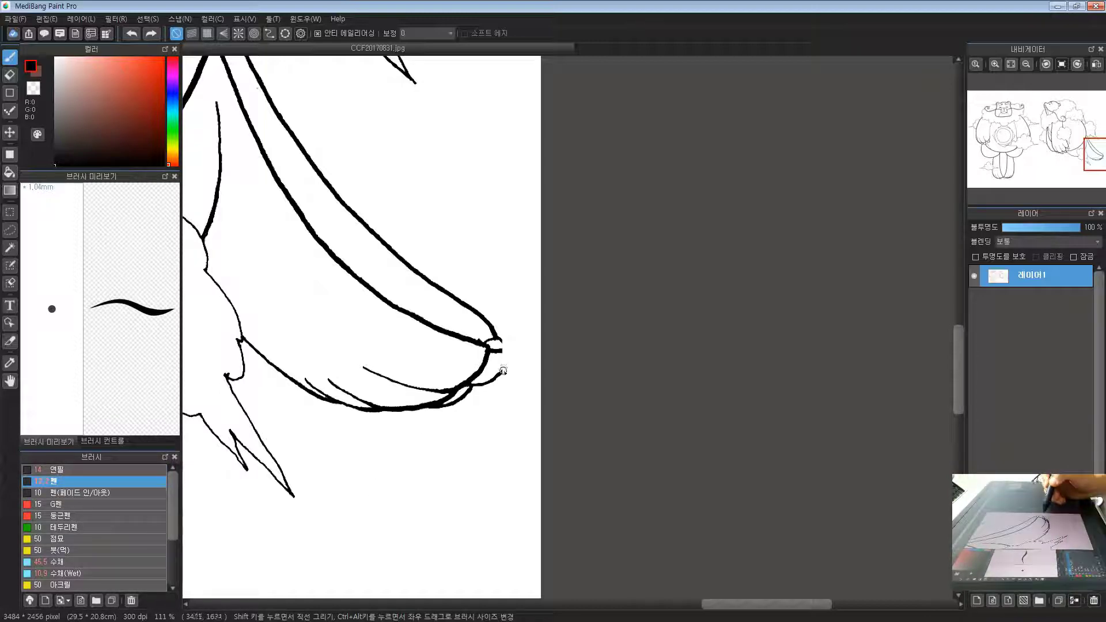
{"action": "key", "text": "bracketleft"}
{"action": "key", "text": "bracketleft"}
{"action": "key", "text": "bracketleft"}
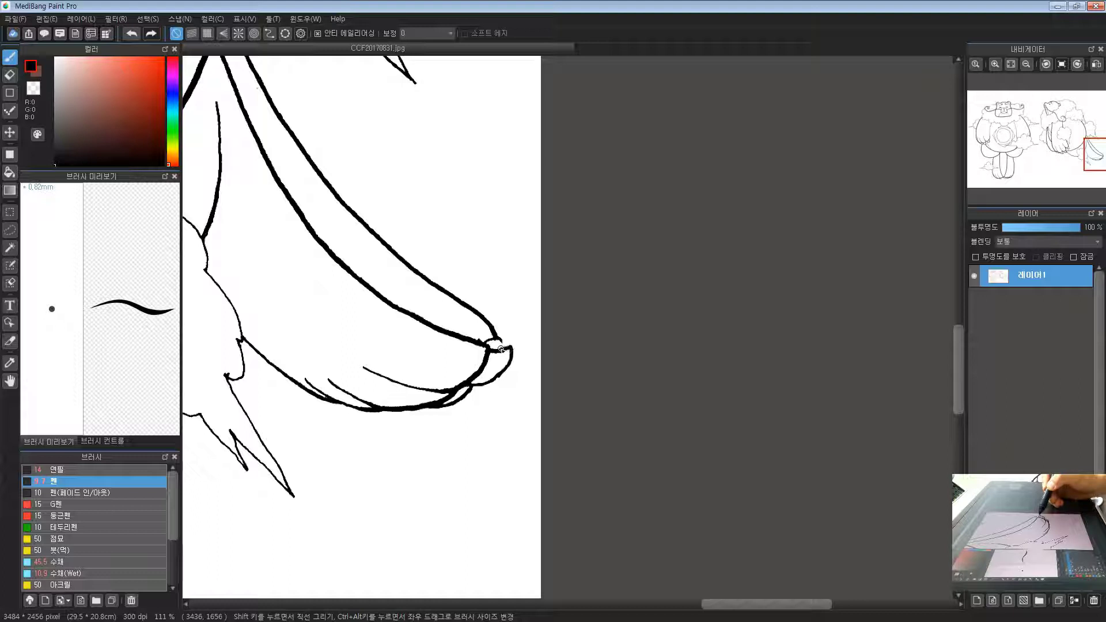
{"action": "key", "text": "ctrl+z"}
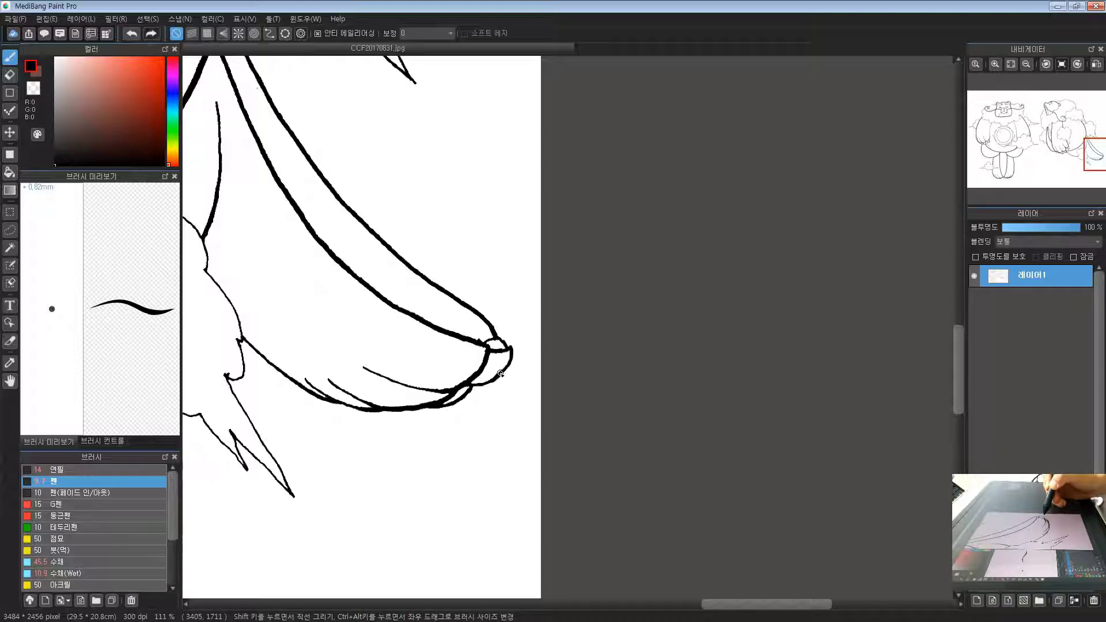
{"action": "scroll", "coordinate": [520, 342], "scroll_direction": "down", "scroll_amount": 8}
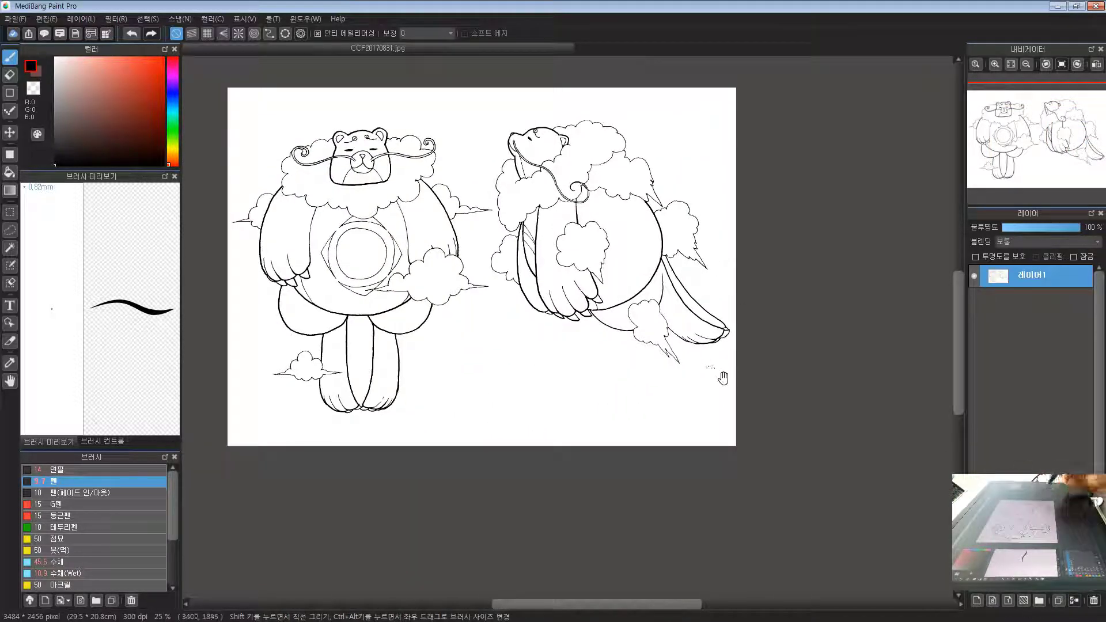
{"action": "left_click_drag", "start_coordinate": [723, 377], "coordinate": [725, 378]}
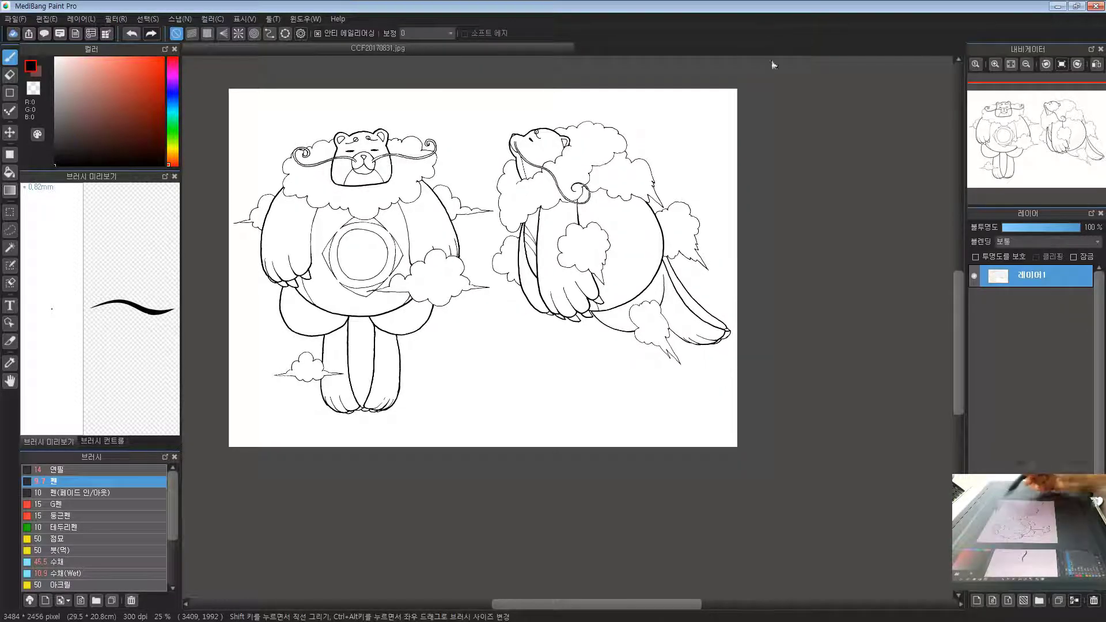
{"action": "left_click_drag", "start_coordinate": [450, 318], "coordinate": [500, 367]}
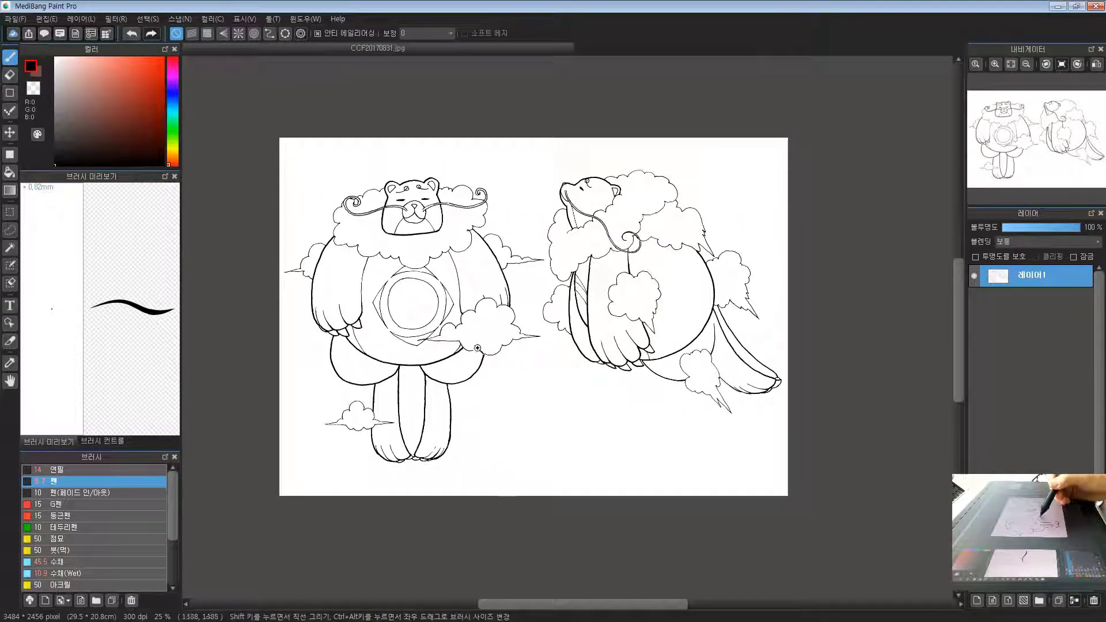
{"action": "scroll", "coordinate": [475, 349], "scroll_direction": "up", "scroll_amount": 2}
{"action": "left_click_drag", "start_coordinate": [495, 309], "coordinate": [494, 323]}
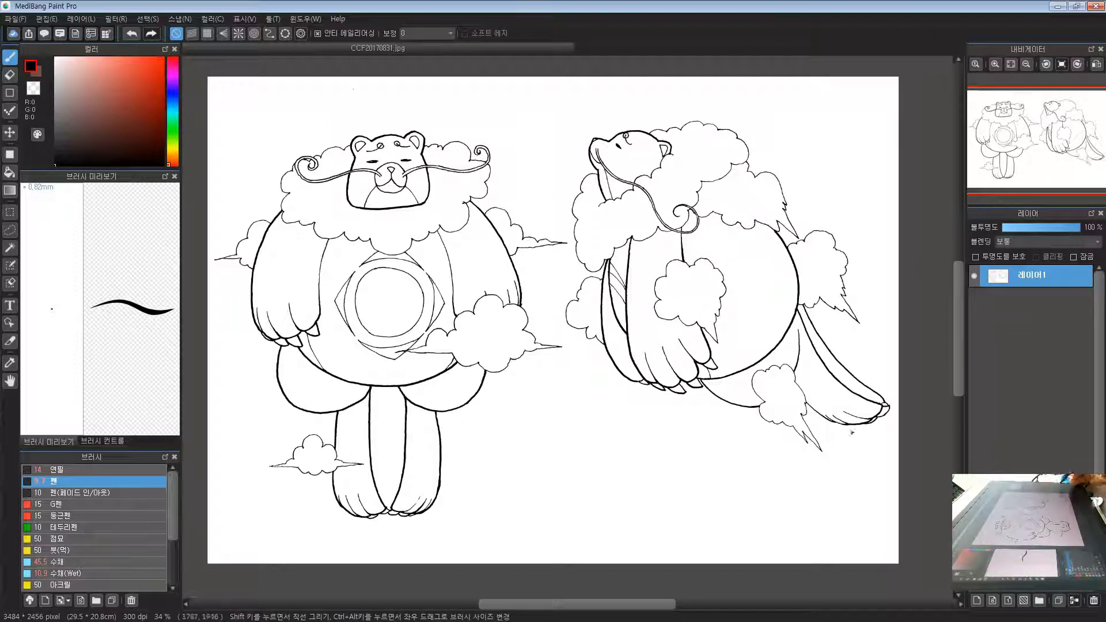
Try a new layer with Multiply (곱셈) blending above the line art, and delete it
{"action": "left_click", "coordinate": [977, 601]}
{"action": "left_click", "coordinate": [1032, 241]}
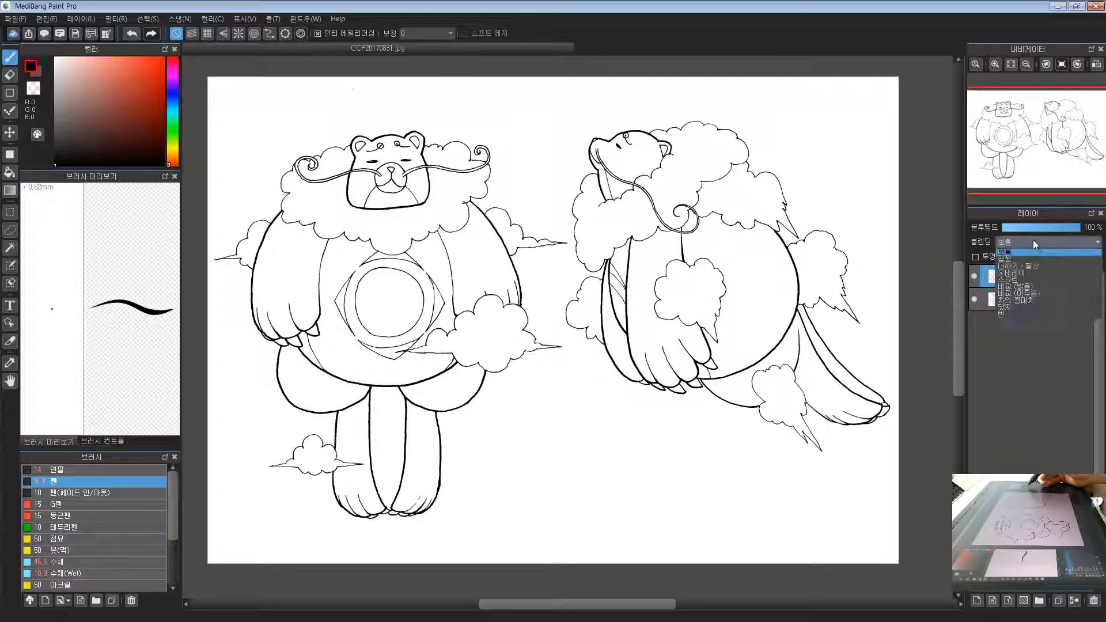
{"action": "left_click", "coordinate": [1006, 259]}
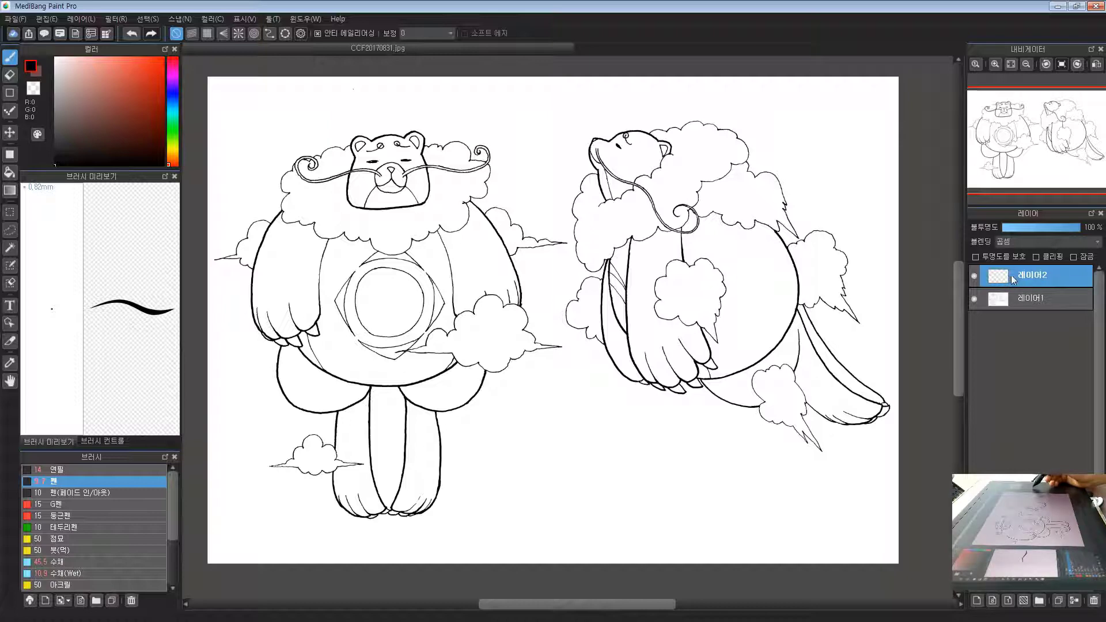
{"action": "left_click", "coordinate": [1090, 601]}
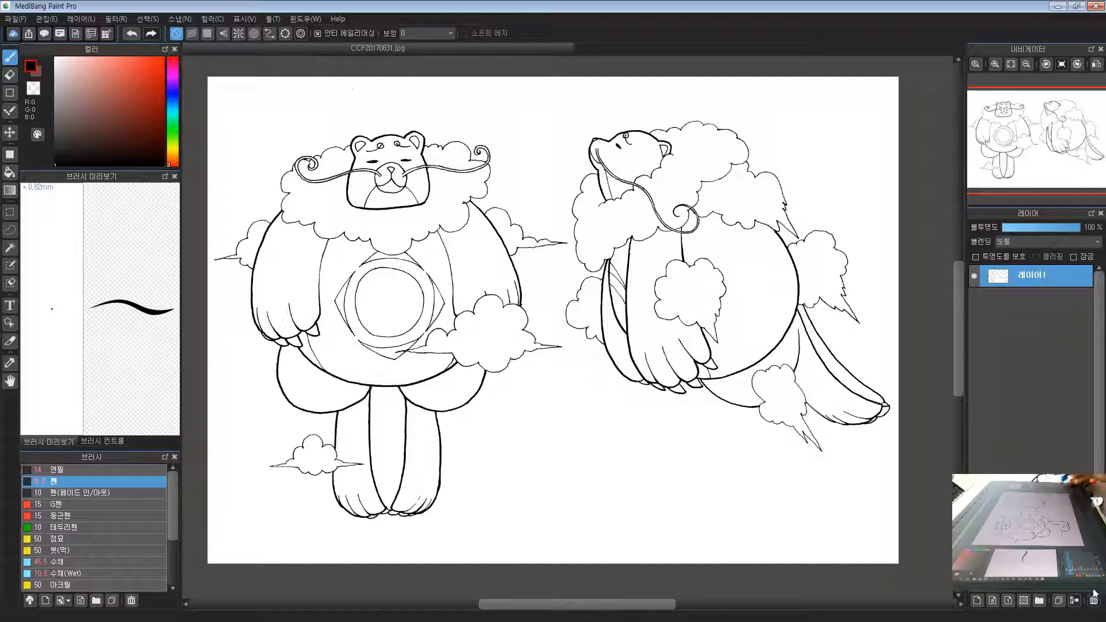
Add a layer folder above the line art layer and set its blending mode to Multiply (곱셈)
{"action": "left_click", "coordinate": [1040, 600]}
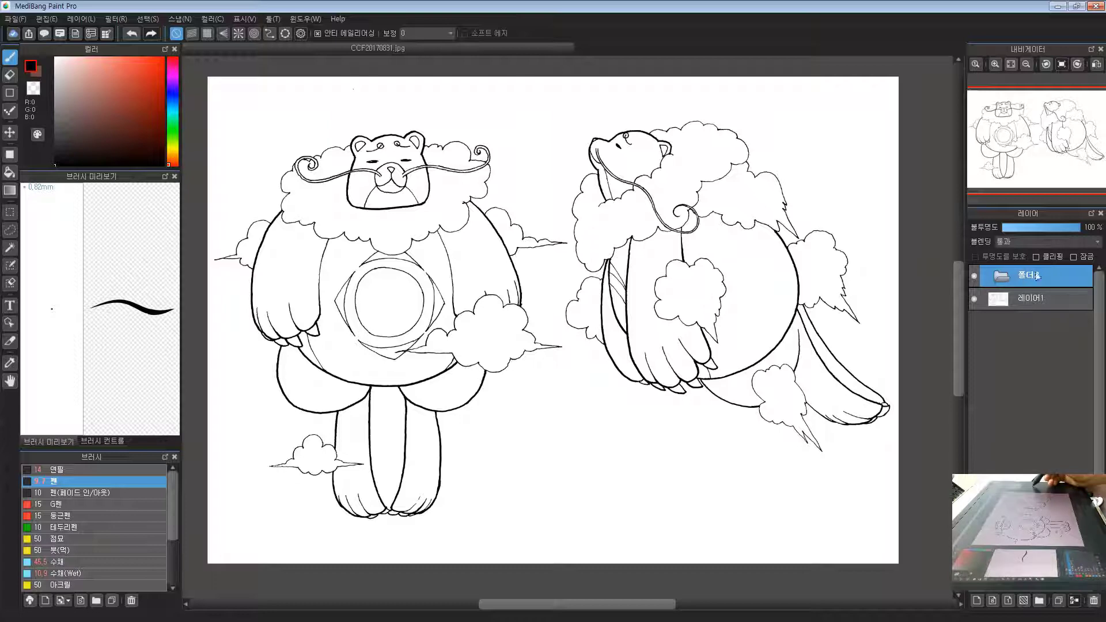
{"action": "left_click", "coordinate": [1014, 242]}
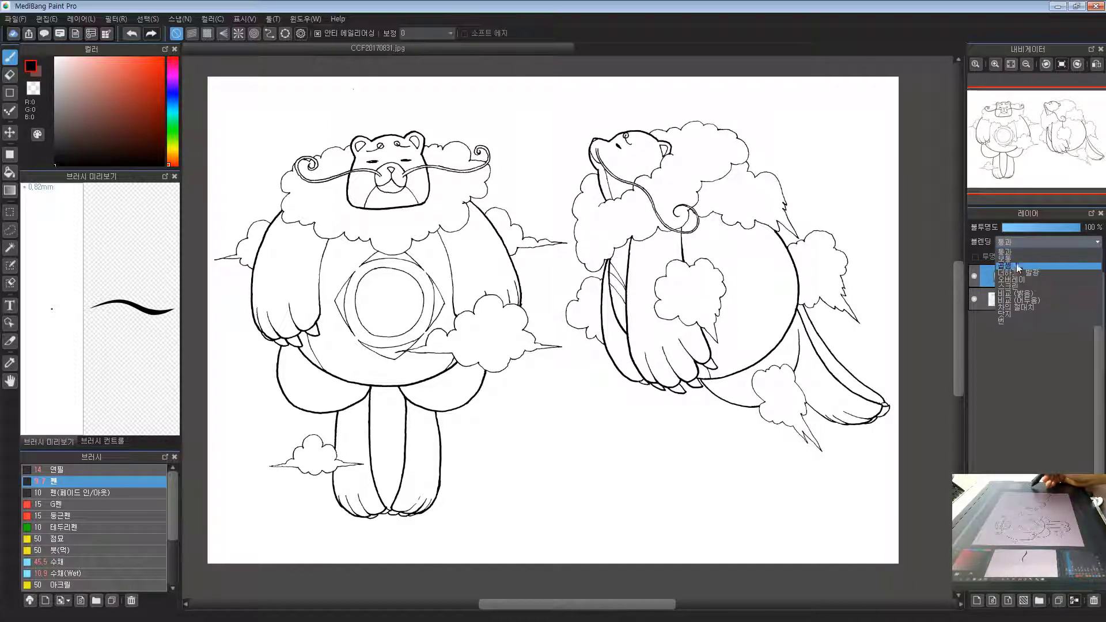
{"action": "left_click", "coordinate": [1012, 266]}
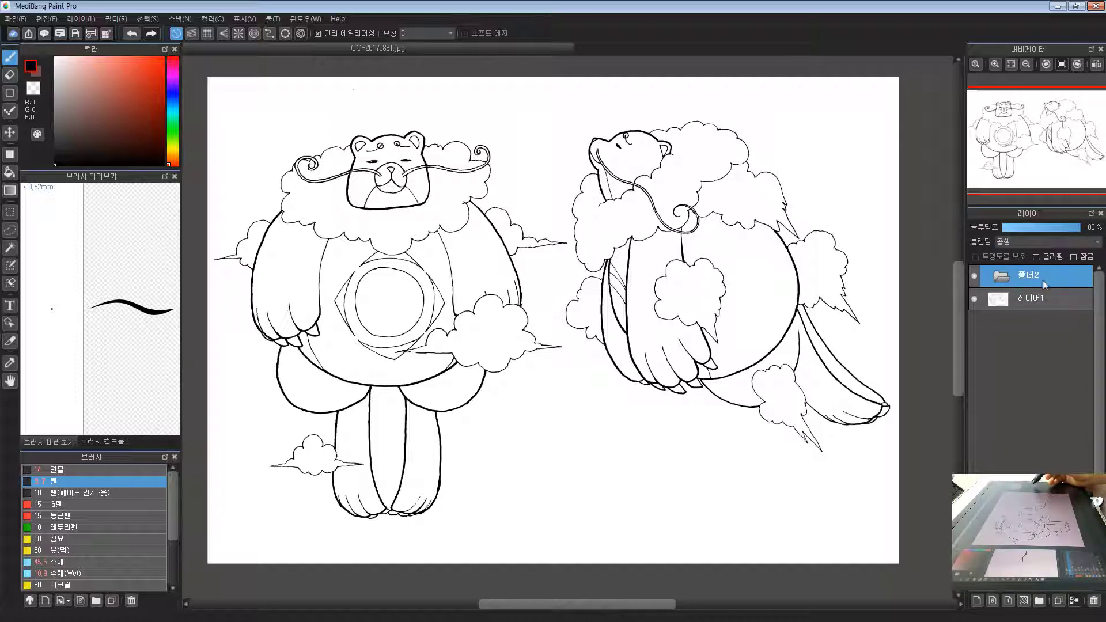
Create a new empty layer inside the Multiply folder
{"action": "left_click", "coordinate": [1034, 300]}
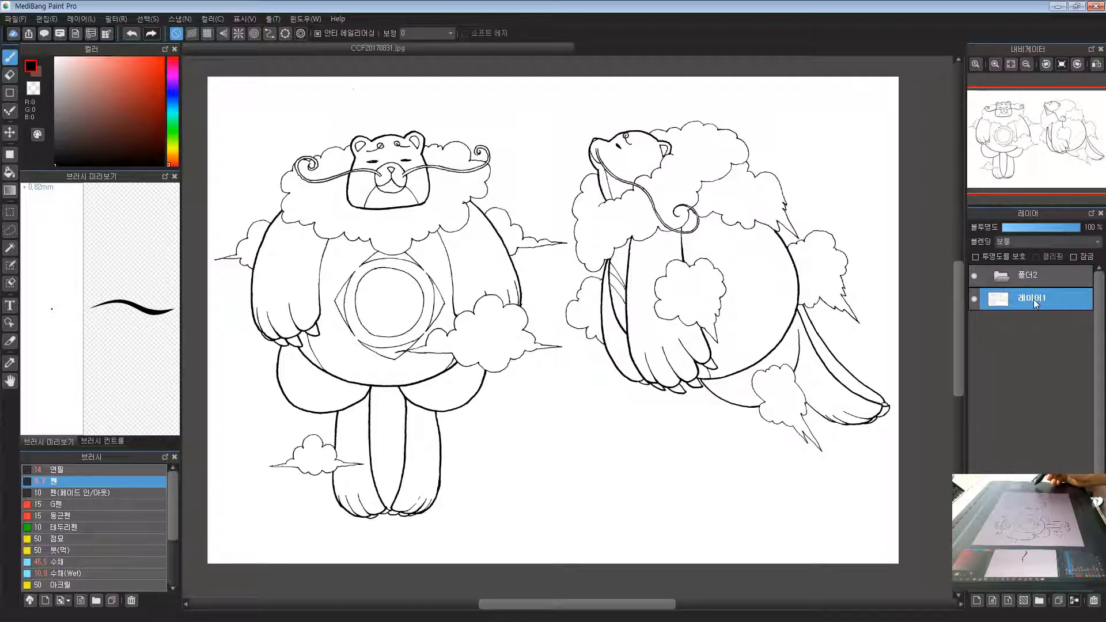
{"action": "left_click", "coordinate": [1032, 280]}
{"action": "left_click", "coordinate": [1035, 299]}
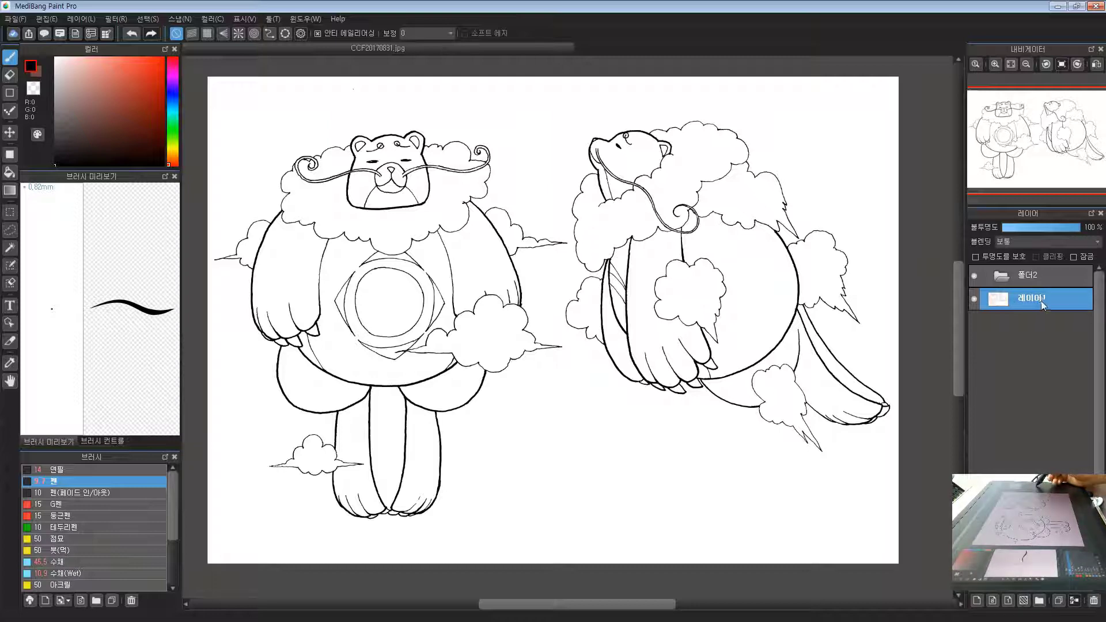
{"action": "left_click", "coordinate": [1053, 280]}
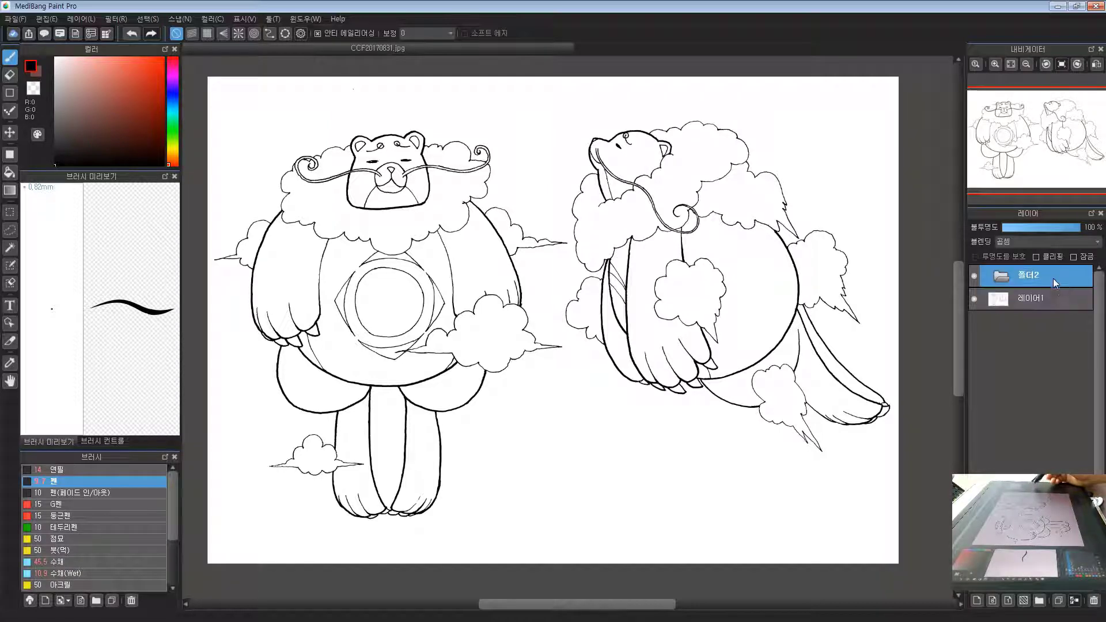
{"action": "left_click", "coordinate": [977, 600]}
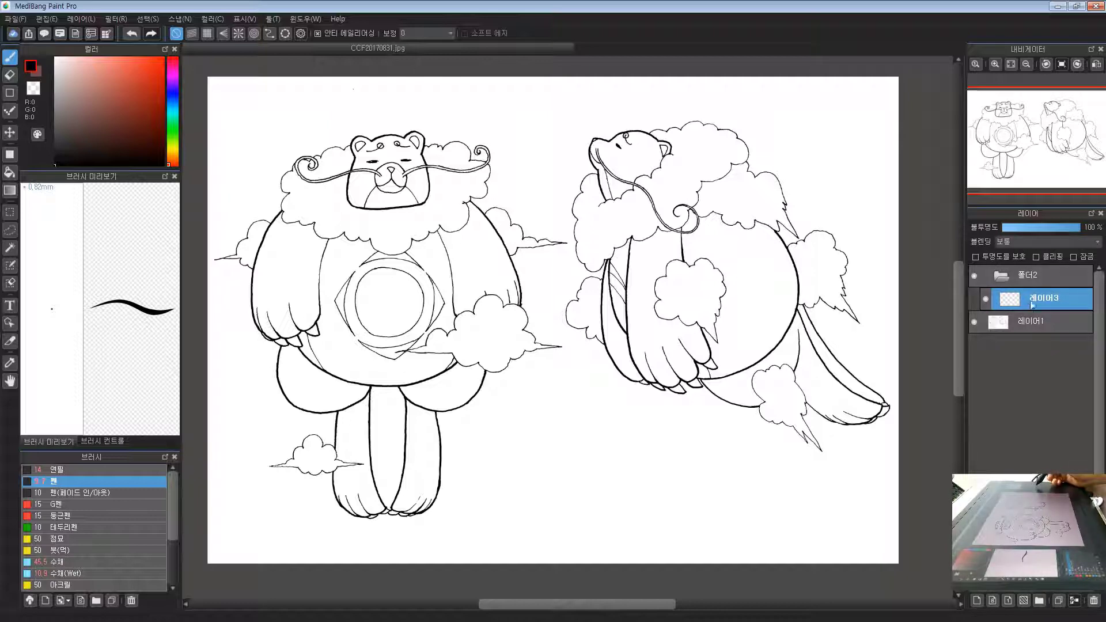
Add another new layer directly above the line art layer, outside the Multiply folder
{"action": "left_click_drag", "start_coordinate": [772, 207], "coordinate": [729, 285]}
{"action": "scroll", "coordinate": [729, 285], "scroll_direction": "up", "scroll_amount": 1}
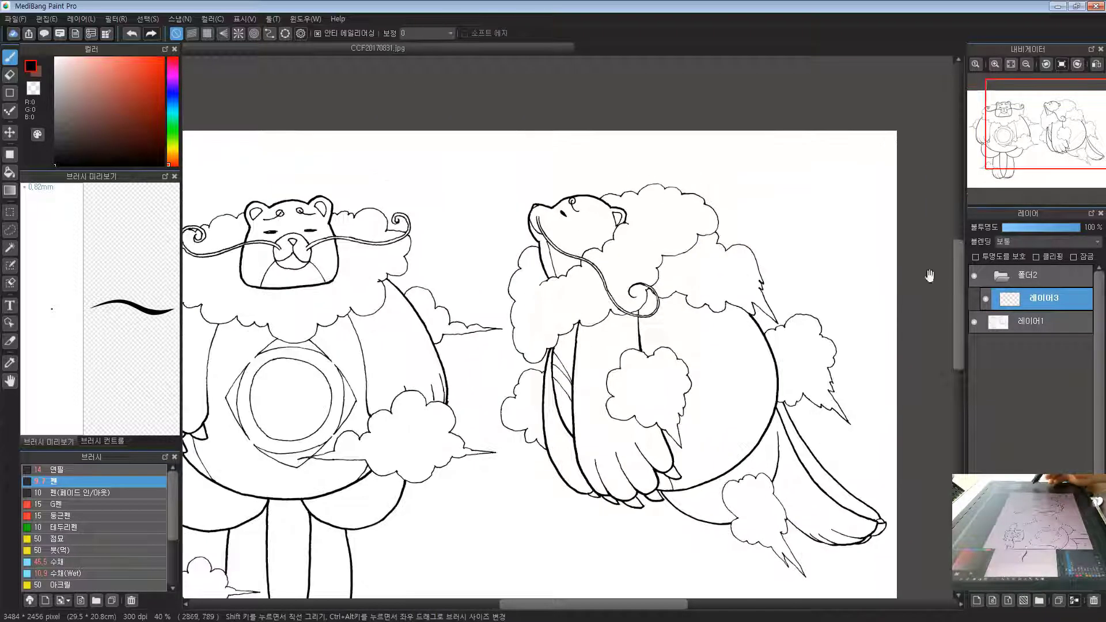
{"action": "left_click", "coordinate": [1033, 326]}
{"action": "left_click", "coordinate": [977, 600]}
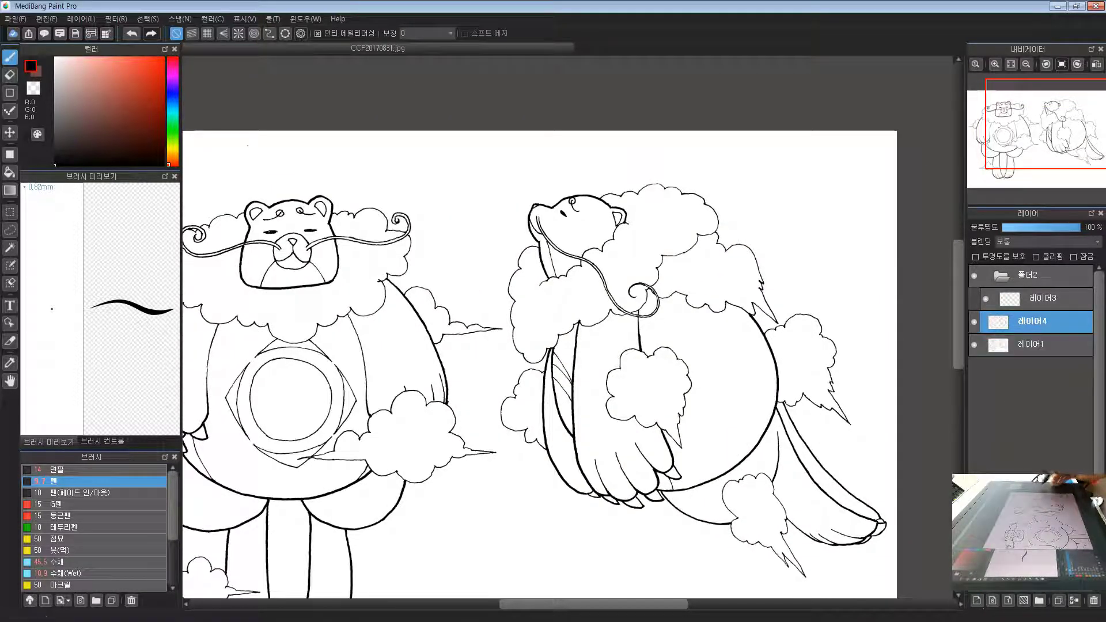
Scribble dark red (RGB 155, 41, 30) over the side-view head and mane with the pen enlarged to 6.63 mm
{"action": "mouse_move", "coordinate": [618, 259]}
{"action": "left_mouse_down"}
{"action": "mouse_move", "coordinate": [511, 288]}
{"action": "mouse_move", "coordinate": [509, 321]}
{"action": "mouse_move", "coordinate": [470, 349]}
{"action": "left_mouse_up"}
{"action": "scroll", "coordinate": [510, 291], "scroll_direction": "up", "scroll_amount": 1}
{"action": "left_click", "coordinate": [143, 99]}
{"action": "scroll", "coordinate": [470, 349], "scroll_direction": "up", "scroll_amount": 2}
{"action": "left_click_drag", "start_coordinate": [453, 409], "coordinate": [462, 379]}
{"action": "mouse_move", "coordinate": [516, 205]}
{"action": "left_mouse_down"}
{"action": "mouse_move", "coordinate": [395, 278]}
{"action": "mouse_move", "coordinate": [339, 328]}
{"action": "left_mouse_up"}
{"action": "left_click_drag", "start_coordinate": [449, 281], "coordinate": [515, 250]}
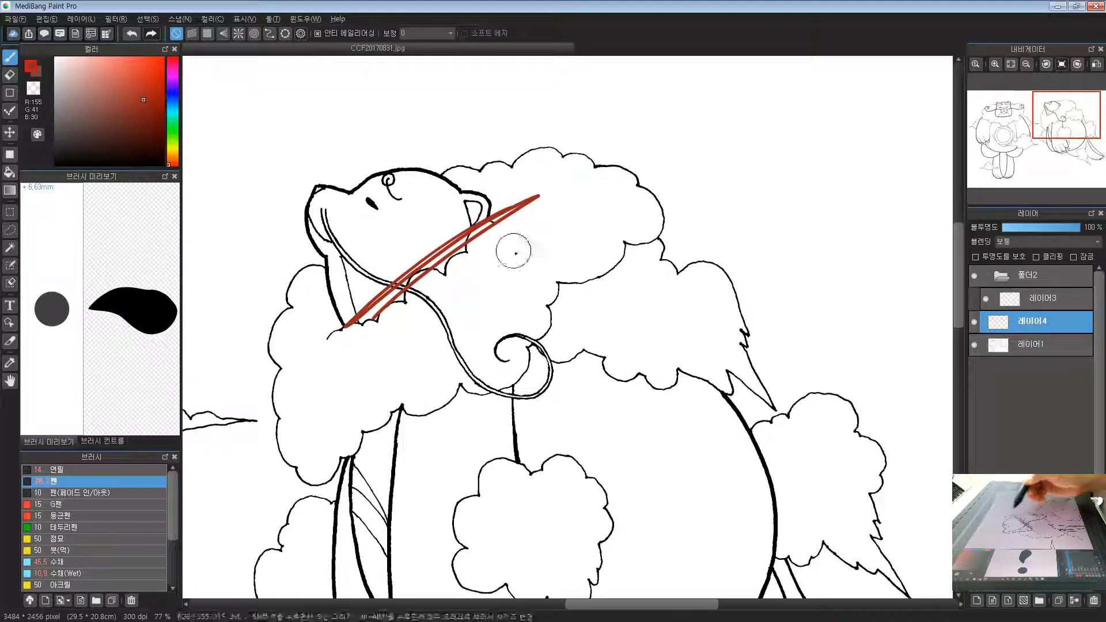
{"action": "mouse_move", "coordinate": [592, 180]}
{"action": "left_mouse_down"}
{"action": "mouse_move", "coordinate": [501, 199]}
{"action": "mouse_move", "coordinate": [209, 422]}
{"action": "mouse_move", "coordinate": [518, 140]}
{"action": "mouse_move", "coordinate": [610, 141]}
{"action": "mouse_move", "coordinate": [593, 199]}
{"action": "mouse_move", "coordinate": [446, 301]}
{"action": "mouse_move", "coordinate": [468, 313]}
{"action": "mouse_move", "coordinate": [358, 341]}
{"action": "left_mouse_up"}
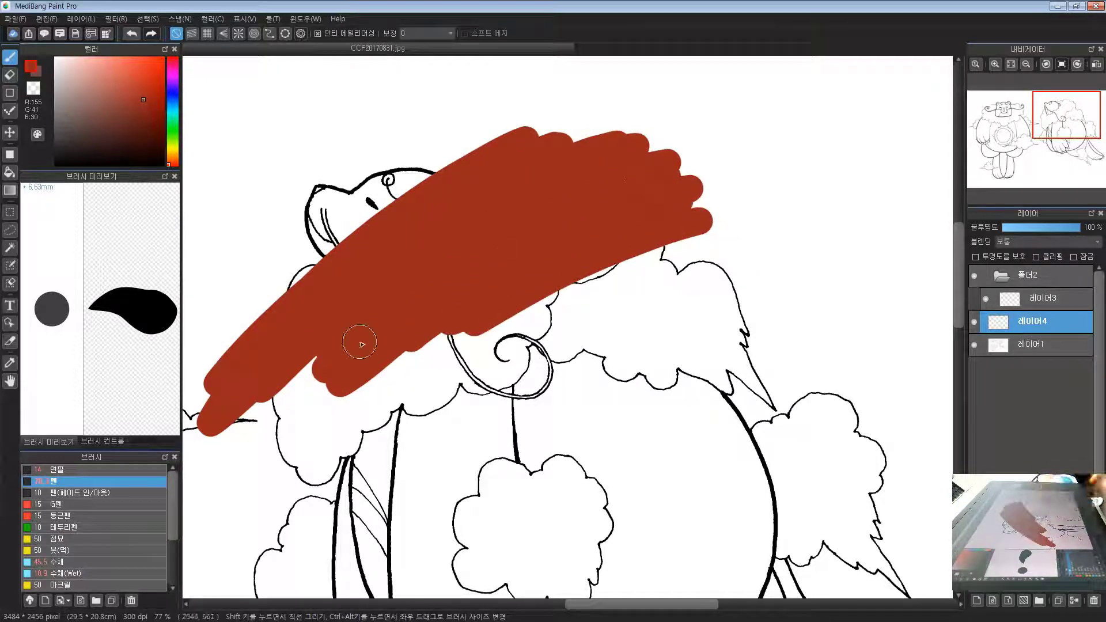
On the layer inside the Multiply folder, scribble the same dark red across the side-view character's back and rear cloud
{"action": "left_click", "coordinate": [1034, 304]}
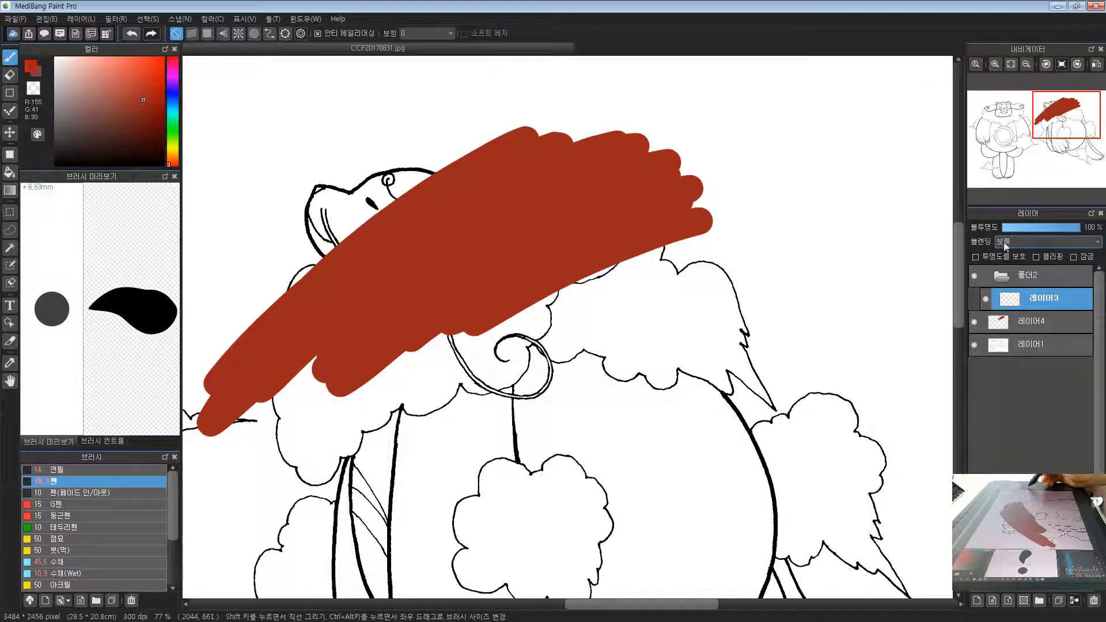
{"action": "left_click", "coordinate": [1025, 282]}
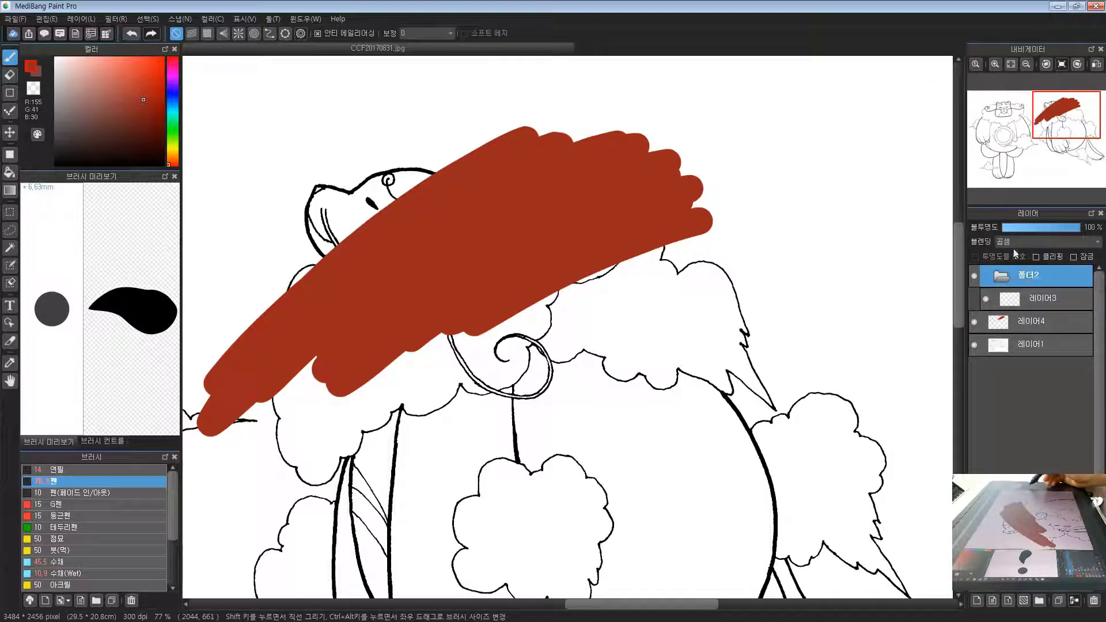
{"action": "left_click", "coordinate": [1025, 304]}
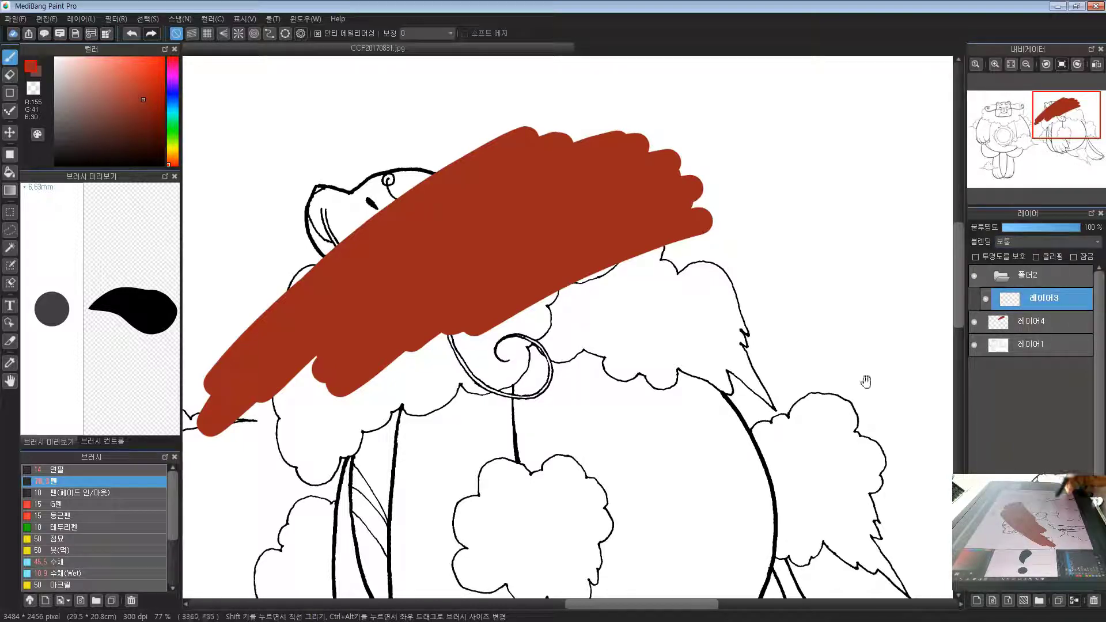
{"action": "left_click_drag", "start_coordinate": [865, 382], "coordinate": [857, 333]}
{"action": "left_click", "coordinate": [1029, 318]}
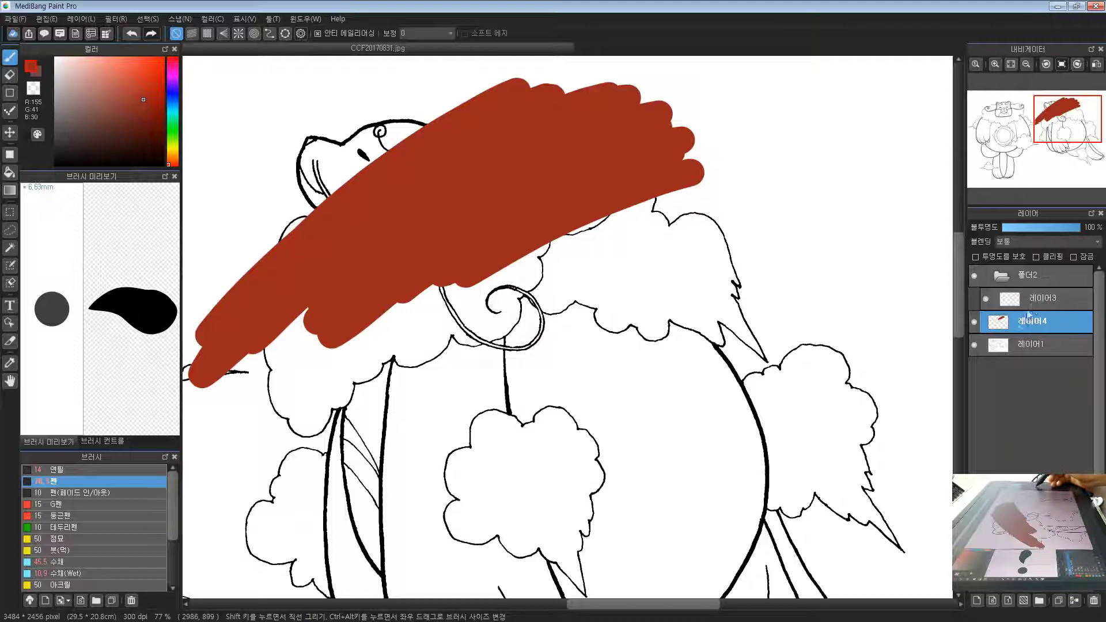
{"action": "left_click", "coordinate": [1027, 278]}
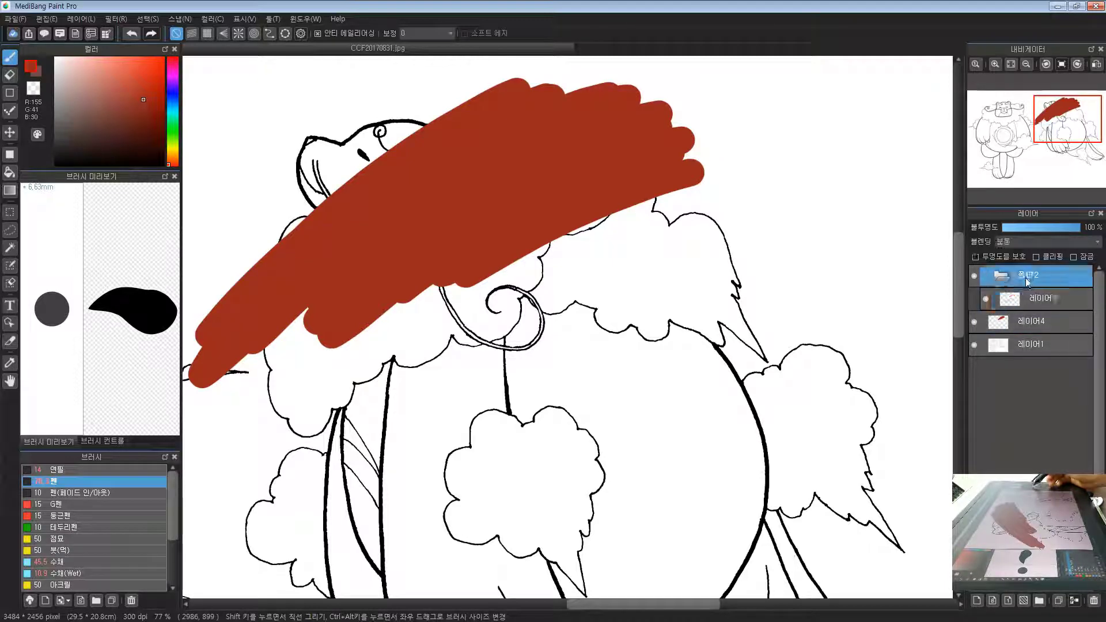
{"action": "left_click", "coordinate": [1031, 300]}
{"action": "left_click_drag", "start_coordinate": [596, 322], "coordinate": [576, 290]}
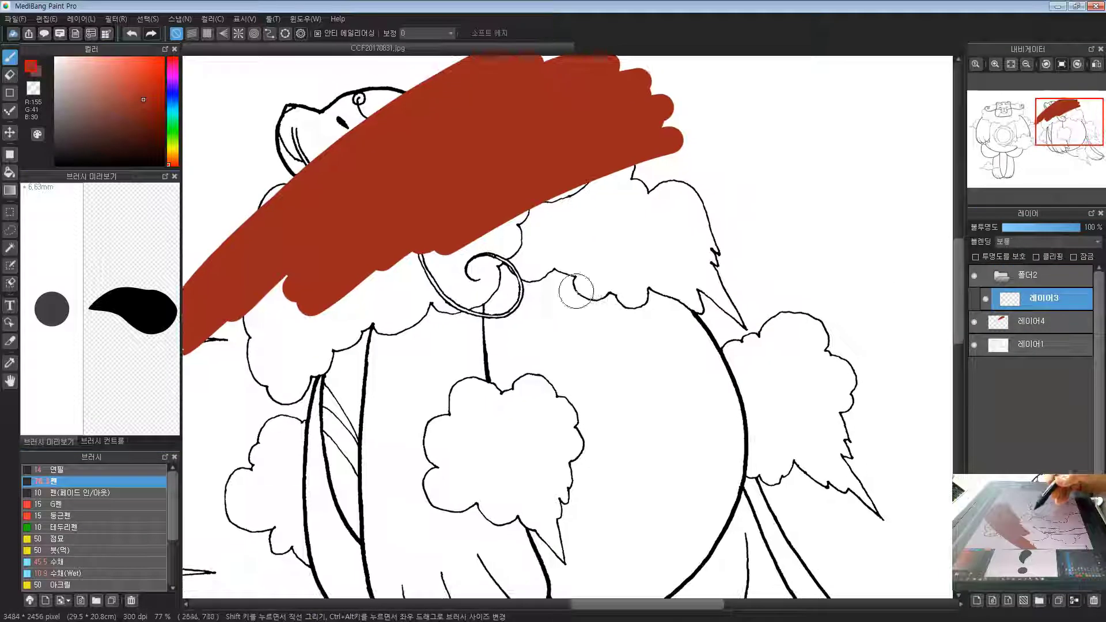
{"action": "mouse_move", "coordinate": [775, 224]}
{"action": "left_mouse_down"}
{"action": "mouse_move", "coordinate": [522, 289]}
{"action": "mouse_move", "coordinate": [441, 364]}
{"action": "mouse_move", "coordinate": [784, 254]}
{"action": "mouse_move", "coordinate": [817, 288]}
{"action": "mouse_move", "coordinate": [737, 372]}
{"action": "mouse_move", "coordinate": [691, 461]}
{"action": "mouse_move", "coordinate": [864, 415]}
{"action": "mouse_move", "coordinate": [898, 461]}
{"action": "mouse_move", "coordinate": [891, 522]}
{"action": "left_mouse_up"}
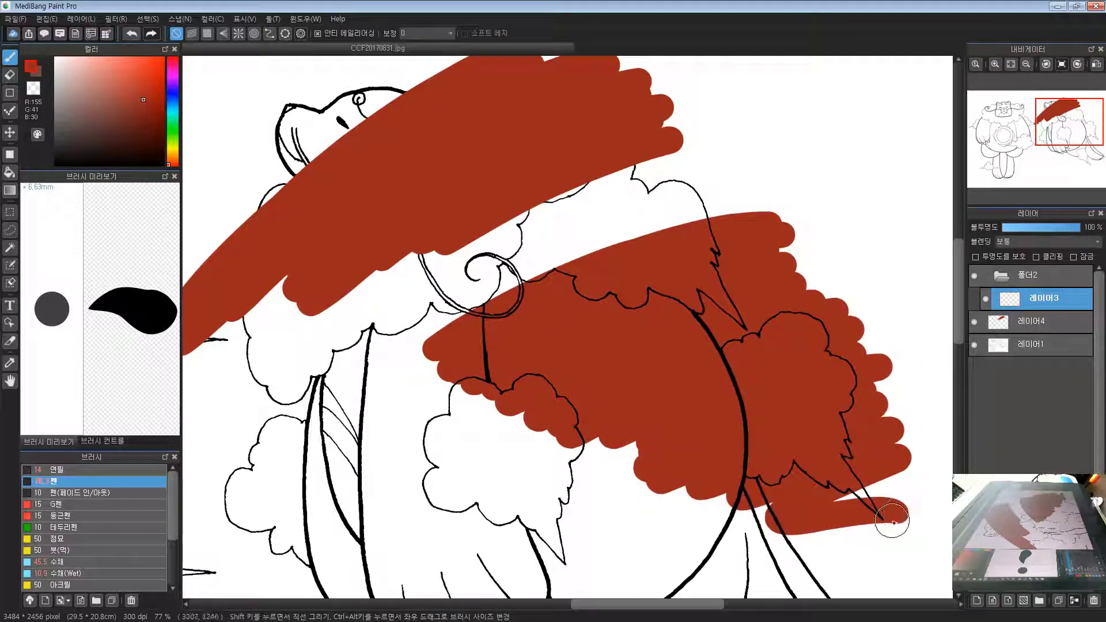
{"action": "left_click_drag", "start_coordinate": [583, 290], "coordinate": [617, 314]}
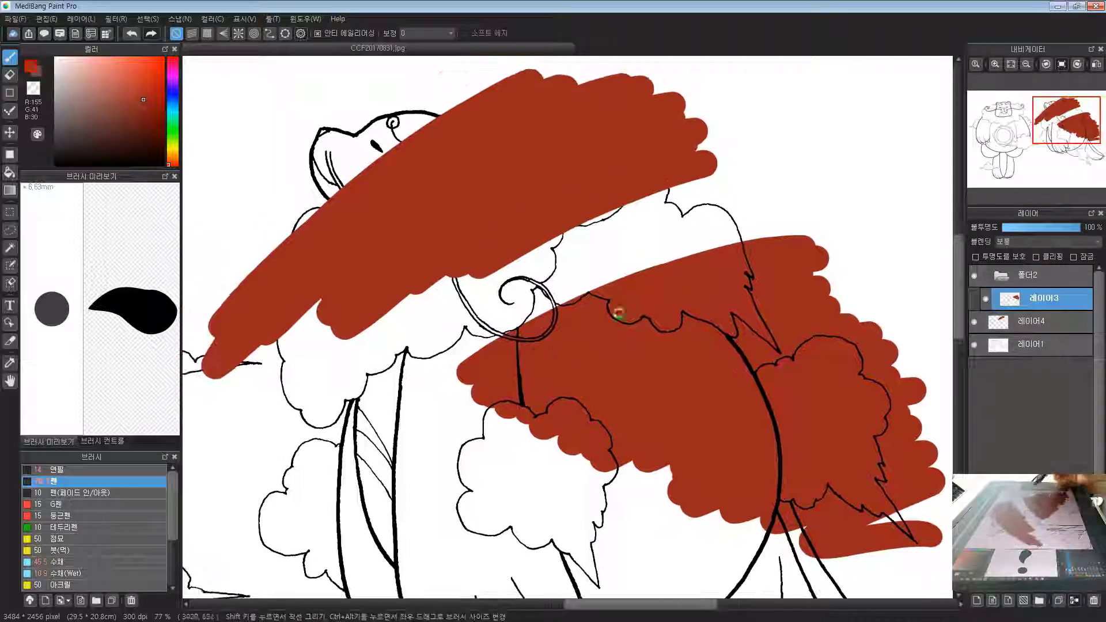
Move the layer with the head scribble into the Multiply folder above the other one, and collapse and reopen the folder
{"action": "left_click", "coordinate": [1028, 322]}
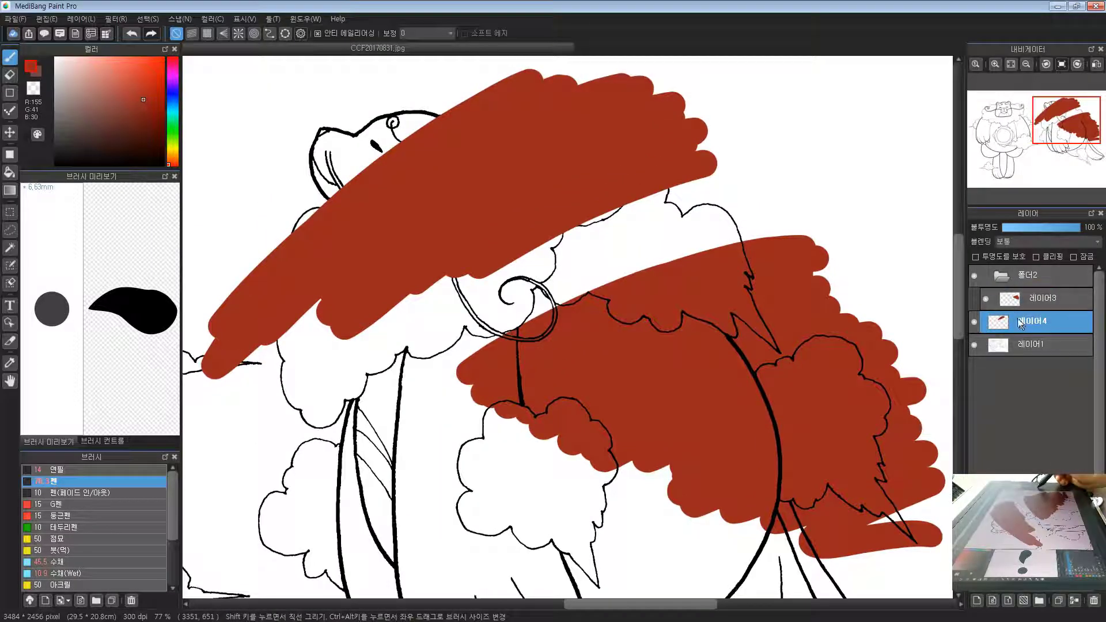
{"action": "left_click_drag", "start_coordinate": [1021, 324], "coordinate": [1025, 299]}
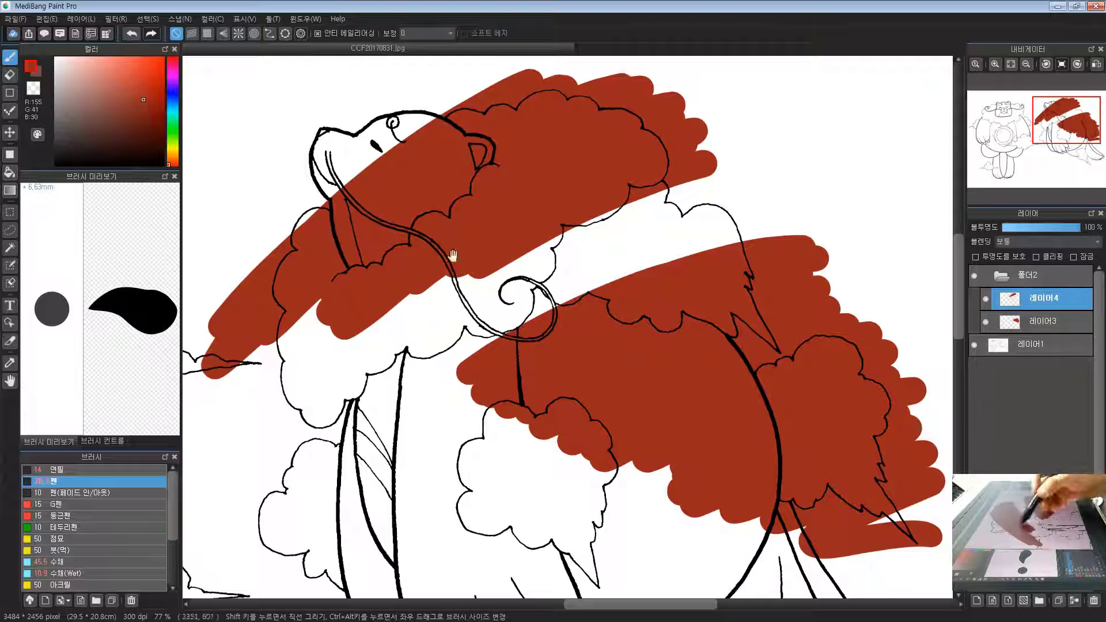
{"action": "left_click_drag", "start_coordinate": [453, 256], "coordinate": [493, 260]}
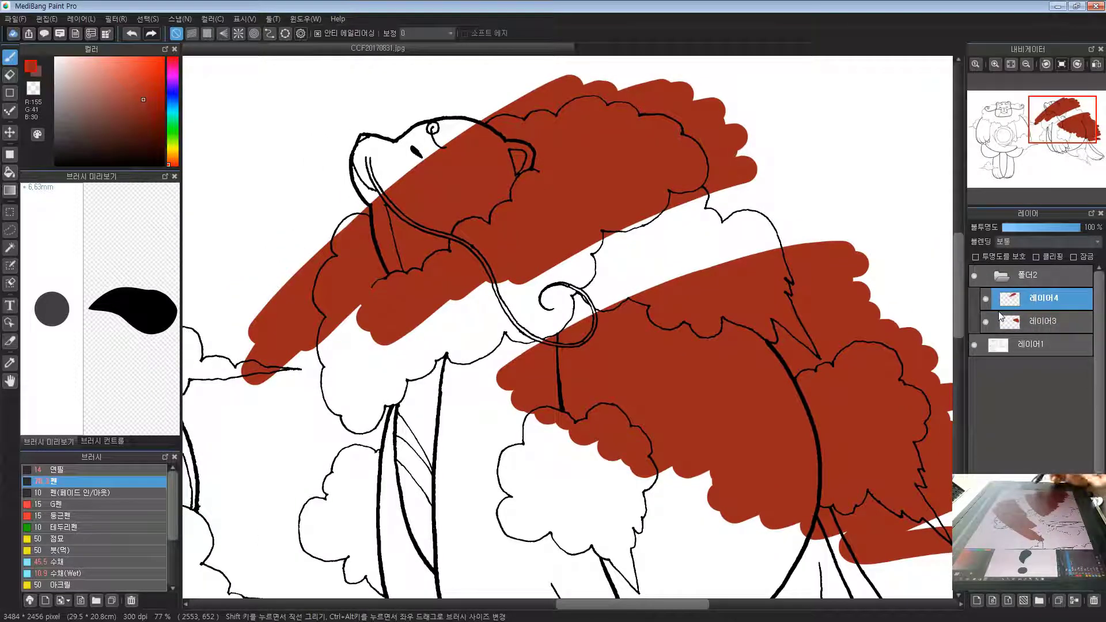
{"action": "left_click", "coordinate": [1027, 279]}
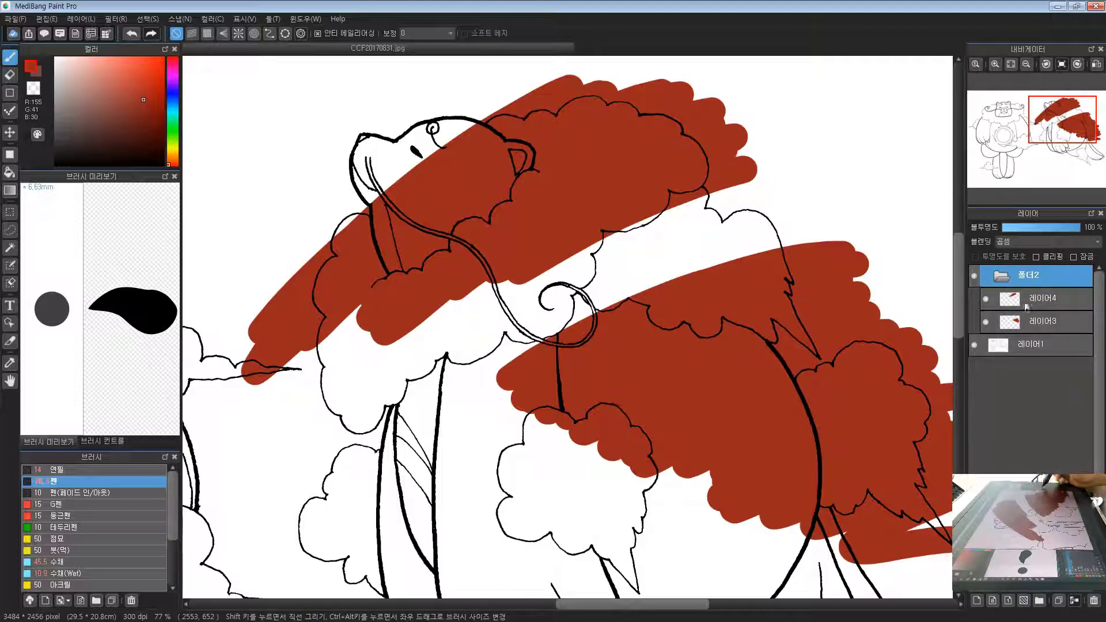
{"action": "left_click", "coordinate": [1003, 279]}
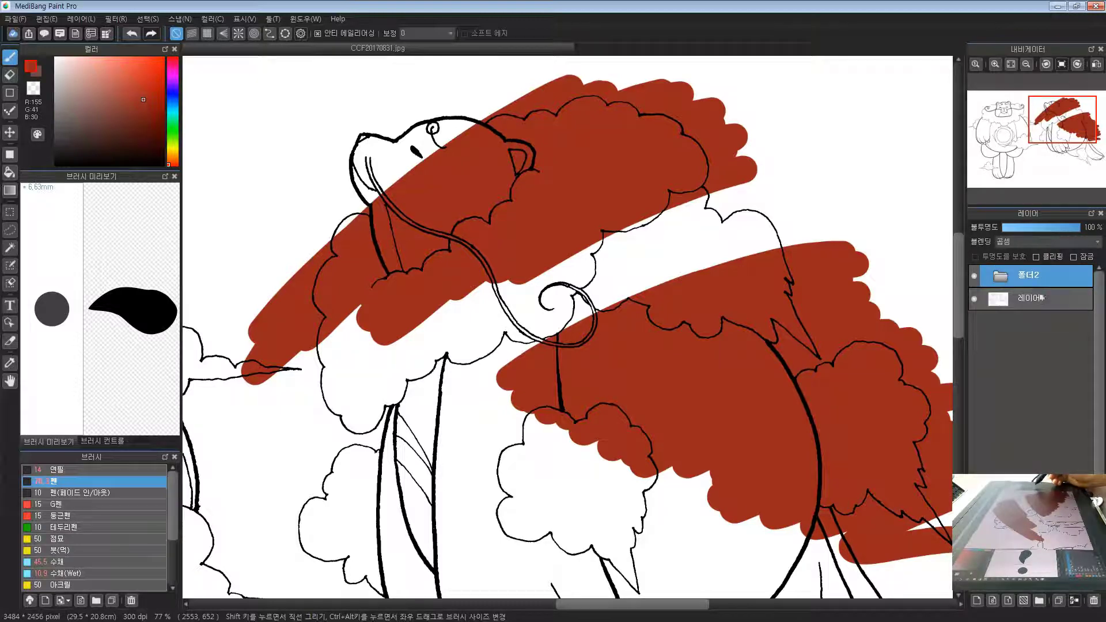
{"action": "left_click", "coordinate": [1003, 279]}
Remove both red scribble layers and provide a single empty layer inside the Multiply folder
{"action": "left_click", "coordinate": [1023, 298]}
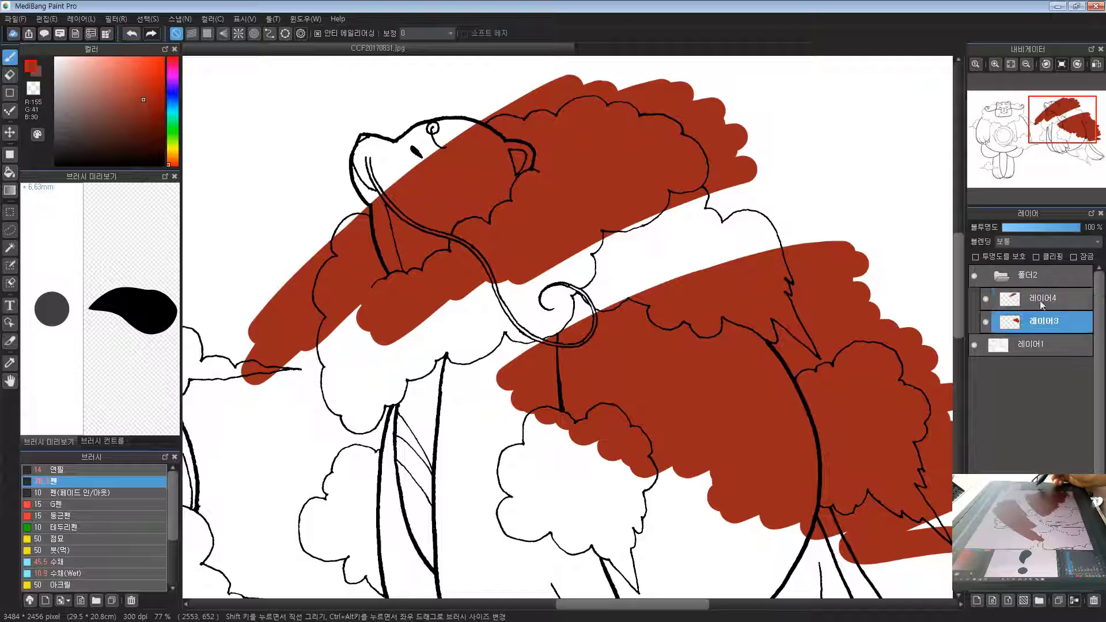
{"action": "key", "text": "Delete"}
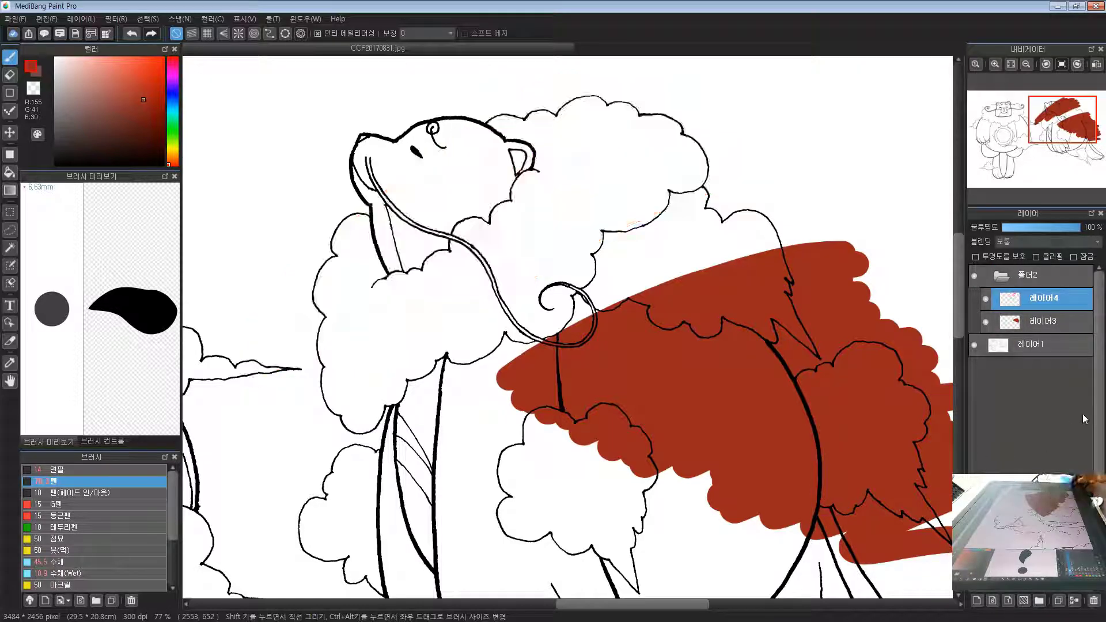
{"action": "left_click", "coordinate": [1093, 601]}
{"action": "left_click", "coordinate": [1042, 297]}
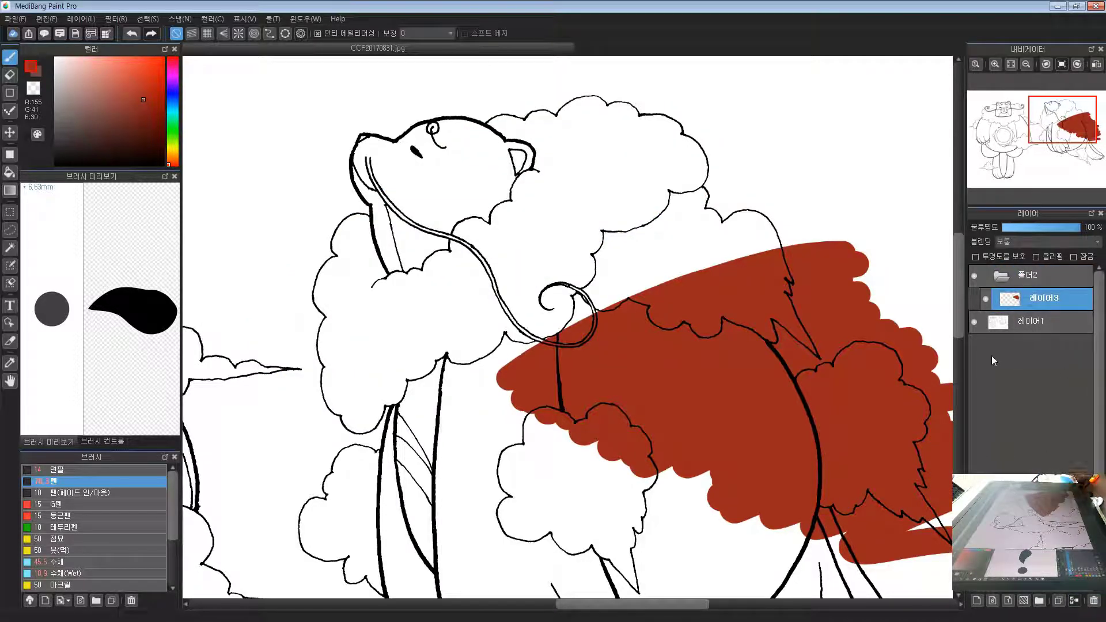
{"action": "left_click", "coordinate": [1093, 601]}
{"action": "left_click", "coordinate": [977, 601]}
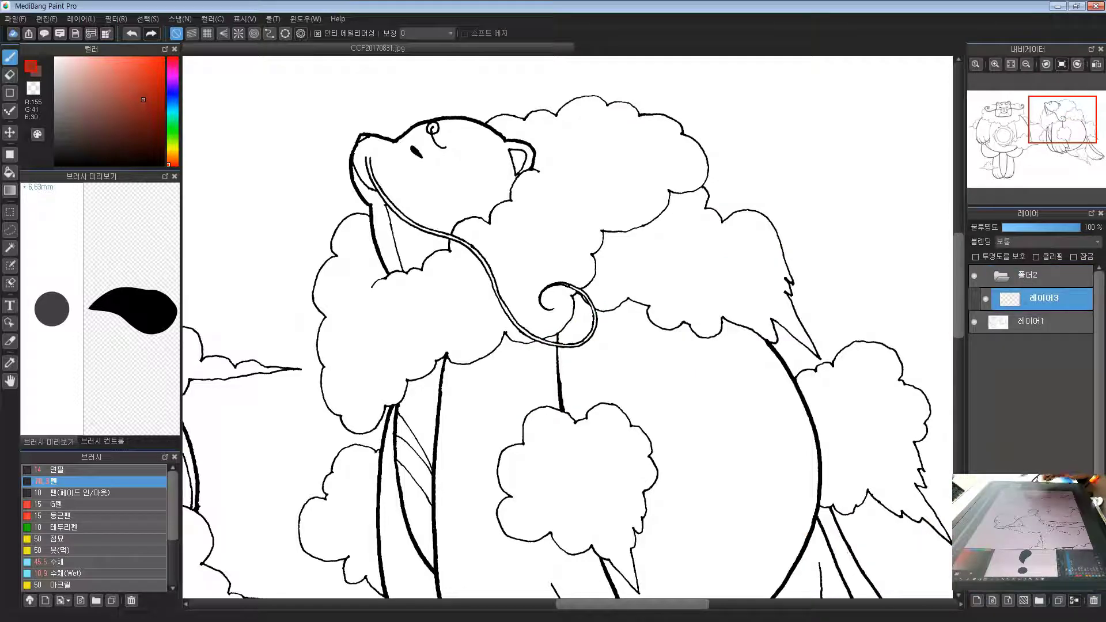
Compare the blending modes of the folder and the layer inside it, leaving the inner layer active
{"action": "left_click", "coordinate": [1050, 284]}
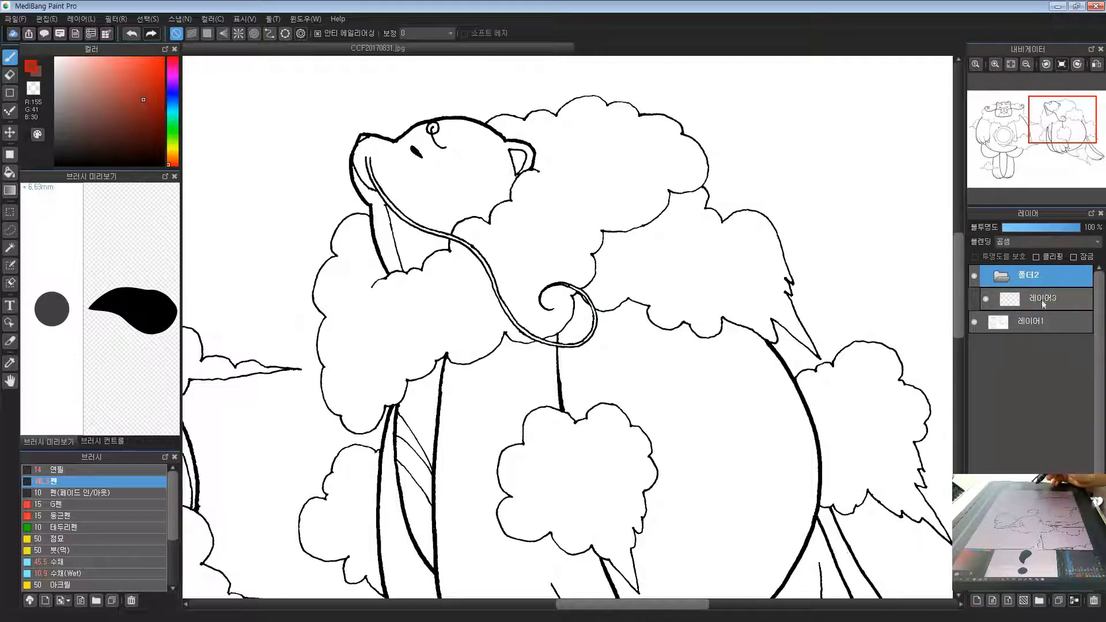
{"action": "left_click", "coordinate": [1043, 304]}
{"action": "left_click", "coordinate": [1031, 281]}
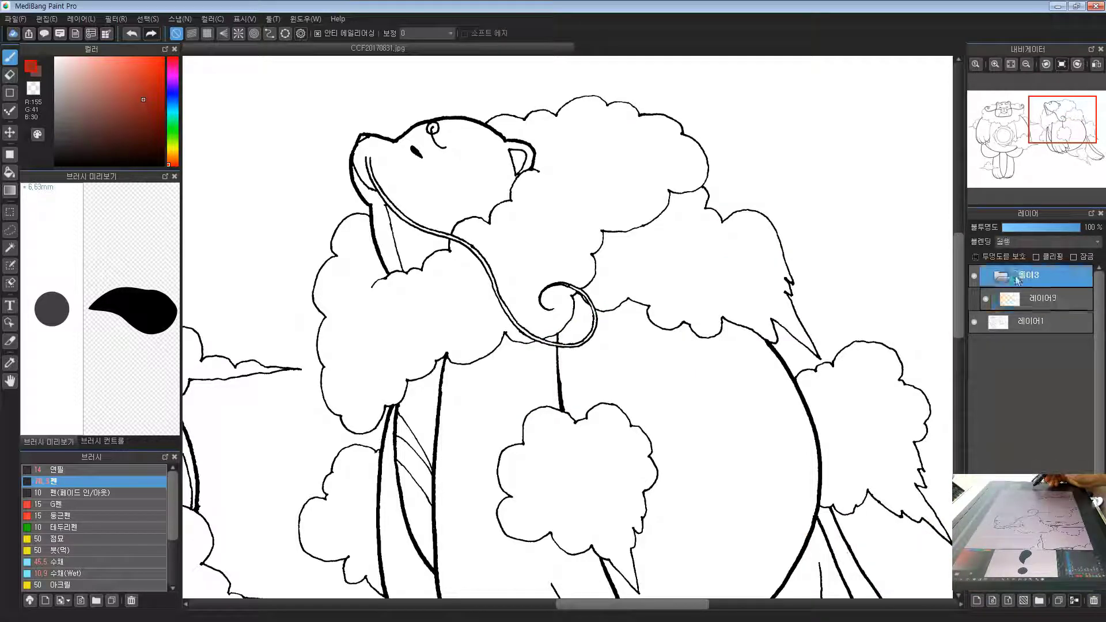
{"action": "left_click", "coordinate": [1043, 296]}
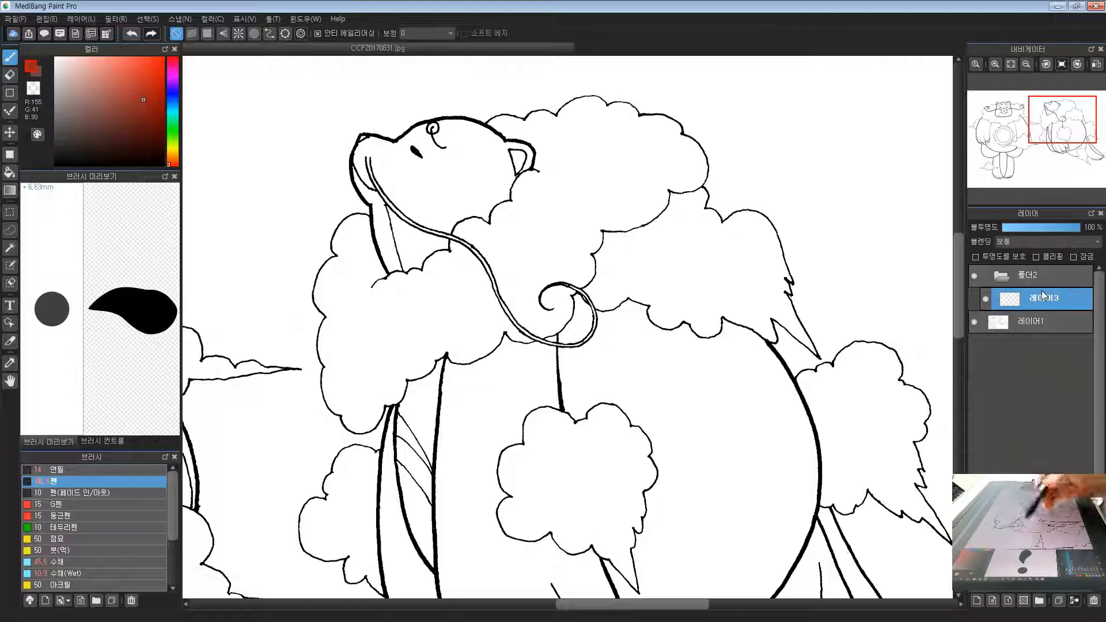
{"action": "left_click_drag", "start_coordinate": [378, 389], "coordinate": [885, 317]}
{"action": "left_click_drag", "start_coordinate": [430, 172], "coordinate": [456, 235]}
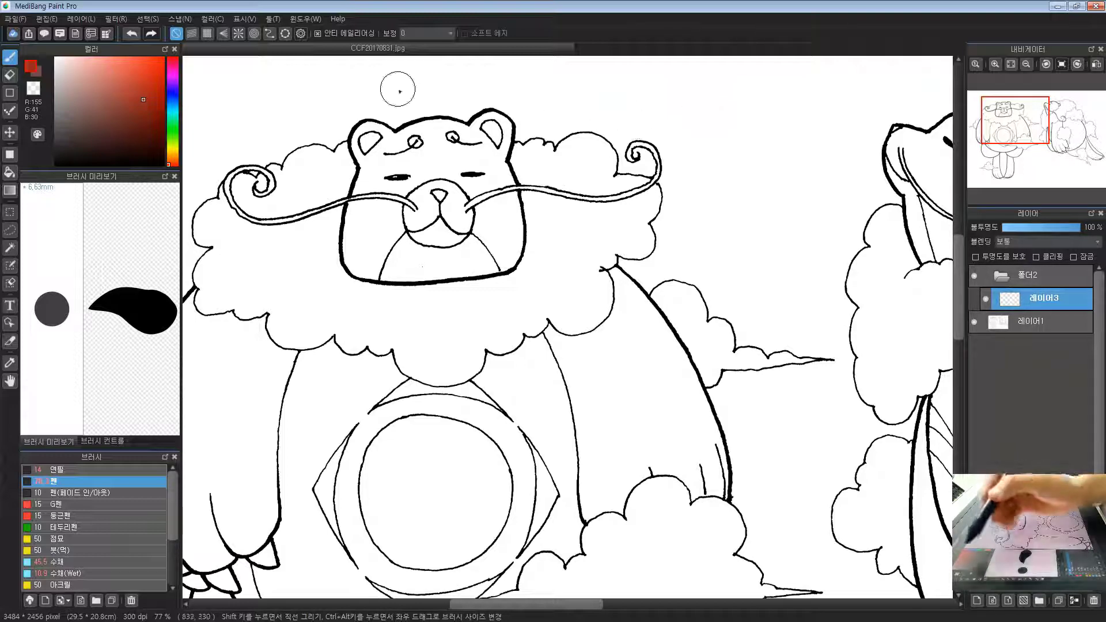
Choose an orange-brown colour (RGB 155, 104, 30) and float the colour palette over the canvas, enlarged
{"action": "left_click", "coordinate": [171, 160]}
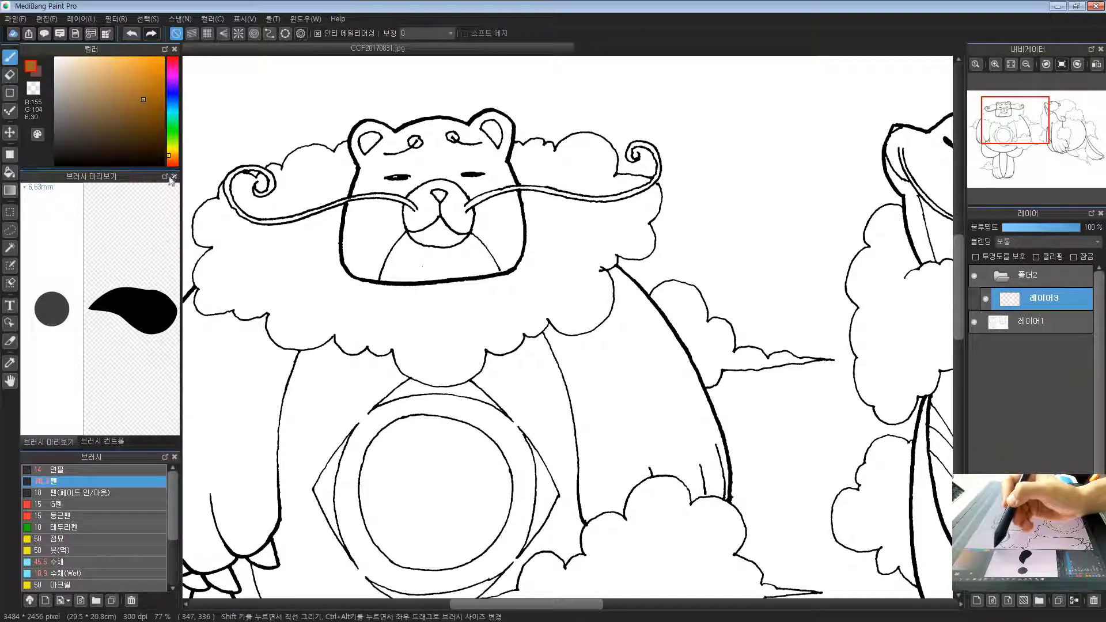
{"action": "left_click_drag", "start_coordinate": [156, 170], "coordinate": [200, 231]}
{"action": "left_click_drag", "start_coordinate": [91, 49], "coordinate": [772, 102]}
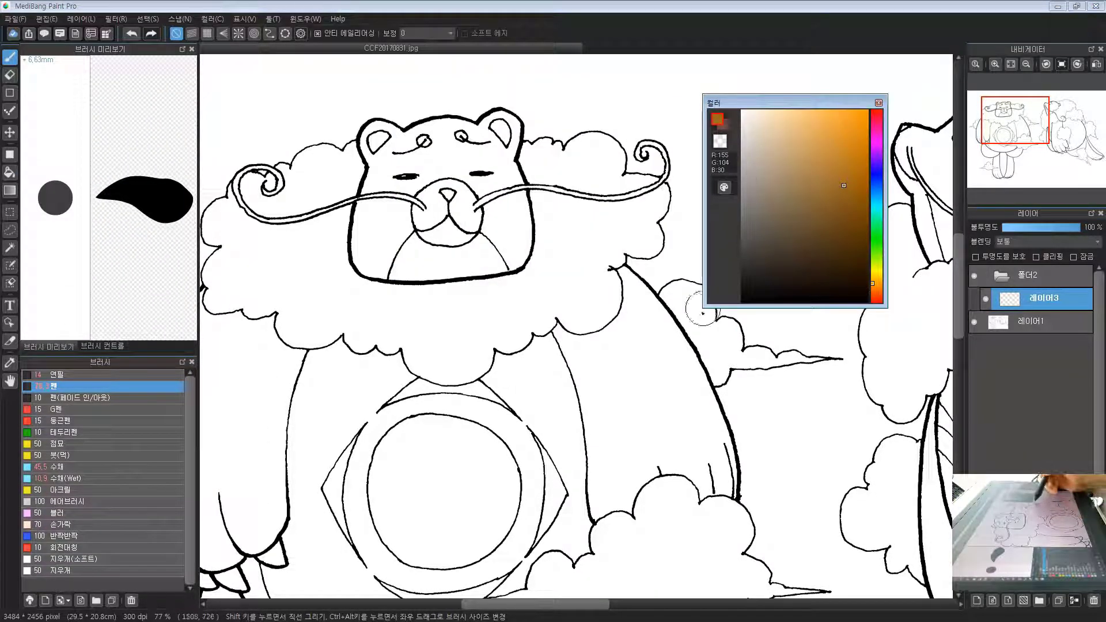
{"action": "left_click_drag", "start_coordinate": [704, 288], "coordinate": [627, 288]}
{"action": "left_click_drag", "start_coordinate": [816, 104], "coordinate": [838, 82]}
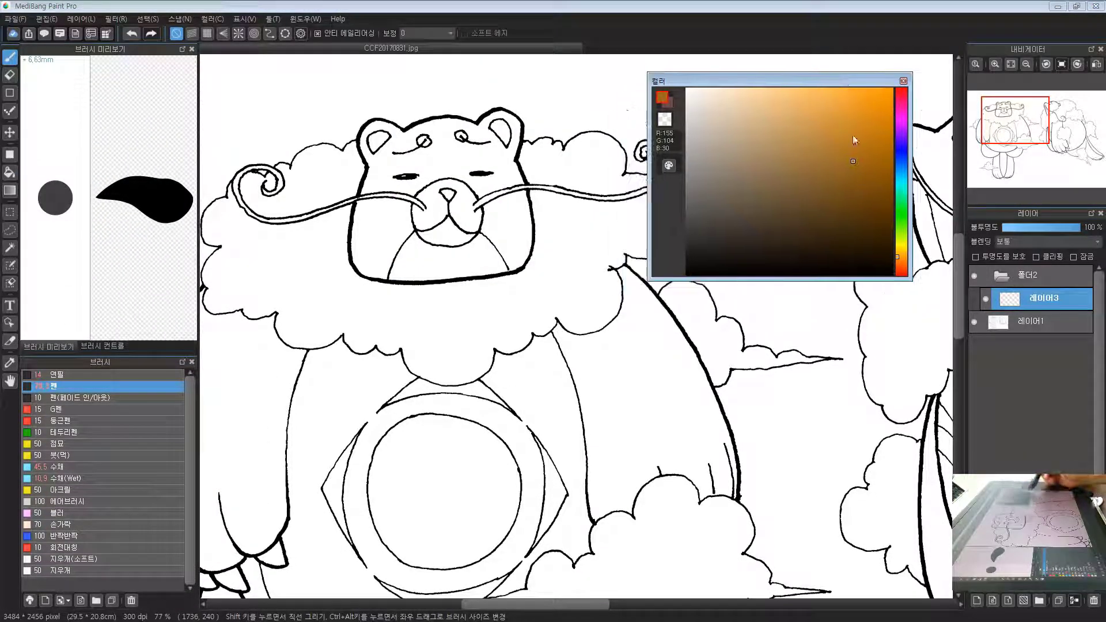
{"action": "left_click_drag", "start_coordinate": [860, 281], "coordinate": [861, 316]}
Try a short orange-brown pen stroke just above the chest circle and undo it
{"action": "left_click_drag", "start_coordinate": [492, 379], "coordinate": [505, 392]}
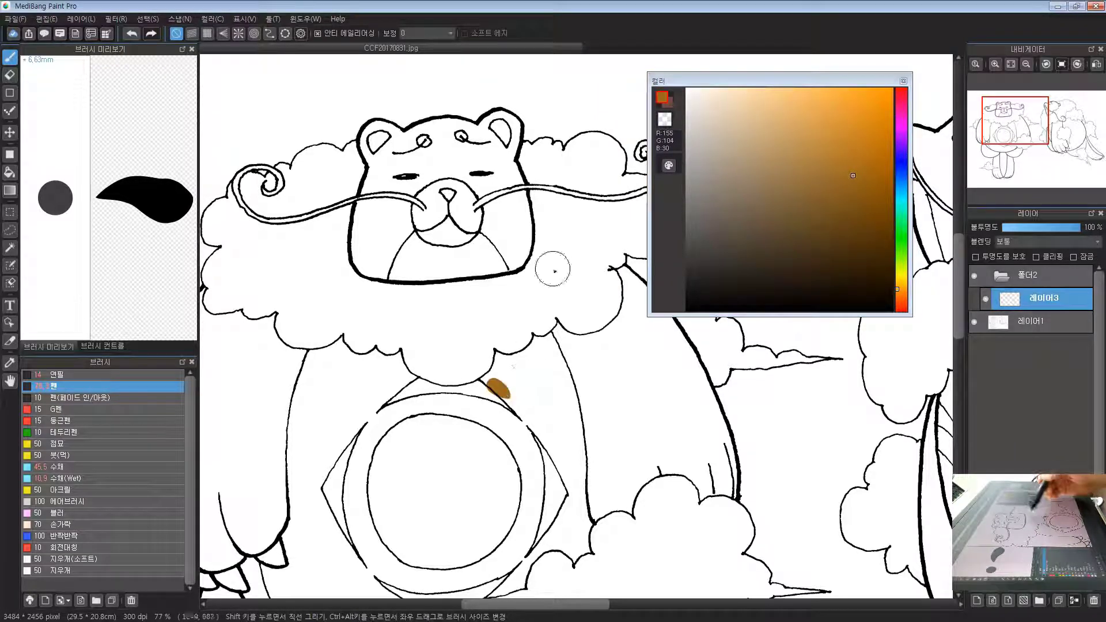
{"action": "key", "text": "ctrl+z"}
{"action": "mouse_move", "coordinate": [544, 308]}
{"action": "left_mouse_down"}
{"action": "mouse_move", "coordinate": [511, 363]}
{"action": "mouse_move", "coordinate": [485, 370]}
{"action": "left_mouse_up"}
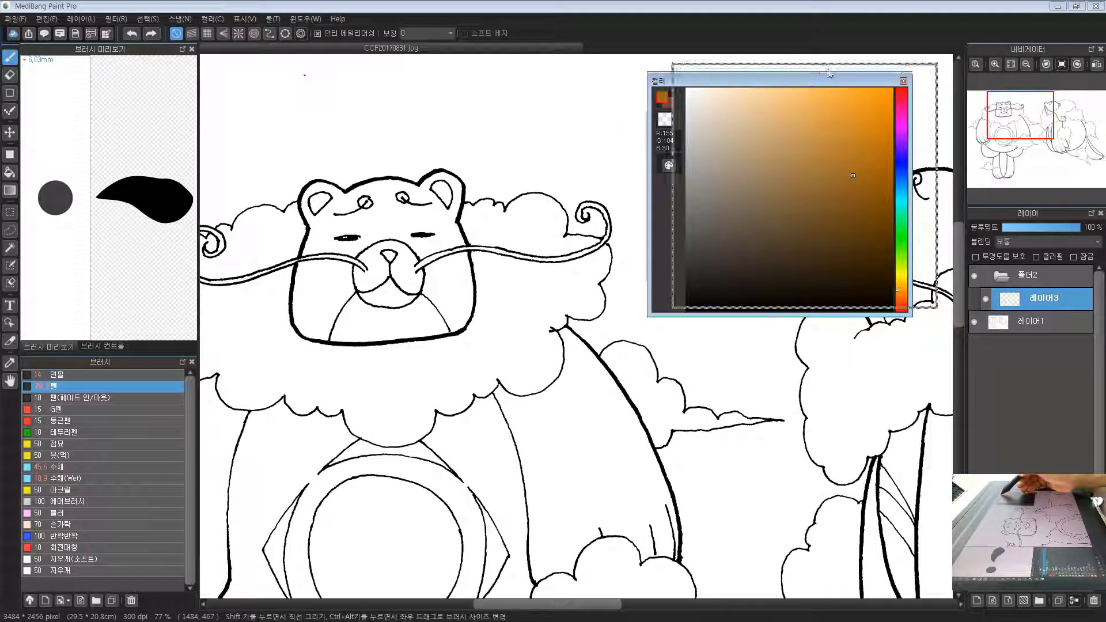
Move the floating colour palette away from the front-view character and pick a grey-brown, RGB 113, 104, 89
{"action": "left_click_drag", "start_coordinate": [795, 79], "coordinate": [825, 67]}
{"action": "left_click_drag", "start_coordinate": [498, 293], "coordinate": [556, 251]}
{"action": "left_click_drag", "start_coordinate": [450, 329], "coordinate": [503, 295]}
{"action": "key", "text": "ctrl+z"}
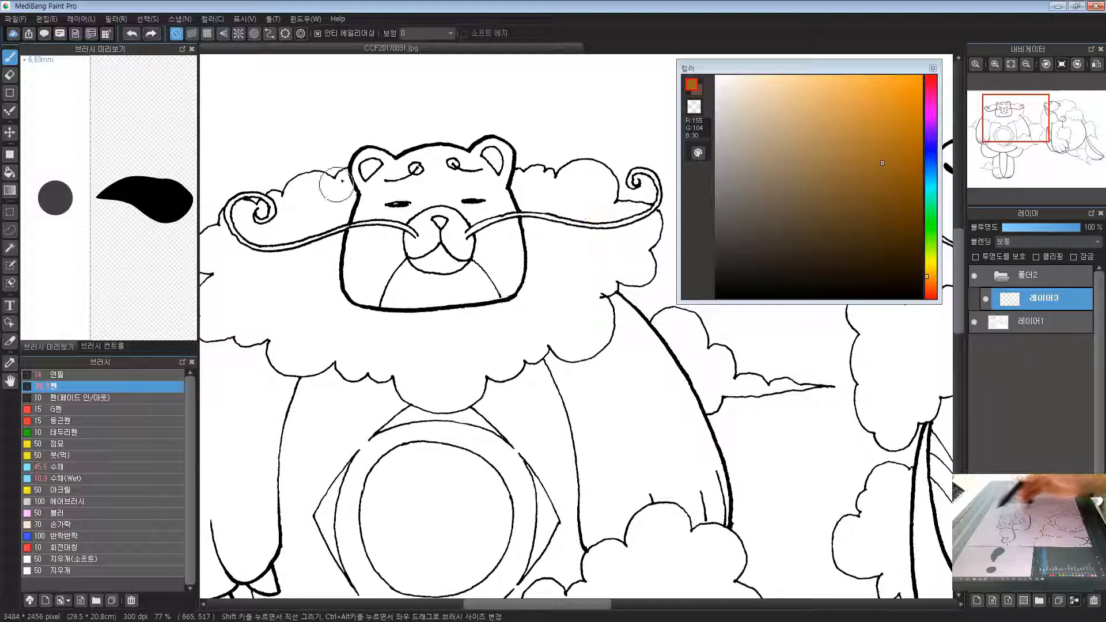
{"action": "scroll", "coordinate": [482, 346], "scroll_direction": "down", "scroll_amount": 2}
{"action": "scroll", "coordinate": [481, 302], "scroll_direction": "up", "scroll_amount": 1}
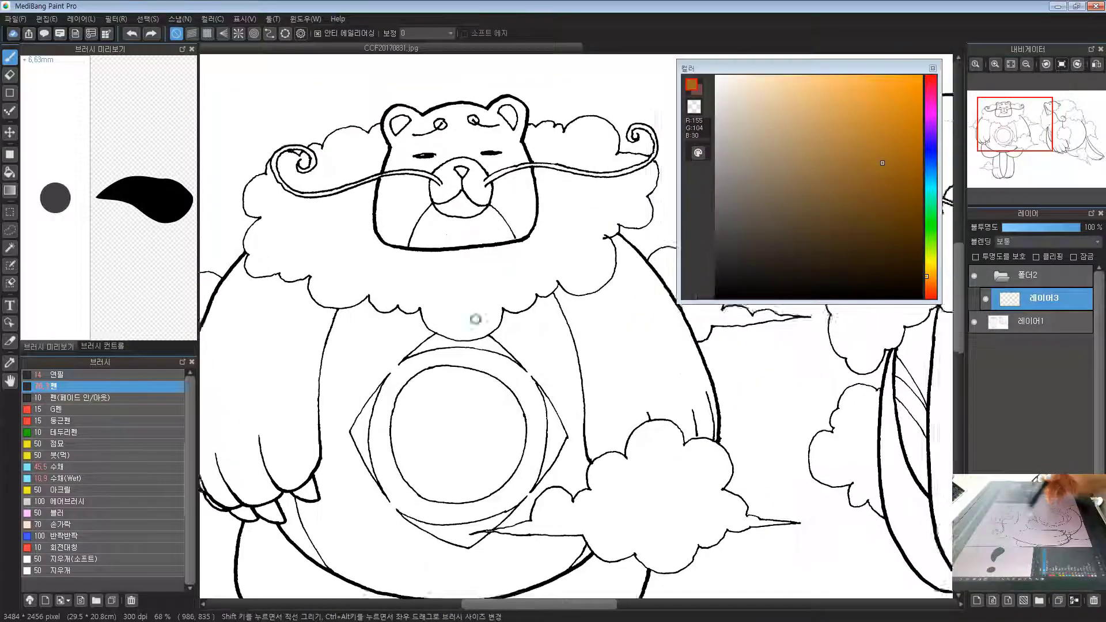
{"action": "left_click", "coordinate": [928, 274]}
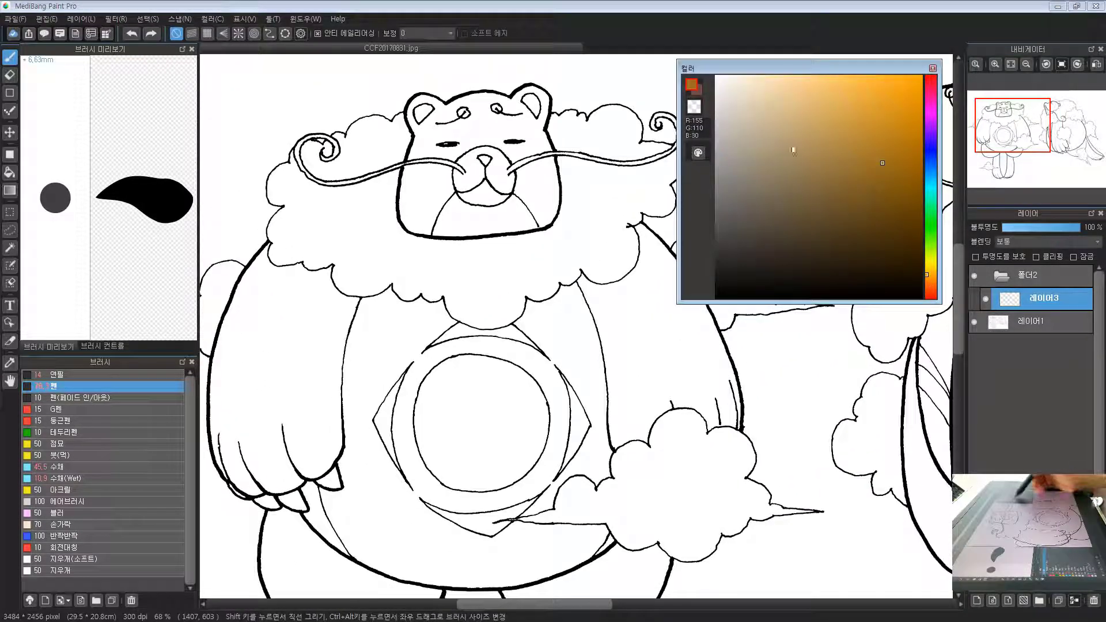
{"action": "left_click", "coordinate": [758, 200]}
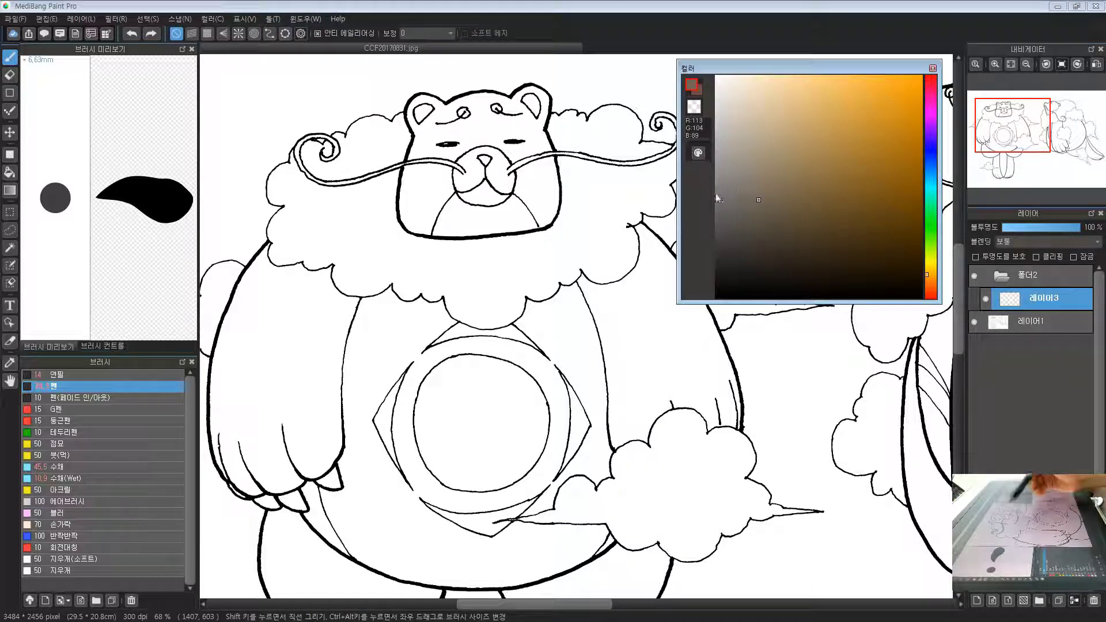
Bucket-fill the front-view bear's forehead and both cheeks with the grey-brown
{"action": "key", "text": "g"}
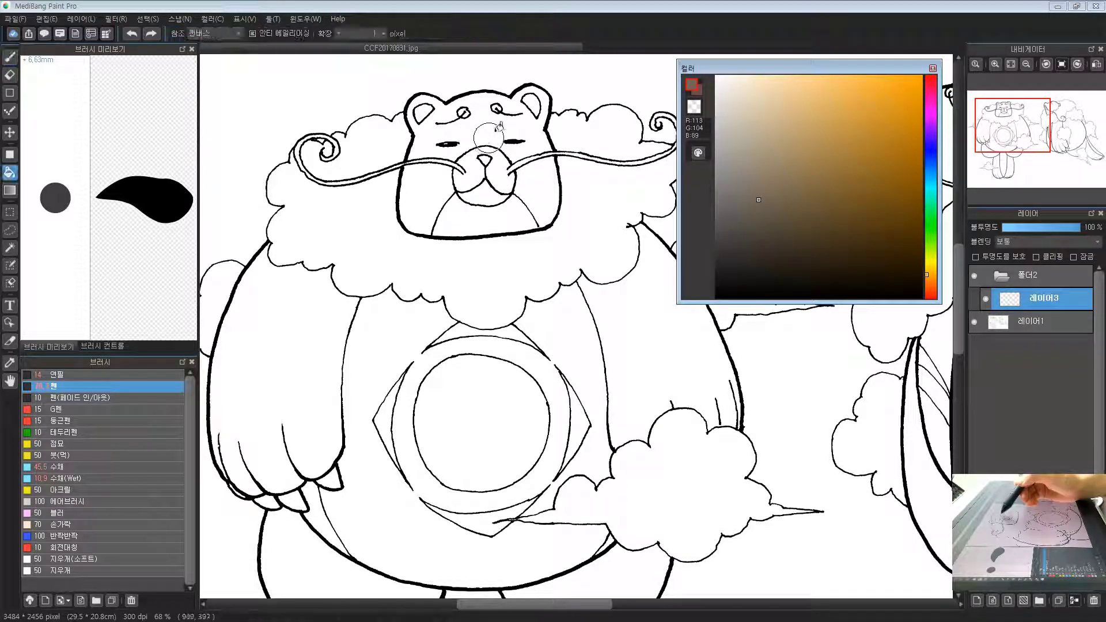
{"action": "left_click", "coordinate": [487, 127]}
{"action": "left_click_drag", "start_coordinate": [481, 167], "coordinate": [433, 199]}
{"action": "left_click", "coordinate": [381, 229]}
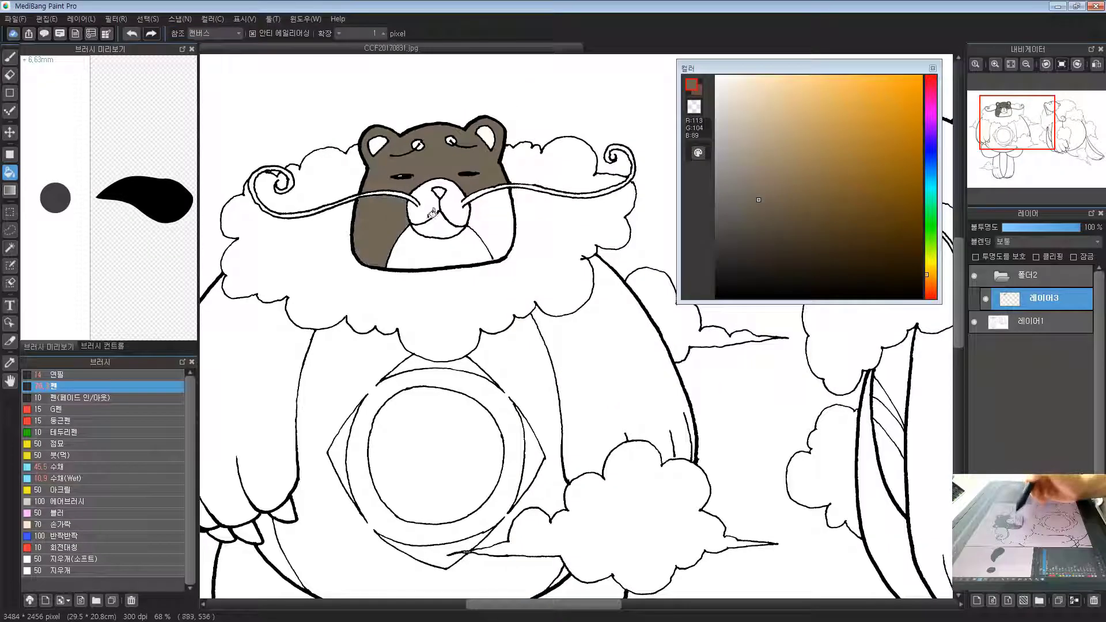
{"action": "left_click", "coordinate": [503, 219]}
Fill the arm with the visible claws and the thigh area below it with the same grey-brown
{"action": "left_click_drag", "start_coordinate": [325, 322], "coordinate": [380, 251]}
{"action": "left_click", "coordinate": [328, 323]}
{"action": "left_click_drag", "start_coordinate": [348, 450], "coordinate": [340, 385]}
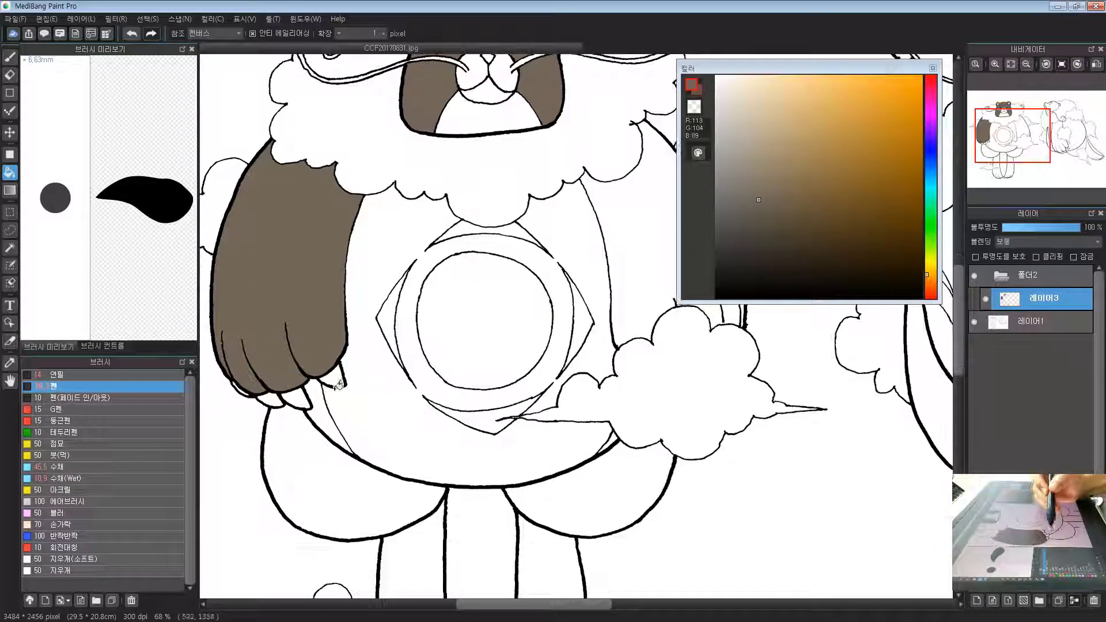
{"action": "left_click", "coordinate": [328, 413]}
{"action": "left_click", "coordinate": [340, 476]}
Fill both lower legs and the remaining thigh of the front-view bear with the grey-brown
{"action": "left_click_drag", "start_coordinate": [416, 539], "coordinate": [363, 409]}
{"action": "left_click", "coordinate": [362, 416]}
{"action": "left_click_drag", "start_coordinate": [469, 471], "coordinate": [448, 392]}
{"action": "left_click", "coordinate": [475, 392]}
{"action": "left_click", "coordinate": [543, 269]}
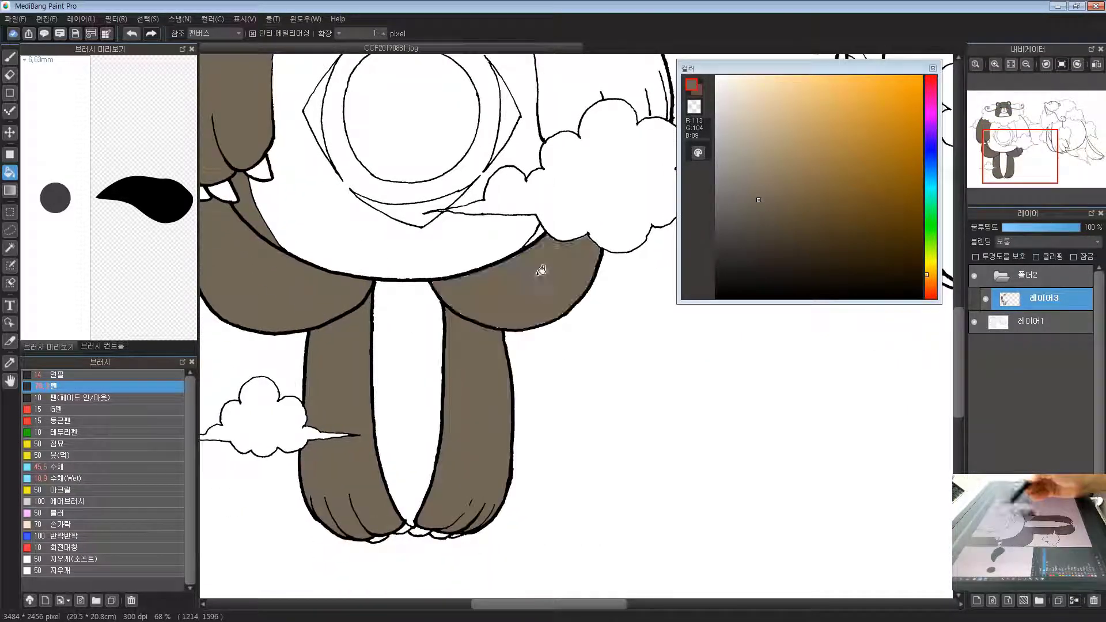
Fill the arm behind the cloud and the small sliver between the belly and the thigh
{"action": "left_click_drag", "start_coordinate": [541, 230], "coordinate": [479, 387]}
{"action": "left_click", "coordinate": [516, 207]}
{"action": "left_click_drag", "start_coordinate": [512, 260], "coordinate": [550, 259]}
{"action": "scroll", "coordinate": [495, 259], "scroll_direction": "up", "scroll_amount": 5}
{"action": "left_click", "coordinate": [556, 265]}
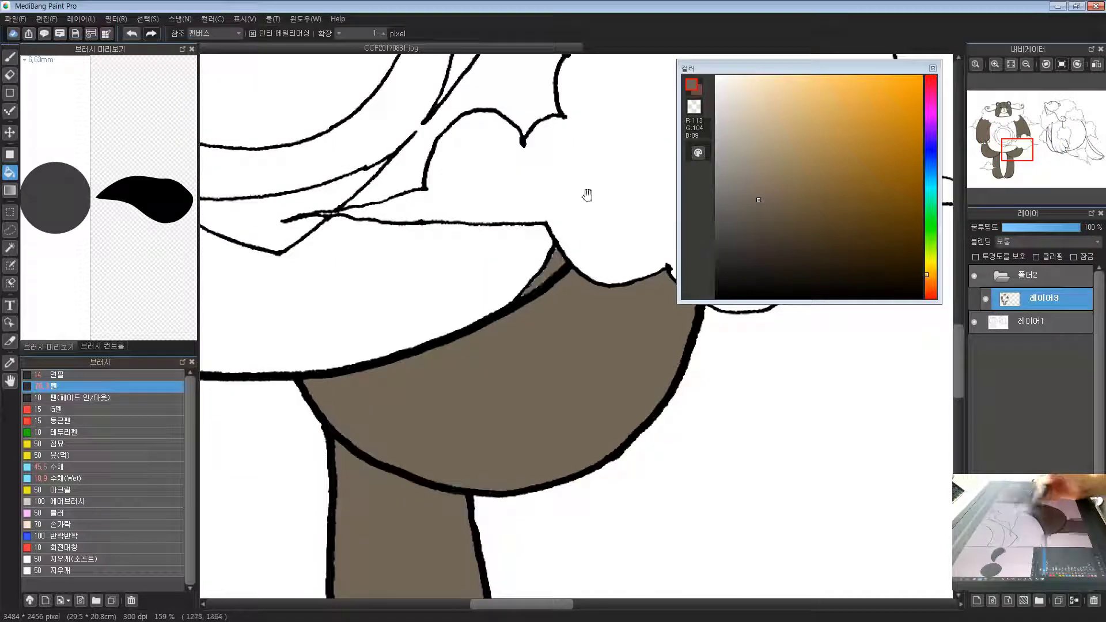
On the line-art layer, paint out the stray line end where the mane meets the shoulder, using a white 0.75 mm pen
{"action": "left_click_drag", "start_coordinate": [588, 194], "coordinate": [556, 392]}
{"action": "left_click_drag", "start_coordinate": [556, 392], "coordinate": [400, 388]}
{"action": "left_click_drag", "start_coordinate": [429, 203], "coordinate": [427, 424]}
{"action": "left_click_drag", "start_coordinate": [424, 324], "coordinate": [450, 311]}
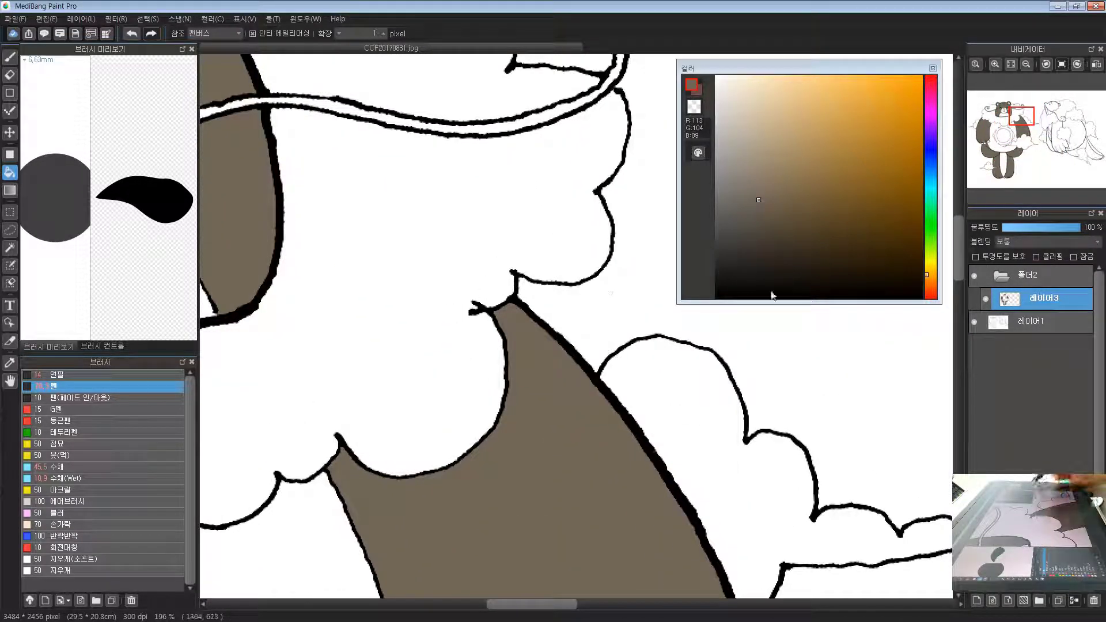
{"action": "left_click", "coordinate": [1030, 326]}
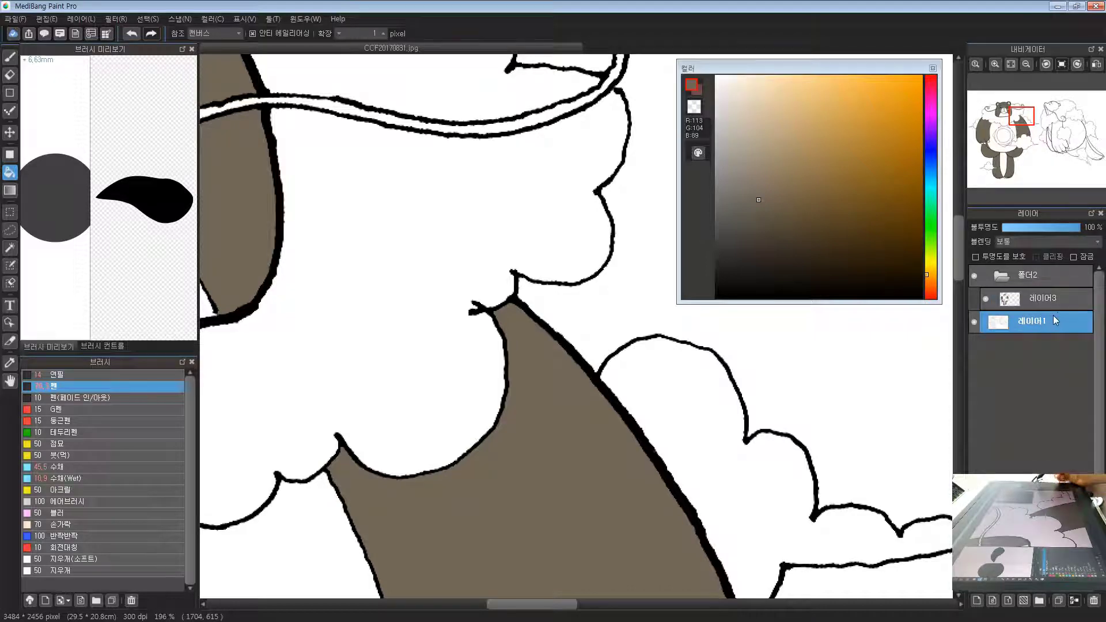
{"action": "key", "text": "b"}
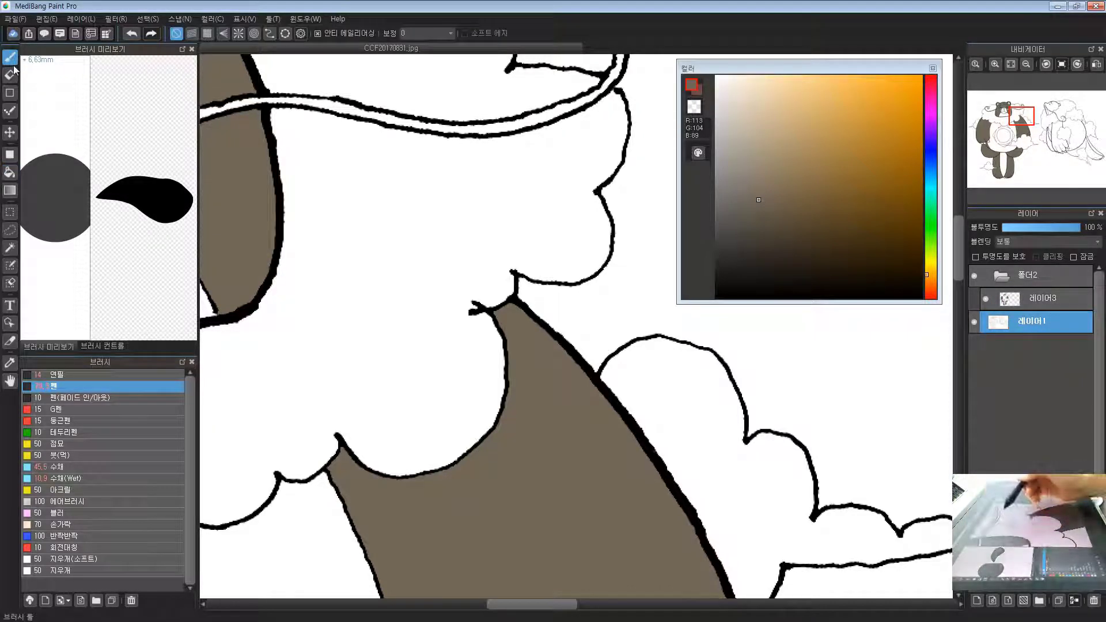
{"action": "mouse_move", "coordinate": [455, 214]}
{"action": "left_mouse_down"}
{"action": "mouse_move", "coordinate": [311, 198]}
{"action": "mouse_move", "coordinate": [208, 208]}
{"action": "left_mouse_up"}
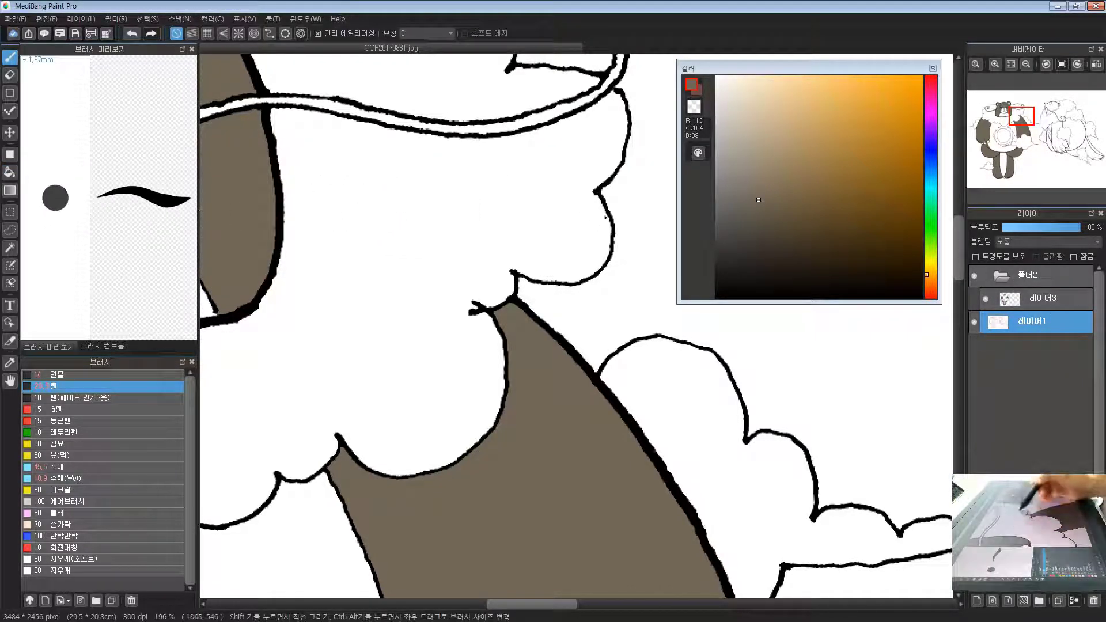
{"action": "left_click_drag", "start_coordinate": [775, 122], "coordinate": [611, 10]}
{"action": "left_click_drag", "start_coordinate": [473, 318], "coordinate": [477, 313]}
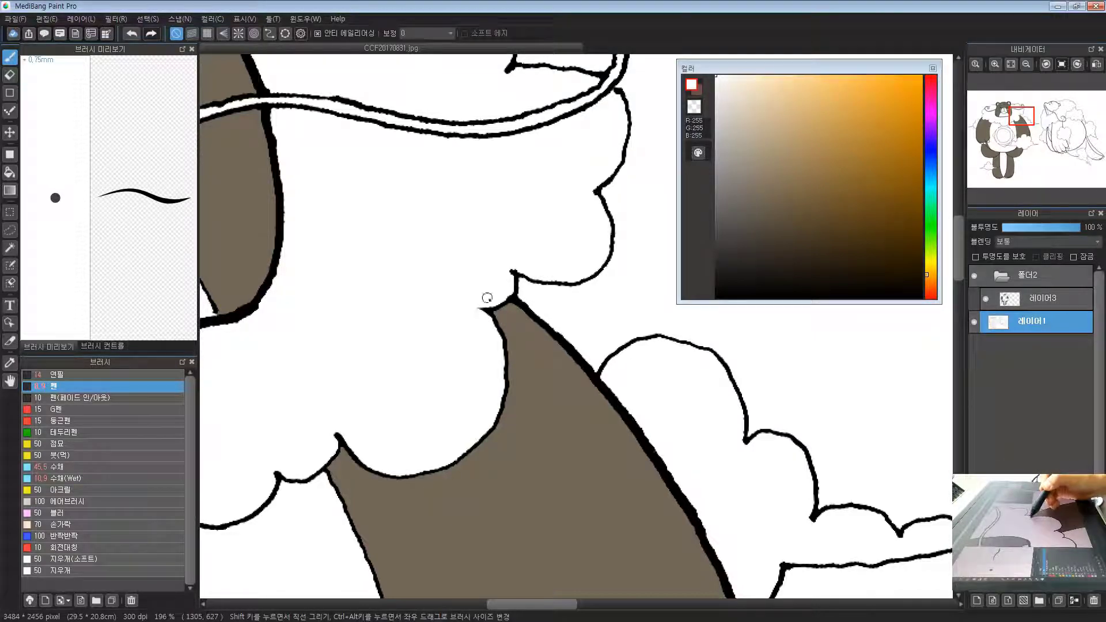
{"action": "left_click_drag", "start_coordinate": [492, 274], "coordinate": [471, 374]}
{"action": "scroll", "coordinate": [452, 376], "scroll_direction": "down", "scroll_amount": 4}
Return to the colour layer in the folder, sample the arm's grey-brown and touch up the small gap at the bear's eye
{"action": "left_click_drag", "start_coordinate": [420, 424], "coordinate": [551, 283]}
{"action": "mouse_move", "coordinate": [410, 387]}
{"action": "left_mouse_down"}
{"action": "mouse_move", "coordinate": [663, 370]}
{"action": "mouse_move", "coordinate": [706, 395]}
{"action": "mouse_move", "coordinate": [286, 389]}
{"action": "mouse_move", "coordinate": [256, 367]}
{"action": "left_mouse_up"}
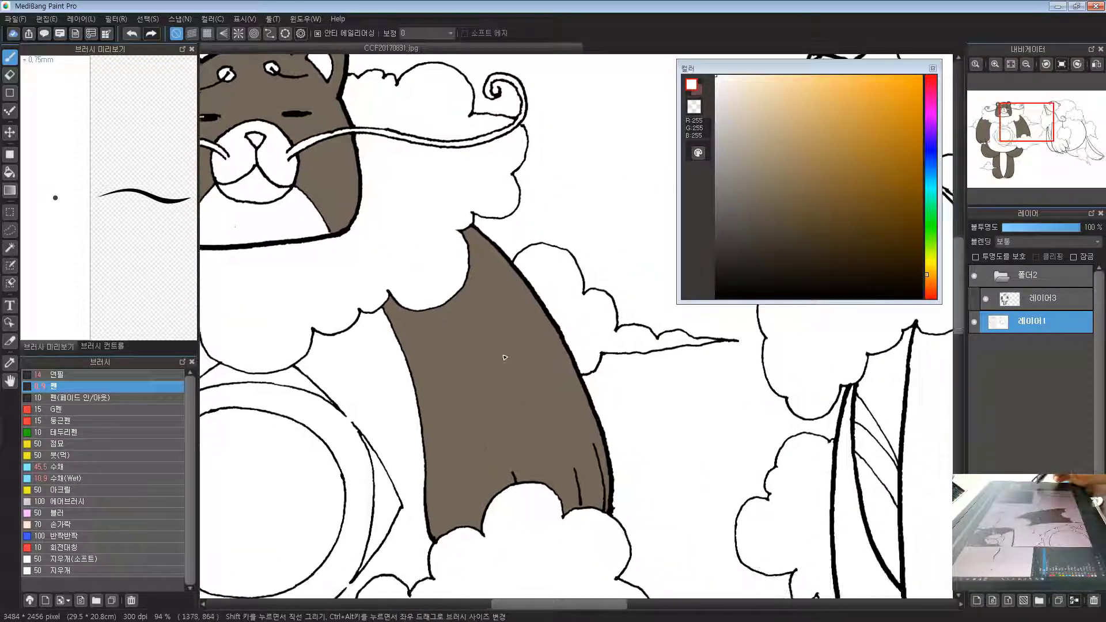
{"action": "left_click", "coordinate": [1041, 299]}
{"action": "left_click_drag", "start_coordinate": [479, 353], "coordinate": [482, 355]}
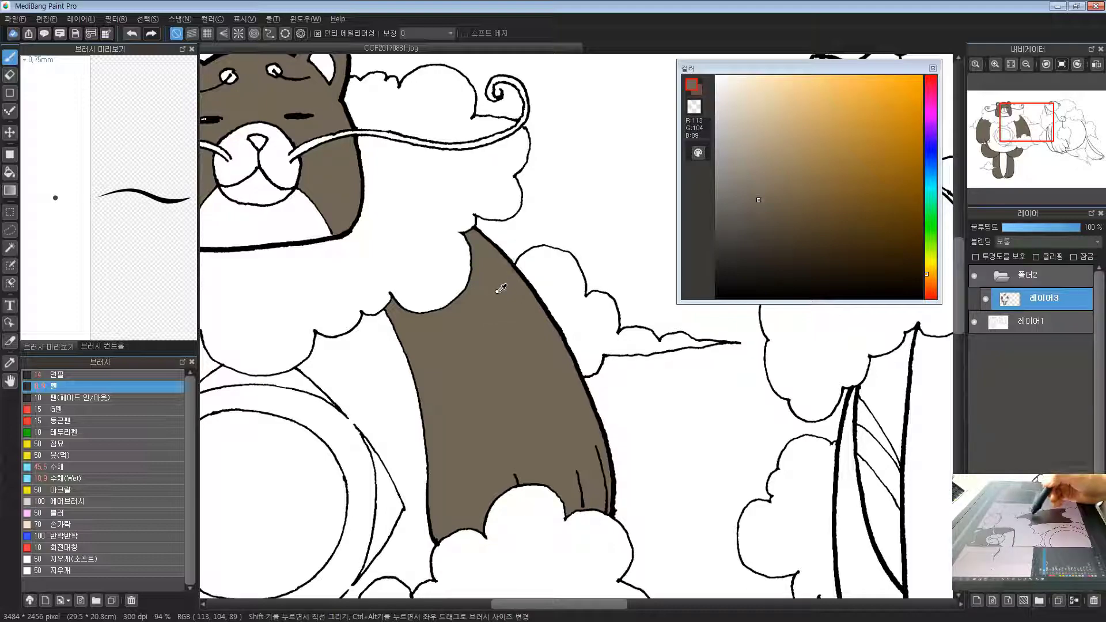
{"action": "left_click_drag", "start_coordinate": [312, 207], "coordinate": [546, 309]}
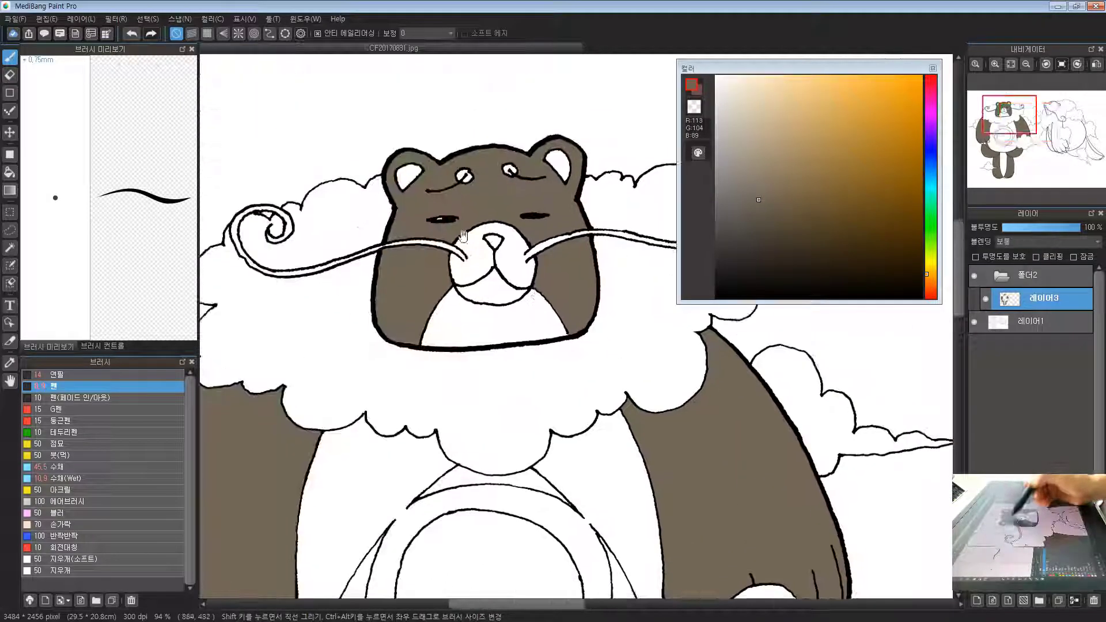
{"action": "mouse_move", "coordinate": [442, 220]}
{"action": "left_mouse_down"}
{"action": "mouse_move", "coordinate": [488, 221]}
{"action": "mouse_move", "coordinate": [425, 223]}
{"action": "left_mouse_up"}
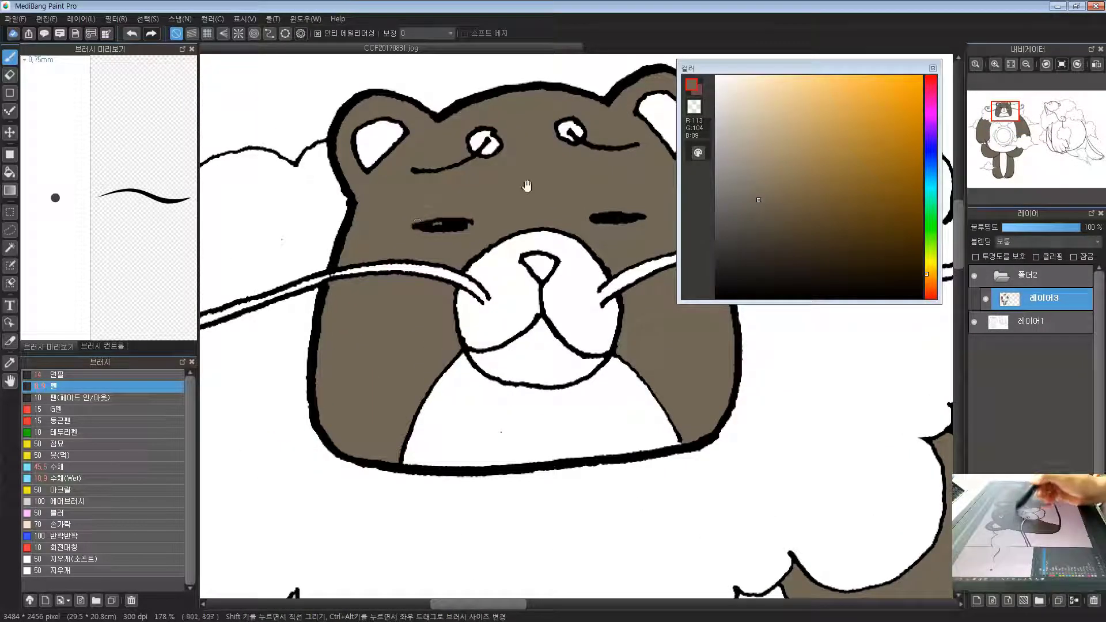
Examine the front-view bear's face, arm and belly for areas that still need filling
{"action": "left_click_drag", "start_coordinate": [639, 185], "coordinate": [478, 193]}
{"action": "left_click_drag", "start_coordinate": [420, 307], "coordinate": [524, 164]}
{"action": "scroll", "coordinate": [525, 164], "scroll_direction": "down", "scroll_amount": 8}
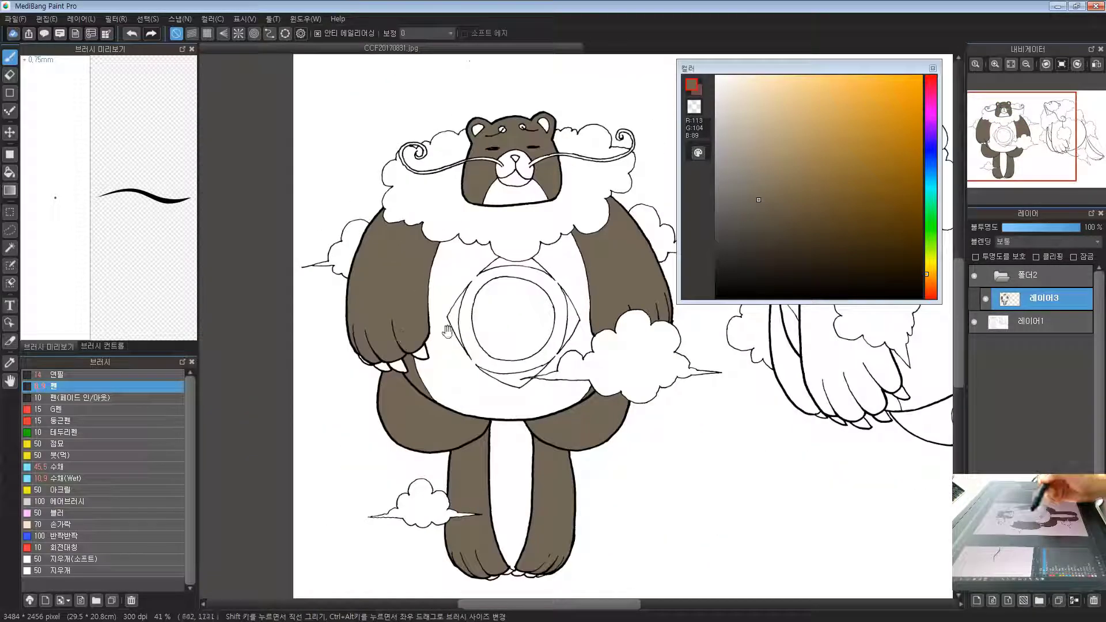
{"action": "scroll", "coordinate": [447, 331], "scroll_direction": "up", "scroll_amount": 5}
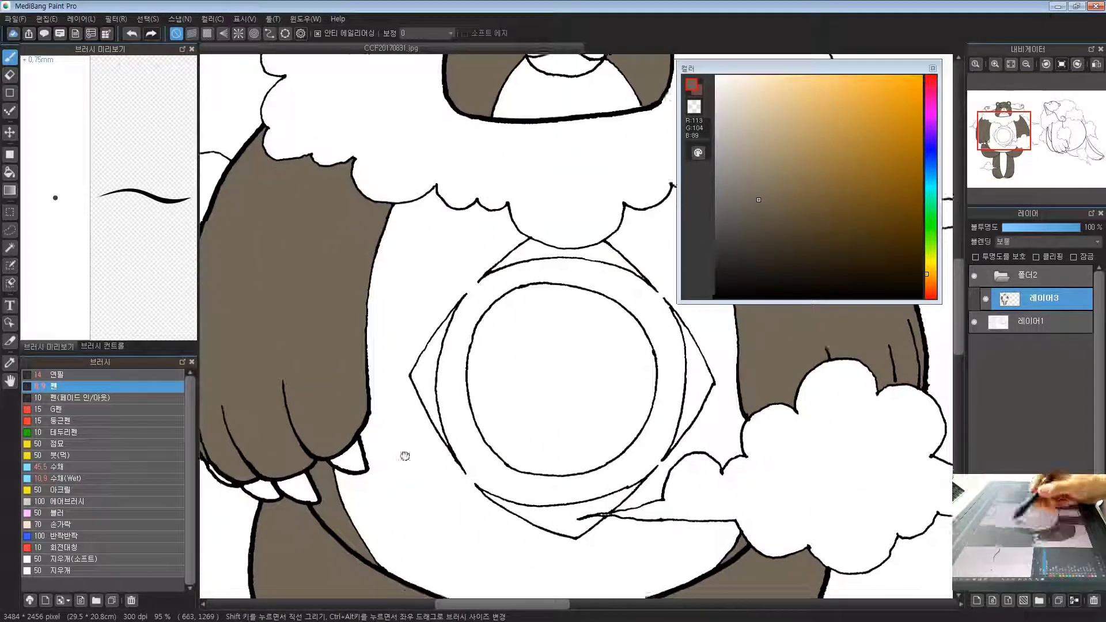
{"action": "left_click_drag", "start_coordinate": [405, 456], "coordinate": [295, 295]}
{"action": "scroll", "coordinate": [422, 363], "scroll_direction": "down", "scroll_amount": 4}
{"action": "left_click_drag", "start_coordinate": [469, 279], "coordinate": [487, 353]}
{"action": "scroll", "coordinate": [442, 353], "scroll_direction": "up", "scroll_amount": 4}
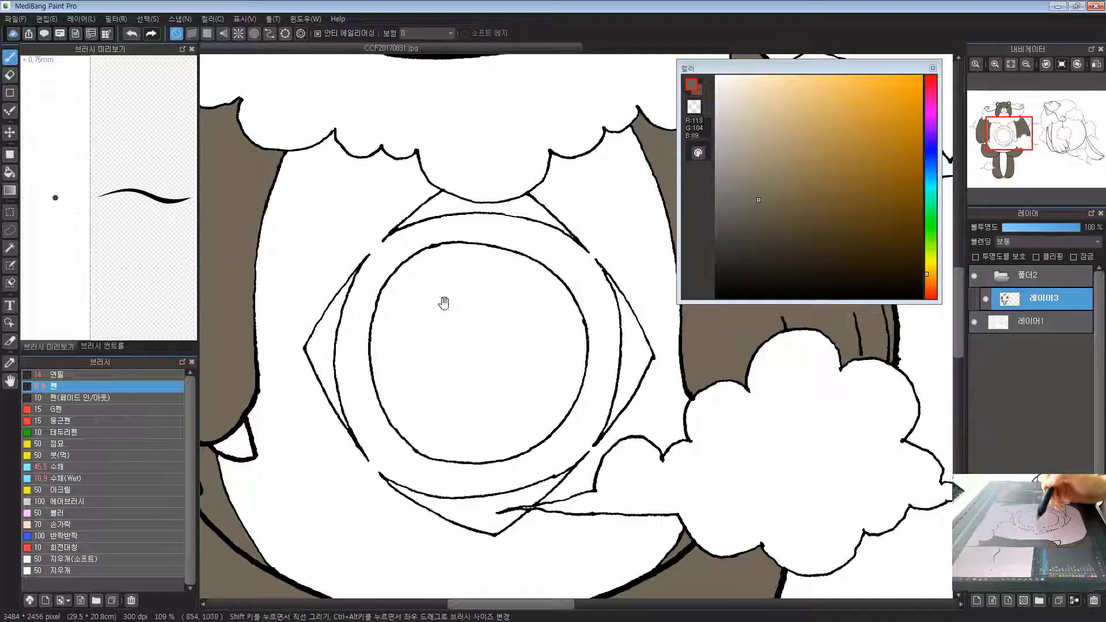
Bucket-fill the inner chest circle and the four pointed corner pieces around its ring with the grey-brown
{"action": "left_click_drag", "start_coordinate": [444, 303], "coordinate": [413, 280]}
{"action": "key", "text": "g"}
{"action": "left_click", "coordinate": [421, 244]}
{"action": "left_click", "coordinate": [396, 187]}
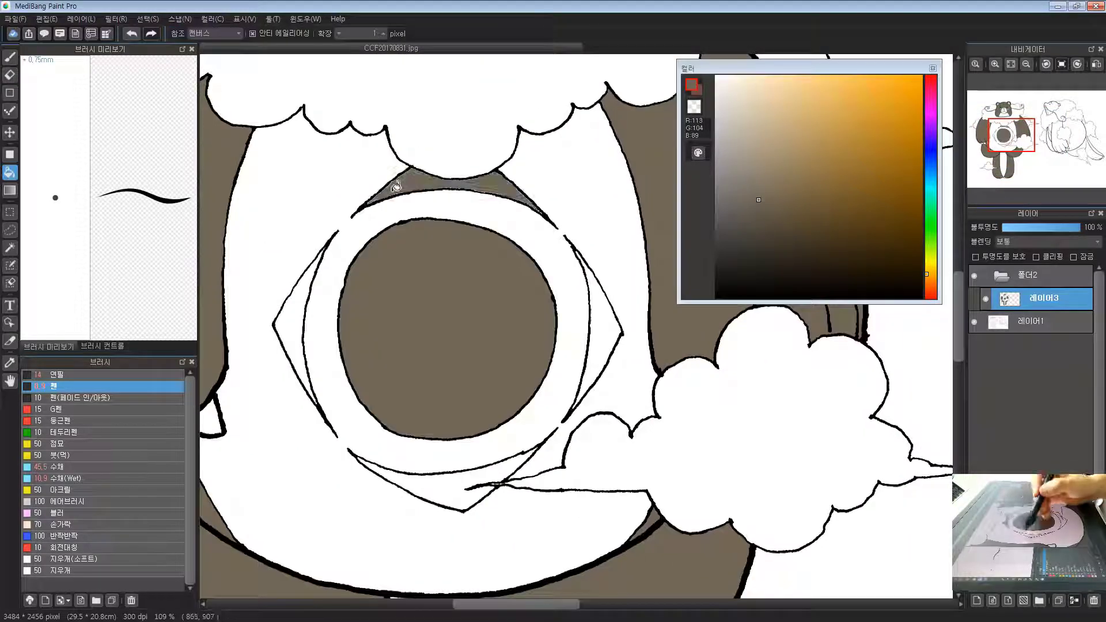
{"action": "left_click", "coordinate": [301, 301]}
{"action": "left_click", "coordinate": [467, 484]}
{"action": "left_click", "coordinate": [604, 334]}
Paint in the unfilled narrow tip of the upper corner piece beside the chest ring with the pen
{"action": "mouse_move", "coordinate": [572, 370]}
{"action": "left_mouse_down"}
{"action": "mouse_move", "coordinate": [572, 335]}
{"action": "mouse_move", "coordinate": [527, 363]}
{"action": "left_mouse_up"}
{"action": "scroll", "coordinate": [527, 364], "scroll_direction": "down", "scroll_amount": 3}
{"action": "scroll", "coordinate": [501, 259], "scroll_direction": "up", "scroll_amount": 6}
{"action": "left_click_drag", "start_coordinate": [590, 279], "coordinate": [513, 223]}
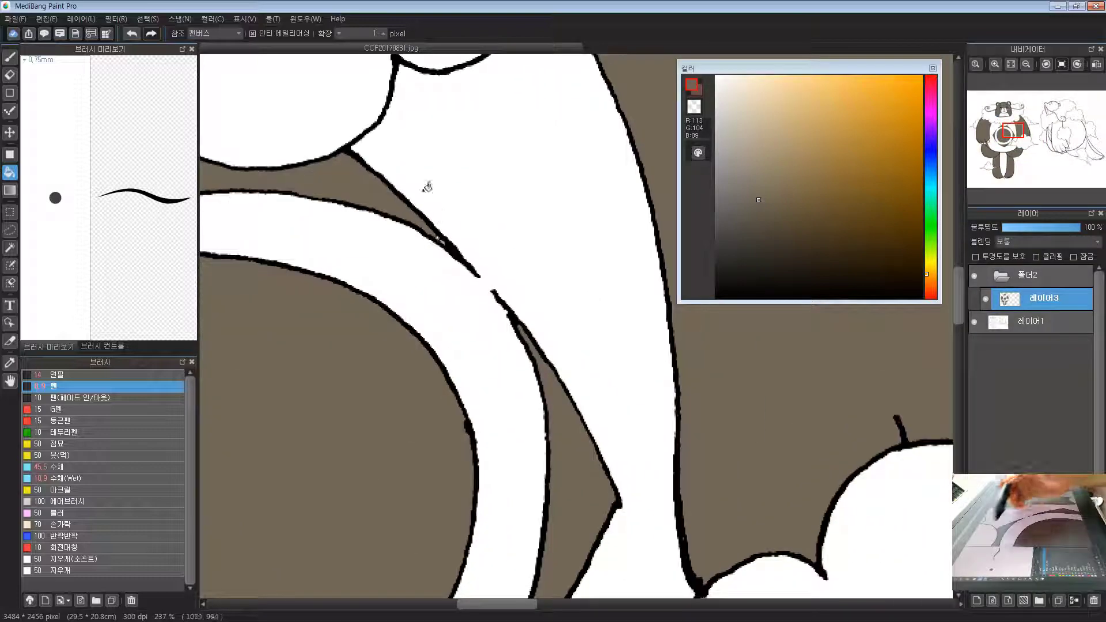
{"action": "left_click", "coordinate": [10, 57]}
{"action": "left_click_drag", "start_coordinate": [446, 240], "coordinate": [439, 225]}
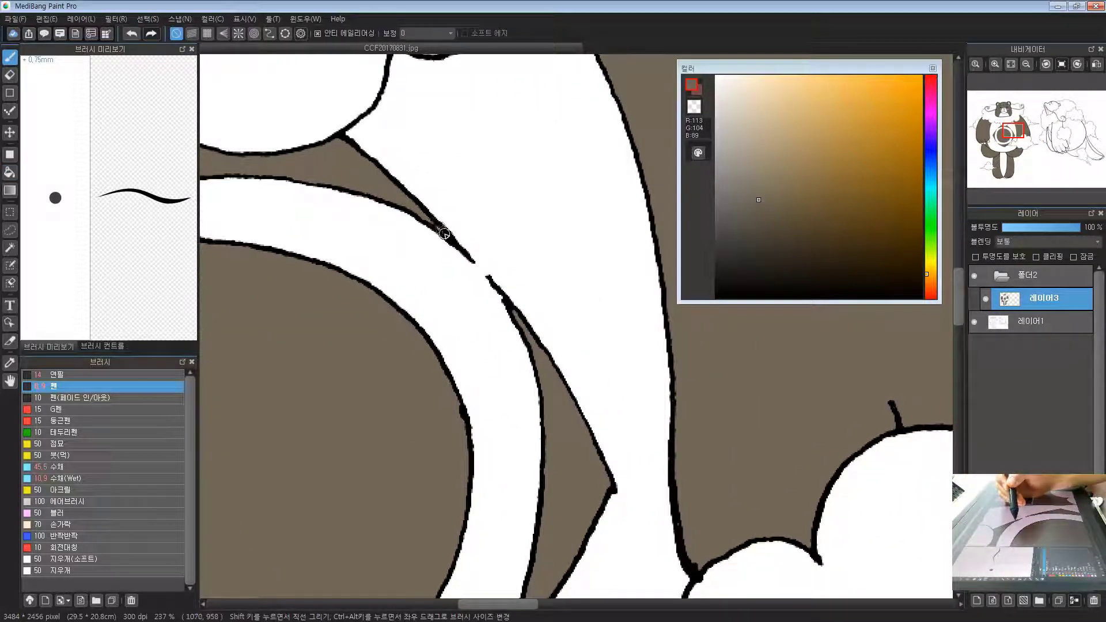
Reduce the pen size to about 0.55 mm and touch up the grey-brown narrow tips of the remaining corner pieces around the chest ring
{"action": "left_click_drag", "start_coordinate": [557, 434], "coordinate": [586, 150]}
{"action": "key", "text": "bracketleft"}
{"action": "key", "text": "bracketleft"}
{"action": "key", "text": "bracketleft"}
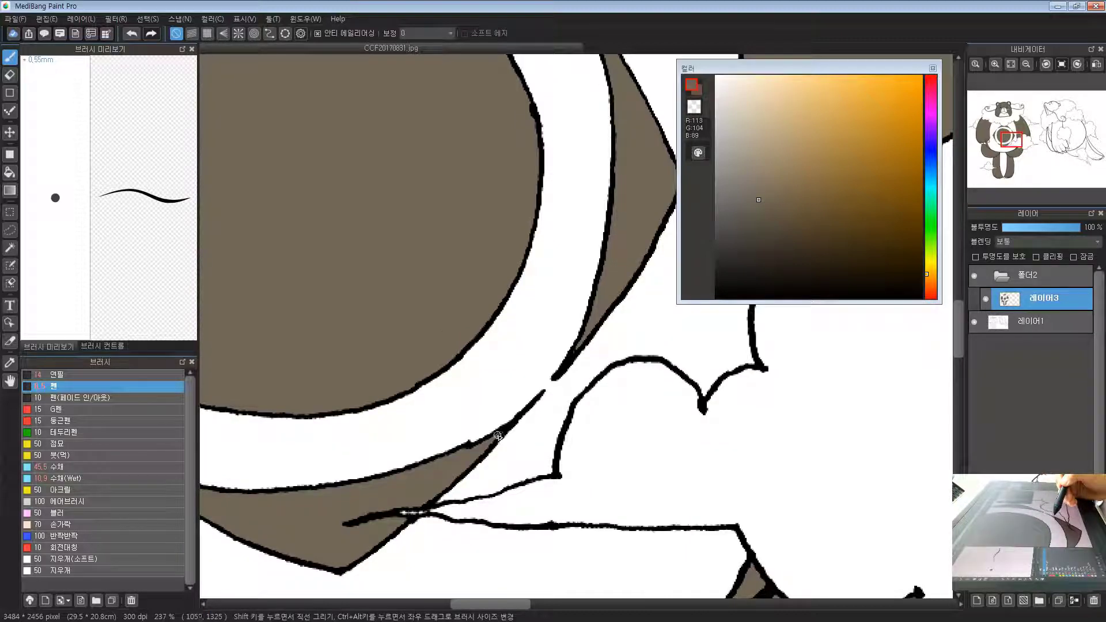
{"action": "left_click_drag", "start_coordinate": [340, 308], "coordinate": [564, 353]}
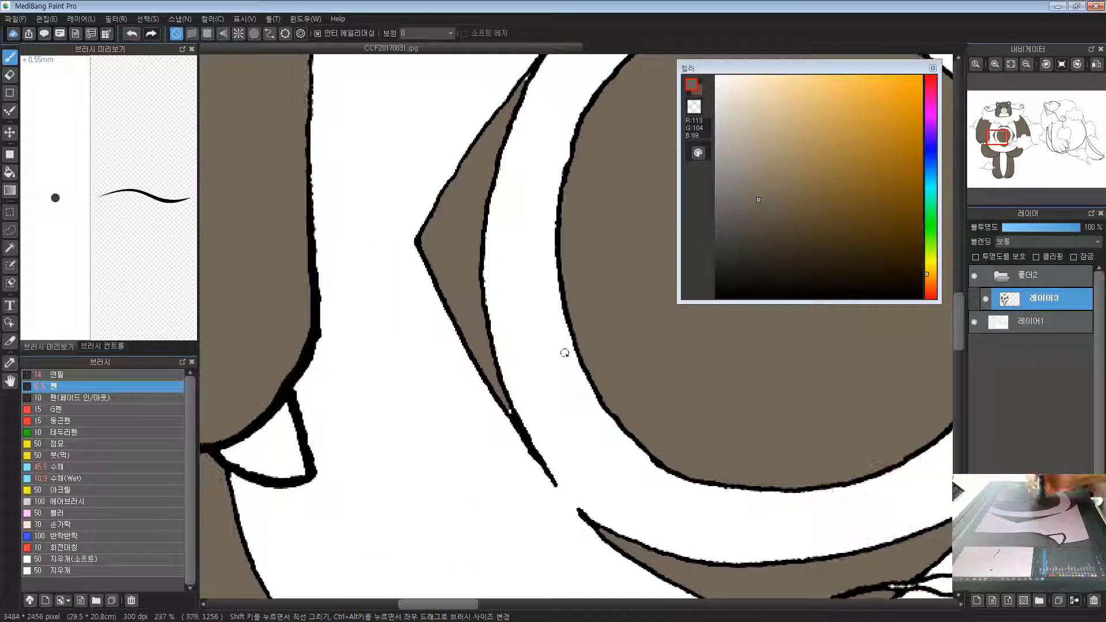
{"action": "left_click_drag", "start_coordinate": [521, 157], "coordinate": [511, 227]}
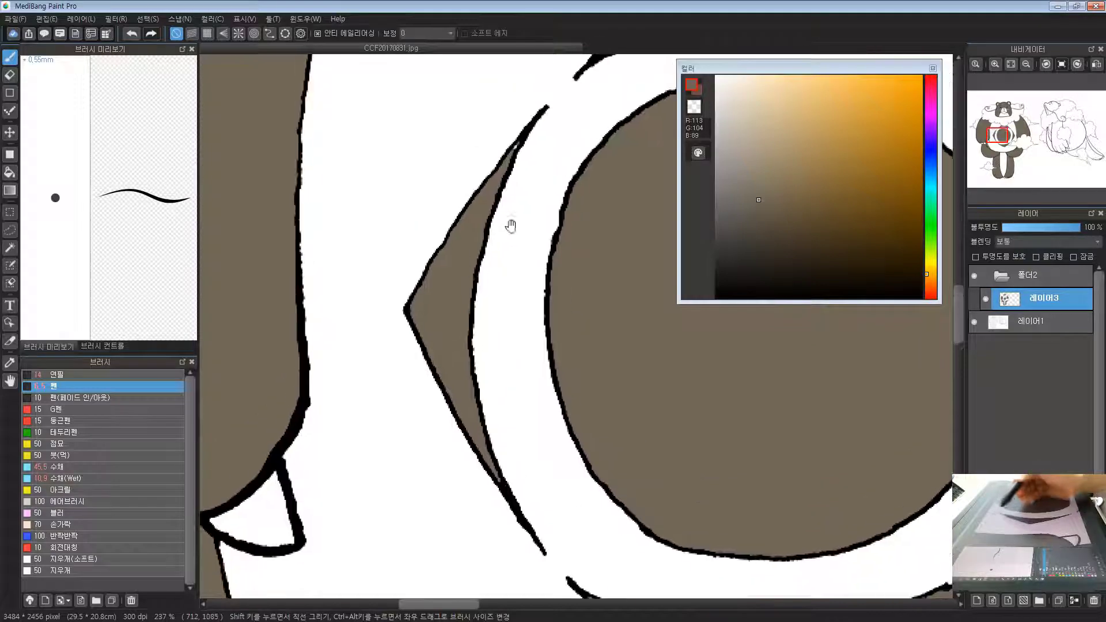
Examine the front-view bear's arms, belly, legs, feet and head for grey-brown areas that still need filling
{"action": "scroll", "coordinate": [520, 148], "scroll_direction": "down", "scroll_amount": 4}
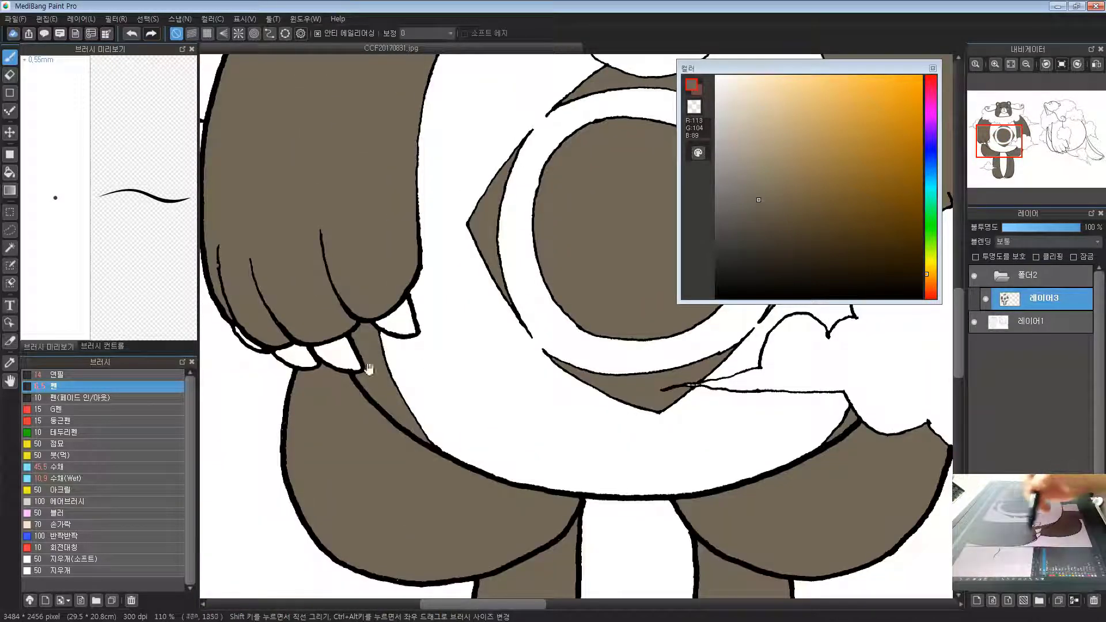
{"action": "left_click_drag", "start_coordinate": [268, 220], "coordinate": [312, 516]}
{"action": "left_click_drag", "start_coordinate": [510, 341], "coordinate": [322, 450]}
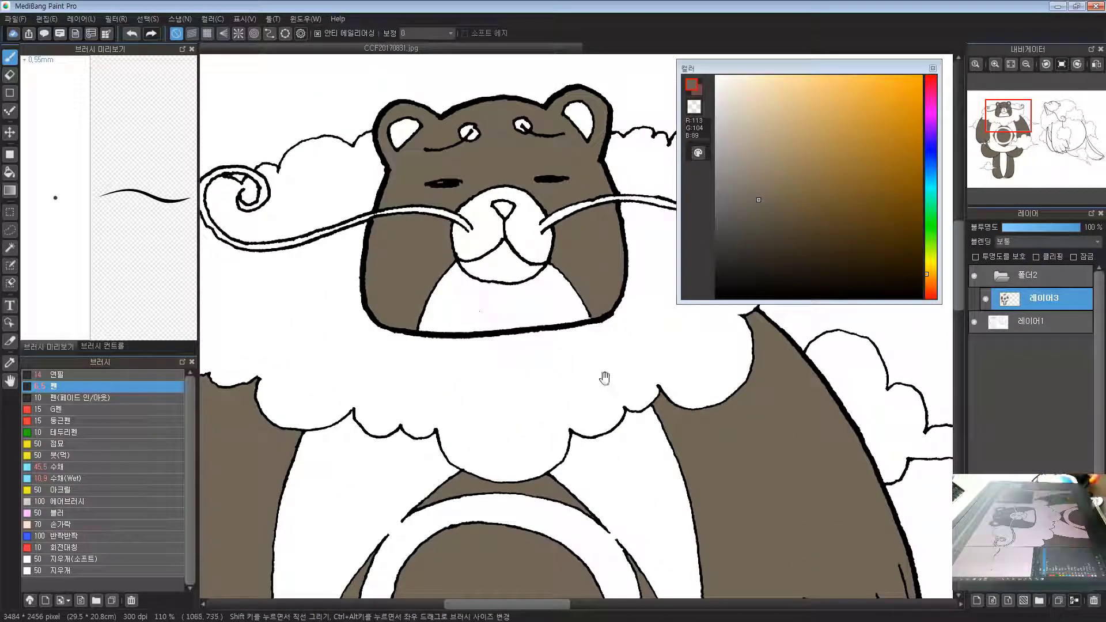
{"action": "left_click_drag", "start_coordinate": [713, 450], "coordinate": [483, 416]}
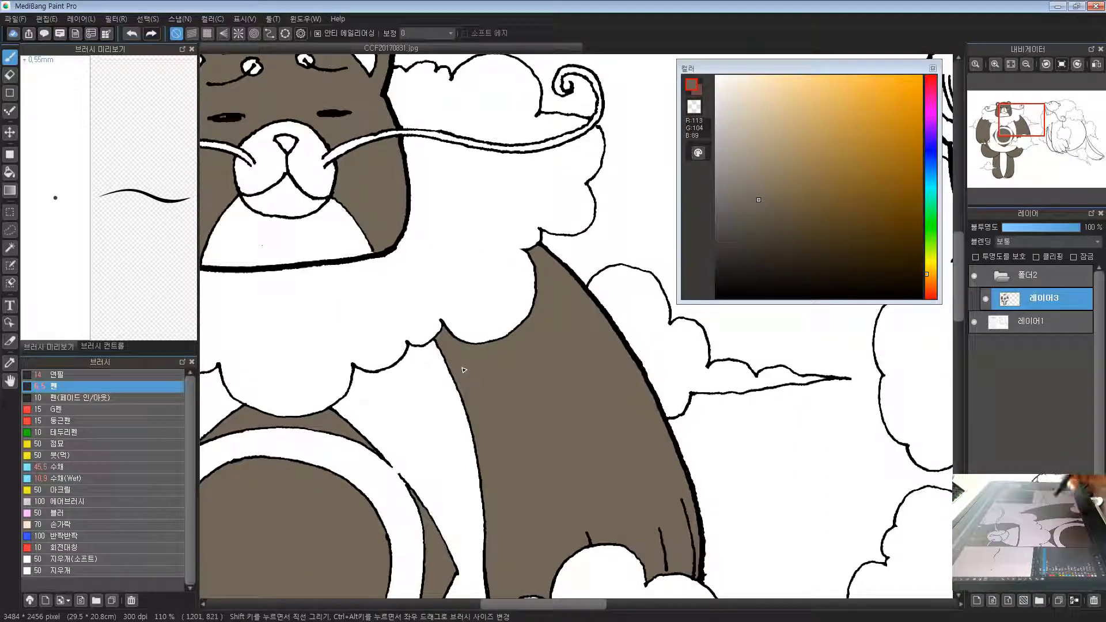
{"action": "left_click_drag", "start_coordinate": [537, 513], "coordinate": [563, 334]}
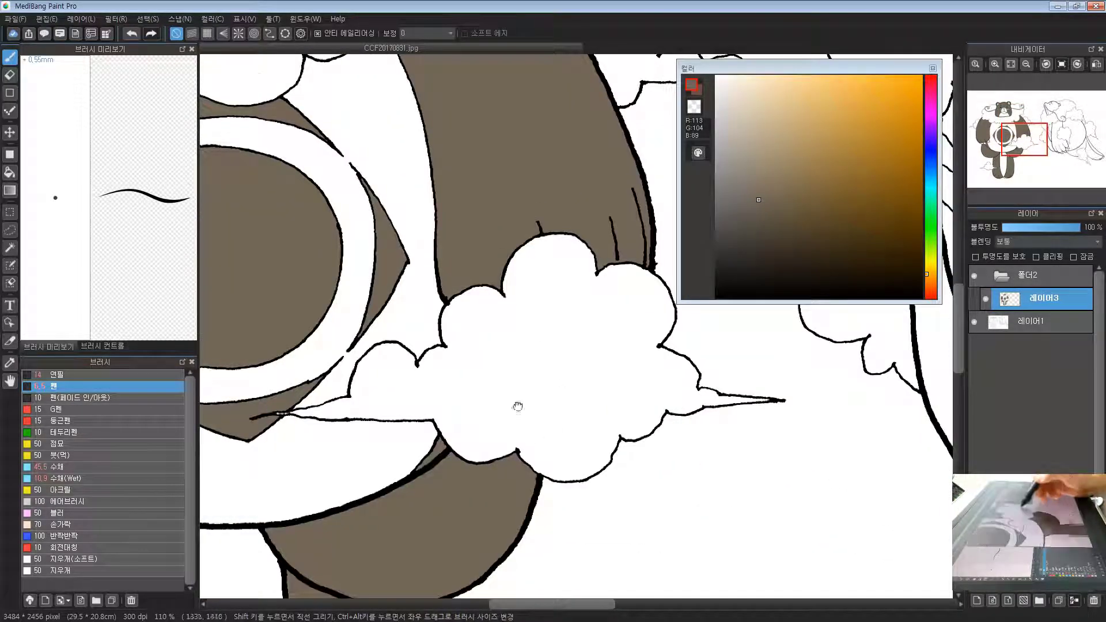
{"action": "left_click_drag", "start_coordinate": [509, 469], "coordinate": [603, 231]}
{"action": "left_click_drag", "start_coordinate": [516, 434], "coordinate": [659, 168]}
{"action": "left_click_drag", "start_coordinate": [563, 408], "coordinate": [587, 339]}
{"action": "scroll", "coordinate": [593, 337], "scroll_direction": "up", "scroll_amount": 3}
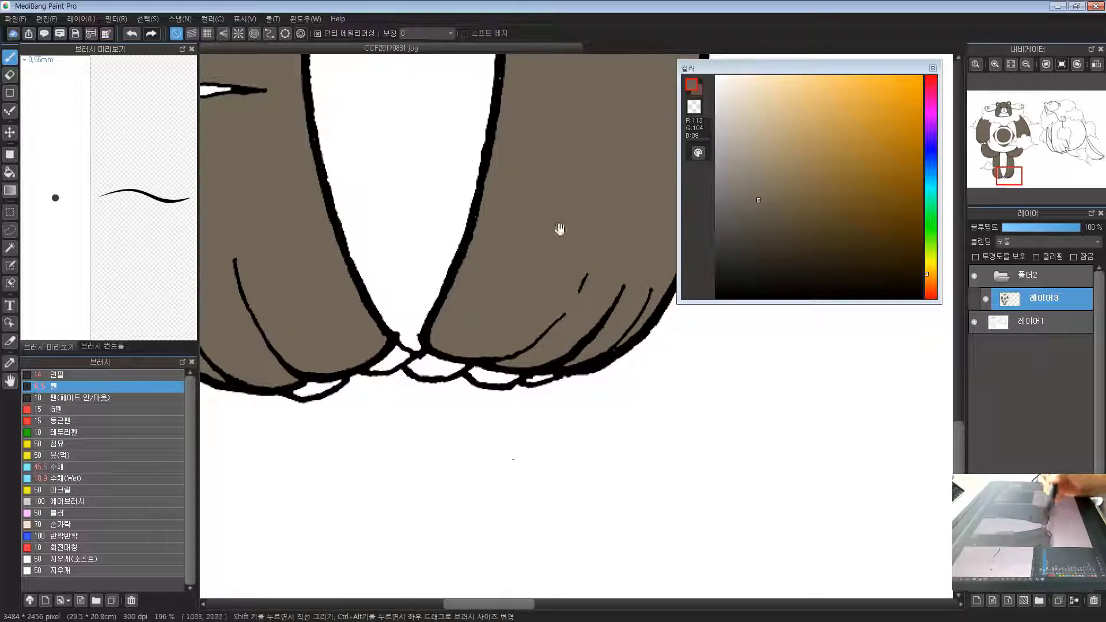
{"action": "scroll", "coordinate": [559, 229], "scroll_direction": "down", "scroll_amount": 8}
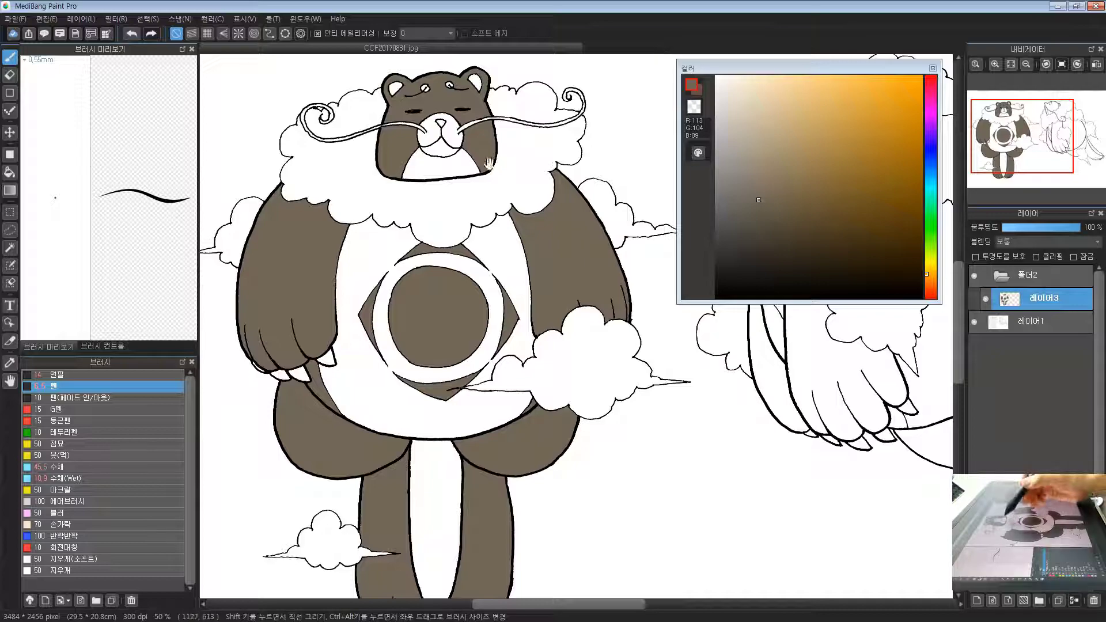
{"action": "scroll", "coordinate": [488, 164], "scroll_direction": "up", "scroll_amount": 4}
{"action": "scroll", "coordinate": [513, 257], "scroll_direction": "down", "scroll_amount": 2}
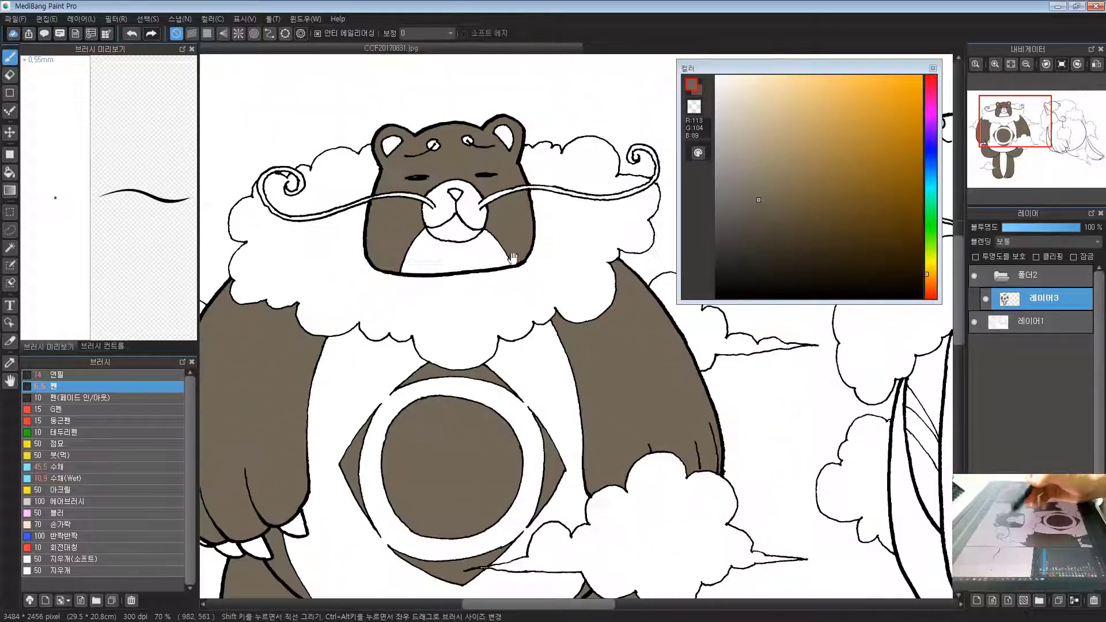
{"action": "scroll", "coordinate": [512, 257], "scroll_direction": "up", "scroll_amount": 4}
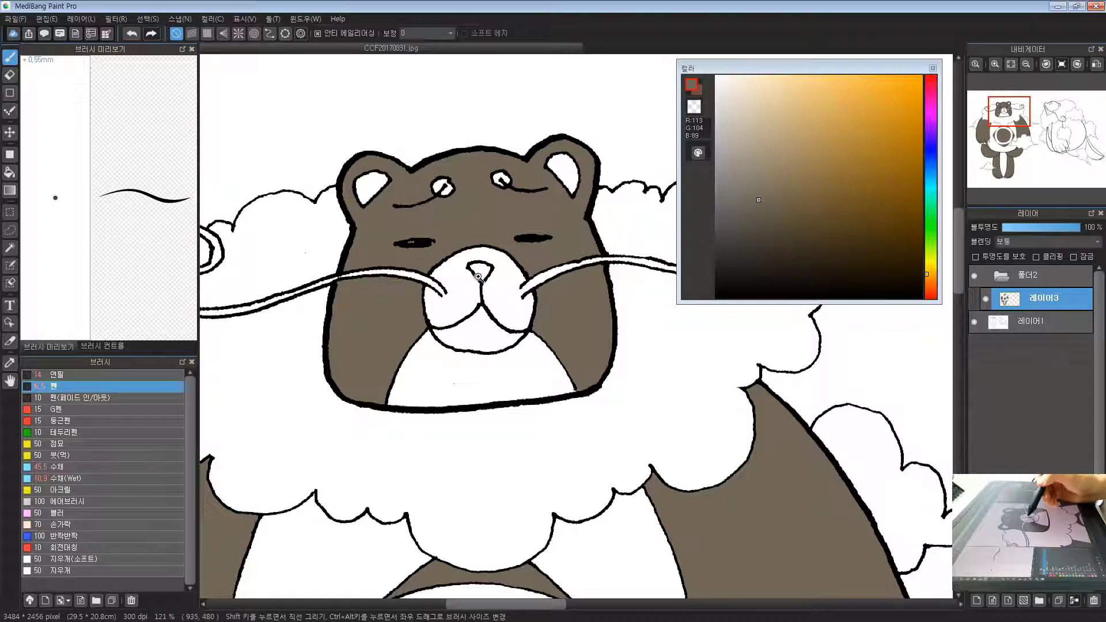
Draw a grey-brown arch inside the bear's muzzle with the pen and bucket-fill the band between it and the muzzle outline
{"action": "scroll", "coordinate": [478, 277], "scroll_direction": "up", "scroll_amount": 1}
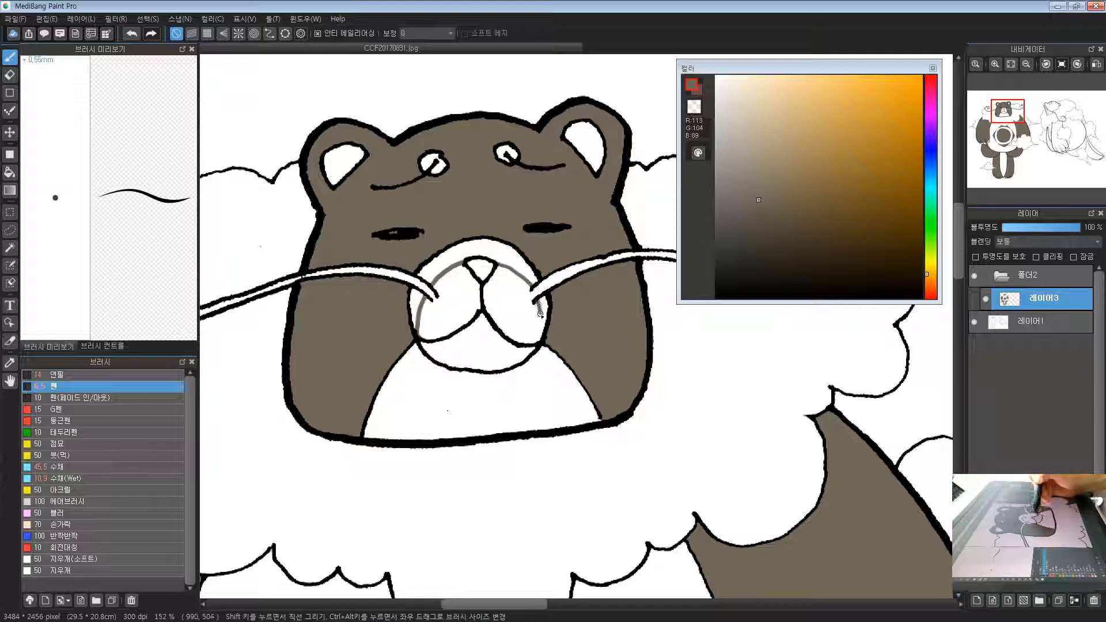
{"action": "key", "text": "g"}
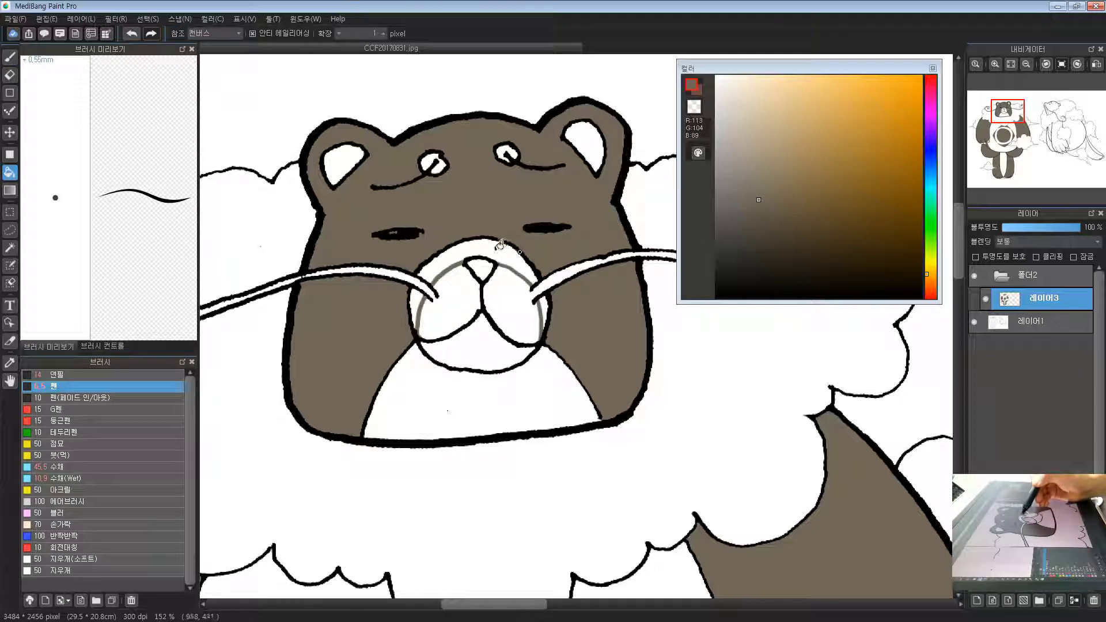
{"action": "left_click", "coordinate": [487, 249]}
{"action": "left_click", "coordinate": [415, 297]}
{"action": "scroll", "coordinate": [548, 297], "scroll_direction": "up", "scroll_amount": 2}
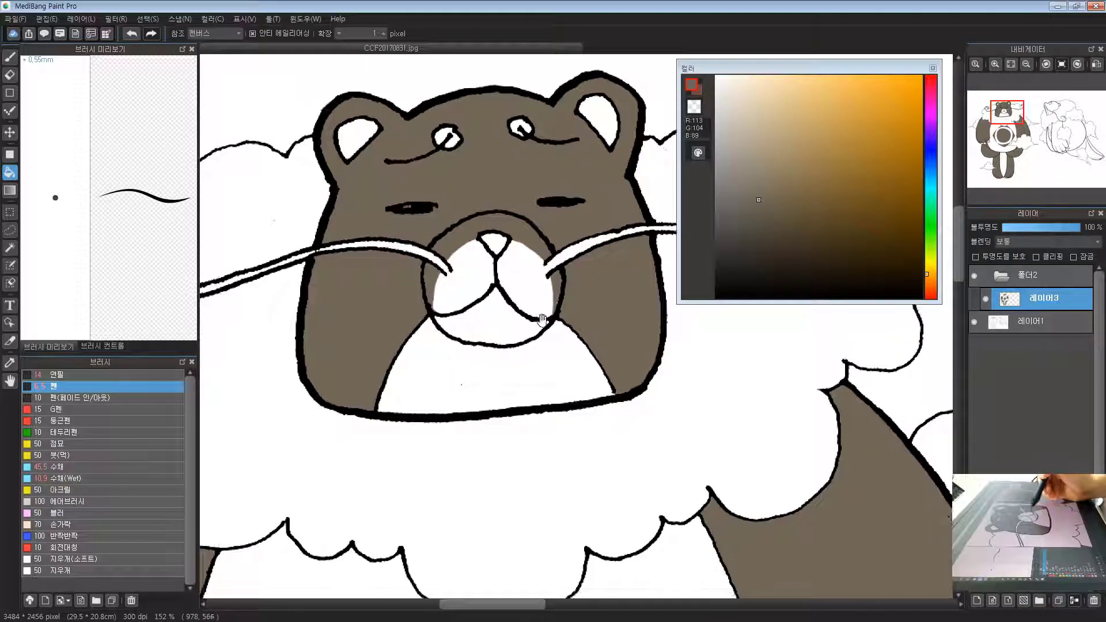
{"action": "key", "text": "b"}
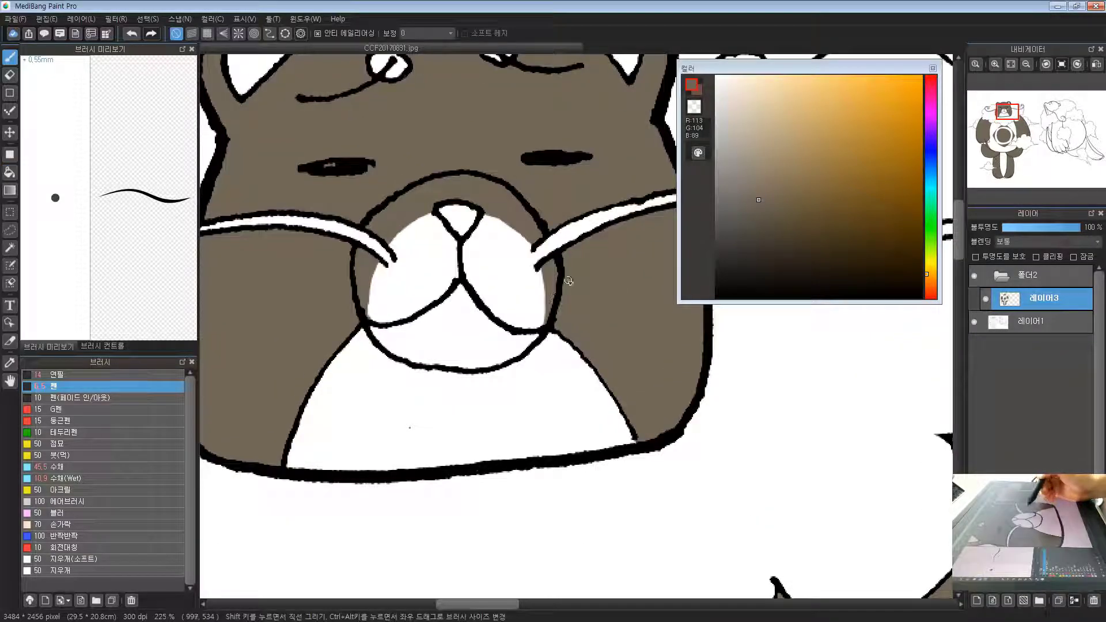
{"action": "key", "text": "g"}
{"action": "scroll", "coordinate": [547, 299], "scroll_direction": "down", "scroll_amount": 2}
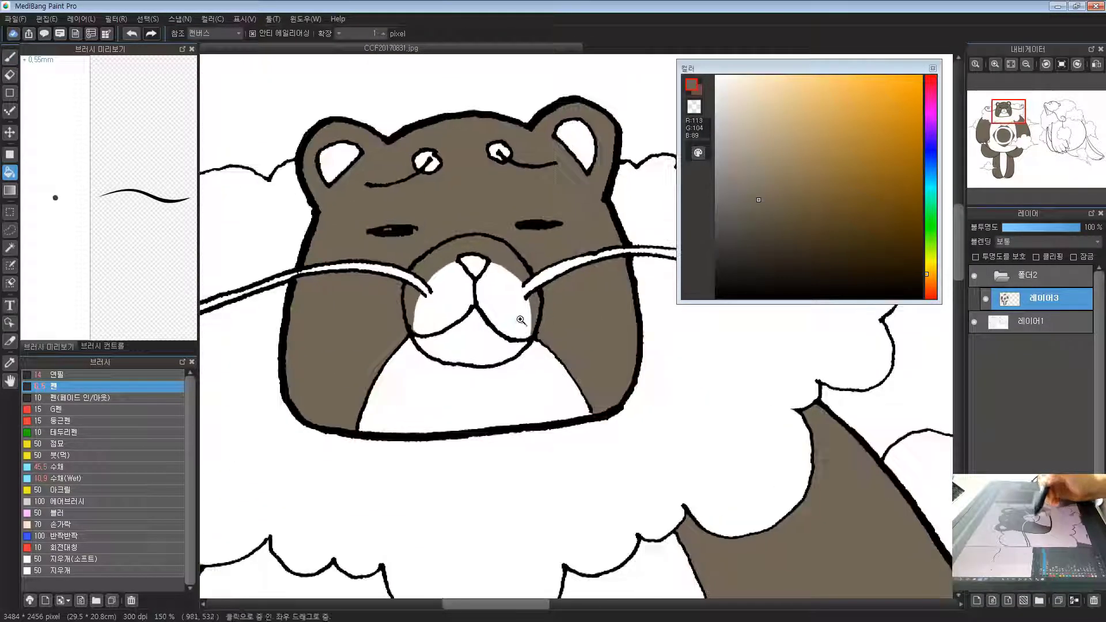
Choose a bright yellow and bucket-fill the bear's cheeks, lower muzzle, chin patch and the whisker joined to the muzzle
{"action": "left_click_drag", "start_coordinate": [520, 320], "coordinate": [511, 287]}
{"action": "left_click_drag", "start_coordinate": [436, 448], "coordinate": [442, 539]}
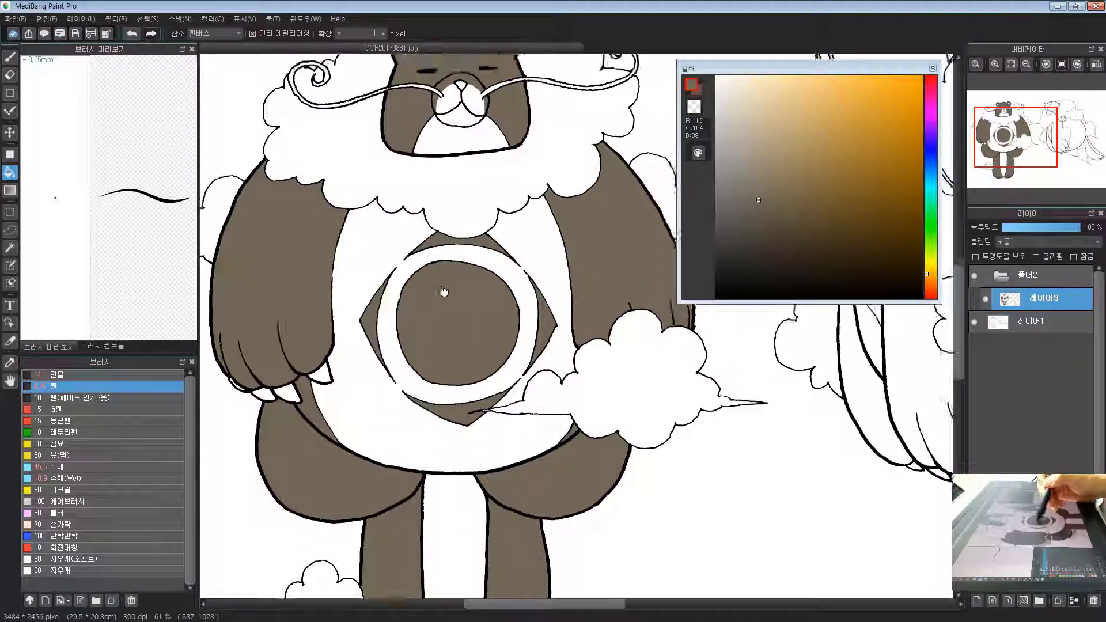
{"action": "left_click_drag", "start_coordinate": [458, 347], "coordinate": [442, 420]}
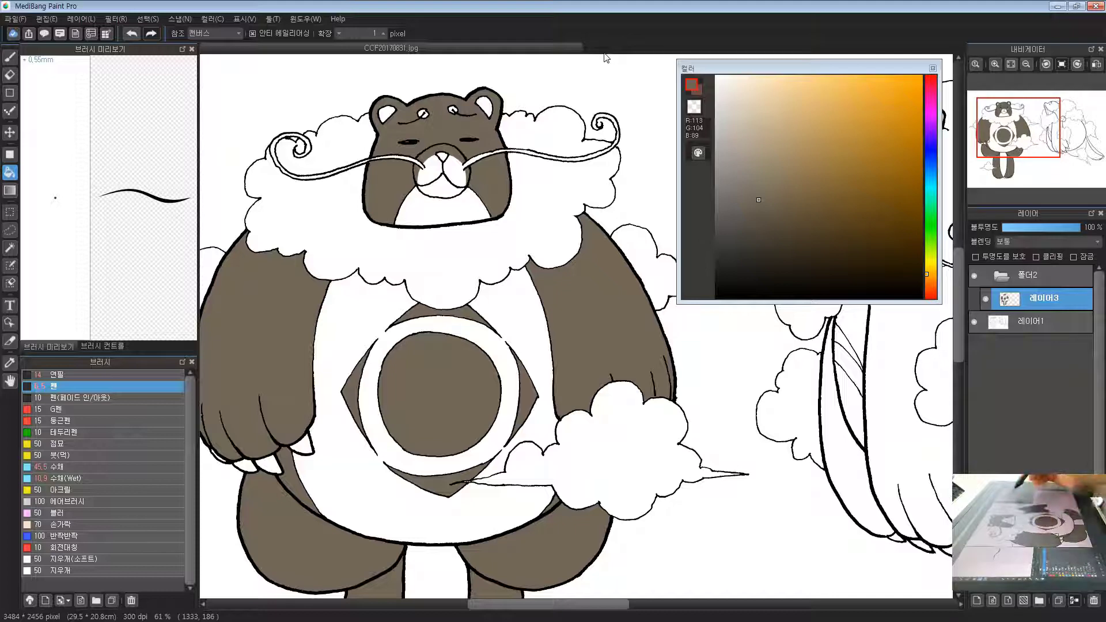
{"action": "left_click_drag", "start_coordinate": [928, 279], "coordinate": [928, 264]}
{"action": "left_click", "coordinate": [873, 88]}
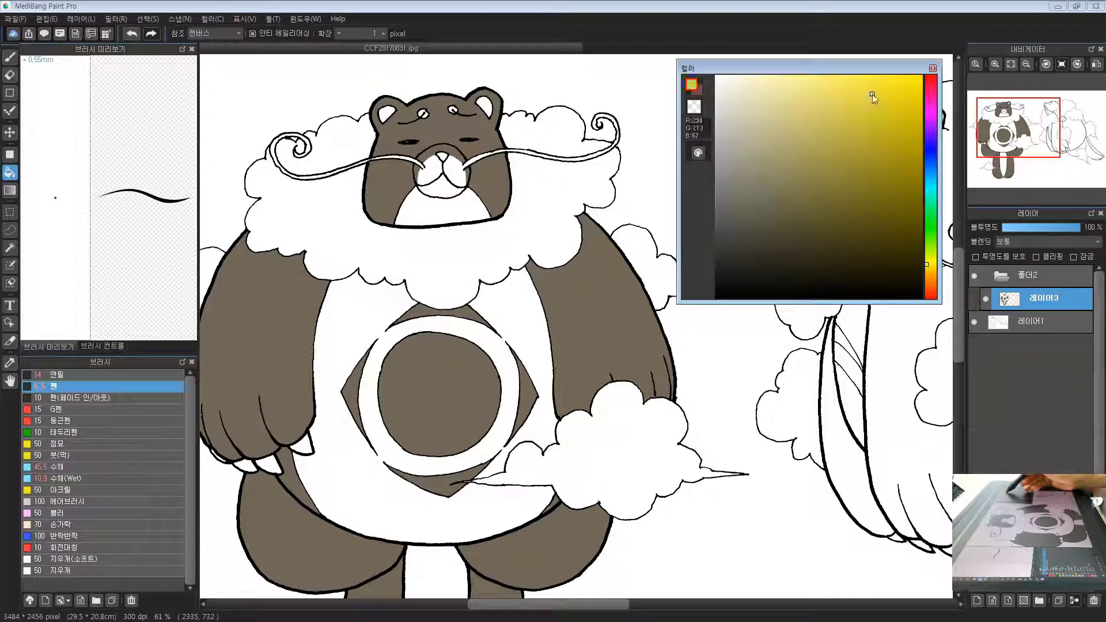
{"action": "left_click", "coordinate": [446, 188]}
{"action": "left_click", "coordinate": [454, 171]}
{"action": "left_click", "coordinate": [431, 171]}
{"action": "left_click", "coordinate": [441, 206]}
Bucket-fill the bear's belly and the ring around the chest circle with the bright yellow
{"action": "left_click_drag", "start_coordinate": [432, 272], "coordinate": [450, 193]}
{"action": "scroll", "coordinate": [450, 193], "scroll_direction": "down", "scroll_amount": 2}
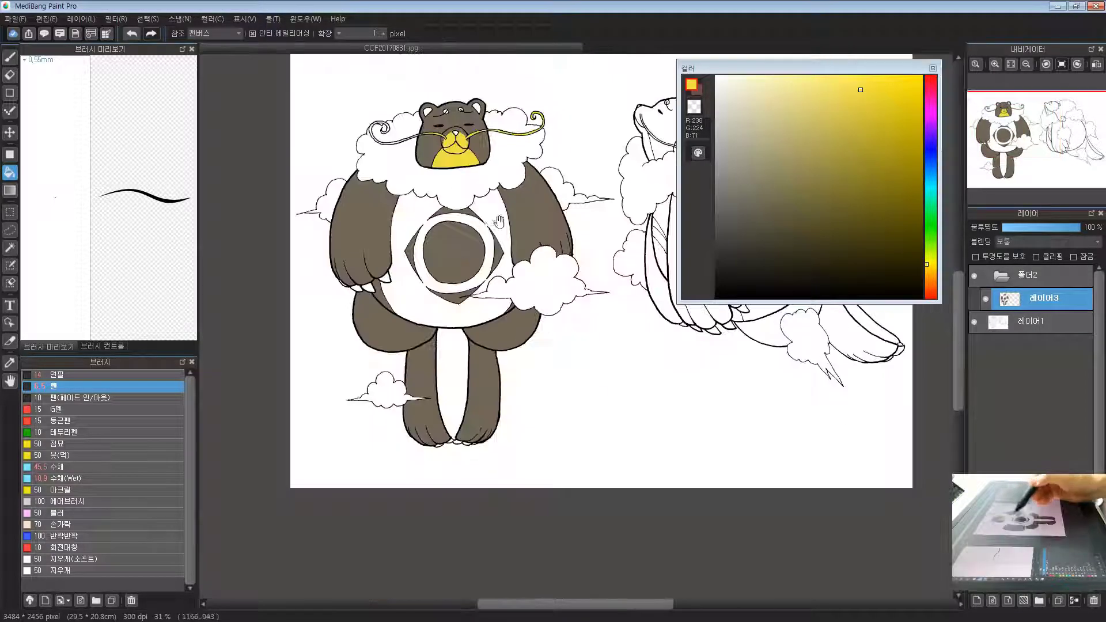
{"action": "left_click_drag", "start_coordinate": [499, 222], "coordinate": [485, 285]}
{"action": "left_click_drag", "start_coordinate": [486, 284], "coordinate": [511, 286]}
{"action": "left_click", "coordinate": [483, 306]}
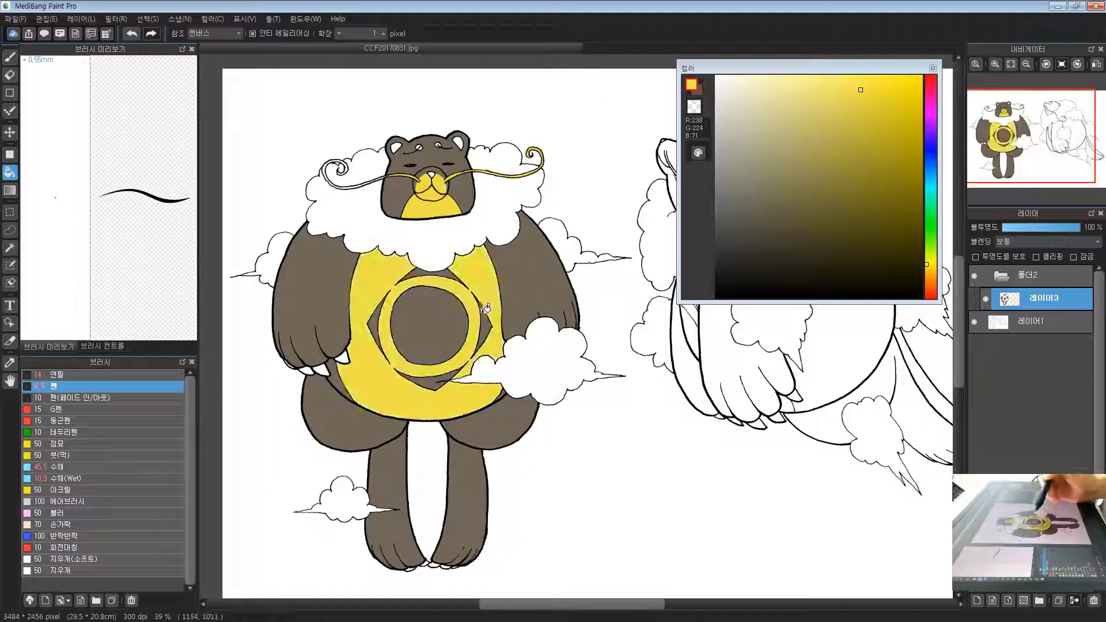
Choose a slightly lighter yellow and refill the bear's yellow face, whisker, belly and ring areas with it
{"action": "left_click", "coordinate": [454, 235], "text": "ctrl"}
{"action": "left_click_drag", "start_coordinate": [392, 162], "coordinate": [472, 232]}
{"action": "left_click", "coordinate": [472, 232], "text": "ctrl"}
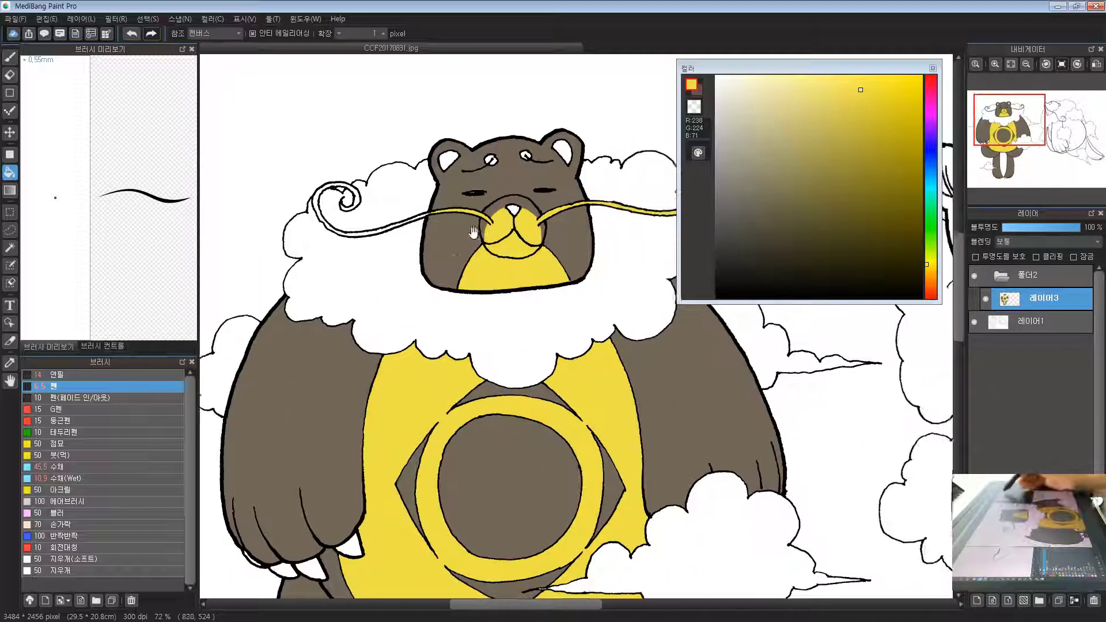
{"action": "left_click", "coordinate": [844, 87]}
{"action": "mouse_move", "coordinate": [530, 258]}
{"action": "left_mouse_down"}
{"action": "mouse_move", "coordinate": [521, 209]}
{"action": "mouse_move", "coordinate": [491, 219]}
{"action": "left_mouse_up"}
{"action": "left_click", "coordinate": [492, 218], "text": "alt"}
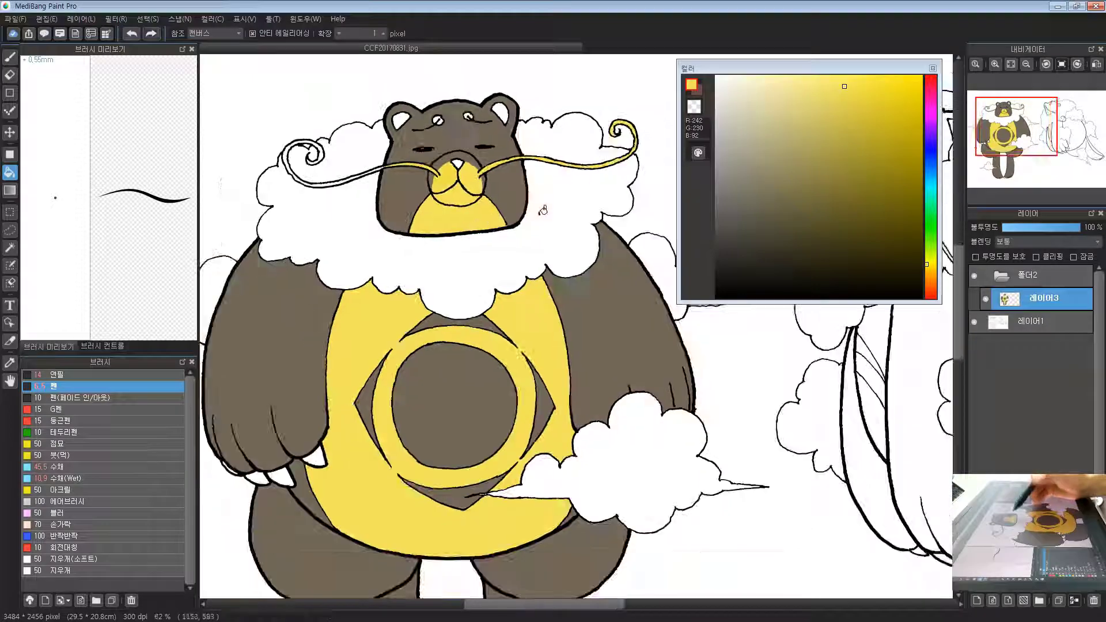
Bucket-fill the remaining unfilled part of the bear's other long curled whisker with the lighter yellow
{"action": "left_click_drag", "start_coordinate": [498, 397], "coordinate": [477, 264]}
{"action": "left_click_drag", "start_coordinate": [470, 352], "coordinate": [432, 352]}
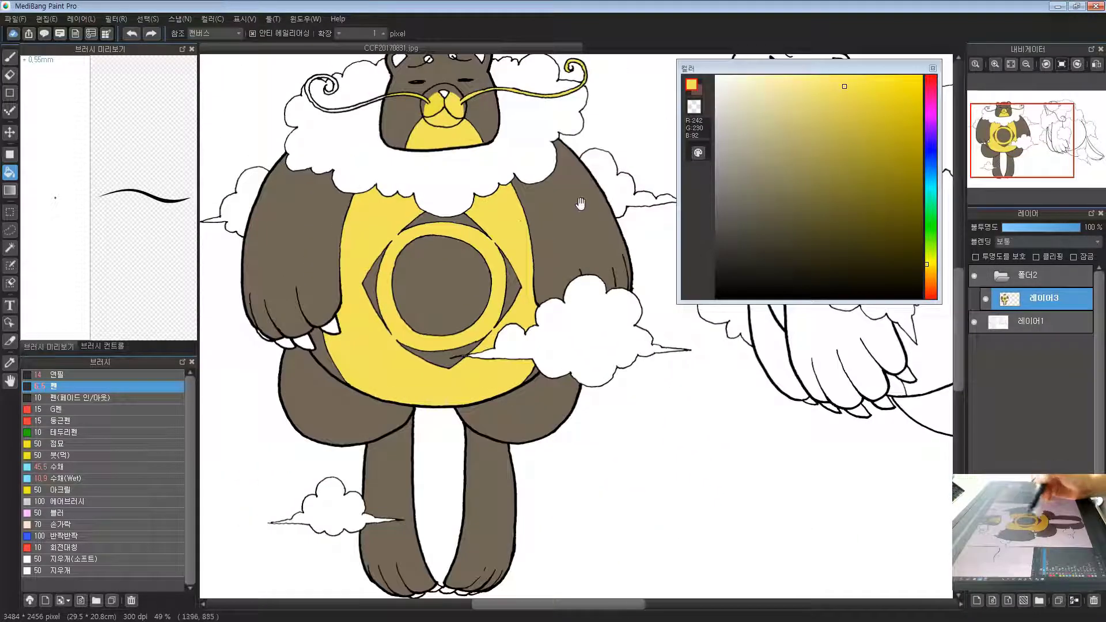
{"action": "left_click_drag", "start_coordinate": [580, 201], "coordinate": [556, 263]}
{"action": "left_click_drag", "start_coordinate": [526, 357], "coordinate": [345, 313]}
{"action": "left_click_drag", "start_coordinate": [365, 243], "coordinate": [411, 336]}
{"action": "left_click_drag", "start_coordinate": [331, 272], "coordinate": [459, 260]}
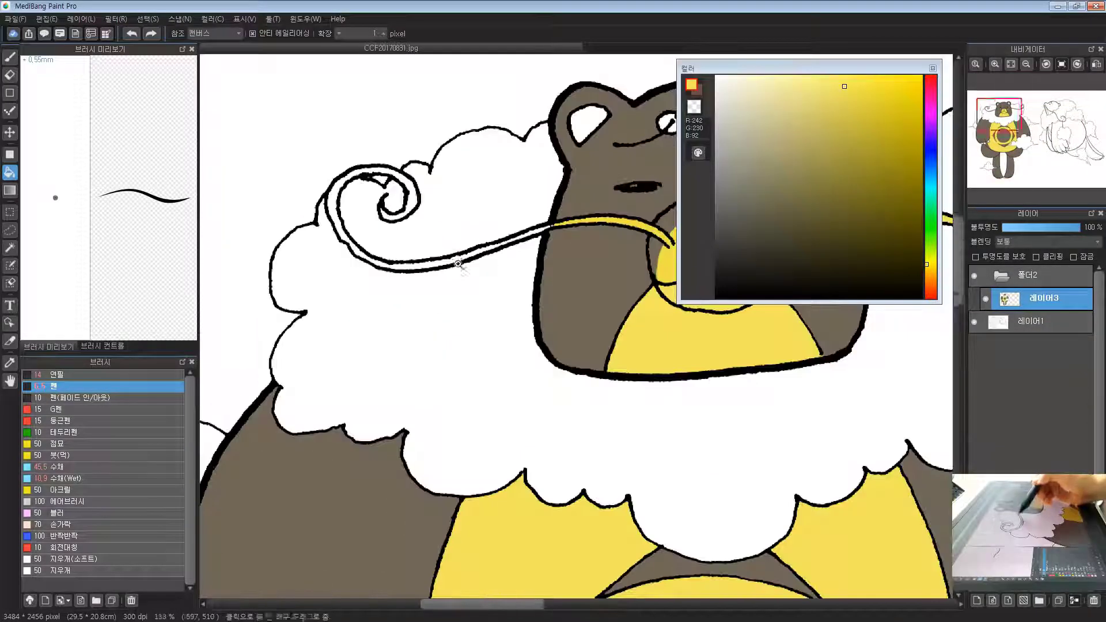
{"action": "left_click", "coordinate": [528, 231]}
{"action": "scroll", "coordinate": [512, 253], "scroll_direction": "up", "scroll_amount": 2}
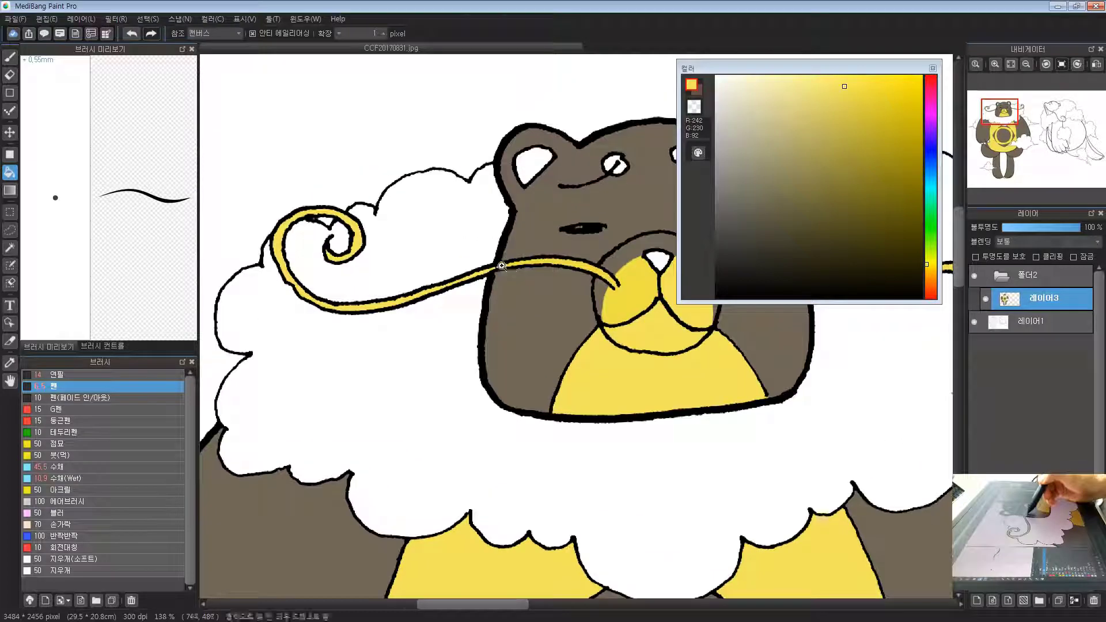
Touch up the yellow along the curled ends of both whiskers with the pen
{"action": "key", "text": "b"}
{"action": "left_click_drag", "start_coordinate": [259, 235], "coordinate": [420, 221]}
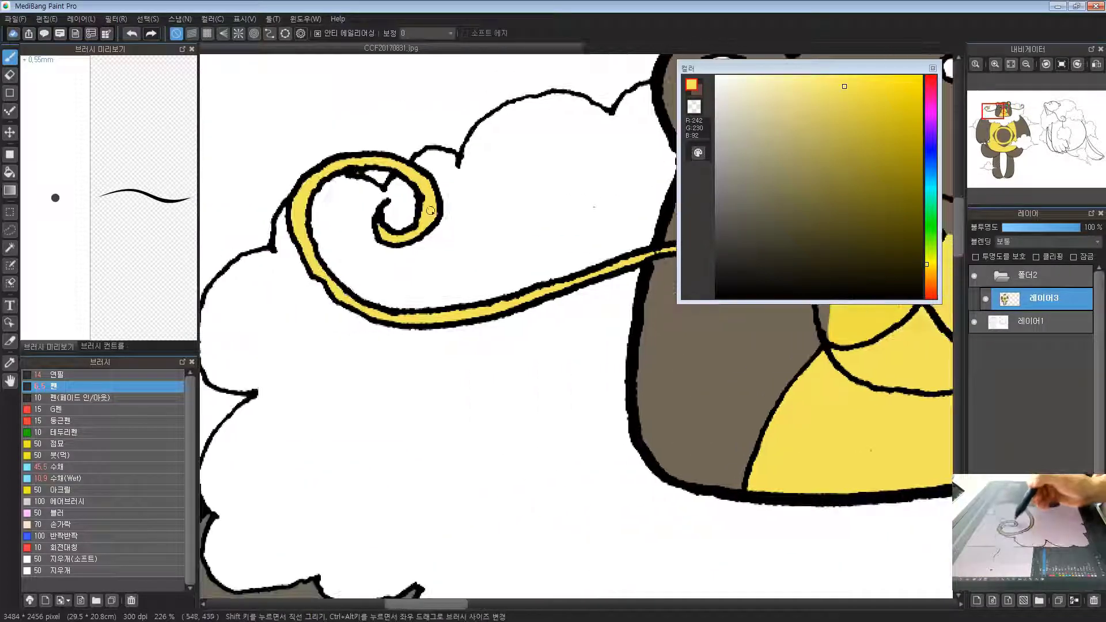
{"action": "left_click_drag", "start_coordinate": [462, 261], "coordinate": [500, 273]}
{"action": "left_click_drag", "start_coordinate": [863, 398], "coordinate": [230, 406]}
{"action": "left_click_drag", "start_coordinate": [745, 390], "coordinate": [371, 406]}
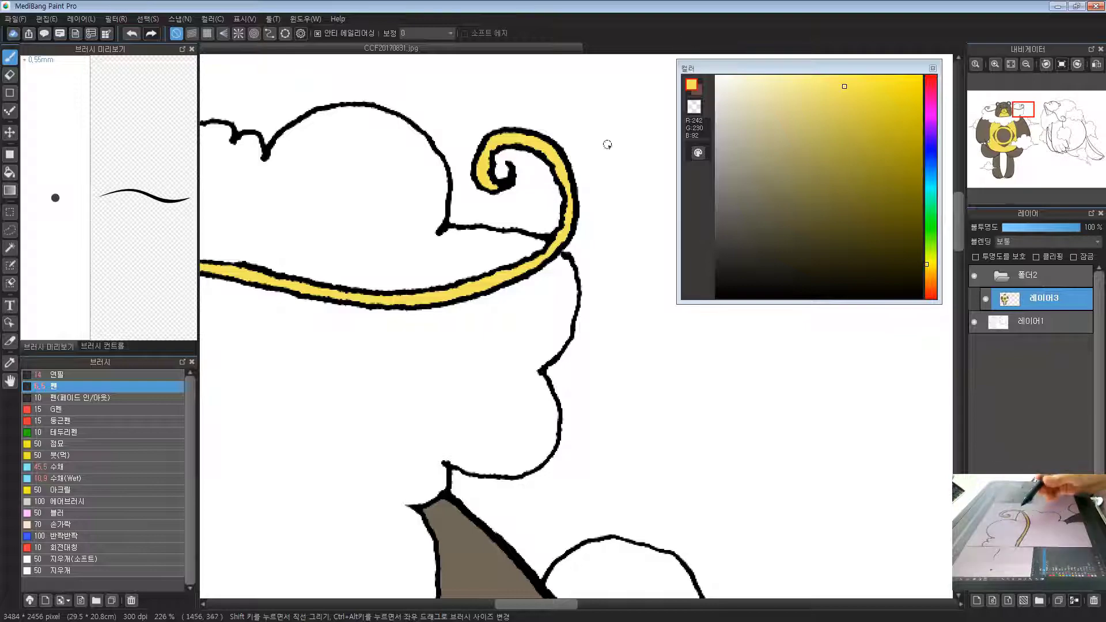
{"action": "left_click_drag", "start_coordinate": [337, 371], "coordinate": [544, 360]}
Bucket-fill the two small round spots on the bear's forehead with the same yellow
{"action": "scroll", "coordinate": [504, 370], "scroll_direction": "down", "scroll_amount": 5}
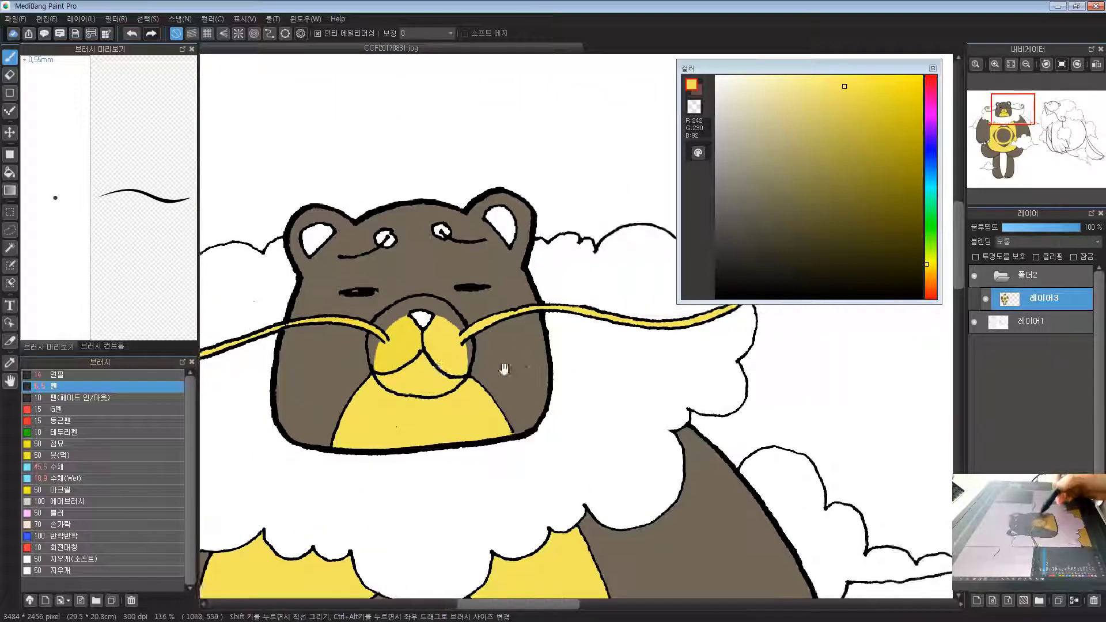
{"action": "left_click_drag", "start_coordinate": [463, 402], "coordinate": [487, 152]}
{"action": "left_click_drag", "start_coordinate": [461, 295], "coordinate": [387, 299]}
{"action": "left_click_drag", "start_coordinate": [461, 252], "coordinate": [548, 333]}
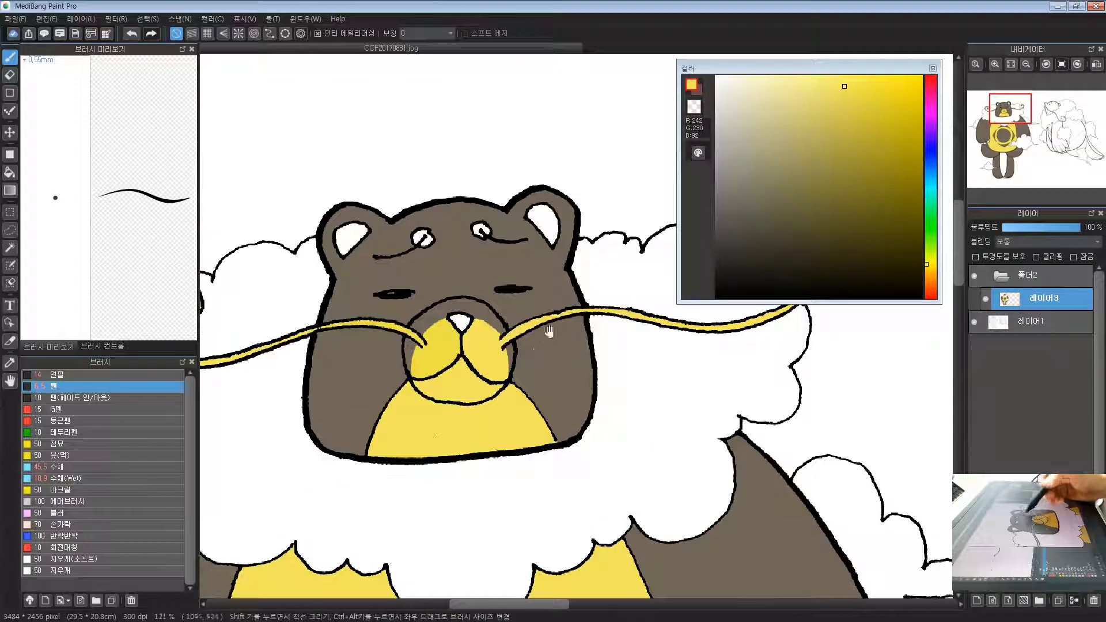
{"action": "left_click_drag", "start_coordinate": [467, 231], "coordinate": [427, 314]}
{"action": "left_click", "coordinate": [427, 314]}
{"action": "key", "text": "g"}
{"action": "left_click", "coordinate": [460, 286]}
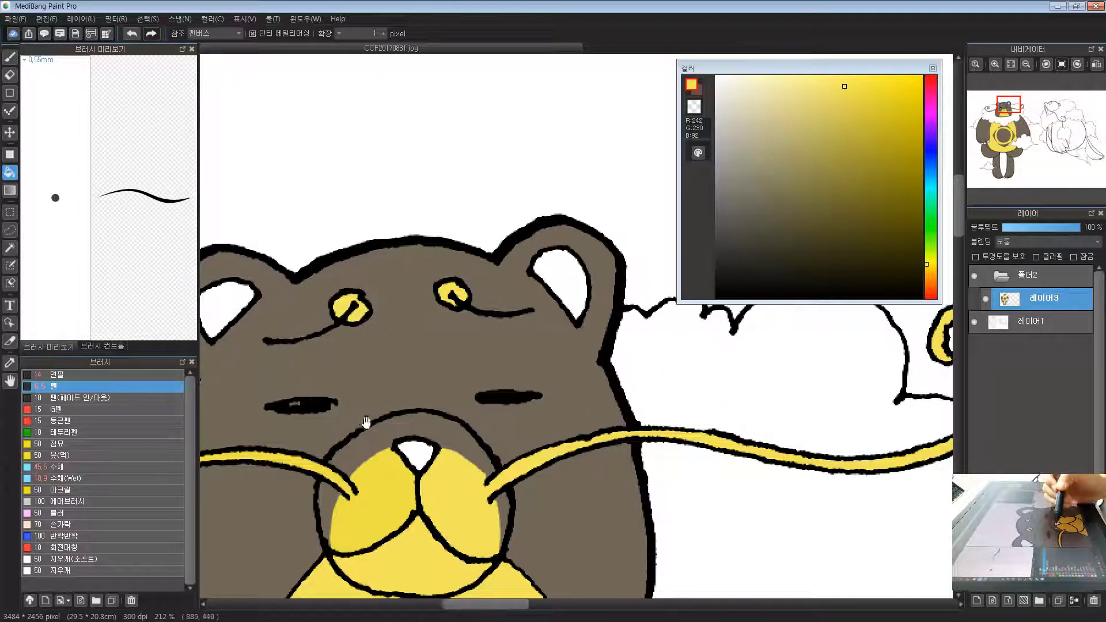
Choose a very dark brown (RGB 43, 29, 26) and bucket-fill the bear's nose with it
{"action": "left_click_drag", "start_coordinate": [367, 422], "coordinate": [489, 289]}
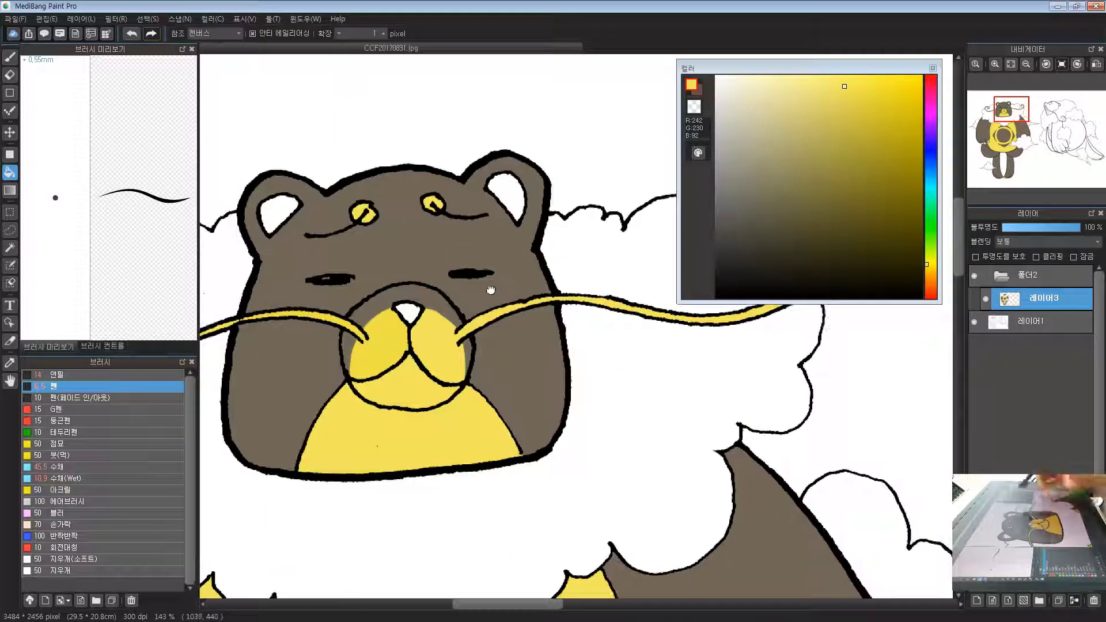
{"action": "left_click", "coordinate": [929, 291]}
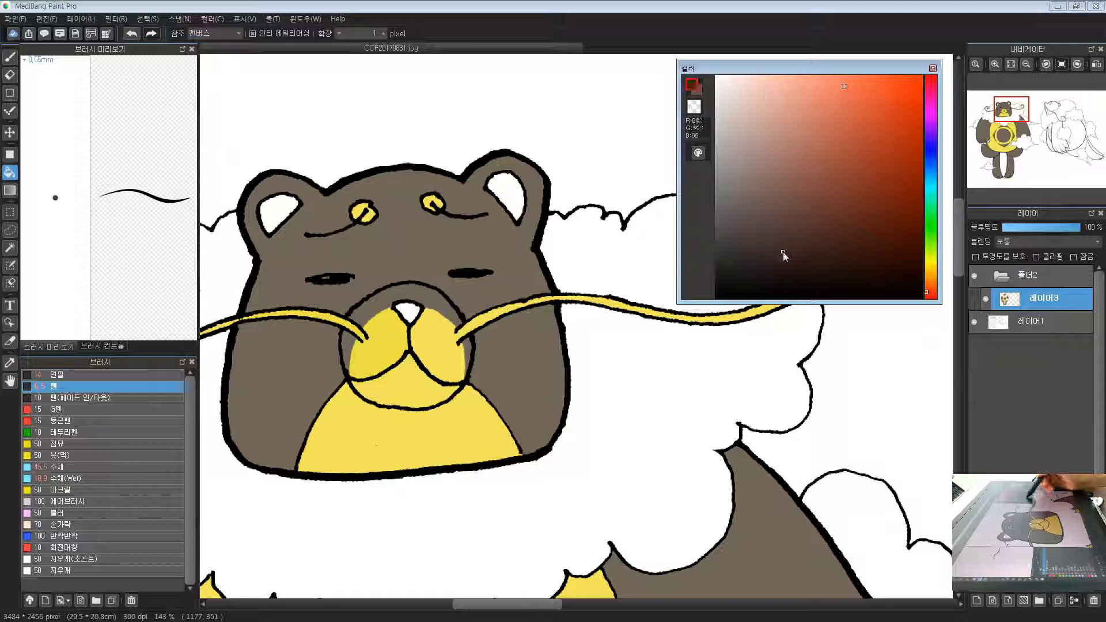
{"action": "left_click", "coordinate": [412, 311]}
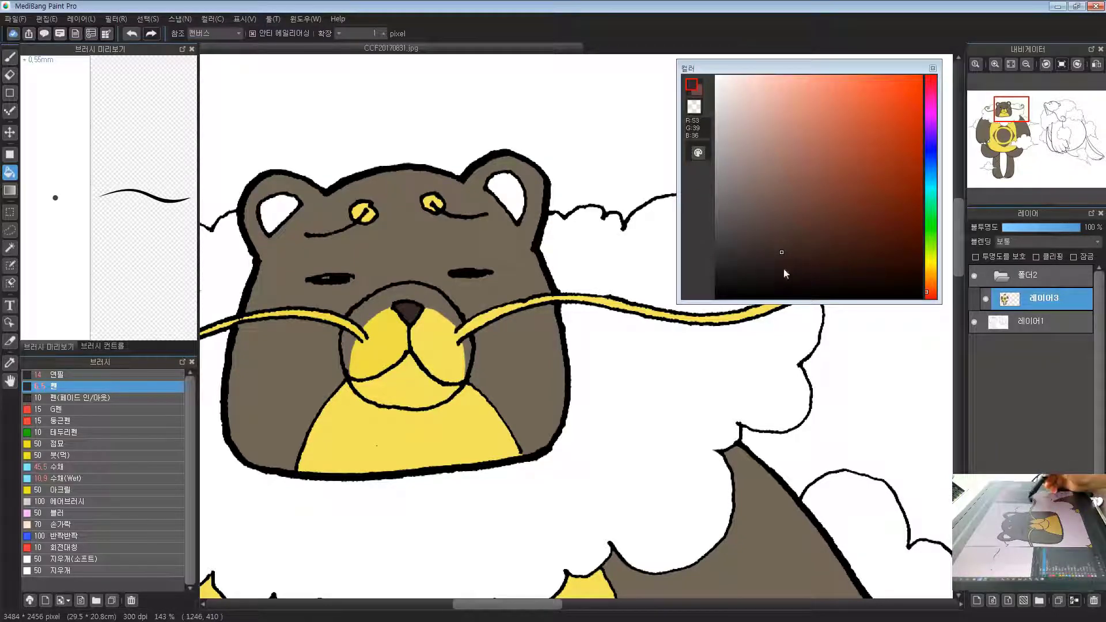
{"action": "left_click", "coordinate": [781, 264]}
{"action": "left_click", "coordinate": [416, 306]}
{"action": "left_click_drag", "start_coordinate": [429, 383], "coordinate": [453, 281]}
{"action": "scroll", "coordinate": [453, 282], "scroll_direction": "down", "scroll_amount": 4}
{"action": "scroll", "coordinate": [467, 324], "scroll_direction": "up", "scroll_amount": 4}
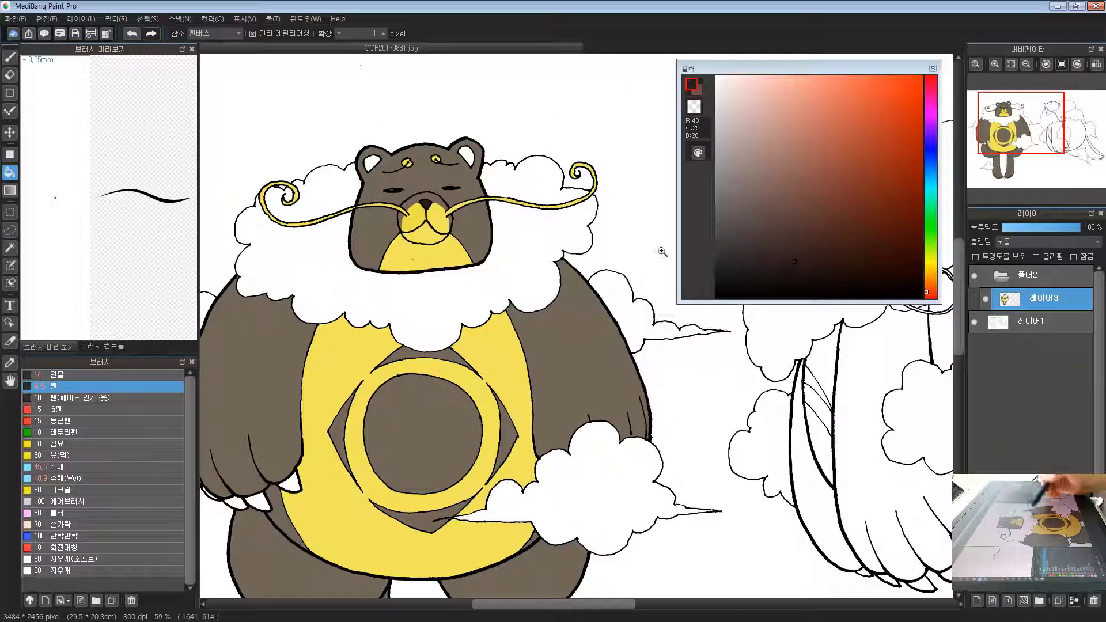
Choose a slightly lighter dark brown (RGB 52, 40, 38) and refill the front-view bear's nose with it
{"action": "left_click", "coordinate": [773, 252]}
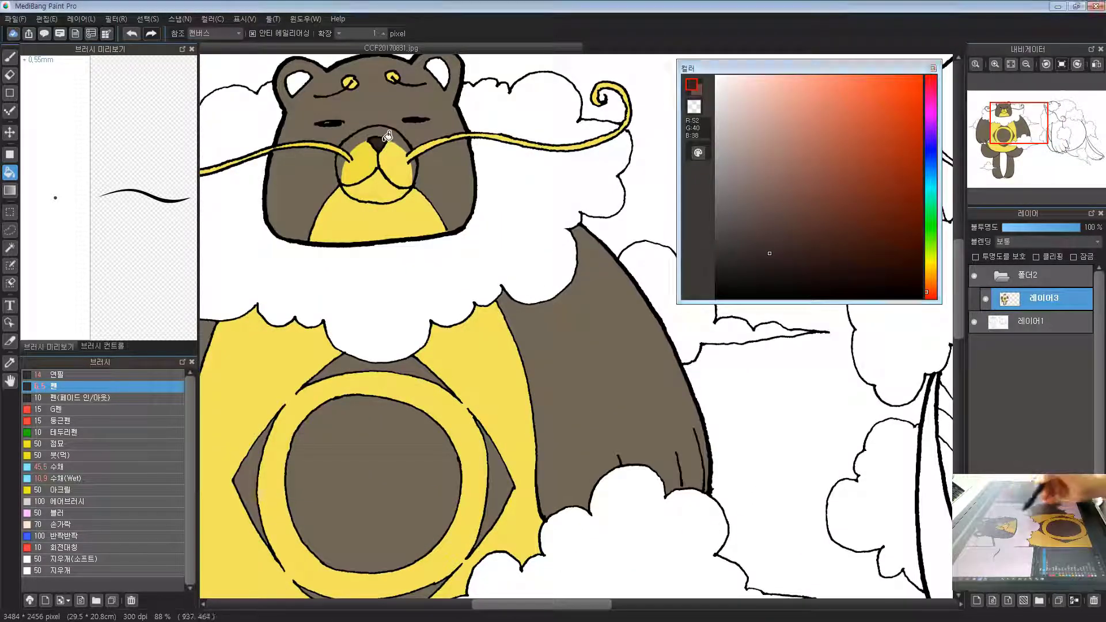
{"action": "scroll", "coordinate": [487, 170], "scroll_direction": "down", "scroll_amount": 3}
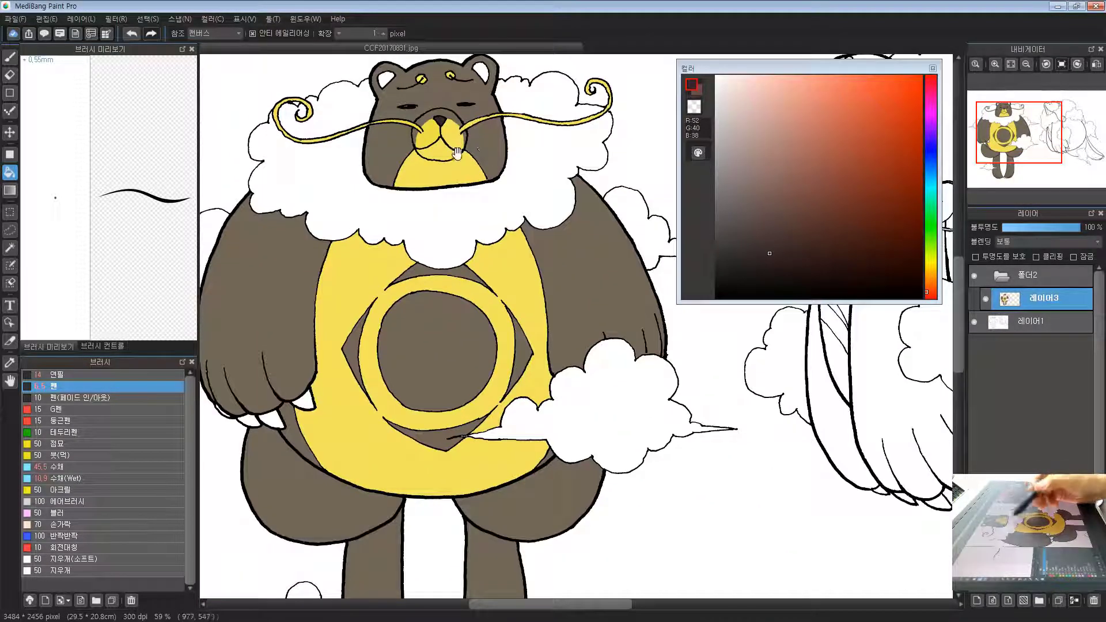
{"action": "scroll", "coordinate": [464, 322], "scroll_direction": "up", "scroll_amount": 5}
Sample the muzzle's yellow and bucket-fill the insides of both ears on the front-view bear
{"action": "left_click", "coordinate": [464, 323], "text": "alt"}
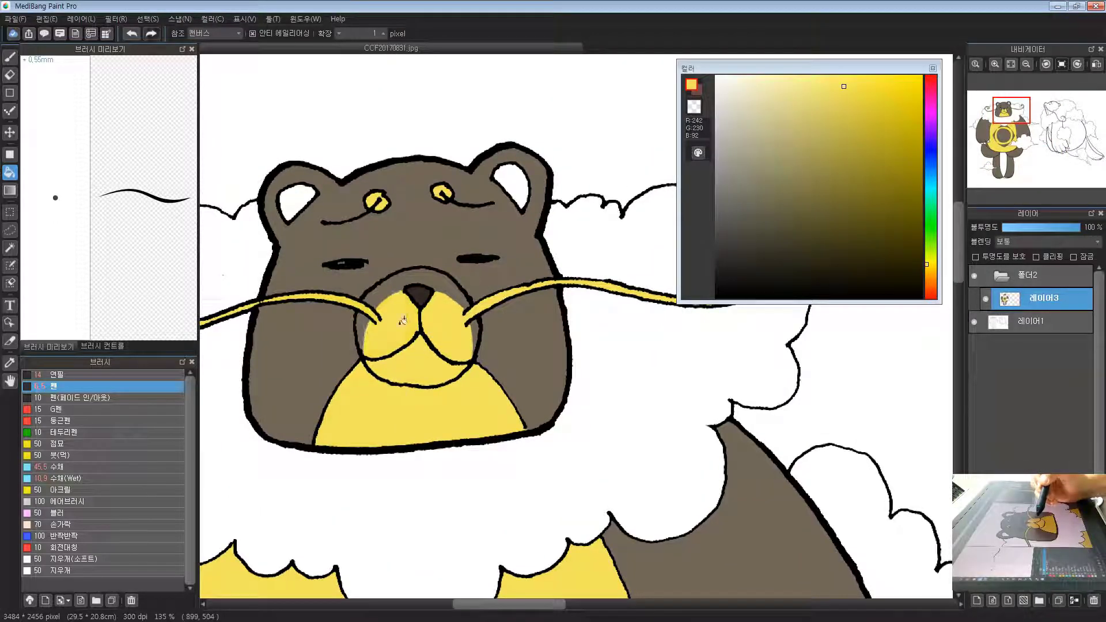
{"action": "left_click", "coordinate": [516, 176]}
{"action": "left_click", "coordinate": [314, 191]}
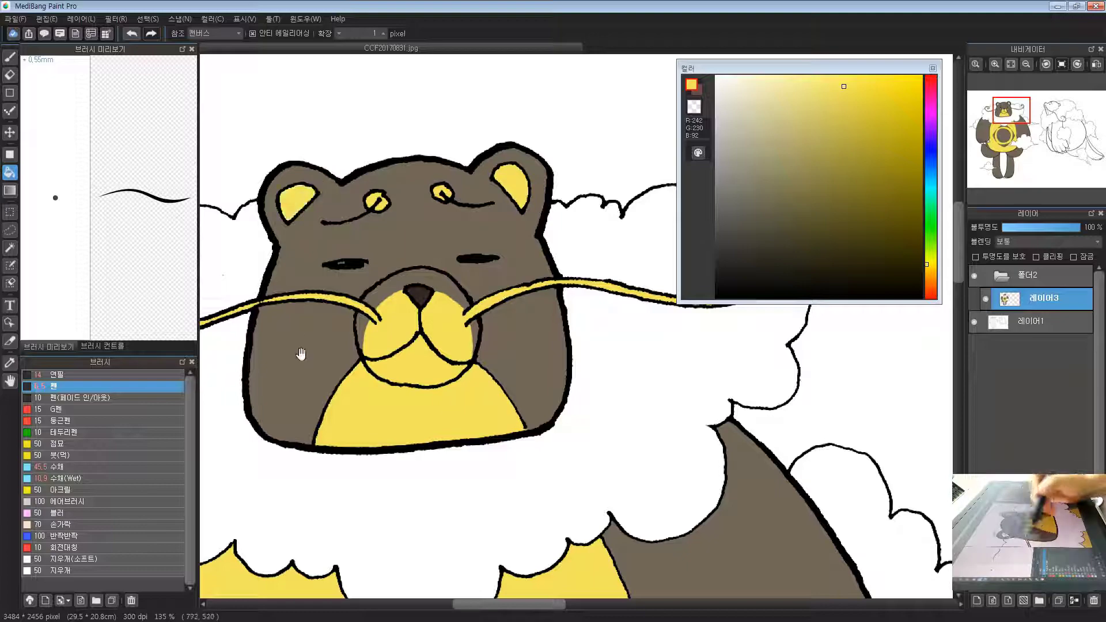
Look over the front-view bear's fills and the uncoloured side-view bear to find areas still lacking colour
{"action": "scroll", "coordinate": [299, 350], "scroll_direction": "down", "scroll_amount": 4}
{"action": "left_click_drag", "start_coordinate": [465, 512], "coordinate": [476, 301]}
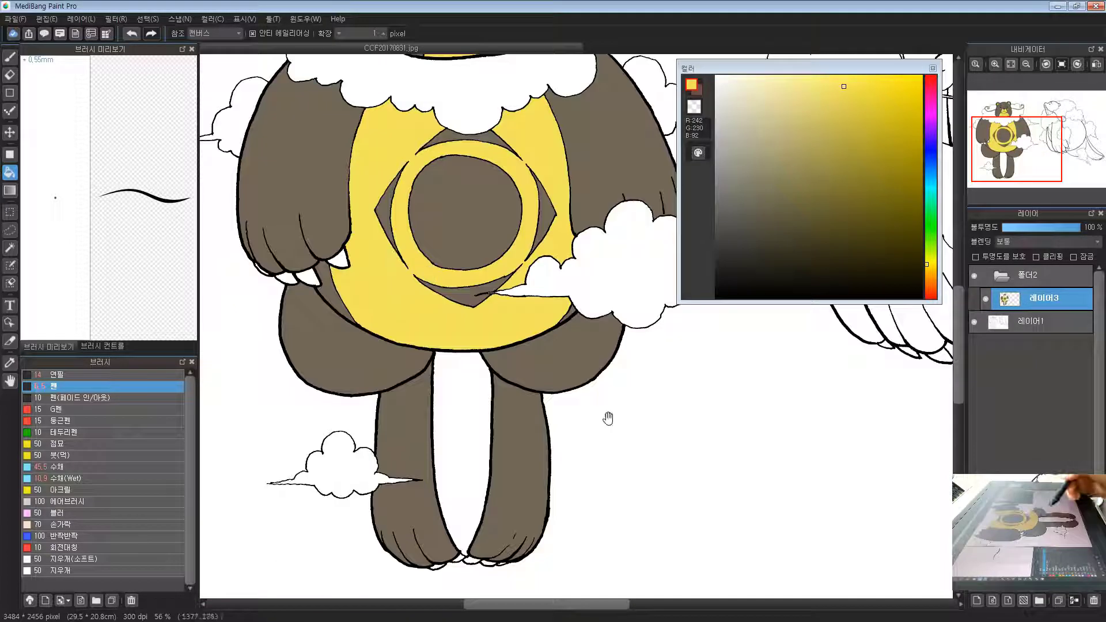
{"action": "left_click_drag", "start_coordinate": [627, 377], "coordinate": [552, 487]}
{"action": "scroll", "coordinate": [553, 487], "scroll_direction": "down", "scroll_amount": 2}
{"action": "left_click_drag", "start_coordinate": [668, 459], "coordinate": [425, 399]}
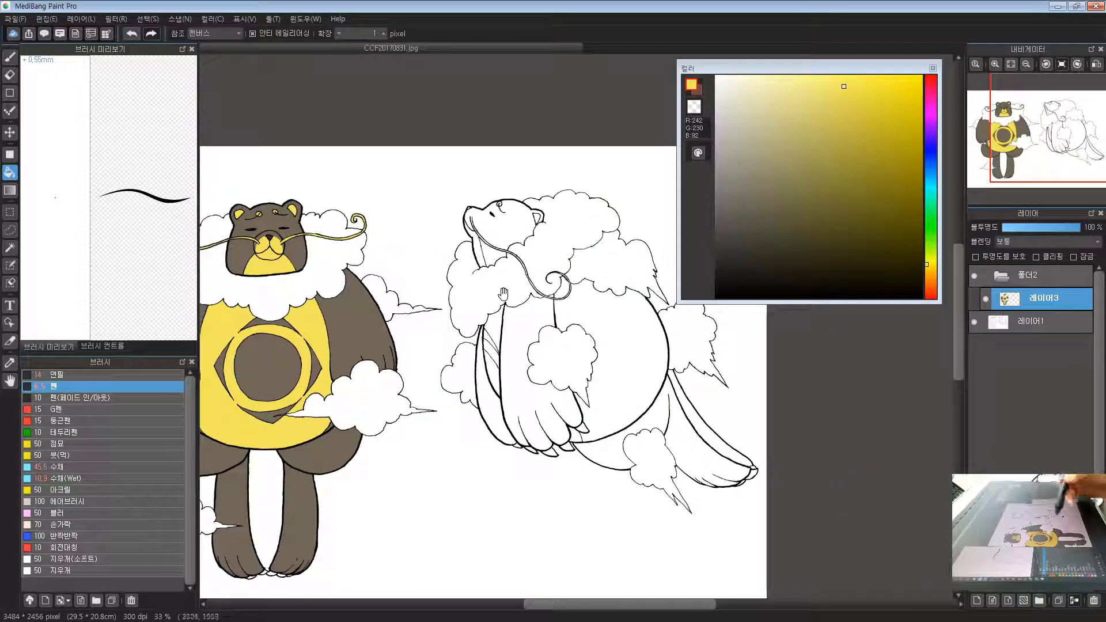
{"action": "left_click_drag", "start_coordinate": [318, 456], "coordinate": [521, 442]}
{"action": "left_click_drag", "start_coordinate": [434, 236], "coordinate": [464, 236]}
{"action": "left_click_drag", "start_coordinate": [464, 237], "coordinate": [443, 323]}
{"action": "left_click_drag", "start_coordinate": [499, 384], "coordinate": [458, 340]}
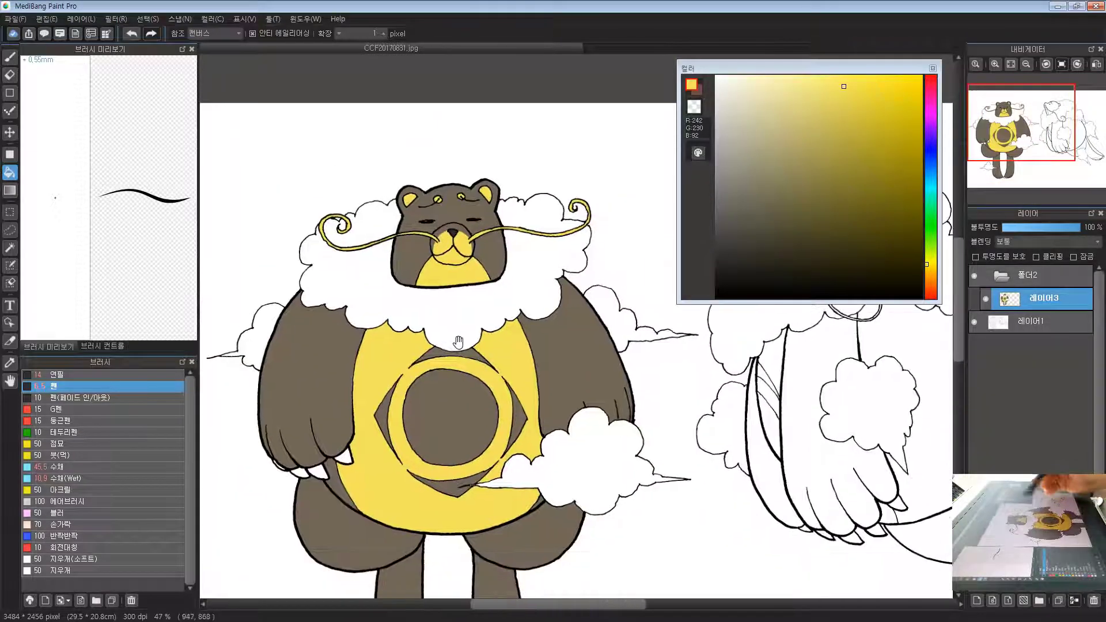
Choose a very pale blue-white (RGB 239, 248, 247) and bucket-fill the front-view bear's mane and surrounding clouds
{"action": "left_click", "coordinate": [934, 188]}
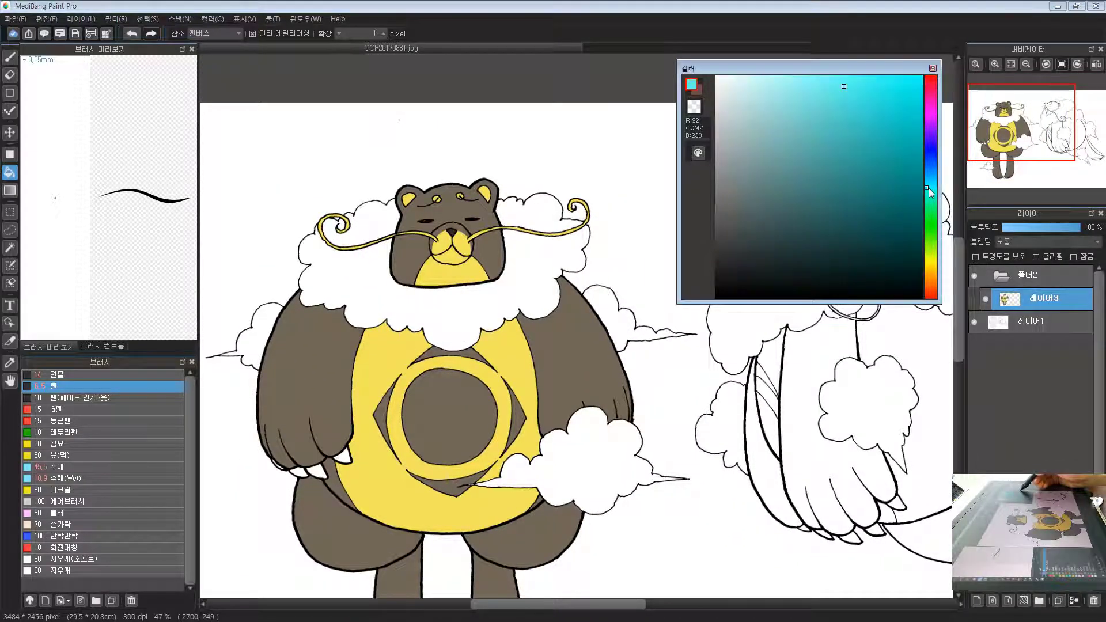
{"action": "left_click", "coordinate": [724, 80]}
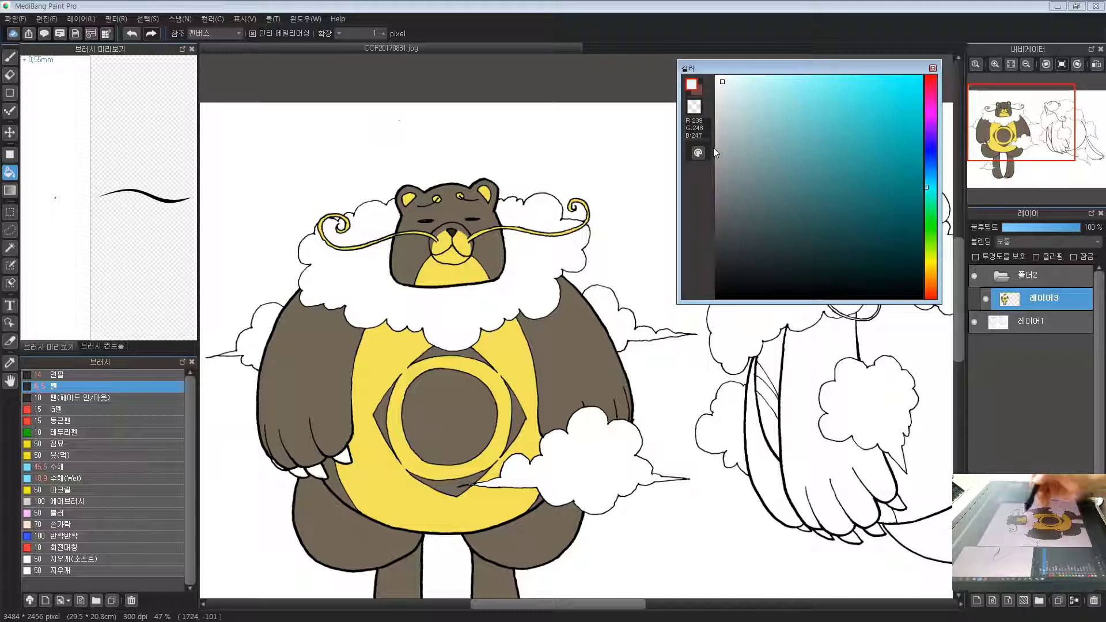
{"action": "left_click", "coordinate": [454, 287]}
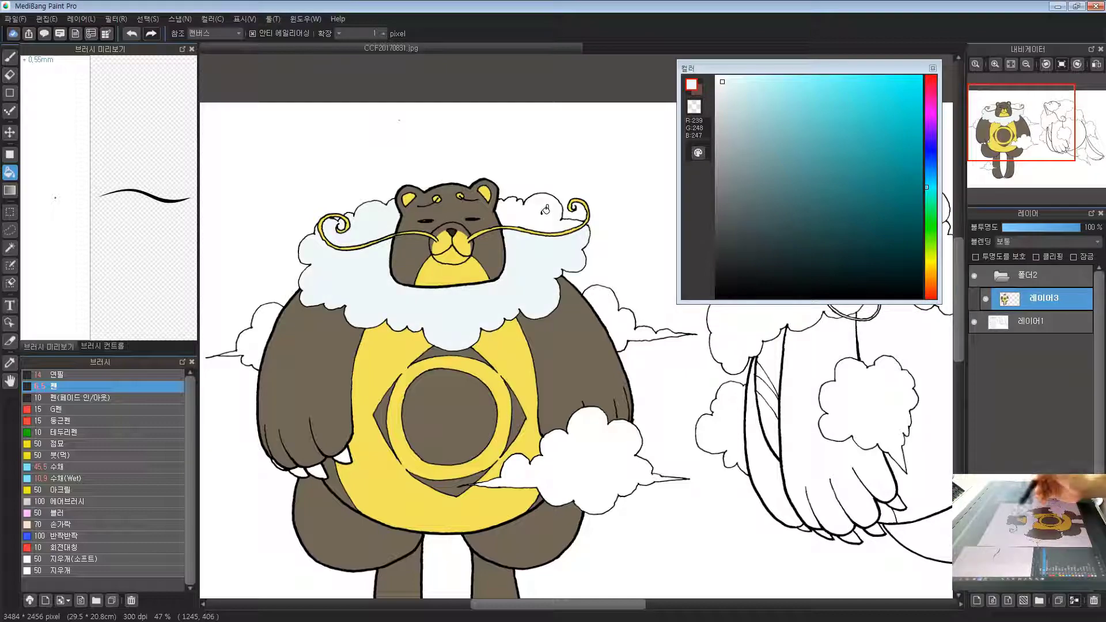
{"action": "left_click", "coordinate": [630, 322]}
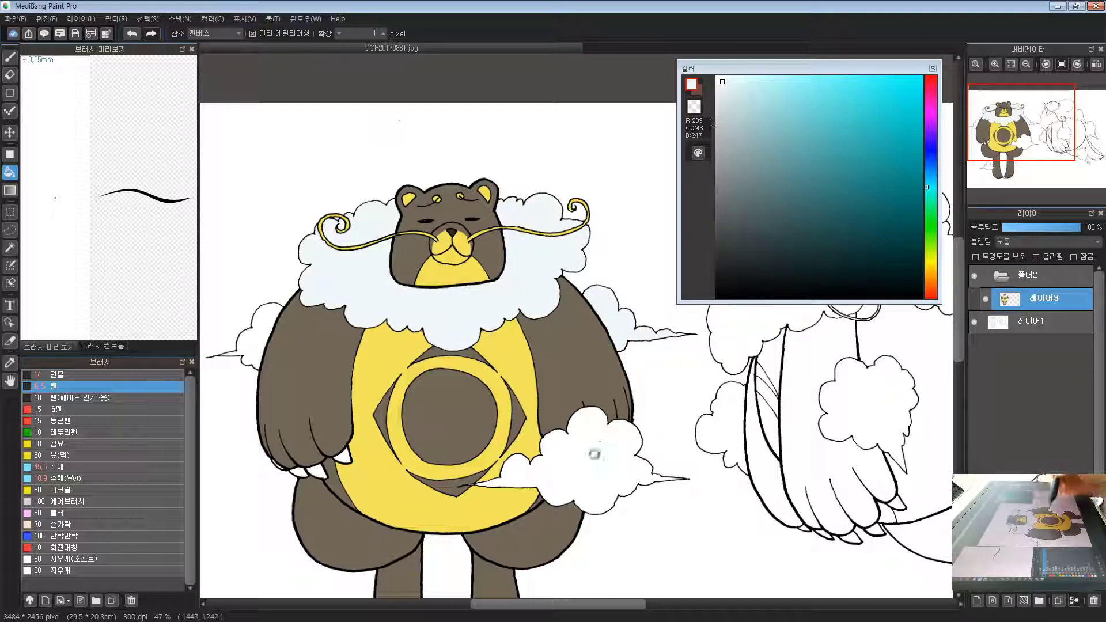
{"action": "left_click", "coordinate": [594, 455]}
{"action": "left_click_drag", "start_coordinate": [359, 464], "coordinate": [379, 358]}
{"action": "scroll", "coordinate": [475, 357], "scroll_direction": "up", "scroll_amount": 1}
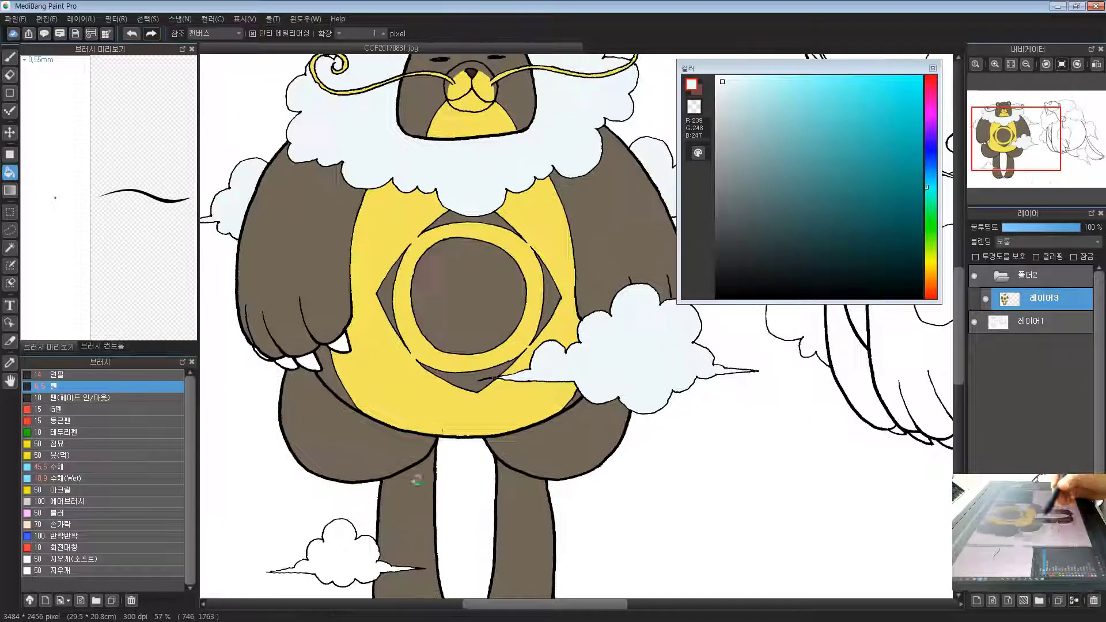
{"action": "left_click_drag", "start_coordinate": [415, 479], "coordinate": [472, 366]}
{"action": "left_click", "coordinate": [432, 444]}
Bucket-fill the claws on the front-view bear's visible paw with the pale blue-white
{"action": "scroll", "coordinate": [416, 209], "scroll_direction": "up", "scroll_amount": 2}
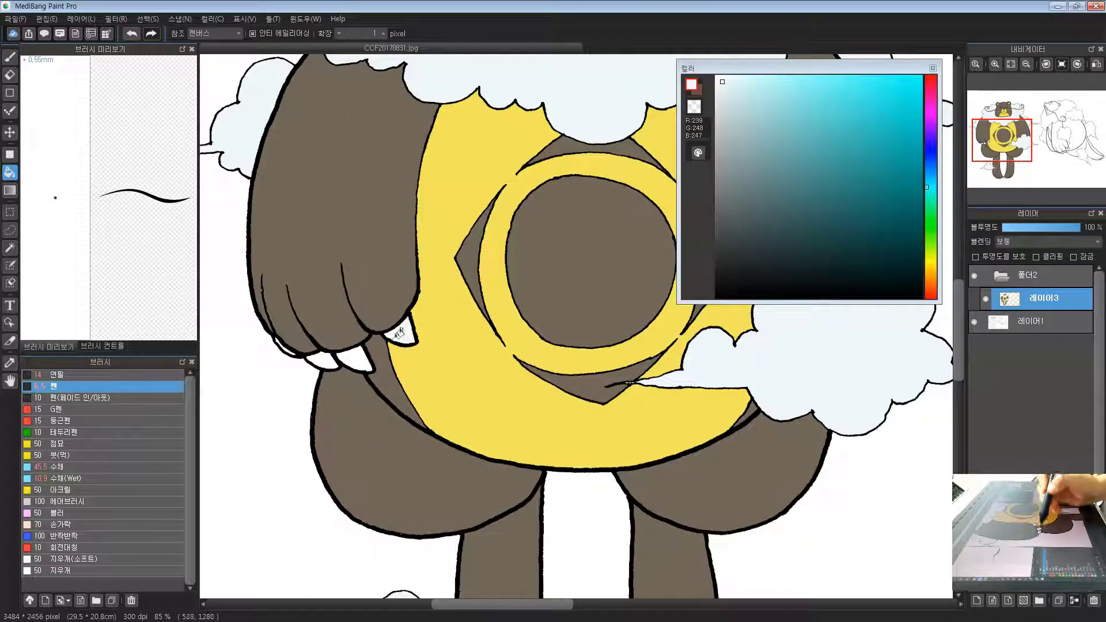
{"action": "scroll", "coordinate": [339, 352], "scroll_direction": "up", "scroll_amount": 3}
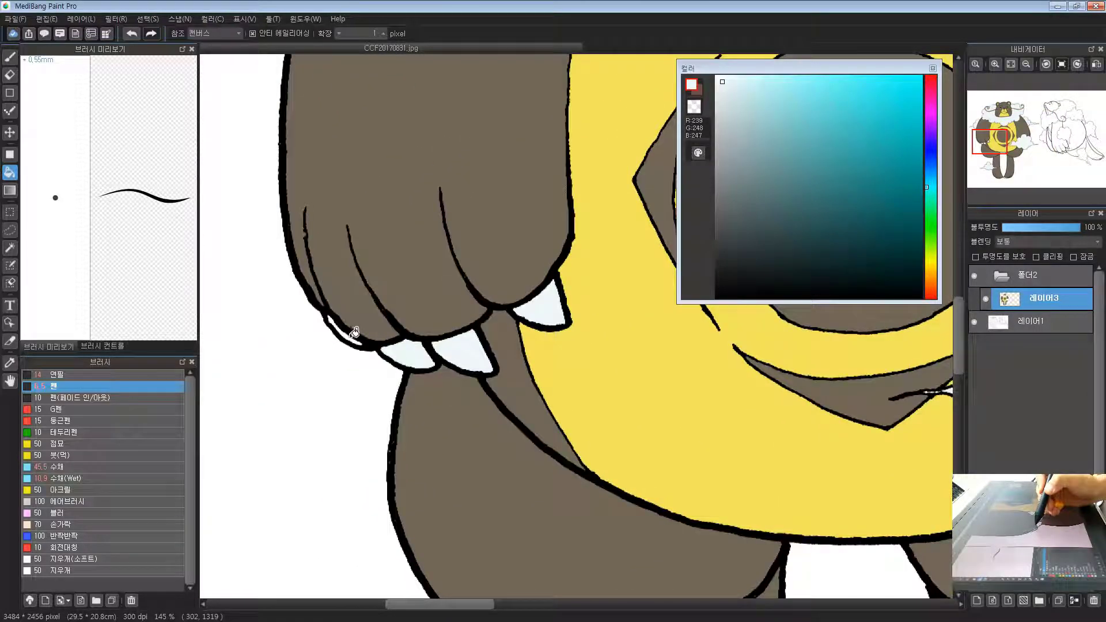
{"action": "scroll", "coordinate": [369, 323], "scroll_direction": "up", "scroll_amount": 2}
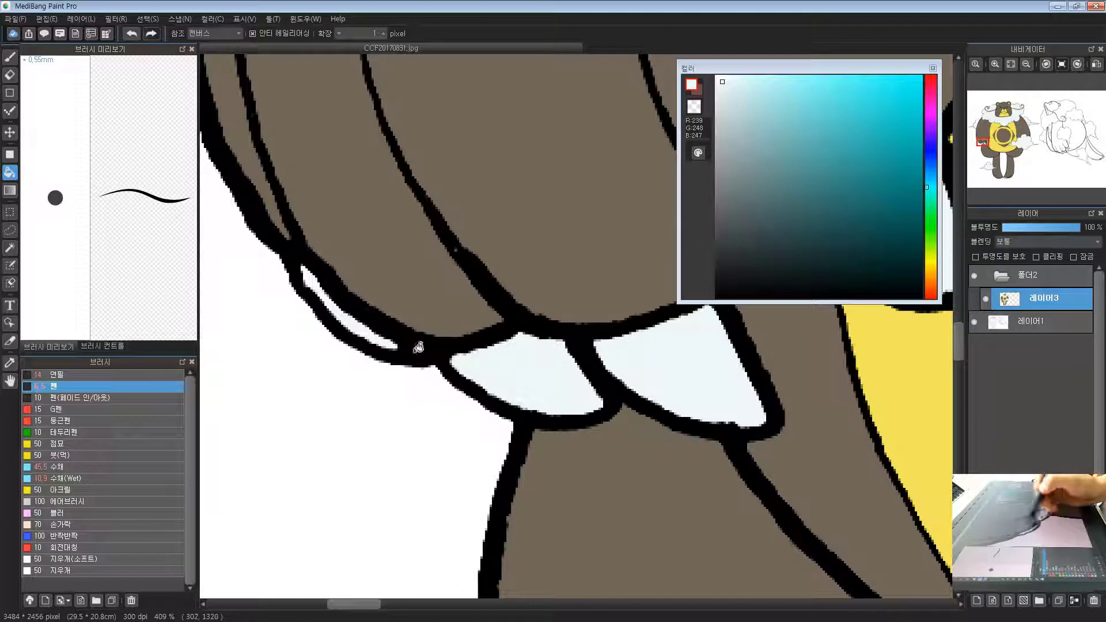
Bucket-fill the small toe claws on both feet of the front-view bear with the same pale blue-white
{"action": "scroll", "coordinate": [479, 328], "scroll_direction": "down", "scroll_amount": 4}
{"action": "left_click_drag", "start_coordinate": [728, 429], "coordinate": [452, 378]}
{"action": "left_click_drag", "start_coordinate": [509, 457], "coordinate": [479, 143]}
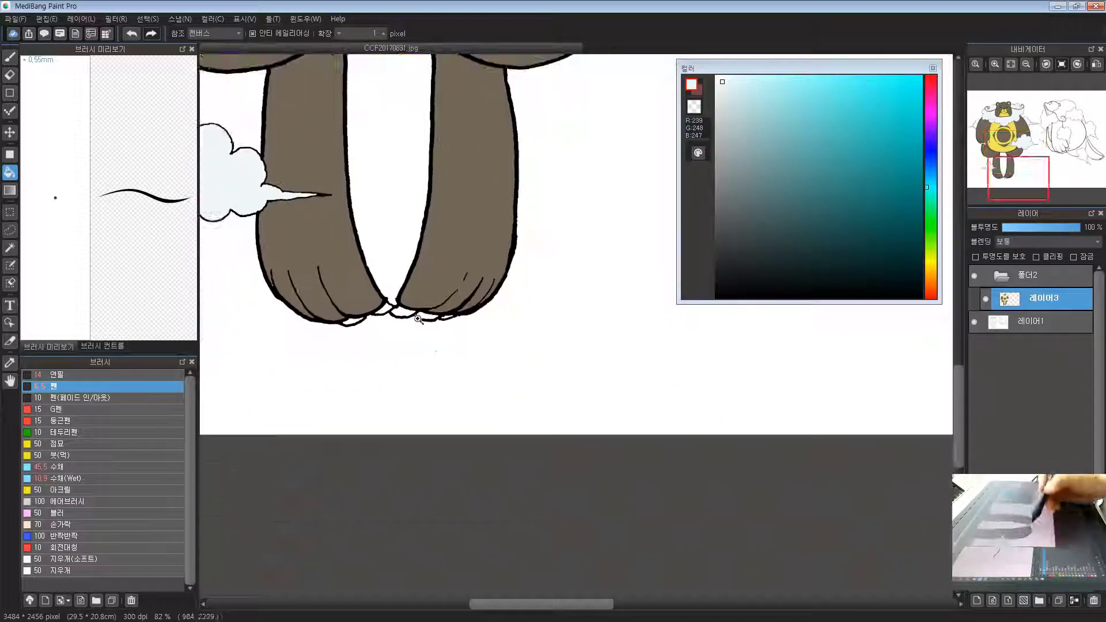
{"action": "scroll", "coordinate": [392, 323], "scroll_direction": "up", "scroll_amount": 5}
{"action": "left_click_drag", "start_coordinate": [392, 325], "coordinate": [444, 313]}
{"action": "left_click", "coordinate": [451, 306]}
{"action": "left_click", "coordinate": [415, 296]}
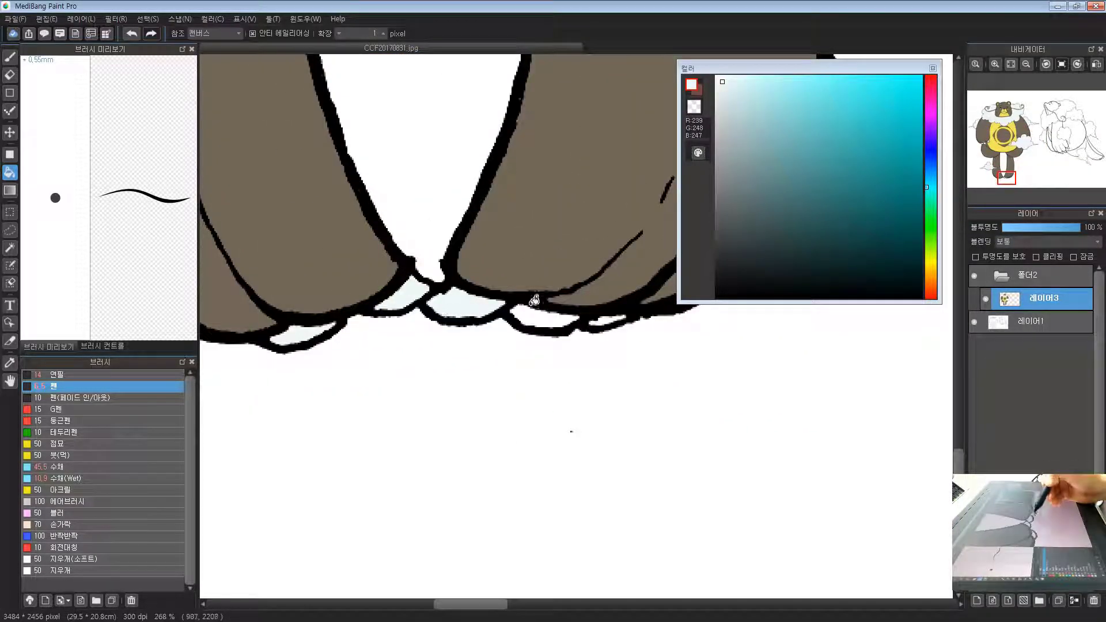
{"action": "left_click", "coordinate": [543, 314]}
Examine the pale fills on the mane, clouds and claws across the whole front-view bear
{"action": "left_click_drag", "start_coordinate": [582, 259], "coordinate": [494, 425]}
{"action": "scroll", "coordinate": [493, 415], "scroll_direction": "down", "scroll_amount": 5}
{"action": "left_click_drag", "start_coordinate": [490, 325], "coordinate": [430, 466]}
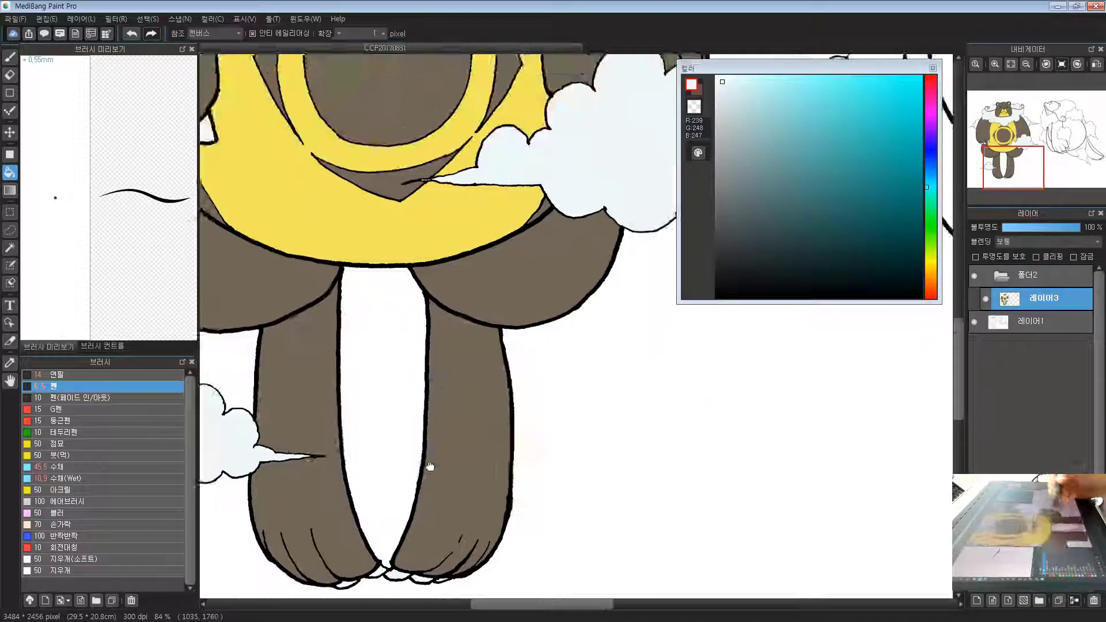
{"action": "left_click_drag", "start_coordinate": [507, 155], "coordinate": [572, 367]}
{"action": "scroll", "coordinate": [478, 397], "scroll_direction": "down", "scroll_amount": 2}
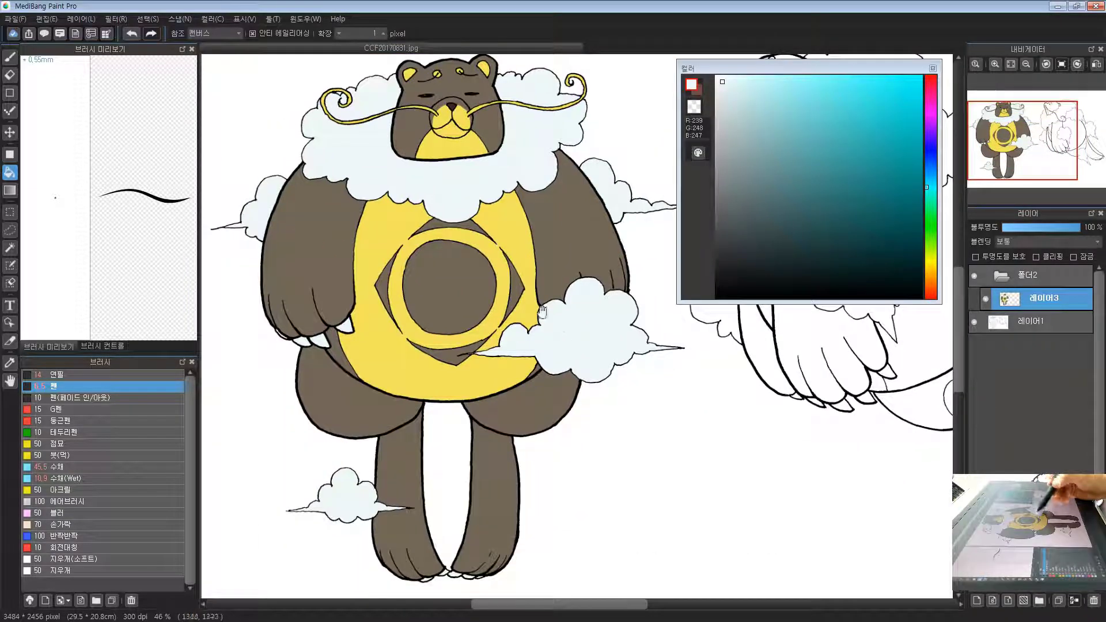
{"action": "scroll", "coordinate": [575, 323], "scroll_direction": "up", "scroll_amount": 3}
{"action": "scroll", "coordinate": [570, 364], "scroll_direction": "down", "scroll_amount": 3}
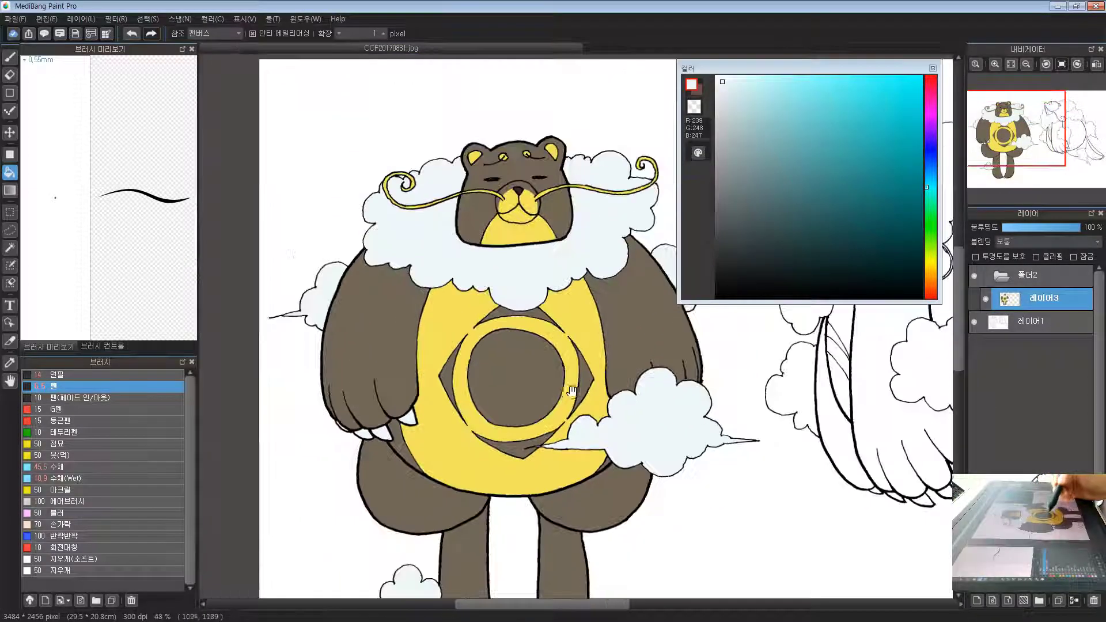
{"action": "left_click_drag", "start_coordinate": [550, 328], "coordinate": [544, 362]}
{"action": "scroll", "coordinate": [547, 297], "scroll_direction": "up", "scroll_amount": 3}
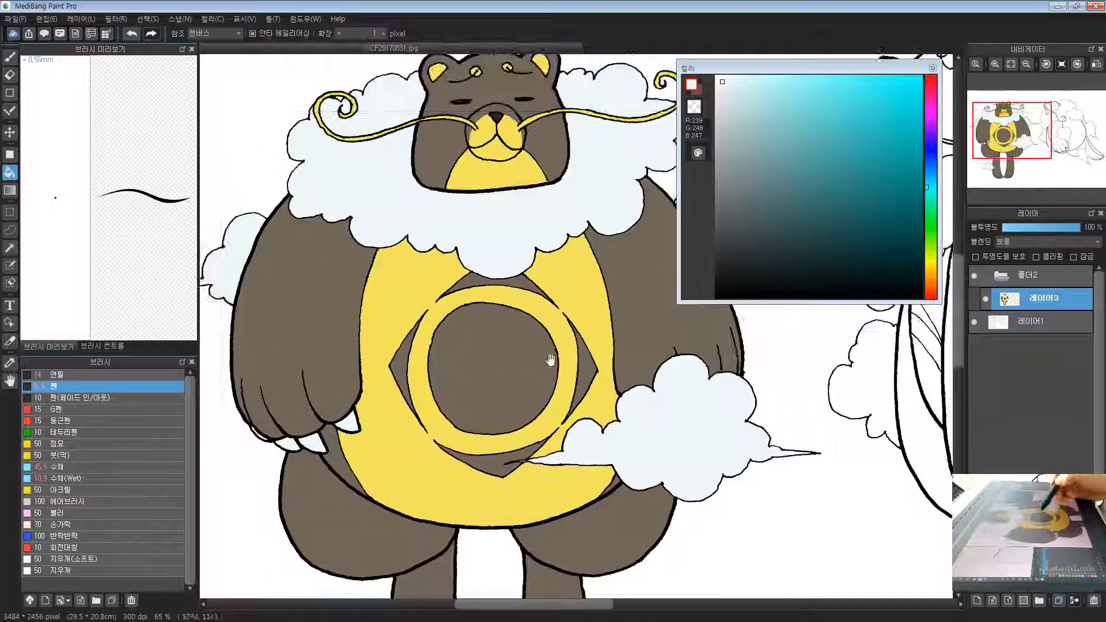
Choose a slightly darker pale grey (RGB 231, 238, 237) and refill the mane, the cloud behind the arm and the paw claws
{"action": "left_click", "coordinate": [723, 86]}
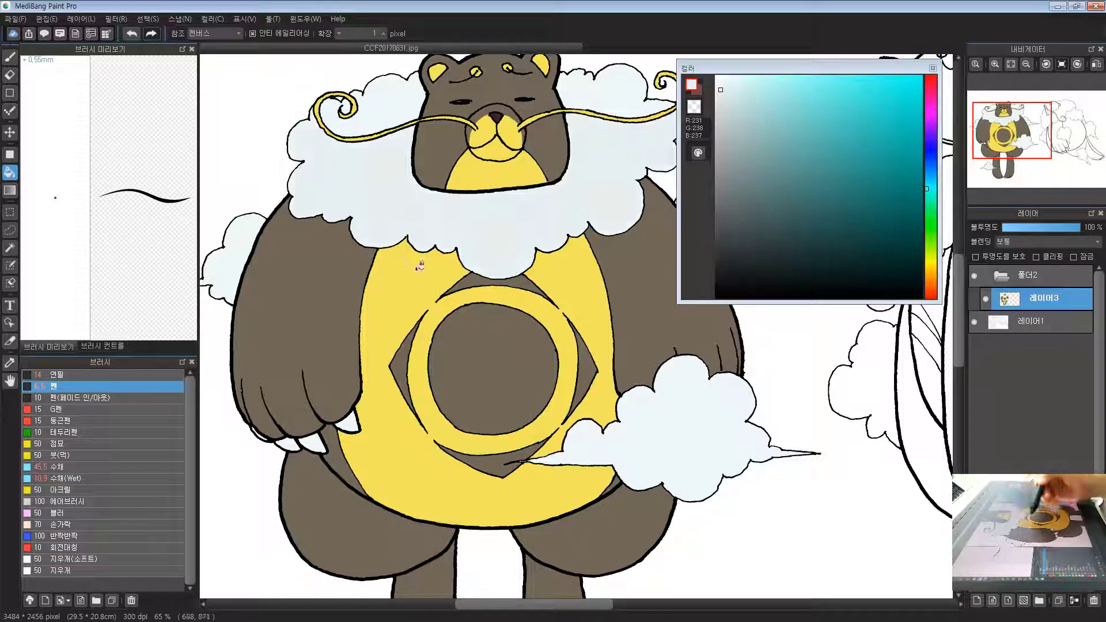
{"action": "left_click", "coordinate": [239, 247]}
{"action": "left_click_drag", "start_coordinate": [341, 396], "coordinate": [406, 340]}
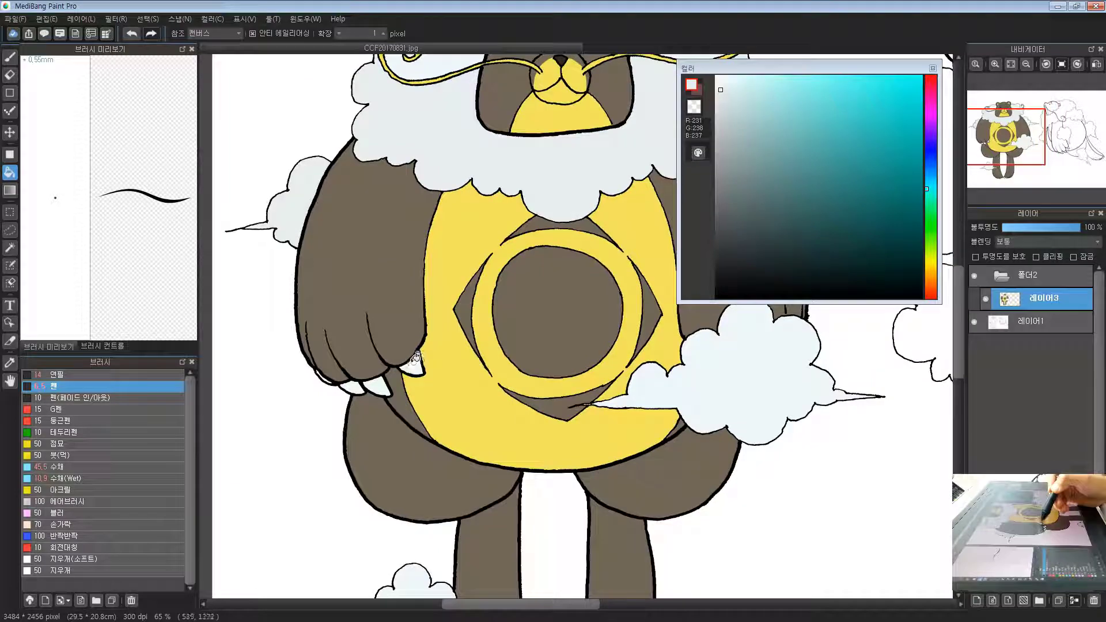
{"action": "scroll", "coordinate": [355, 383], "scroll_direction": "up", "scroll_amount": 4}
{"action": "left_click", "coordinate": [353, 378]}
{"action": "scroll", "coordinate": [353, 378], "scroll_direction": "down", "scroll_amount": 5}
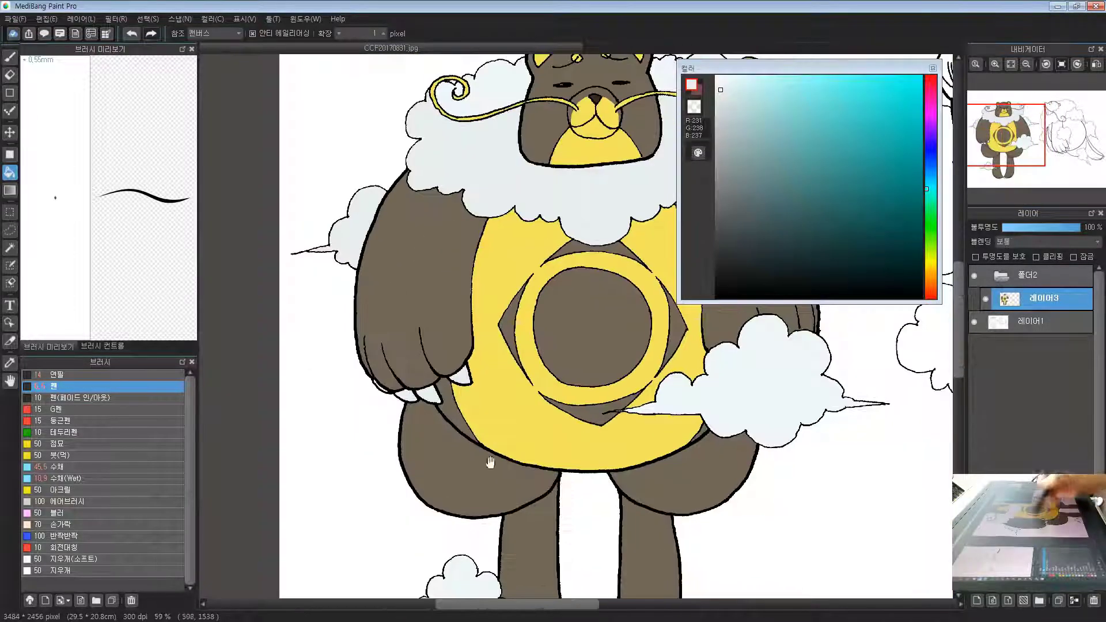
Refill the small cloud beside the leg and the toe claws with the pale grey
{"action": "left_click_drag", "start_coordinate": [489, 461], "coordinate": [392, 213]}
{"action": "left_click_drag", "start_coordinate": [415, 316], "coordinate": [501, 226]}
{"action": "scroll", "coordinate": [498, 225], "scroll_direction": "up", "scroll_amount": 2}
{"action": "left_click", "coordinate": [421, 233]}
{"action": "left_click_drag", "start_coordinate": [549, 321], "coordinate": [410, 305]}
{"action": "scroll", "coordinate": [454, 344], "scroll_direction": "up", "scroll_amount": 3}
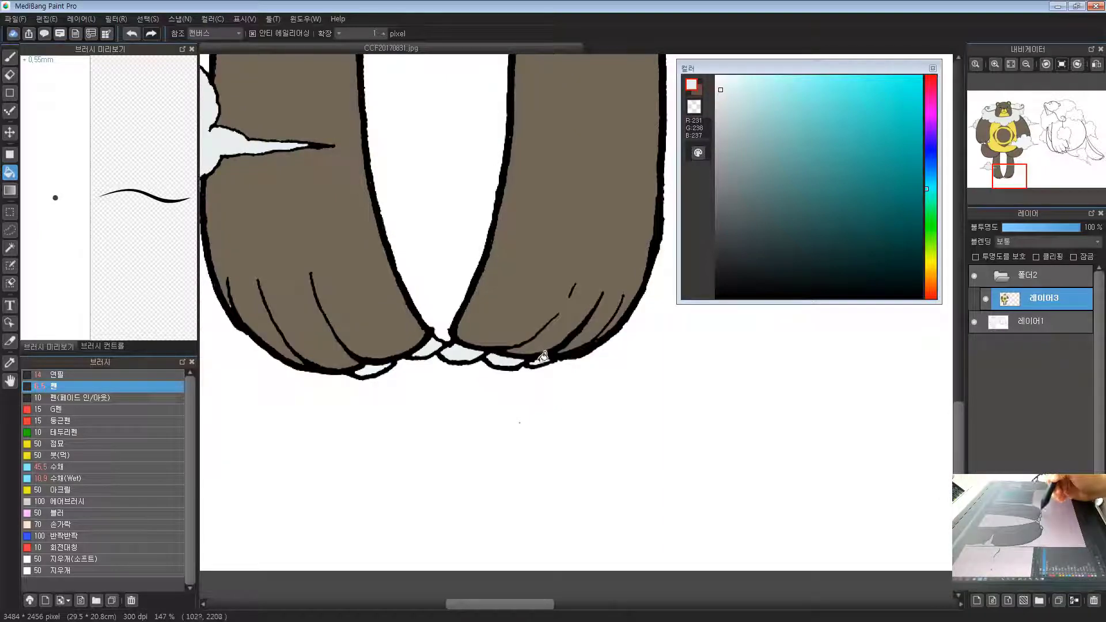
Refill the large cloud overlapping the belly of the front-view bear with the same pale grey
{"action": "left_click_drag", "start_coordinate": [463, 253], "coordinate": [343, 419]}
{"action": "scroll", "coordinate": [343, 420], "scroll_direction": "down", "scroll_amount": 3}
{"action": "left_click_drag", "start_coordinate": [549, 109], "coordinate": [501, 301]}
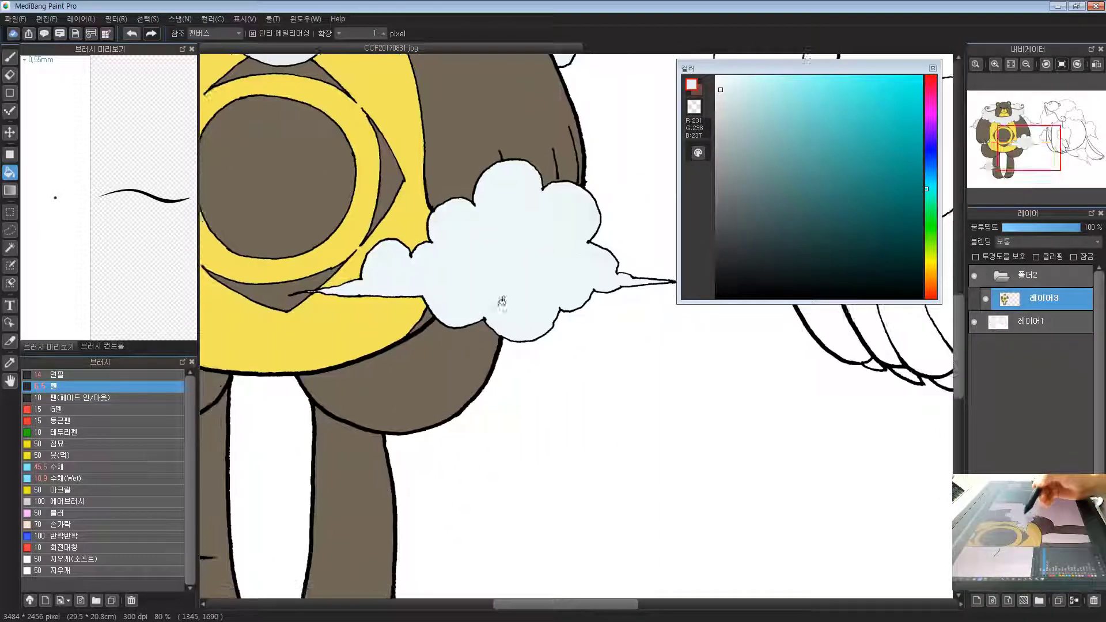
{"action": "left_click_drag", "start_coordinate": [507, 210], "coordinate": [489, 427]}
{"action": "scroll", "coordinate": [490, 426], "scroll_direction": "down", "scroll_amount": 2}
{"action": "scroll", "coordinate": [523, 252], "scroll_direction": "down", "scroll_amount": 2}
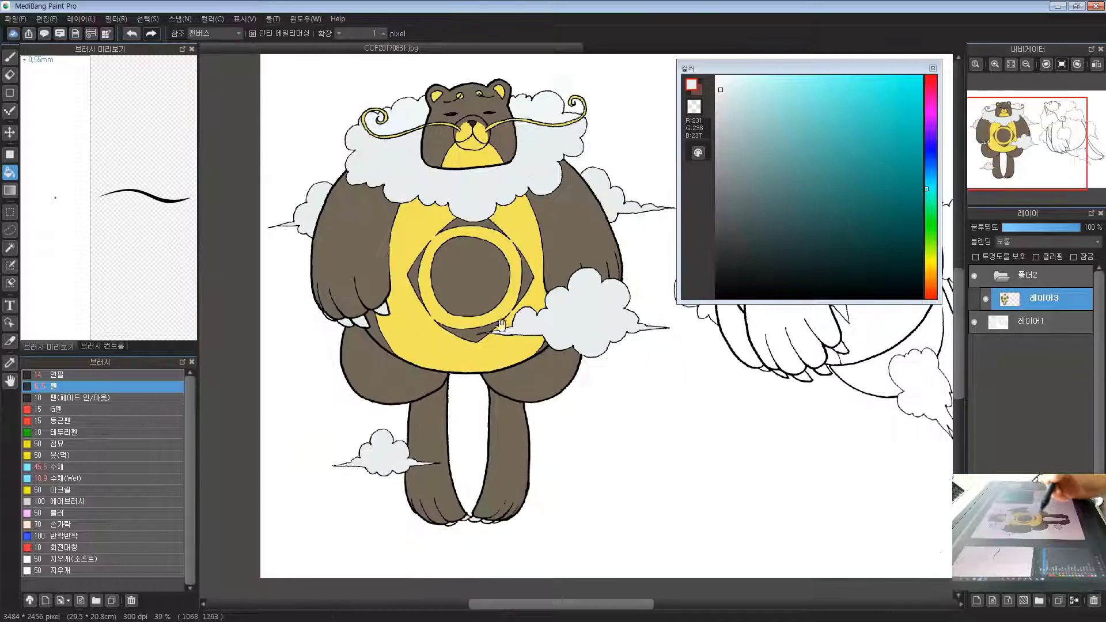
{"action": "left_click_drag", "start_coordinate": [560, 449], "coordinate": [551, 447]}
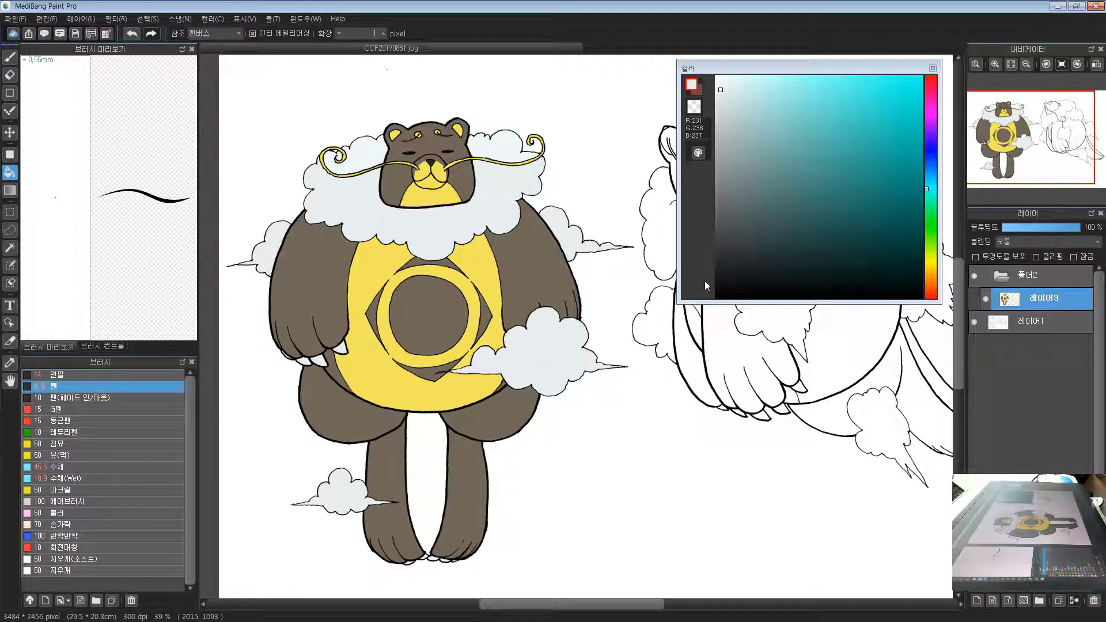
Add a new layer above the front-view colour layer inside the folder for colouring the side-view bear
{"action": "left_click_drag", "start_coordinate": [616, 295], "coordinate": [400, 351]}
{"action": "left_click_drag", "start_coordinate": [552, 289], "coordinate": [554, 285]}
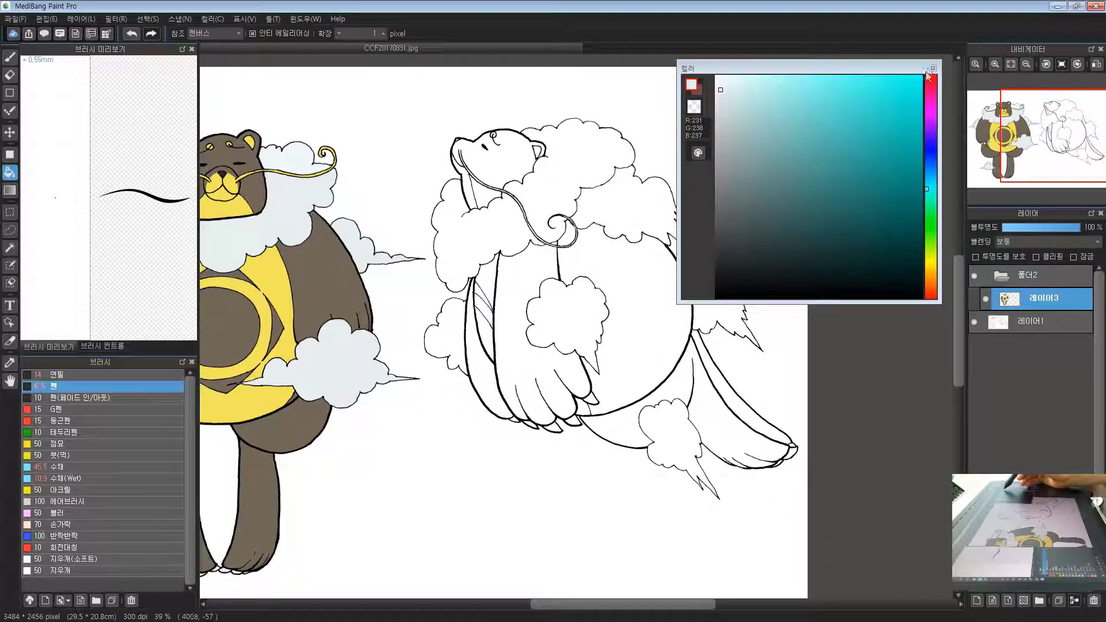
{"action": "left_click_drag", "start_coordinate": [482, 282], "coordinate": [479, 309]}
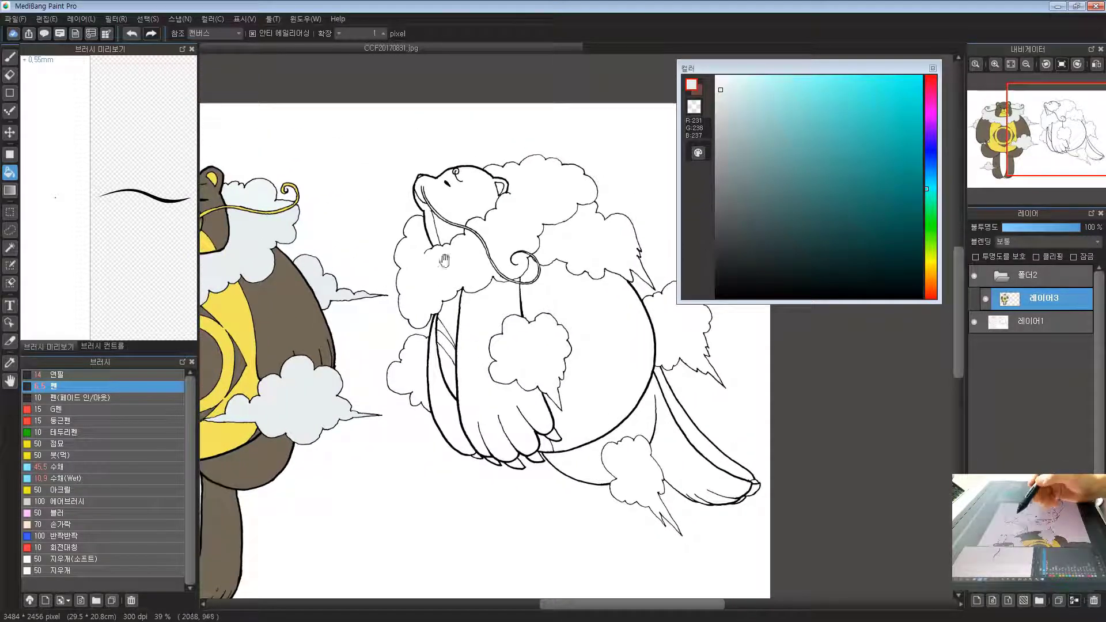
{"action": "left_click", "coordinate": [976, 601]}
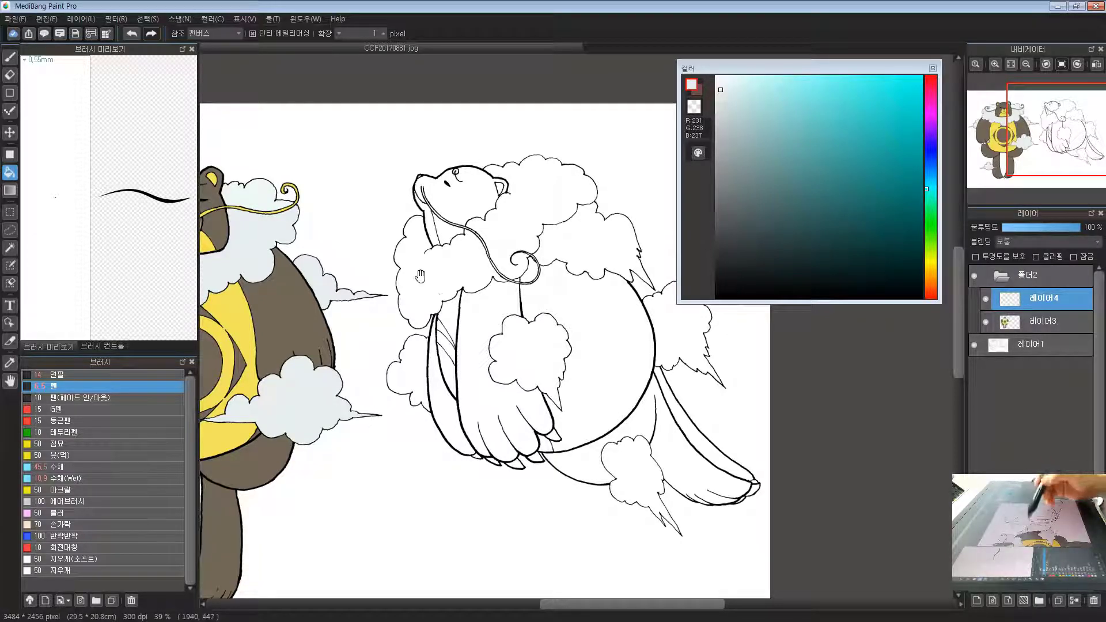
Sample the front-view bear's grey-brown (RGB 113, 104, 89) and bucket-fill the side-view bear's head and neck
{"action": "left_click_drag", "start_coordinate": [354, 251], "coordinate": [471, 232]}
{"action": "left_click", "coordinate": [324, 167]}
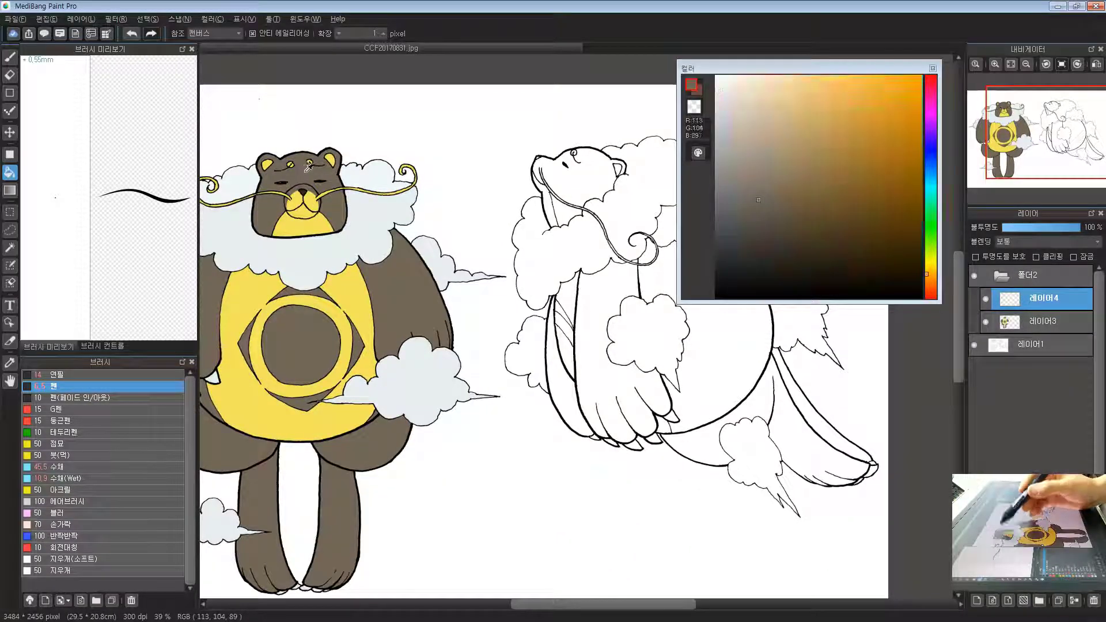
{"action": "left_click_drag", "start_coordinate": [579, 173], "coordinate": [533, 182]}
{"action": "left_click", "coordinate": [531, 179]}
{"action": "left_click", "coordinate": [522, 223]}
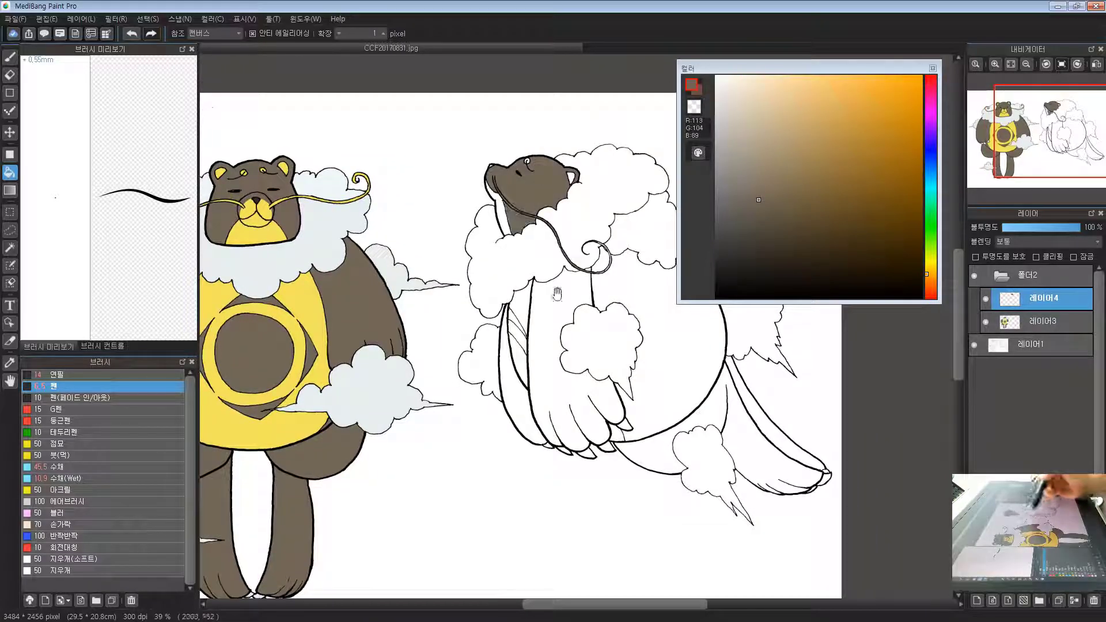
Bucket-fill the side-view bear's arms and the narrow chest sections between them with the grey-brown
{"action": "left_click_drag", "start_coordinate": [558, 295], "coordinate": [563, 227]}
{"action": "scroll", "coordinate": [563, 237], "scroll_direction": "up", "scroll_amount": 2}
{"action": "left_click", "coordinate": [548, 243]}
{"action": "left_click", "coordinate": [508, 346]}
{"action": "left_click", "coordinate": [510, 306]}
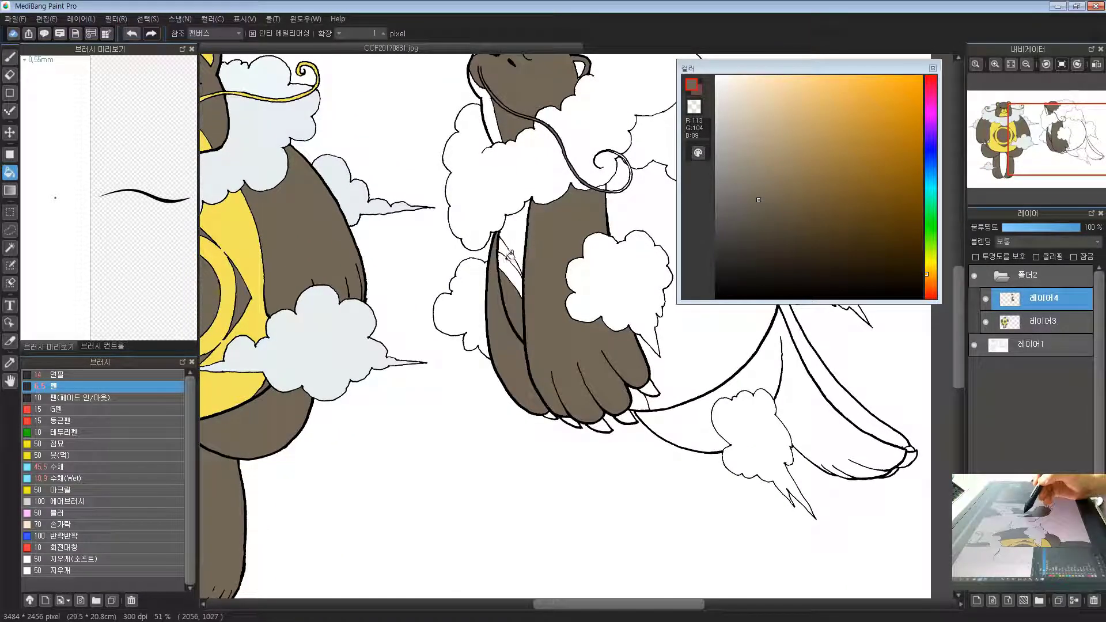
{"action": "left_click", "coordinate": [509, 256]}
Bucket-fill the side-view bear's large round body with the same grey-brown
{"action": "left_click_drag", "start_coordinate": [617, 264], "coordinate": [487, 288]}
{"action": "left_click", "coordinate": [545, 242]}
{"action": "left_click_drag", "start_coordinate": [608, 313], "coordinate": [503, 196]}
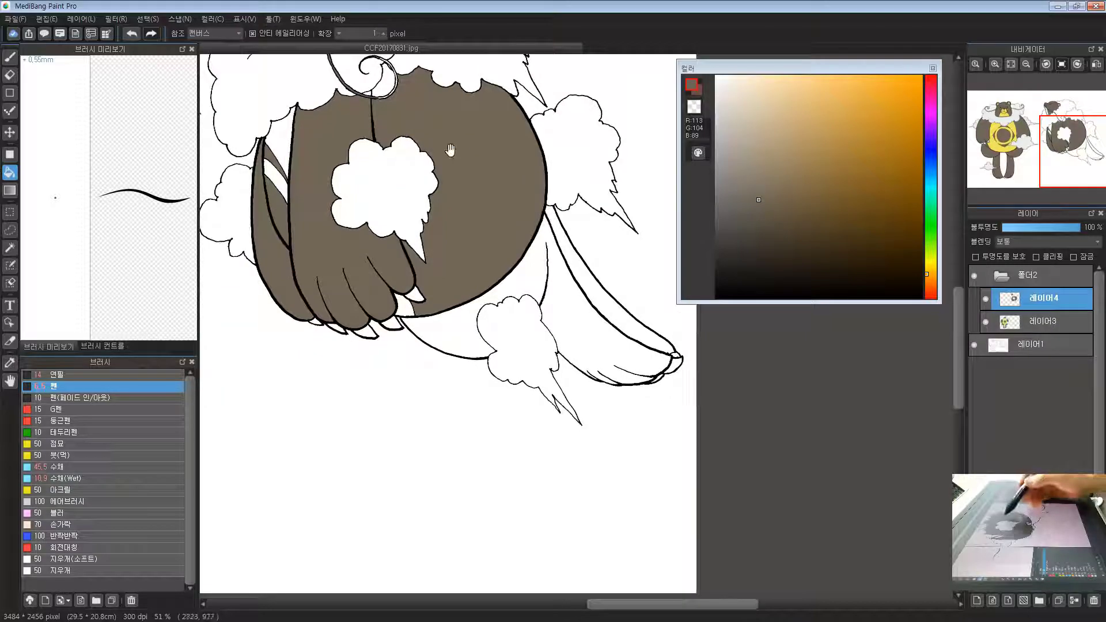
Bucket-fill the gap beside the whisker curl and the side-view bear's hind legs with the grey-brown
{"action": "left_click_drag", "start_coordinate": [417, 113], "coordinate": [435, 233]}
{"action": "left_click", "coordinate": [444, 211]}
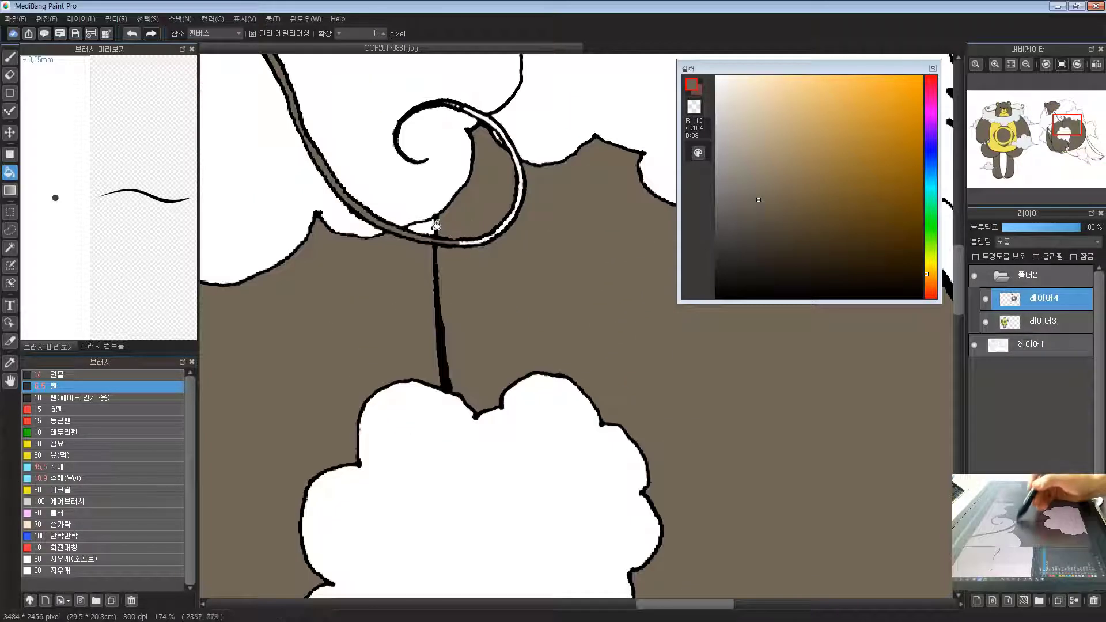
{"action": "left_click", "coordinate": [431, 226]}
{"action": "left_click_drag", "start_coordinate": [503, 197], "coordinate": [455, 199]}
{"action": "left_click_drag", "start_coordinate": [580, 328], "coordinate": [535, 182]}
{"action": "left_click", "coordinate": [547, 322]}
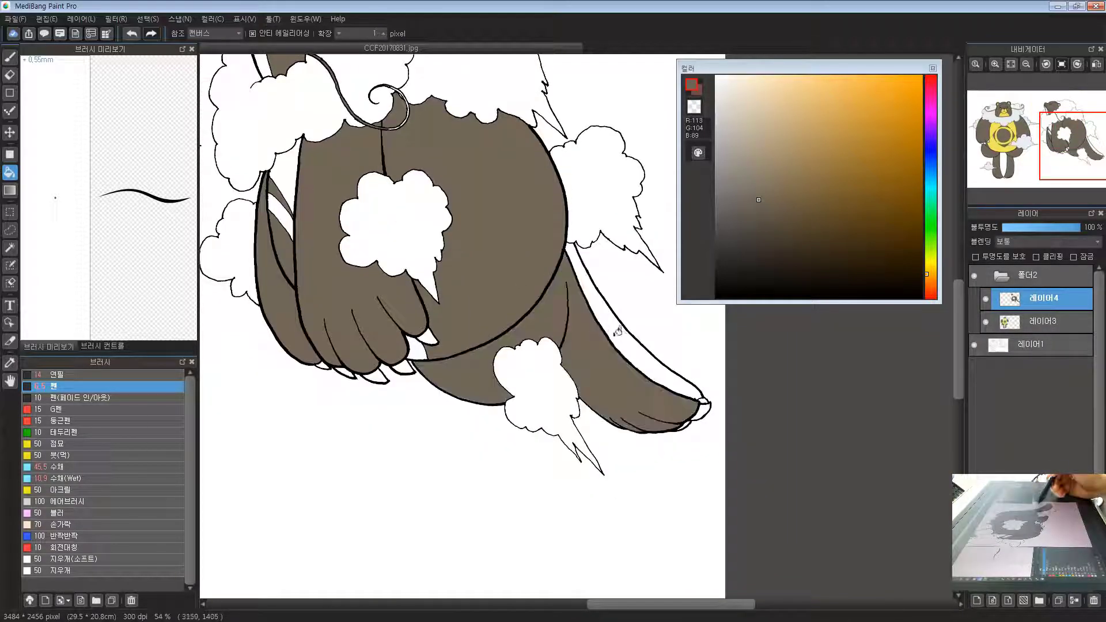
{"action": "left_click", "coordinate": [622, 328]}
Sample the front-view bear's yellow (RGB 242, 230, 92) and bucket-fill the side-view bear's chin, throat and forehead curl
{"action": "left_click_drag", "start_coordinate": [381, 298], "coordinate": [434, 360]}
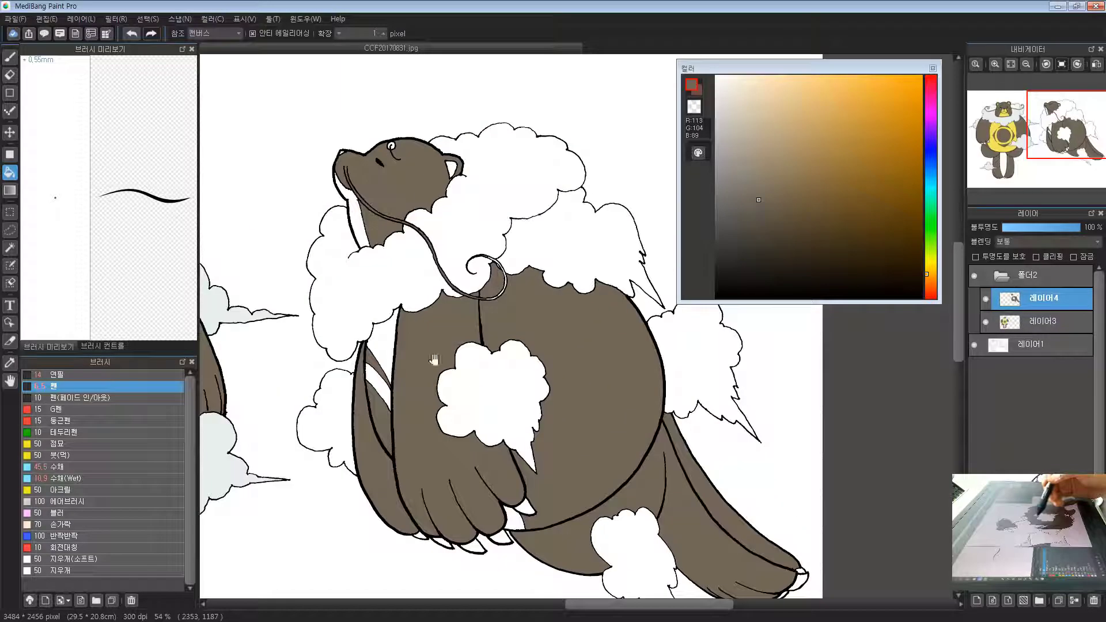
{"action": "left_click_drag", "start_coordinate": [469, 493], "coordinate": [484, 418]}
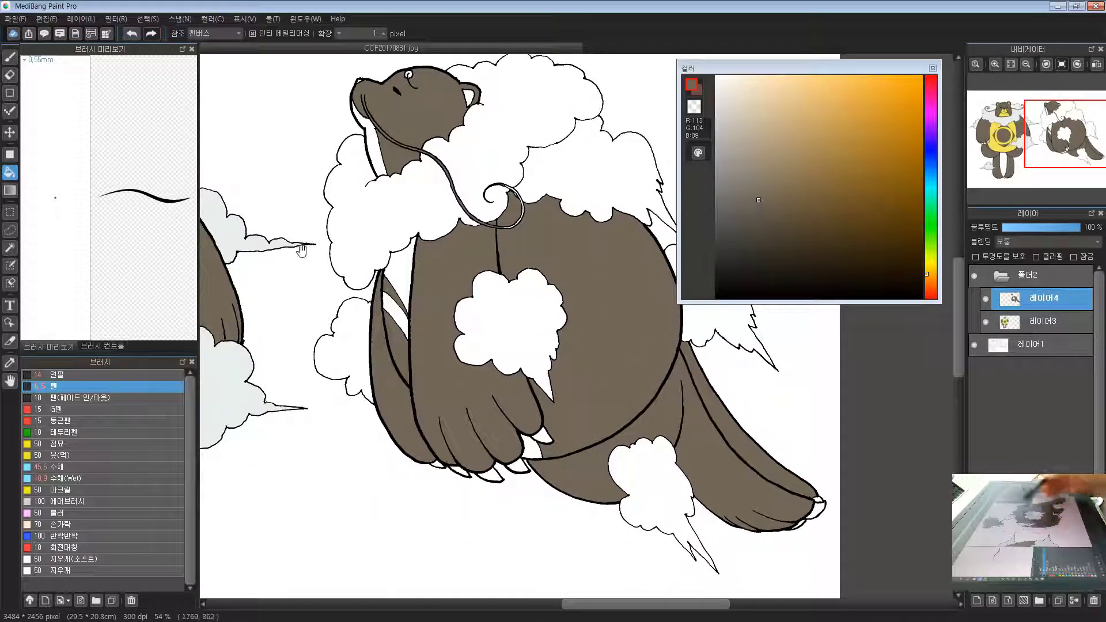
{"action": "left_click_drag", "start_coordinate": [356, 257], "coordinate": [581, 323]}
{"action": "right_click", "coordinate": [330, 296]}
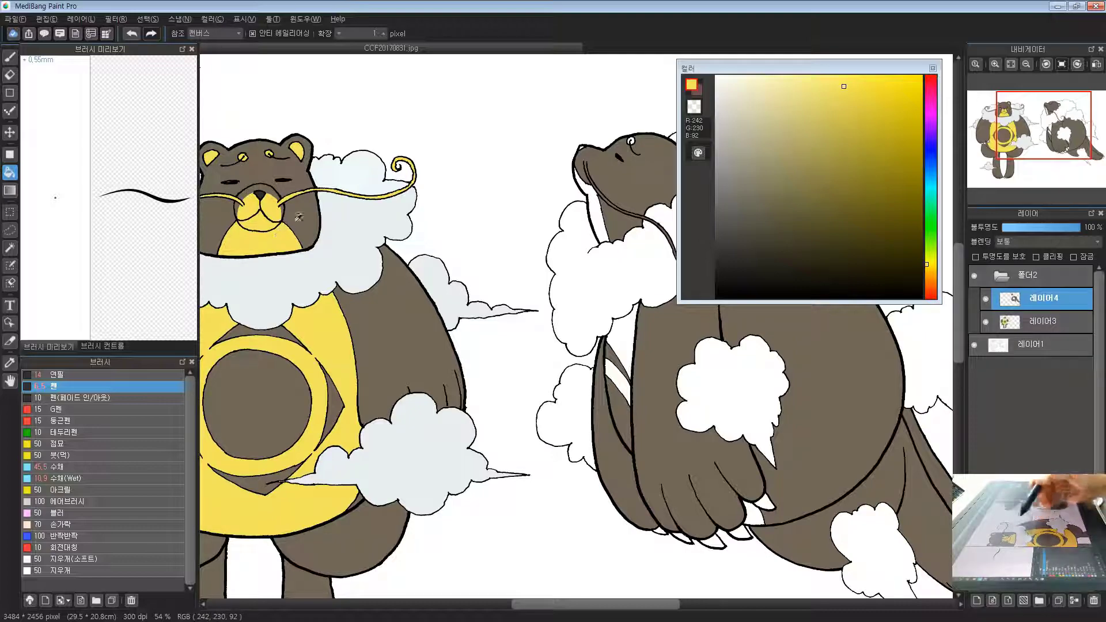
{"action": "left_click_drag", "start_coordinate": [581, 276], "coordinate": [404, 378]}
{"action": "scroll", "coordinate": [444, 292], "scroll_direction": "up", "scroll_amount": 3}
{"action": "left_click", "coordinate": [398, 296]}
{"action": "left_click_drag", "start_coordinate": [347, 297], "coordinate": [490, 307]}
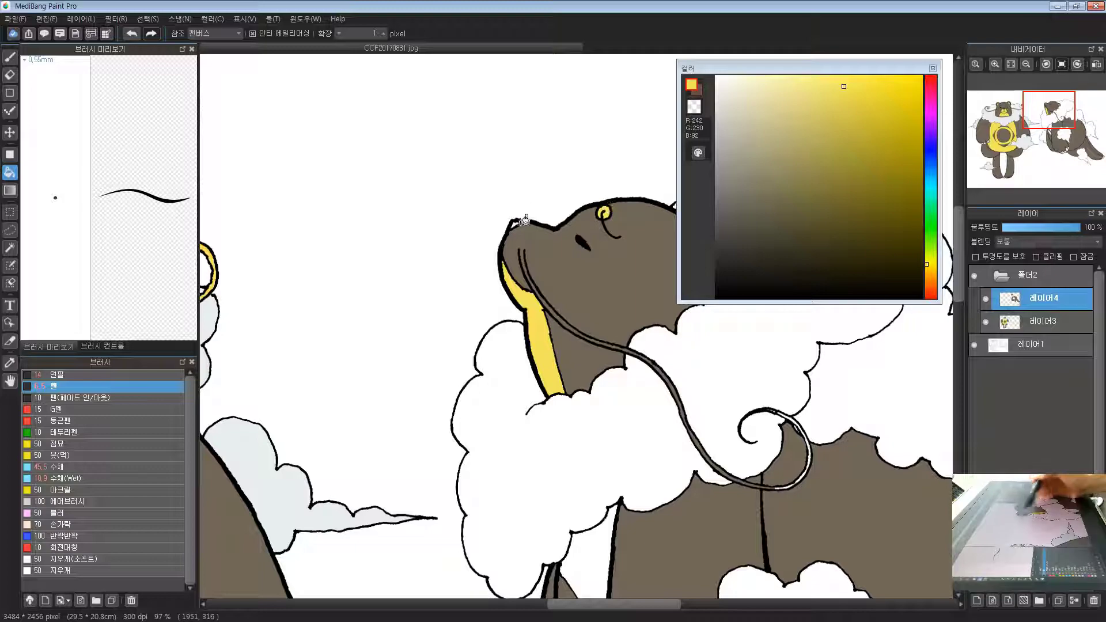
Bucket-fill the side-view bear's chest stripes and the small belly patch beside the paw with the yellow
{"action": "left_click_drag", "start_coordinate": [600, 479], "coordinate": [505, 288]}
{"action": "left_click", "coordinate": [500, 343]}
{"action": "left_click", "coordinate": [492, 401]}
{"action": "left_click_drag", "start_coordinate": [555, 499], "coordinate": [460, 274]}
{"action": "left_click_drag", "start_coordinate": [460, 275], "coordinate": [461, 314]}
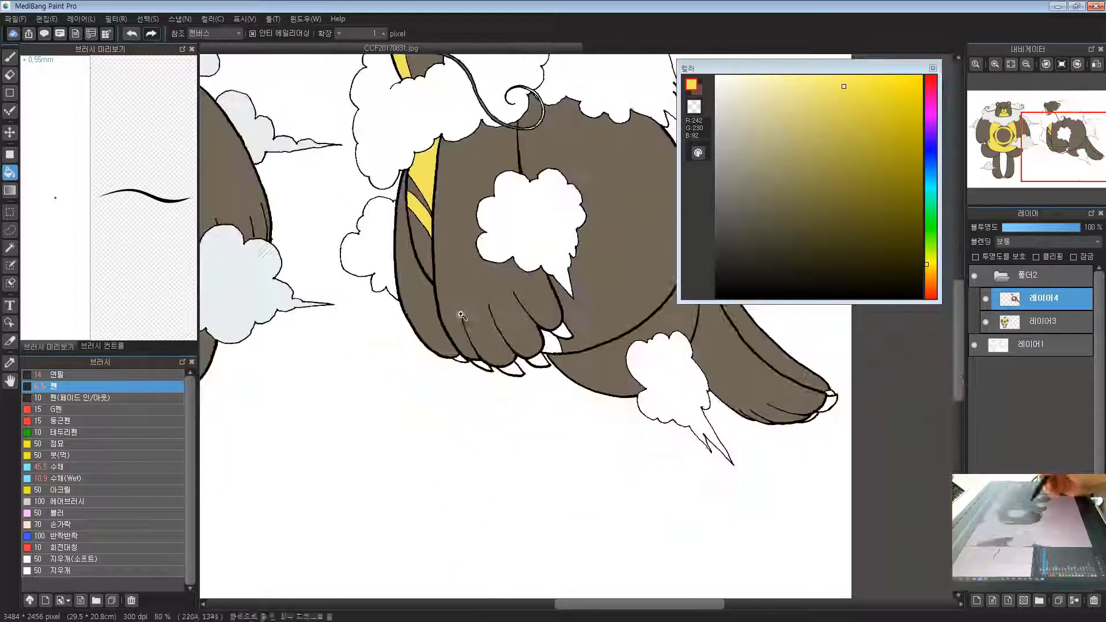
{"action": "scroll", "coordinate": [561, 345], "scroll_direction": "up", "scroll_amount": 2}
{"action": "left_click", "coordinate": [553, 341]}
Bucket-fill the inside of the side-view bear's ear with the same yellow
{"action": "left_click_drag", "start_coordinate": [592, 286], "coordinate": [442, 438]}
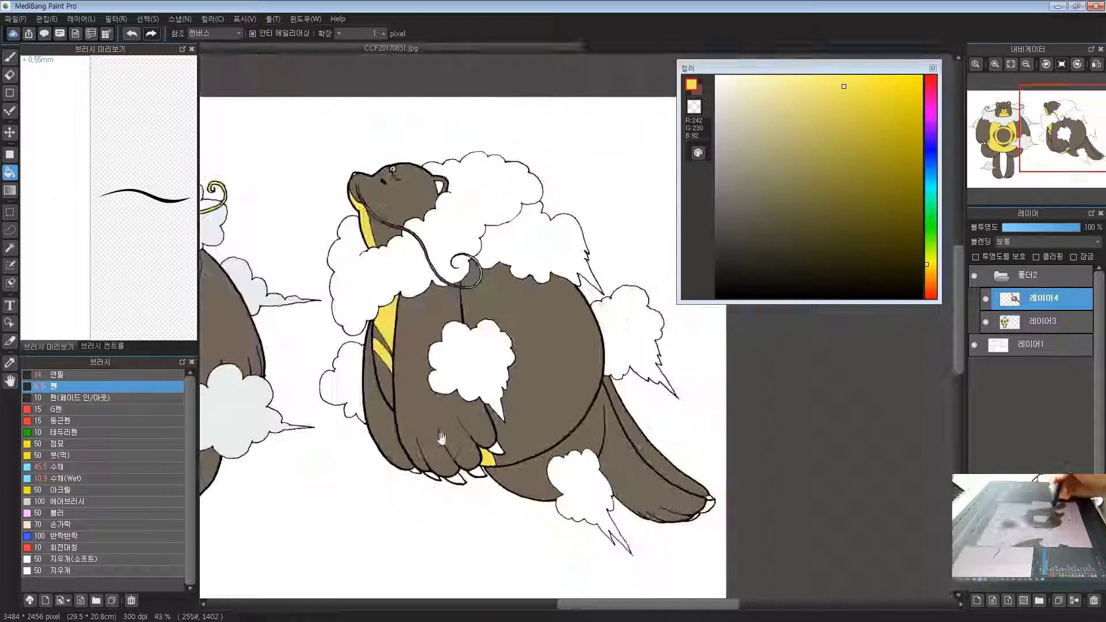
{"action": "scroll", "coordinate": [436, 214], "scroll_direction": "up", "scroll_amount": 5}
{"action": "left_click_drag", "start_coordinate": [418, 185], "coordinate": [447, 303]}
{"action": "left_click", "coordinate": [376, 177]}
{"action": "left_click", "coordinate": [496, 220]}
Sample the front-view bear's dark nose colour (RGB 52, 40, 38) and paint the side-view bear's nose tip with the brush
{"action": "left_click_drag", "start_coordinate": [664, 348], "coordinate": [944, 334]}
{"action": "left_click_drag", "start_coordinate": [323, 334], "coordinate": [390, 324]}
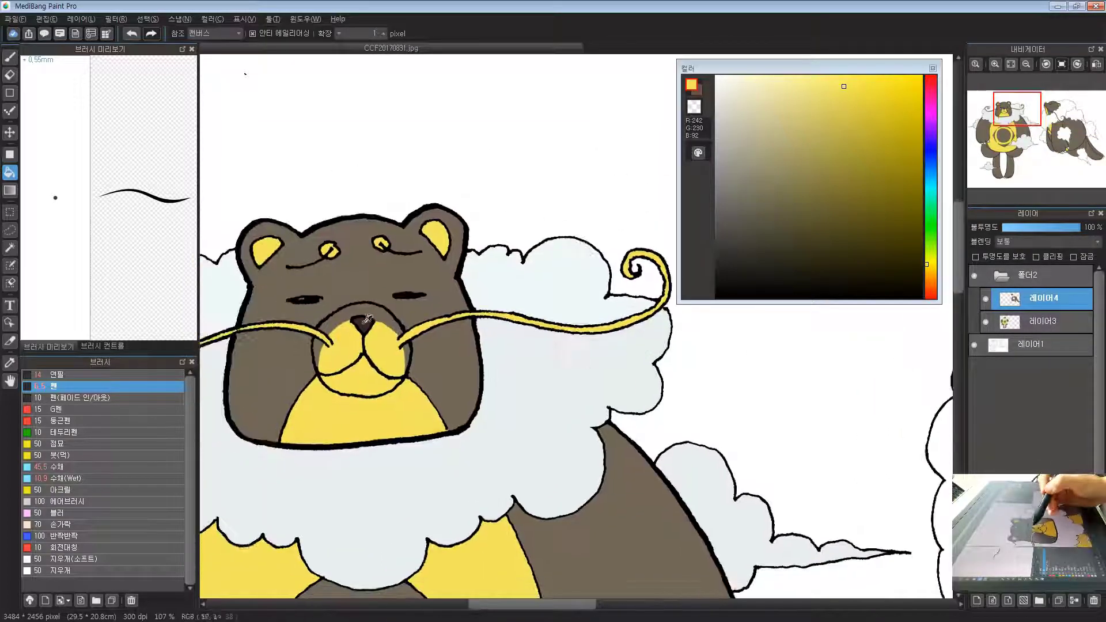
{"action": "left_click", "coordinate": [366, 322], "text": "alt"}
{"action": "left_click_drag", "start_coordinate": [486, 437], "coordinate": [358, 429]}
{"action": "left_click_drag", "start_coordinate": [945, 262], "coordinate": [436, 283]}
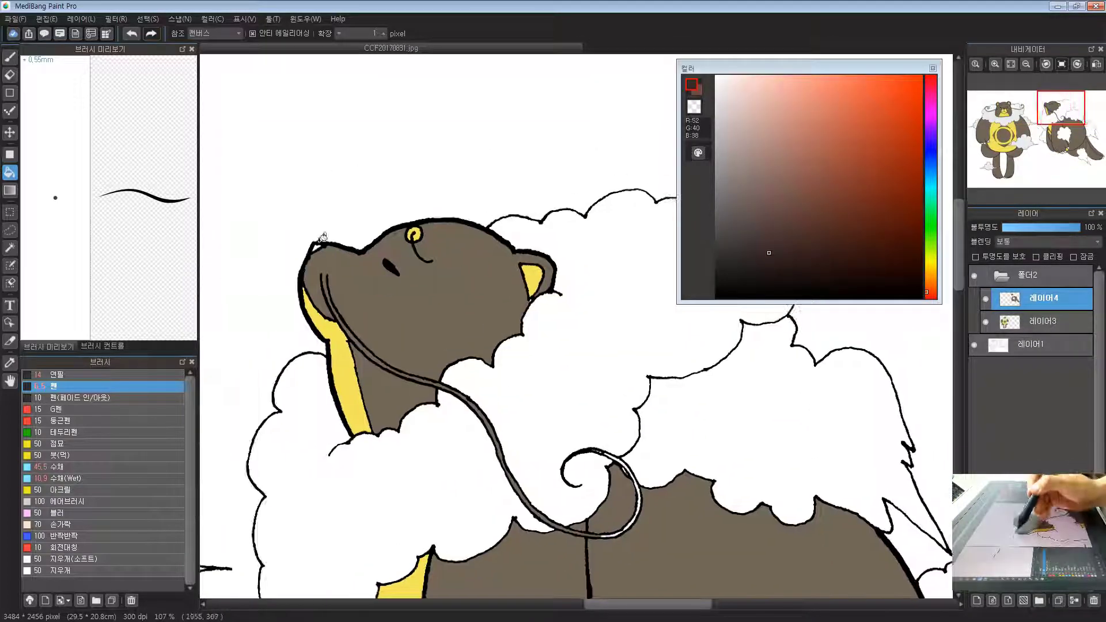
{"action": "key", "text": "b"}
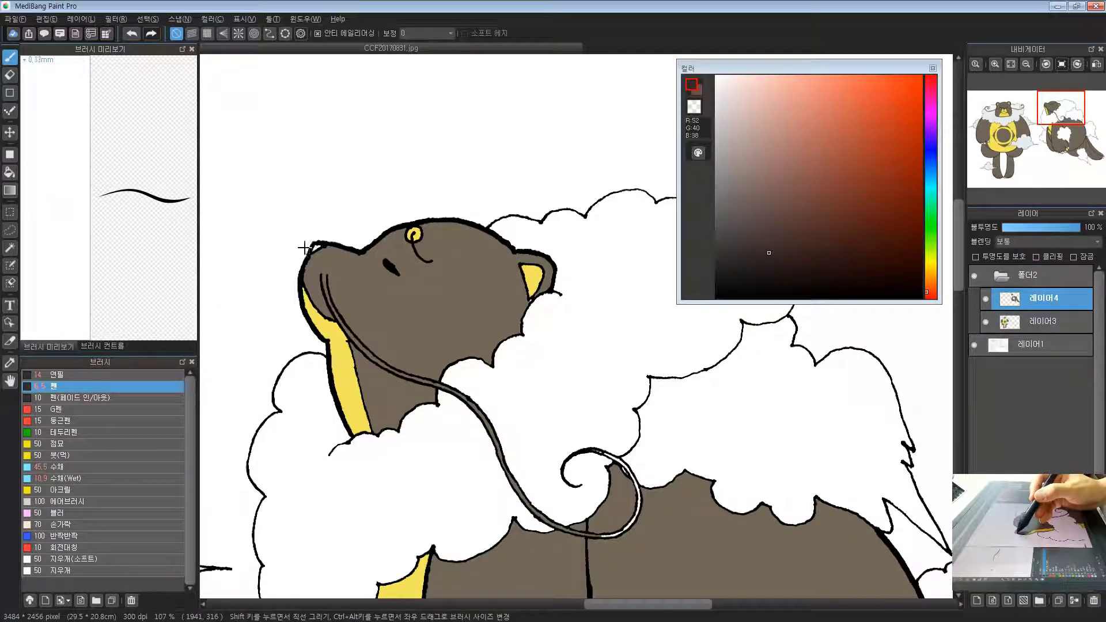
{"action": "key", "text": "bracketright"}
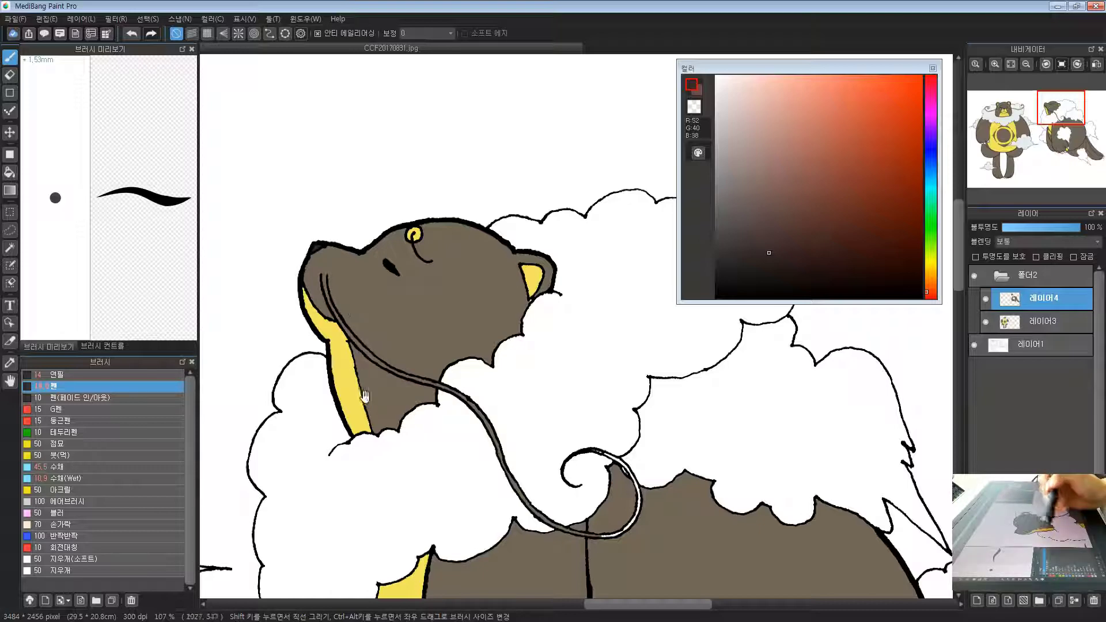
Sample the yellow and brush the boundary of the side-view bear's muzzle patch from the nose down to the chin, using the front view as reference
{"action": "left_click", "coordinate": [344, 365], "text": "alt"}
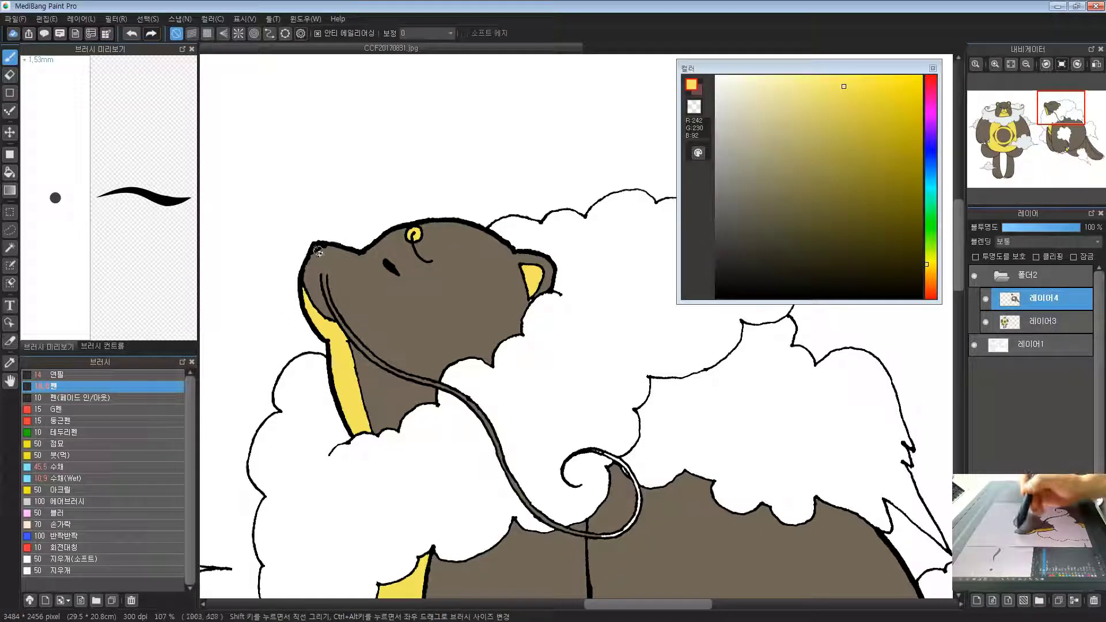
{"action": "left_click_drag", "start_coordinate": [286, 209], "coordinate": [846, 339]}
{"action": "left_click_drag", "start_coordinate": [288, 394], "coordinate": [465, 330]}
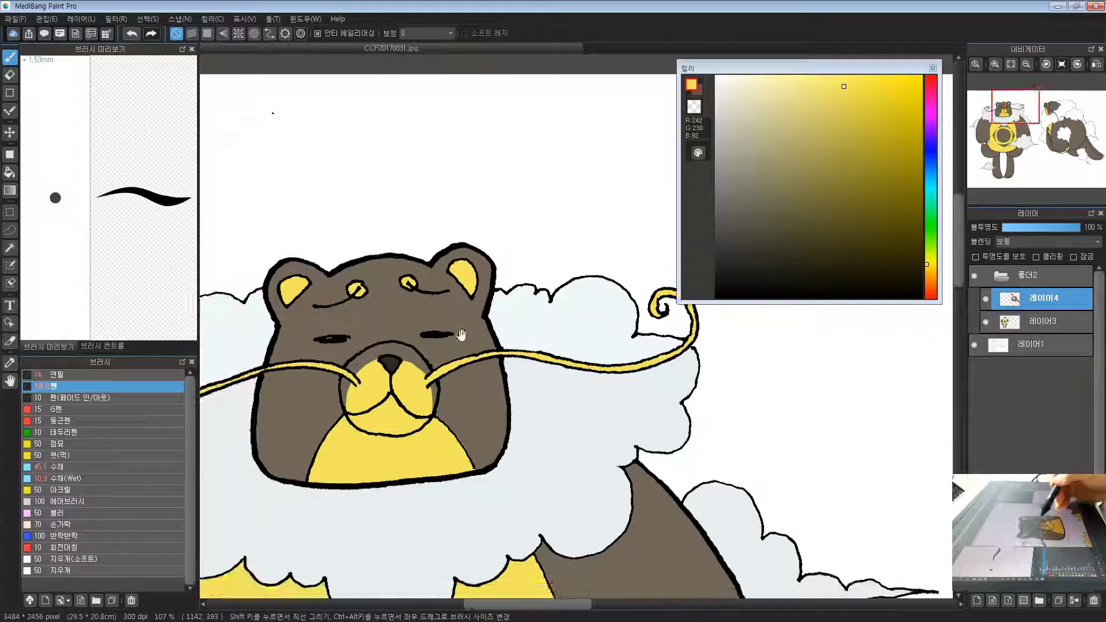
{"action": "left_click_drag", "start_coordinate": [720, 427], "coordinate": [46, 379]}
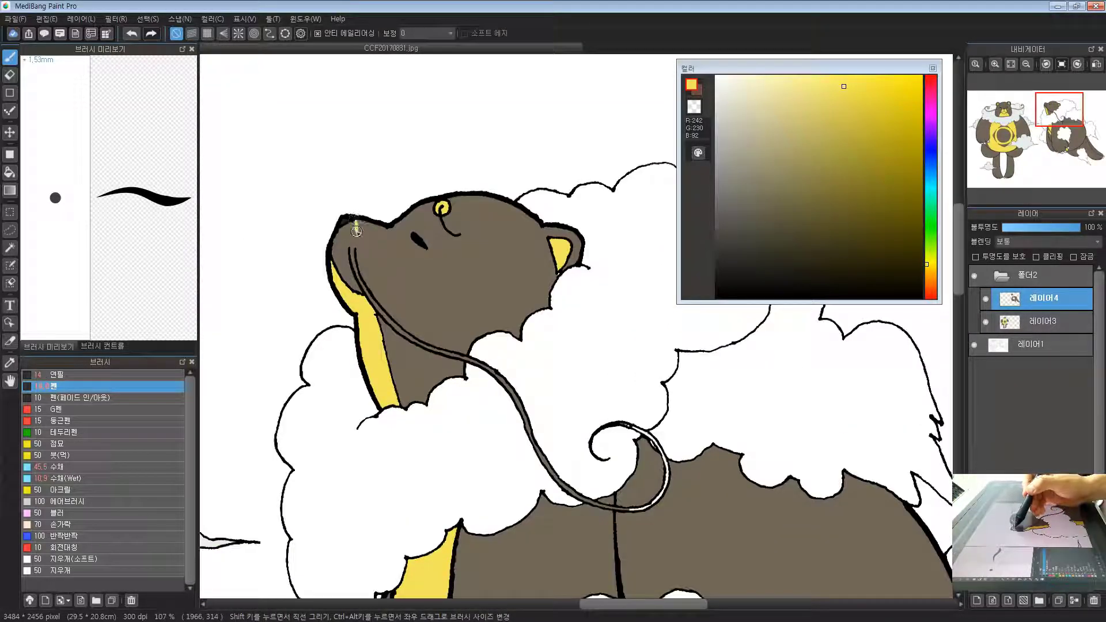
{"action": "key", "text": "ctrl+z"}
{"action": "left_click_drag", "start_coordinate": [356, 221], "coordinate": [341, 282]}
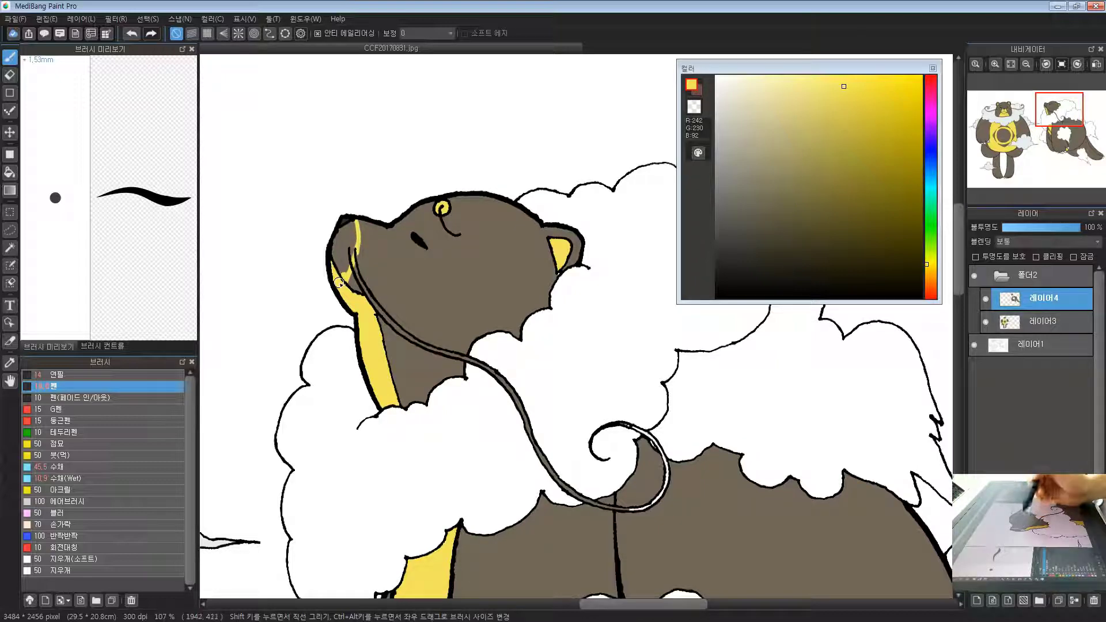
{"action": "left_click_drag", "start_coordinate": [391, 316], "coordinate": [363, 313]}
Bucket-fill the side-view bear's outlined muzzle and long whisker with the yellow
{"action": "key", "text": "g"}
{"action": "left_click", "coordinate": [322, 227]}
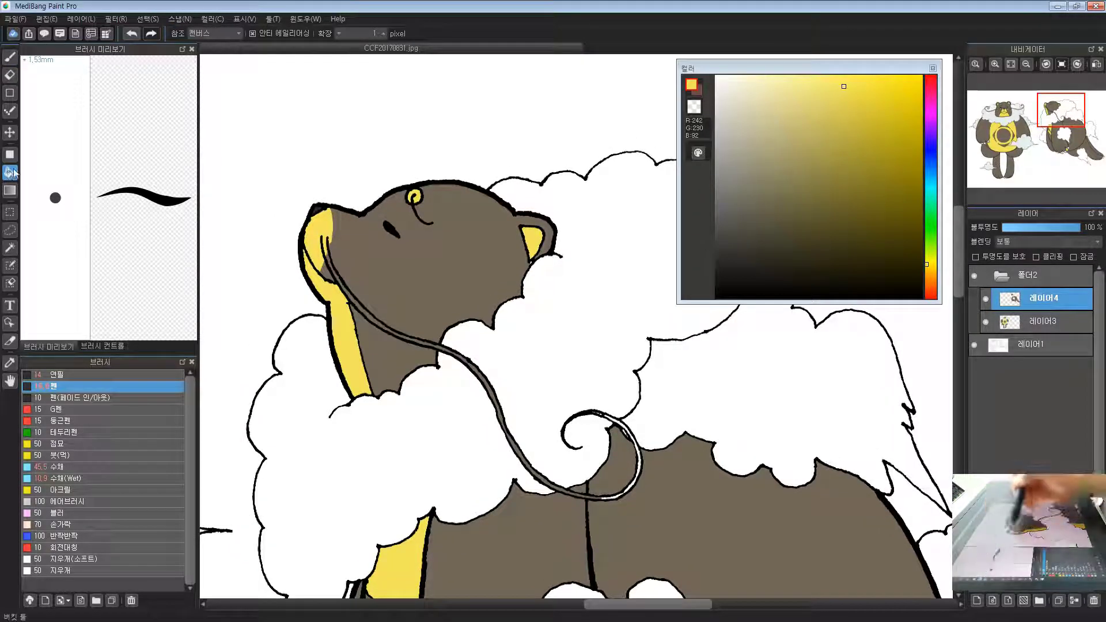
{"action": "left_click", "coordinate": [342, 274]}
{"action": "scroll", "coordinate": [592, 408], "scroll_direction": "up", "scroll_amount": 5}
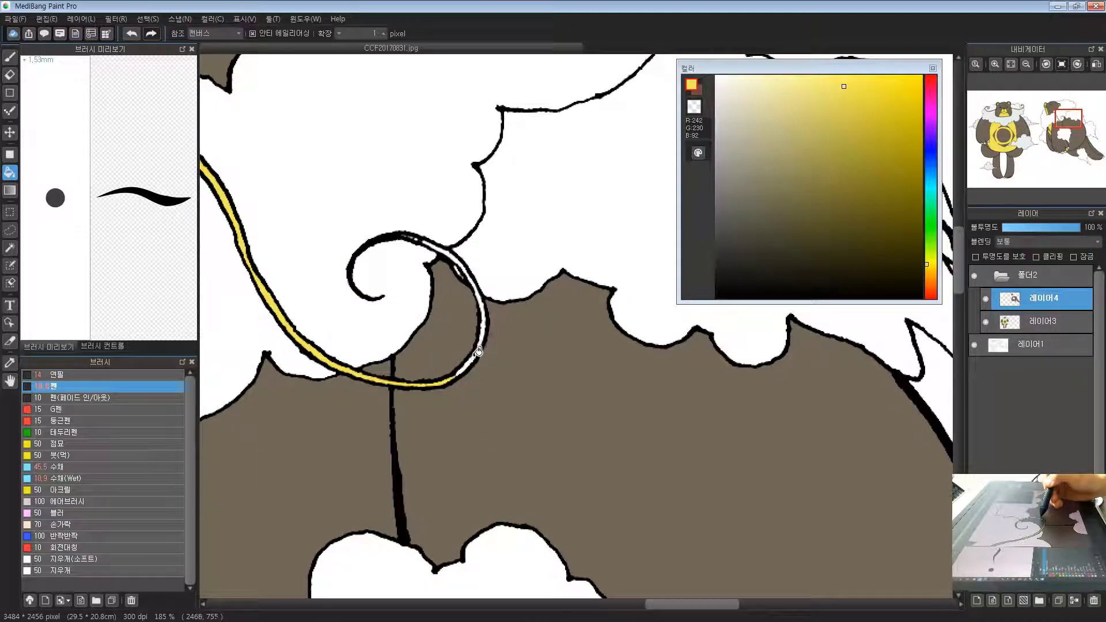
{"action": "left_click", "coordinate": [479, 337]}
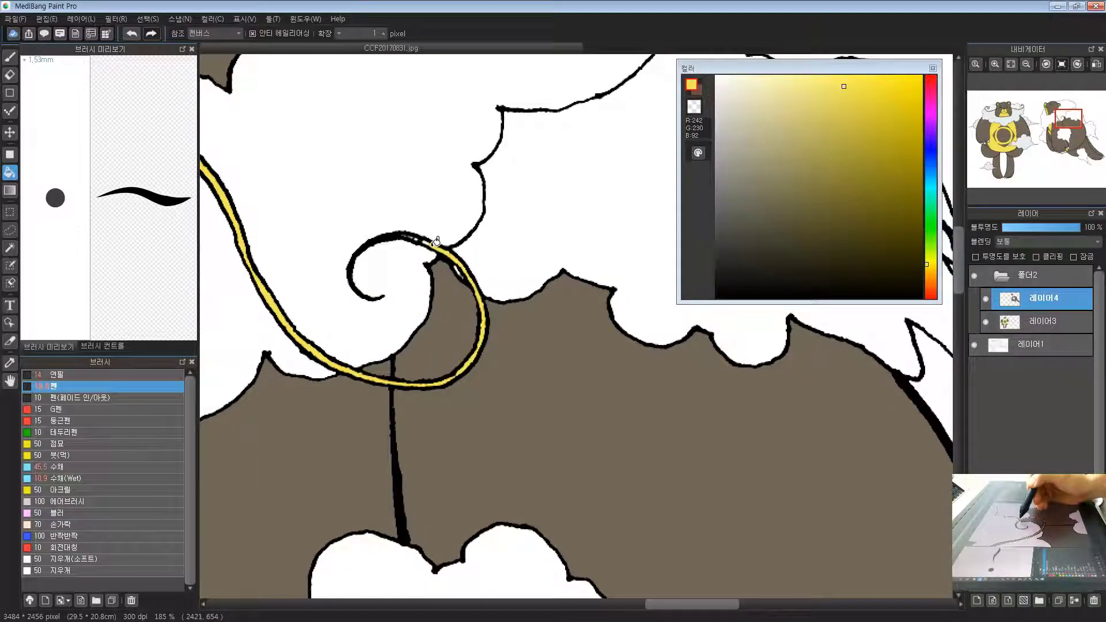
Brush yellow into the narrow end of the whisker curl using a finer 0.58 mm pen
{"action": "left_click", "coordinate": [10, 57]}
{"action": "mouse_move", "coordinate": [579, 211]}
{"action": "left_mouse_down"}
{"action": "mouse_move", "coordinate": [607, 213]}
{"action": "mouse_move", "coordinate": [506, 300]}
{"action": "mouse_move", "coordinate": [478, 190]}
{"action": "mouse_move", "coordinate": [453, 214]}
{"action": "left_mouse_up"}
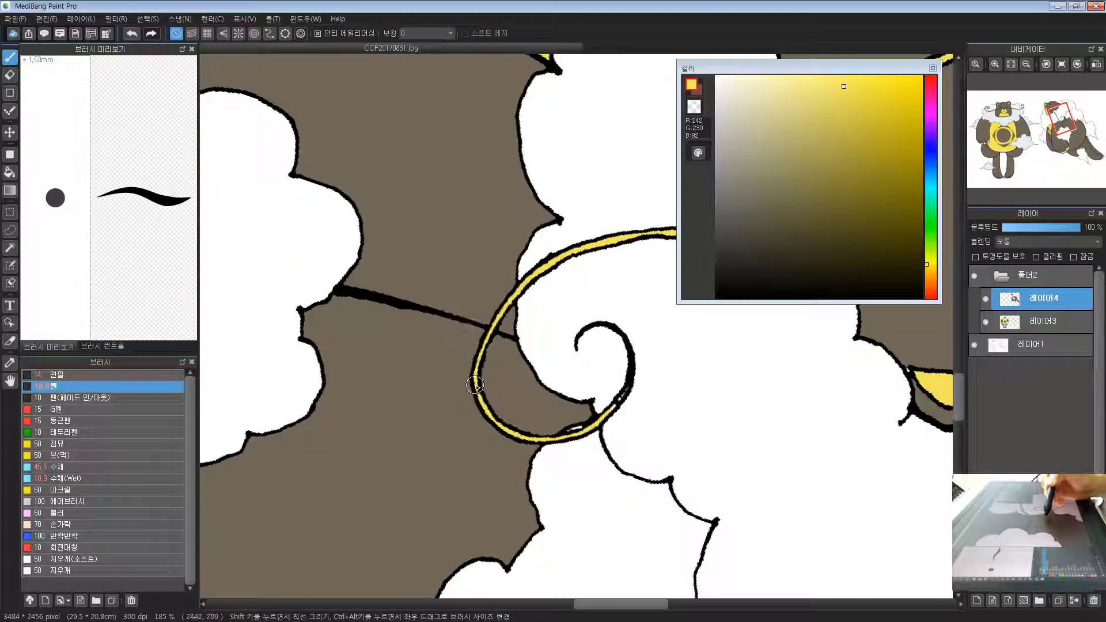
{"action": "key", "text": "ctrl+z"}
{"action": "left_click_drag", "start_coordinate": [483, 394], "coordinate": [436, 391]}
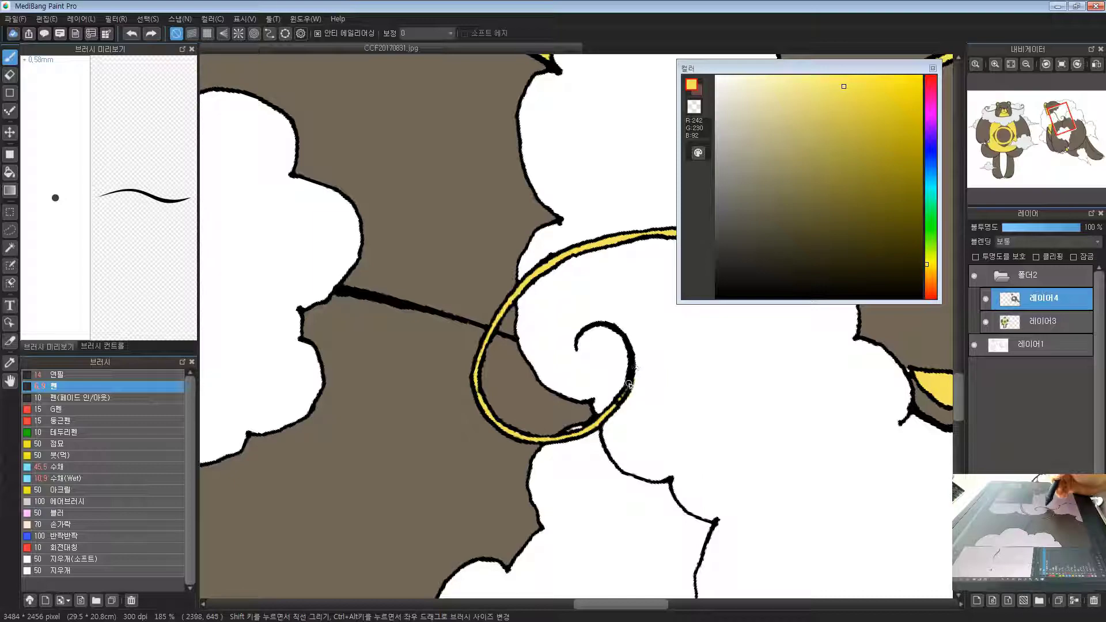
{"action": "key", "text": "Up"}
{"action": "left_click_drag", "start_coordinate": [425, 227], "coordinate": [406, 158]}
Sample the grey-brown and touch up the base of the side-view bear's ear with the fine pen
{"action": "scroll", "coordinate": [500, 387], "scroll_direction": "down", "scroll_amount": 3}
{"action": "left_click_drag", "start_coordinate": [461, 97], "coordinate": [409, 371]}
{"action": "left_click_drag", "start_coordinate": [412, 307], "coordinate": [469, 331]}
{"action": "left_click", "coordinate": [446, 300], "text": "alt"}
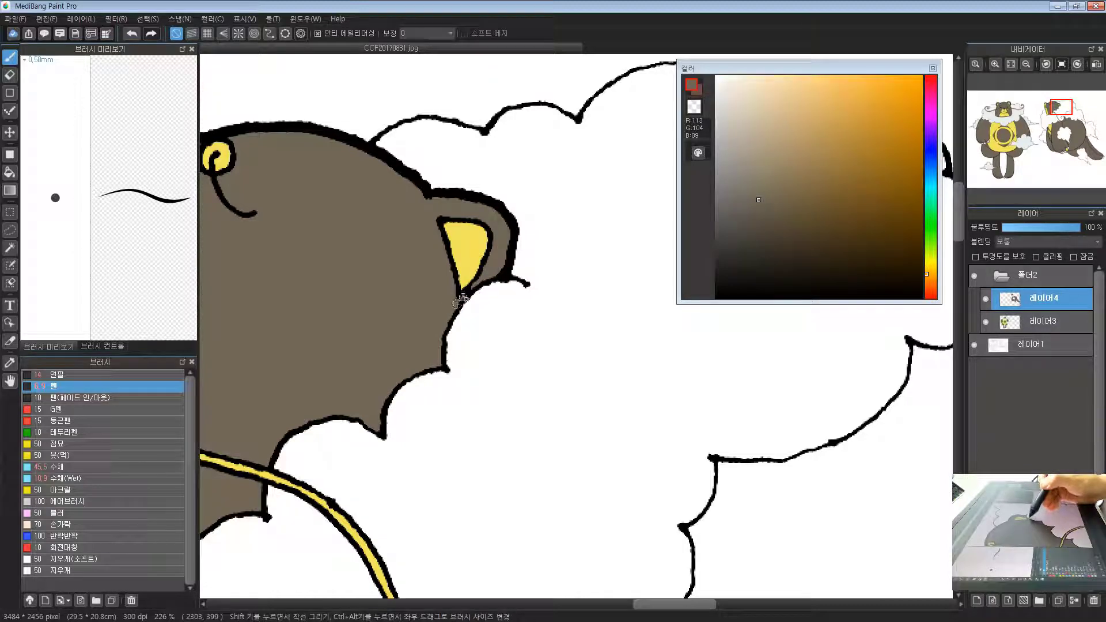
{"action": "left_click_drag", "start_coordinate": [315, 334], "coordinate": [534, 383]}
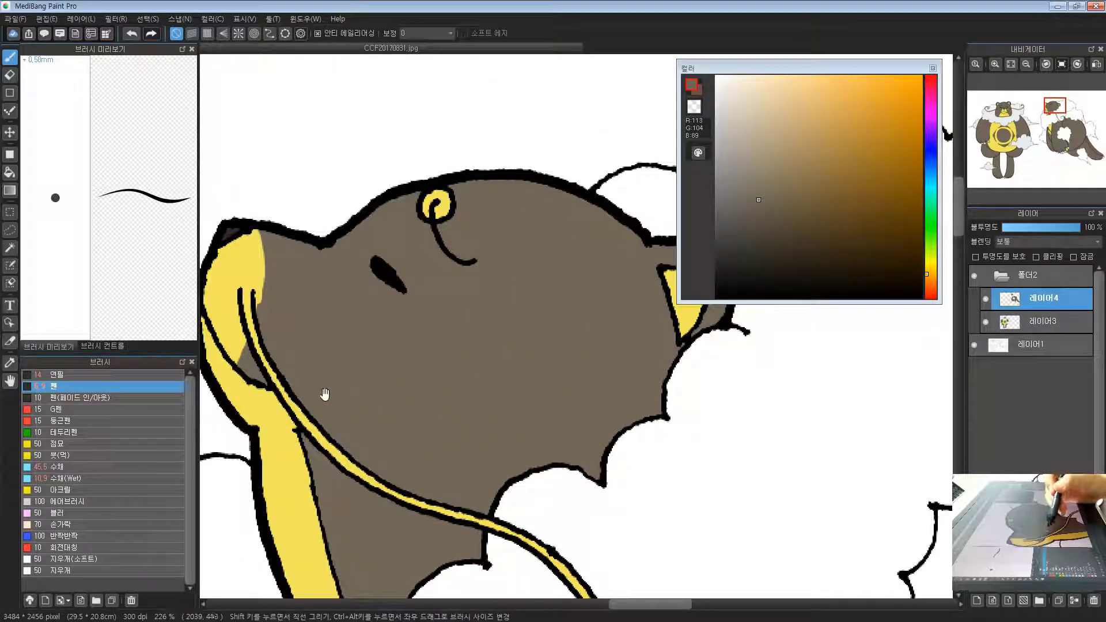
Touch up the edges around the side-view bear's muzzle and throat, sampling the yellow and grey-brown from the neighbouring fills
{"action": "mouse_move", "coordinate": [340, 383]}
{"action": "left_mouse_down"}
{"action": "mouse_move", "coordinate": [414, 335]}
{"action": "mouse_move", "coordinate": [410, 308]}
{"action": "left_mouse_up"}
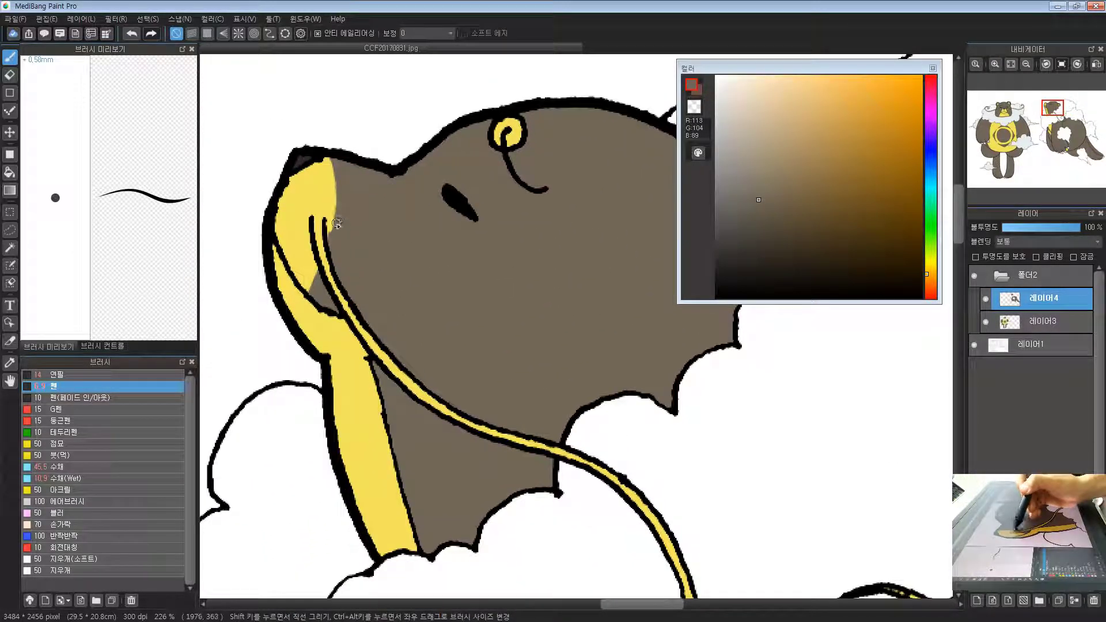
{"action": "left_click_drag", "start_coordinate": [337, 425], "coordinate": [317, 341]}
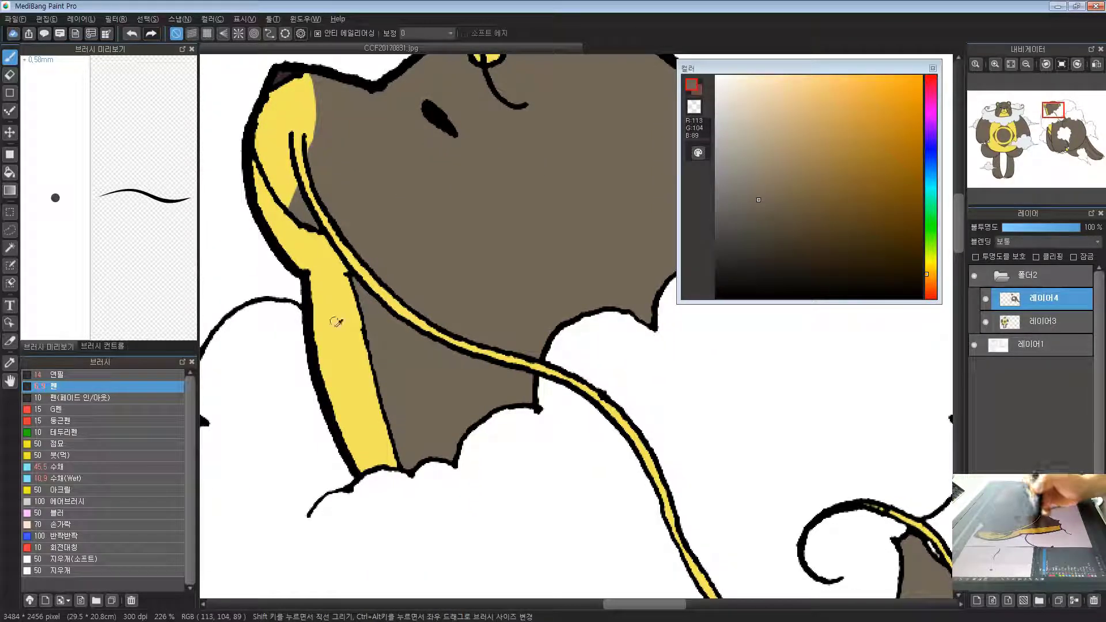
{"action": "left_click", "coordinate": [341, 383], "text": "alt"}
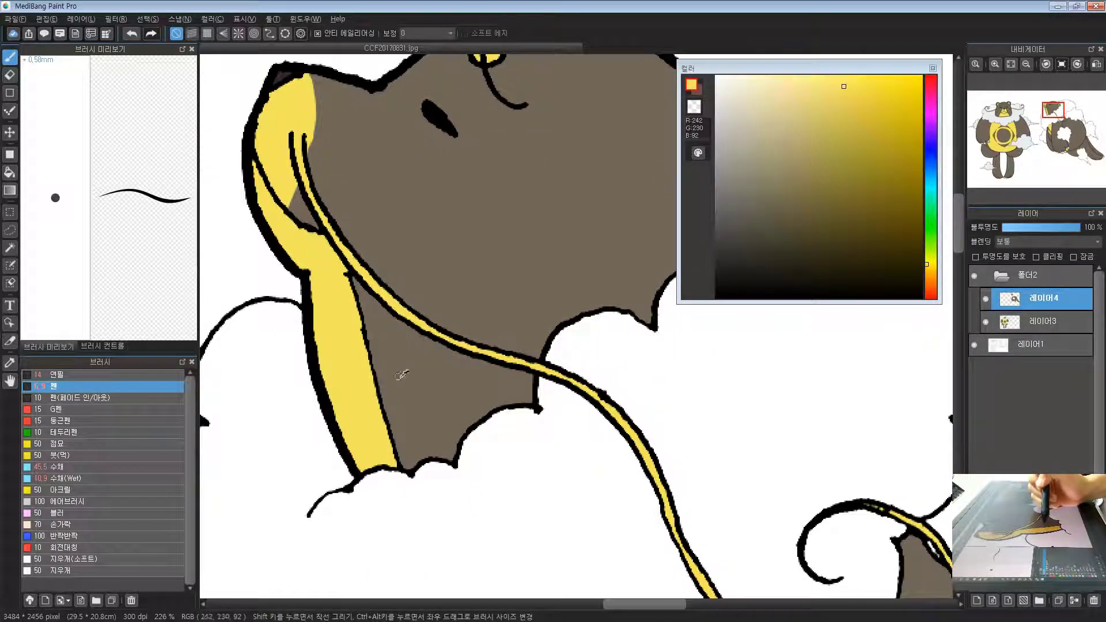
{"action": "left_click", "coordinate": [400, 375], "text": "alt"}
{"action": "left_click", "coordinate": [346, 382], "text": "alt"}
{"action": "left_click", "coordinate": [410, 384], "text": "alt"}
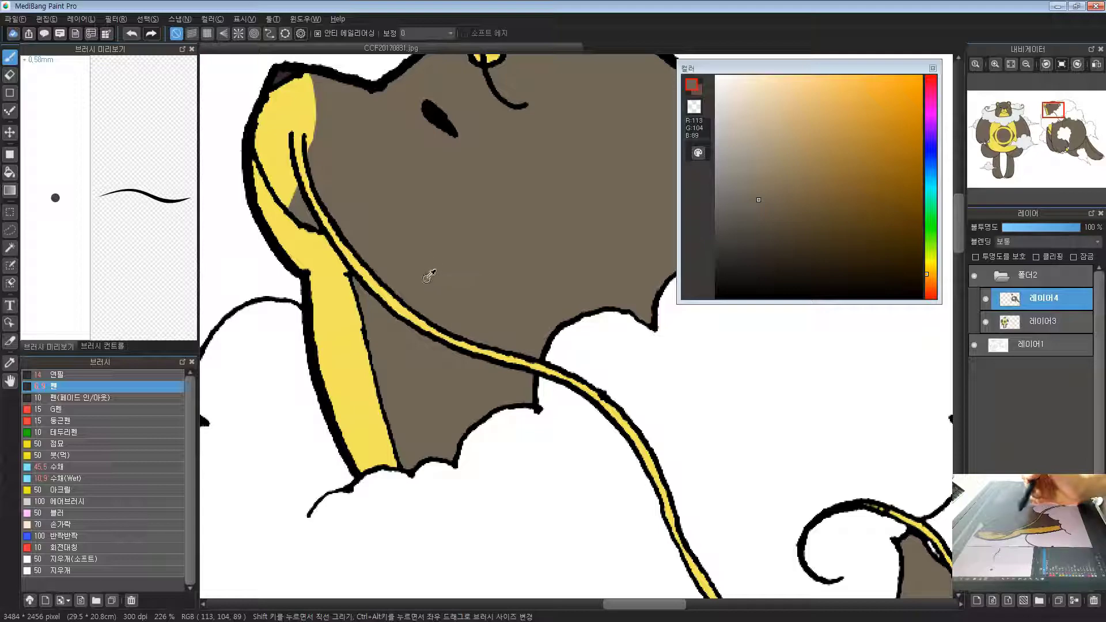
Examine the side-view bear's chest, arms, paws and hind legs up close for unfilled gaps
{"action": "left_click_drag", "start_coordinate": [405, 368], "coordinate": [316, 163]}
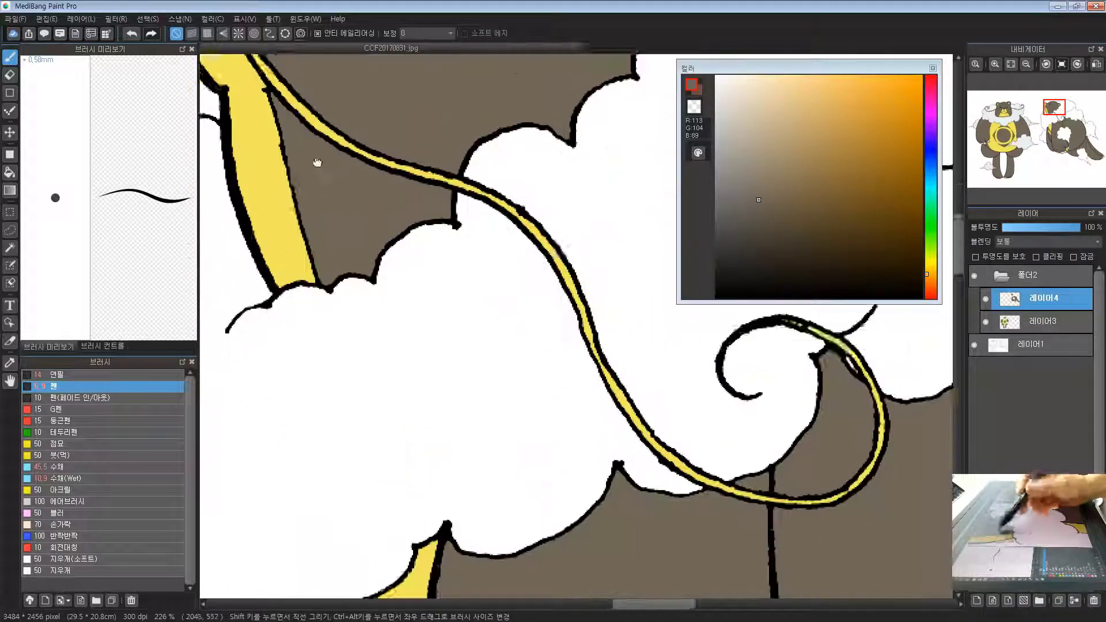
{"action": "left_click_drag", "start_coordinate": [328, 488], "coordinate": [259, 199]}
{"action": "left_click_drag", "start_coordinate": [382, 420], "coordinate": [398, 270]}
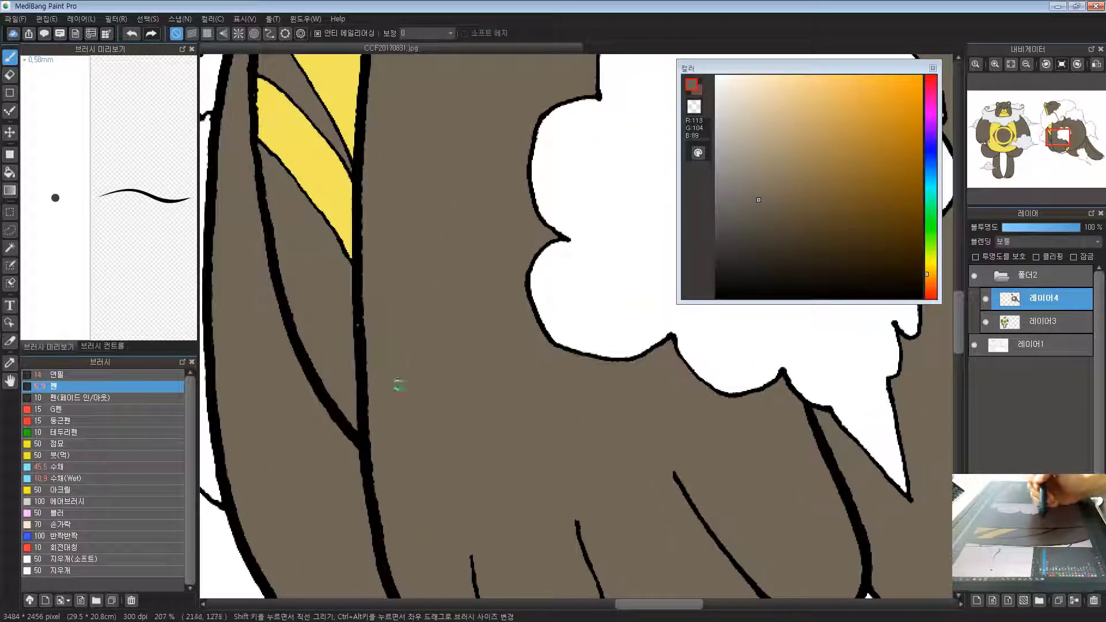
{"action": "left_click_drag", "start_coordinate": [385, 199], "coordinate": [425, 475]}
{"action": "left_click_drag", "start_coordinate": [427, 513], "coordinate": [359, 92]}
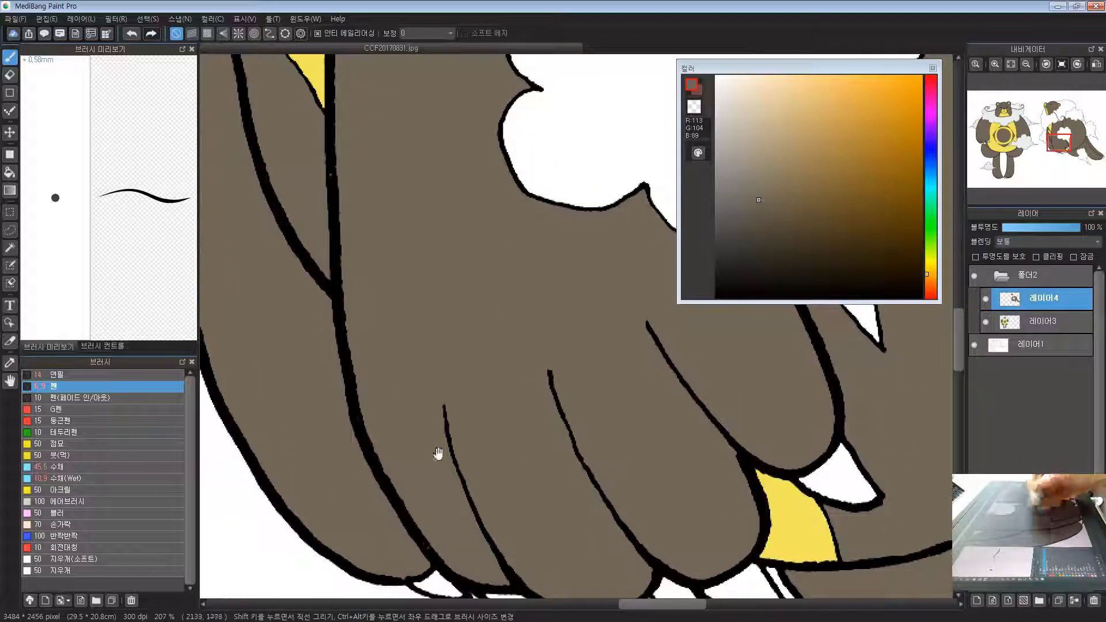
{"action": "left_click_drag", "start_coordinate": [439, 454], "coordinate": [380, 206]}
{"action": "left_click_drag", "start_coordinate": [565, 325], "coordinate": [249, 382]}
{"action": "left_click_drag", "start_coordinate": [686, 402], "coordinate": [355, 496]}
{"action": "left_click_drag", "start_coordinate": [644, 421], "coordinate": [466, 551]}
Touch up the small gaps along the hind foot's toe lines with the grey-brown
{"action": "left_click_drag", "start_coordinate": [586, 502], "coordinate": [303, 64]}
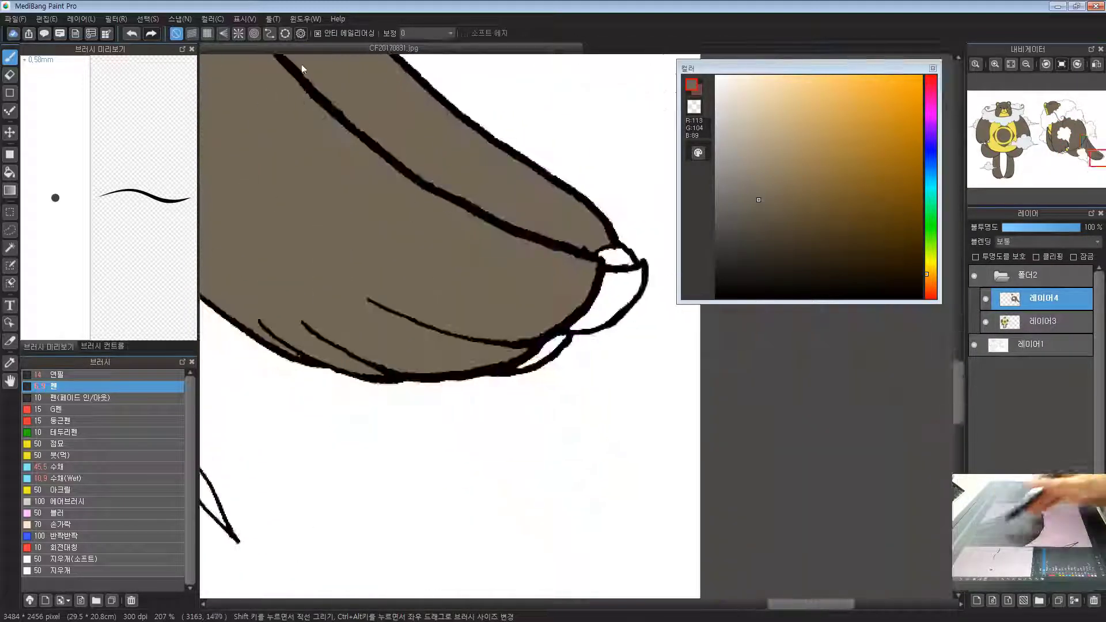
{"action": "scroll", "coordinate": [486, 321], "scroll_direction": "up", "scroll_amount": 2}
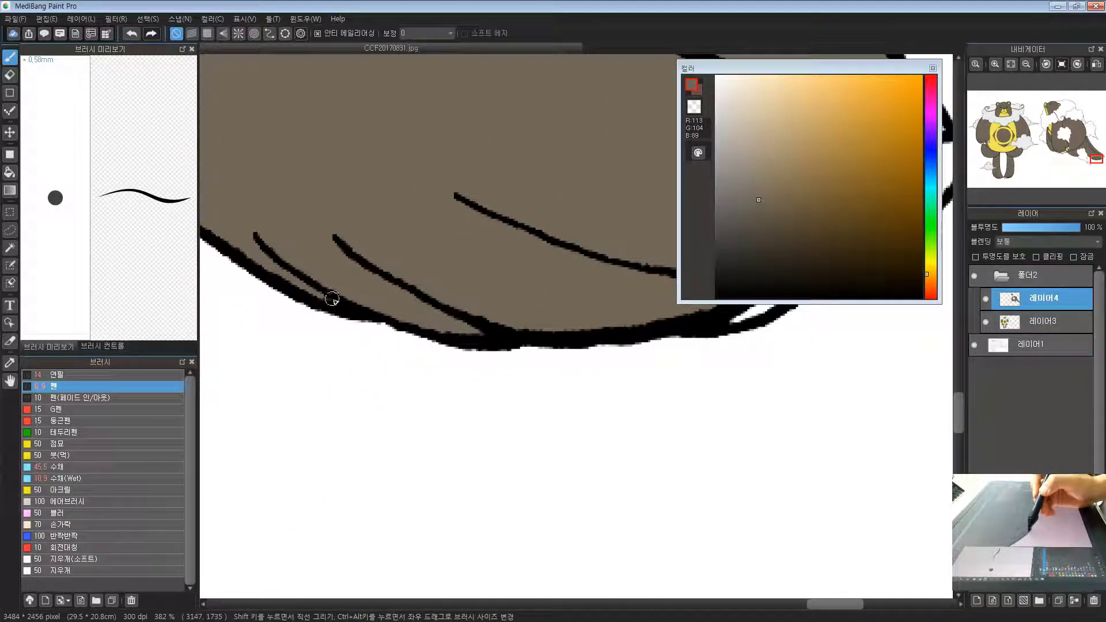
{"action": "left_click_drag", "start_coordinate": [420, 215], "coordinate": [370, 450]}
Review the whole side-view bear and compare its colours with the front-view bear
{"action": "scroll", "coordinate": [370, 450], "scroll_direction": "down", "scroll_amount": 2}
{"action": "left_click_drag", "start_coordinate": [309, 252], "coordinate": [524, 565]}
{"action": "left_click_drag", "start_coordinate": [403, 197], "coordinate": [487, 513]}
{"action": "left_click_drag", "start_coordinate": [453, 225], "coordinate": [501, 342]}
{"action": "scroll", "coordinate": [439, 513], "scroll_direction": "down", "scroll_amount": 2}
{"action": "scroll", "coordinate": [432, 301], "scroll_direction": "down", "scroll_amount": 3}
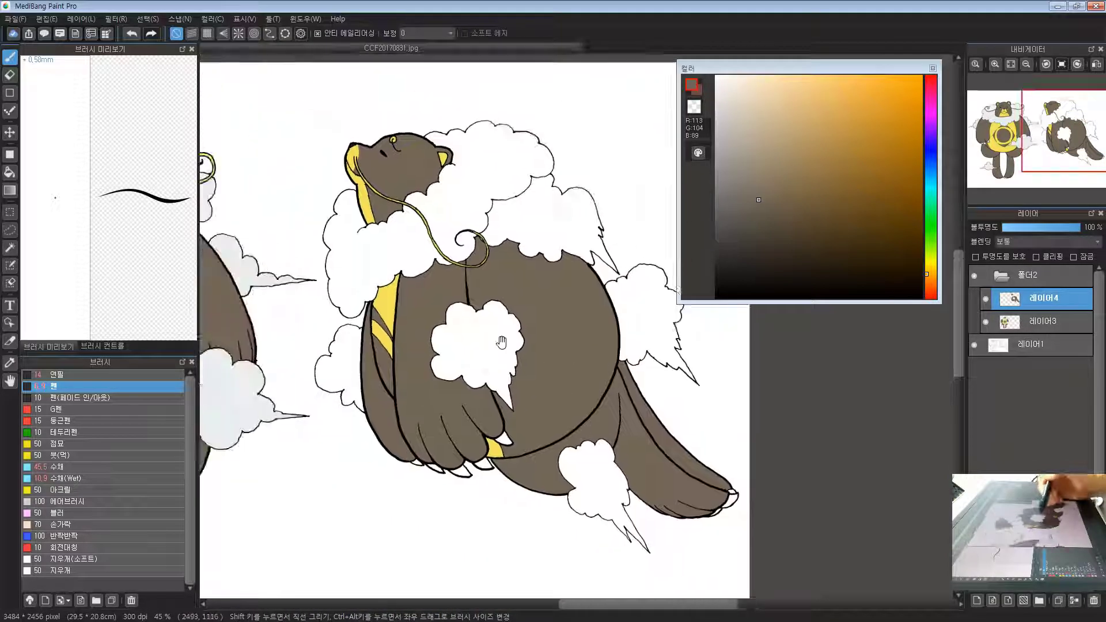
{"action": "scroll", "coordinate": [489, 411], "scroll_direction": "up", "scroll_amount": 1}
{"action": "left_click_drag", "start_coordinate": [521, 463], "coordinate": [531, 370]}
{"action": "left_click_drag", "start_coordinate": [517, 182], "coordinate": [493, 351]}
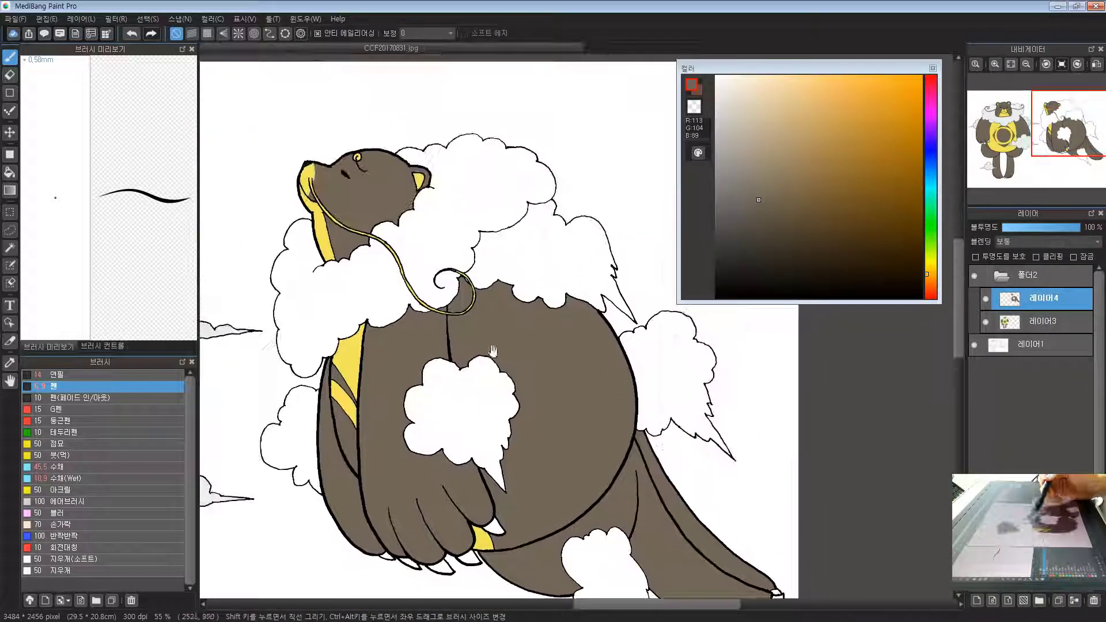
{"action": "left_click_drag", "start_coordinate": [314, 369], "coordinate": [532, 305]}
{"action": "left_click_drag", "start_coordinate": [322, 277], "coordinate": [397, 265]}
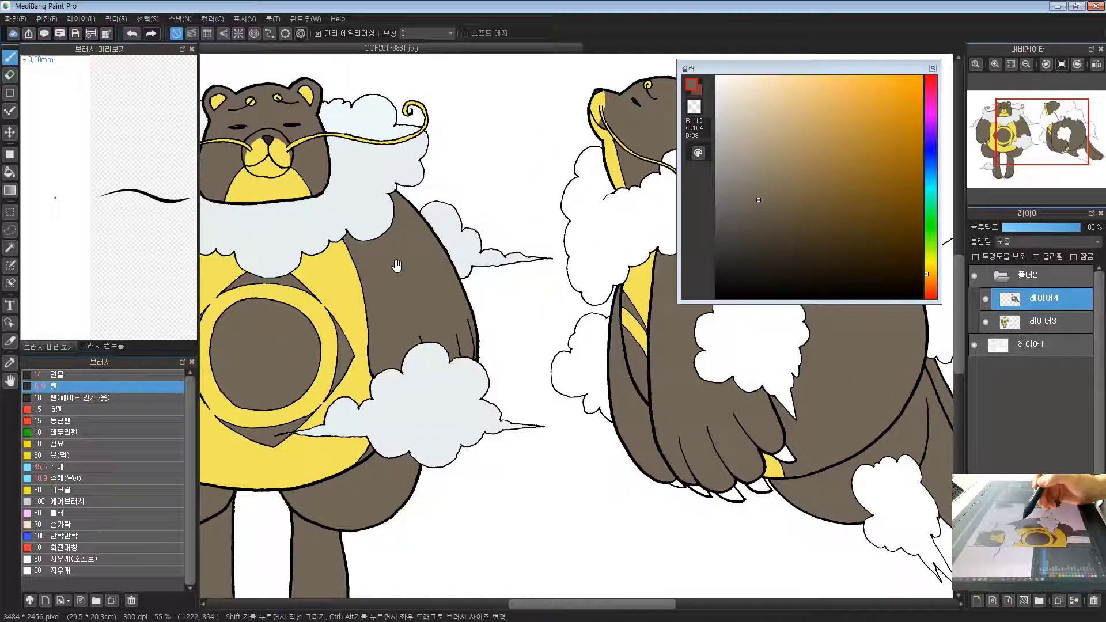
Compare the side-view bear's muzzle with the front view and widen its yellow patch toward the cheek and whisker base with the sampled yellow
{"action": "left_click_drag", "start_coordinate": [586, 194], "coordinate": [370, 368]}
{"action": "scroll", "coordinate": [390, 286], "scroll_direction": "up", "scroll_amount": 4}
{"action": "scroll", "coordinate": [355, 289], "scroll_direction": "down", "scroll_amount": 4}
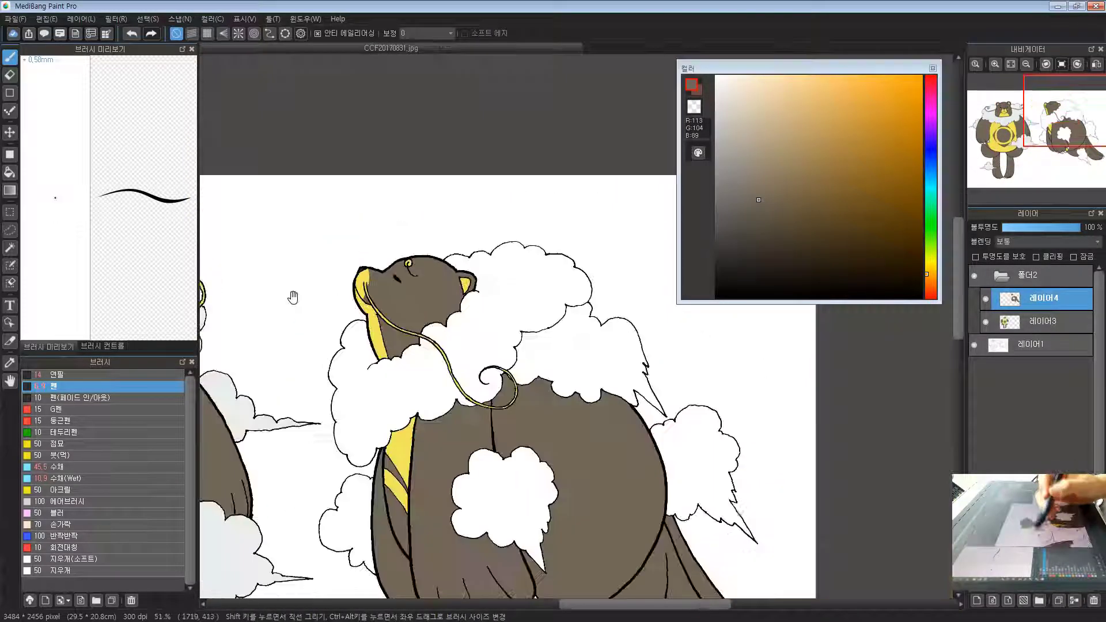
{"action": "left_click_drag", "start_coordinate": [292, 297], "coordinate": [552, 251]}
{"action": "scroll", "coordinate": [437, 281], "scroll_direction": "up", "scroll_amount": 4}
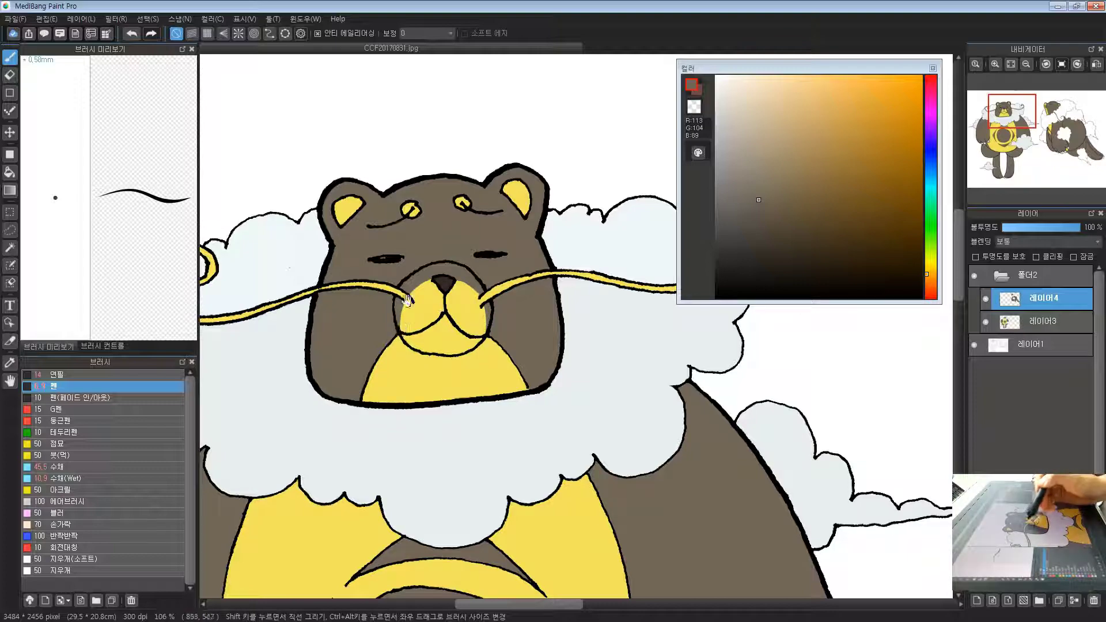
{"action": "left_click_drag", "start_coordinate": [568, 339], "coordinate": [40, 374]}
{"action": "left_click_drag", "start_coordinate": [585, 238], "coordinate": [285, 254]}
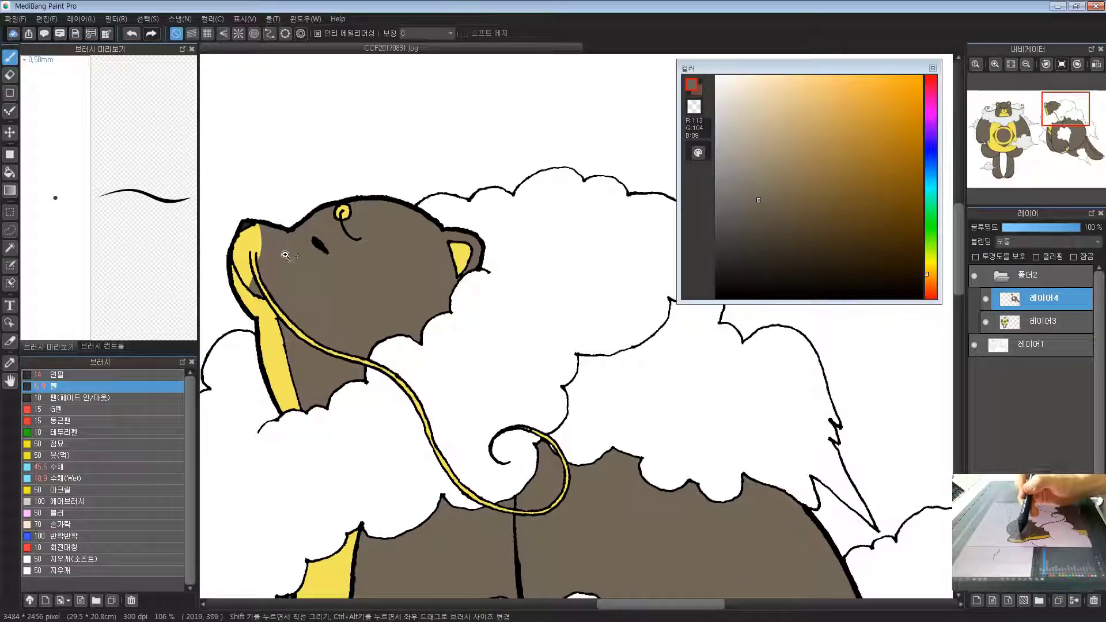
{"action": "scroll", "coordinate": [285, 255], "scroll_direction": "up", "scroll_amount": 2}
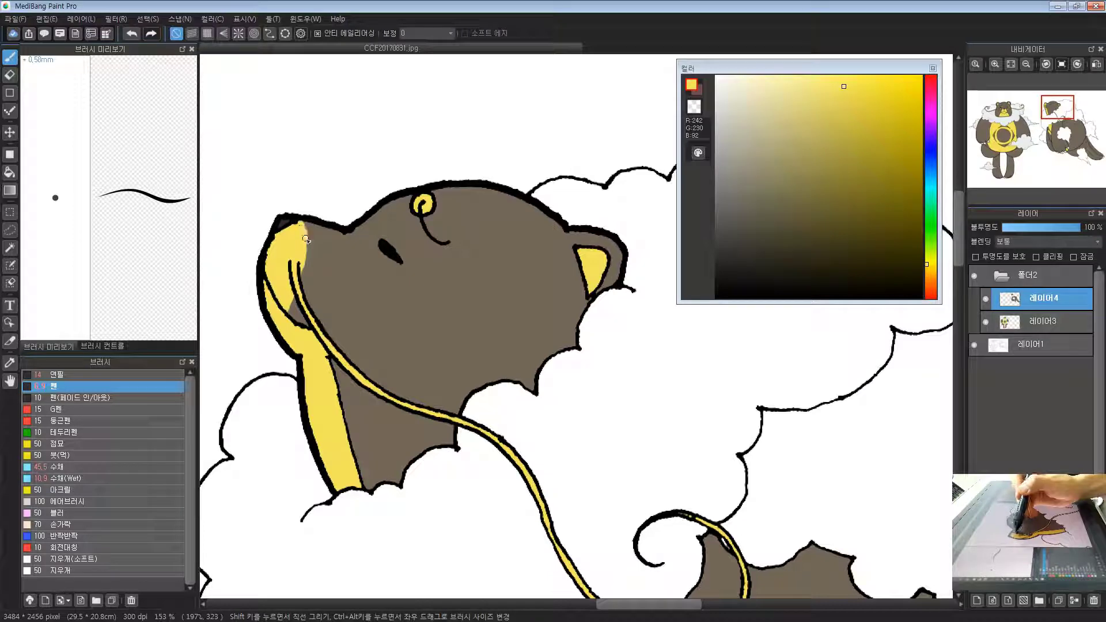
{"action": "mouse_move", "coordinate": [313, 310]}
{"action": "left_mouse_down"}
{"action": "mouse_move", "coordinate": [300, 225]}
{"action": "mouse_move", "coordinate": [317, 324]}
{"action": "mouse_move", "coordinate": [303, 257]}
{"action": "mouse_move", "coordinate": [312, 312]}
{"action": "mouse_move", "coordinate": [304, 287]}
{"action": "left_mouse_up"}
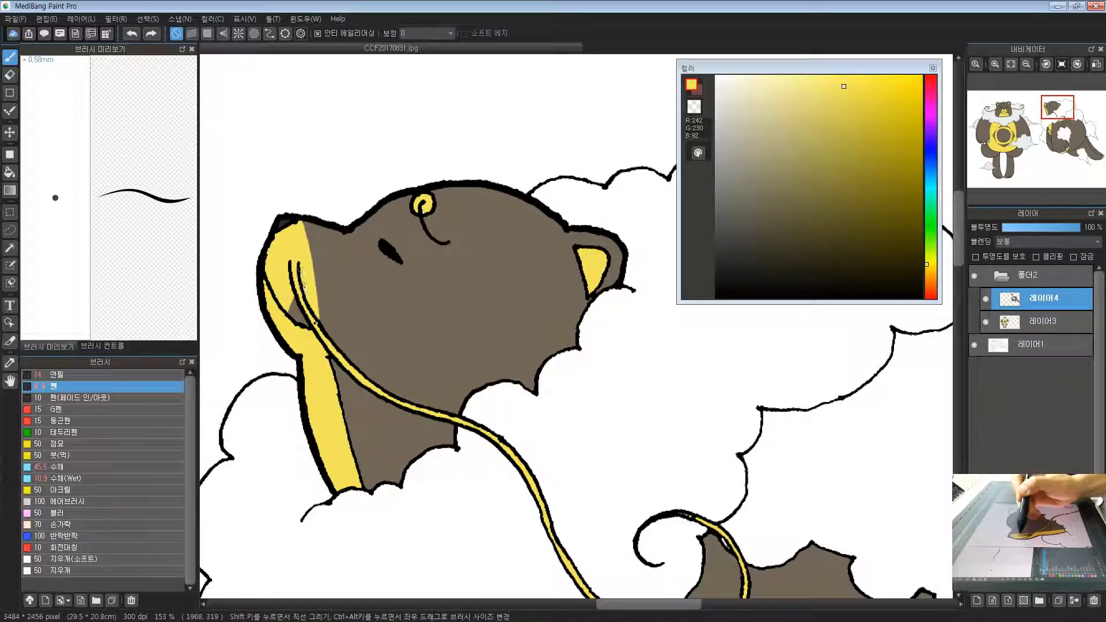
{"action": "left_click_drag", "start_coordinate": [308, 326], "coordinate": [290, 294]}
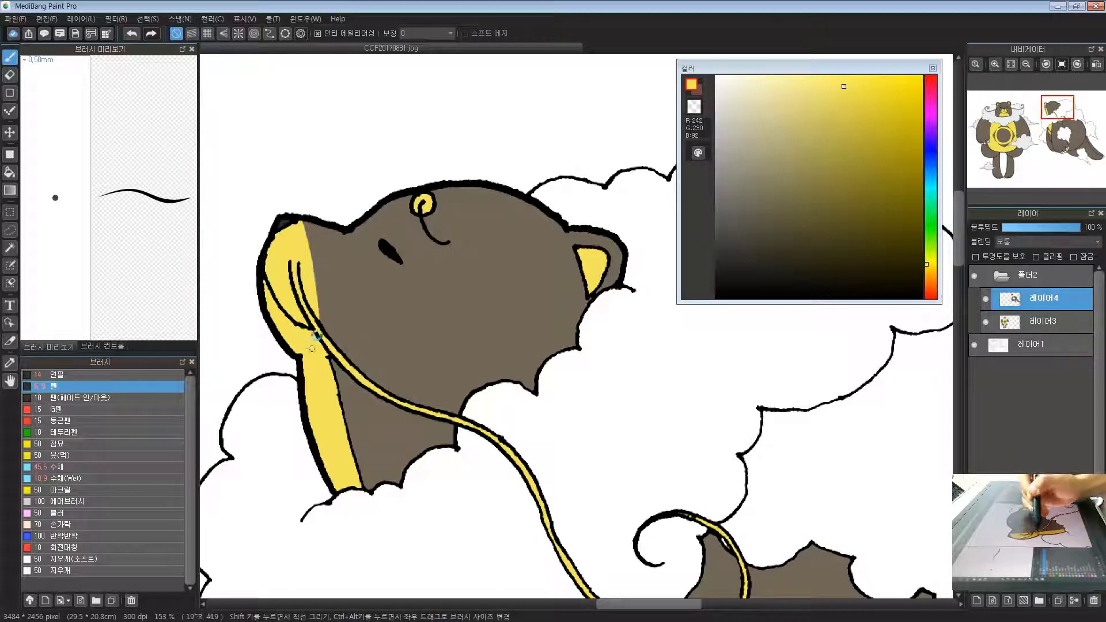
Bucket-fill the side-view bear's cloud mane with the pale grey sampled from the front-view bear's clouds
{"action": "scroll", "coordinate": [317, 333], "scroll_direction": "down", "scroll_amount": 3}
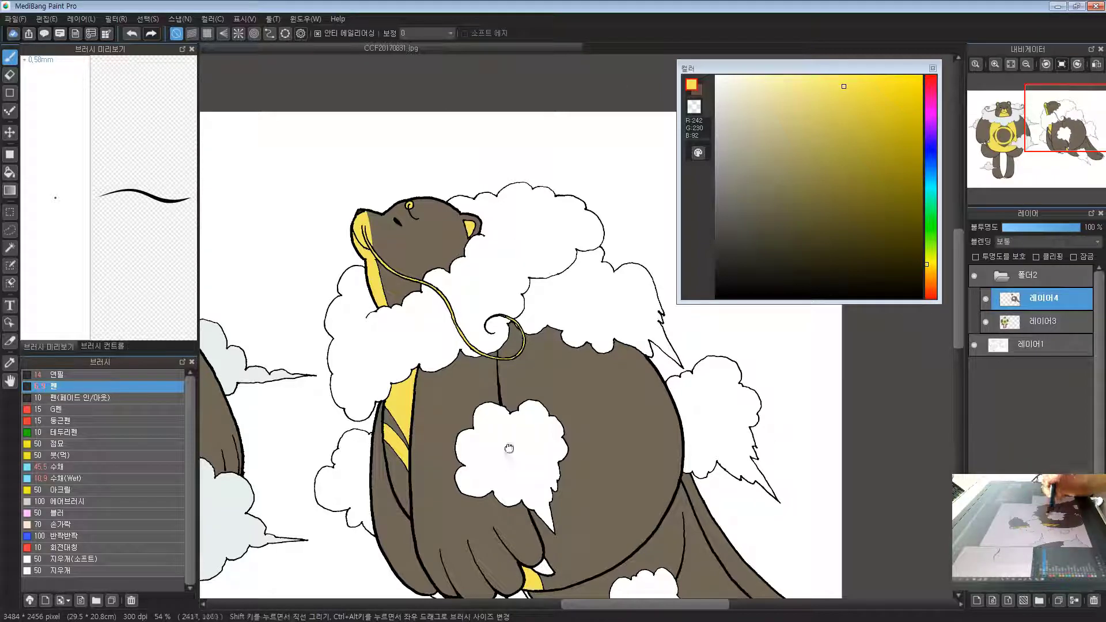
{"action": "left_click_drag", "start_coordinate": [509, 448], "coordinate": [522, 410]}
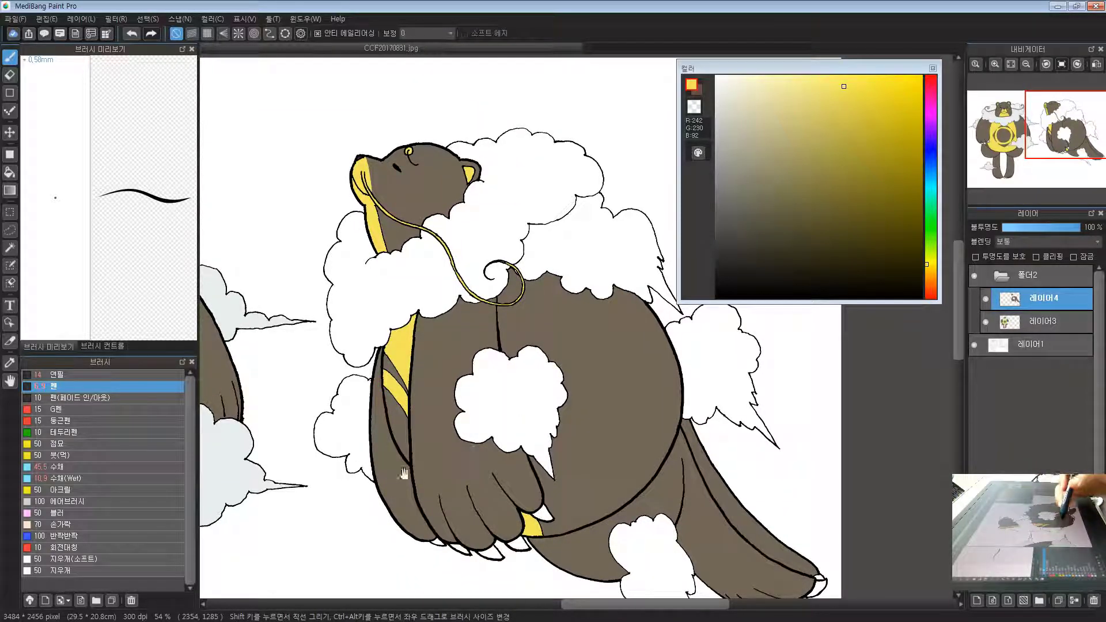
{"action": "left_click_drag", "start_coordinate": [403, 471], "coordinate": [288, 484]}
{"action": "left_click", "coordinate": [315, 196], "text": "alt"}
{"action": "left_click", "coordinate": [10, 172]}
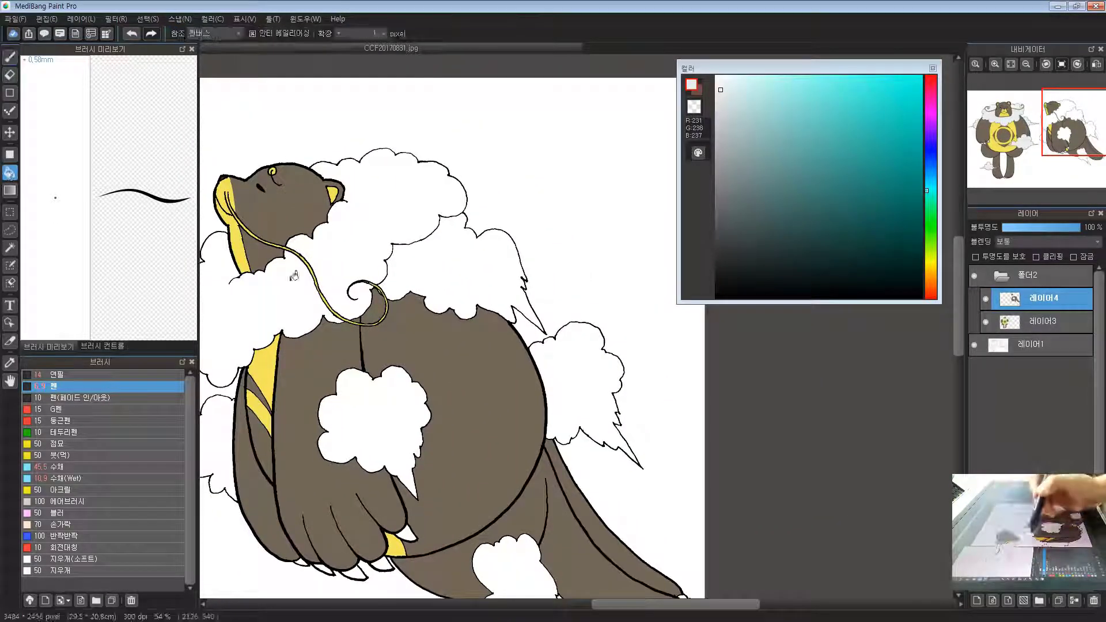
{"action": "left_click", "coordinate": [292, 277]}
{"action": "left_click", "coordinate": [358, 242]}
{"action": "left_click", "coordinate": [459, 266]}
Fill the clouds behind the side-view bear's back, on its arm and hind leg, and in front of its chest with the pale grey
{"action": "left_click_drag", "start_coordinate": [424, 411], "coordinate": [378, 293]}
{"action": "scroll", "coordinate": [533, 274], "scroll_direction": "up", "scroll_amount": 2}
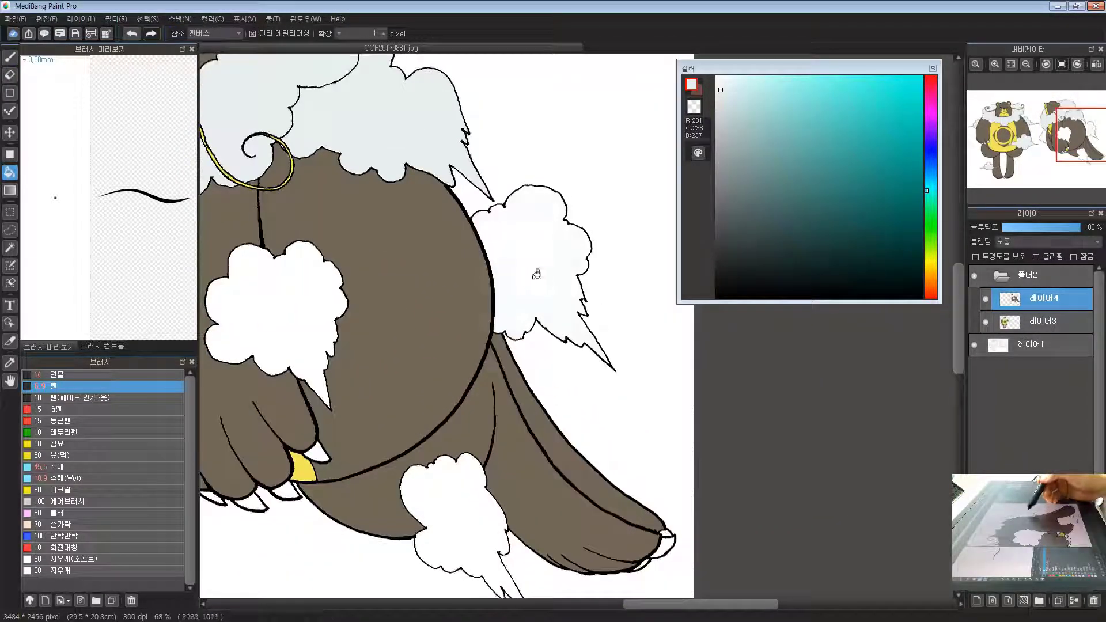
{"action": "left_click", "coordinate": [535, 274]}
{"action": "left_click", "coordinate": [323, 318]}
{"action": "left_click", "coordinate": [476, 530]}
{"action": "left_click_drag", "start_coordinate": [383, 419], "coordinate": [597, 290]}
{"action": "left_click_drag", "start_coordinate": [385, 272], "coordinate": [504, 269]}
{"action": "left_click", "coordinate": [408, 200], "text": "ctrl"}
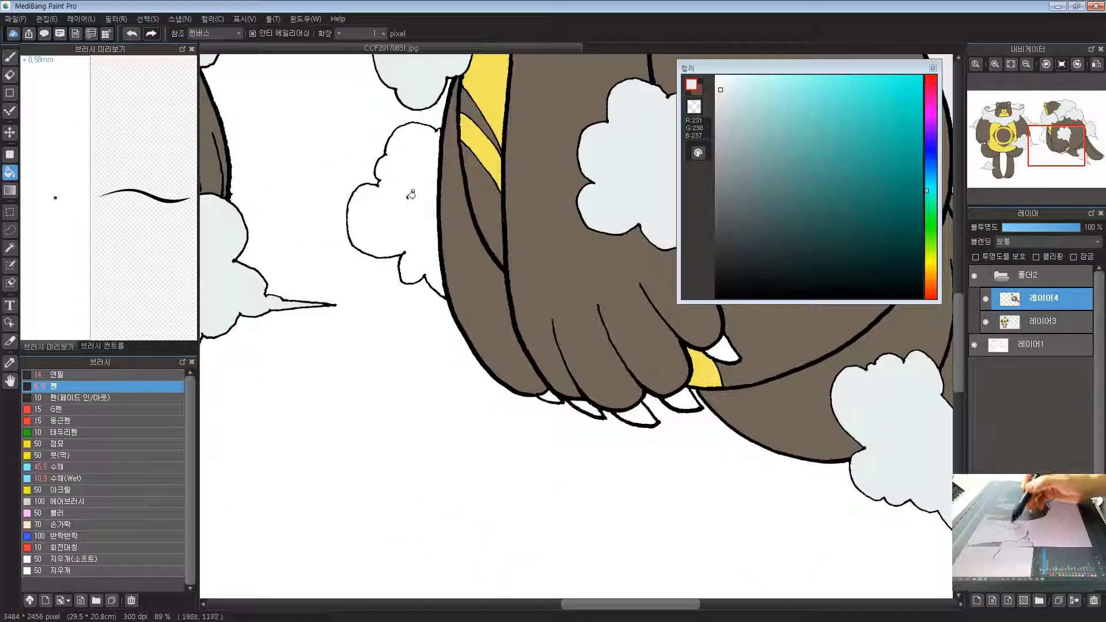
{"action": "left_click", "coordinate": [409, 197]}
Fill the side-view bear's front-paw claws and hind-foot claws with the same pale grey
{"action": "left_click_drag", "start_coordinate": [752, 376], "coordinate": [614, 294]}
{"action": "left_click", "coordinate": [438, 306], "text": "ctrl"}
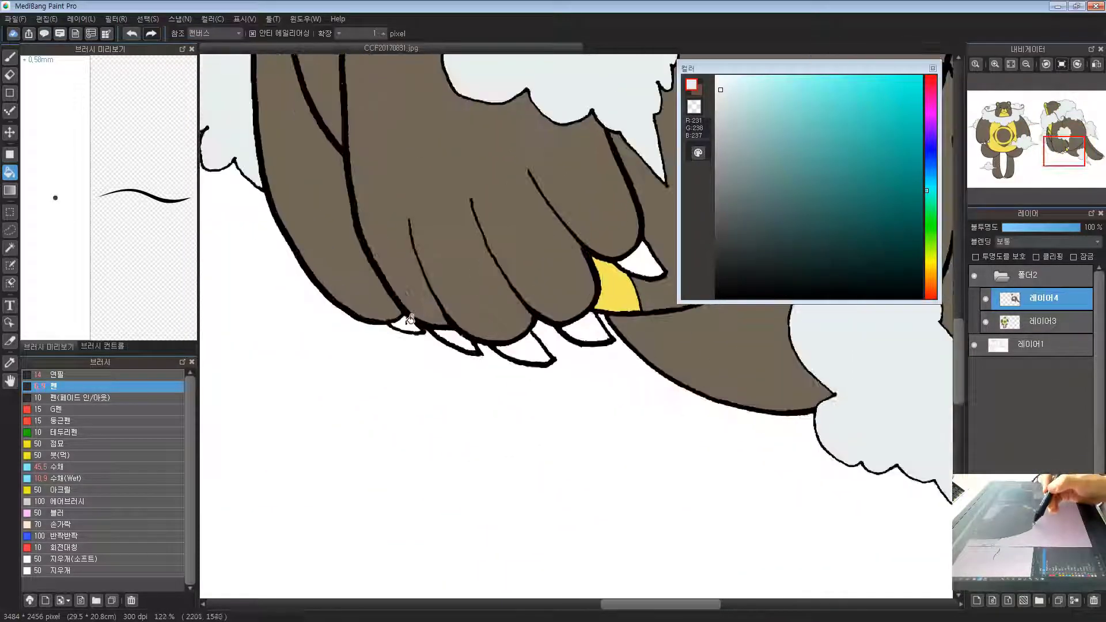
{"action": "left_click", "coordinate": [645, 254]}
{"action": "left_click_drag", "start_coordinate": [608, 373], "coordinate": [373, 396]}
{"action": "scroll", "coordinate": [374, 396], "scroll_direction": "down", "scroll_amount": 2}
{"action": "left_click_drag", "start_coordinate": [779, 435], "coordinate": [463, 387]}
{"action": "left_click", "coordinate": [463, 388], "text": "ctrl"}
{"action": "left_click", "coordinate": [505, 385]}
{"action": "left_click", "coordinate": [511, 362]}
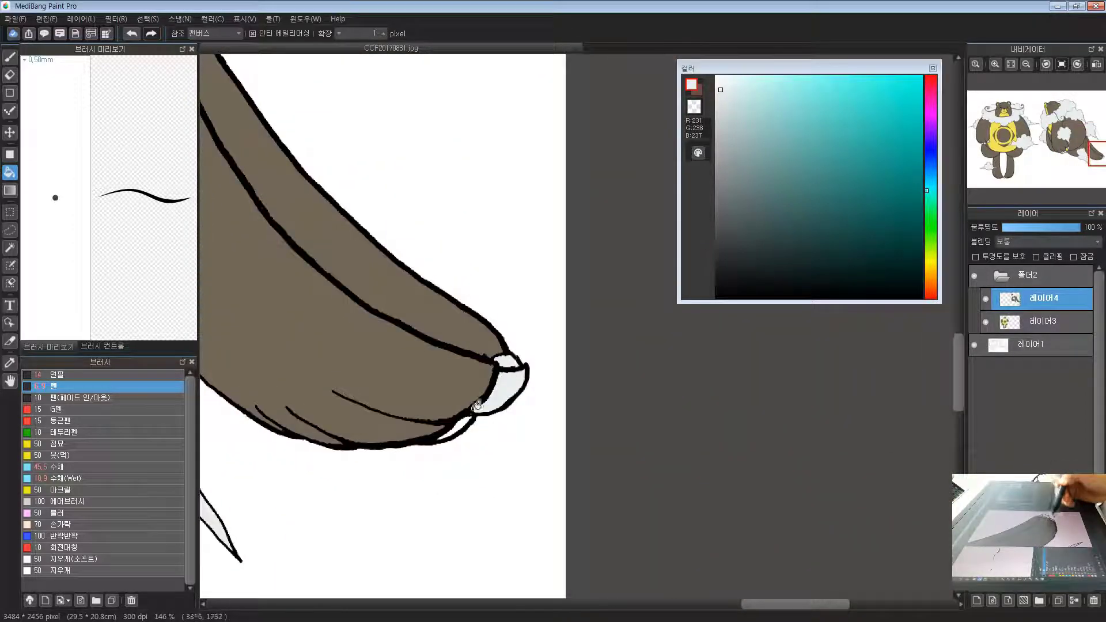
{"action": "scroll", "coordinate": [469, 413], "scroll_direction": "down", "scroll_amount": 5}
{"action": "left_click_drag", "start_coordinate": [356, 368], "coordinate": [561, 357]}
{"action": "left_click_drag", "start_coordinate": [381, 329], "coordinate": [564, 337]}
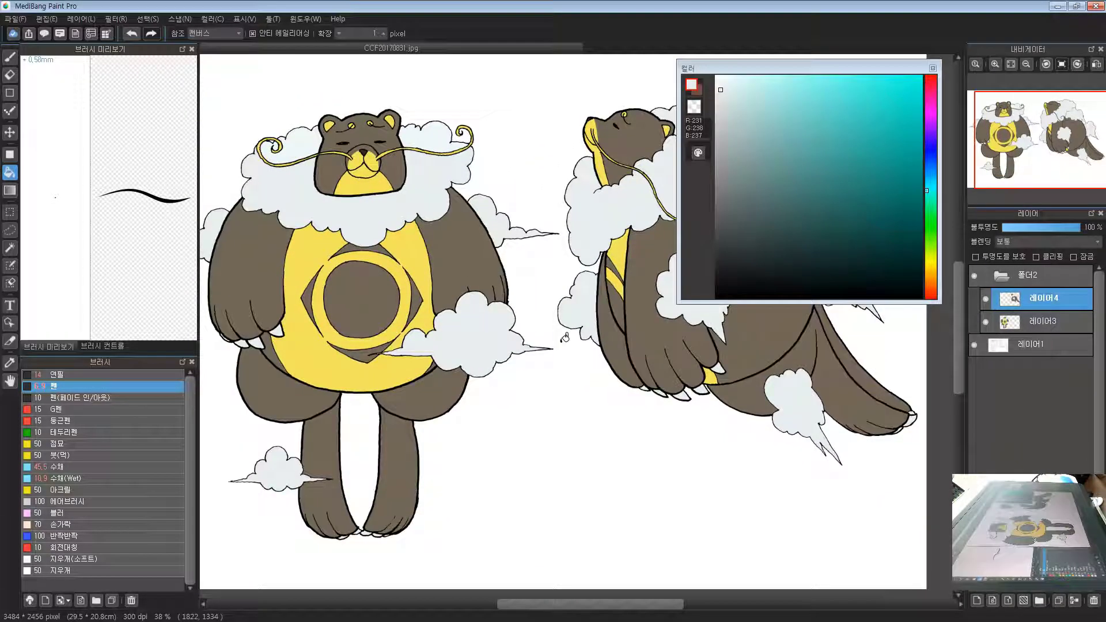
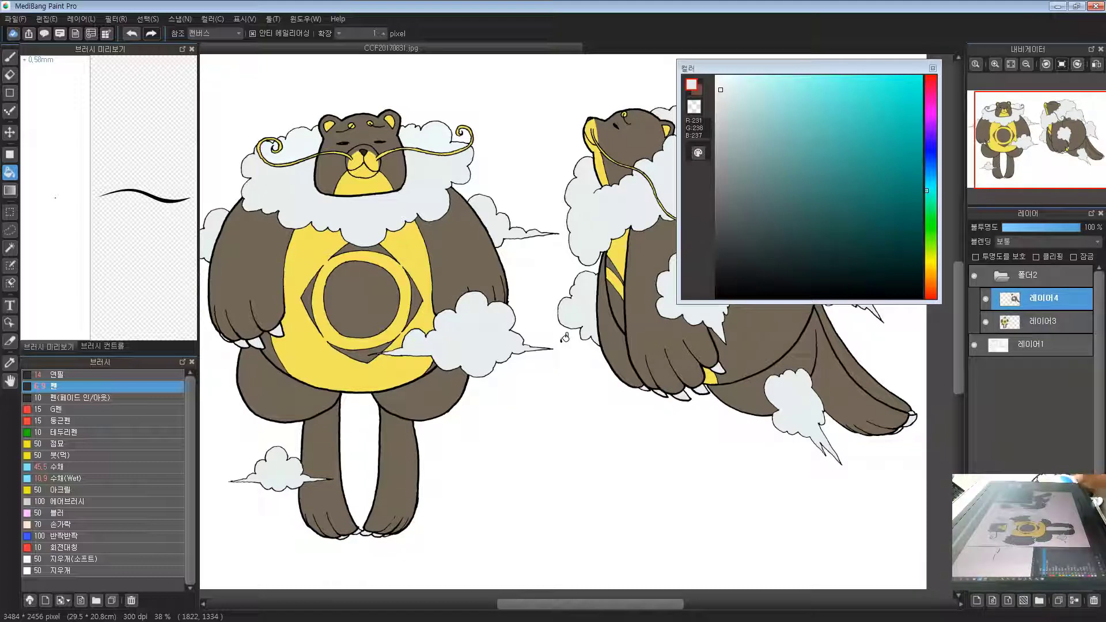
Dock the floating colour palette above the brush preview and place the brush controls in a separate section beneath the preview, compacting the layout
{"action": "mouse_move", "coordinate": [743, 68]}
{"action": "left_mouse_down"}
{"action": "mouse_move", "coordinate": [429, 100]}
{"action": "mouse_move", "coordinate": [157, 63]}
{"action": "mouse_move", "coordinate": [625, 70]}
{"action": "left_mouse_up"}
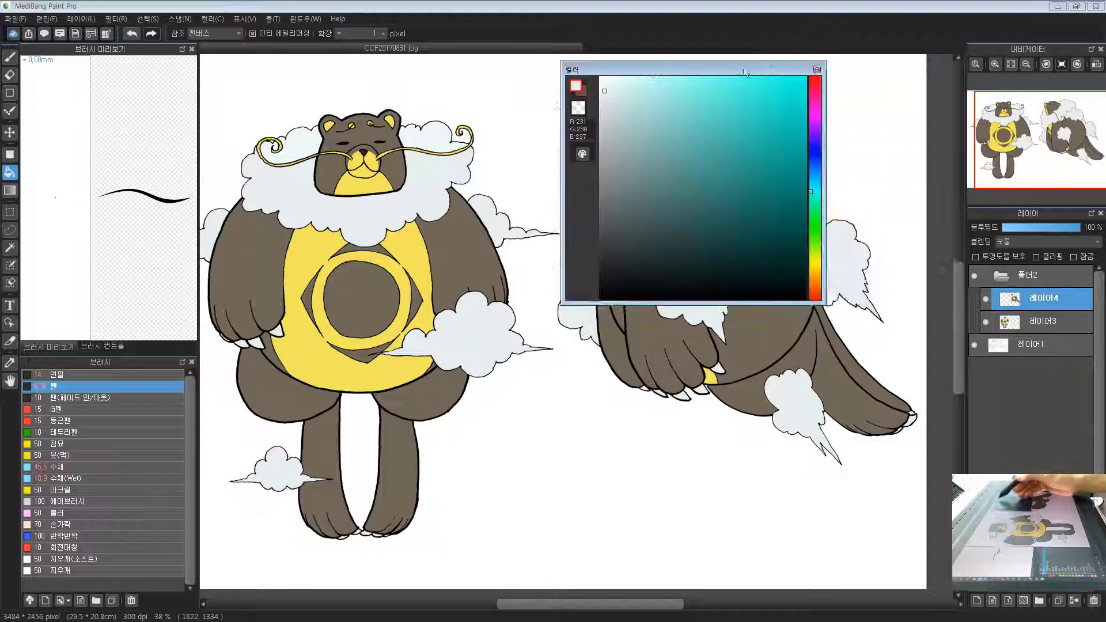
{"action": "mouse_move", "coordinate": [708, 73]}
{"action": "left_mouse_down"}
{"action": "mouse_move", "coordinate": [288, 97]}
{"action": "mouse_move", "coordinate": [132, 51]}
{"action": "mouse_move", "coordinate": [115, 57]}
{"action": "mouse_move", "coordinate": [117, 69]}
{"action": "left_mouse_up"}
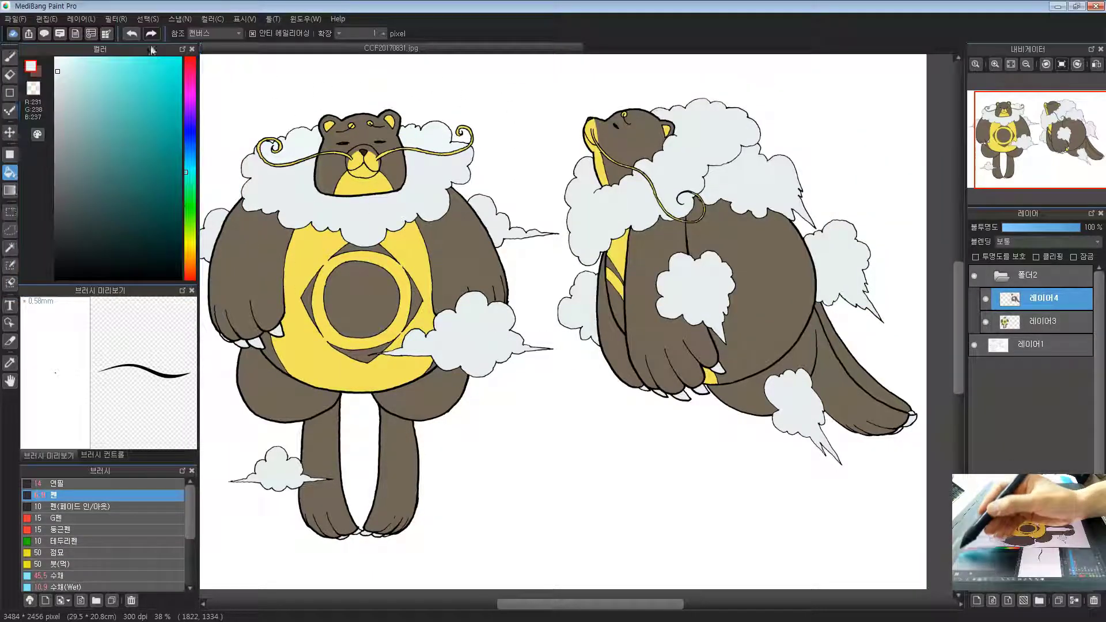
{"action": "left_click_drag", "start_coordinate": [125, 285], "coordinate": [127, 234]}
{"action": "left_click_drag", "start_coordinate": [127, 51], "coordinate": [123, 240]}
{"action": "left_click_drag", "start_coordinate": [138, 51], "coordinate": [132, 251]}
{"action": "left_click_drag", "start_coordinate": [119, 184], "coordinate": [118, 172]}
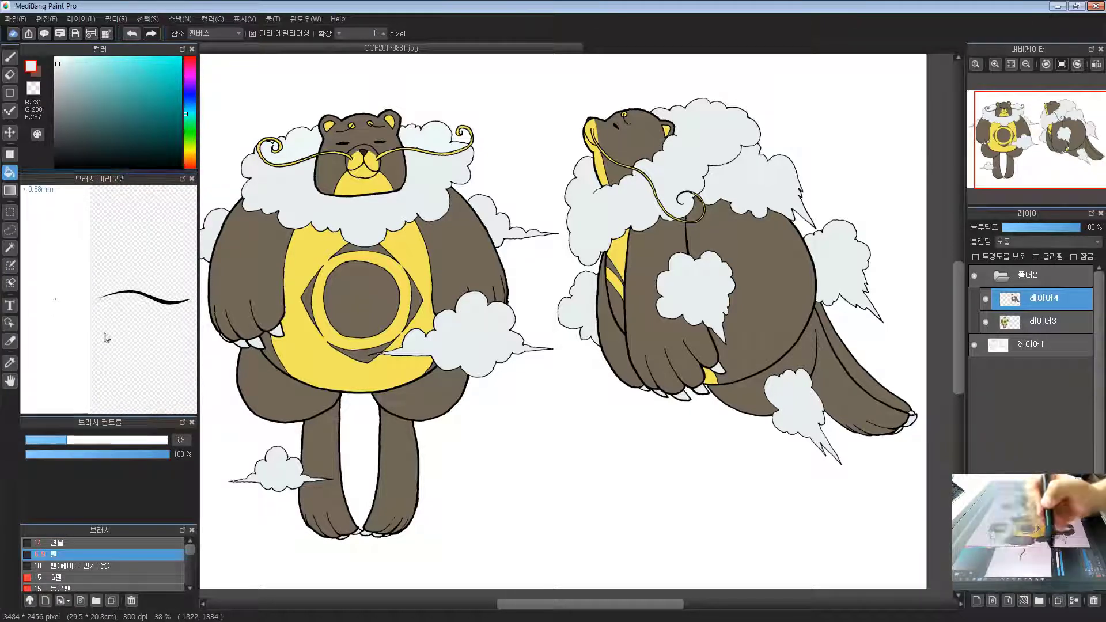
{"action": "left_click_drag", "start_coordinate": [136, 414], "coordinate": [137, 313]}
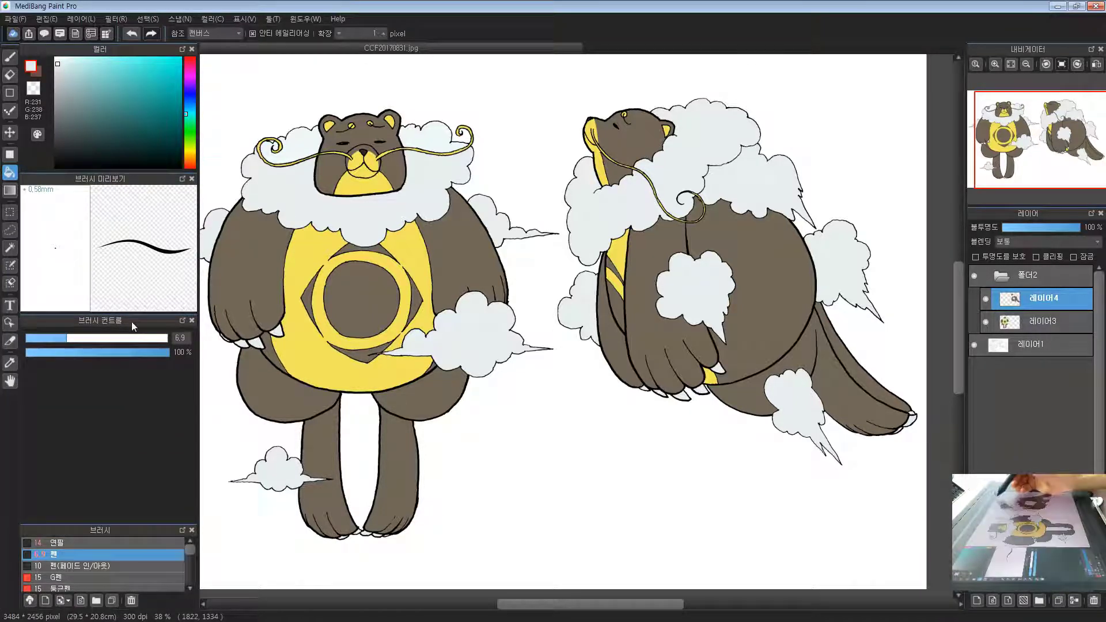
Check the blending mode choices for 레이어4, keep 보통, and make the front-view bear's colour layer 레이어3 active
{"action": "left_click_drag", "start_coordinate": [513, 375], "coordinate": [601, 372]}
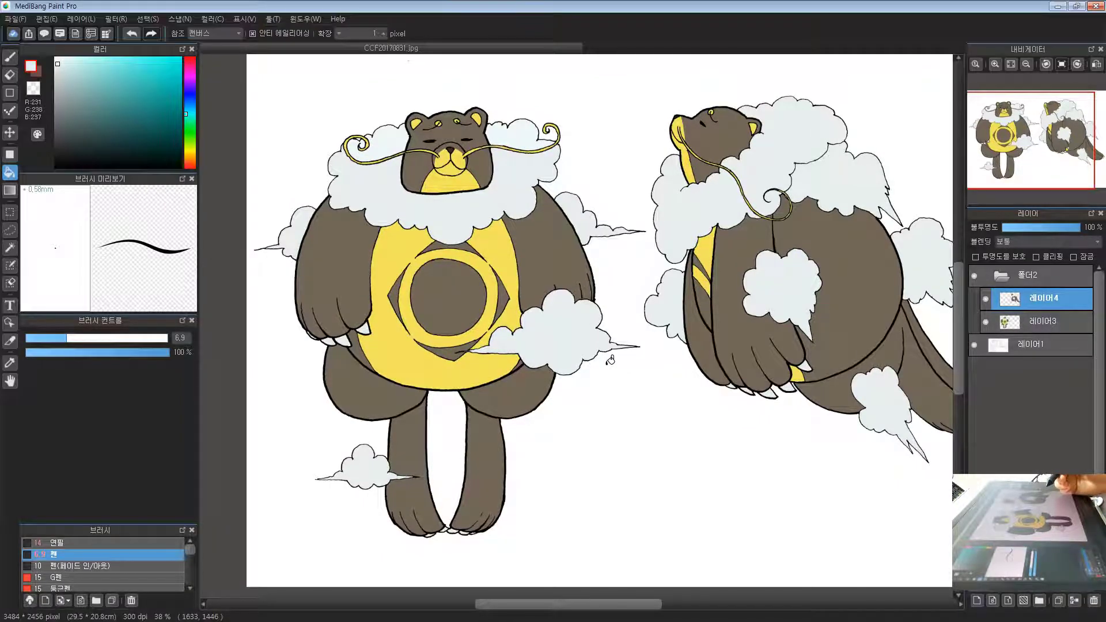
{"action": "left_click_drag", "start_coordinate": [547, 335], "coordinate": [622, 372]}
{"action": "scroll", "coordinate": [575, 353], "scroll_direction": "up", "scroll_amount": 1}
{"action": "left_click", "coordinate": [1020, 245]}
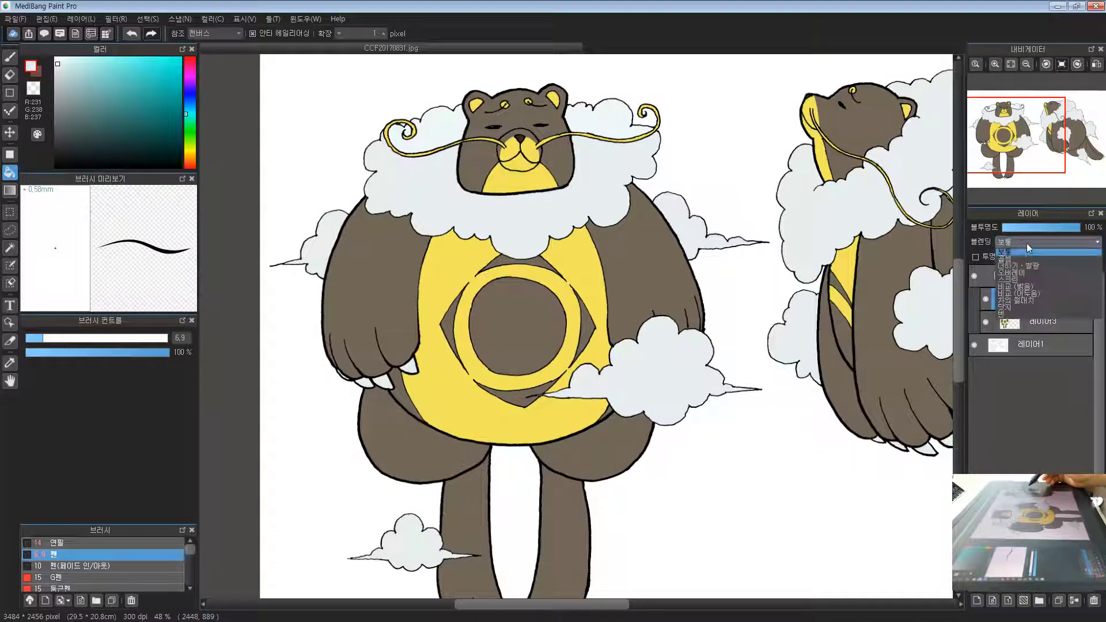
{"action": "left_click", "coordinate": [1020, 251]}
{"action": "left_click", "coordinate": [1040, 323]}
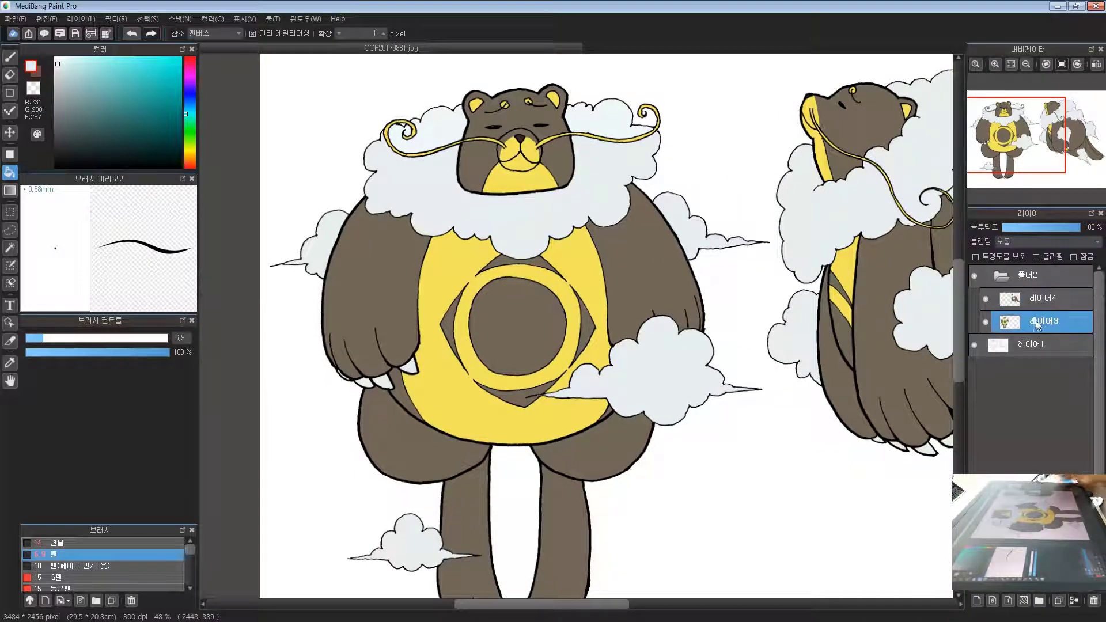
Add one new layer directly above 레이어3 and another directly above 레이어4 inside 폴더2
{"action": "left_click", "coordinate": [978, 600]}
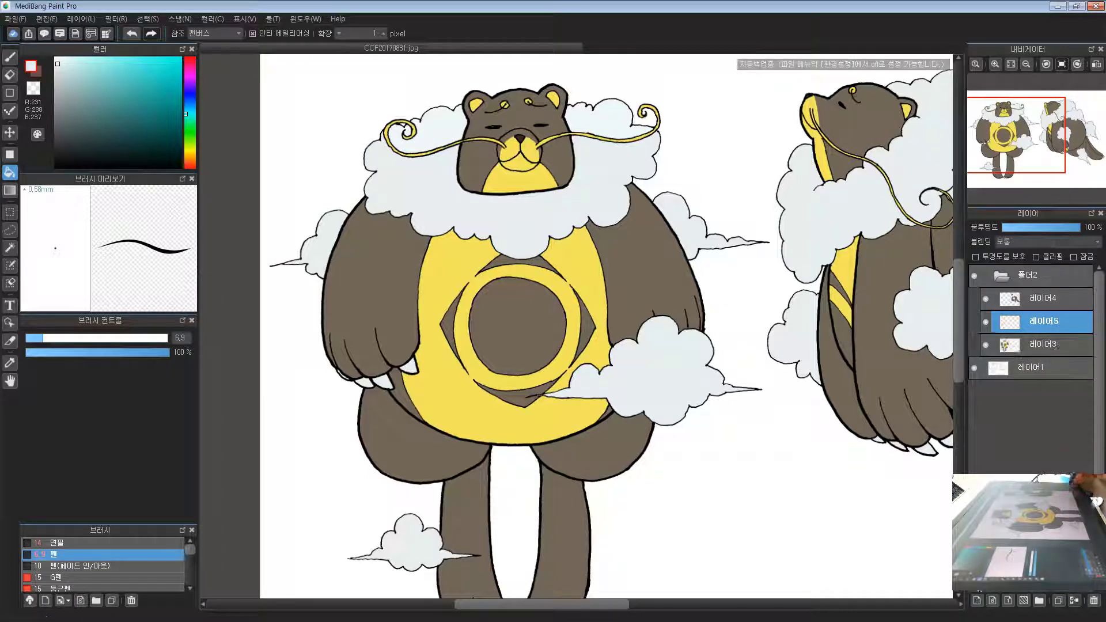
{"action": "left_click", "coordinate": [1031, 297]}
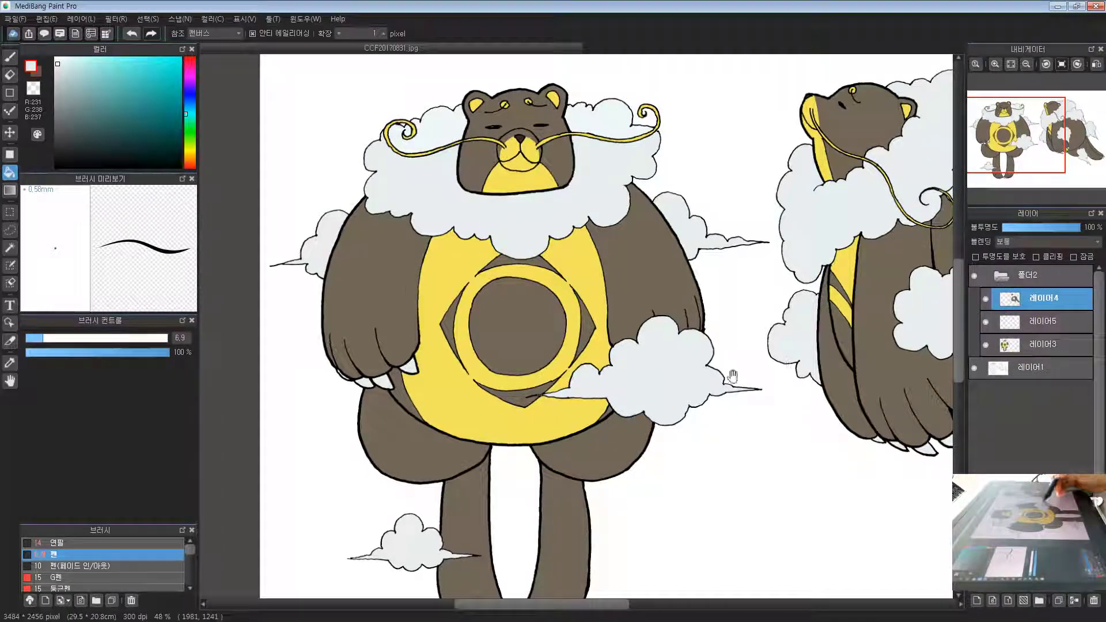
{"action": "left_click", "coordinate": [1011, 344]}
{"action": "left_click", "coordinate": [1012, 322]}
{"action": "left_click", "coordinate": [1012, 345]}
{"action": "left_click", "coordinate": [1015, 299]}
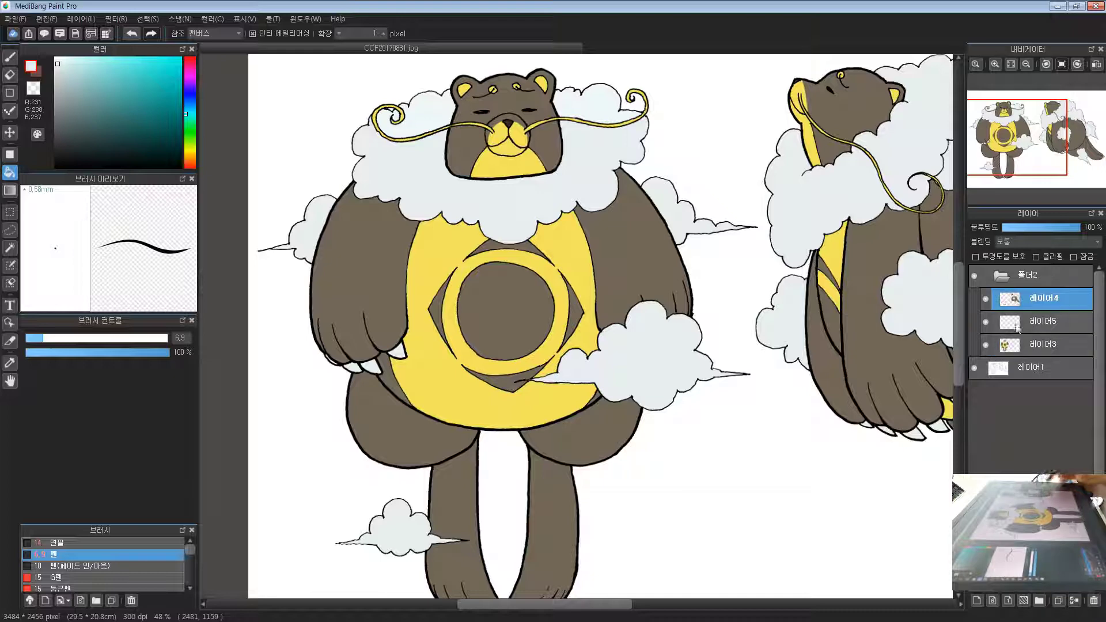
{"action": "left_click", "coordinate": [974, 602]}
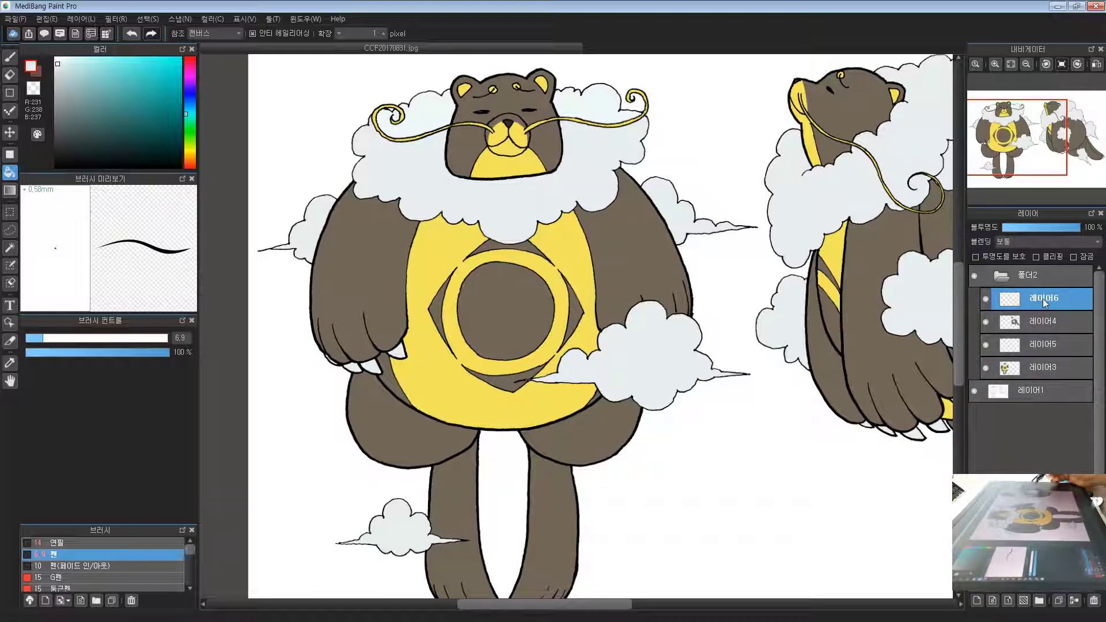
Rename both new empty layers in 폴더2 as 그림자
{"action": "double_click", "coordinate": [1037, 297]}
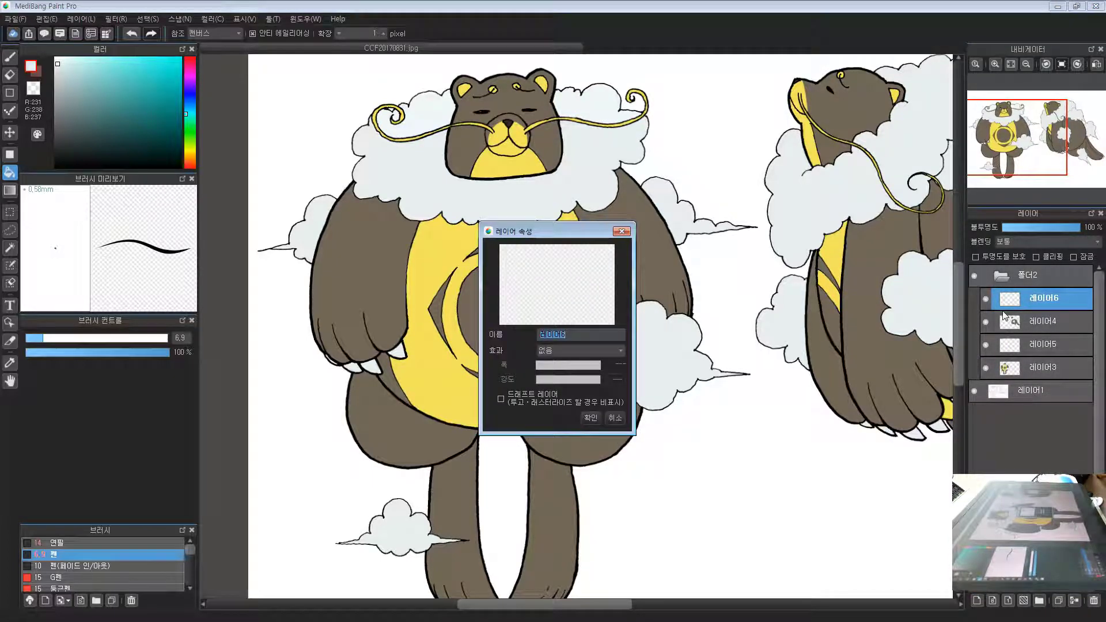
{"action": "type", "text": "그림자"}
{"action": "key", "text": "Return"}
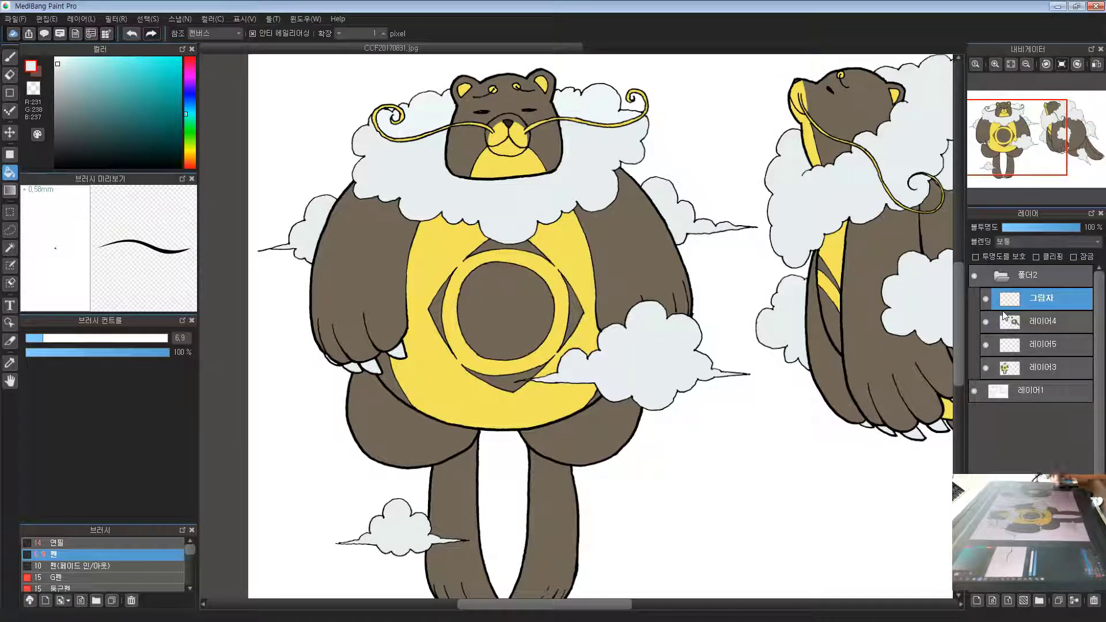
{"action": "left_click", "coordinate": [1044, 346]}
{"action": "double_click", "coordinate": [1045, 348]}
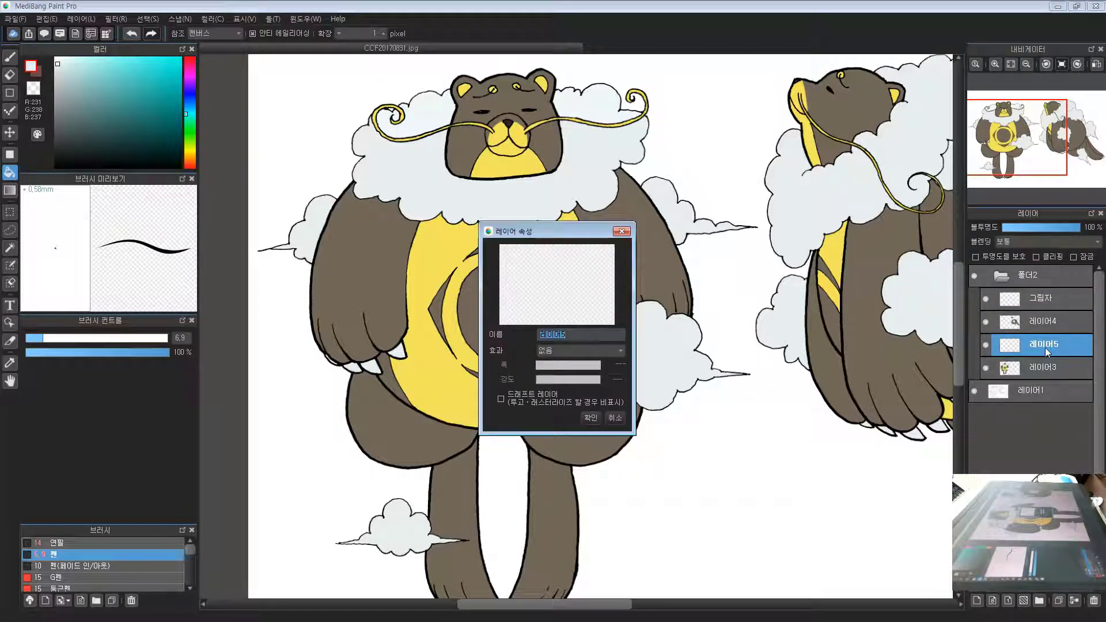
{"action": "type", "text": "그림자"}
{"action": "key", "text": "Return"}
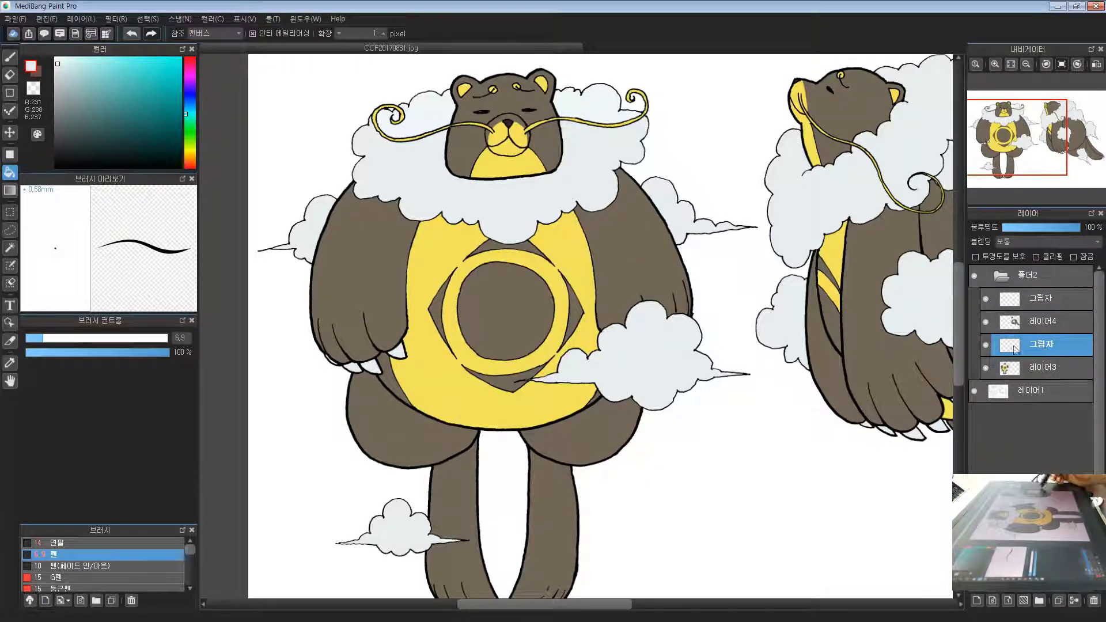
Set the blending mode of both 그림자 layers to 곱셈 (Multiply) and make the lower one active
{"action": "left_click", "coordinate": [1012, 243]}
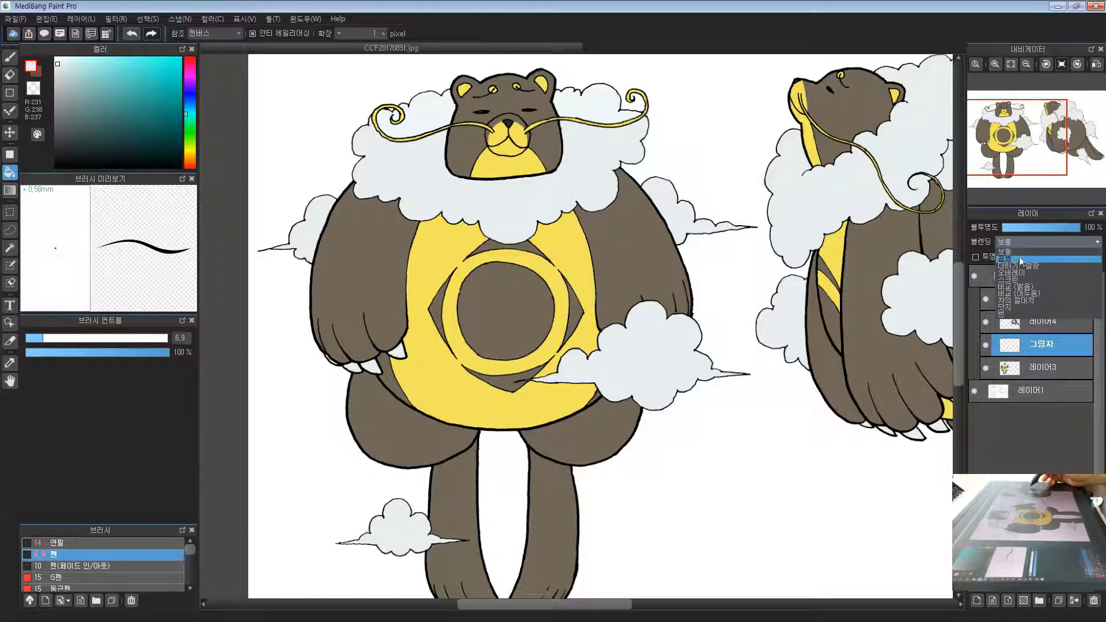
{"action": "left_click", "coordinate": [1018, 261]}
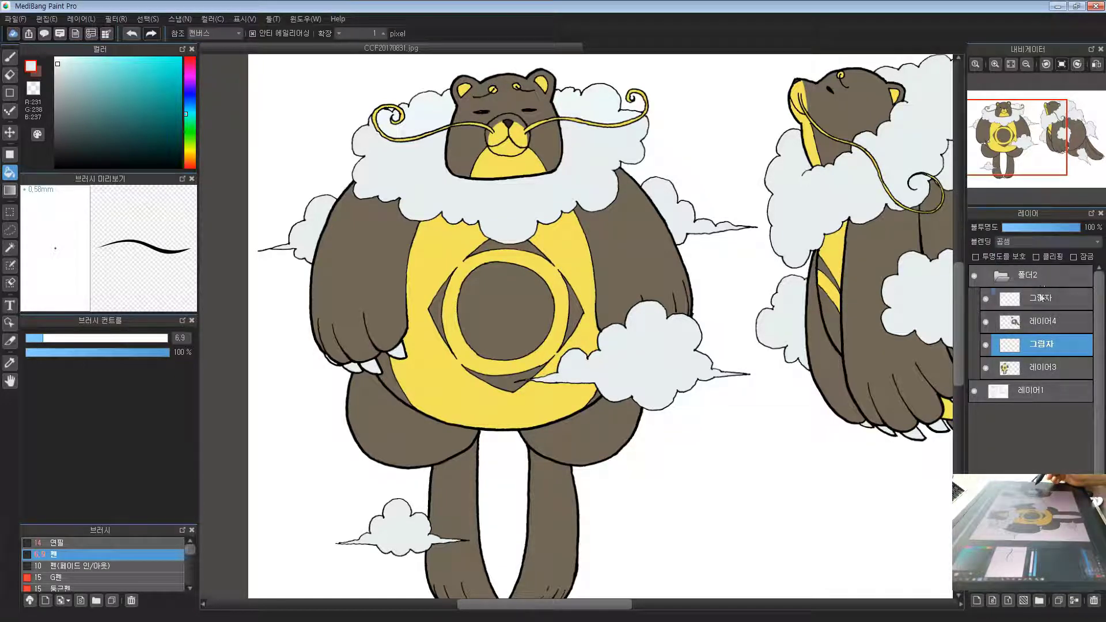
{"action": "left_click_drag", "start_coordinate": [1042, 228], "coordinate": [1092, 228]}
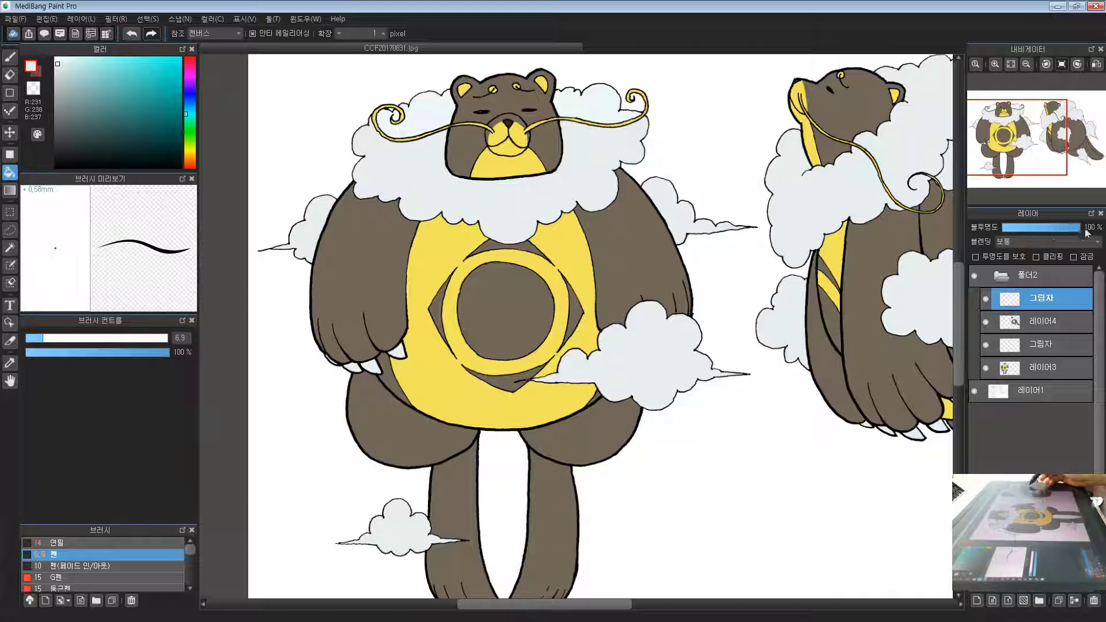
{"action": "left_click", "coordinate": [1034, 242]}
{"action": "left_click", "coordinate": [1029, 260]}
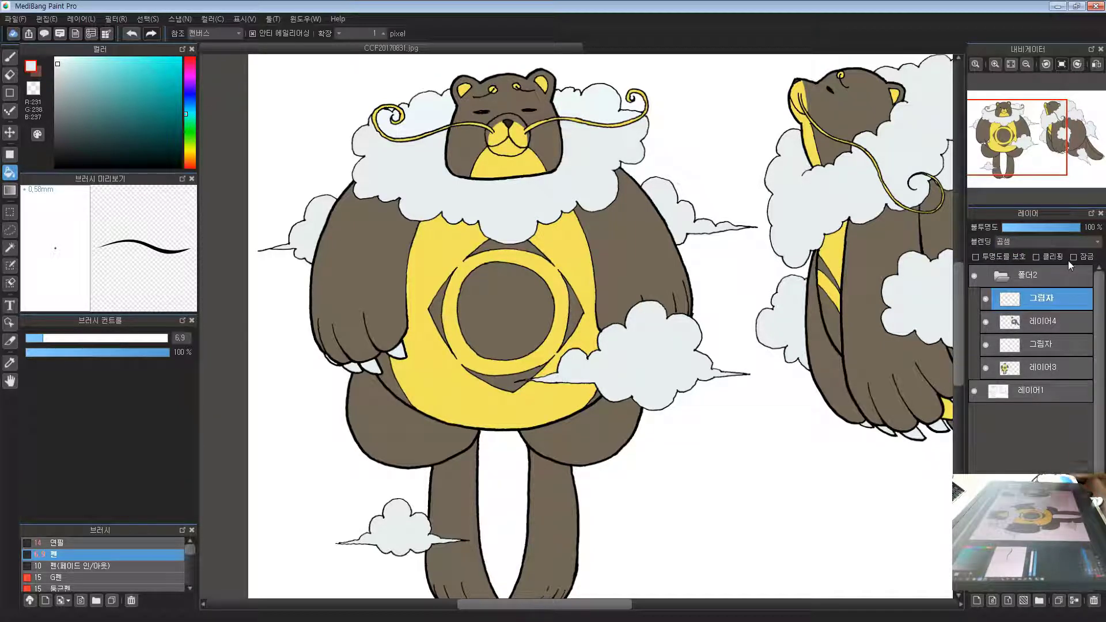
{"action": "left_click", "coordinate": [1062, 344]}
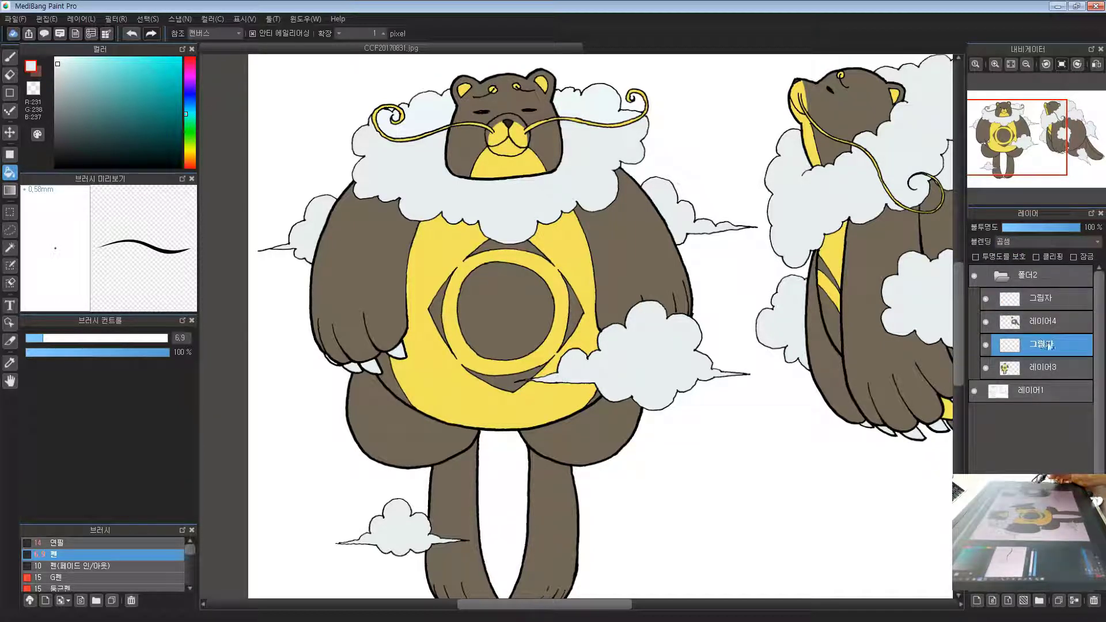
Try shadow colours by sampling the bear's brown fur and yellow chin and shifting their hues toward orange and pink
{"action": "left_click_drag", "start_coordinate": [474, 207], "coordinate": [457, 329]}
{"action": "left_click_drag", "start_coordinate": [477, 288], "coordinate": [535, 288]}
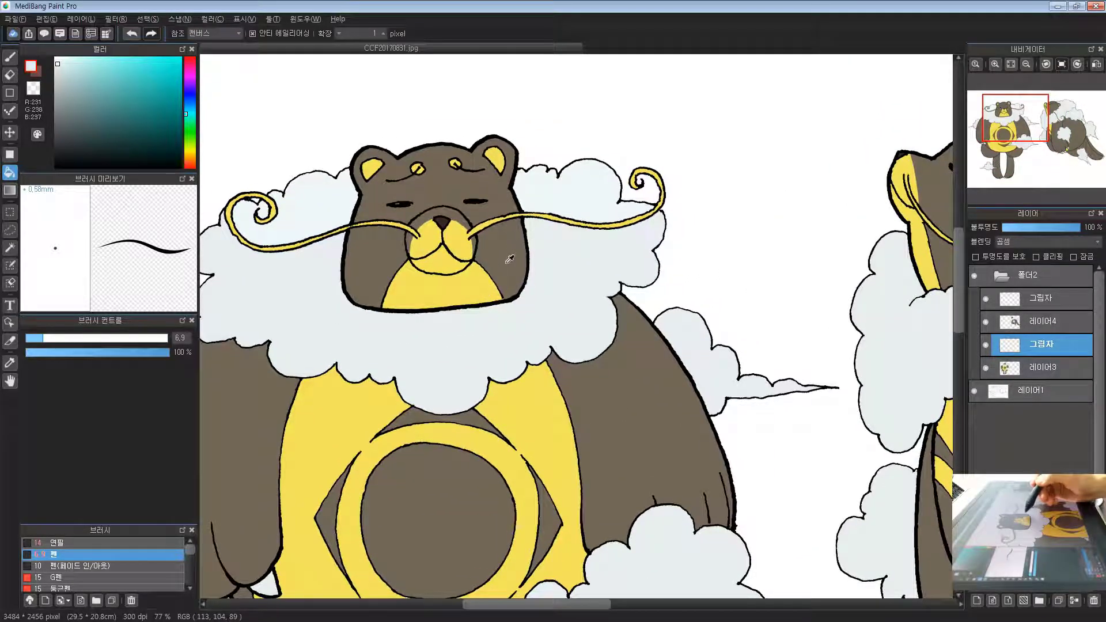
{"action": "left_click", "coordinate": [512, 257], "text": "alt"}
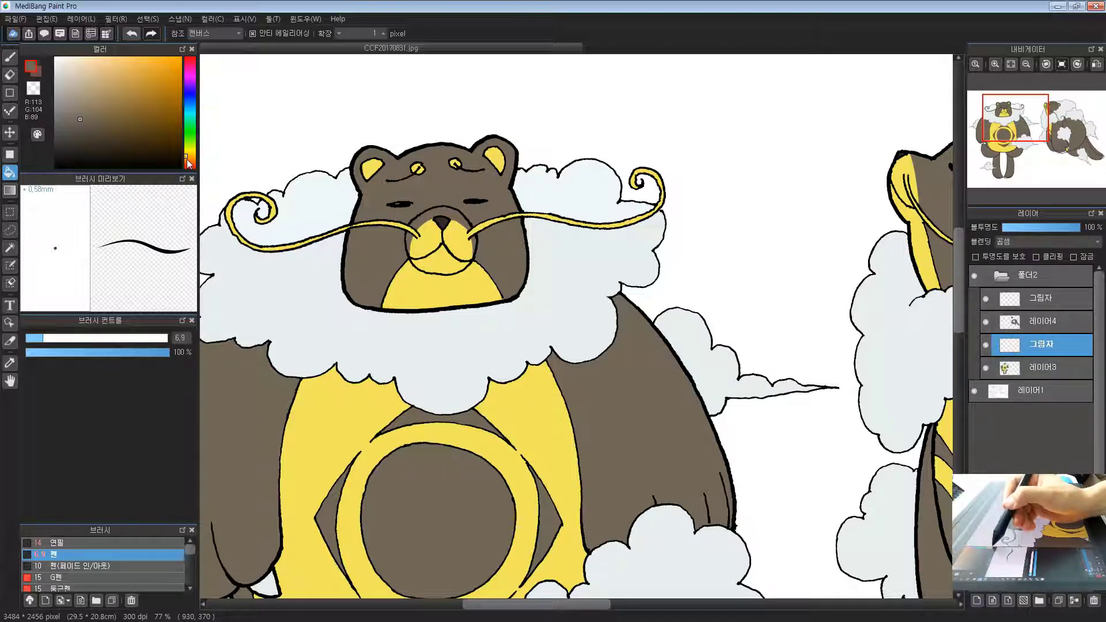
{"action": "left_click_drag", "start_coordinate": [188, 163], "coordinate": [187, 165]}
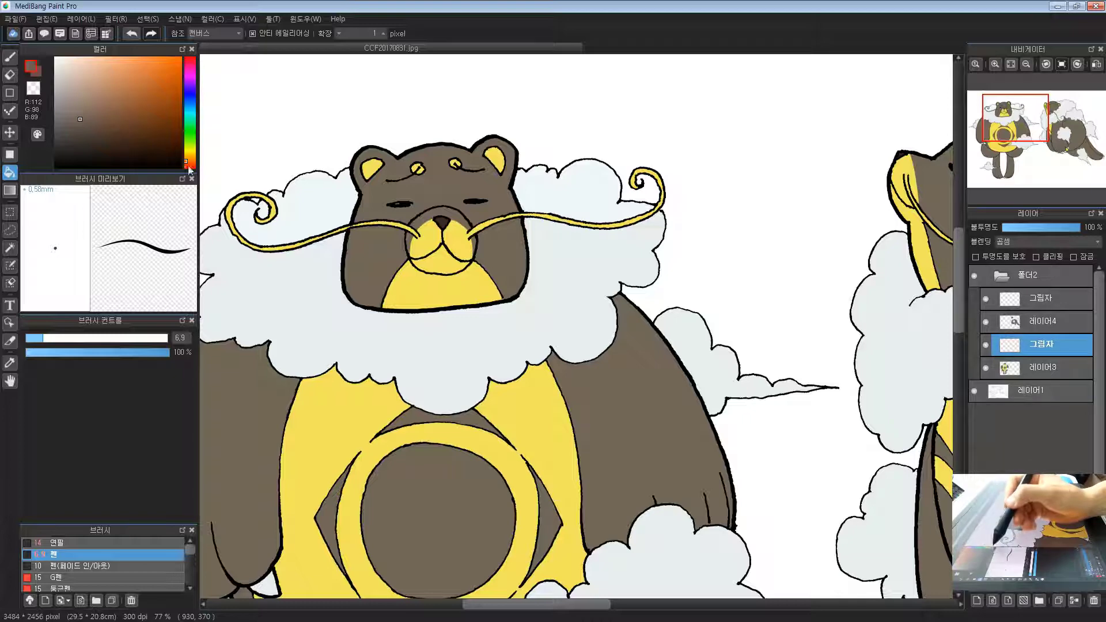
{"action": "left_click", "coordinate": [460, 271], "text": "alt"}
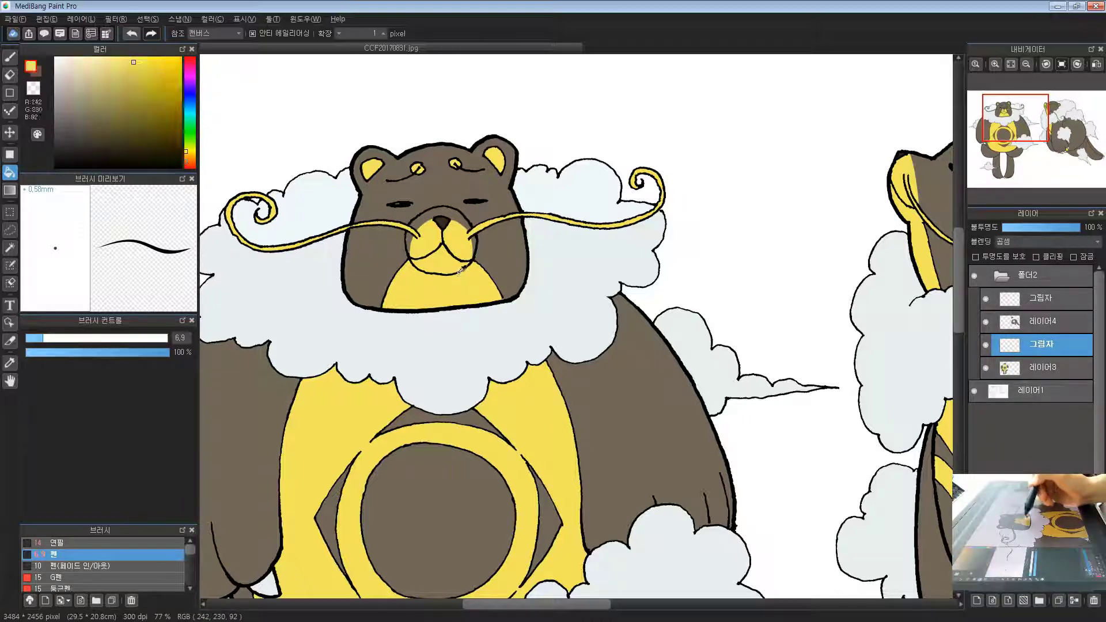
{"action": "left_click_drag", "start_coordinate": [188, 152], "coordinate": [187, 161]}
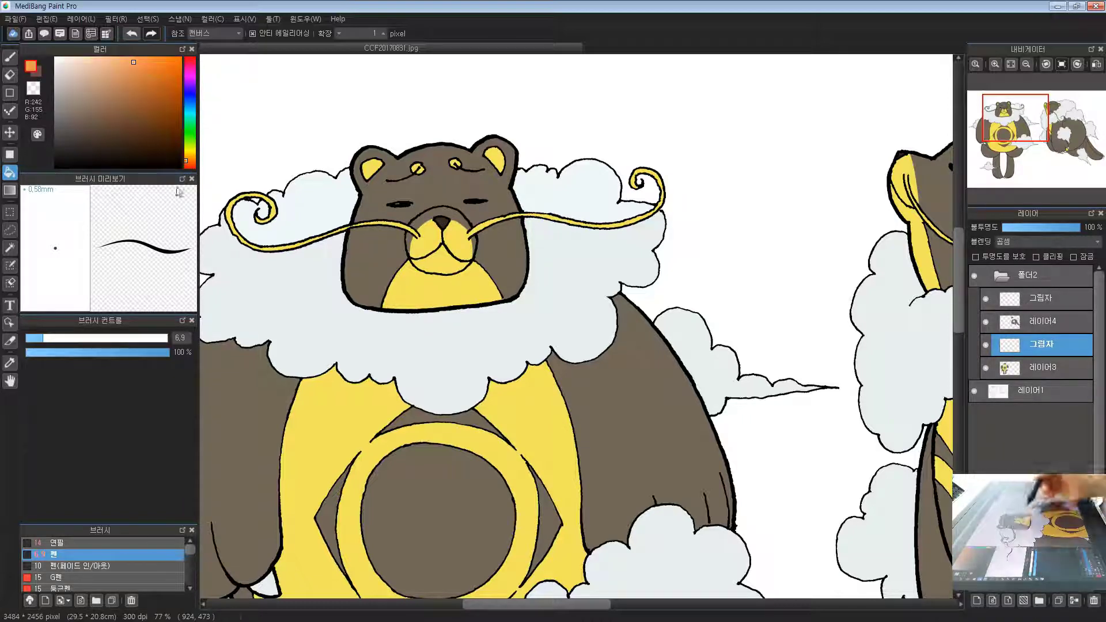
{"action": "left_click", "coordinate": [187, 67]}
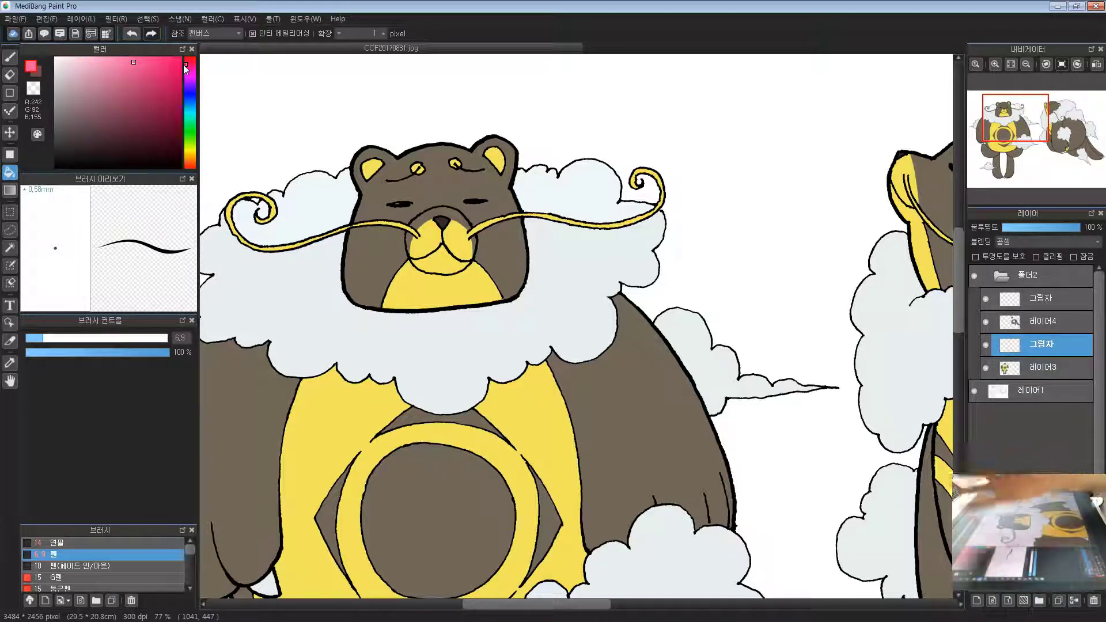
Sample the face's brown, shift it to a lighter reddish grey (R161 G149 B145) as the shadow colour, and activate the Brush tool
{"action": "right_click", "coordinate": [496, 252]}
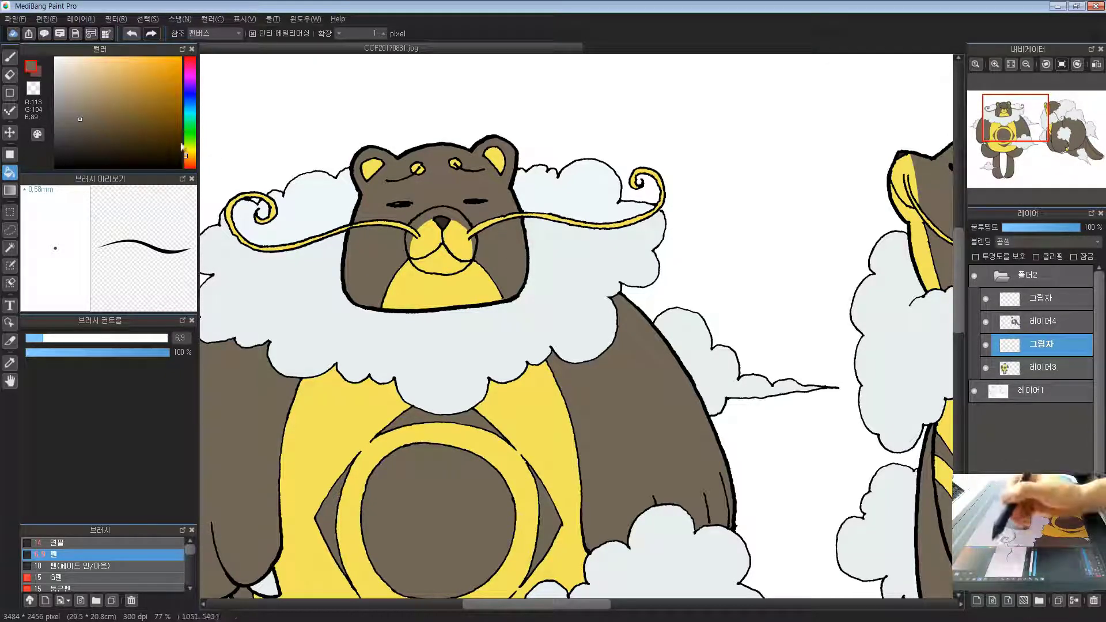
{"action": "left_click_drag", "start_coordinate": [185, 159], "coordinate": [185, 165]}
{"action": "left_click_drag", "start_coordinate": [78, 123], "coordinate": [69, 98]}
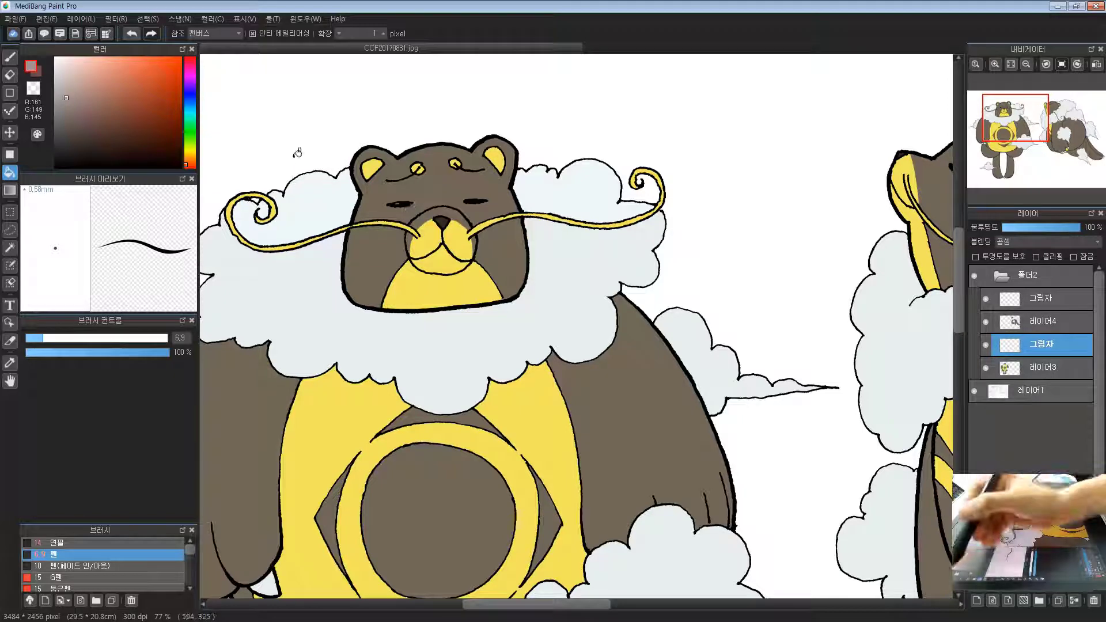
{"action": "left_click", "coordinate": [9, 57]}
Try broad shadow strokes at brush size 45 across the chest below the cloud collar and undo them
{"action": "left_click_drag", "start_coordinate": [521, 380], "coordinate": [560, 334]}
{"action": "left_click_drag", "start_coordinate": [656, 323], "coordinate": [448, 396]}
{"action": "key", "text": "ctrl+z"}
{"action": "left_click", "coordinate": [126, 338]}
{"action": "key", "text": "ctrl+z"}
{"action": "mouse_move", "coordinate": [667, 311]}
{"action": "left_mouse_down"}
{"action": "mouse_move", "coordinate": [512, 379]}
{"action": "mouse_move", "coordinate": [239, 318]}
{"action": "left_mouse_up"}
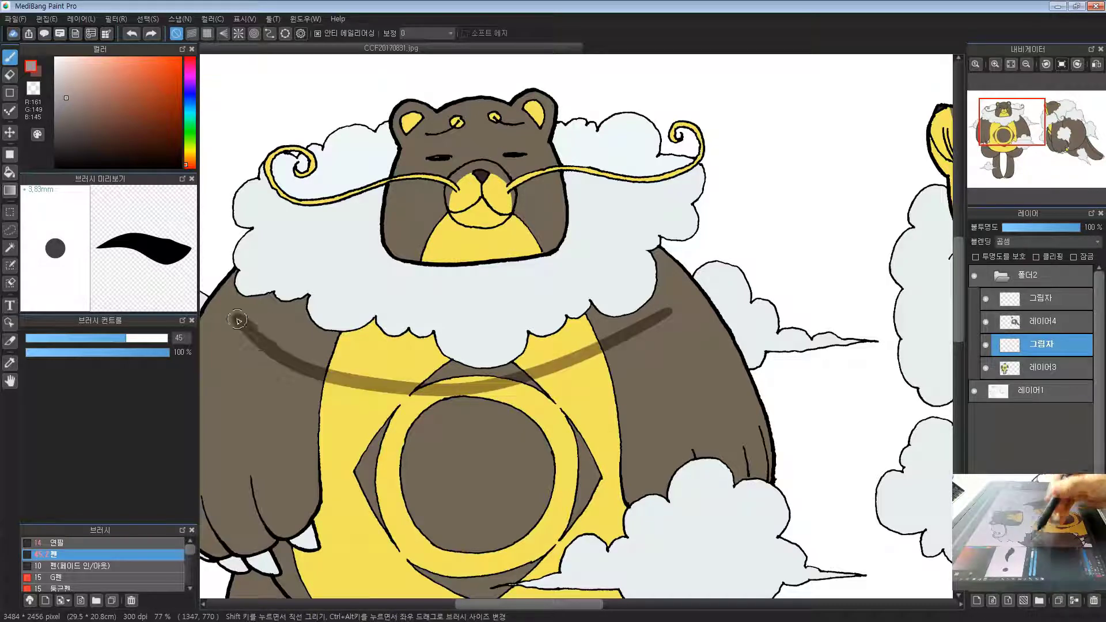
{"action": "left_click_drag", "start_coordinate": [429, 408], "coordinate": [464, 363]}
{"action": "scroll", "coordinate": [452, 369], "scroll_direction": "down", "scroll_amount": 2}
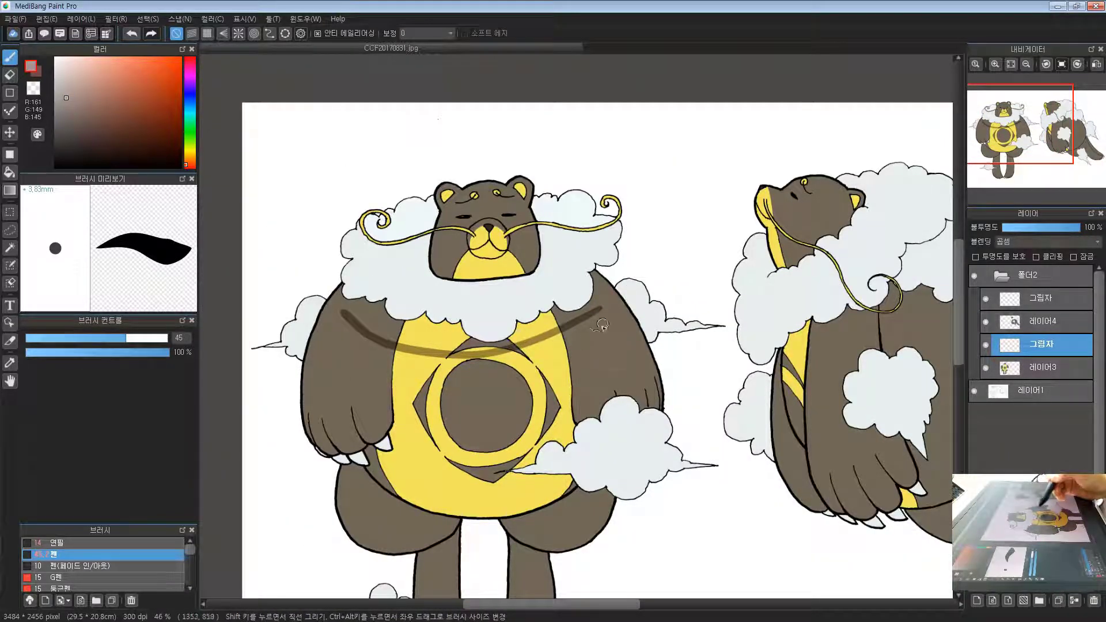
{"action": "key", "text": "ctrl+z"}
{"action": "left_click_drag", "start_coordinate": [602, 320], "coordinate": [414, 382]}
{"action": "key", "text": "ctrl+z"}
Set the brush size to 13.3 and draw a curved shadow contour beneath the front-view bear's muzzle
{"action": "scroll", "coordinate": [507, 218], "scroll_direction": "up", "scroll_amount": 5}
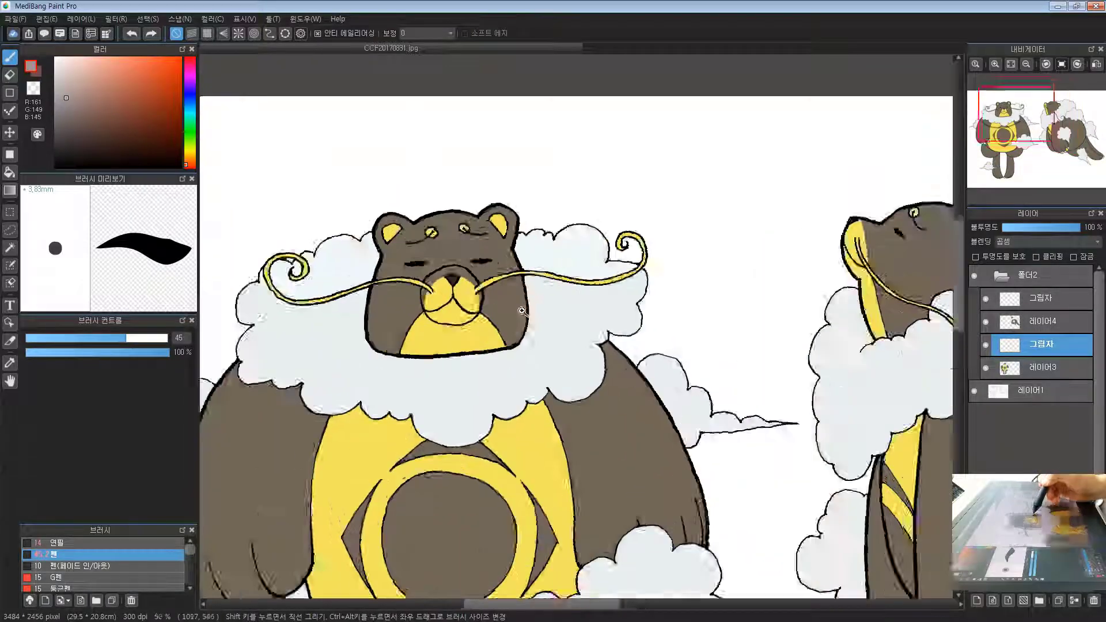
{"action": "left_click_drag", "start_coordinate": [492, 252], "coordinate": [418, 263], "text": "ctrl+alt"}
{"action": "left_click_drag", "start_coordinate": [526, 267], "coordinate": [519, 254]}
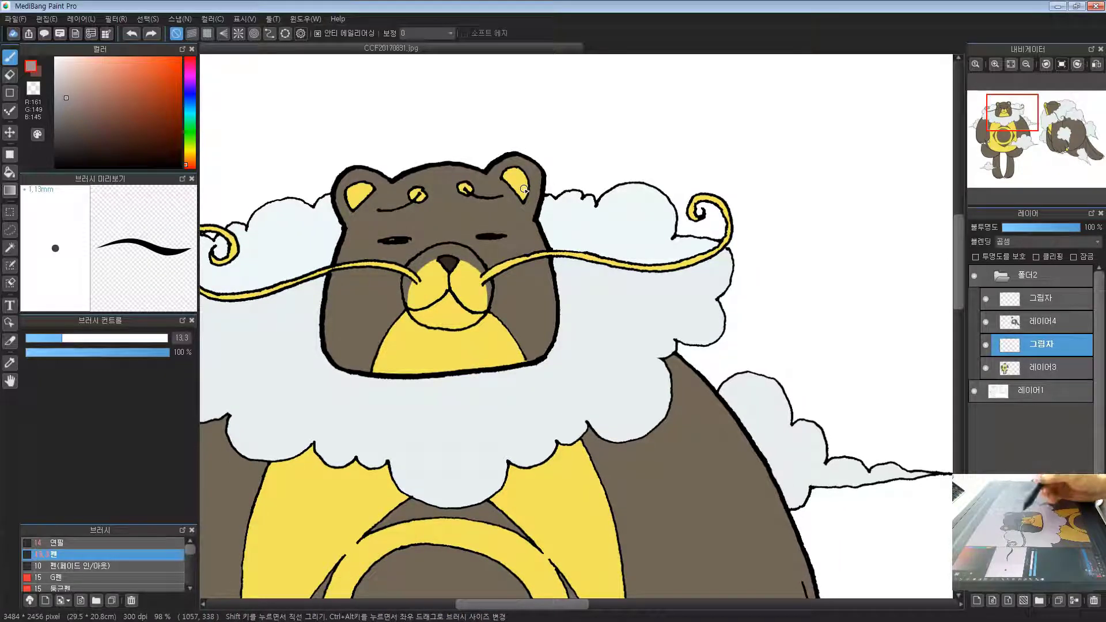
{"action": "left_click_drag", "start_coordinate": [461, 352], "coordinate": [466, 295]}
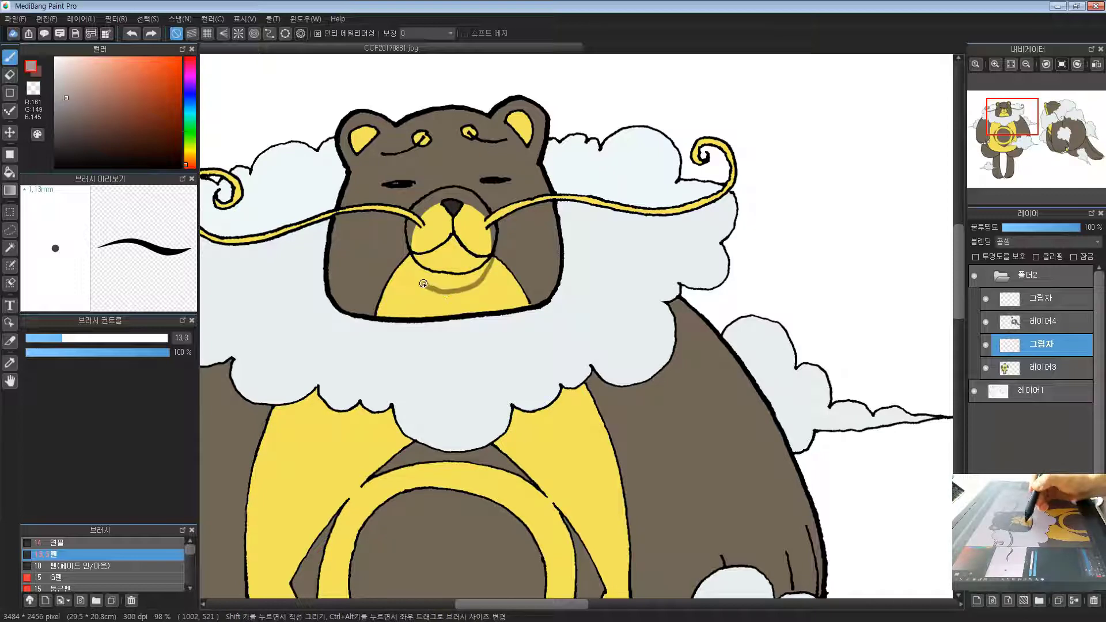
{"action": "left_click_drag", "start_coordinate": [423, 284], "coordinate": [407, 245]}
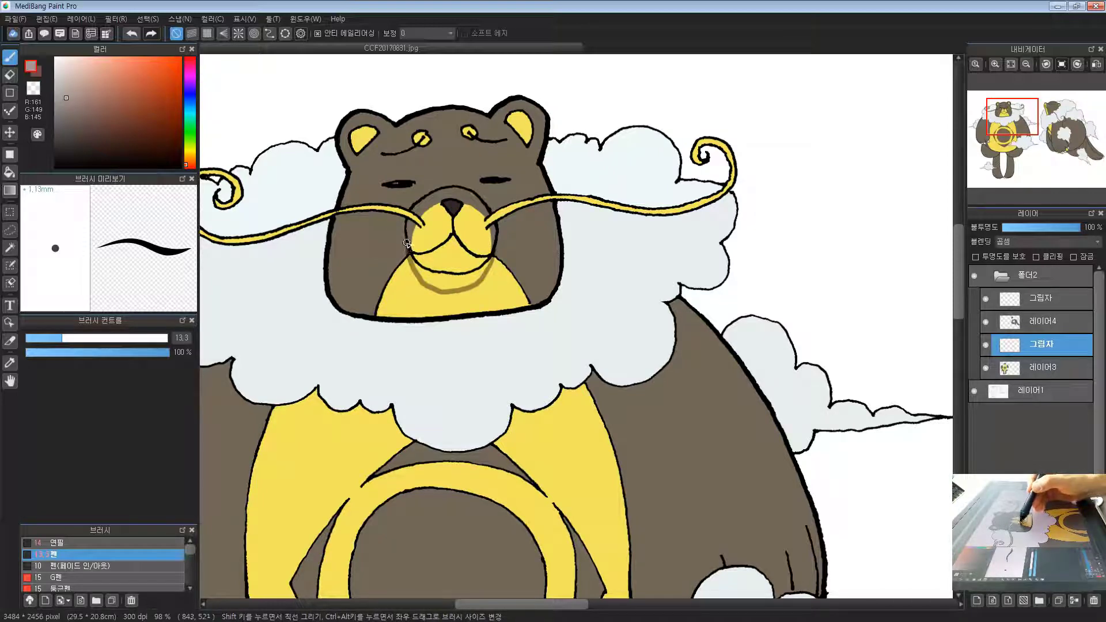
{"action": "left_click_drag", "start_coordinate": [499, 298], "coordinate": [475, 292]}
{"action": "left_click_drag", "start_coordinate": [433, 360], "coordinate": [439, 335]}
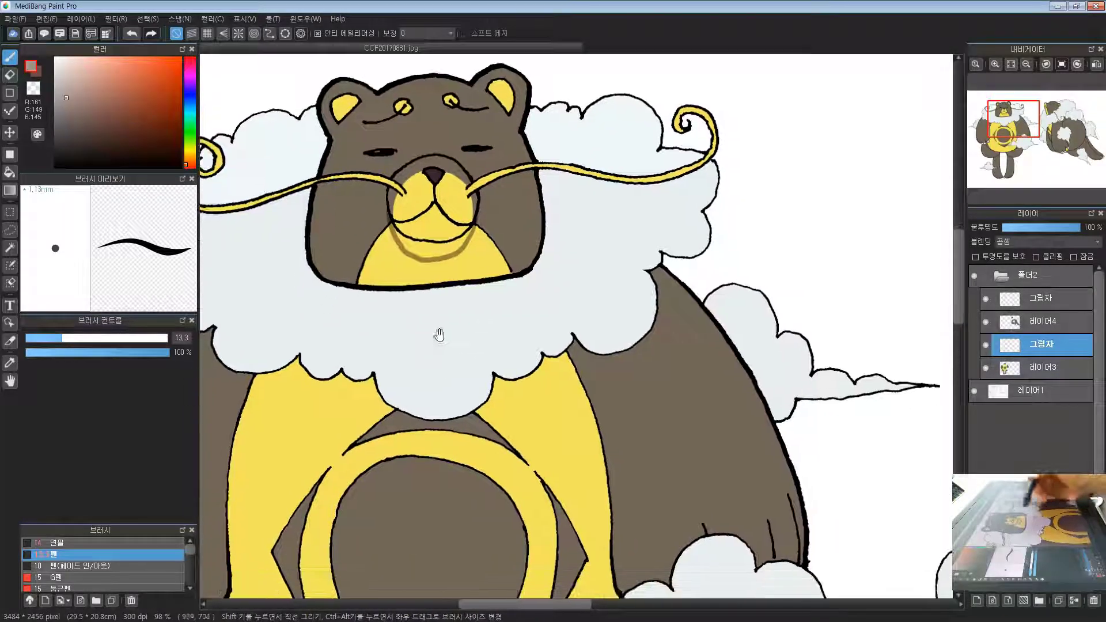
Draw a shadow contour line below the whiskers on each cheek, from the muzzle to the face's edge
{"action": "left_click_drag", "start_coordinate": [485, 193], "coordinate": [490, 217]}
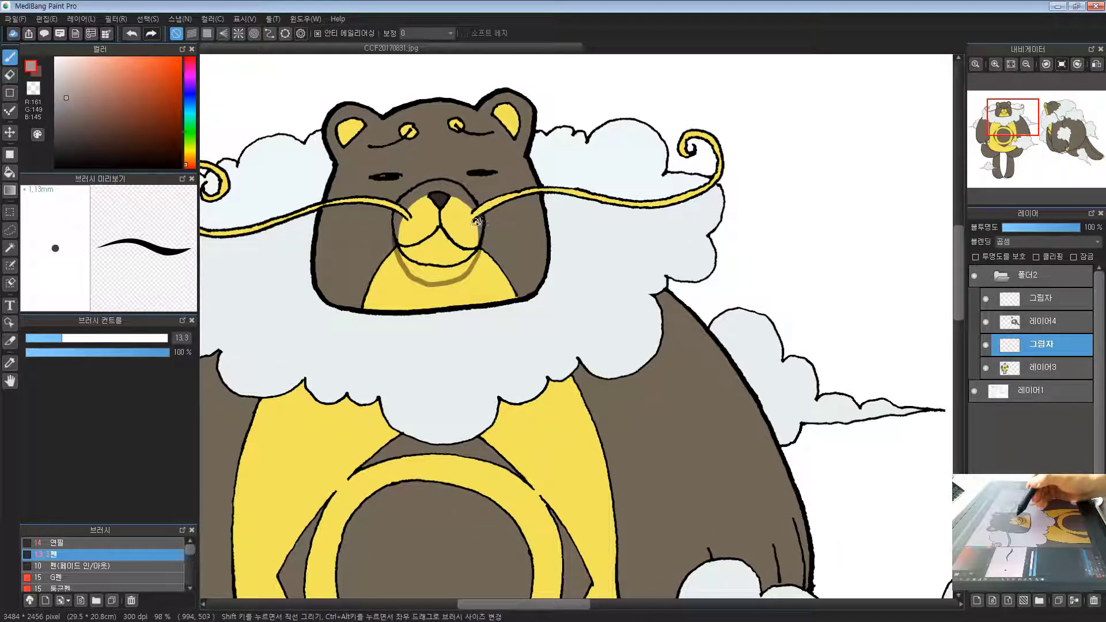
{"action": "left_click_drag", "start_coordinate": [478, 217], "coordinate": [517, 214]}
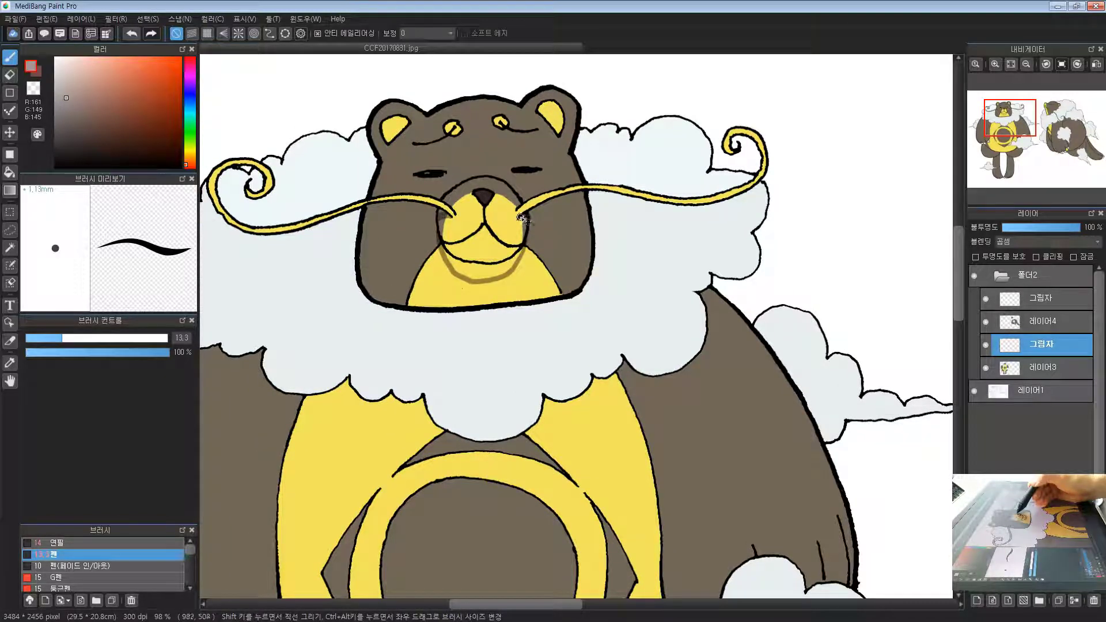
{"action": "left_click_drag", "start_coordinate": [570, 221], "coordinate": [569, 227]}
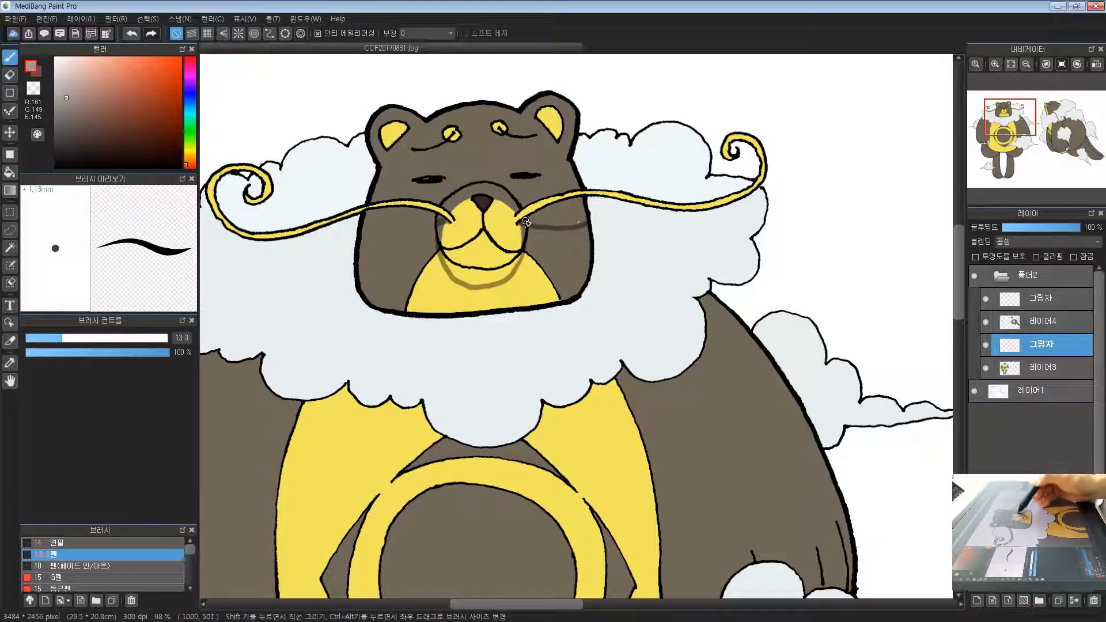
{"action": "left_click_drag", "start_coordinate": [584, 221], "coordinate": [588, 221]}
{"action": "left_click_drag", "start_coordinate": [433, 220], "coordinate": [510, 211]}
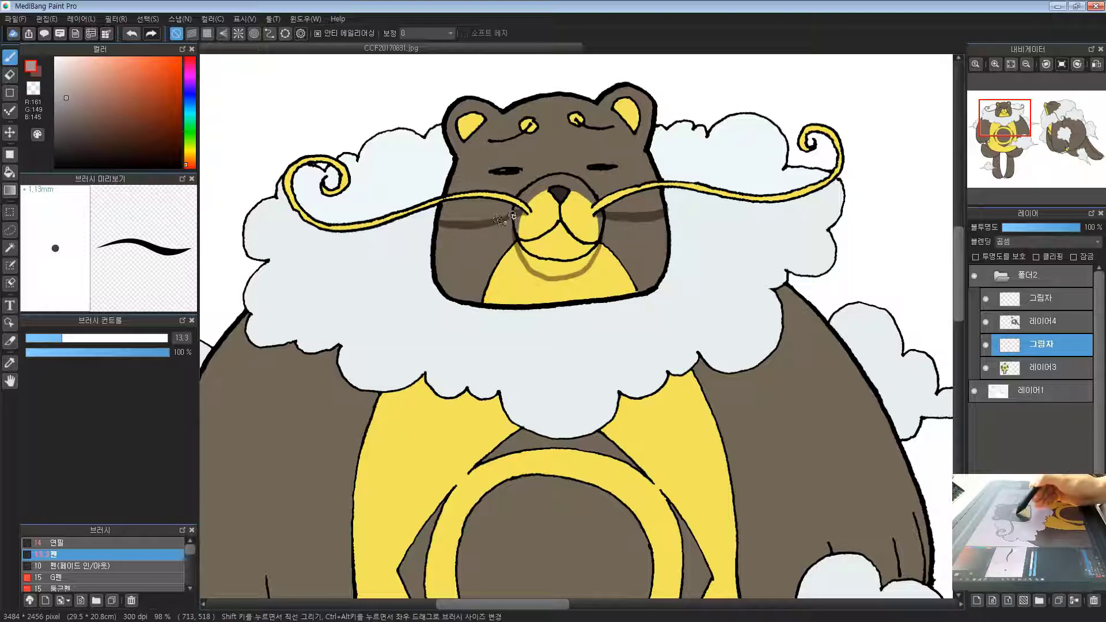
{"action": "left_click_drag", "start_coordinate": [485, 242], "coordinate": [512, 210]}
Dab a small shadow spot under the front-view bear's chin, and draw a short shadow line beneath its mouth at brush size 4.8
{"action": "scroll", "coordinate": [519, 214], "scroll_direction": "down", "scroll_amount": 5}
{"action": "left_click_drag", "start_coordinate": [654, 265], "coordinate": [519, 285]}
{"action": "scroll", "coordinate": [449, 268], "scroll_direction": "up", "scroll_amount": 3}
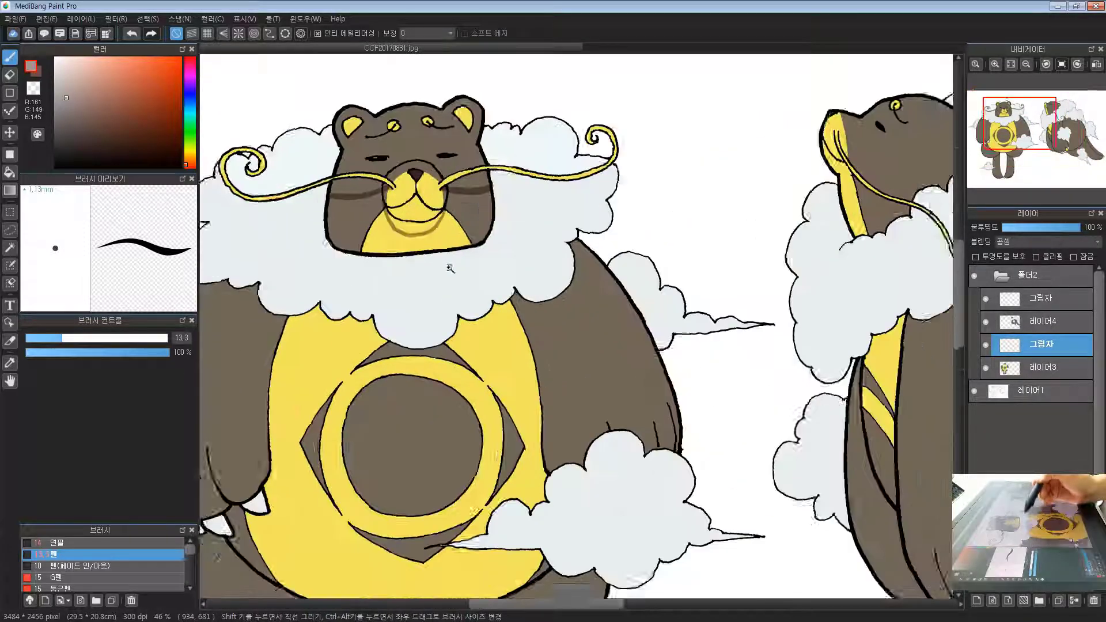
{"action": "scroll", "coordinate": [450, 268], "scroll_direction": "up", "scroll_amount": 4}
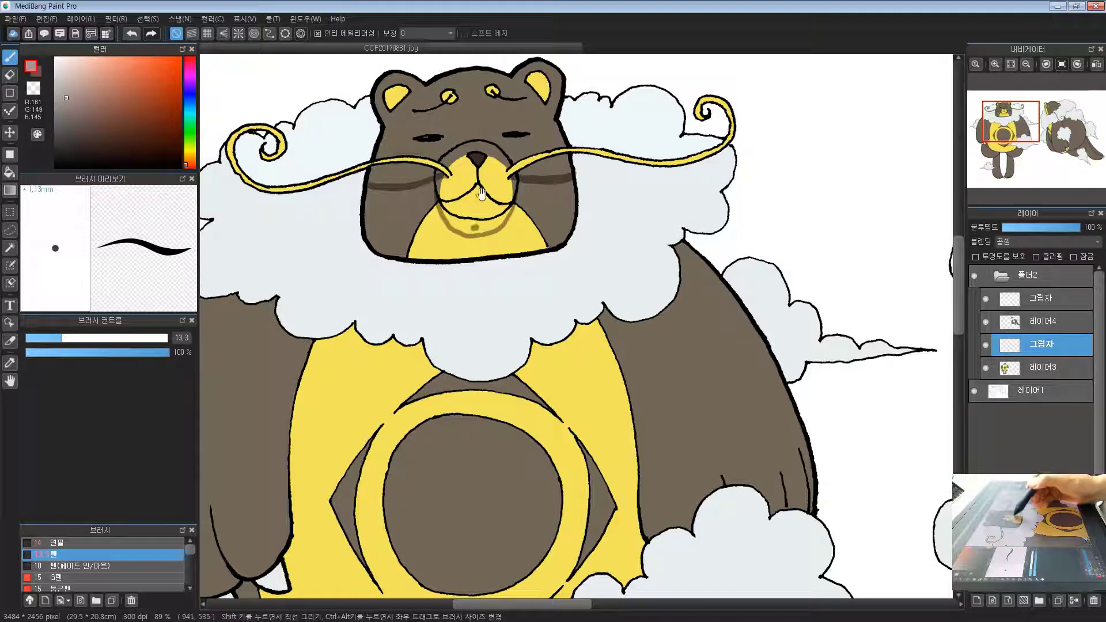
{"action": "scroll", "coordinate": [472, 228], "scroll_direction": "up", "scroll_amount": 3}
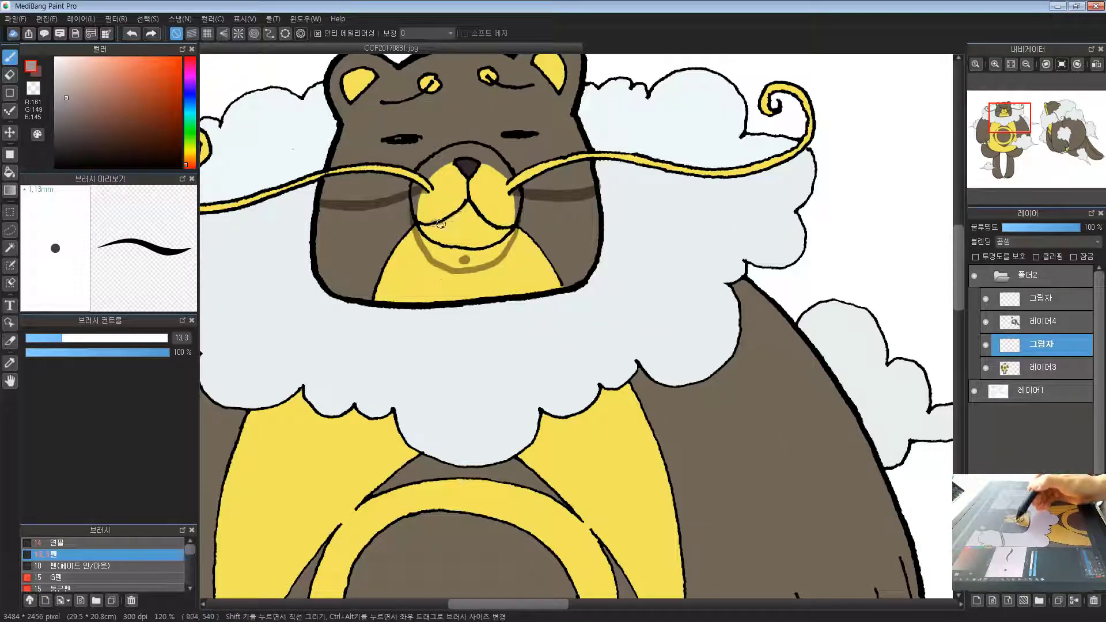
{"action": "mouse_move", "coordinate": [457, 215]}
{"action": "left_mouse_down"}
{"action": "mouse_move", "coordinate": [465, 208]}
{"action": "mouse_move", "coordinate": [429, 229]}
{"action": "mouse_move", "coordinate": [468, 213]}
{"action": "left_mouse_up"}
{"action": "key", "text": "ctrl+z"}
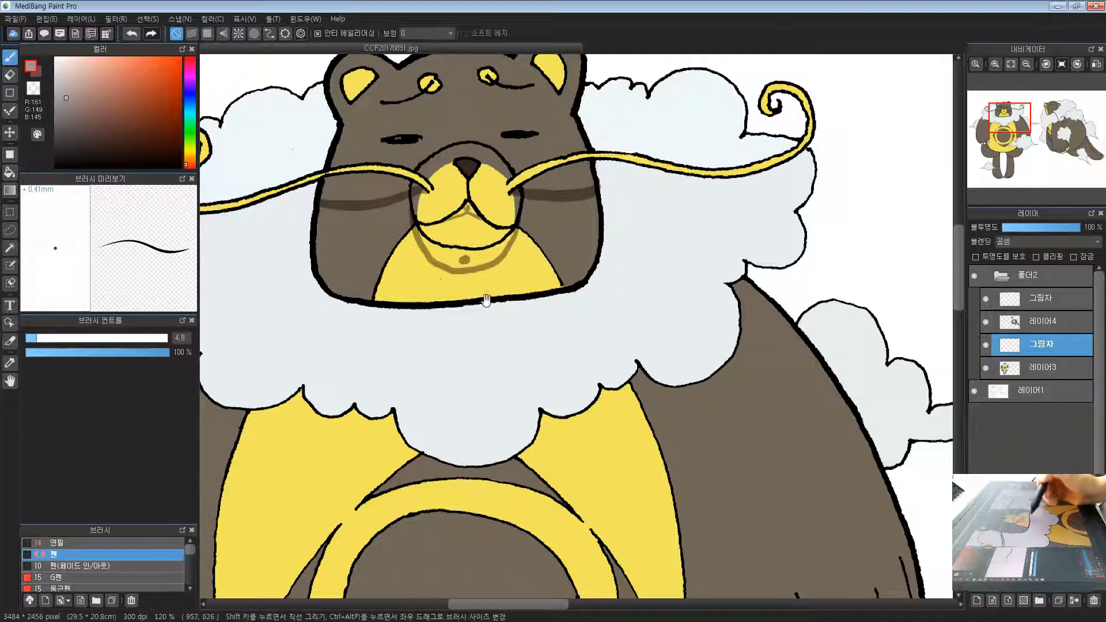
Try broad shadow strokes at brush size 30 across the upper belly beneath the cloud collar and undo them
{"action": "left_click_drag", "start_coordinate": [457, 365], "coordinate": [457, 324]}
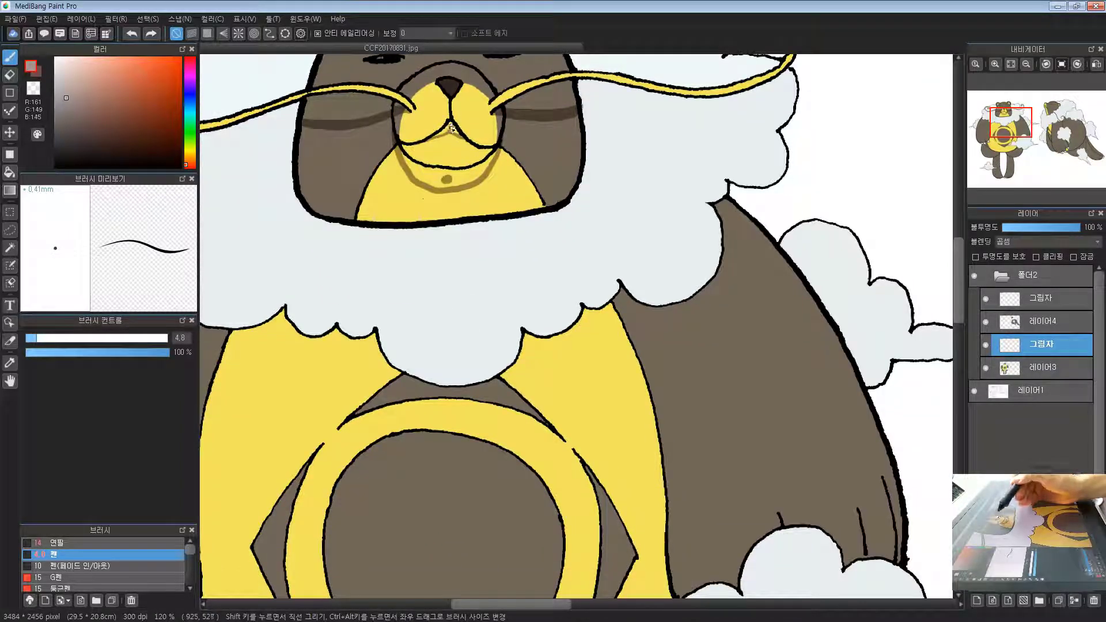
{"action": "left_click_drag", "start_coordinate": [440, 430], "coordinate": [441, 264]}
{"action": "key", "text": "ctrl+minus"}
{"action": "key", "text": "ctrl+minus"}
{"action": "mouse_move", "coordinate": [368, 260]}
{"action": "left_mouse_down"}
{"action": "mouse_move", "coordinate": [390, 267]}
{"action": "mouse_move", "coordinate": [414, 224]}
{"action": "left_mouse_up"}
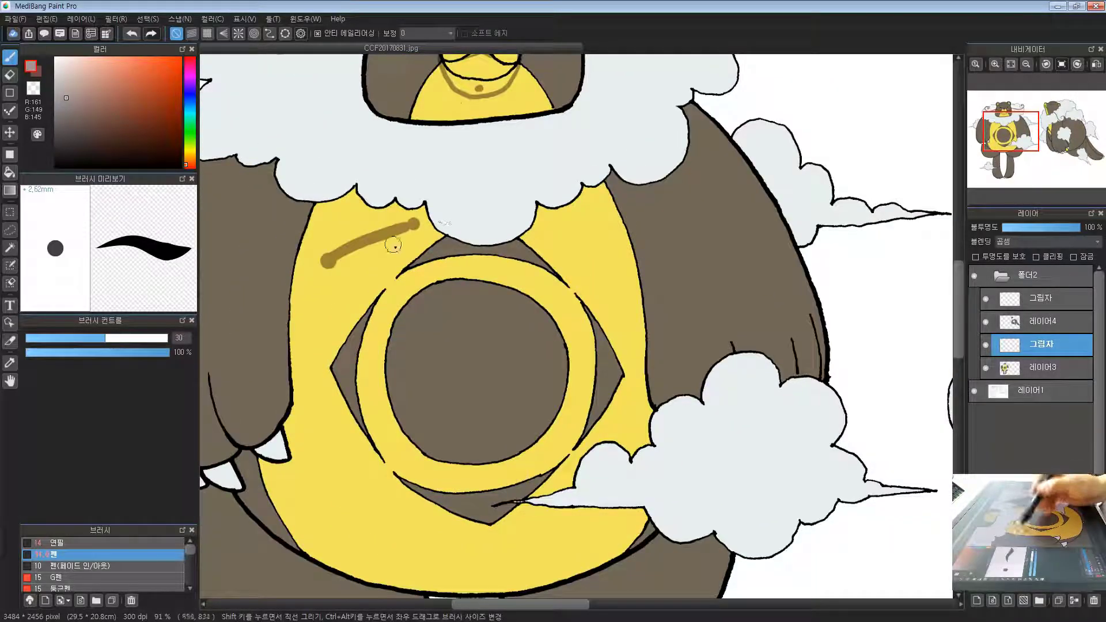
{"action": "key", "text": "ctrl+z"}
{"action": "mouse_move", "coordinate": [341, 272]}
{"action": "left_mouse_down"}
{"action": "mouse_move", "coordinate": [419, 213]}
{"action": "mouse_move", "coordinate": [301, 342]}
{"action": "mouse_move", "coordinate": [513, 300]}
{"action": "mouse_move", "coordinate": [611, 358]}
{"action": "mouse_move", "coordinate": [370, 459]}
{"action": "mouse_move", "coordinate": [426, 420]}
{"action": "mouse_move", "coordinate": [507, 403]}
{"action": "mouse_move", "coordinate": [557, 435]}
{"action": "mouse_move", "coordinate": [593, 384]}
{"action": "left_mouse_up"}
{"action": "key", "text": "ctrl+z"}
{"action": "key", "text": "ctrl+z"}
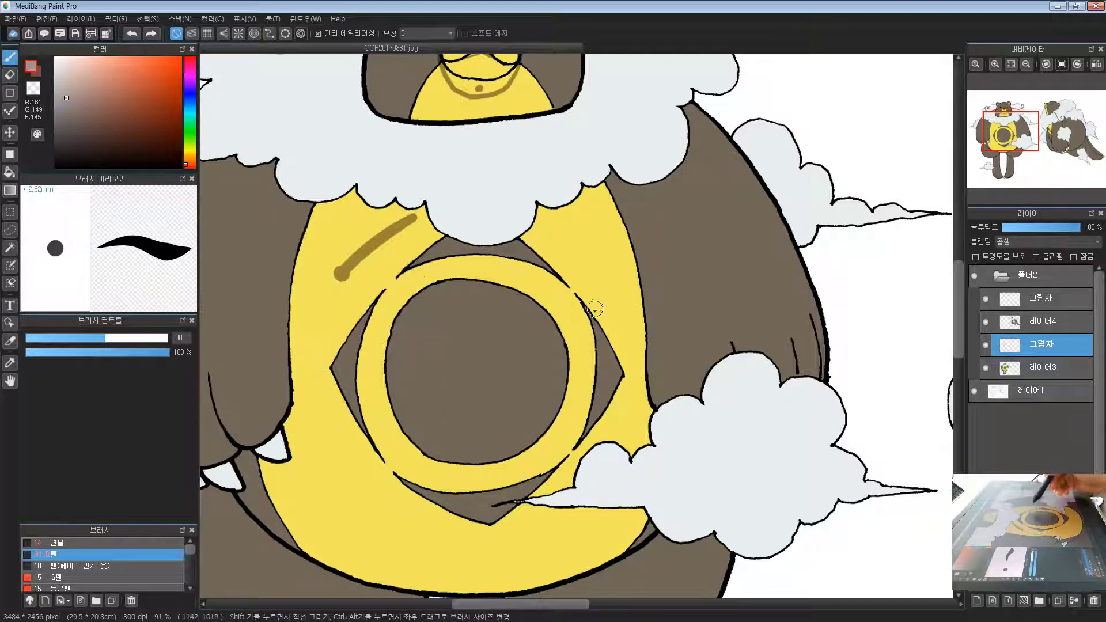
{"action": "key", "text": "ctrl+z"}
Set the brush size to 9.2 and draw a wavy shadow contour beneath the cloud collar, across both upper arms and the chest
{"action": "mouse_move", "coordinate": [583, 206]}
{"action": "left_mouse_down"}
{"action": "mouse_move", "coordinate": [612, 311]}
{"action": "mouse_move", "coordinate": [634, 316]}
{"action": "left_mouse_up"}
{"action": "key", "text": "bracketleft"}
{"action": "key", "text": "bracketleft"}
{"action": "key", "text": "bracketleft"}
{"action": "left_click_drag", "start_coordinate": [725, 288], "coordinate": [702, 304]}
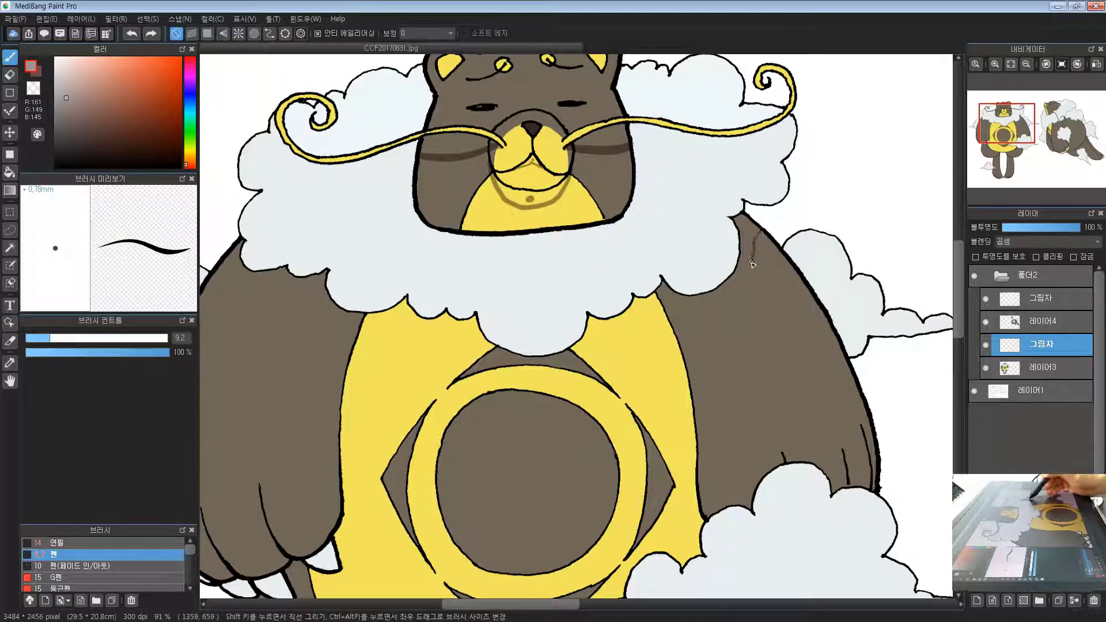
{"action": "mouse_move", "coordinate": [751, 259]}
{"action": "left_mouse_down"}
{"action": "mouse_move", "coordinate": [596, 374]}
{"action": "mouse_move", "coordinate": [542, 390]}
{"action": "left_mouse_up"}
{"action": "key", "text": "ctrl+z"}
{"action": "mouse_move", "coordinate": [768, 239]}
{"action": "left_mouse_down"}
{"action": "mouse_move", "coordinate": [813, 254]}
{"action": "mouse_move", "coordinate": [783, 323]}
{"action": "mouse_move", "coordinate": [567, 406]}
{"action": "mouse_move", "coordinate": [472, 378]}
{"action": "mouse_move", "coordinate": [381, 372]}
{"action": "mouse_move", "coordinate": [279, 329]}
{"action": "left_mouse_up"}
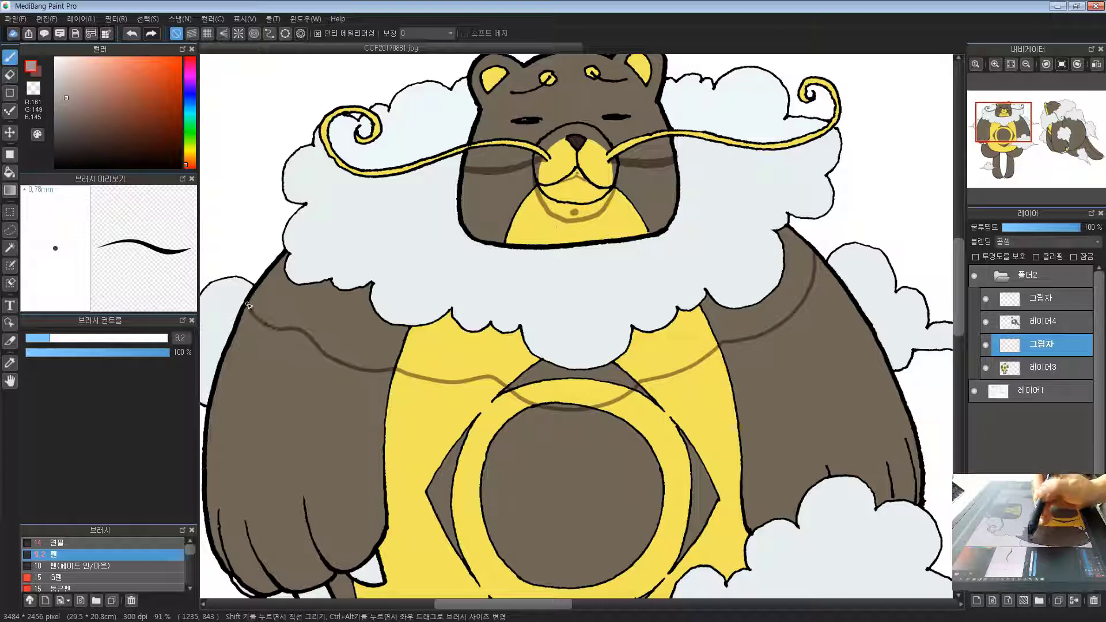
Draw shadow contours on the yellow belly along the inner edges of both arms, curving past the claws on the clawed-paw side
{"action": "left_click_drag", "start_coordinate": [597, 259], "coordinate": [559, 252]}
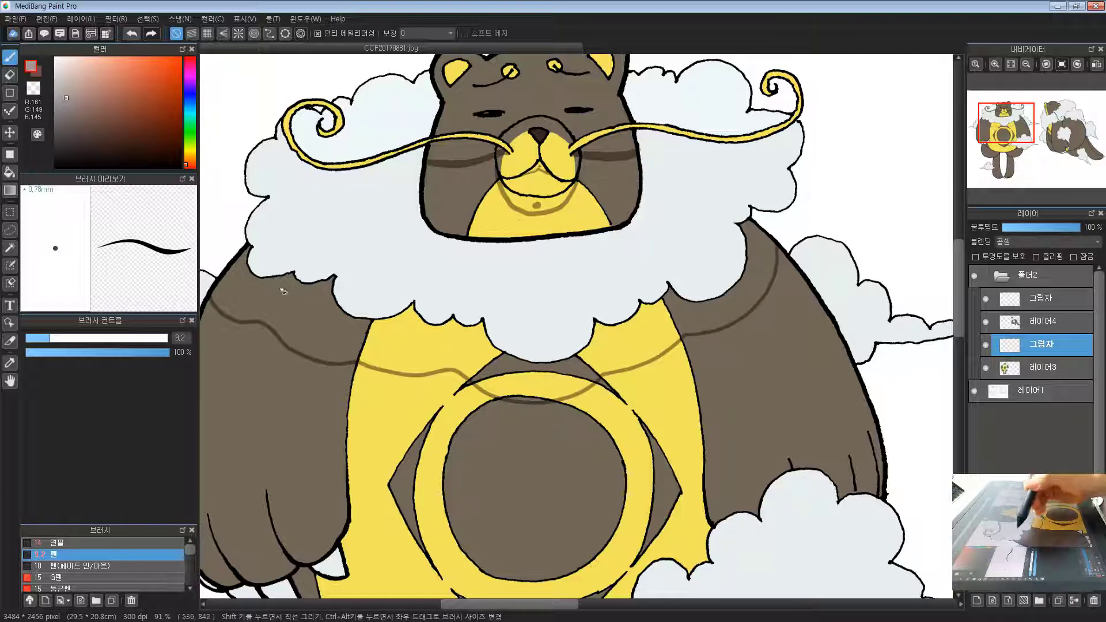
{"action": "left_click_drag", "start_coordinate": [468, 310], "coordinate": [516, 321]}
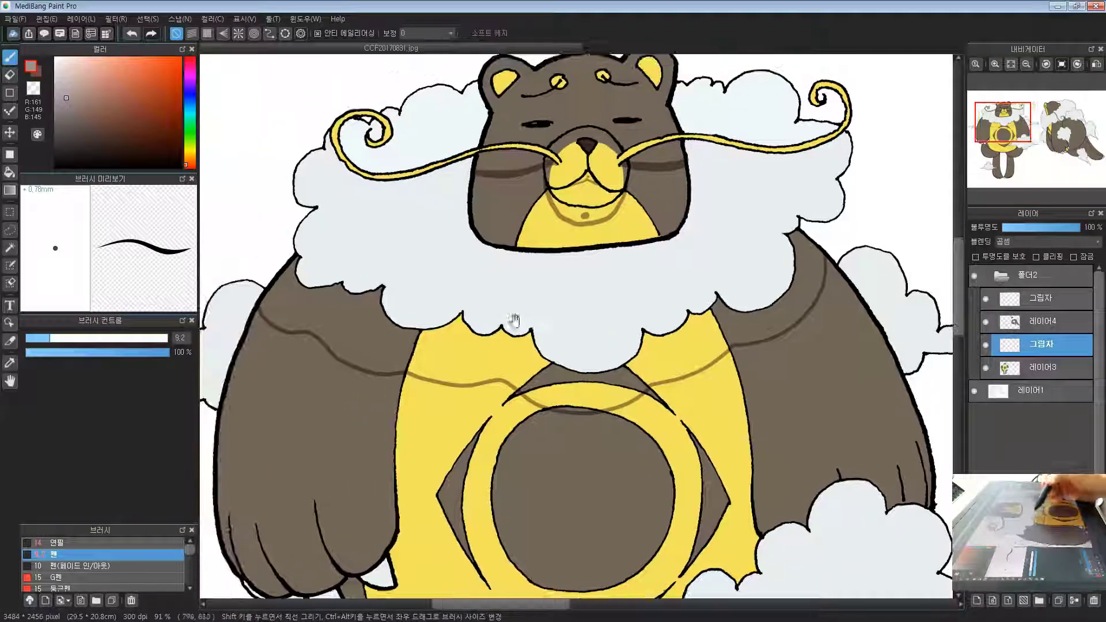
{"action": "scroll", "coordinate": [520, 313], "scroll_direction": "down", "scroll_amount": 1}
{"action": "left_click_drag", "start_coordinate": [666, 228], "coordinate": [464, 383]}
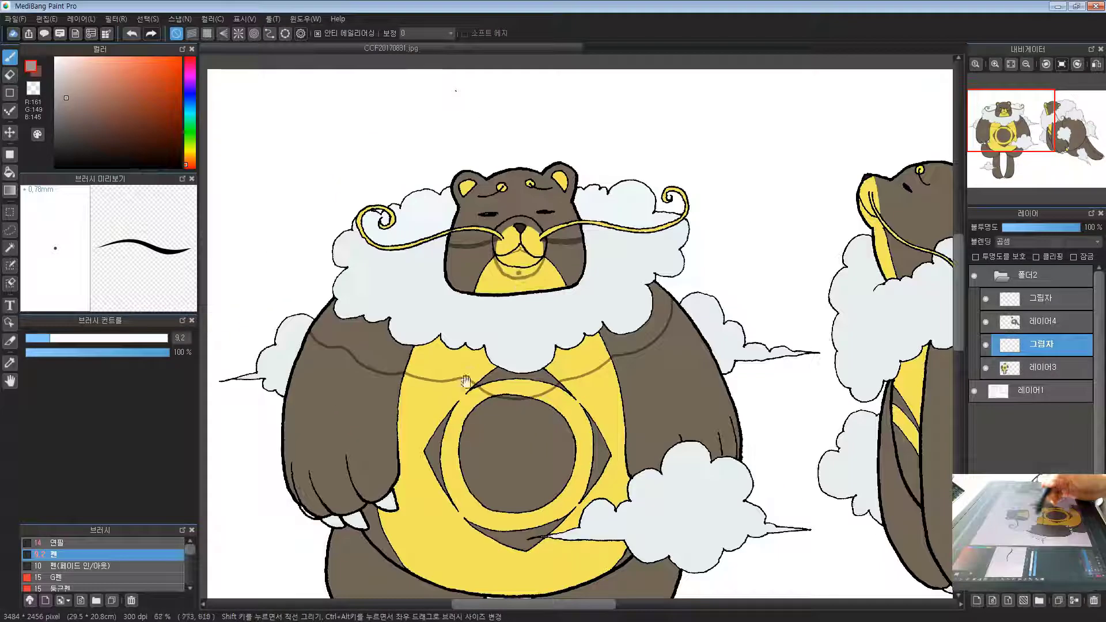
{"action": "left_click_drag", "start_coordinate": [398, 470], "coordinate": [449, 429]}
{"action": "left_click_drag", "start_coordinate": [449, 429], "coordinate": [536, 363]}
{"action": "mouse_move", "coordinate": [446, 403]}
{"action": "left_mouse_down"}
{"action": "mouse_move", "coordinate": [340, 318]}
{"action": "mouse_move", "coordinate": [324, 276]}
{"action": "mouse_move", "coordinate": [340, 270]}
{"action": "left_mouse_up"}
{"action": "key", "text": "ctrl+z"}
{"action": "left_click_drag", "start_coordinate": [338, 207], "coordinate": [338, 216]}
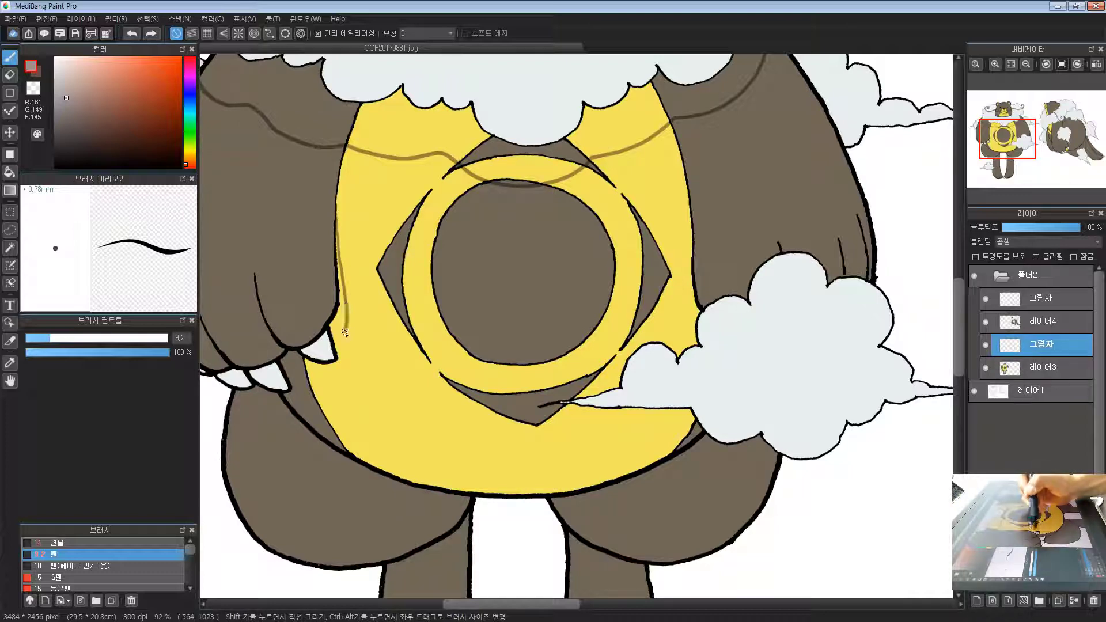
{"action": "left_click_drag", "start_coordinate": [302, 413], "coordinate": [299, 414]}
{"action": "left_click_drag", "start_coordinate": [708, 455], "coordinate": [684, 448]}
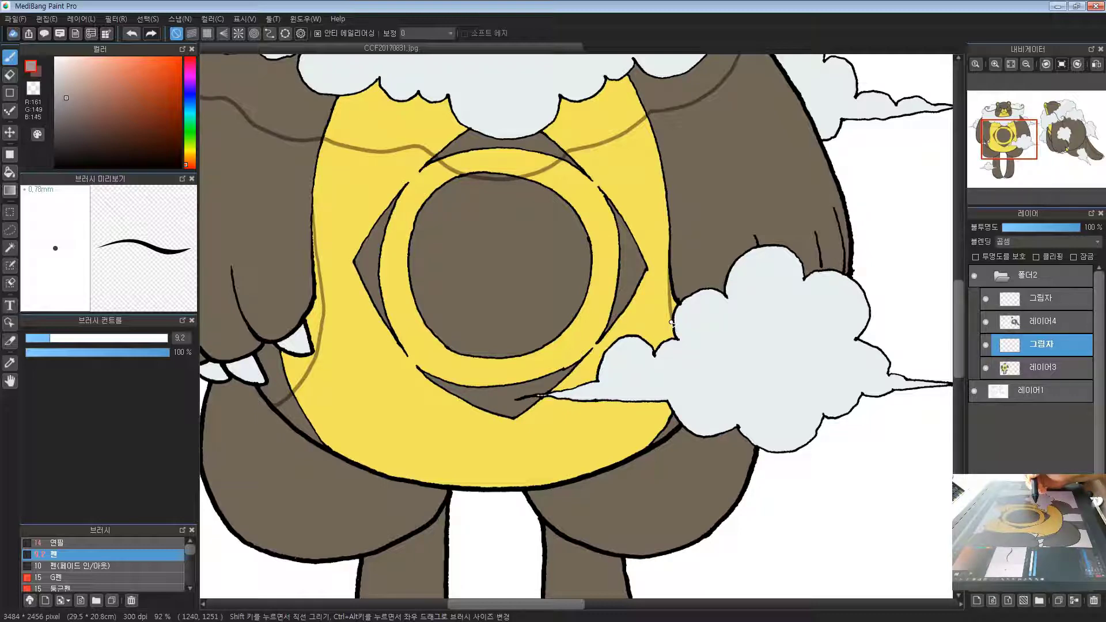
{"action": "left_click_drag", "start_coordinate": [671, 324], "coordinate": [673, 328]}
{"action": "left_click_drag", "start_coordinate": [676, 385], "coordinate": [691, 311]}
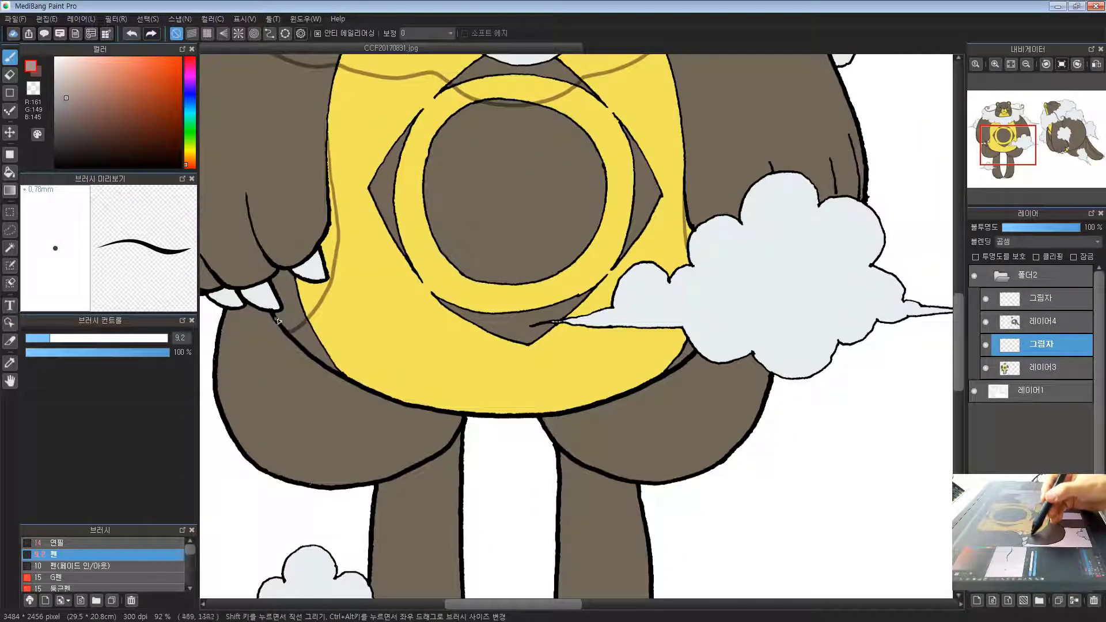
Draw a shadow contour along the lower belly and one across the upper part of each thigh
{"action": "mouse_move", "coordinate": [277, 320]}
{"action": "left_mouse_down"}
{"action": "mouse_move", "coordinate": [427, 371]}
{"action": "mouse_move", "coordinate": [592, 373]}
{"action": "mouse_move", "coordinate": [690, 346]}
{"action": "left_mouse_up"}
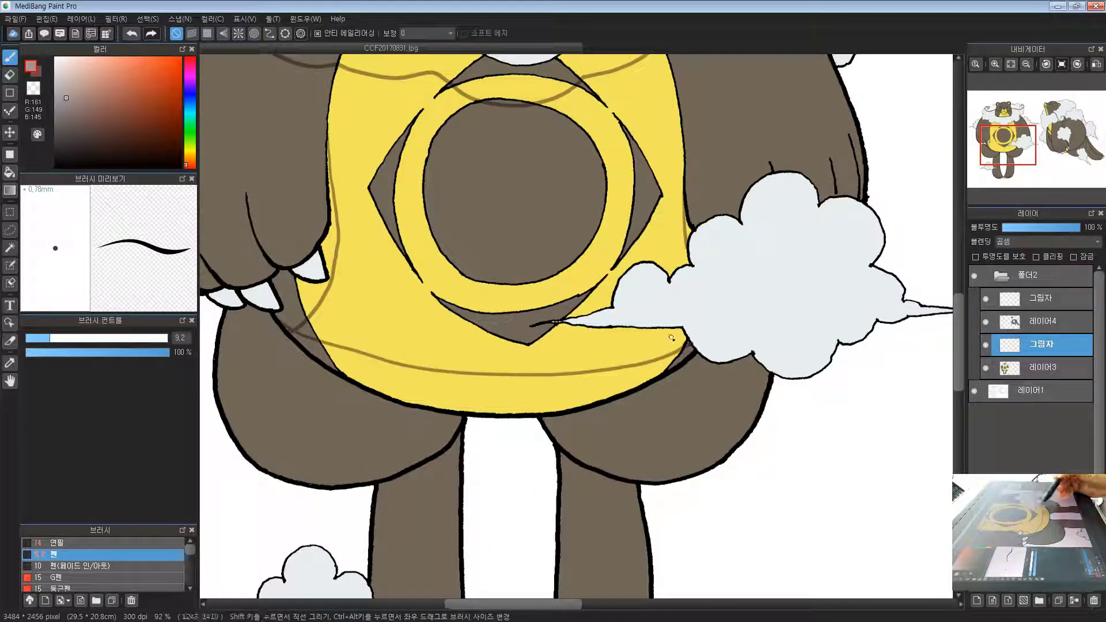
{"action": "left_click_drag", "start_coordinate": [392, 438], "coordinate": [444, 411]}
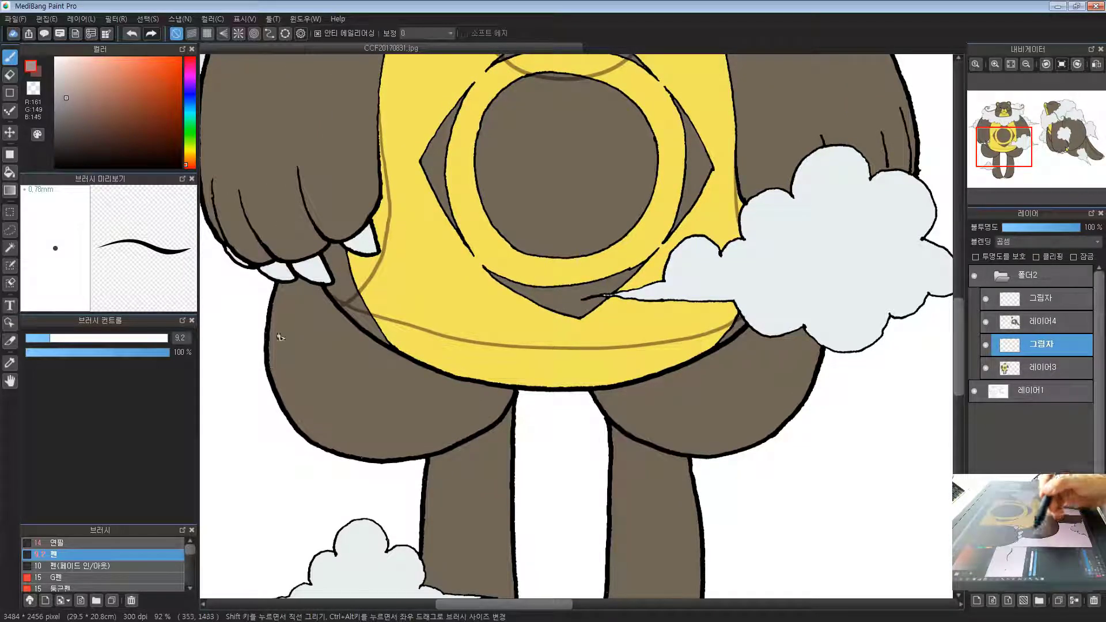
{"action": "left_click_drag", "start_coordinate": [361, 289], "coordinate": [411, 332]}
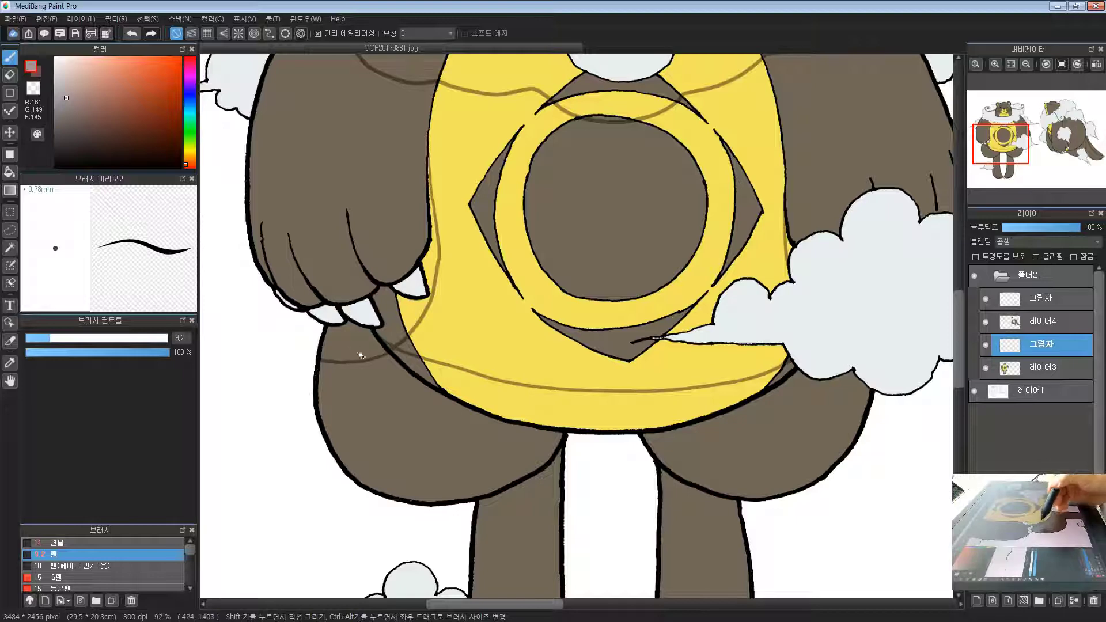
{"action": "mouse_move", "coordinate": [349, 357]}
{"action": "left_mouse_down"}
{"action": "mouse_move", "coordinate": [423, 413]}
{"action": "mouse_move", "coordinate": [563, 444]}
{"action": "left_mouse_up"}
{"action": "mouse_move", "coordinate": [706, 428]}
{"action": "left_mouse_down"}
{"action": "mouse_move", "coordinate": [572, 447]}
{"action": "mouse_move", "coordinate": [549, 471]}
{"action": "mouse_move", "coordinate": [671, 414]}
{"action": "mouse_move", "coordinate": [719, 436]}
{"action": "left_mouse_up"}
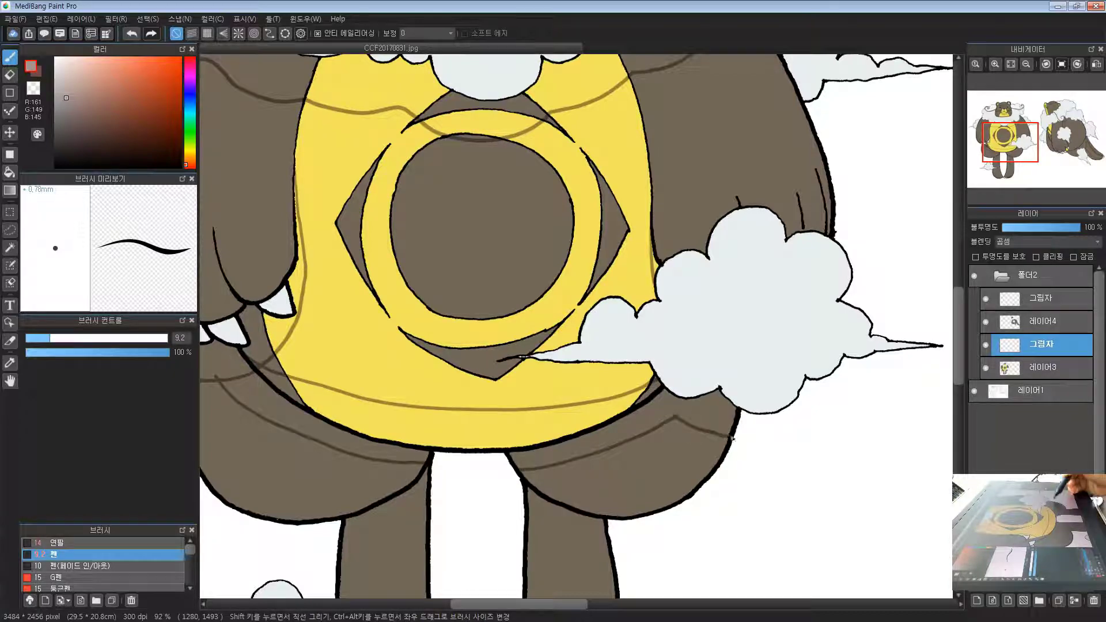
Draw a shadow contour across each lower leg and another over the toes of each foot
{"action": "left_click_drag", "start_coordinate": [676, 514], "coordinate": [758, 367]}
{"action": "left_click_drag", "start_coordinate": [467, 378], "coordinate": [469, 371]}
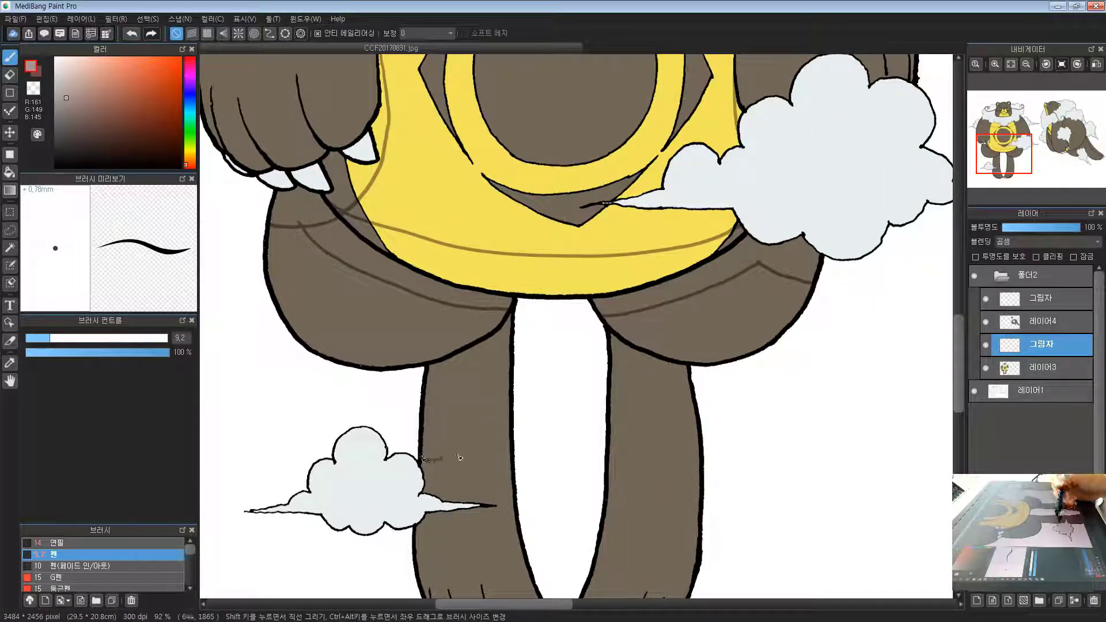
{"action": "left_click_drag", "start_coordinate": [459, 457], "coordinate": [509, 437]}
{"action": "left_click_drag", "start_coordinate": [609, 444], "coordinate": [700, 459]}
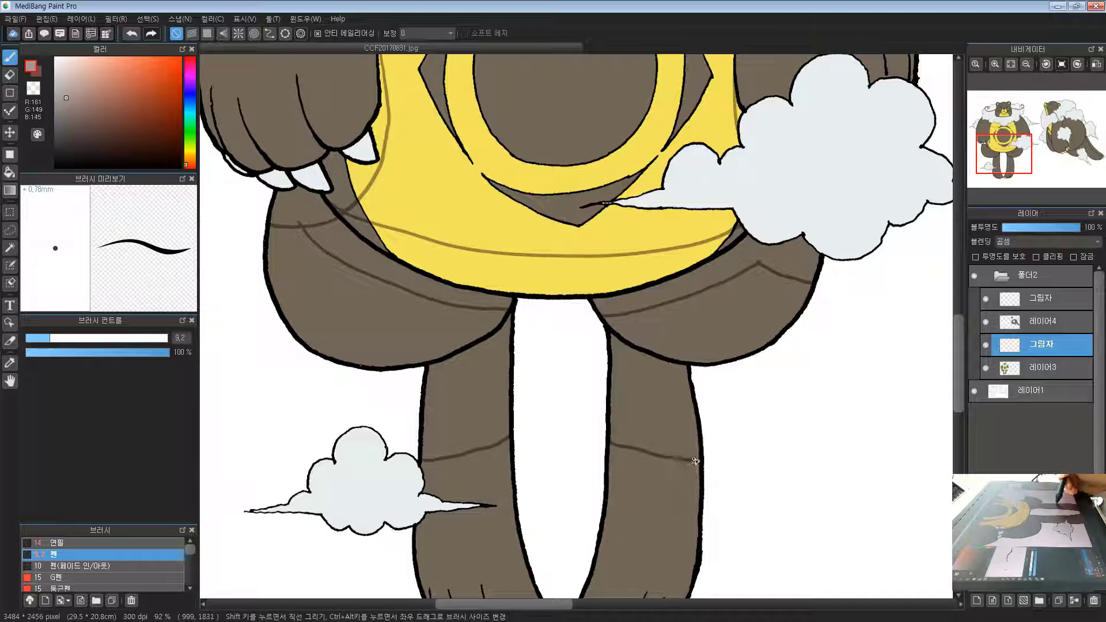
{"action": "mouse_move", "coordinate": [662, 526]}
{"action": "left_mouse_down"}
{"action": "mouse_move", "coordinate": [720, 385]}
{"action": "mouse_move", "coordinate": [610, 328]}
{"action": "mouse_move", "coordinate": [610, 305]}
{"action": "mouse_move", "coordinate": [625, 309]}
{"action": "left_mouse_up"}
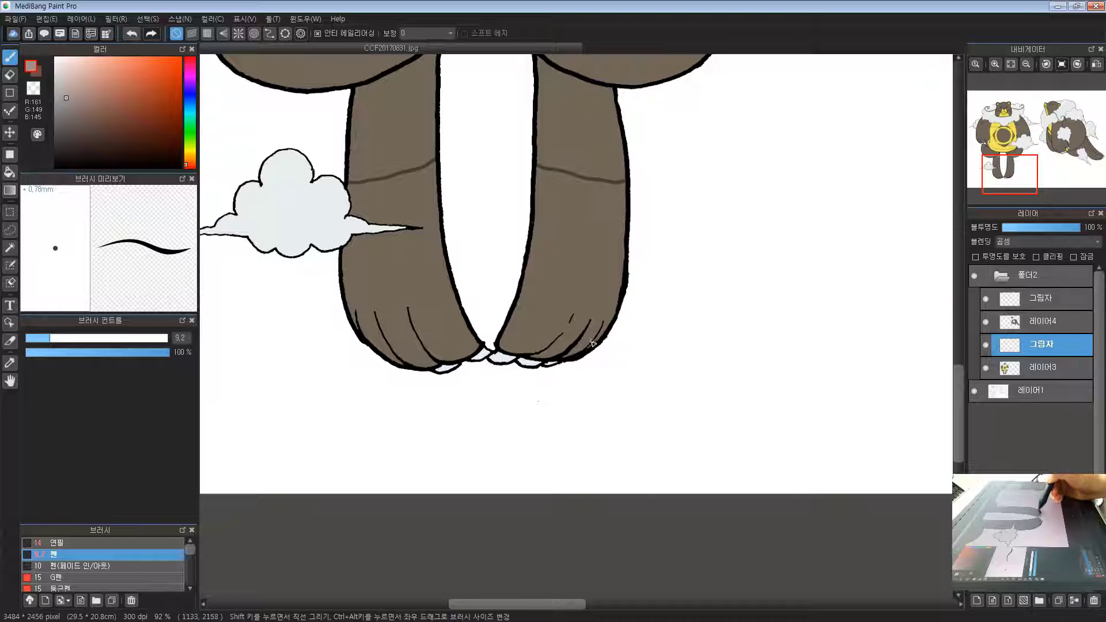
{"action": "left_click_drag", "start_coordinate": [467, 361], "coordinate": [524, 349]}
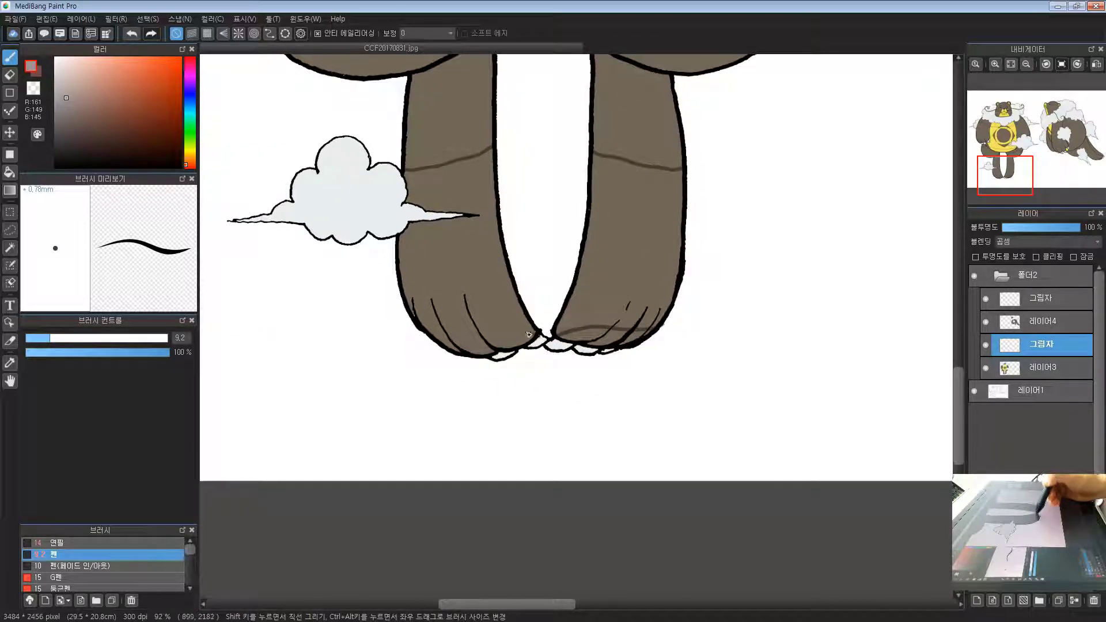
{"action": "left_click_drag", "start_coordinate": [594, 180], "coordinate": [604, 210]}
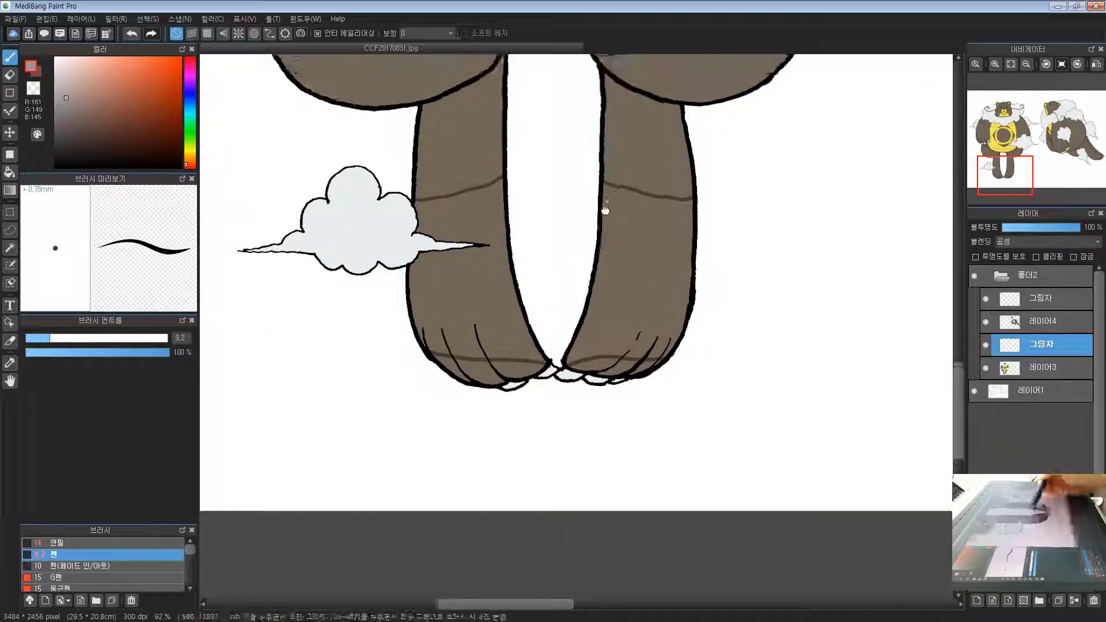
Bucket-fill the outlined shadow areas beneath the cloud collar on both upper arms, the chest and the top of the belly ring
{"action": "scroll", "coordinate": [605, 210], "scroll_direction": "down", "scroll_amount": 6}
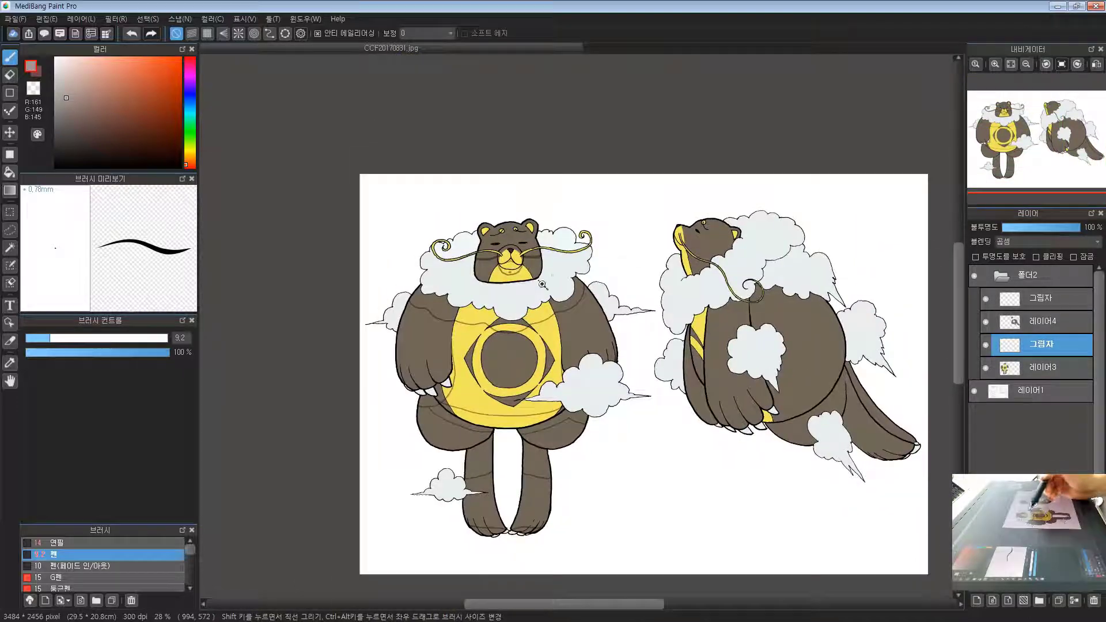
{"action": "scroll", "coordinate": [541, 283], "scroll_direction": "up", "scroll_amount": 6}
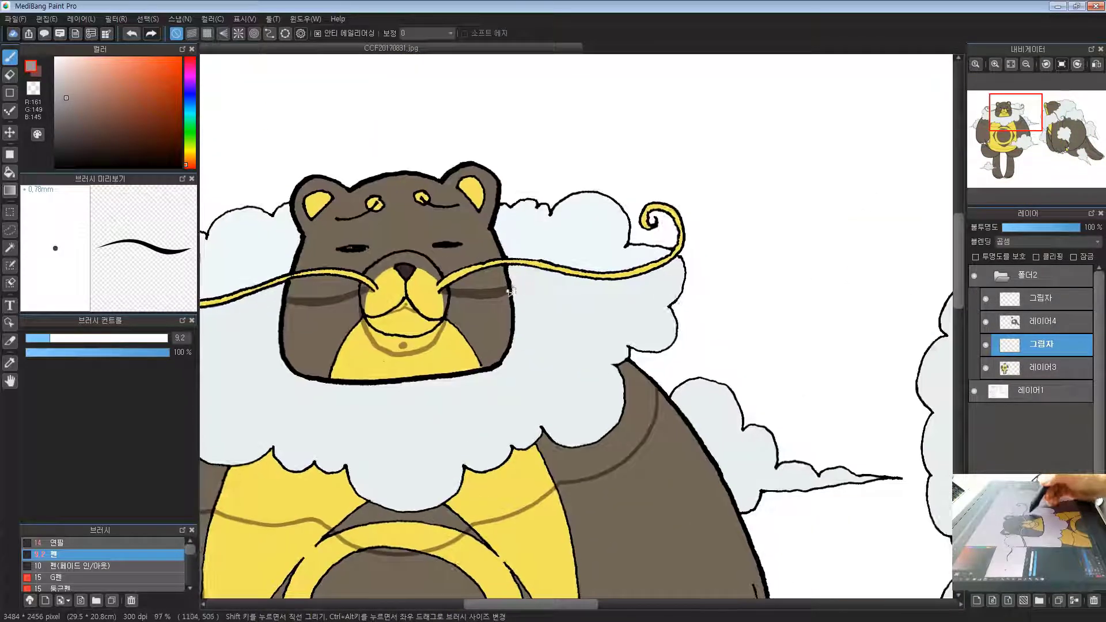
{"action": "left_click_drag", "start_coordinate": [442, 433], "coordinate": [534, 319]}
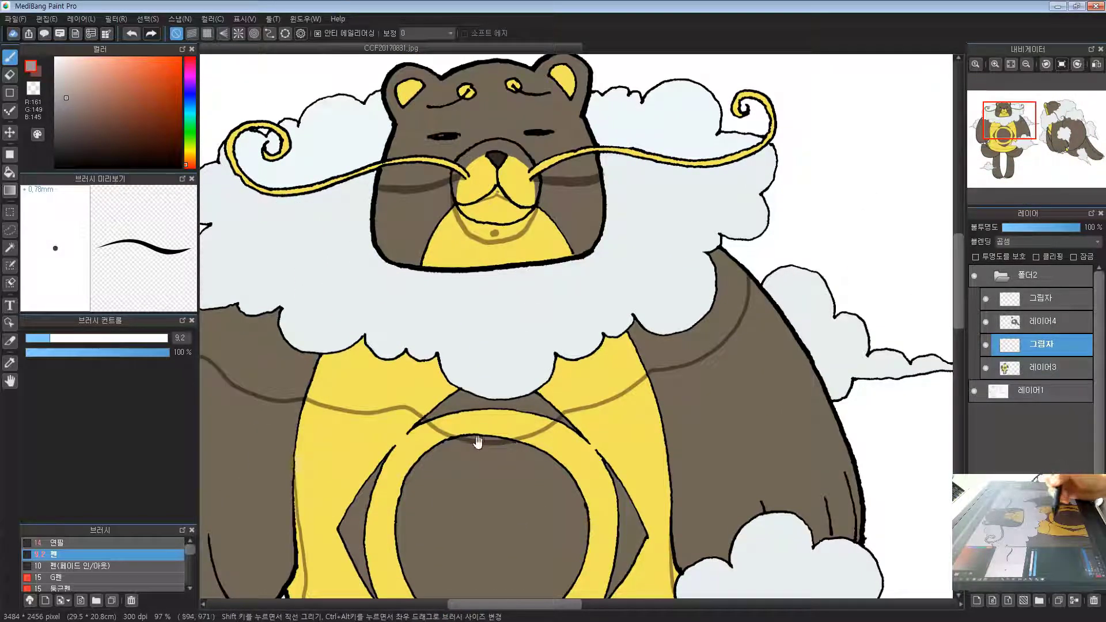
{"action": "left_click_drag", "start_coordinate": [478, 442], "coordinate": [487, 423]}
{"action": "left_click", "coordinate": [10, 172]}
{"action": "left_click_drag", "start_coordinate": [500, 320], "coordinate": [514, 278]}
{"action": "left_click", "coordinate": [380, 302]}
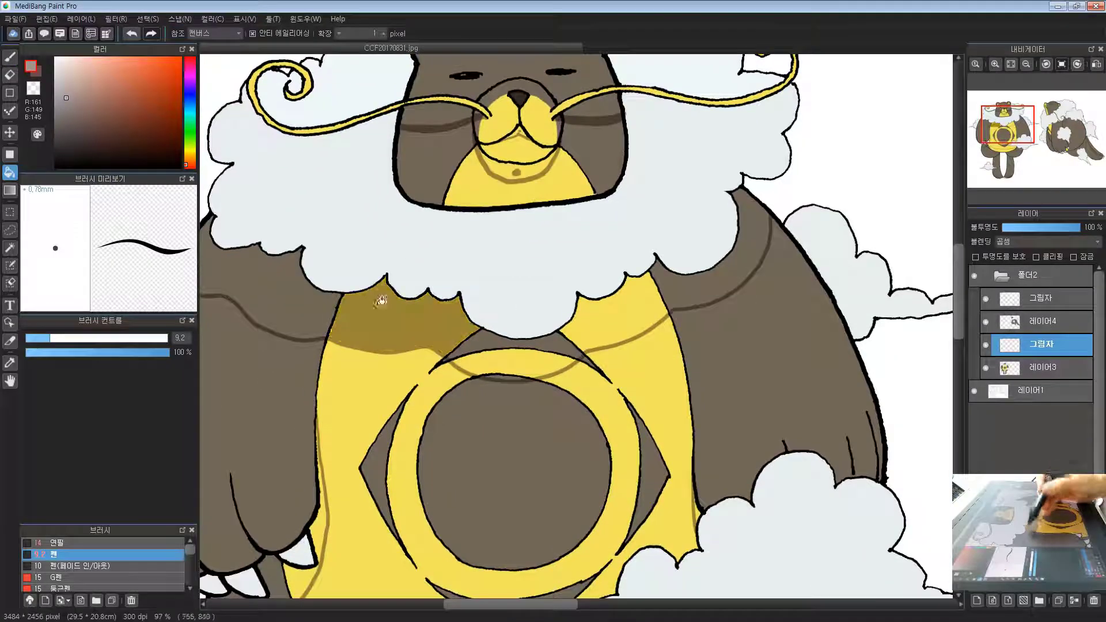
{"action": "left_click", "coordinate": [327, 305]}
{"action": "left_click", "coordinate": [531, 334]}
{"action": "left_click", "coordinate": [506, 363]}
{"action": "left_click", "coordinate": [591, 327]}
{"action": "left_click", "coordinate": [709, 275]}
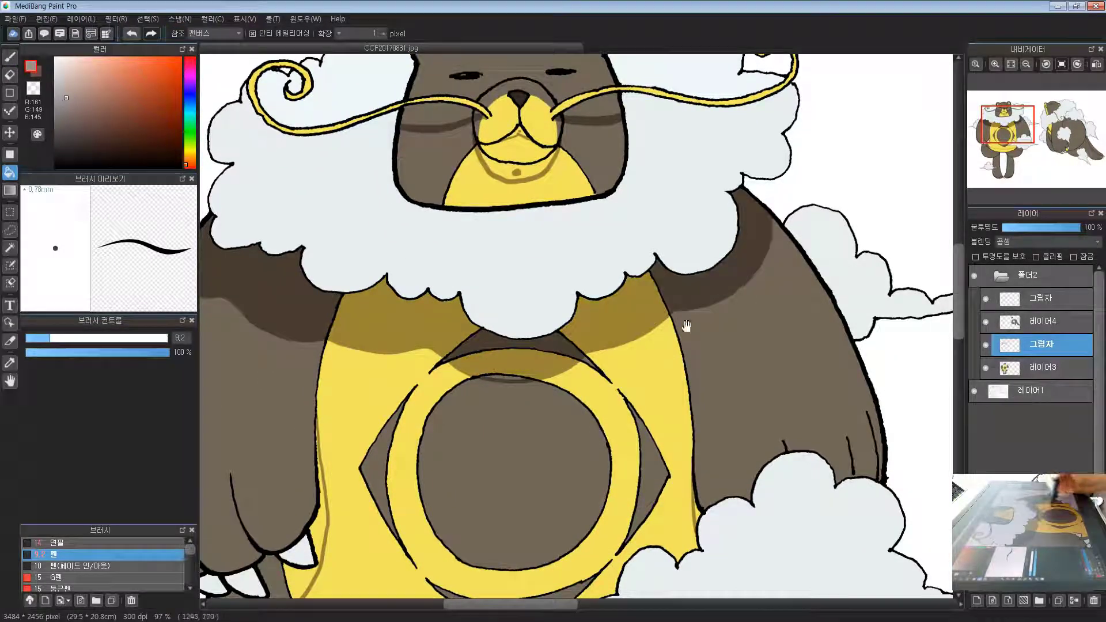
Fill the shadow strip on the belly and body side next to the arm with the exposed claws
{"action": "left_click_drag", "start_coordinate": [686, 326], "coordinate": [759, 191]}
{"action": "scroll", "coordinate": [594, 217], "scroll_direction": "up", "scroll_amount": 5}
{"action": "left_click", "coordinate": [559, 274]}
{"action": "left_click_drag", "start_coordinate": [511, 368], "coordinate": [645, 224]}
{"action": "scroll", "coordinate": [580, 259], "scroll_direction": "down", "scroll_amount": 6}
{"action": "scroll", "coordinate": [645, 225], "scroll_direction": "up", "scroll_amount": 3}
{"action": "left_click", "coordinate": [636, 166]}
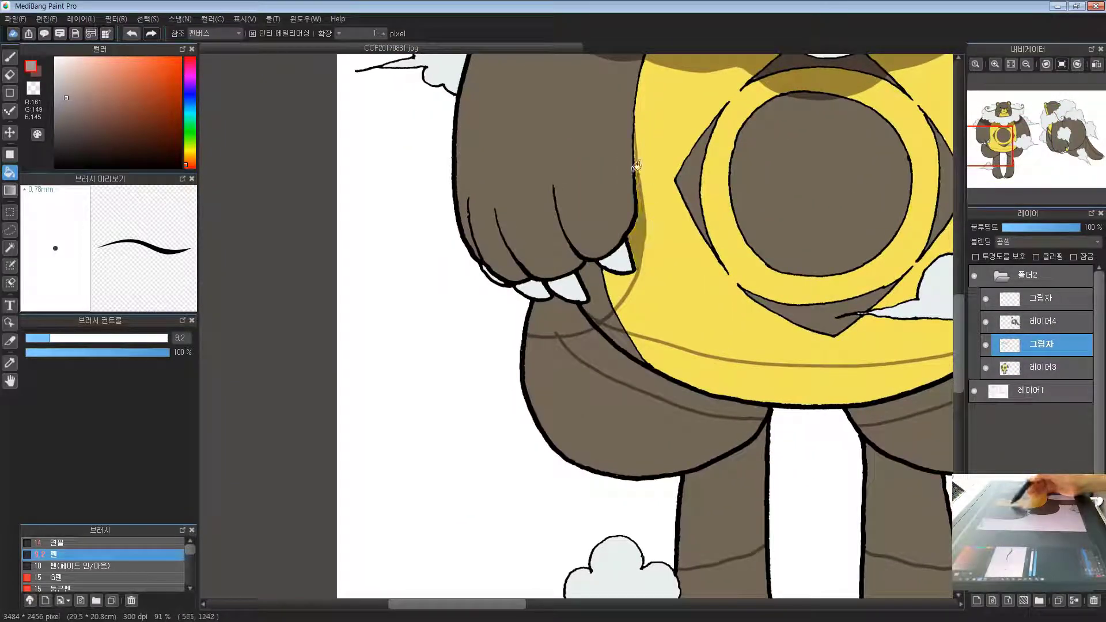
{"action": "left_click", "coordinate": [619, 285]}
{"action": "left_click", "coordinate": [599, 302]}
Fill the shadow areas on both upper thighs and along the lower edge of the belly
{"action": "left_click", "coordinate": [578, 318]}
{"action": "left_click", "coordinate": [603, 353]}
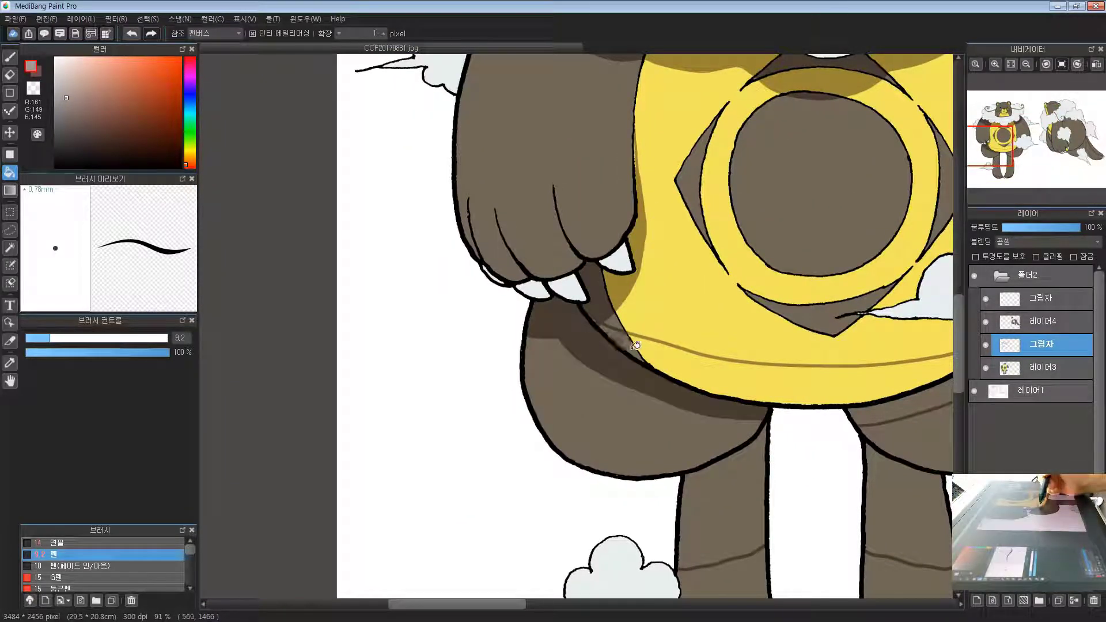
{"action": "left_click", "coordinate": [627, 346]}
{"action": "left_click", "coordinate": [659, 349]}
{"action": "left_click_drag", "start_coordinate": [806, 367], "coordinate": [249, 308]}
{"action": "left_click", "coordinate": [440, 307]}
{"action": "left_click", "coordinate": [436, 282]}
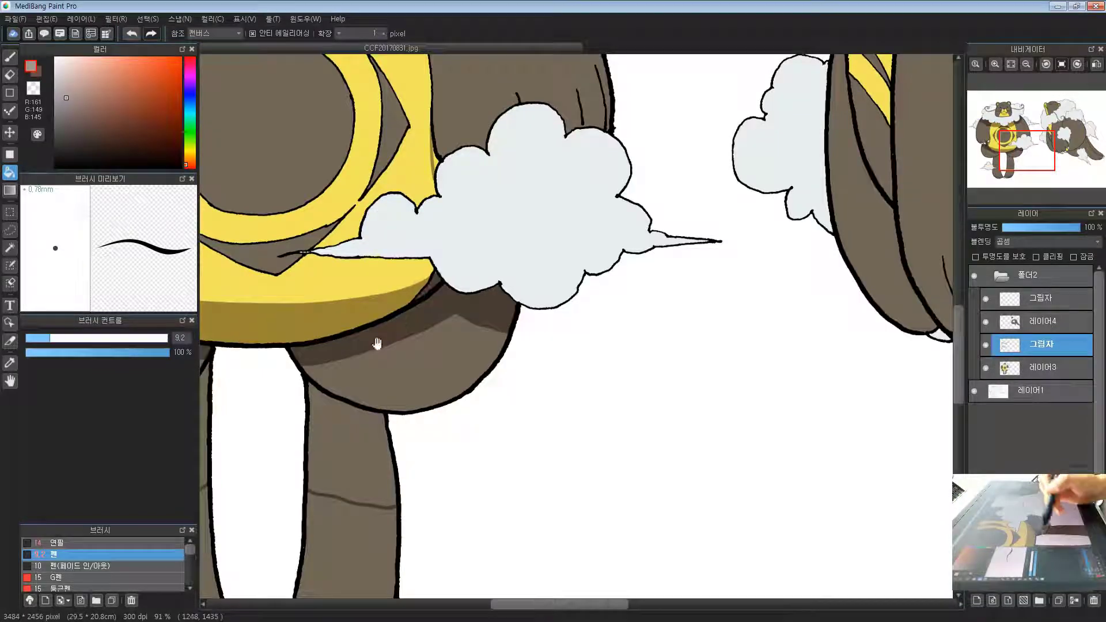
Fill the shadow areas on both upper legs and in the gaps between the toes of both feet
{"action": "left_click_drag", "start_coordinate": [377, 348], "coordinate": [488, 246]}
{"action": "left_click", "coordinate": [473, 352]}
{"action": "left_click_drag", "start_coordinate": [326, 551], "coordinate": [456, 334]}
{"action": "left_click", "coordinate": [443, 376]}
{"action": "left_click", "coordinate": [411, 376]}
{"action": "left_click", "coordinate": [534, 341]}
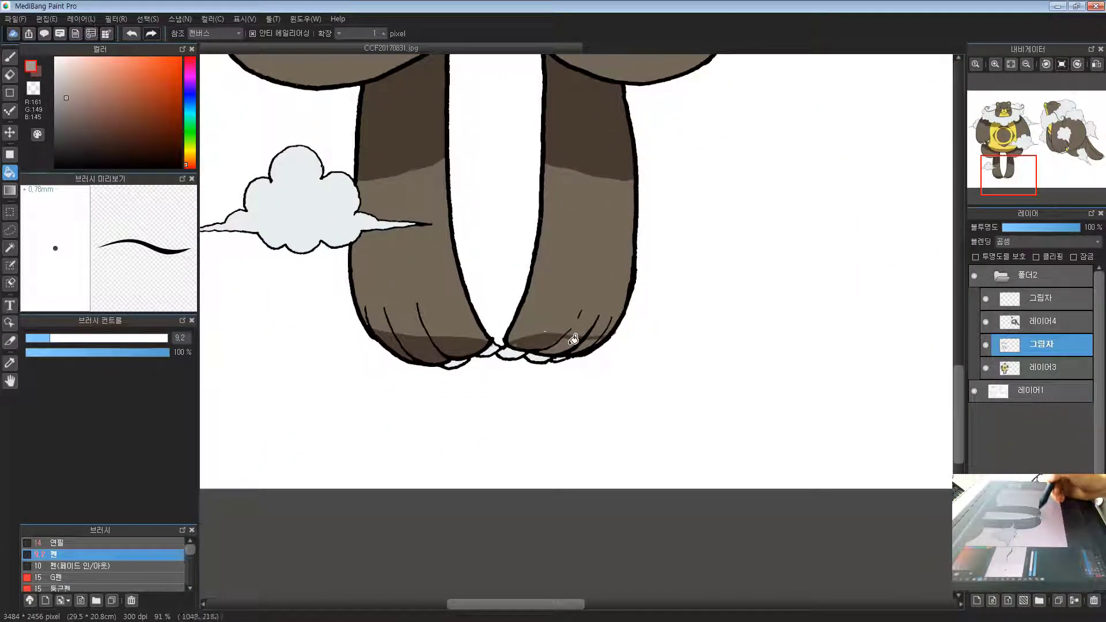
{"action": "left_click", "coordinate": [570, 342]}
{"action": "left_click", "coordinate": [590, 343]}
{"action": "left_click", "coordinate": [593, 339]}
Fill the shadow strip on the belly side above the large cloud, then touch up its edge with the brush
{"action": "scroll", "coordinate": [649, 299], "scroll_direction": "down", "scroll_amount": 5}
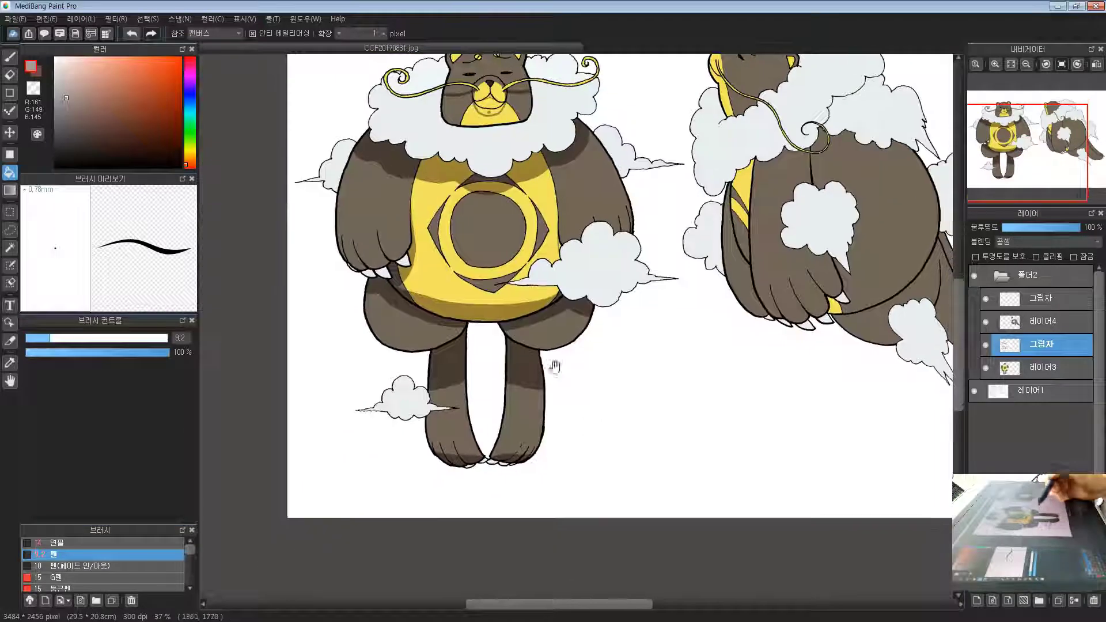
{"action": "scroll", "coordinate": [602, 317], "scroll_direction": "up", "scroll_amount": 5}
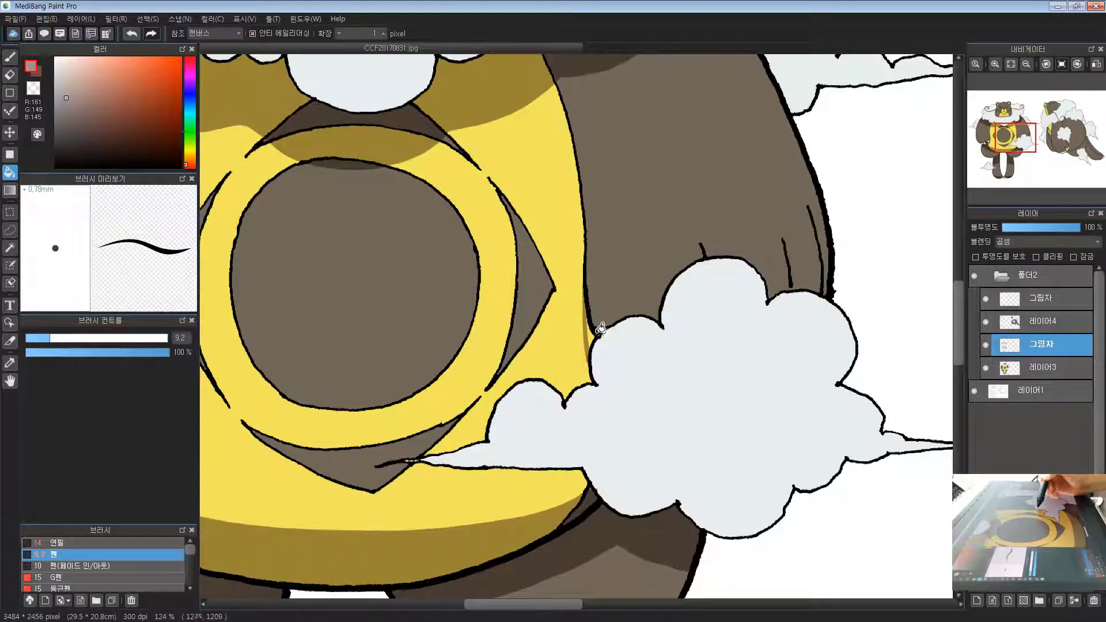
{"action": "left_click", "coordinate": [597, 329]}
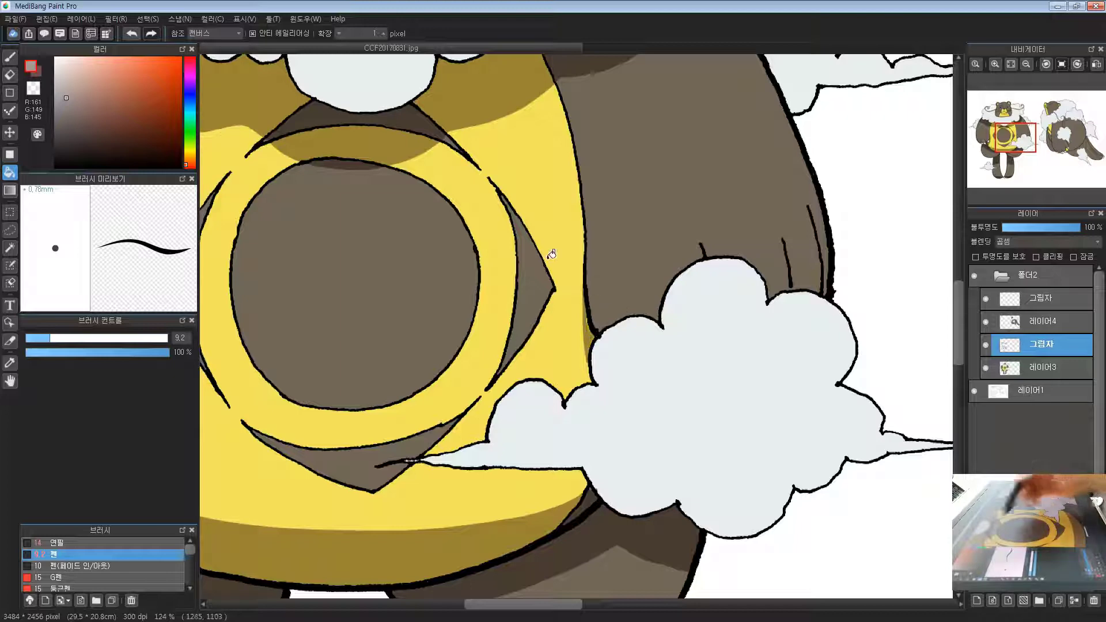
{"action": "left_click", "coordinate": [10, 57]}
{"action": "scroll", "coordinate": [506, 390], "scroll_direction": "up", "scroll_amount": 1}
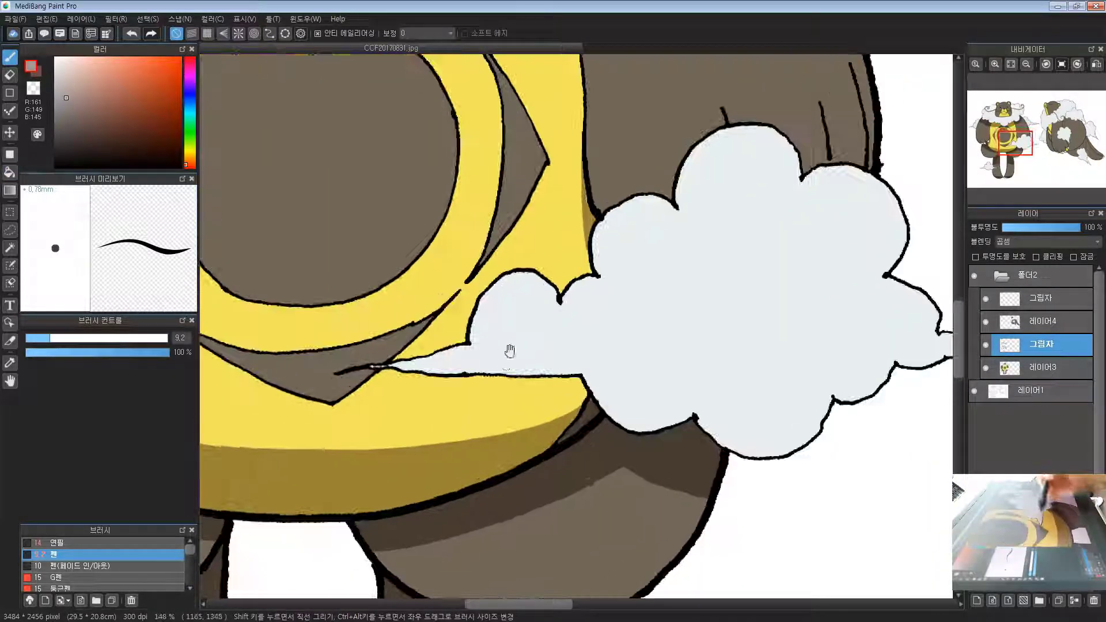
{"action": "left_click_drag", "start_coordinate": [585, 177], "coordinate": [589, 218]}
Touch up the shadow strip along the belly side and beneath the claws of the arm with the exposed claws
{"action": "left_click_drag", "start_coordinate": [395, 338], "coordinate": [521, 289]}
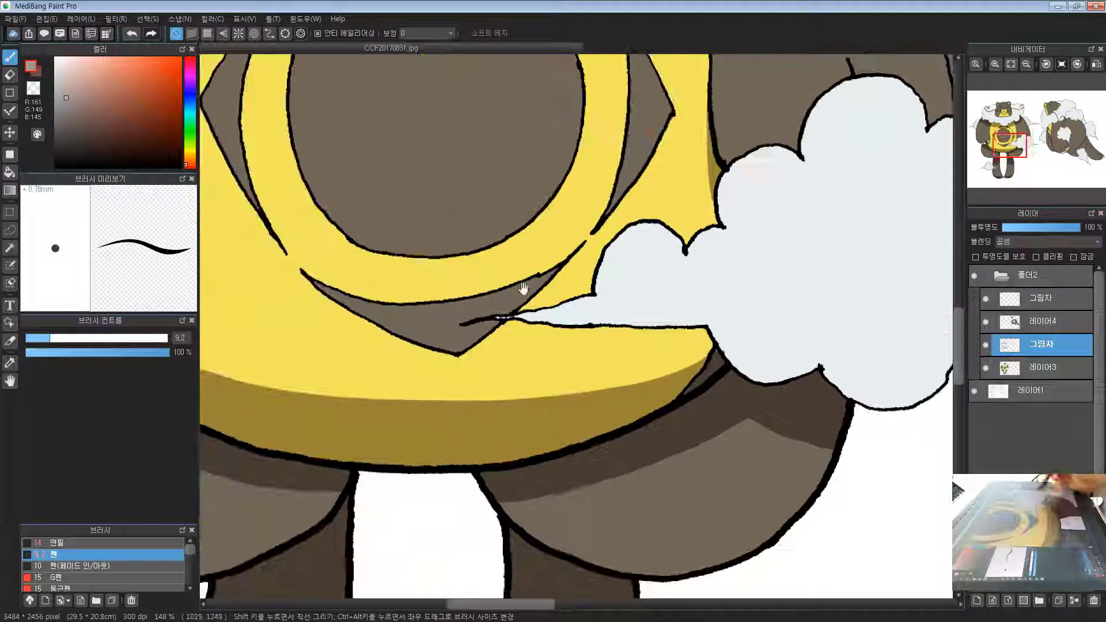
{"action": "left_click_drag", "start_coordinate": [394, 443], "coordinate": [629, 380]}
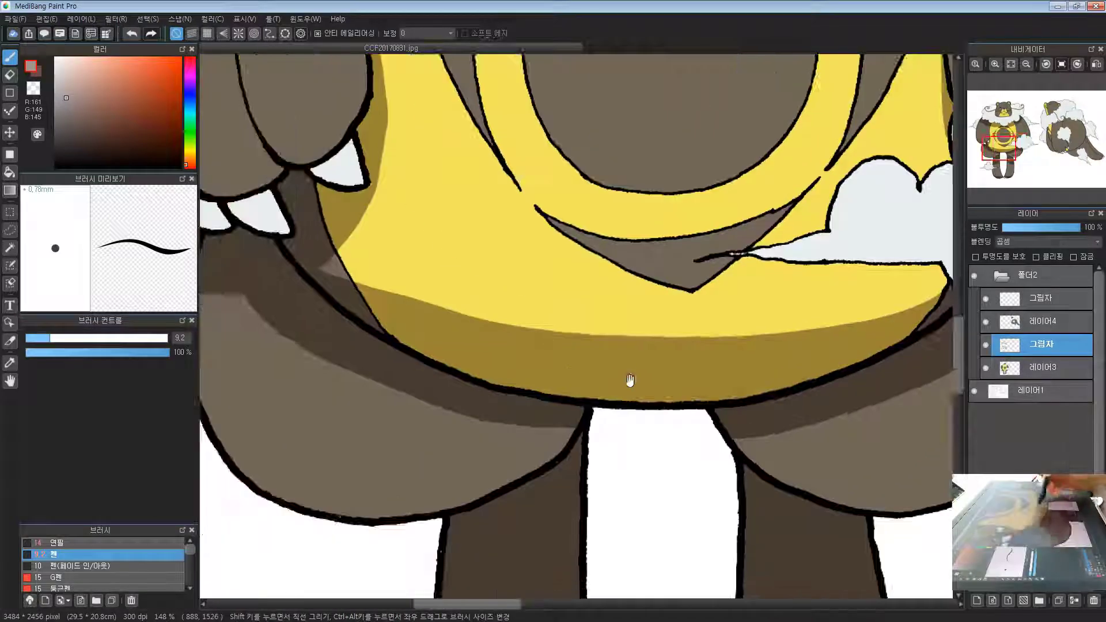
{"action": "left_click_drag", "start_coordinate": [301, 264], "coordinate": [312, 269]}
{"action": "left_click_drag", "start_coordinate": [368, 235], "coordinate": [678, 430]}
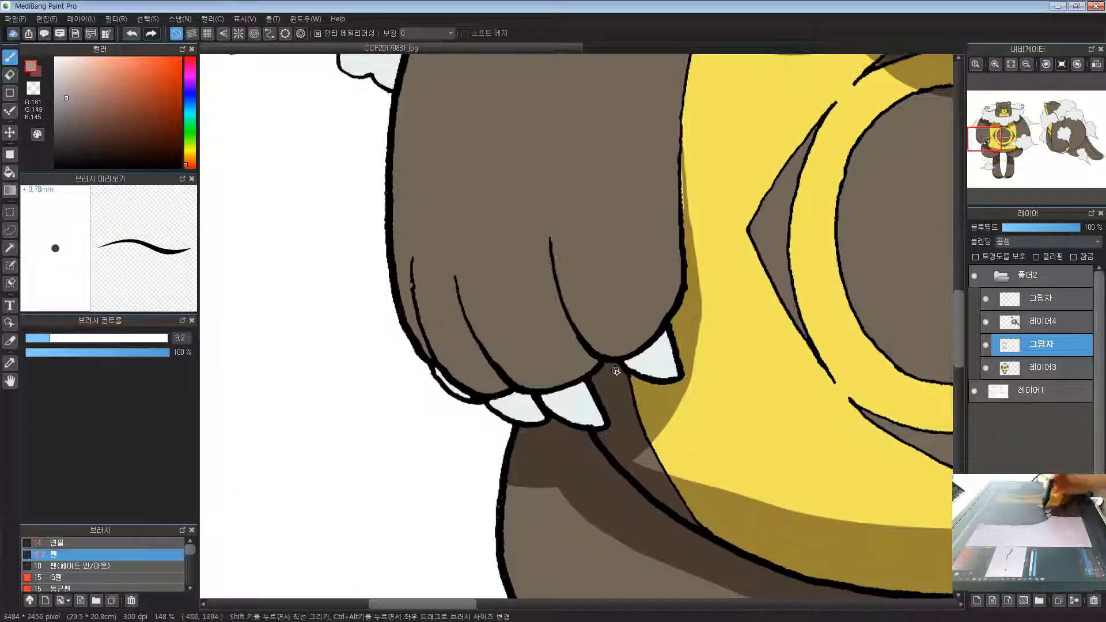
{"action": "left_click_drag", "start_coordinate": [657, 252], "coordinate": [589, 361]}
{"action": "left_click_drag", "start_coordinate": [612, 272], "coordinate": [614, 335]}
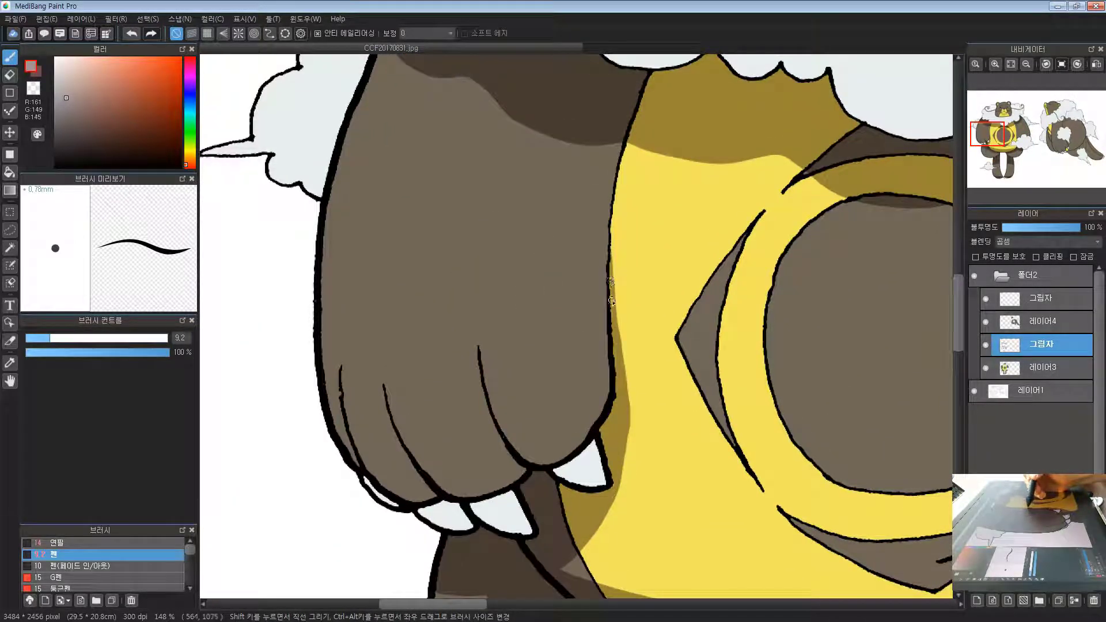
{"action": "left_click_drag", "start_coordinate": [680, 138], "coordinate": [617, 314]}
{"action": "left_click_drag", "start_coordinate": [793, 262], "coordinate": [388, 467]}
Bucket-fill the outlined shadow on the chin beneath the muzzle and the small area directly under the nose line
{"action": "key", "text": "g"}
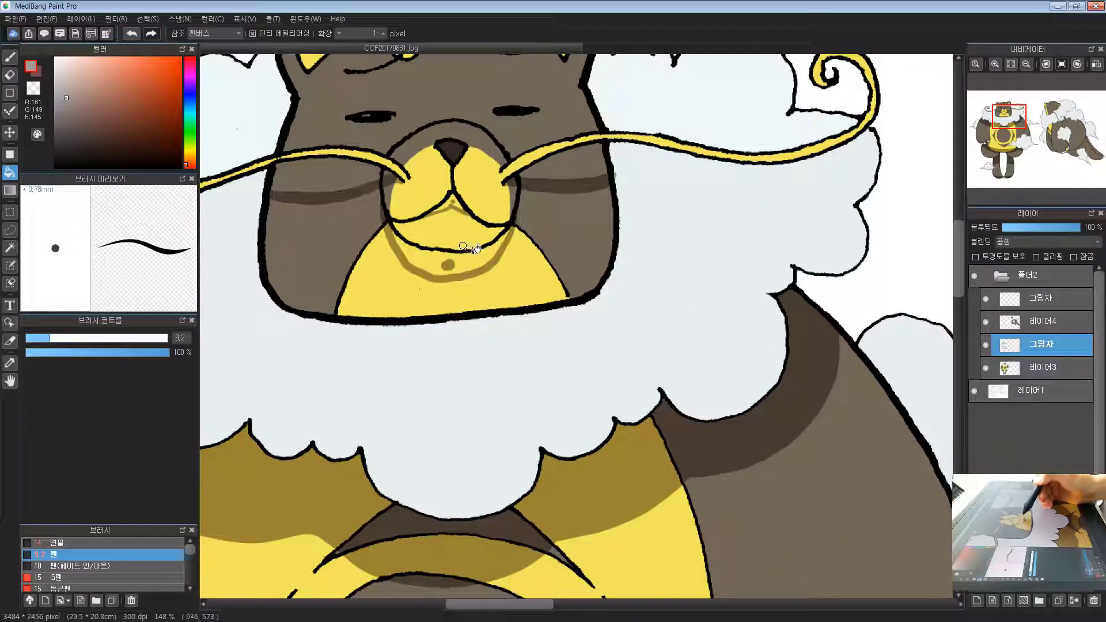
{"action": "left_click", "coordinate": [482, 248]}
{"action": "key", "text": "ctrl+z"}
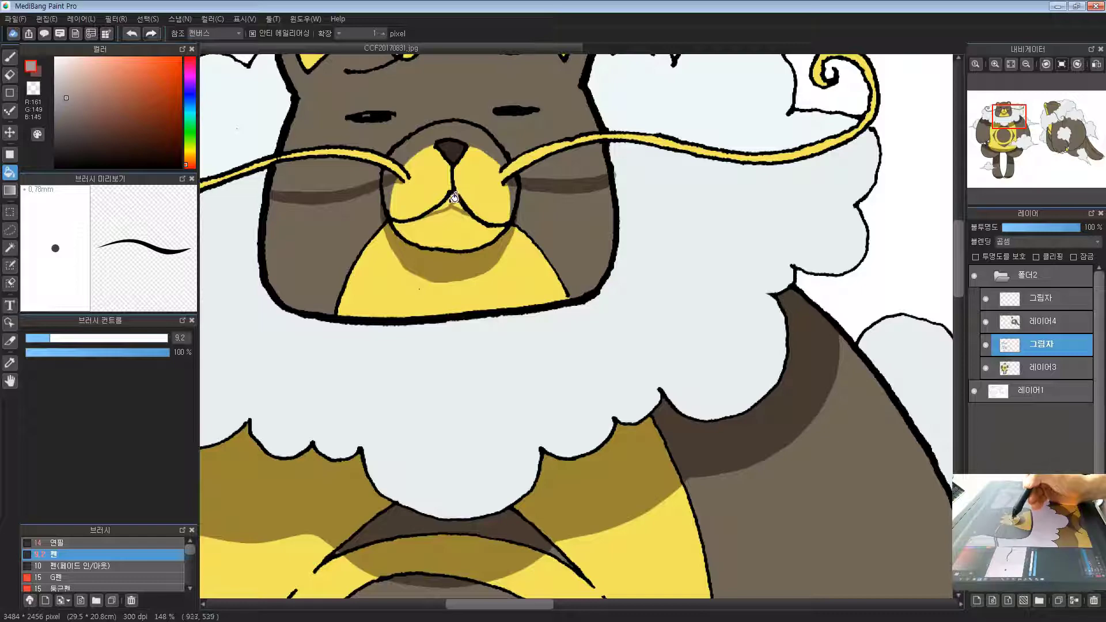
{"action": "left_click", "coordinate": [453, 203]}
{"action": "mouse_move", "coordinate": [444, 210]}
{"action": "left_mouse_down"}
{"action": "mouse_move", "coordinate": [454, 217]}
{"action": "mouse_move", "coordinate": [449, 291]}
{"action": "mouse_move", "coordinate": [627, 243]}
{"action": "left_mouse_up"}
Paint a round swatch of the current brown-grey shadow colour at brush size 31 on the blank canvas between the two bears
{"action": "key", "text": "b"}
{"action": "scroll", "coordinate": [449, 291], "scroll_direction": "down", "scroll_amount": 3}
{"action": "left_click_drag", "start_coordinate": [654, 487], "coordinate": [575, 389]}
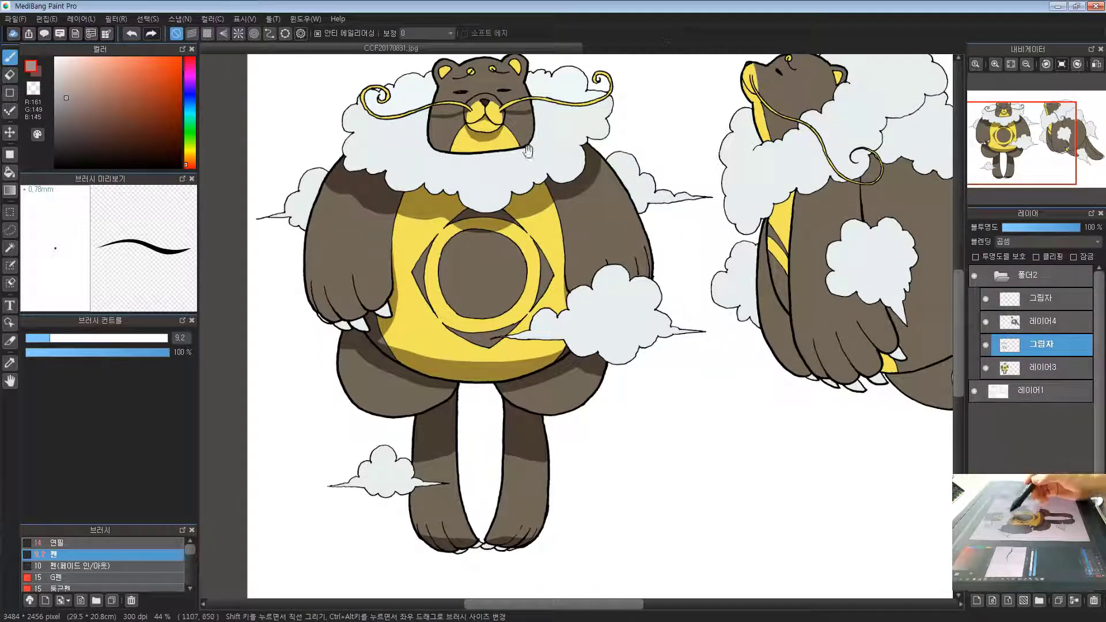
{"action": "scroll", "coordinate": [527, 151], "scroll_direction": "up", "scroll_amount": 3}
{"action": "mouse_move", "coordinate": [800, 155]}
{"action": "left_mouse_down"}
{"action": "mouse_move", "coordinate": [716, 228]}
{"action": "mouse_move", "coordinate": [688, 236]}
{"action": "left_mouse_up"}
{"action": "mouse_move", "coordinate": [666, 198]}
{"action": "left_mouse_down"}
{"action": "mouse_move", "coordinate": [701, 228]}
{"action": "mouse_move", "coordinate": [664, 211]}
{"action": "mouse_move", "coordinate": [677, 213]}
{"action": "left_mouse_up"}
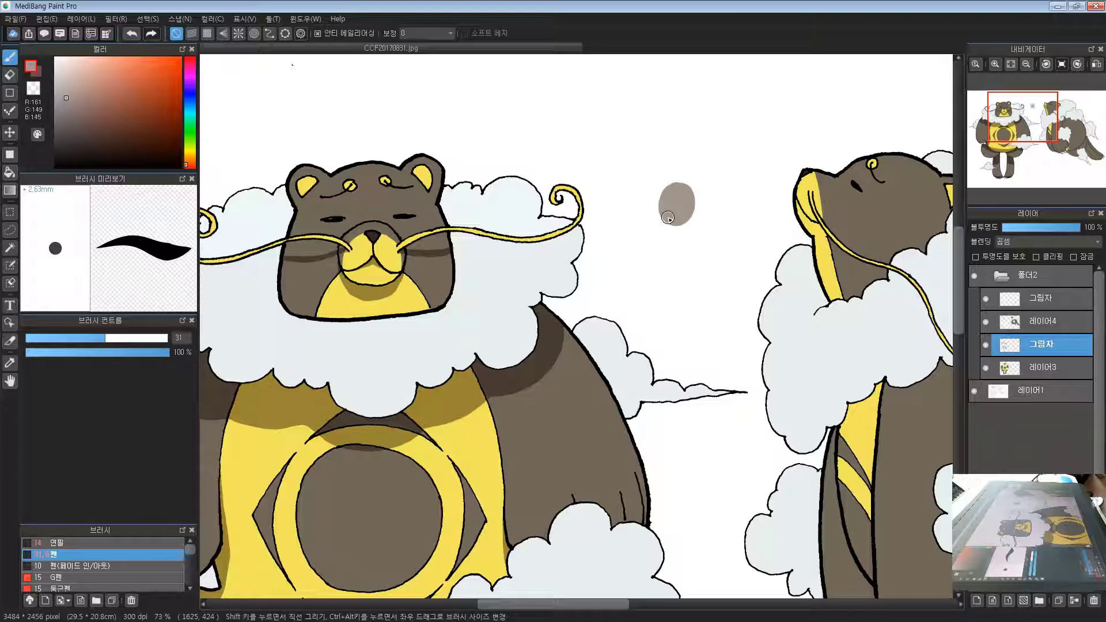
{"action": "left_click_drag", "start_coordinate": [667, 218], "coordinate": [666, 208]}
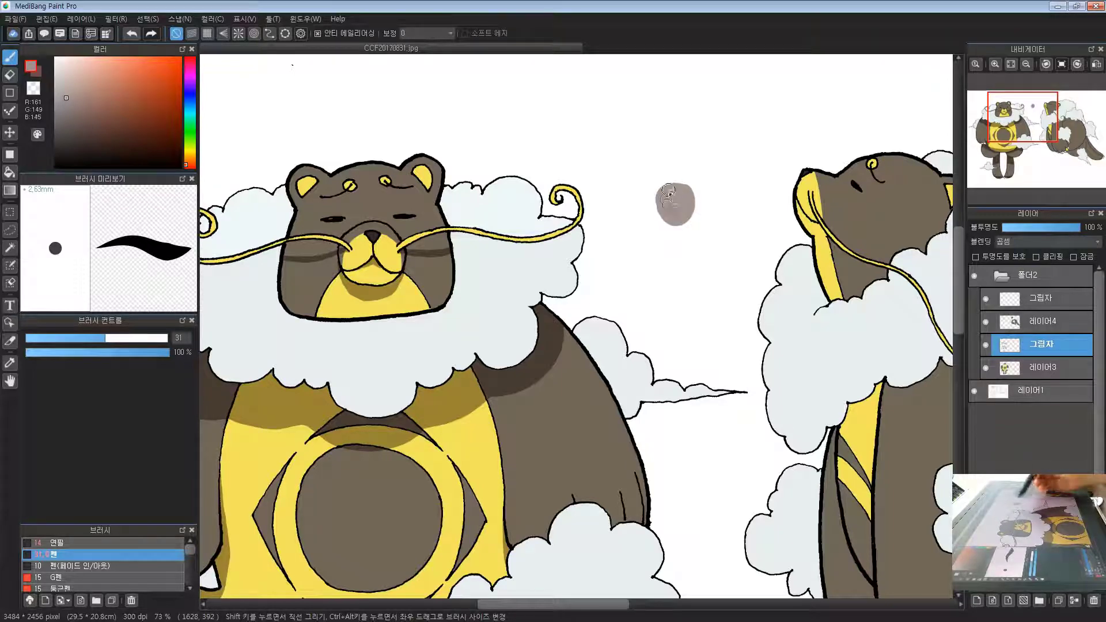
{"action": "left_click_drag", "start_coordinate": [298, 363], "coordinate": [338, 340]}
{"action": "scroll", "coordinate": [378, 338], "scroll_direction": "up", "scroll_amount": 2}
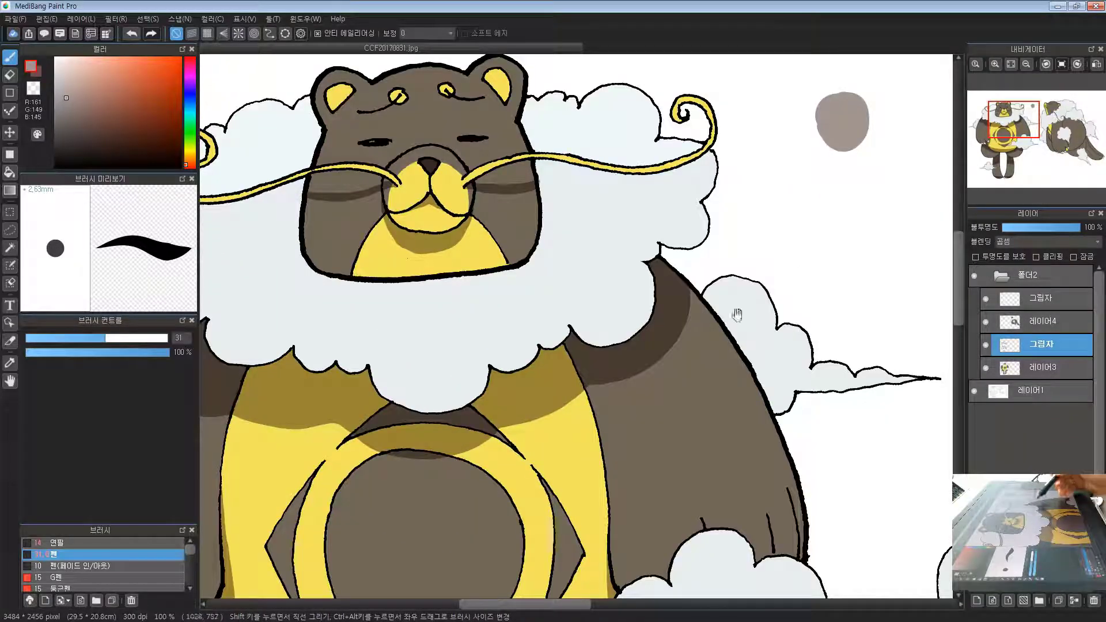
Pick the cloud colour, change it to blue-grey R 174, G 180, B 182, and paint a swatch of it below the brown-grey one
{"action": "left_click_drag", "start_coordinate": [690, 368], "coordinate": [705, 391]}
{"action": "left_click", "coordinate": [617, 223], "text": "alt"}
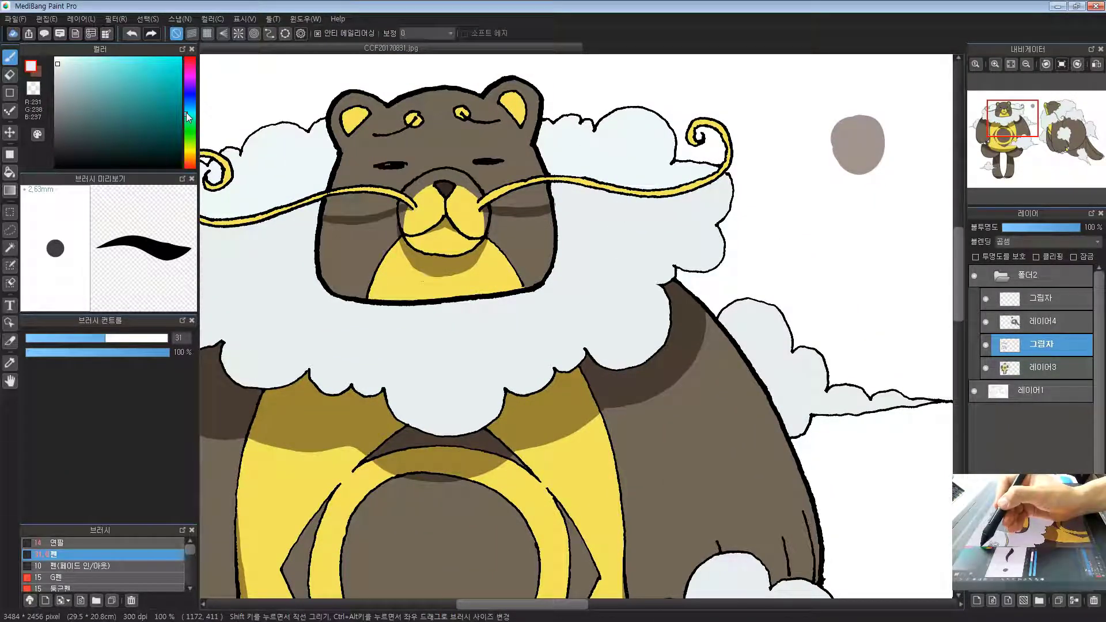
{"action": "left_click_drag", "start_coordinate": [185, 112], "coordinate": [185, 108]}
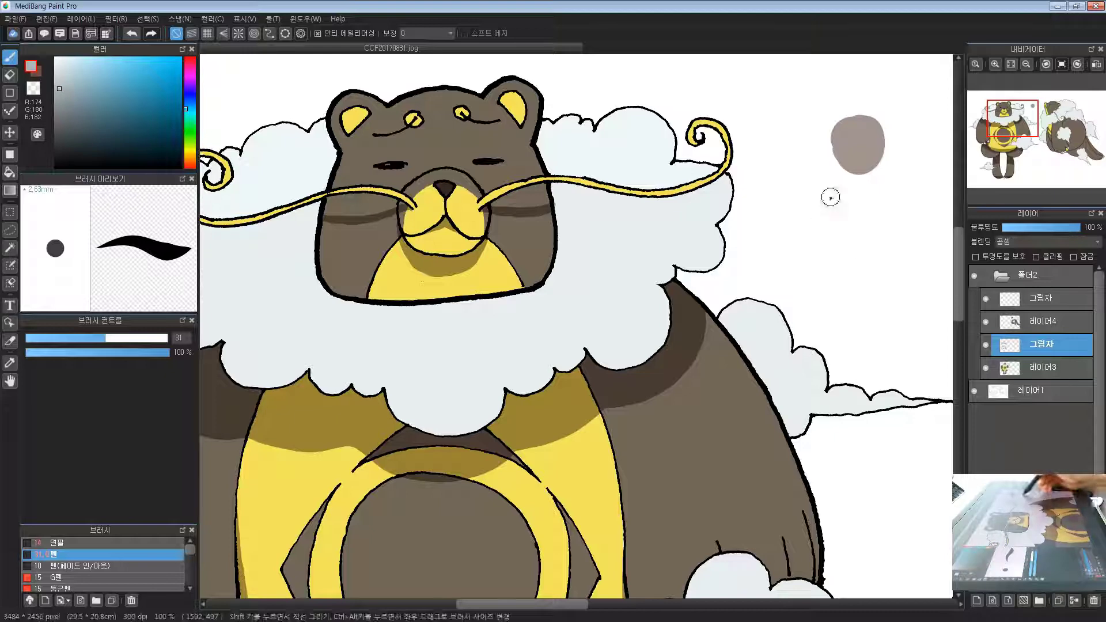
{"action": "mouse_move", "coordinate": [830, 197]}
{"action": "left_mouse_down"}
{"action": "mouse_move", "coordinate": [829, 214]}
{"action": "mouse_move", "coordinate": [855, 210]}
{"action": "mouse_move", "coordinate": [831, 212]}
{"action": "left_mouse_up"}
{"action": "key", "text": "ctrl+z"}
{"action": "mouse_move", "coordinate": [639, 232]}
{"action": "left_mouse_down"}
{"action": "mouse_move", "coordinate": [674, 248]}
{"action": "mouse_move", "coordinate": [556, 227]}
{"action": "mouse_move", "coordinate": [613, 215]}
{"action": "left_mouse_up"}
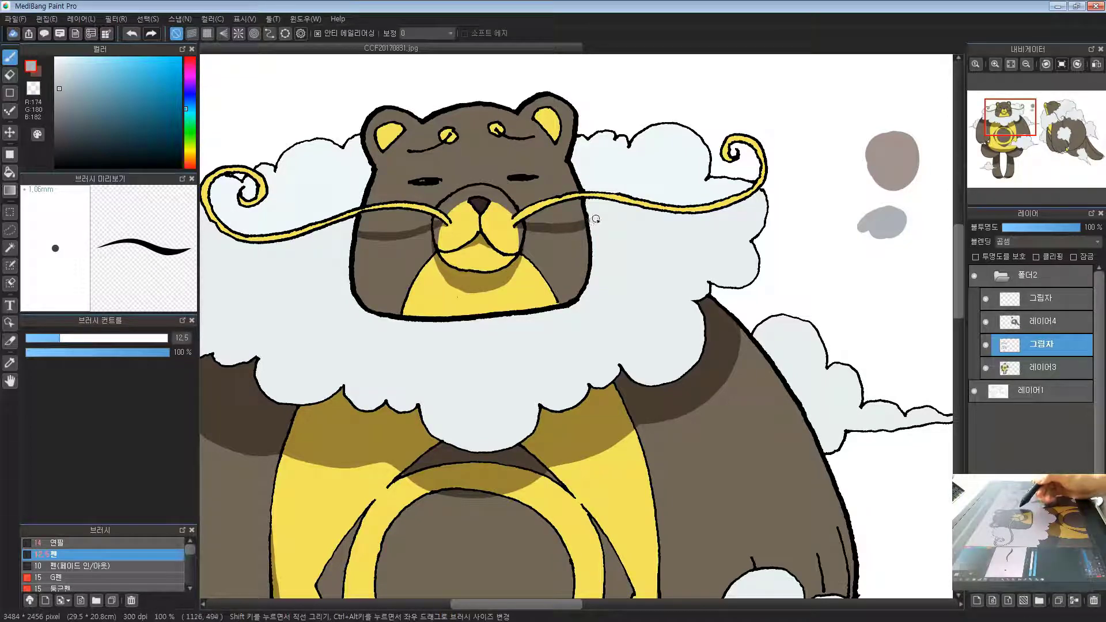
Paint the blue-grey shadows of both whiskers across the cloud collar with the pen at size 12.5
{"action": "left_click_drag", "start_coordinate": [590, 224], "coordinate": [705, 222]}
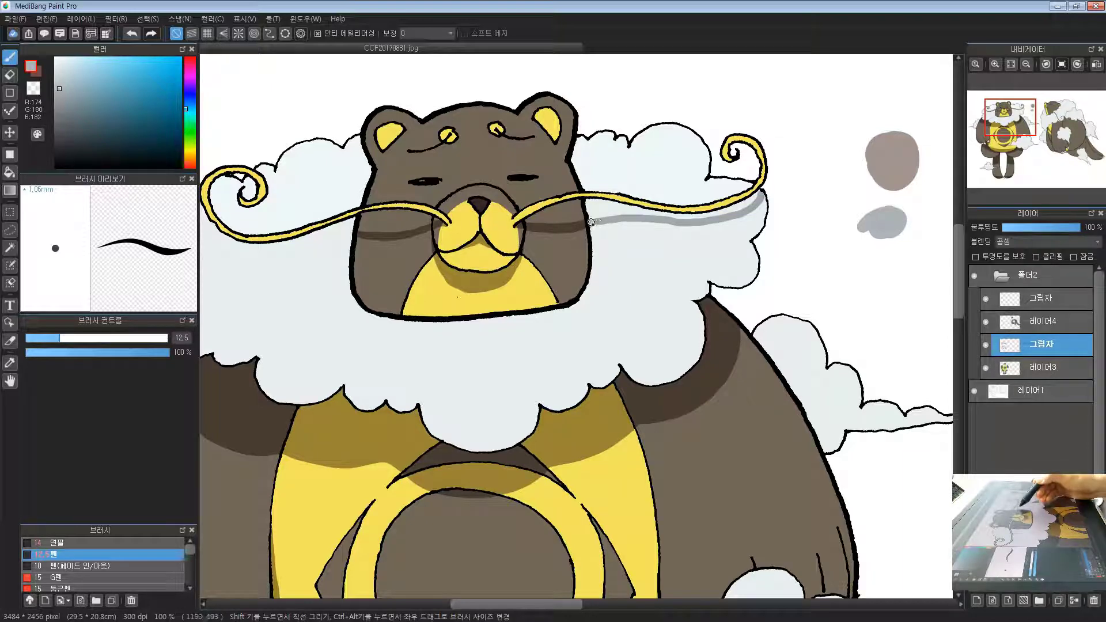
{"action": "left_click_drag", "start_coordinate": [547, 240], "coordinate": [637, 237]}
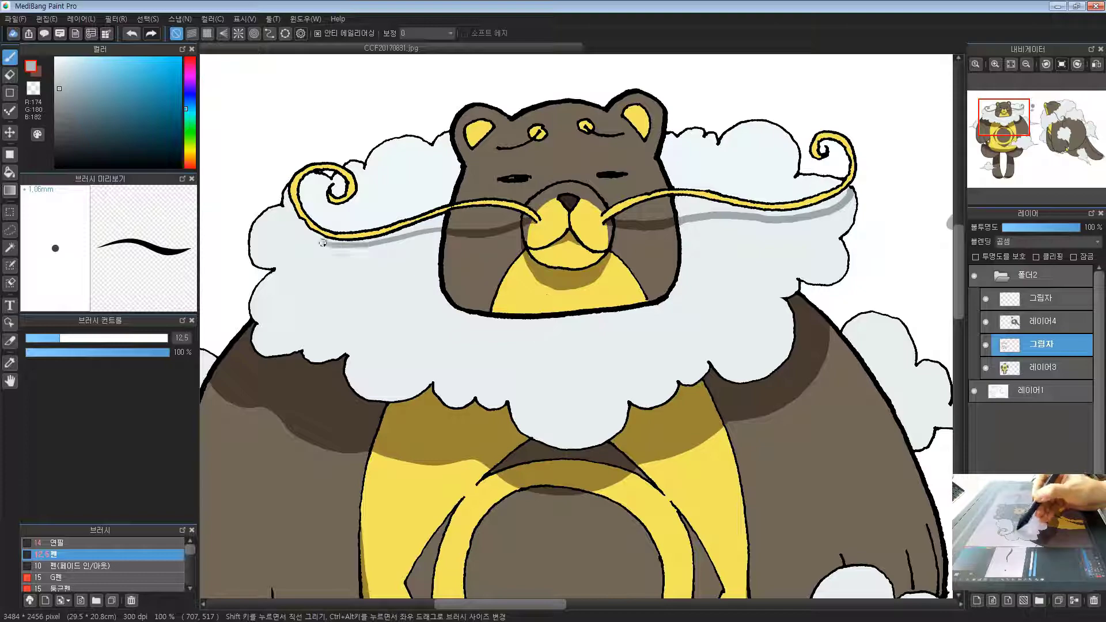
{"action": "left_click_drag", "start_coordinate": [323, 242], "coordinate": [292, 217]}
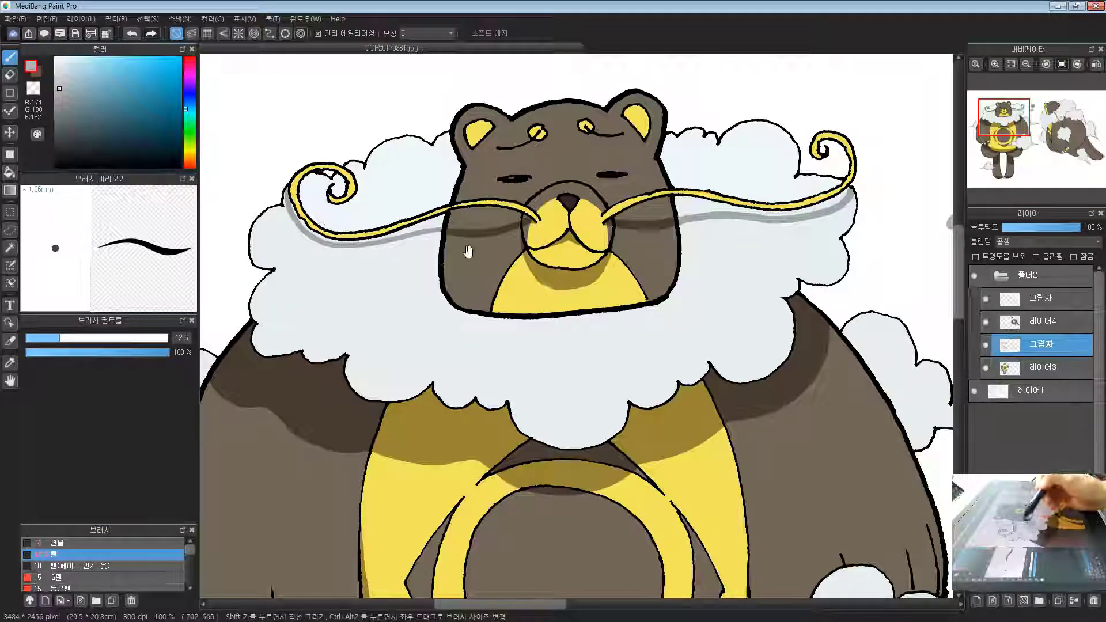
Examine the shading on the front-view bear and compare it with the side-view bear
{"action": "scroll", "coordinate": [455, 288], "scroll_direction": "down", "scroll_amount": 4}
{"action": "left_click_drag", "start_coordinate": [484, 385], "coordinate": [543, 294]}
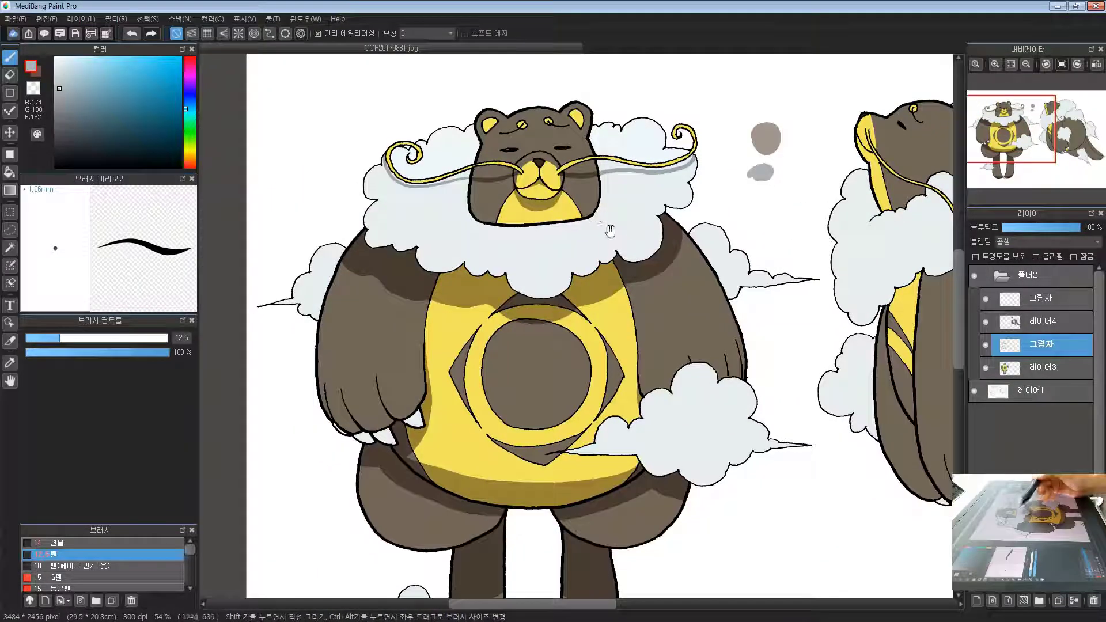
{"action": "left_click_drag", "start_coordinate": [888, 221], "coordinate": [699, 201]}
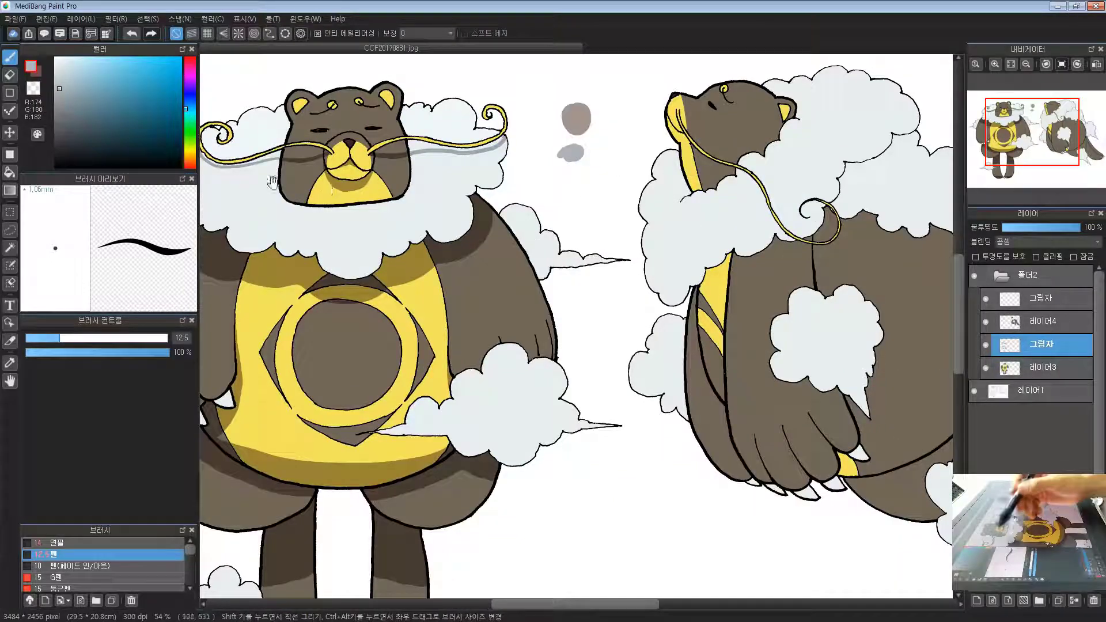
{"action": "left_click_drag", "start_coordinate": [365, 224], "coordinate": [522, 192]}
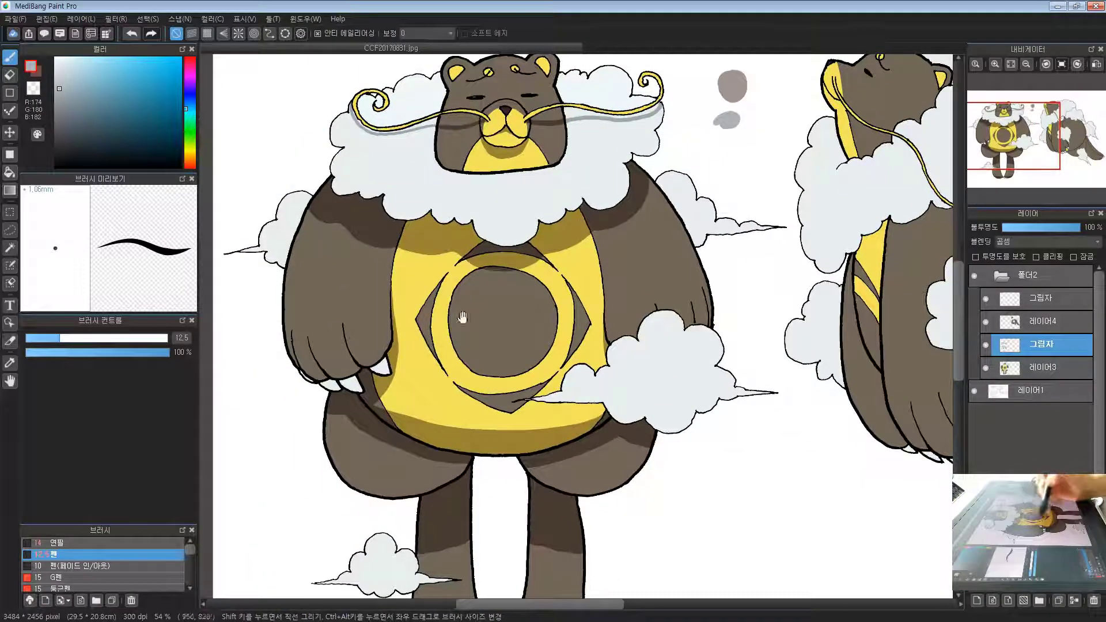
{"action": "left_click_drag", "start_coordinate": [462, 317], "coordinate": [454, 379]}
{"action": "scroll", "coordinate": [512, 235], "scroll_direction": "up", "scroll_amount": 2}
{"action": "left_click_drag", "start_coordinate": [513, 235], "coordinate": [508, 296]}
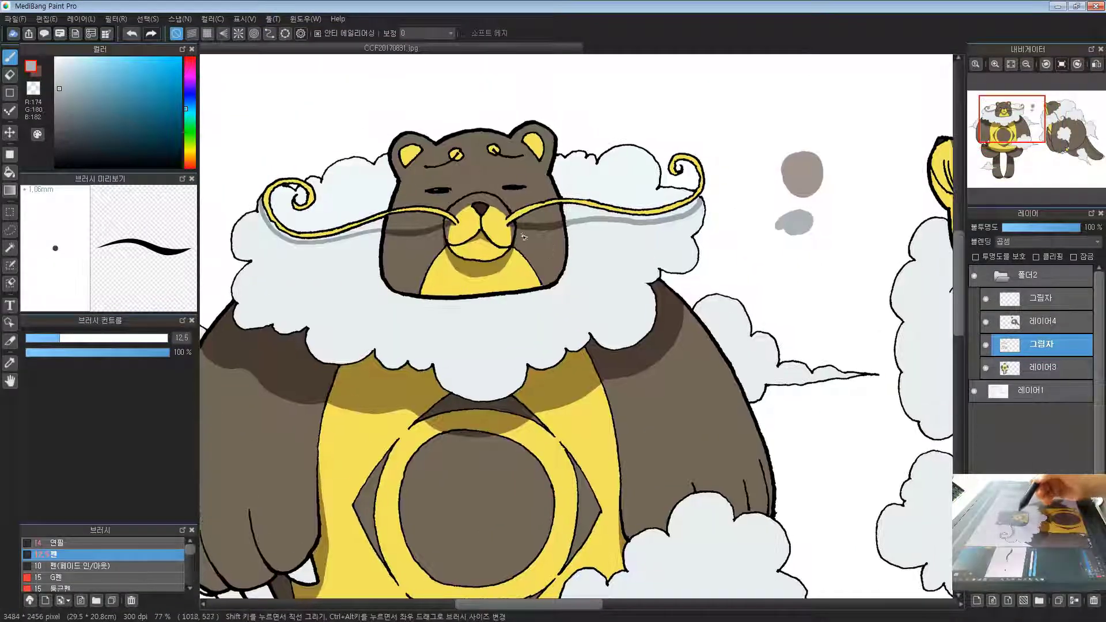
Outline the shadow areas the head casts on the cloud collar along both sides of the face
{"action": "left_click_drag", "start_coordinate": [366, 242], "coordinate": [414, 286]}
{"action": "scroll", "coordinate": [415, 286], "scroll_direction": "up", "scroll_amount": 2}
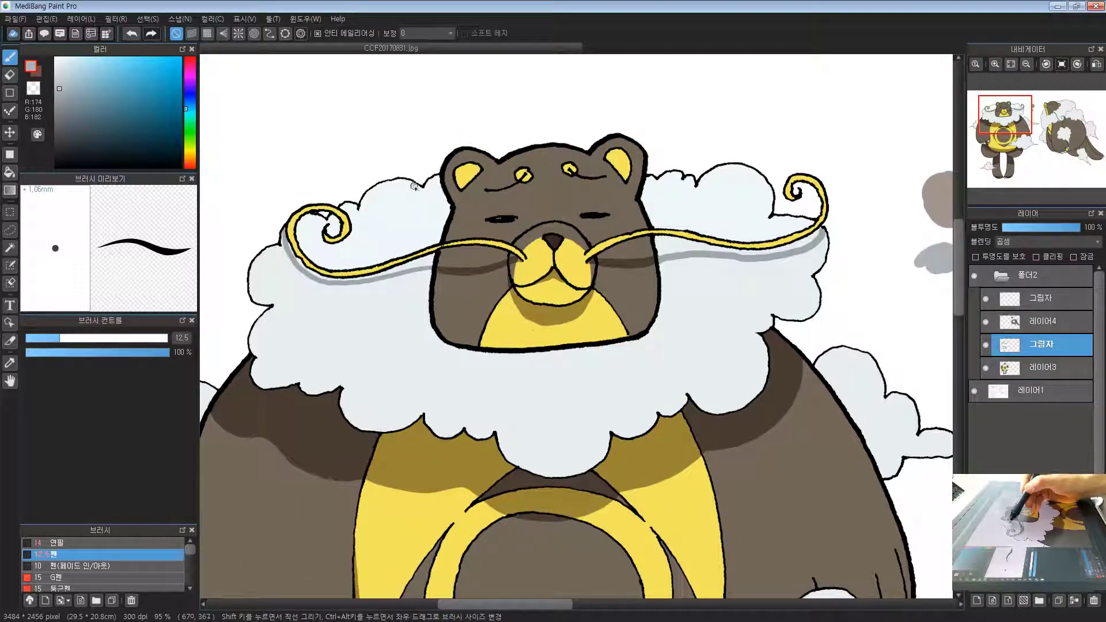
{"action": "left_click_drag", "start_coordinate": [413, 186], "coordinate": [419, 296]}
{"action": "key", "text": "ctrl+z"}
{"action": "key", "text": "ctrl+z"}
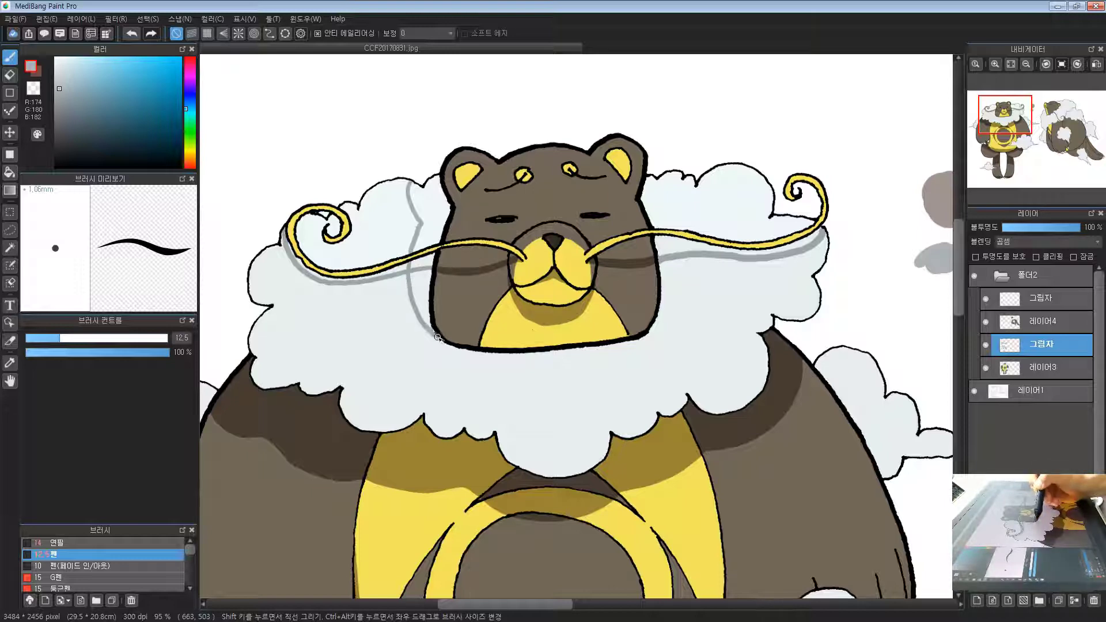
{"action": "left_click_drag", "start_coordinate": [662, 313], "coordinate": [674, 247]}
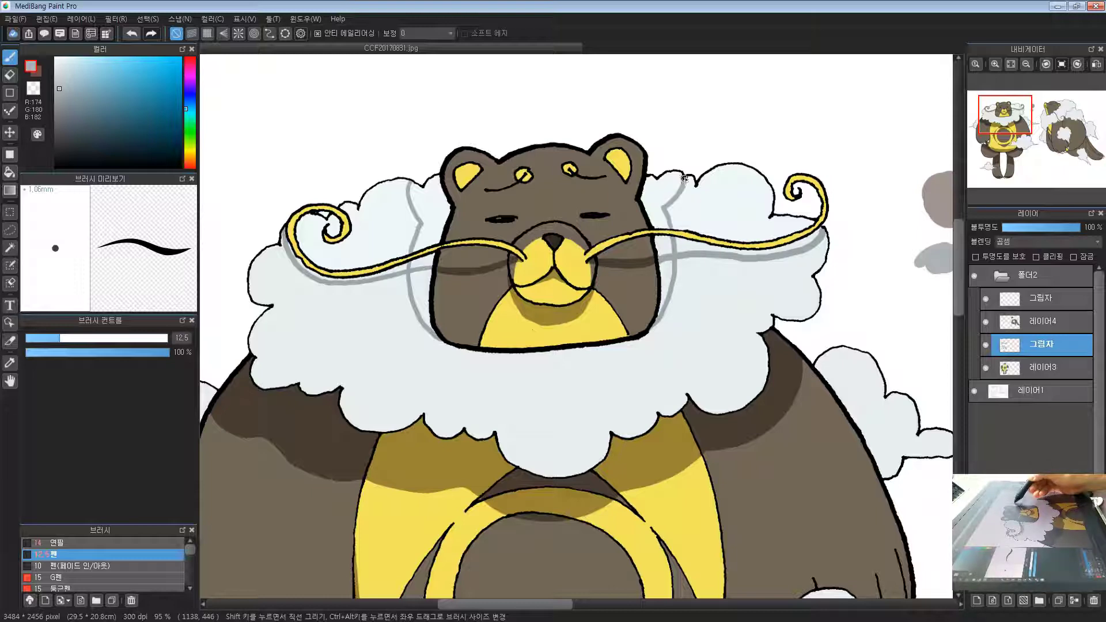
{"action": "left_click_drag", "start_coordinate": [684, 178], "coordinate": [662, 183]}
Bucket-fill the outlined blue-grey shadow areas on the cloud collar along both sides of the head
{"action": "left_click", "coordinate": [10, 172]}
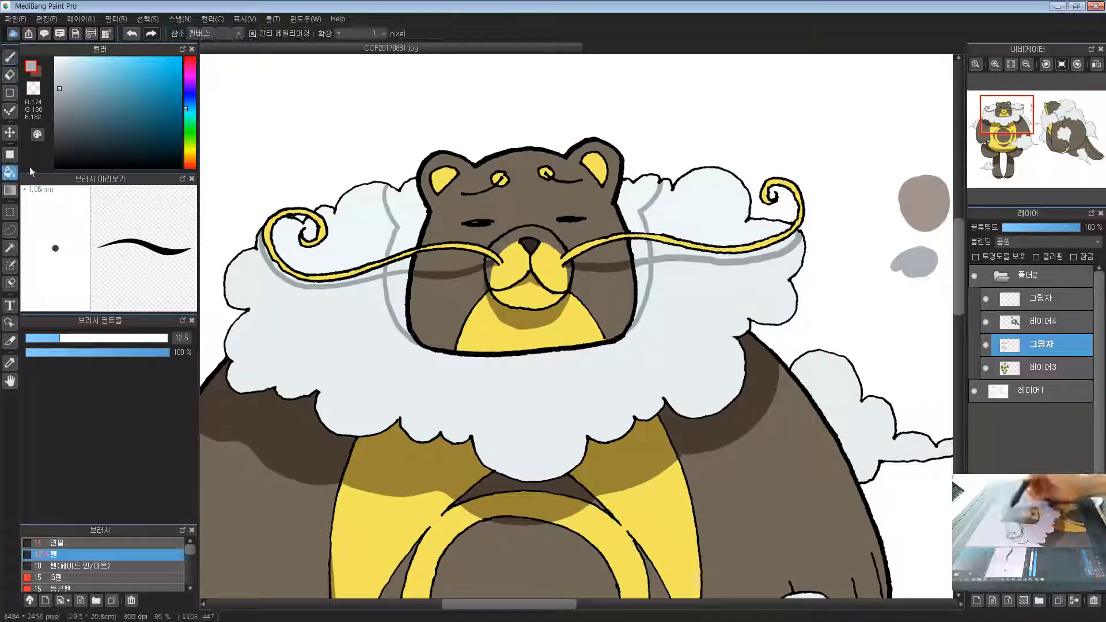
{"action": "left_click", "coordinate": [406, 248]}
{"action": "left_click", "coordinate": [402, 291]}
{"action": "left_click", "coordinate": [649, 227]}
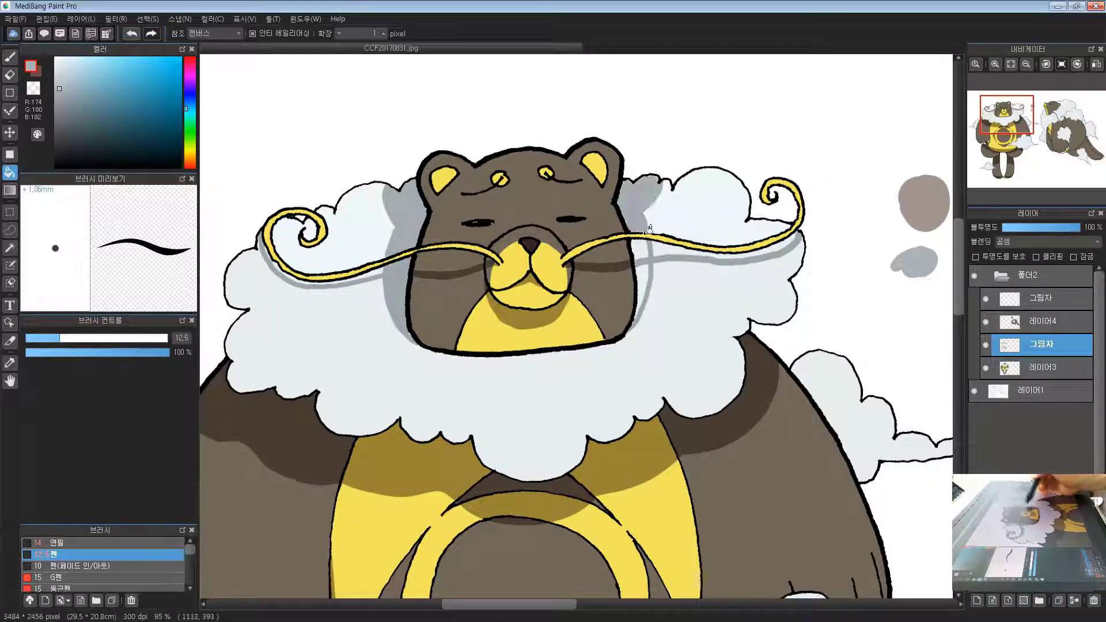
{"action": "left_click", "coordinate": [646, 273]}
{"action": "left_click", "coordinate": [644, 246]}
{"action": "mouse_move", "coordinate": [607, 338]}
{"action": "left_mouse_down"}
{"action": "mouse_move", "coordinate": [629, 267]}
{"action": "mouse_move", "coordinate": [558, 350]}
{"action": "mouse_move", "coordinate": [548, 277]}
{"action": "mouse_move", "coordinate": [507, 320]}
{"action": "mouse_move", "coordinate": [526, 330]}
{"action": "left_mouse_up"}
Brush a shadow boundary line across the small cloud behind the bear's shoulder, following the arm's contour
{"action": "left_click", "coordinate": [12, 57]}
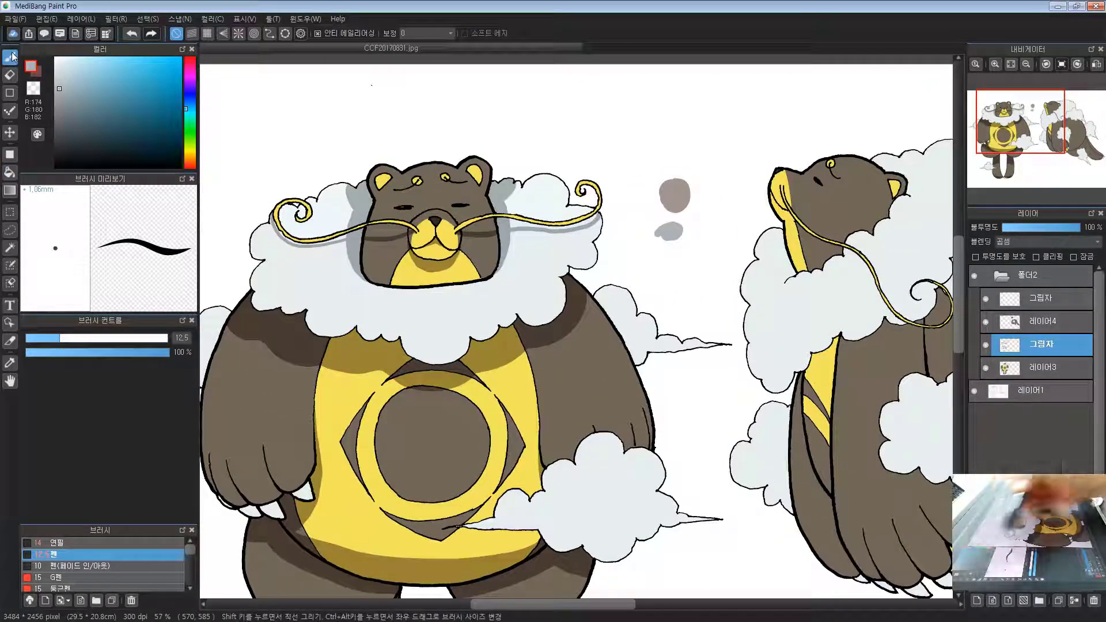
{"action": "left_click_drag", "start_coordinate": [420, 422], "coordinate": [538, 303]}
{"action": "mouse_move", "coordinate": [410, 256]}
{"action": "left_mouse_down"}
{"action": "mouse_move", "coordinate": [370, 222]}
{"action": "mouse_move", "coordinate": [385, 229]}
{"action": "left_mouse_up"}
{"action": "left_click_drag", "start_coordinate": [334, 171], "coordinate": [302, 269]}
{"action": "left_click_drag", "start_coordinate": [471, 211], "coordinate": [275, 241]}
{"action": "left_click_drag", "start_coordinate": [652, 175], "coordinate": [697, 277]}
{"action": "left_click_drag", "start_coordinate": [382, 395], "coordinate": [391, 326]}
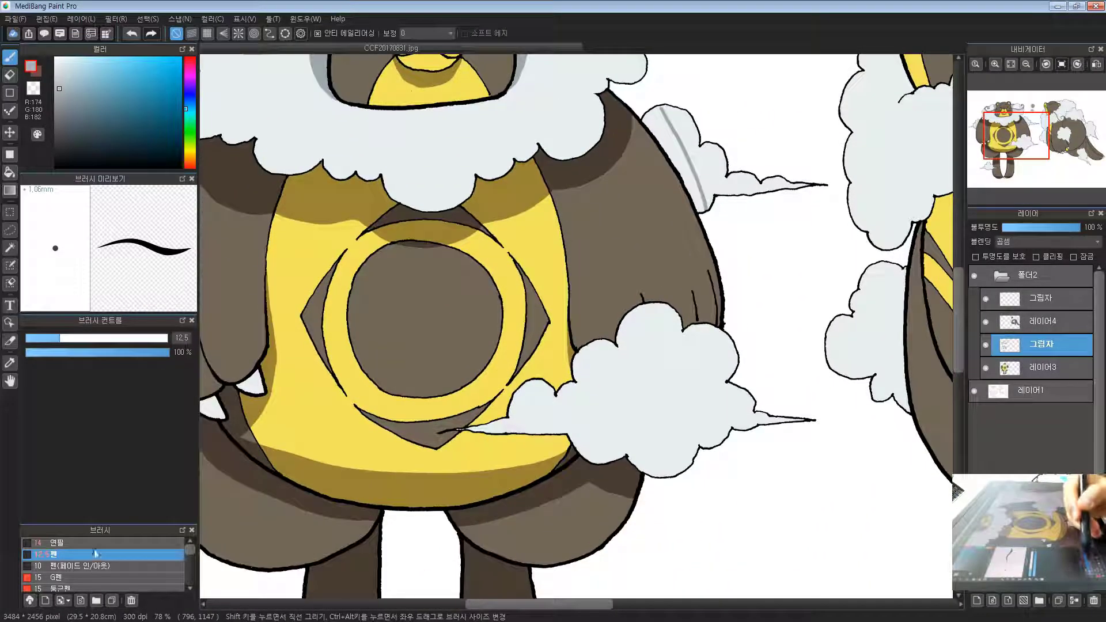
{"action": "double_click", "coordinate": [100, 559]}
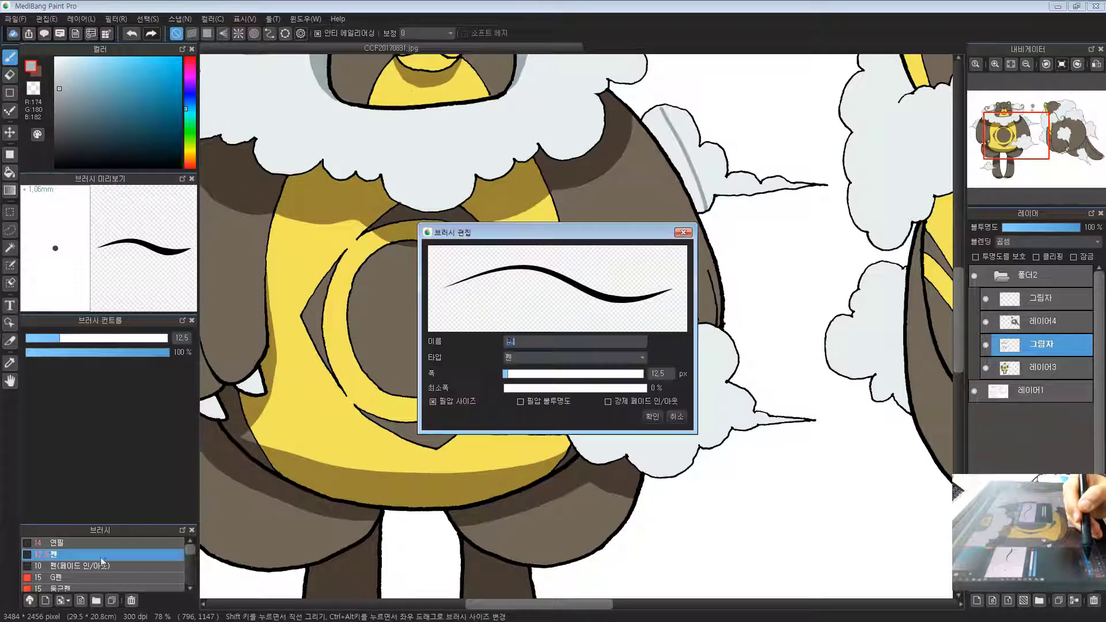
{"action": "left_click", "coordinate": [686, 233]}
{"action": "left_click_drag", "start_coordinate": [635, 321], "coordinate": [647, 345]}
{"action": "mouse_move", "coordinate": [630, 401]}
{"action": "left_mouse_down"}
{"action": "mouse_move", "coordinate": [650, 360]}
{"action": "mouse_move", "coordinate": [807, 187]}
{"action": "mouse_move", "coordinate": [636, 449]}
{"action": "left_mouse_up"}
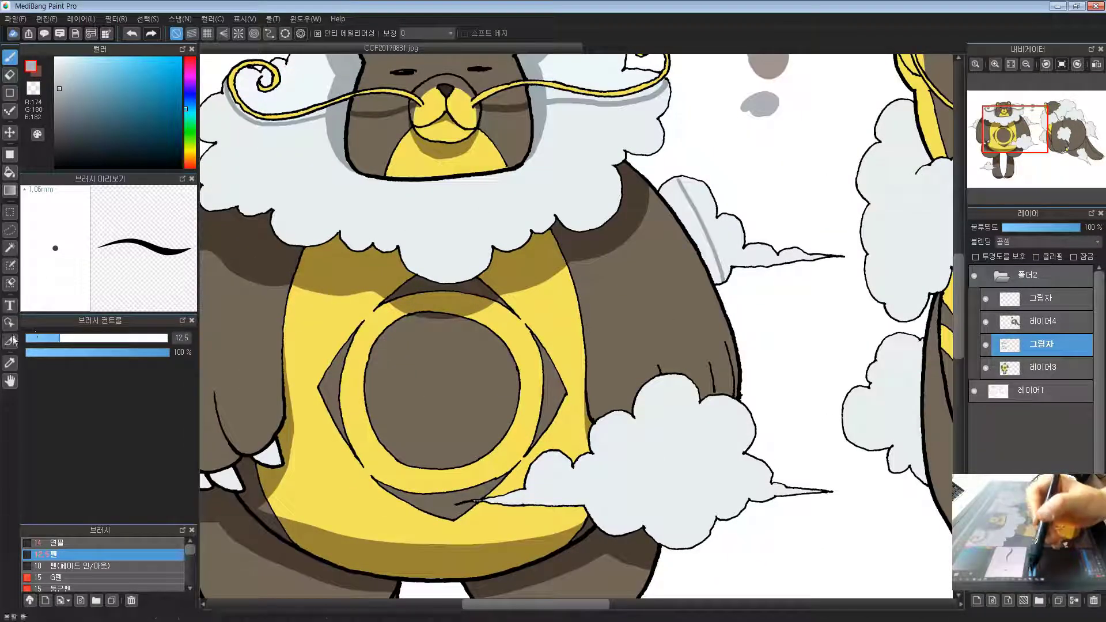
Close the gap in the shoulder cloud's shadow line and bucket-fill the shadow areas on the clouds behind both shoulders
{"action": "left_click", "coordinate": [10, 172]}
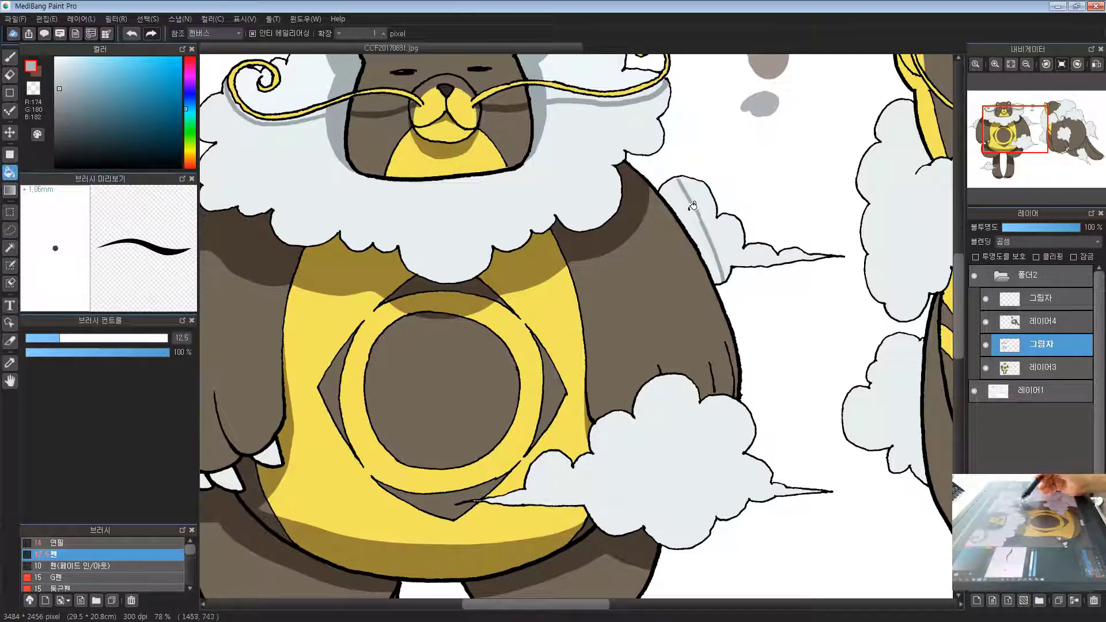
{"action": "key", "text": "b"}
{"action": "scroll", "coordinate": [692, 206], "scroll_direction": "up", "scroll_amount": 4}
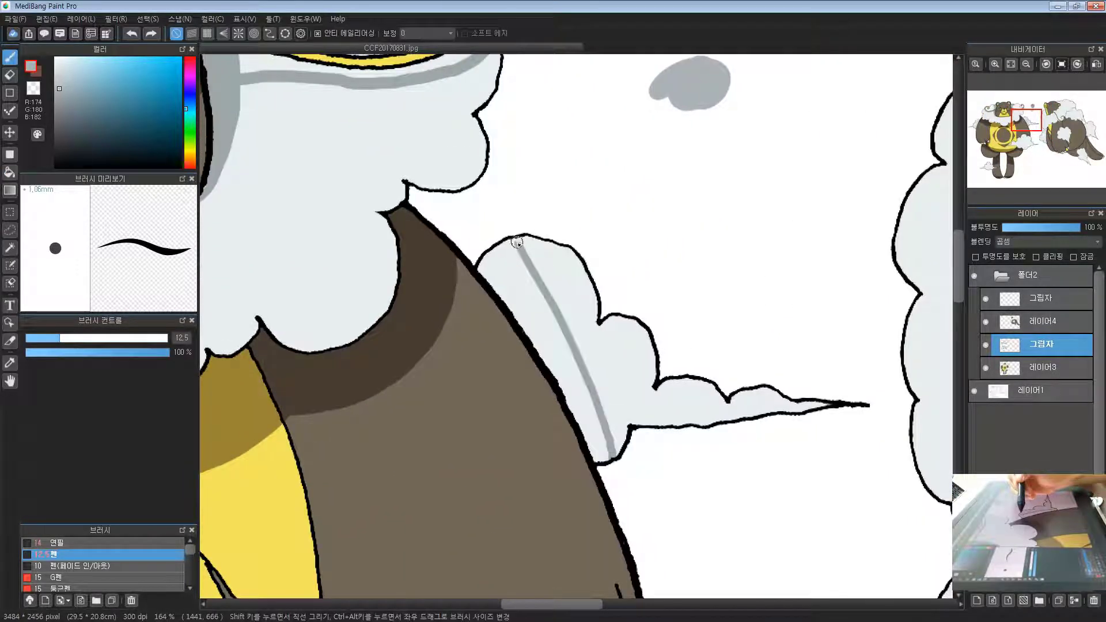
{"action": "left_click", "coordinate": [514, 242]}
{"action": "key", "text": "g"}
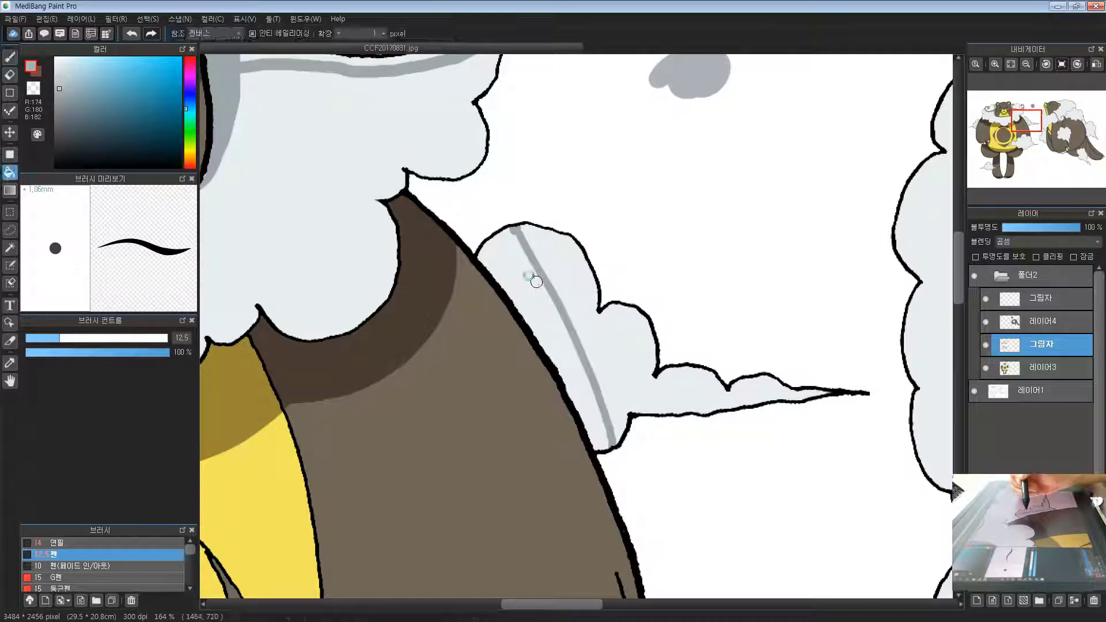
{"action": "left_click", "coordinate": [529, 281]}
{"action": "left_click_drag", "start_coordinate": [499, 338], "coordinate": [627, 323]}
{"action": "scroll", "coordinate": [576, 326], "scroll_direction": "down", "scroll_amount": 8}
{"action": "left_click_drag", "start_coordinate": [321, 363], "coordinate": [652, 329]}
{"action": "left_click", "coordinate": [427, 292]}
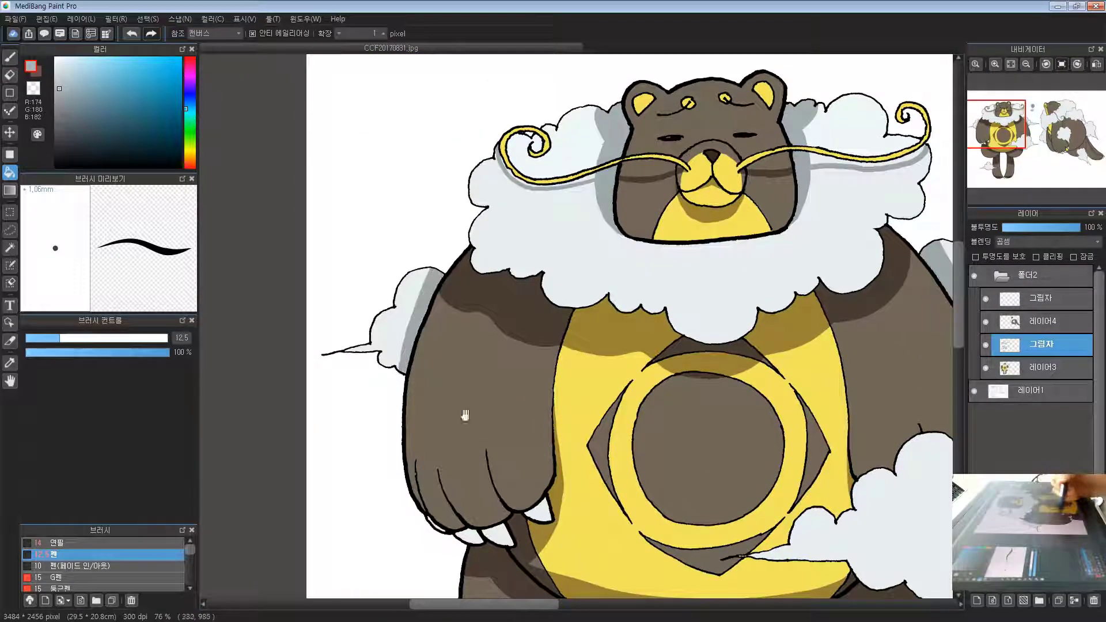
Brush shadow boundary lines across the paw's claws, reduce the brush size to 8.2, and bucket-fill the claw shadows
{"action": "left_click_drag", "start_coordinate": [580, 527], "coordinate": [526, 257]}
{"action": "scroll", "coordinate": [490, 296], "scroll_direction": "up", "scroll_amount": 4}
{"action": "left_click_drag", "start_coordinate": [483, 185], "coordinate": [504, 264]}
{"action": "key", "text": "b"}
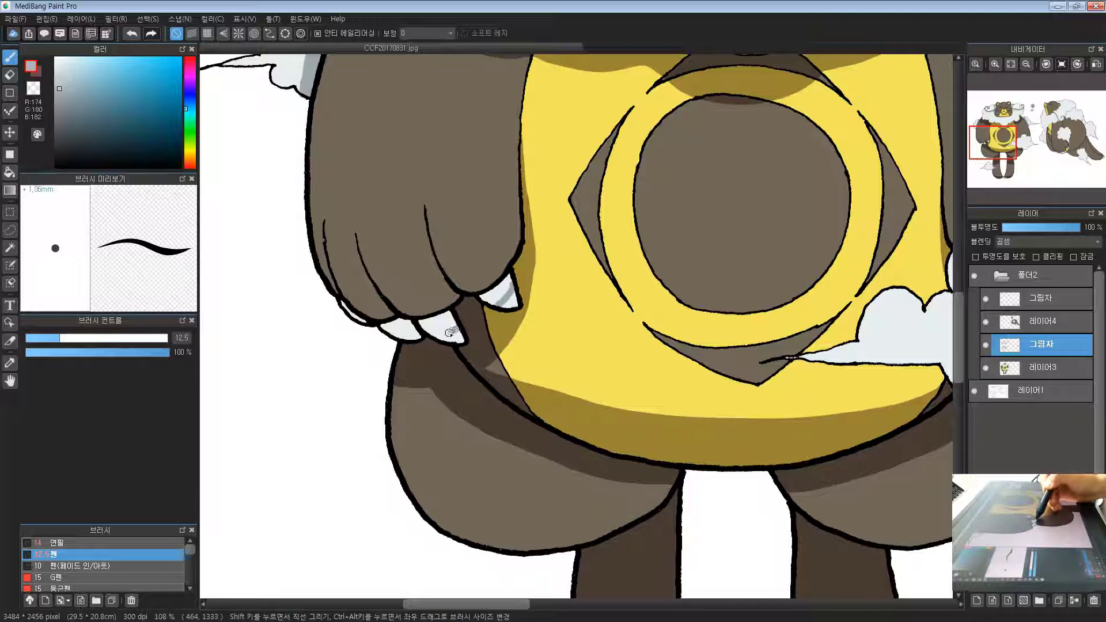
{"action": "left_click_drag", "start_coordinate": [449, 332], "coordinate": [432, 336]}
{"action": "key", "text": "bracketleft"}
{"action": "key", "text": "bracketleft"}
{"action": "key", "text": "bracketleft"}
{"action": "key", "text": "bracketleft"}
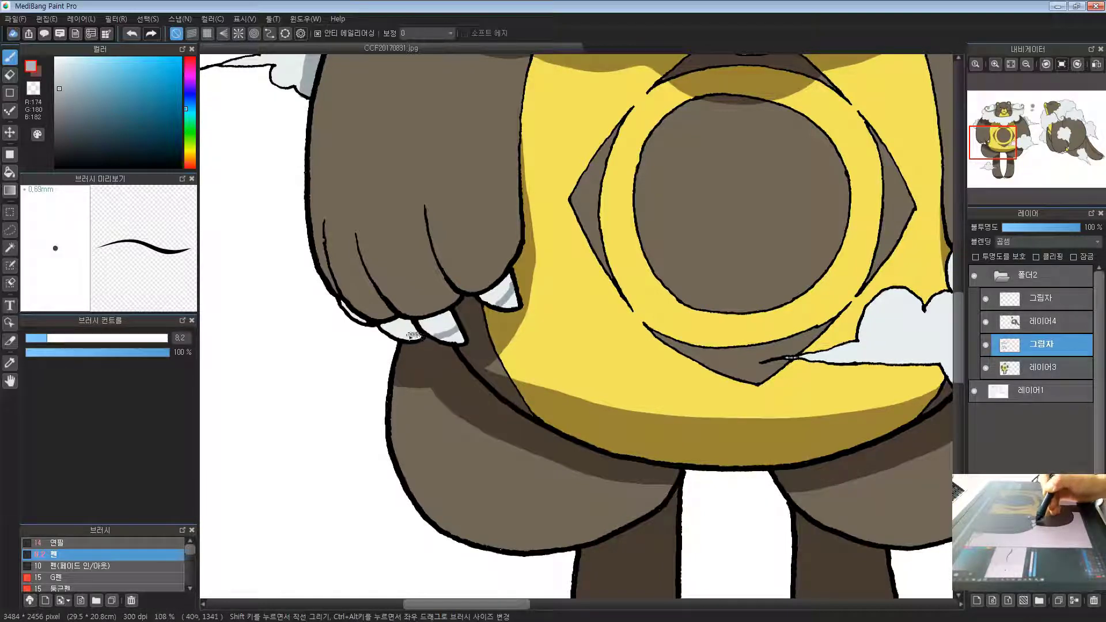
{"action": "key", "text": "g"}
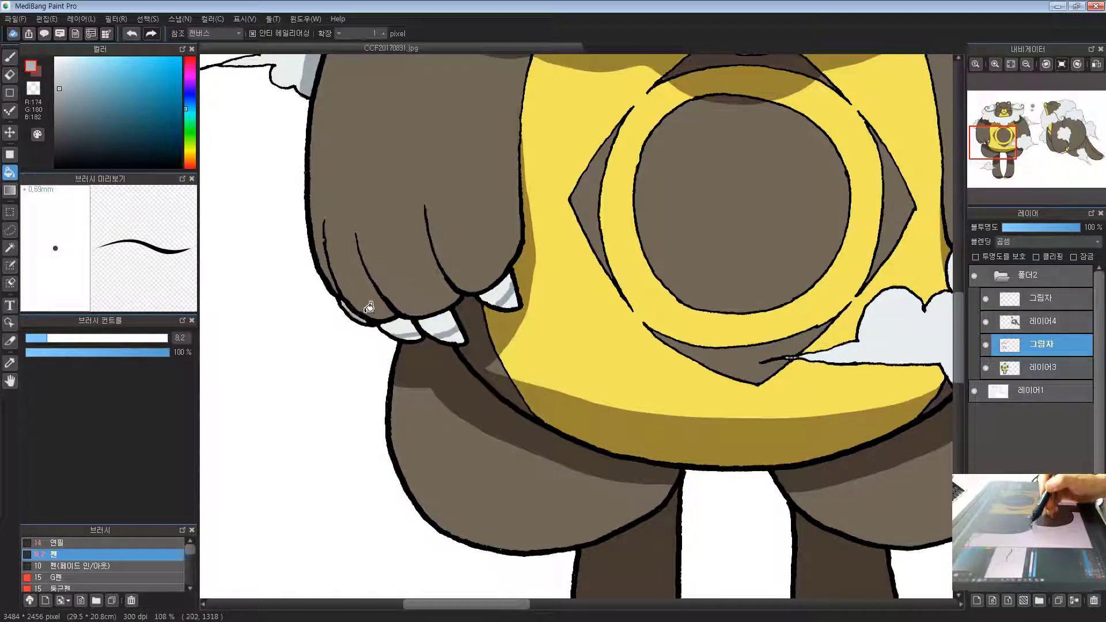
{"action": "left_click", "coordinate": [499, 292]}
Brush a scalloped shadow boundary line across the lower part of the large cloud beside the belly
{"action": "key", "text": "ctrl+minus"}
{"action": "key", "text": "ctrl+minus"}
{"action": "key", "text": "ctrl+minus"}
{"action": "left_click_drag", "start_coordinate": [636, 245], "coordinate": [560, 284]}
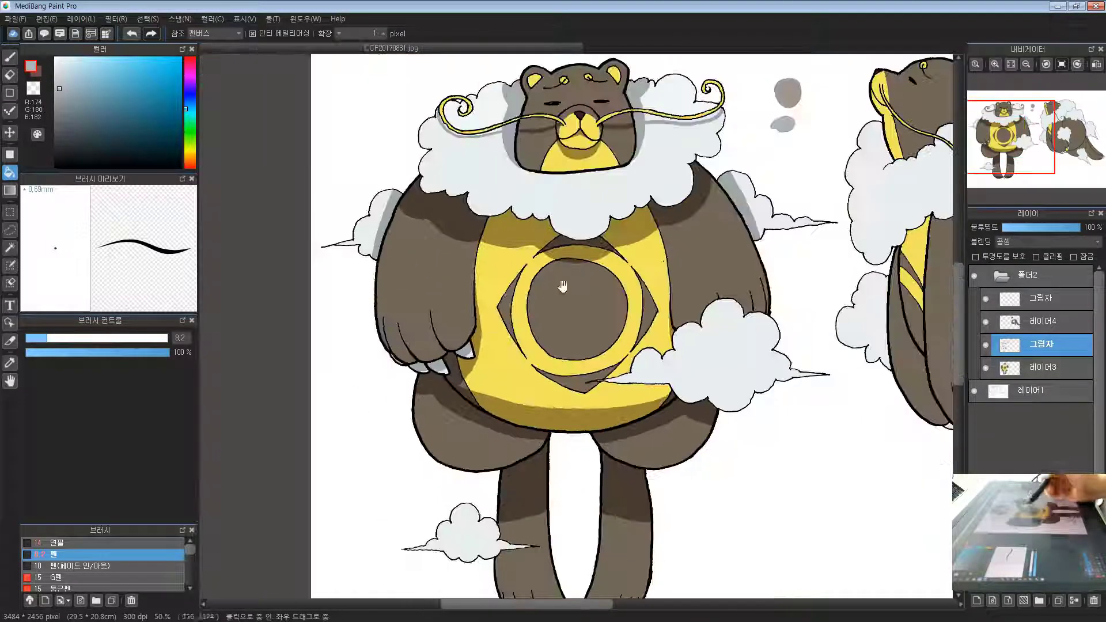
{"action": "mouse_move", "coordinate": [599, 330]}
{"action": "left_mouse_down"}
{"action": "mouse_move", "coordinate": [575, 265]}
{"action": "mouse_move", "coordinate": [555, 367]}
{"action": "left_mouse_up"}
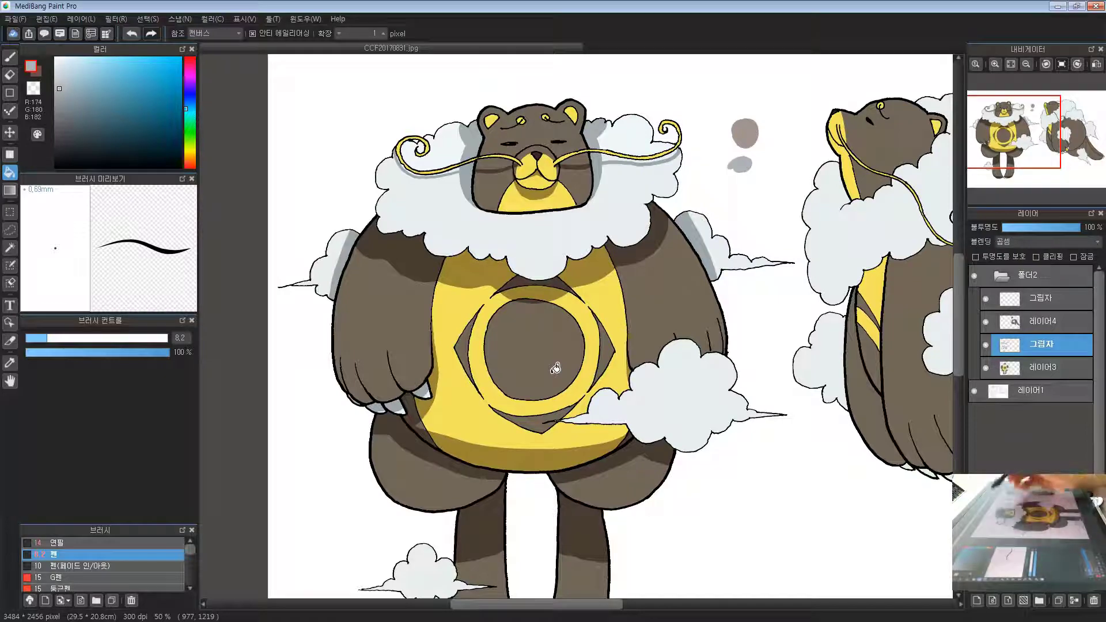
{"action": "left_click_drag", "start_coordinate": [623, 478], "coordinate": [602, 219]}
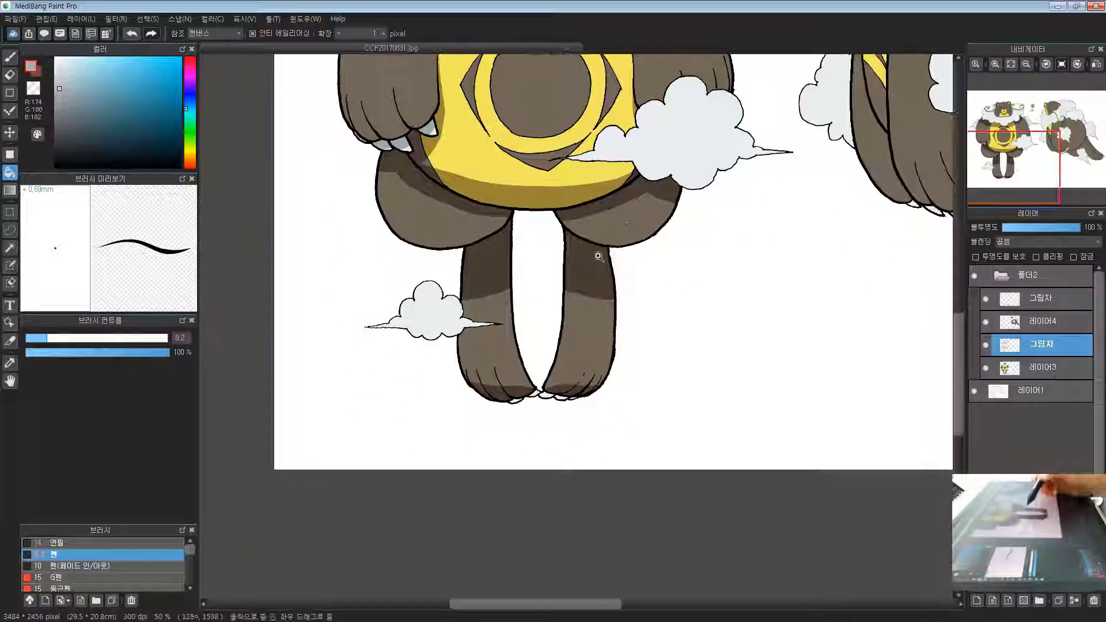
{"action": "key", "text": "ctrl+plus"}
{"action": "key", "text": "ctrl+plus"}
{"action": "key", "text": "ctrl+plus"}
{"action": "key", "text": "ctrl+plus"}
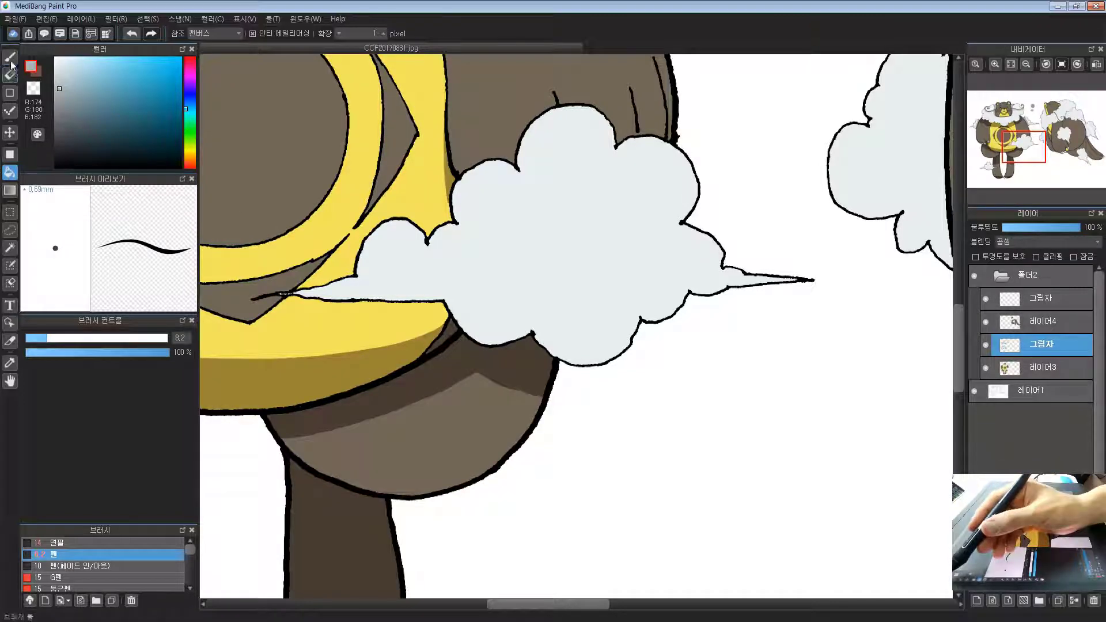
{"action": "key", "text": "b"}
{"action": "left_click_drag", "start_coordinate": [453, 208], "coordinate": [476, 229]}
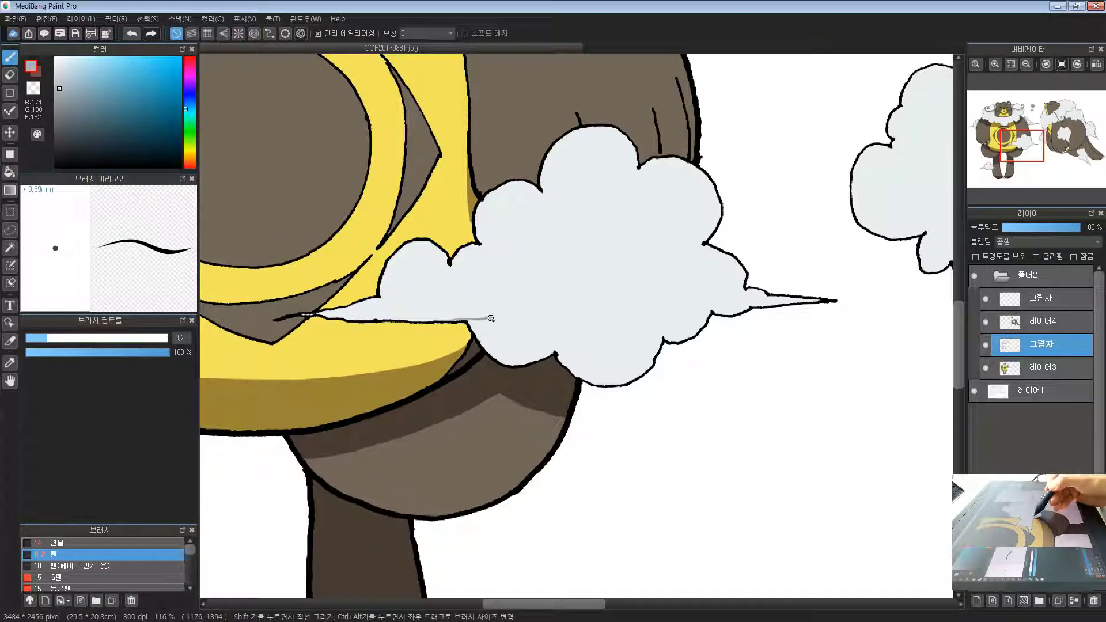
{"action": "mouse_move", "coordinate": [490, 319]}
{"action": "left_mouse_down"}
{"action": "mouse_move", "coordinate": [508, 332]}
{"action": "mouse_move", "coordinate": [550, 320]}
{"action": "mouse_move", "coordinate": [595, 343]}
{"action": "mouse_move", "coordinate": [646, 318]}
{"action": "left_mouse_up"}
{"action": "key", "text": "ctrl+z"}
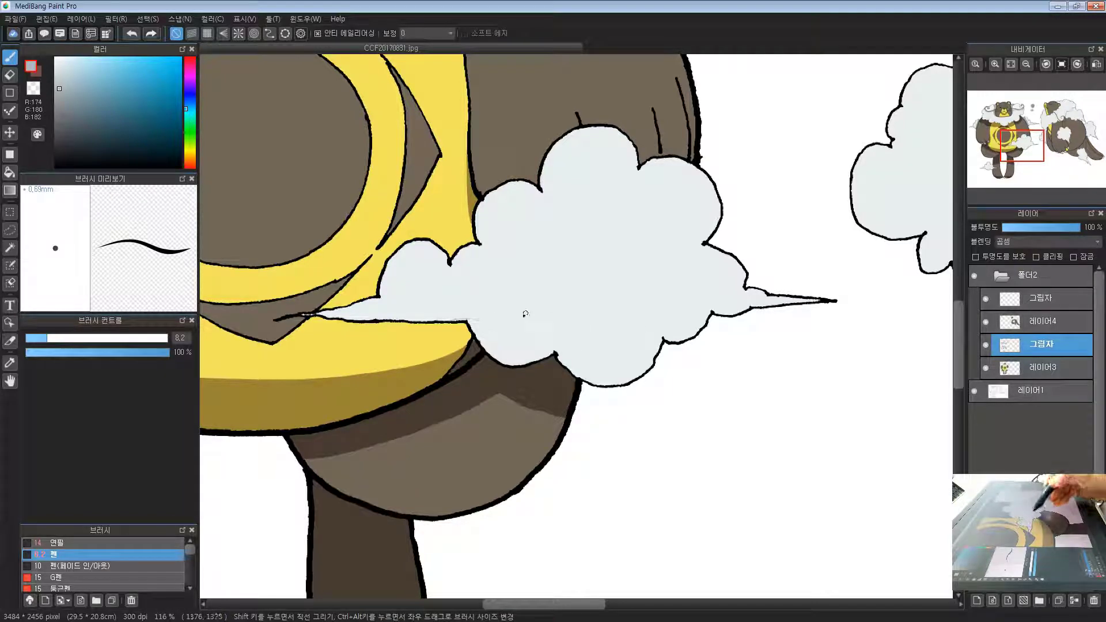
{"action": "mouse_move", "coordinate": [492, 318]}
{"action": "left_mouse_down"}
{"action": "mouse_move", "coordinate": [541, 333]}
{"action": "mouse_move", "coordinate": [589, 308]}
{"action": "mouse_move", "coordinate": [613, 324]}
{"action": "mouse_move", "coordinate": [667, 305]}
{"action": "mouse_move", "coordinate": [753, 308]}
{"action": "left_mouse_up"}
{"action": "left_click_drag", "start_coordinate": [670, 318], "coordinate": [679, 316]}
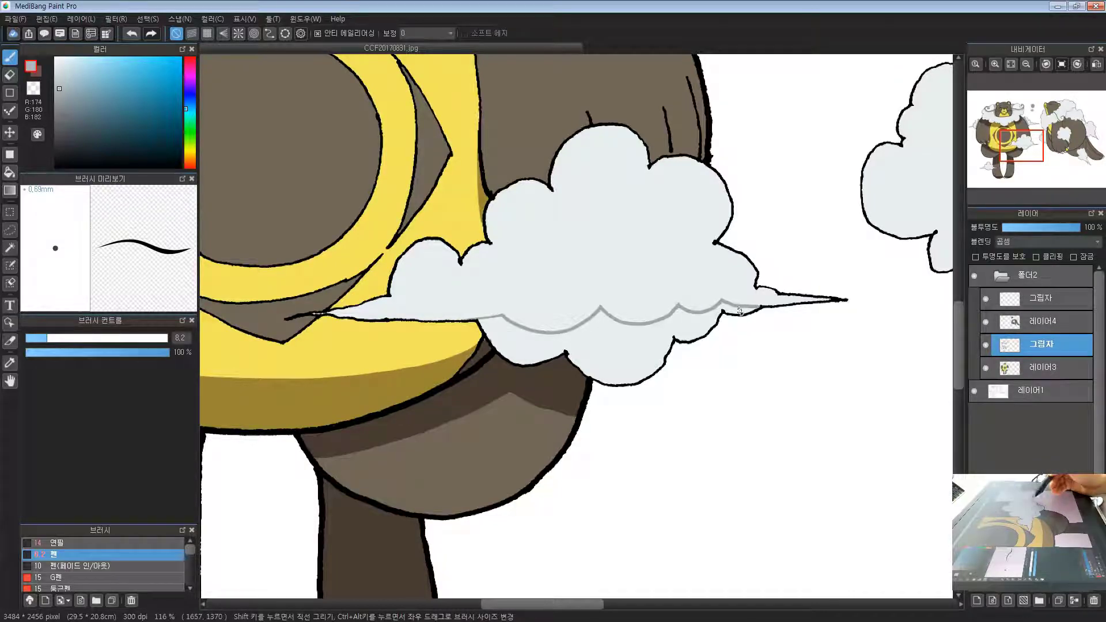
Brush a scalloped shadow boundary line across the lower part of the small cloud beside the leg
{"action": "left_click_drag", "start_coordinate": [835, 338], "coordinate": [902, 390]}
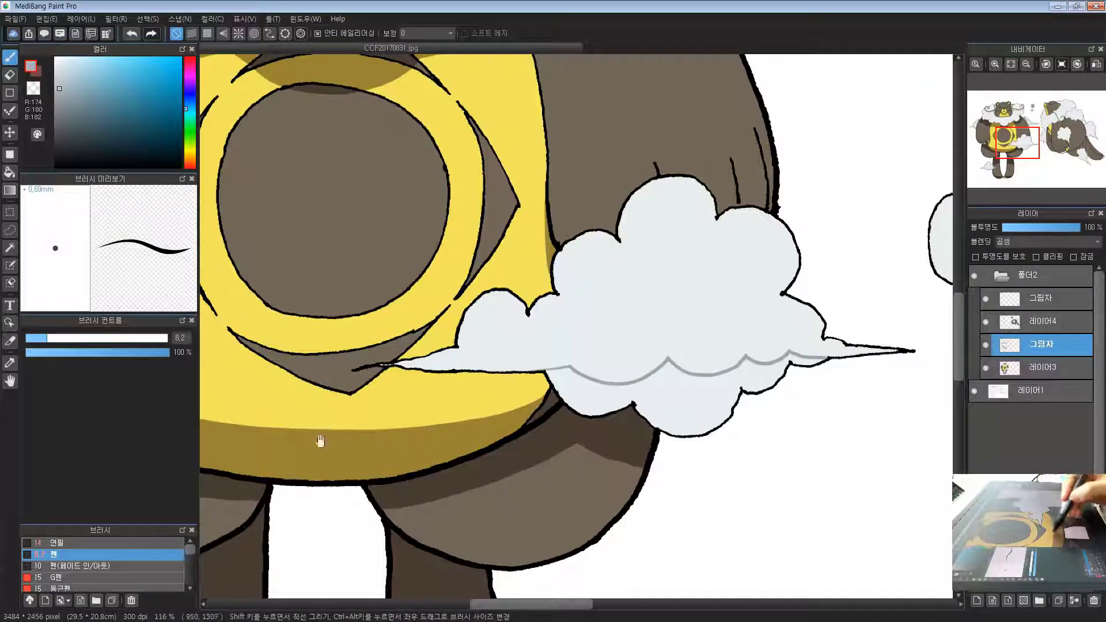
{"action": "left_click_drag", "start_coordinate": [320, 442], "coordinate": [780, 388]}
{"action": "left_click_drag", "start_coordinate": [513, 325], "coordinate": [509, 484]}
{"action": "left_click_drag", "start_coordinate": [662, 381], "coordinate": [556, 404]}
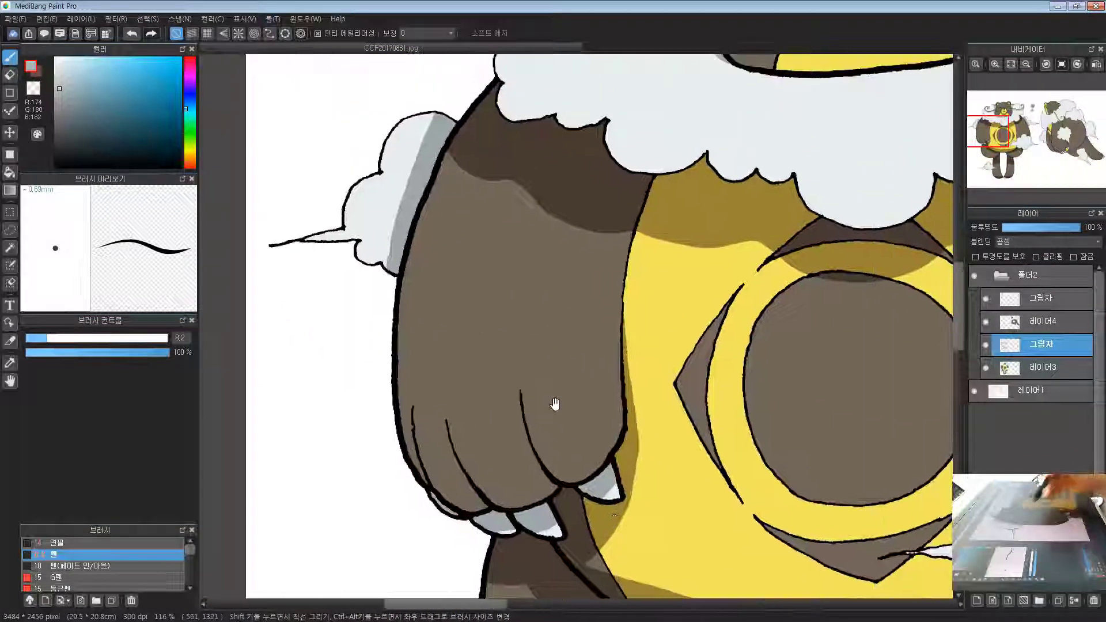
{"action": "left_click_drag", "start_coordinate": [795, 237], "coordinate": [437, 494]}
{"action": "left_click_drag", "start_coordinate": [523, 408], "coordinate": [610, 94]}
{"action": "left_click_drag", "start_coordinate": [262, 342], "coordinate": [484, 465]}
{"action": "left_click_drag", "start_coordinate": [758, 455], "coordinate": [429, 161]}
{"action": "left_click_drag", "start_coordinate": [706, 458], "coordinate": [770, 161]}
{"action": "left_click_drag", "start_coordinate": [374, 405], "coordinate": [602, 293]}
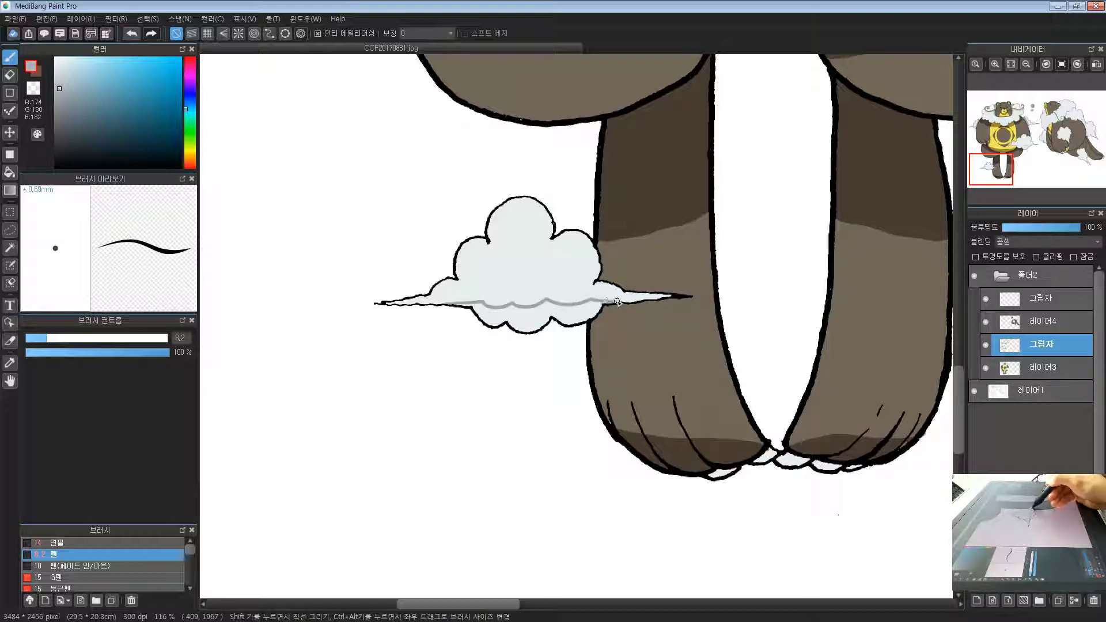
{"action": "left_click_drag", "start_coordinate": [533, 343], "coordinate": [518, 355]}
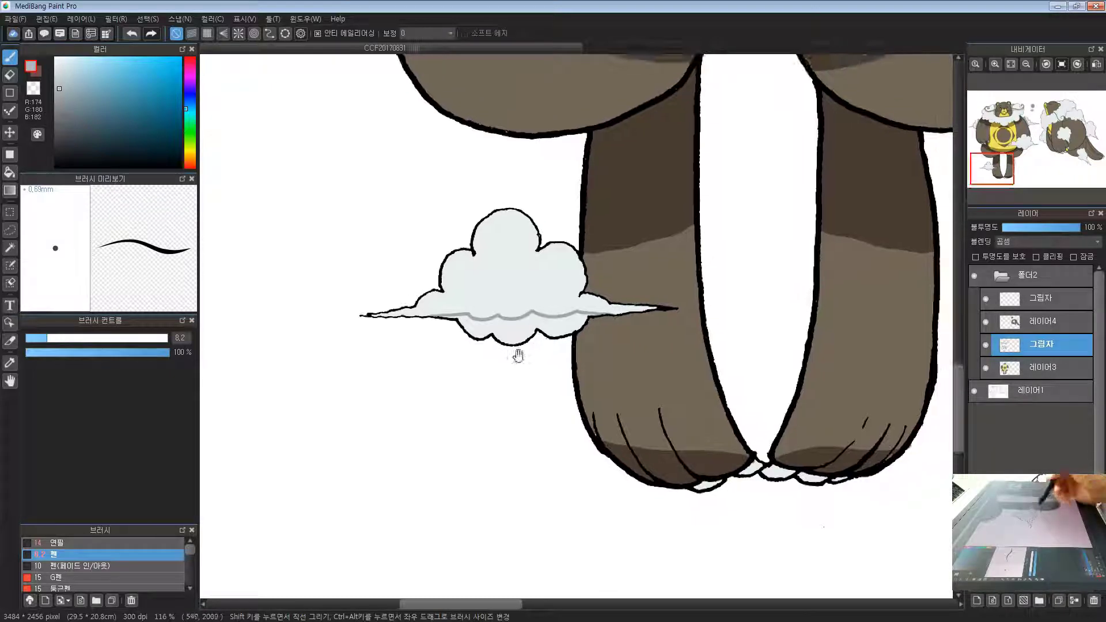
Bucket-fill the shadow areas under the boundary lines on the small leg cloud and the large belly cloud
{"action": "key", "text": "g"}
{"action": "left_click", "coordinate": [516, 328]}
{"action": "left_click_drag", "start_coordinate": [679, 224], "coordinate": [479, 392]}
{"action": "scroll", "coordinate": [479, 391], "scroll_direction": "down", "scroll_amount": 5}
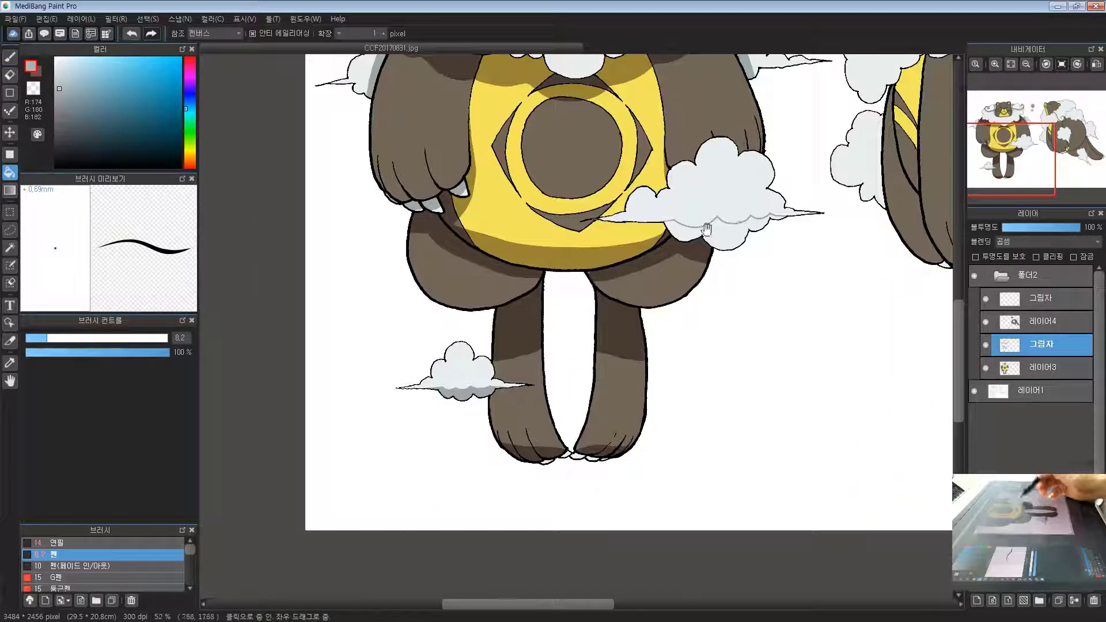
{"action": "scroll", "coordinate": [576, 326], "scroll_direction": "up", "scroll_amount": 1}
{"action": "left_click_drag", "start_coordinate": [784, 94], "coordinate": [570, 213]}
{"action": "left_click_drag", "start_coordinate": [315, 267], "coordinate": [384, 340]}
{"action": "left_click_drag", "start_coordinate": [408, 504], "coordinate": [599, 264]}
{"action": "left_click_drag", "start_coordinate": [474, 333], "coordinate": [534, 324]}
{"action": "left_click_drag", "start_coordinate": [533, 324], "coordinate": [579, 329]}
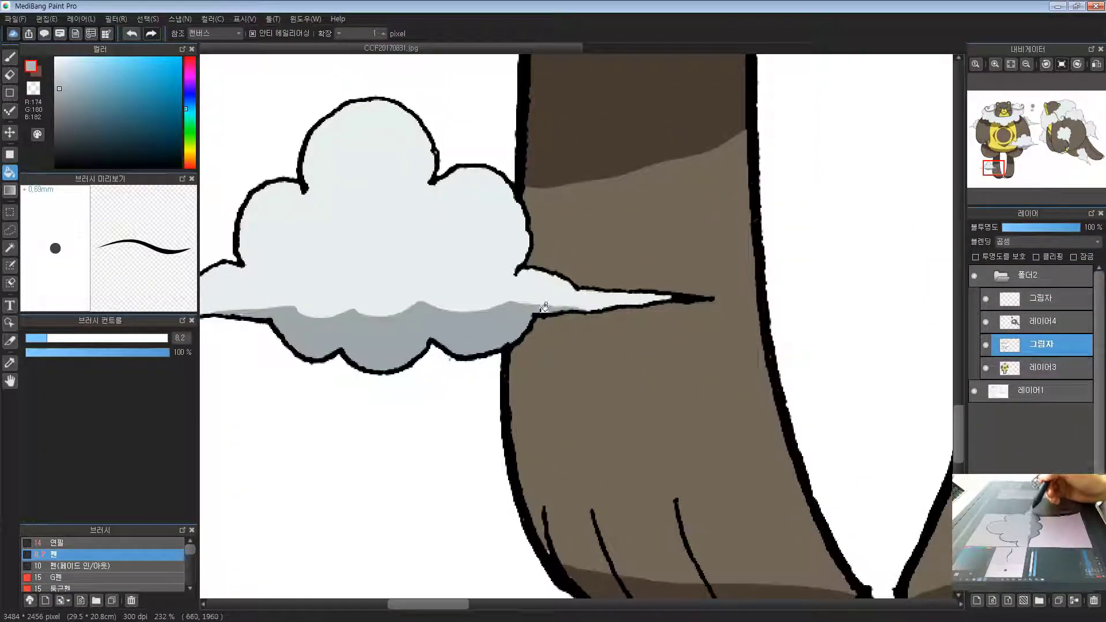
Touch up the shadow edges with the brush near the pointed tips of the small and large clouds
{"action": "key", "text": "b"}
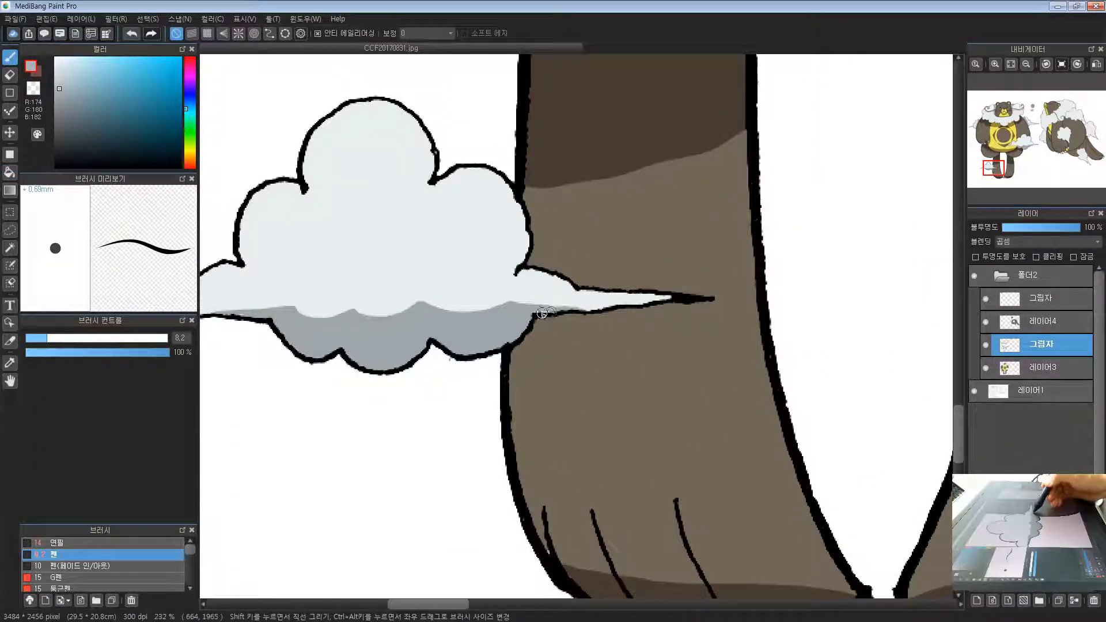
{"action": "left_click_drag", "start_coordinate": [593, 291], "coordinate": [507, 422]}
{"action": "left_click_drag", "start_coordinate": [392, 429], "coordinate": [698, 323]}
{"action": "left_click_drag", "start_coordinate": [602, 290], "coordinate": [535, 331]}
{"action": "scroll", "coordinate": [536, 331], "scroll_direction": "down", "scroll_amount": 3}
{"action": "left_click_drag", "start_coordinate": [872, 77], "coordinate": [461, 461]}
{"action": "left_click_drag", "start_coordinate": [760, 389], "coordinate": [650, 377]}
{"action": "scroll", "coordinate": [784, 350], "scroll_direction": "up", "scroll_amount": 3}
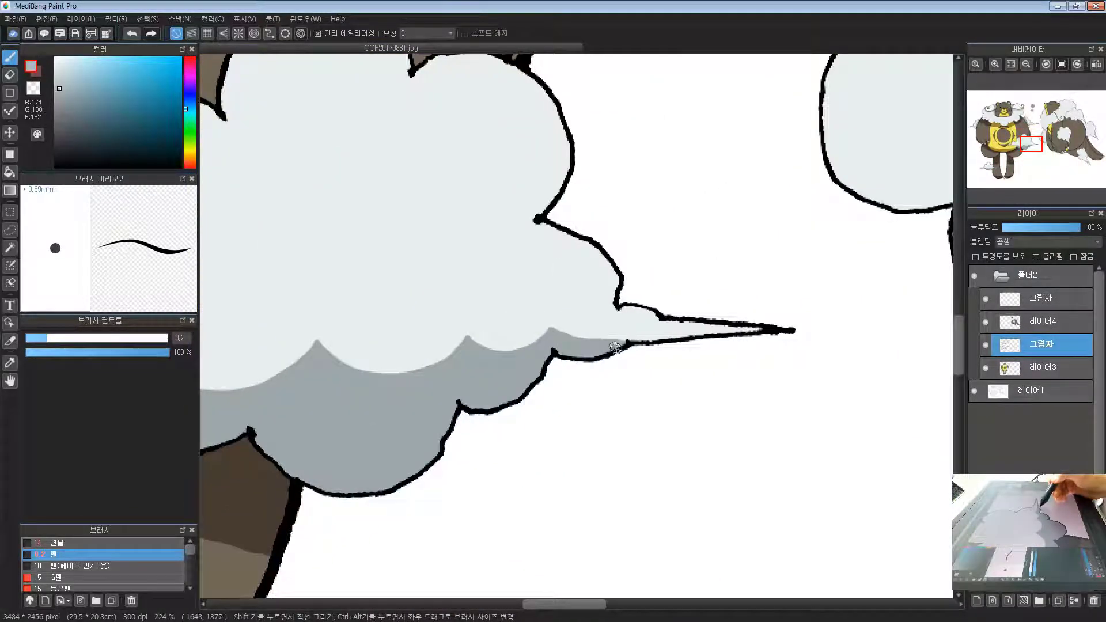
{"action": "left_click_drag", "start_coordinate": [375, 409], "coordinate": [730, 361]}
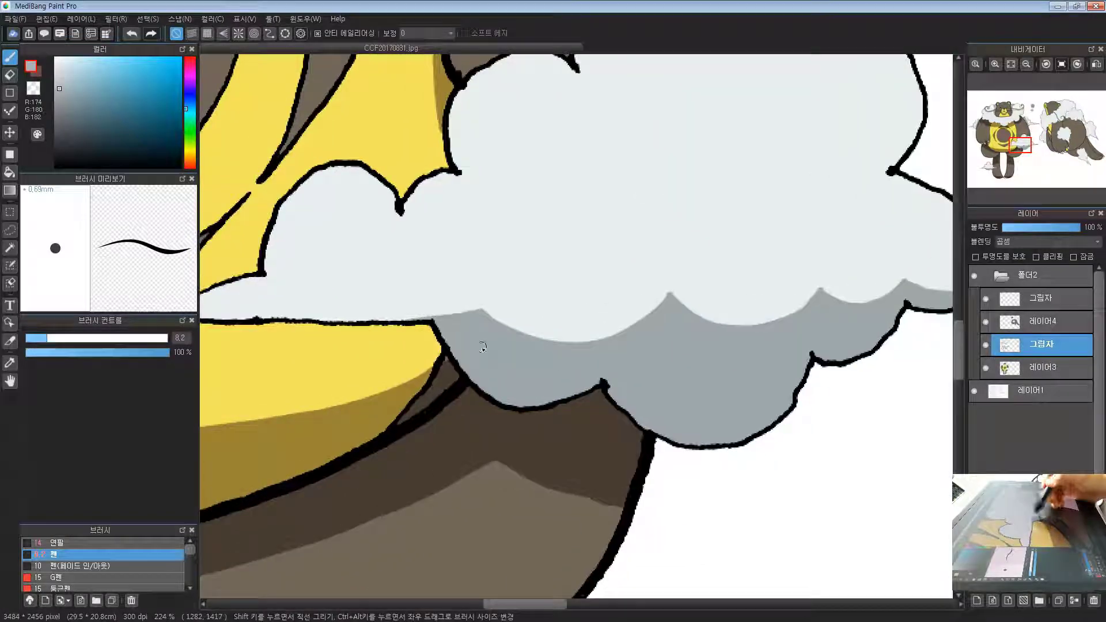
Examine the shading on the bear's cloud collar, face and muzzle up close for gaps
{"action": "scroll", "coordinate": [353, 454], "scroll_direction": "down", "scroll_amount": 3}
{"action": "left_click_drag", "start_coordinate": [360, 219], "coordinate": [449, 573]}
{"action": "left_click_drag", "start_coordinate": [415, 262], "coordinate": [521, 476]}
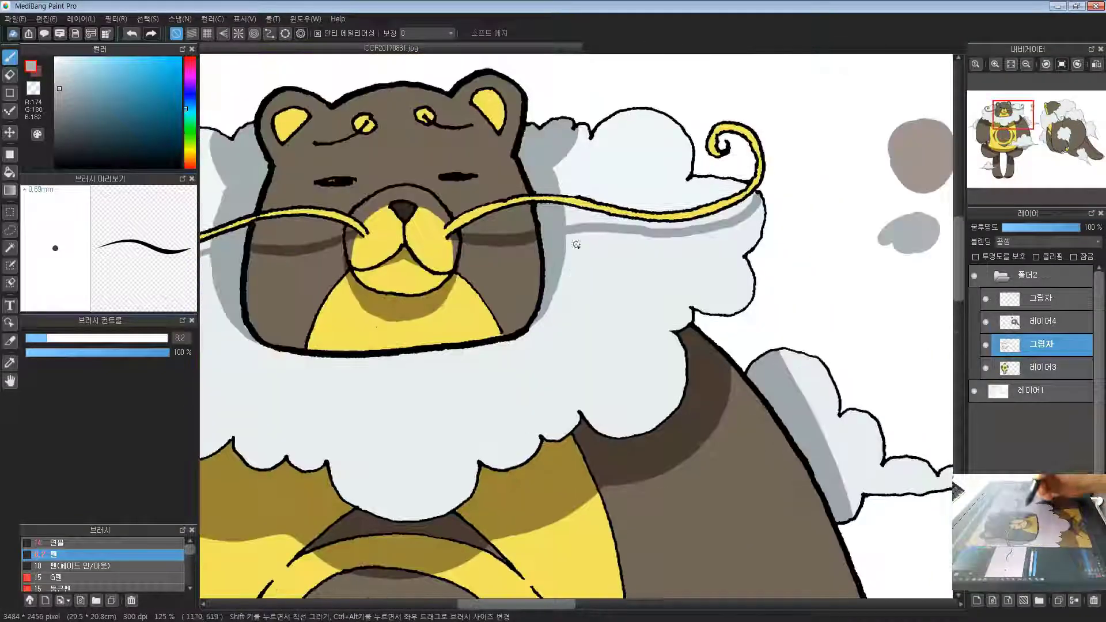
{"action": "scroll", "coordinate": [570, 288], "scroll_direction": "up", "scroll_amount": 3}
{"action": "left_click_drag", "start_coordinate": [425, 356], "coordinate": [808, 293]}
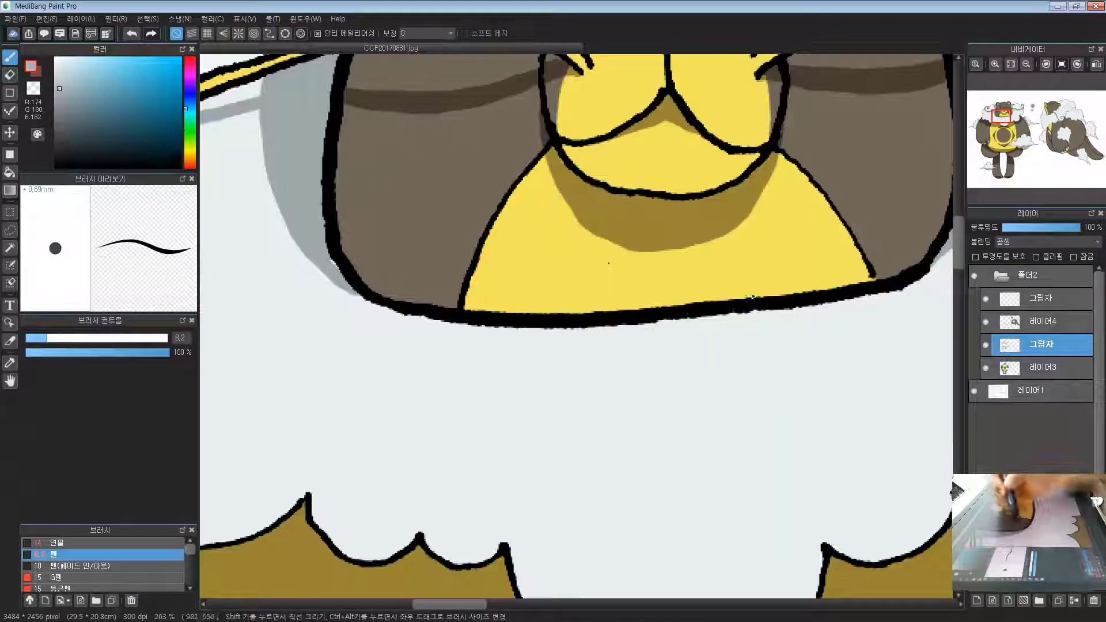
{"action": "scroll", "coordinate": [334, 321], "scroll_direction": "down", "scroll_amount": 2}
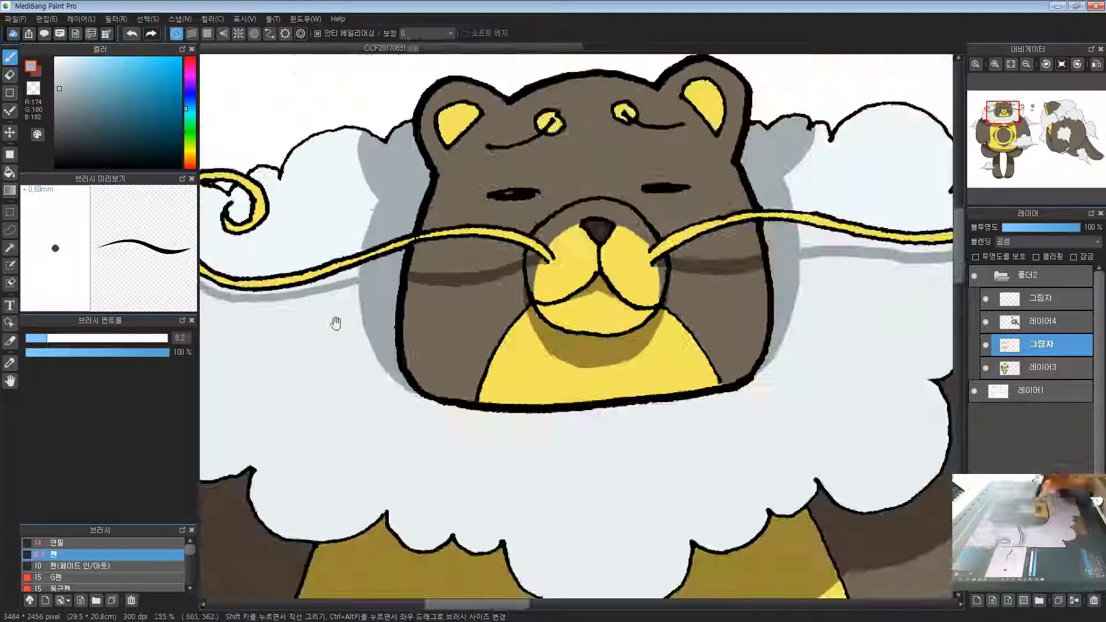
{"action": "left_click_drag", "start_coordinate": [557, 327], "coordinate": [516, 398]}
{"action": "scroll", "coordinate": [510, 397], "scroll_direction": "up", "scroll_amount": 3}
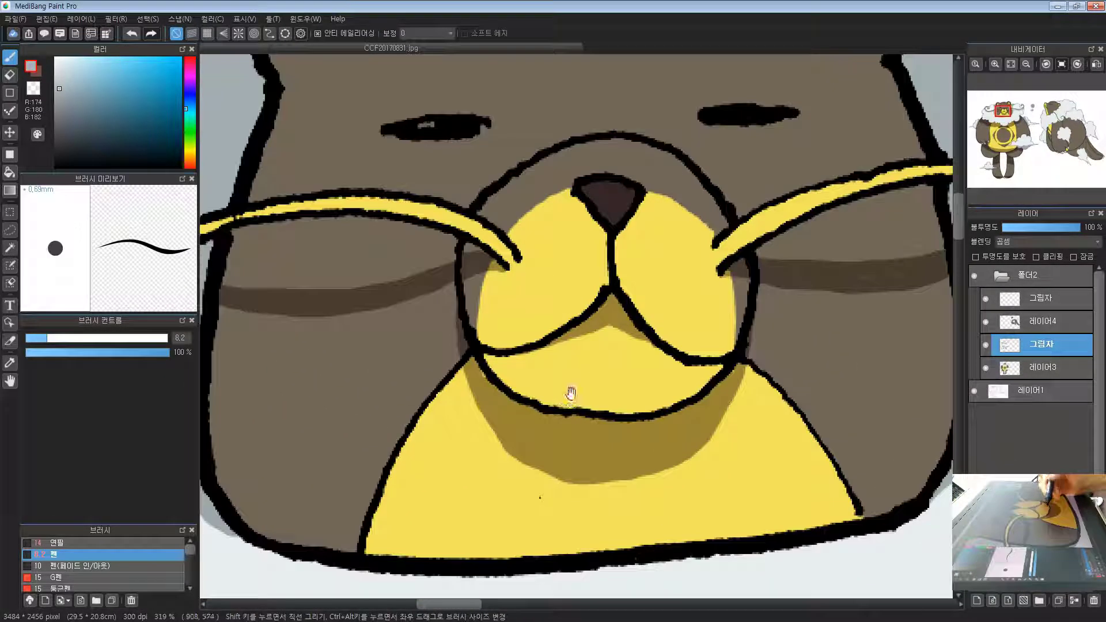
{"action": "scroll", "coordinate": [469, 355], "scroll_direction": "up", "scroll_amount": 4}
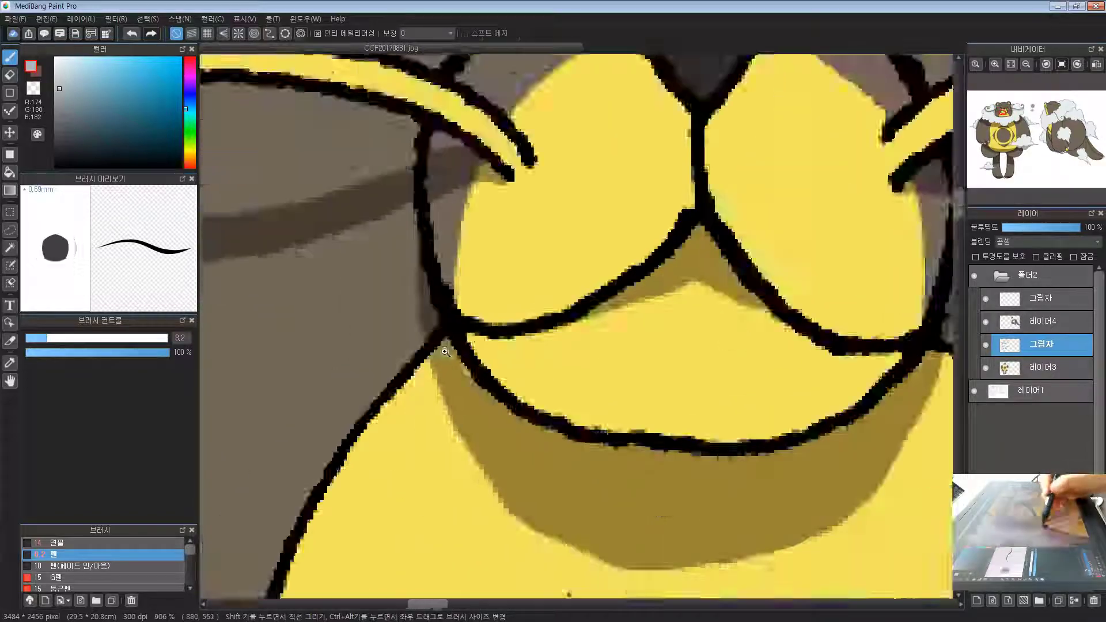
{"action": "scroll", "coordinate": [445, 351], "scroll_direction": "down", "scroll_amount": 10}
{"action": "left_click_drag", "start_coordinate": [707, 296], "coordinate": [669, 269]}
{"action": "scroll", "coordinate": [708, 271], "scroll_direction": "up", "scroll_amount": 3}
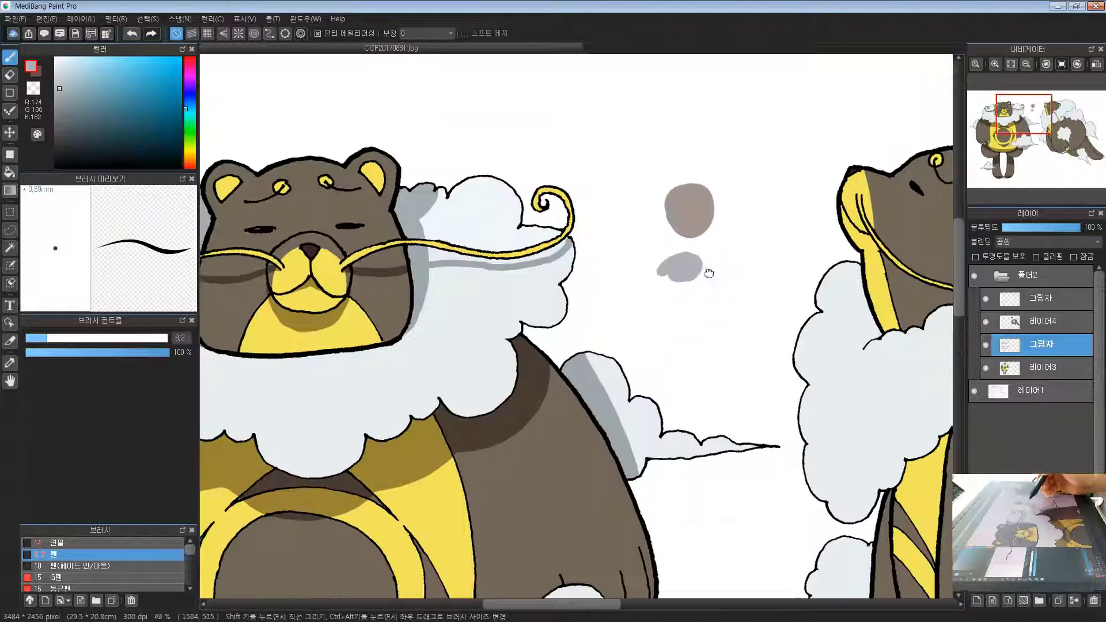
Sample the brown-grey swatch as the shadow colour and brush shadows along the upper edges of both yellow inner ears
{"action": "left_click", "coordinate": [692, 206], "text": "alt"}
{"action": "left_click_drag", "start_coordinate": [240, 306], "coordinate": [350, 278]}
{"action": "scroll", "coordinate": [414, 230], "scroll_direction": "up", "scroll_amount": 3}
{"action": "left_click_drag", "start_coordinate": [754, 276], "coordinate": [379, 352]}
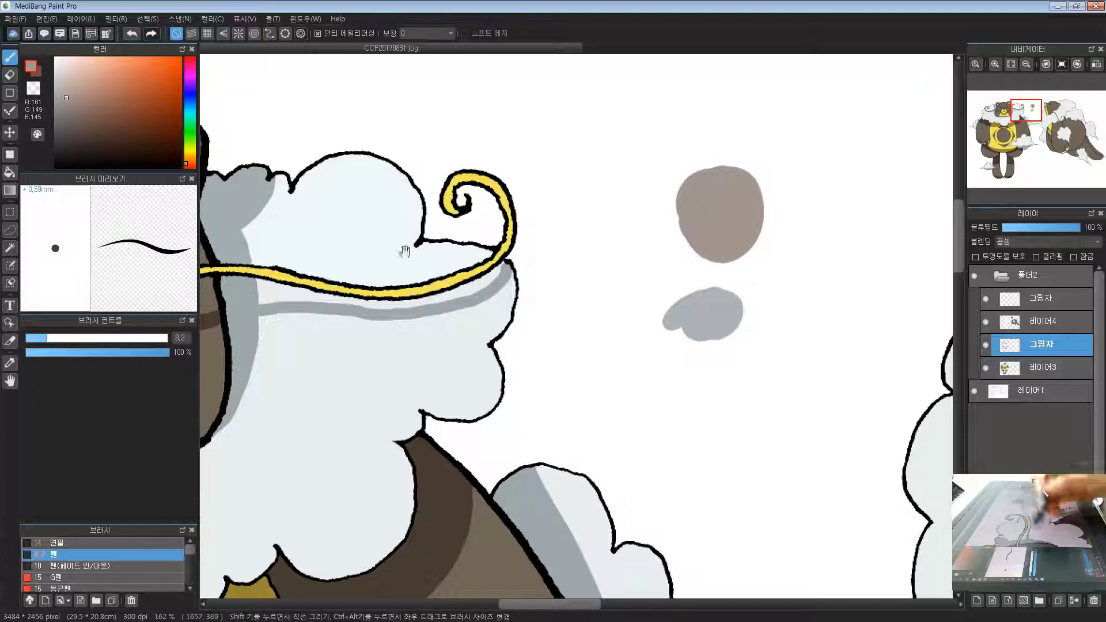
{"action": "left_click_drag", "start_coordinate": [404, 249], "coordinate": [973, 127]}
{"action": "scroll", "coordinate": [463, 244], "scroll_direction": "up", "scroll_amount": 3}
{"action": "left_click_drag", "start_coordinate": [622, 207], "coordinate": [605, 219]}
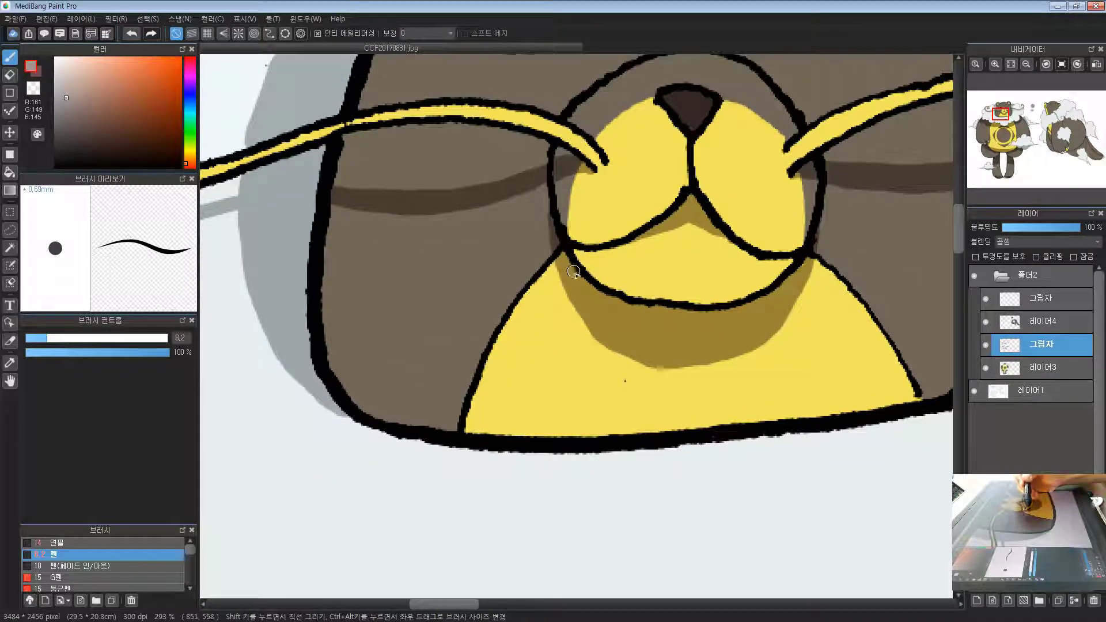
{"action": "left_click_drag", "start_coordinate": [709, 244], "coordinate": [686, 360]}
{"action": "scroll", "coordinate": [575, 385], "scroll_direction": "down", "scroll_amount": 5}
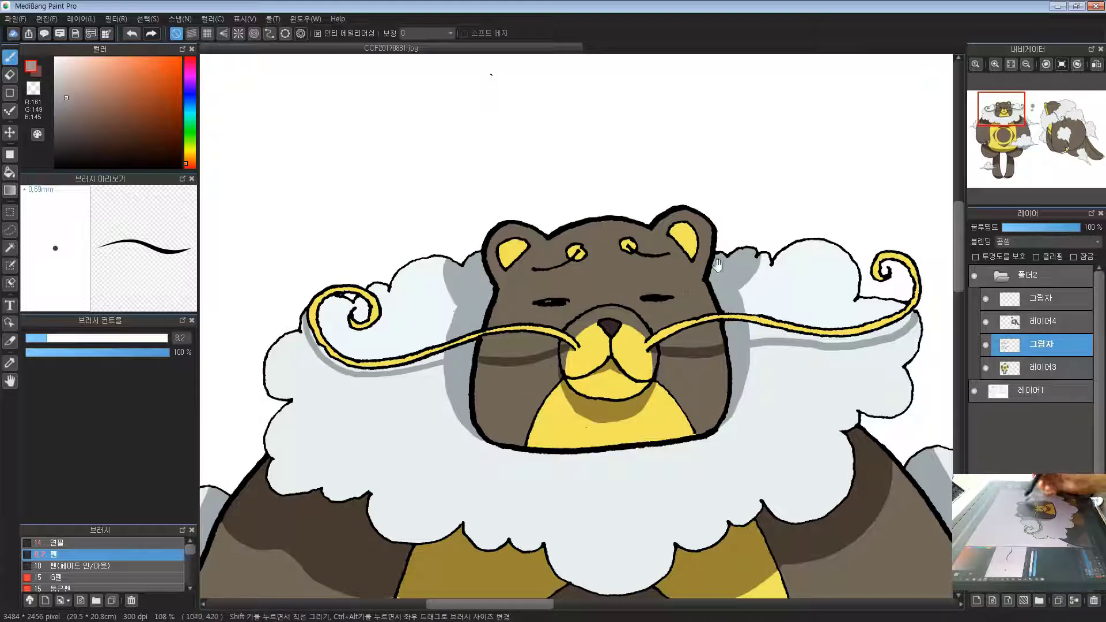
{"action": "scroll", "coordinate": [717, 264], "scroll_direction": "up", "scroll_amount": 4}
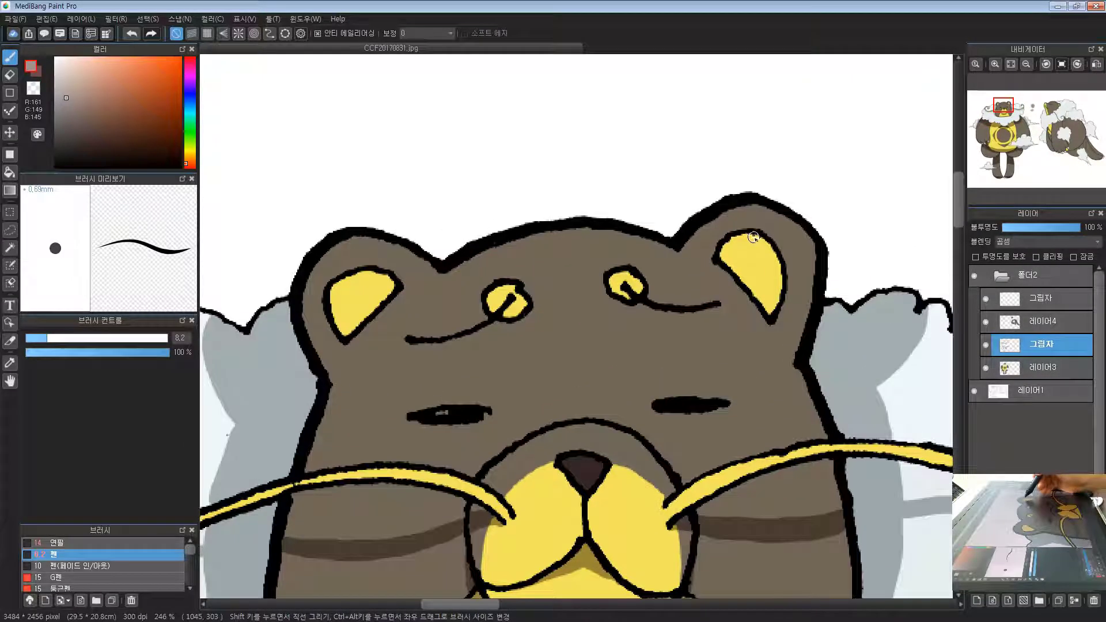
{"action": "mouse_move", "coordinate": [753, 237]}
{"action": "left_mouse_down"}
{"action": "mouse_move", "coordinate": [730, 263]}
{"action": "mouse_move", "coordinate": [729, 246]}
{"action": "left_mouse_up"}
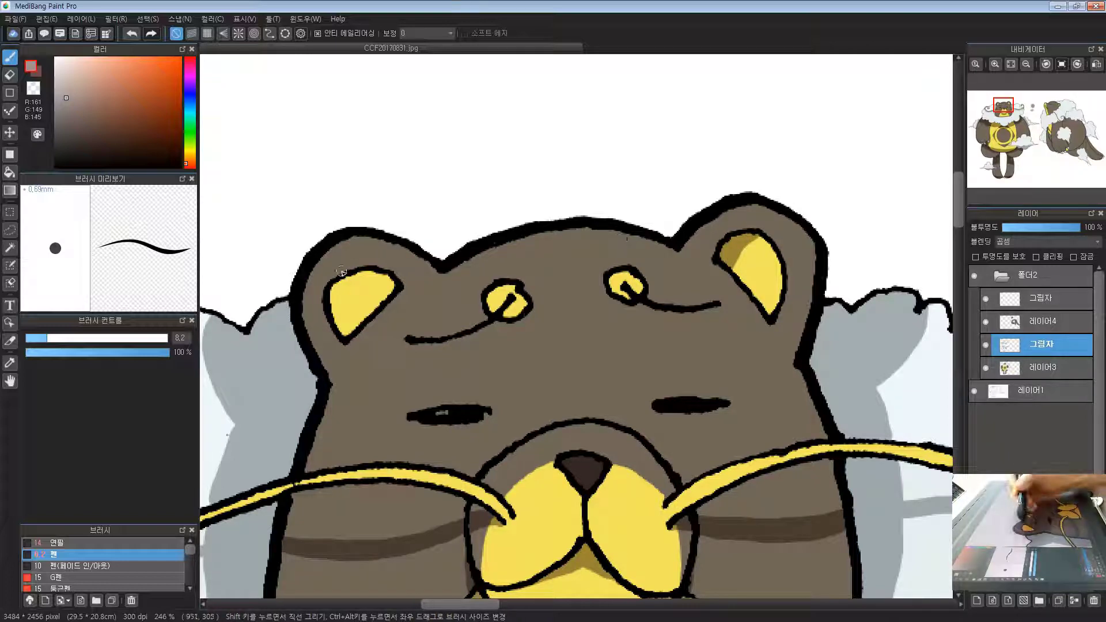
{"action": "mouse_move", "coordinate": [349, 274]}
{"action": "left_mouse_down"}
{"action": "mouse_move", "coordinate": [387, 290]}
{"action": "mouse_move", "coordinate": [377, 279]}
{"action": "left_mouse_up"}
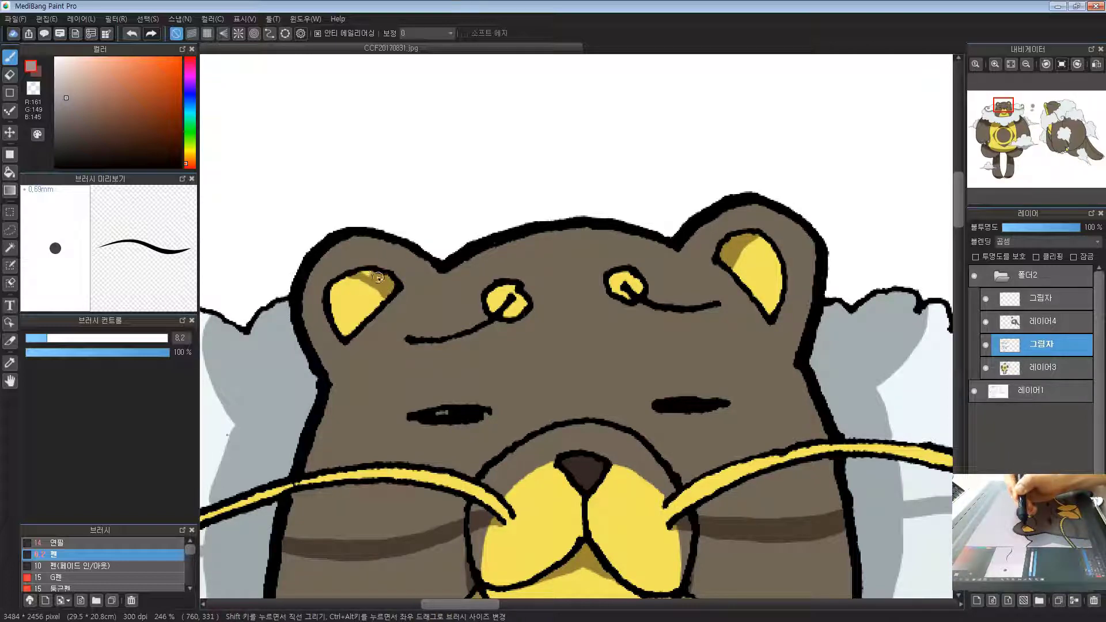
Review the shading on the whole front-view bear and examine the side-view bear's head and clouds up close
{"action": "left_click_drag", "start_coordinate": [407, 237], "coordinate": [405, 174]}
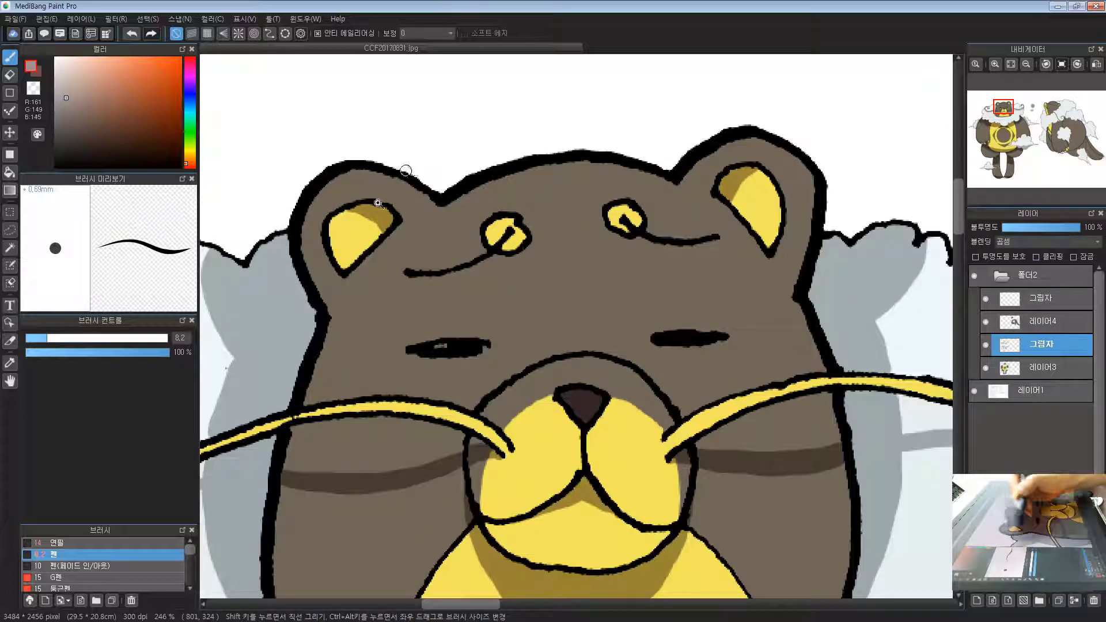
{"action": "scroll", "coordinate": [405, 173], "scroll_direction": "down", "scroll_amount": 7}
{"action": "left_click_drag", "start_coordinate": [524, 419], "coordinate": [565, 387]}
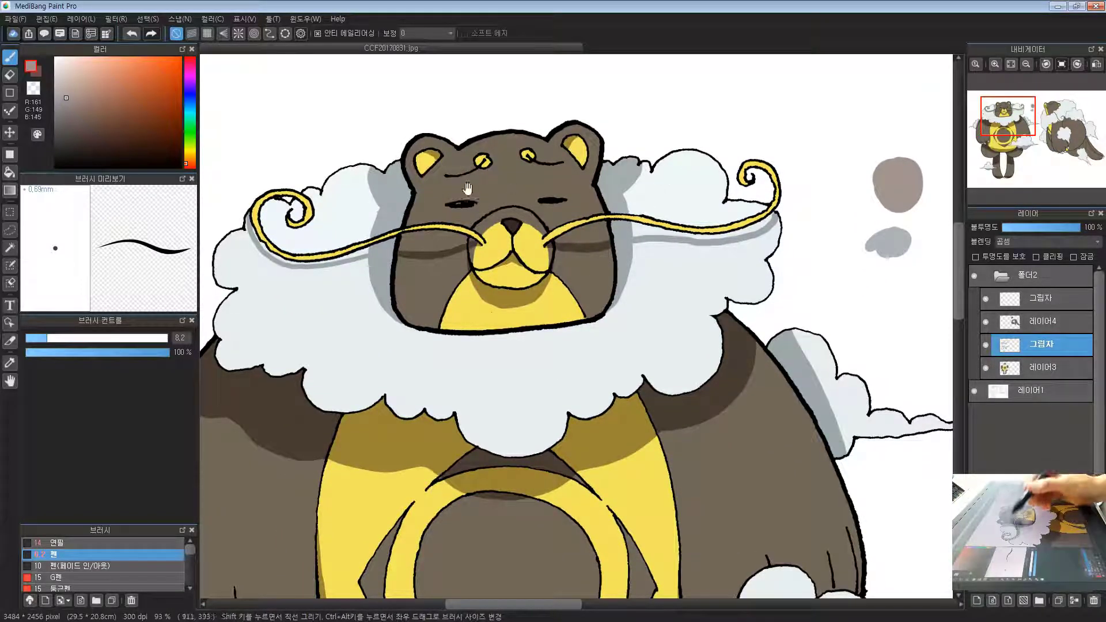
{"action": "scroll", "coordinate": [468, 193], "scroll_direction": "up", "scroll_amount": 5}
{"action": "scroll", "coordinate": [544, 260], "scroll_direction": "down", "scroll_amount": 7}
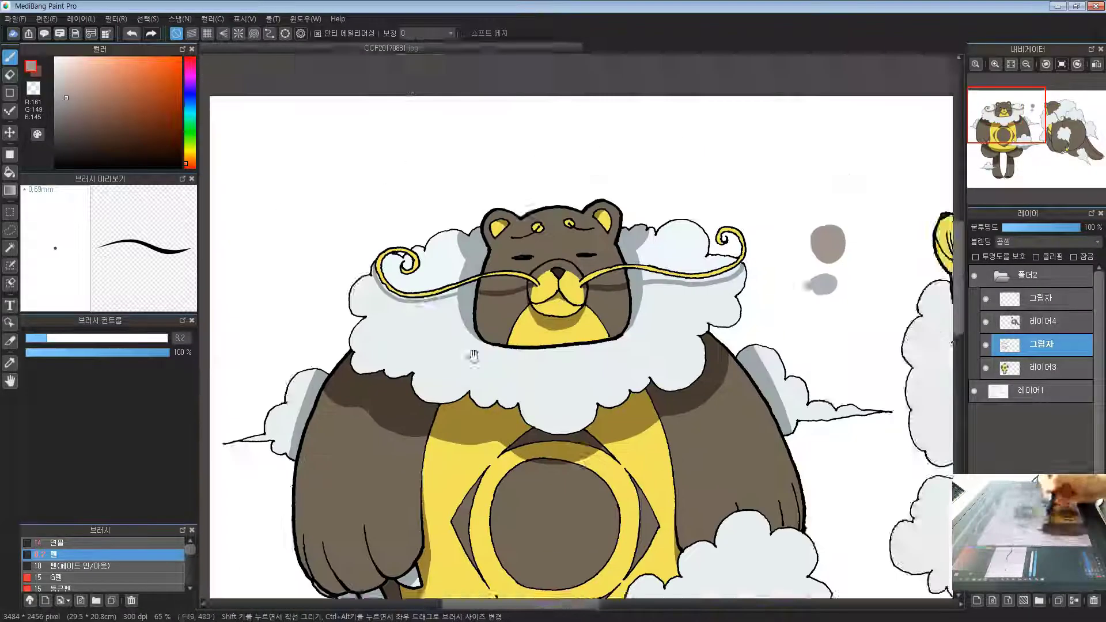
{"action": "left_click_drag", "start_coordinate": [474, 353], "coordinate": [539, 233]}
{"action": "scroll", "coordinate": [539, 233], "scroll_direction": "down", "scroll_amount": 5}
{"action": "left_click_drag", "start_coordinate": [801, 534], "coordinate": [727, 536]}
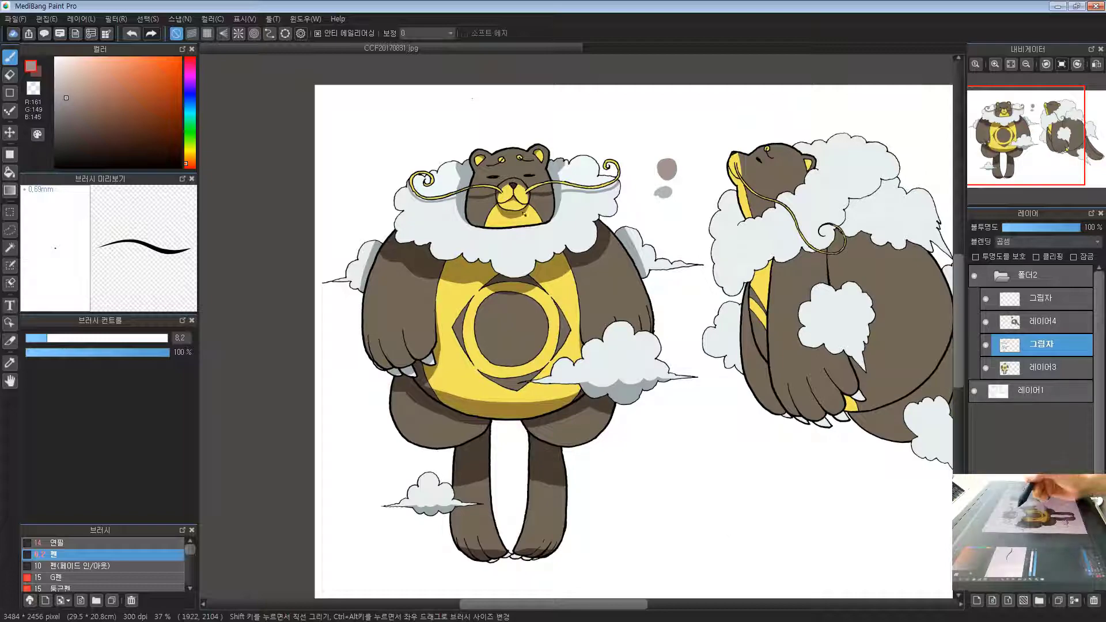
{"action": "left_click_drag", "start_coordinate": [524, 214], "coordinate": [455, 195]}
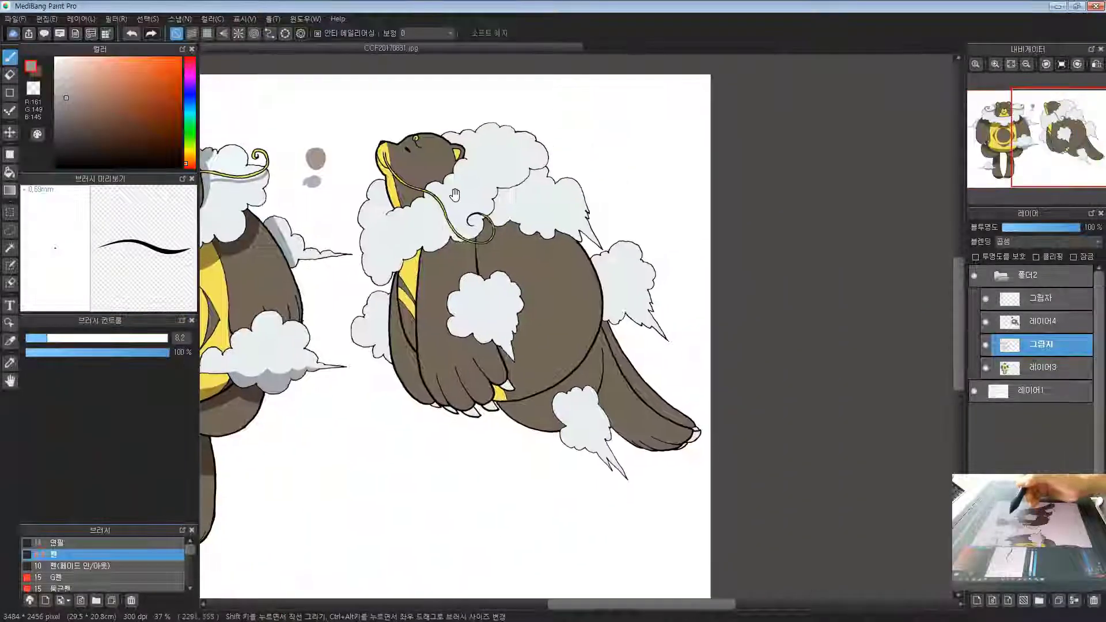
{"action": "scroll", "coordinate": [455, 194], "scroll_direction": "up", "scroll_amount": 3}
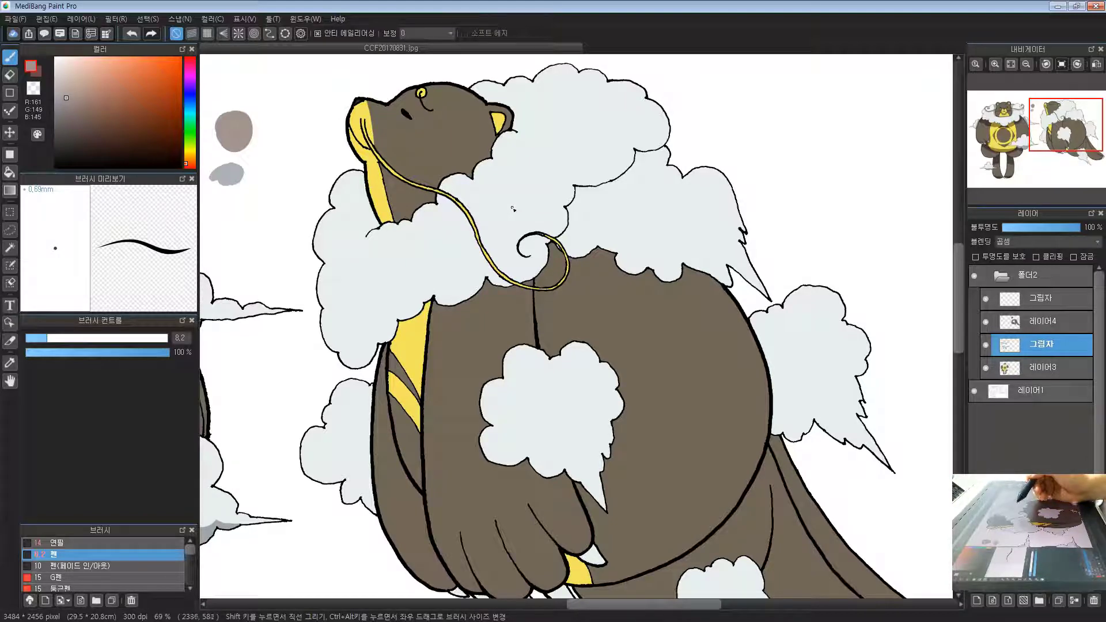
{"action": "left_click_drag", "start_coordinate": [402, 172], "coordinate": [447, 270]}
{"action": "scroll", "coordinate": [446, 270], "scroll_direction": "up", "scroll_amount": 2}
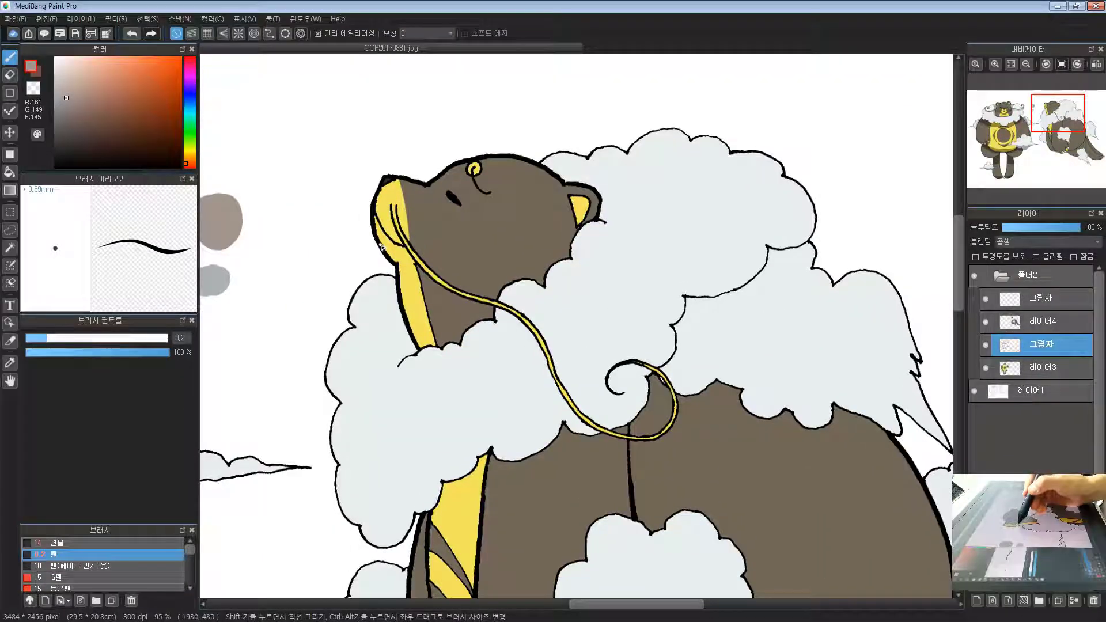
Select the 그림자 layer above 레이어4 and brush shadow outlines under the side-view bear's muzzle and below the whisker on its neck
{"action": "left_click", "coordinate": [1035, 323]}
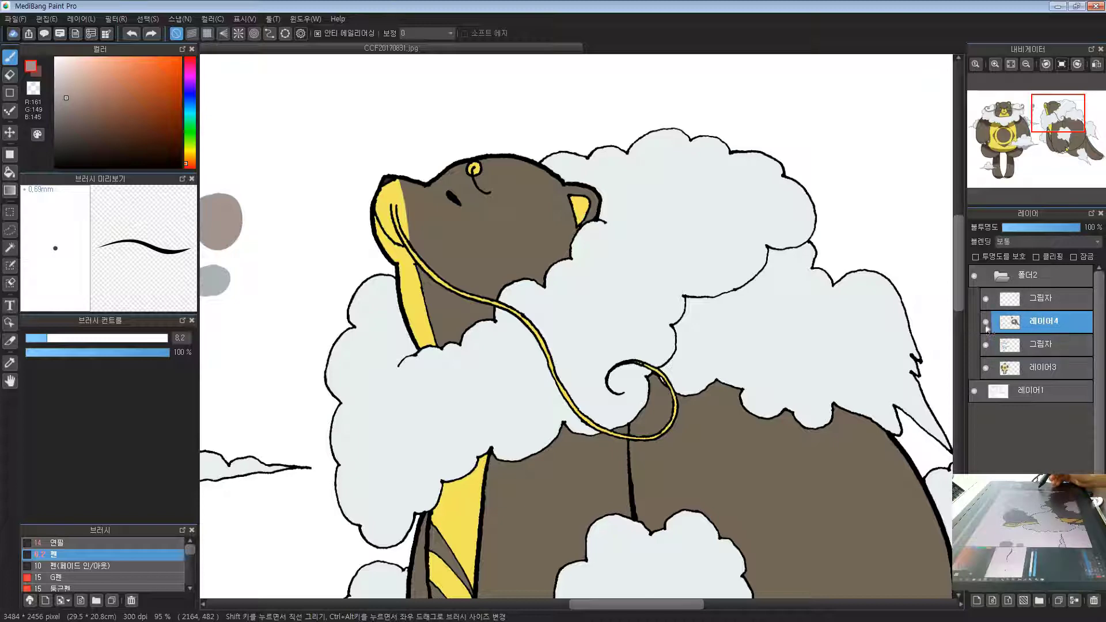
{"action": "left_click", "coordinate": [985, 322]}
{"action": "left_click", "coordinate": [986, 322]}
{"action": "left_click", "coordinate": [1035, 301]}
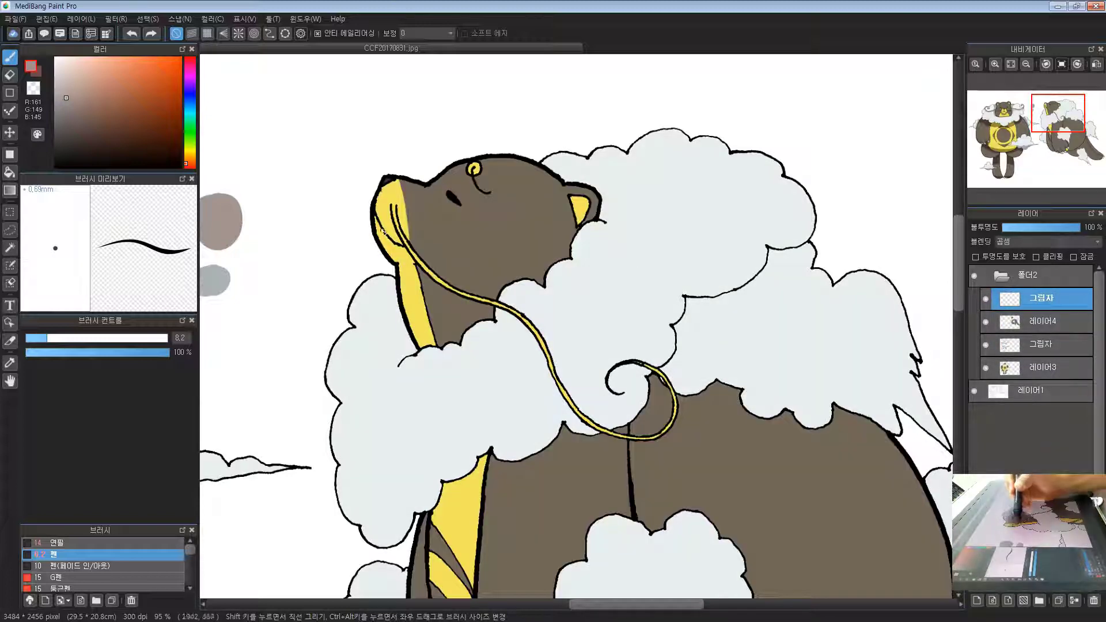
{"action": "left_click_drag", "start_coordinate": [401, 251], "coordinate": [399, 226]}
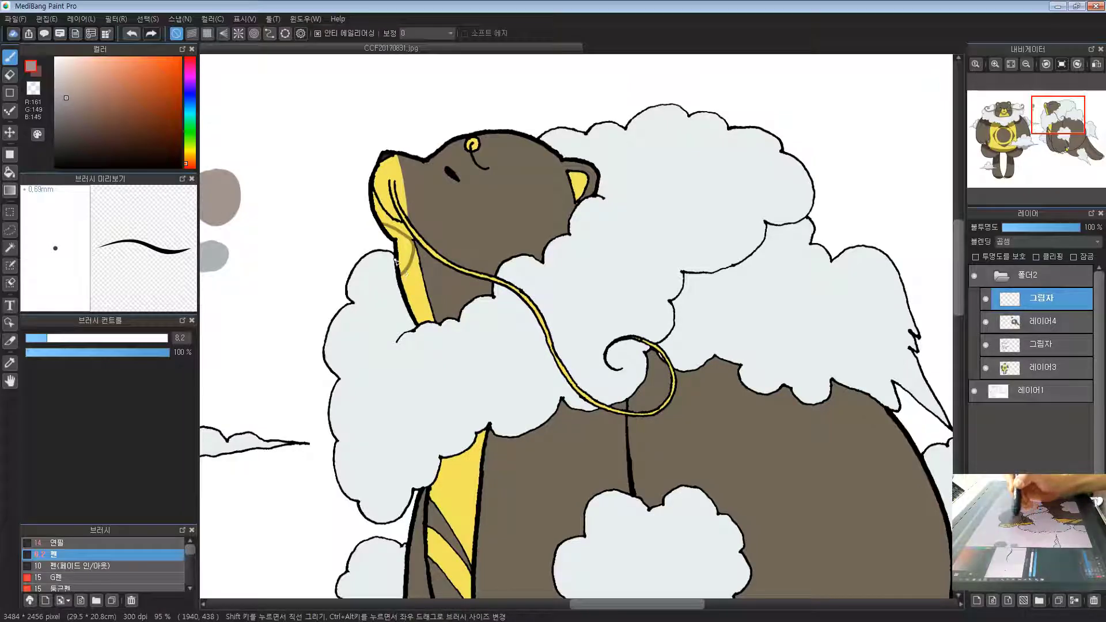
{"action": "left_click_drag", "start_coordinate": [448, 205], "coordinate": [432, 192]}
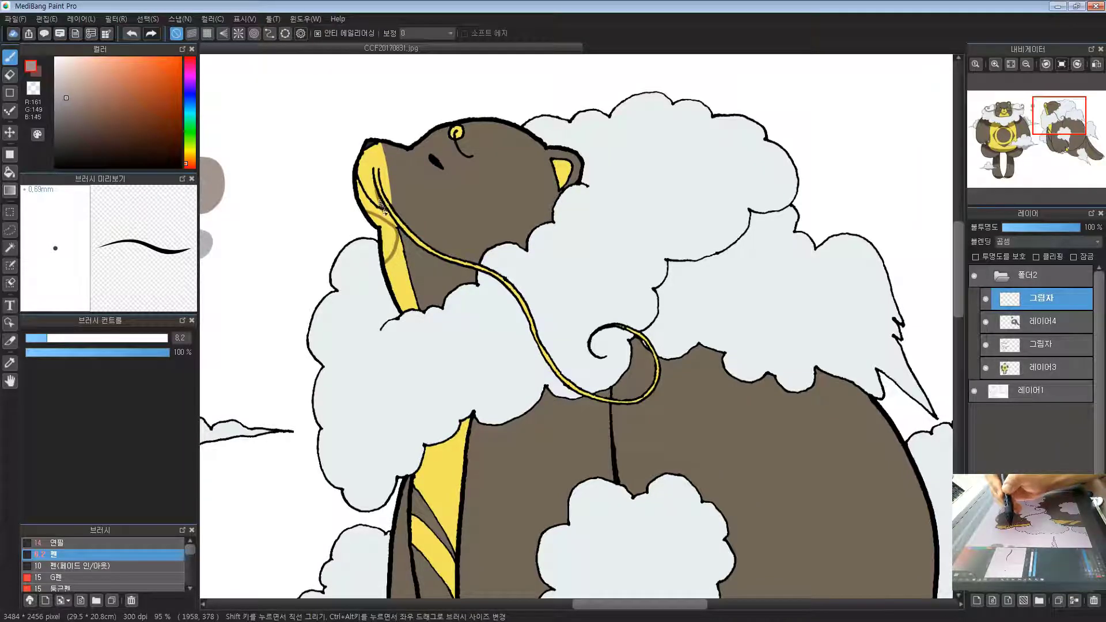
{"action": "left_click_drag", "start_coordinate": [436, 260], "coordinate": [458, 270]}
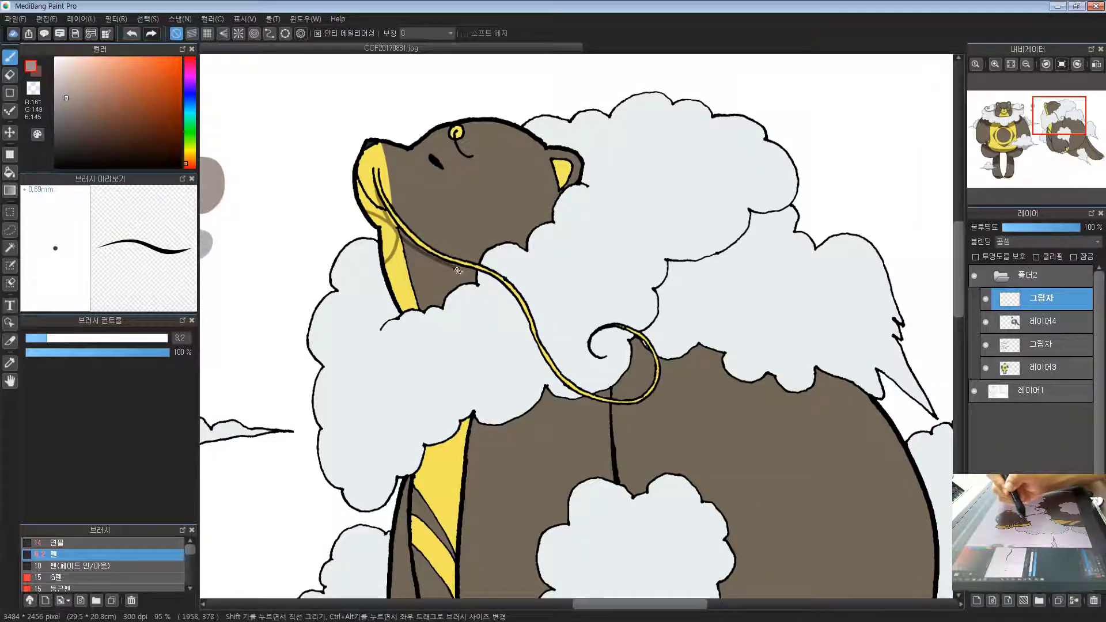
{"action": "scroll", "coordinate": [335, 177], "scroll_direction": "up", "scroll_amount": 3}
{"action": "left_click_drag", "start_coordinate": [401, 221], "coordinate": [417, 243]}
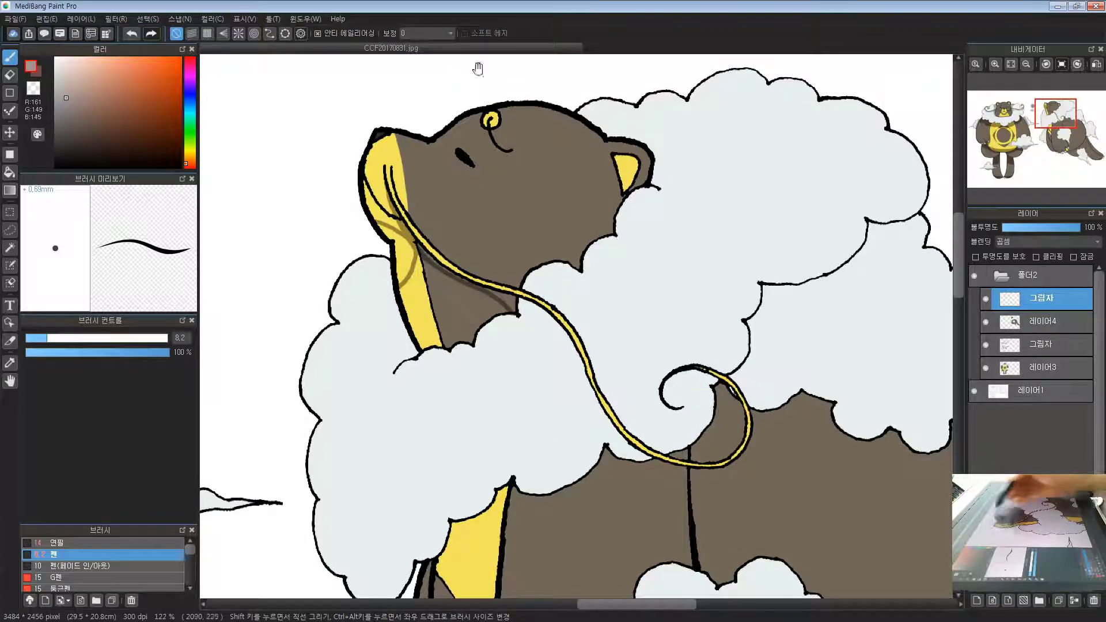
Outline the shadows in the side-view bear's inner ear, at the back of its head and across its lower neck
{"action": "mouse_move", "coordinate": [662, 231]}
{"action": "left_mouse_down"}
{"action": "mouse_move", "coordinate": [651, 256]}
{"action": "mouse_move", "coordinate": [583, 271]}
{"action": "mouse_move", "coordinate": [574, 194]}
{"action": "left_mouse_up"}
{"action": "left_click", "coordinate": [391, 282]}
{"action": "left_click", "coordinate": [574, 185]}
{"action": "left_click_drag", "start_coordinate": [477, 232], "coordinate": [441, 255]}
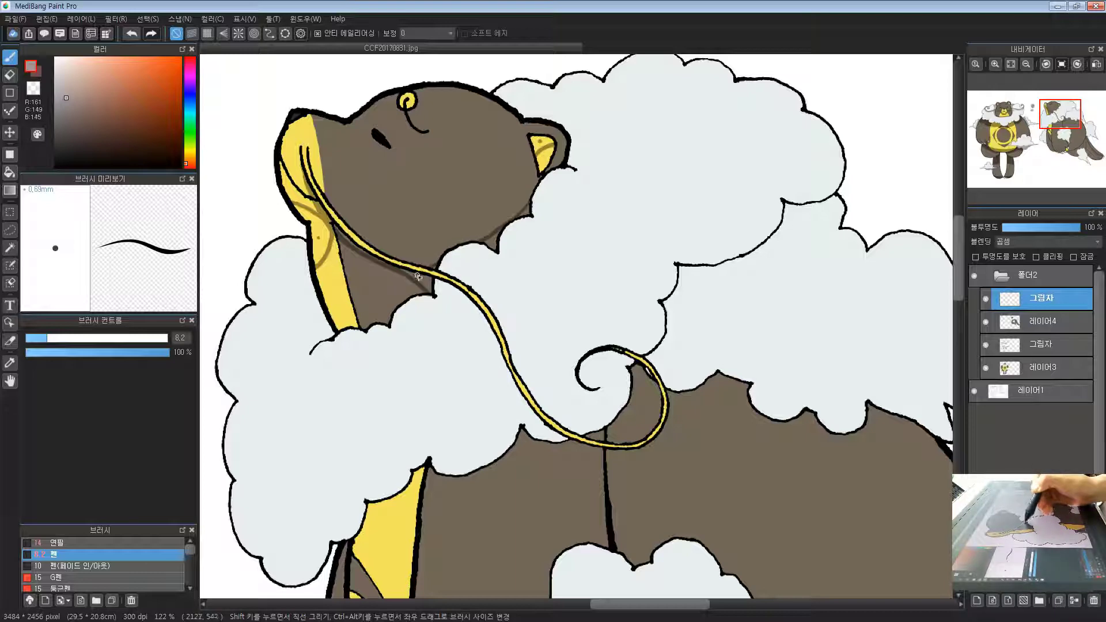
{"action": "left_click_drag", "start_coordinate": [402, 285], "coordinate": [338, 308]}
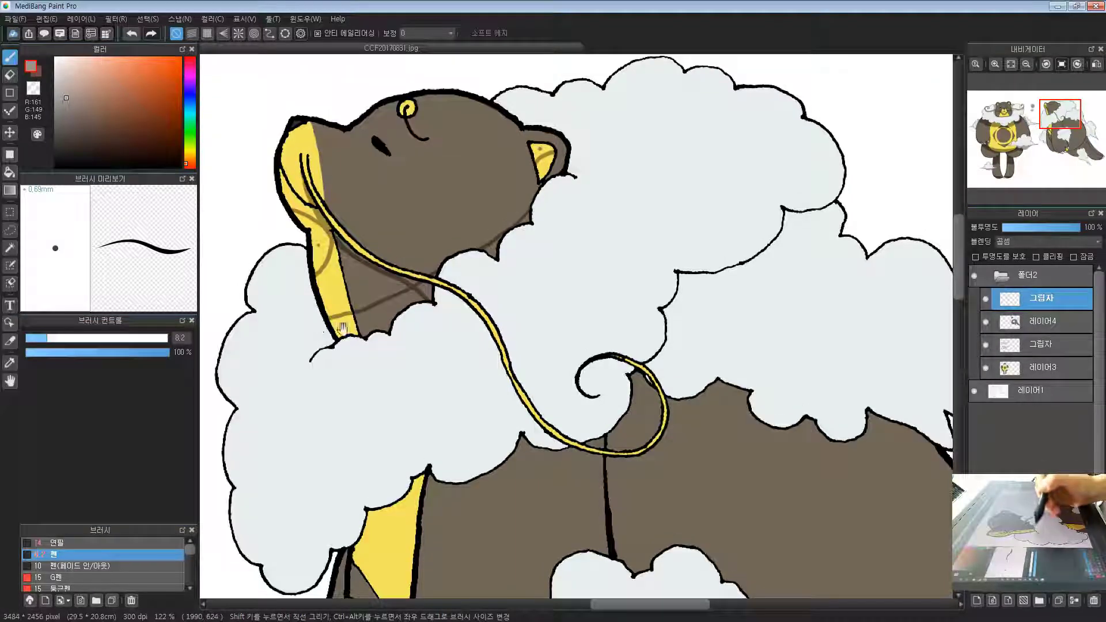
Outline the collar cloud's shadow across the side-view bear's yellow chest, upper arm and back
{"action": "left_click_drag", "start_coordinate": [403, 331], "coordinate": [340, 372]}
{"action": "scroll", "coordinate": [340, 372], "scroll_direction": "down", "scroll_amount": 3}
{"action": "left_click_drag", "start_coordinate": [337, 431], "coordinate": [391, 252]}
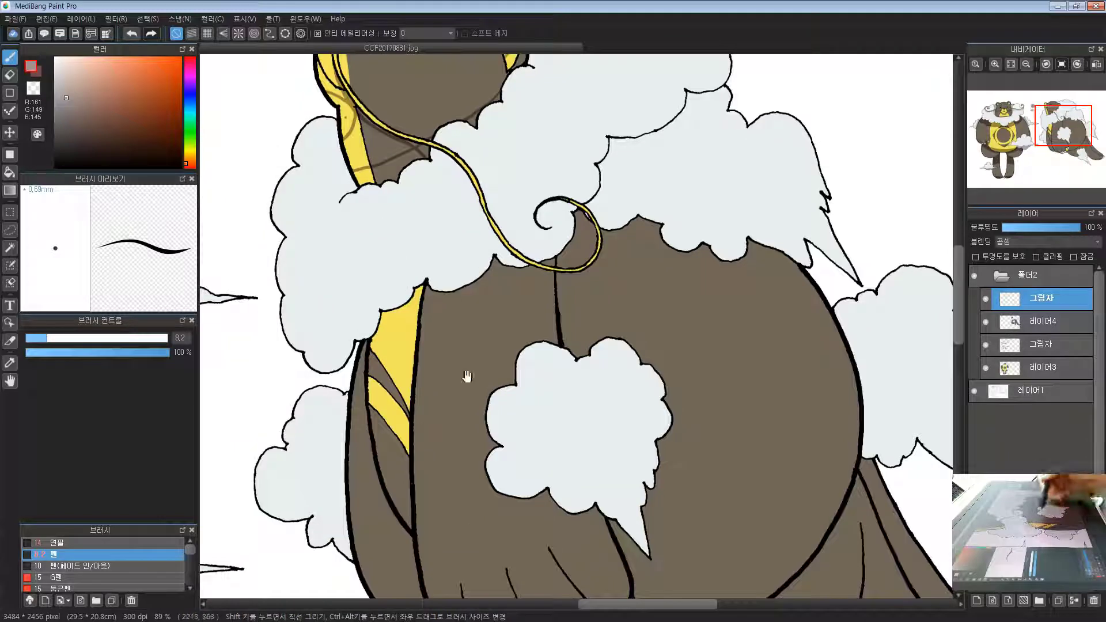
{"action": "scroll", "coordinate": [495, 314], "scroll_direction": "up", "scroll_amount": 1}
{"action": "scroll", "coordinate": [348, 360], "scroll_direction": "up", "scroll_amount": 1}
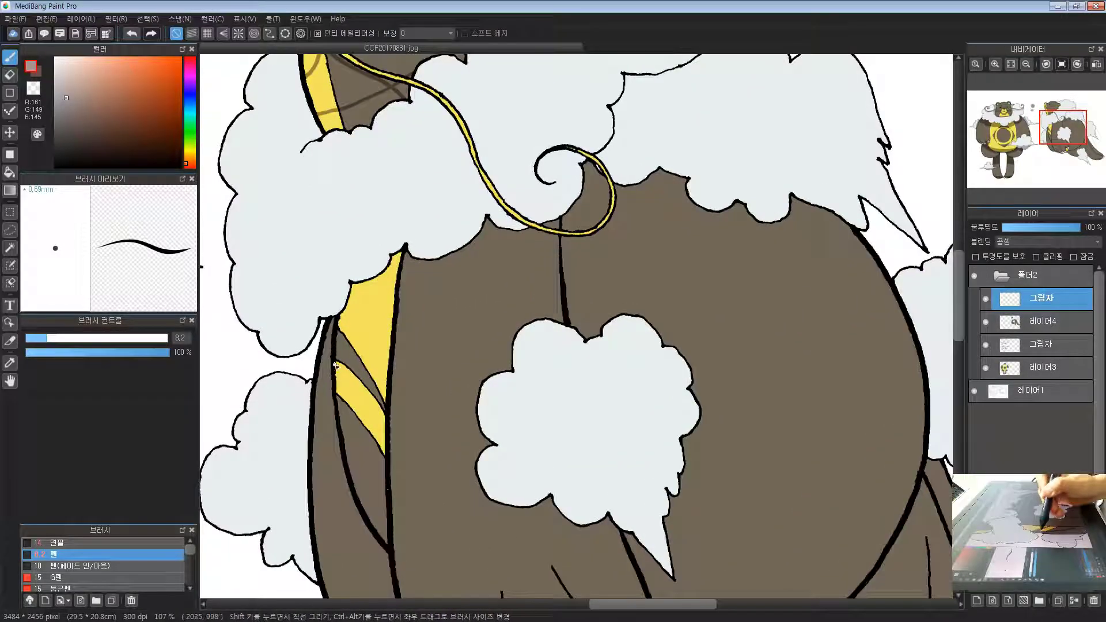
{"action": "mouse_move", "coordinate": [403, 294]}
{"action": "left_mouse_down"}
{"action": "mouse_move", "coordinate": [375, 319]}
{"action": "mouse_move", "coordinate": [535, 271]}
{"action": "mouse_move", "coordinate": [486, 315]}
{"action": "left_mouse_up"}
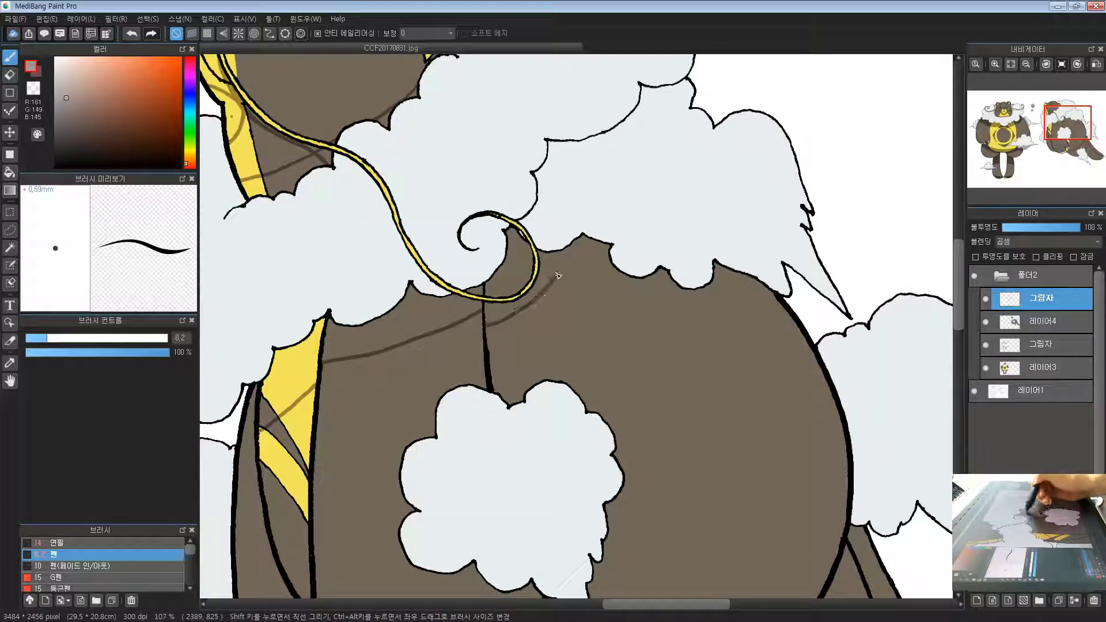
{"action": "left_click_drag", "start_coordinate": [604, 254], "coordinate": [434, 279]}
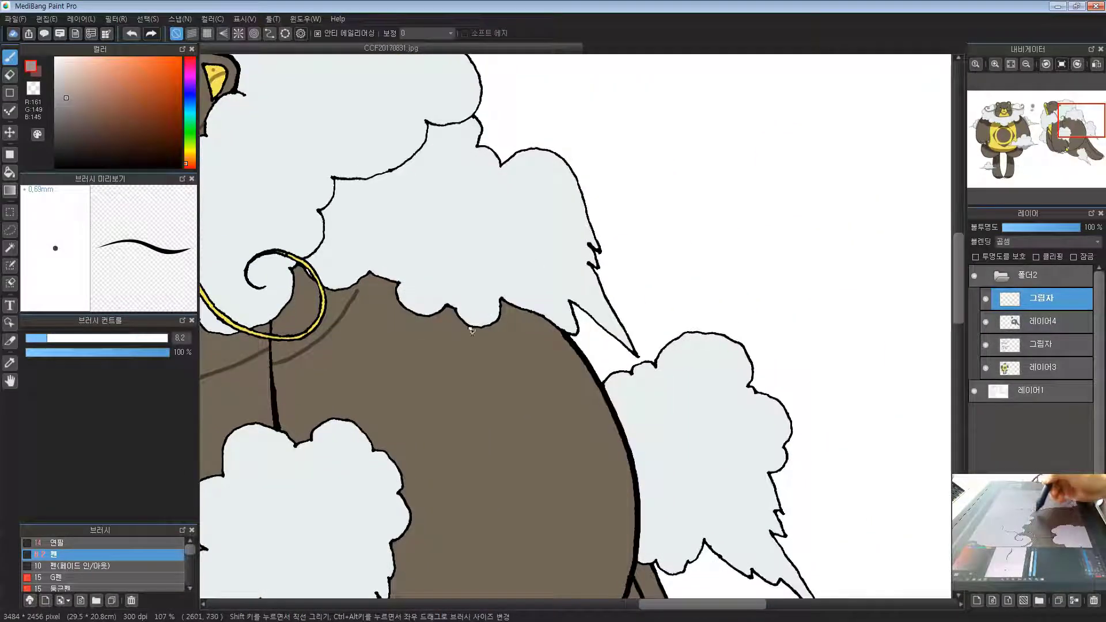
{"action": "mouse_move", "coordinate": [357, 295]}
{"action": "left_mouse_down"}
{"action": "mouse_move", "coordinate": [403, 316]}
{"action": "mouse_move", "coordinate": [545, 340]}
{"action": "left_mouse_up"}
Outline the near arm's shadow on the side-view bear's body, above and below the cloud that covers the arm
{"action": "left_click_drag", "start_coordinate": [387, 378], "coordinate": [673, 263]}
{"action": "key", "text": "ctrl+minus"}
{"action": "key", "text": "ctrl+minus"}
{"action": "left_click_drag", "start_coordinate": [600, 285], "coordinate": [534, 240]}
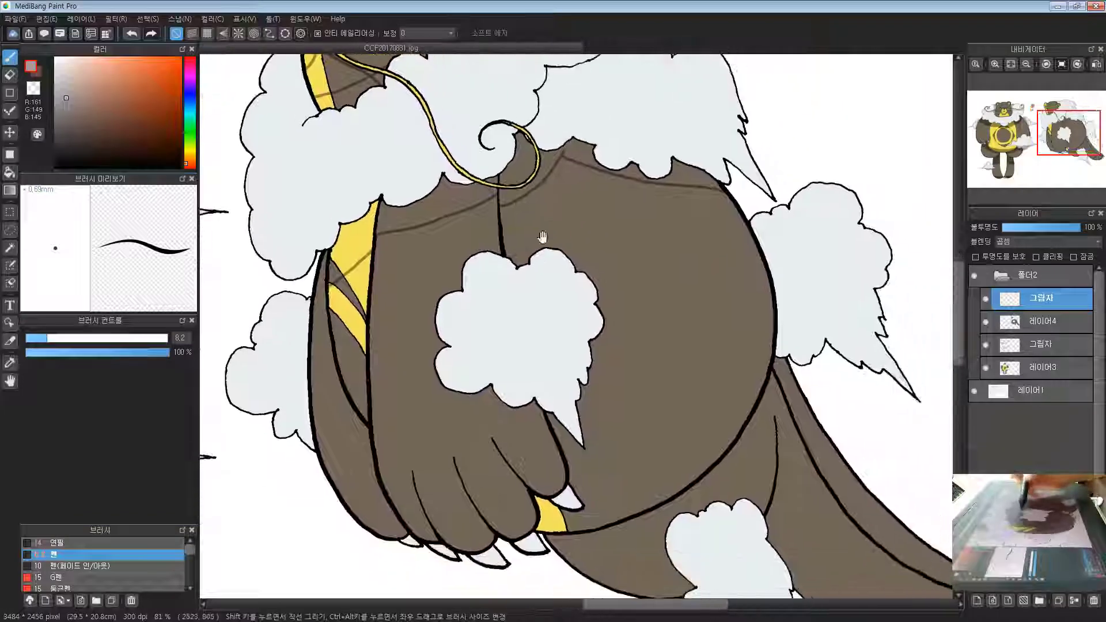
{"action": "mouse_move", "coordinate": [484, 273]}
{"action": "left_mouse_down"}
{"action": "mouse_move", "coordinate": [412, 202]}
{"action": "mouse_move", "coordinate": [418, 172]}
{"action": "mouse_move", "coordinate": [443, 226]}
{"action": "left_mouse_up"}
{"action": "key", "text": "ctrl+plus"}
{"action": "key", "text": "ctrl+plus"}
{"action": "key", "text": "ctrl+z"}
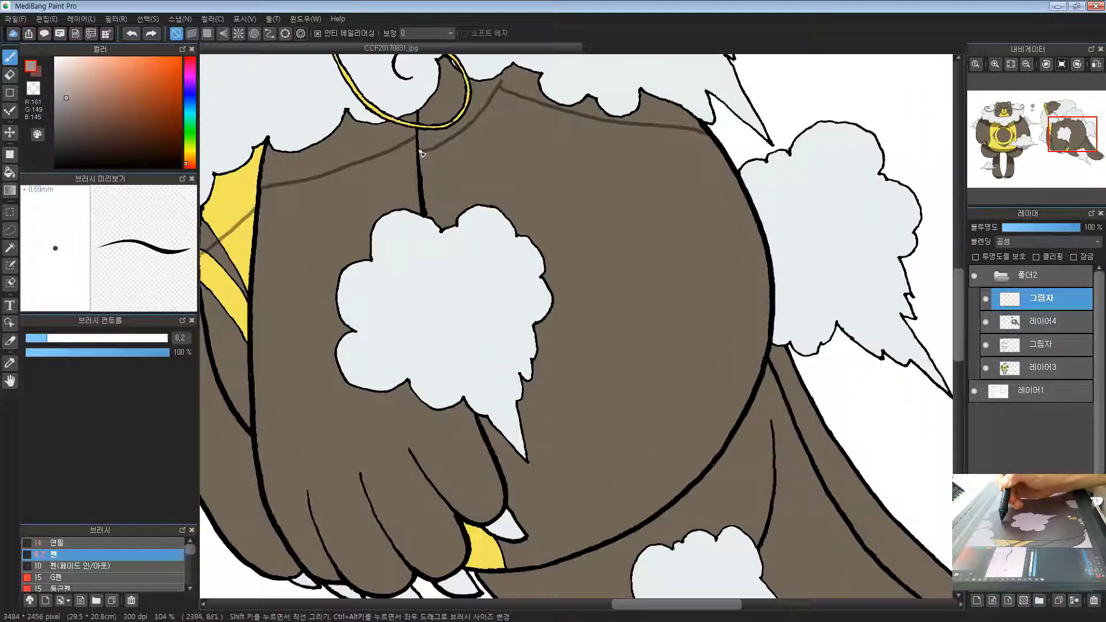
{"action": "left_click_drag", "start_coordinate": [425, 151], "coordinate": [443, 226]}
{"action": "mouse_move", "coordinate": [507, 446]}
{"action": "left_mouse_down"}
{"action": "mouse_move", "coordinate": [464, 313]}
{"action": "mouse_move", "coordinate": [510, 390]}
{"action": "left_mouse_up"}
Outline the shadows beside the near arm on the yellow chest stripes and along the length of the far arm
{"action": "left_click_drag", "start_coordinate": [411, 253], "coordinate": [656, 463]}
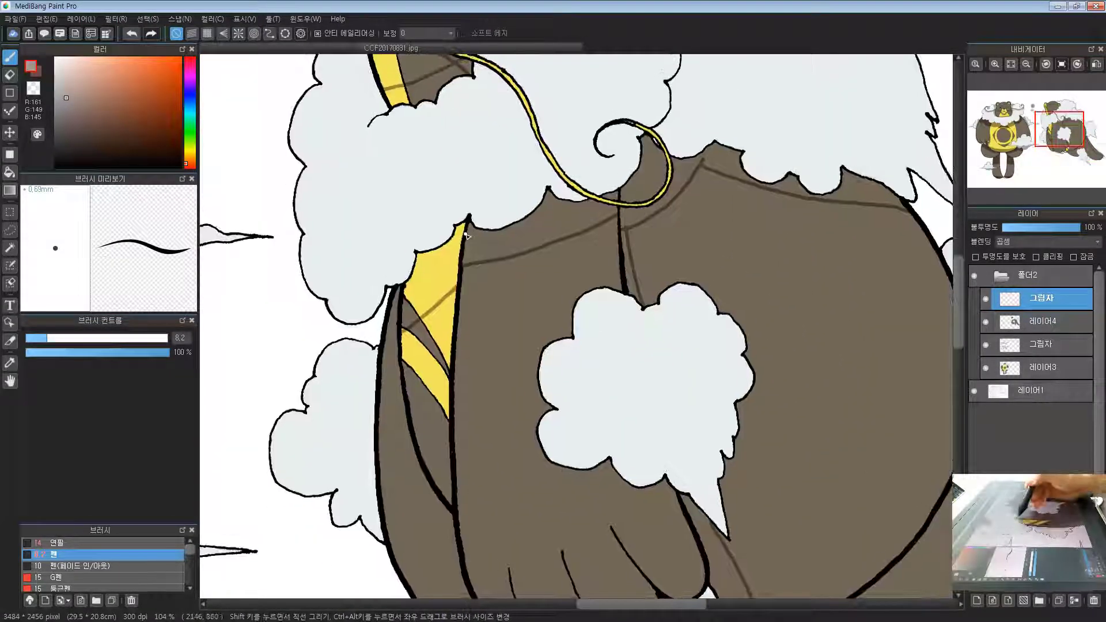
{"action": "mouse_move", "coordinate": [455, 291]}
{"action": "left_mouse_down"}
{"action": "mouse_move", "coordinate": [454, 509]}
{"action": "mouse_move", "coordinate": [457, 265]}
{"action": "mouse_move", "coordinate": [422, 175]}
{"action": "mouse_move", "coordinate": [401, 395]}
{"action": "mouse_move", "coordinate": [323, 291]}
{"action": "left_mouse_up"}
{"action": "key", "text": "ctrl+z"}
{"action": "mouse_move", "coordinate": [313, 200]}
{"action": "left_mouse_down"}
{"action": "mouse_move", "coordinate": [329, 294]}
{"action": "mouse_move", "coordinate": [426, 474]}
{"action": "left_mouse_up"}
{"action": "left_click_drag", "start_coordinate": [444, 293], "coordinate": [431, 383]}
{"action": "scroll", "coordinate": [441, 357], "scroll_direction": "down", "scroll_amount": 5}
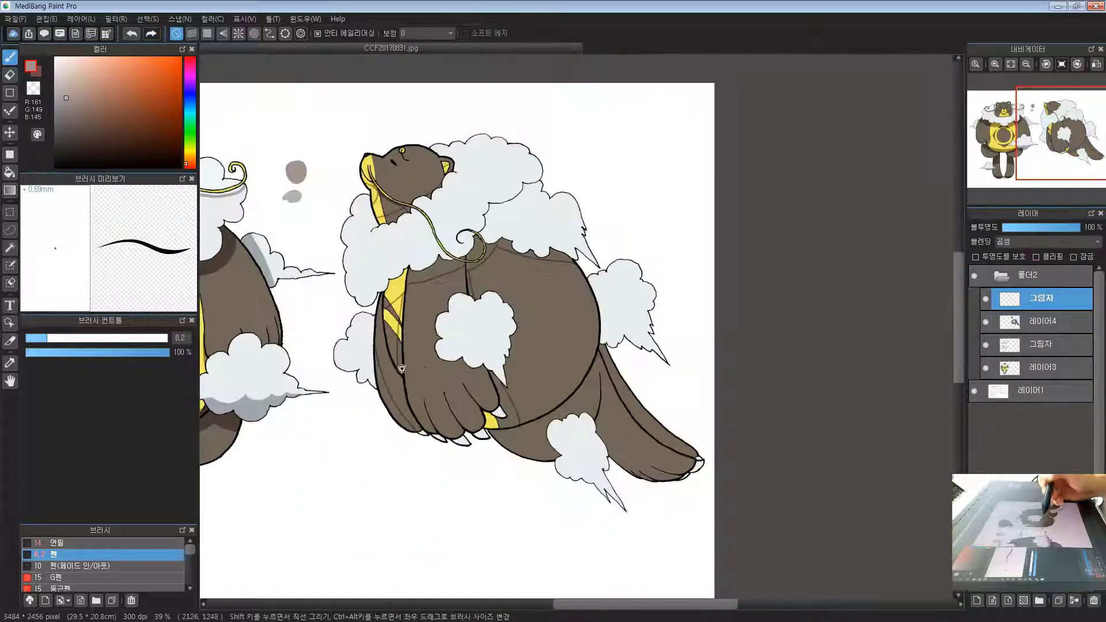
{"action": "scroll", "coordinate": [414, 365], "scroll_direction": "up", "scroll_amount": 3}
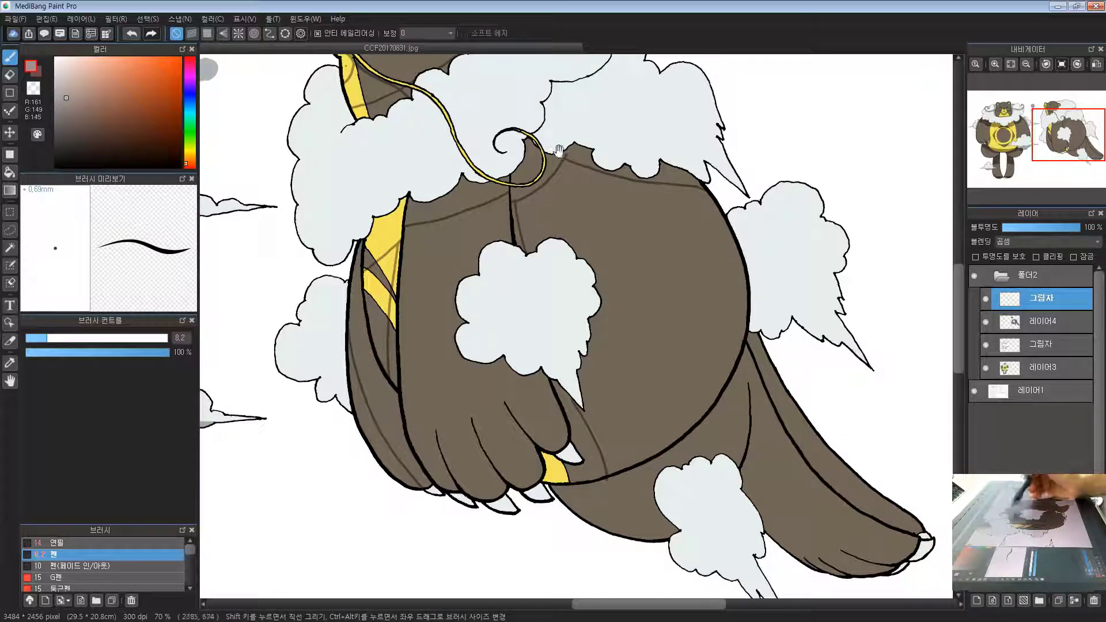
Outline the belly's shadow across the thigh and upper leg, plus the thigh's shadow beside the leg cloud
{"action": "left_click_drag", "start_coordinate": [750, 360], "coordinate": [562, 206]}
{"action": "scroll", "coordinate": [488, 322], "scroll_direction": "up", "scroll_amount": 1}
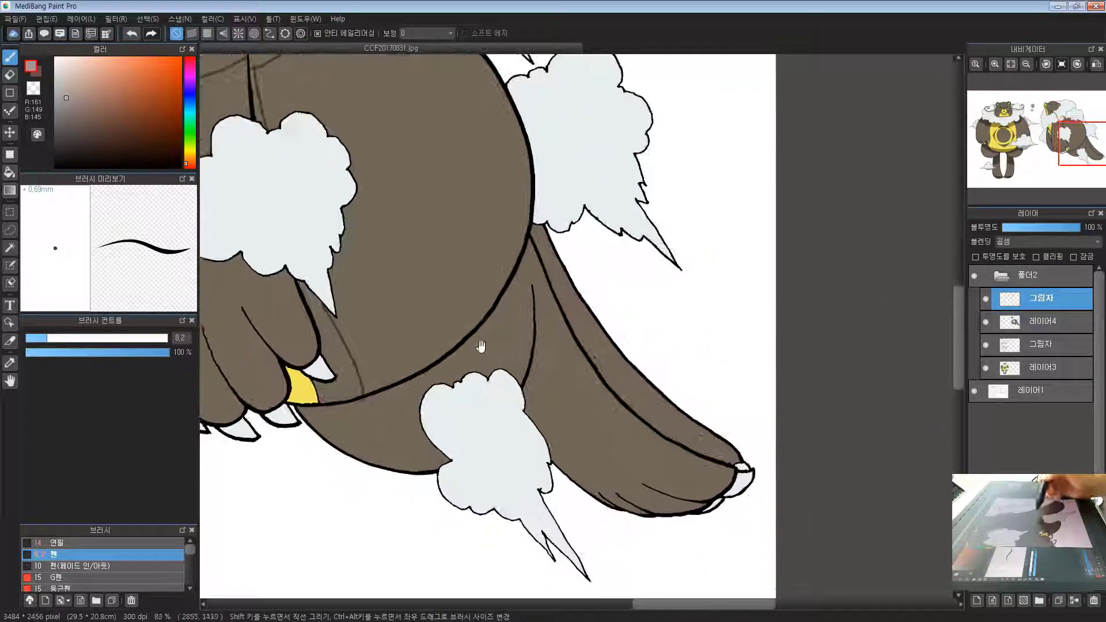
{"action": "left_click_drag", "start_coordinate": [266, 201], "coordinate": [332, 218]}
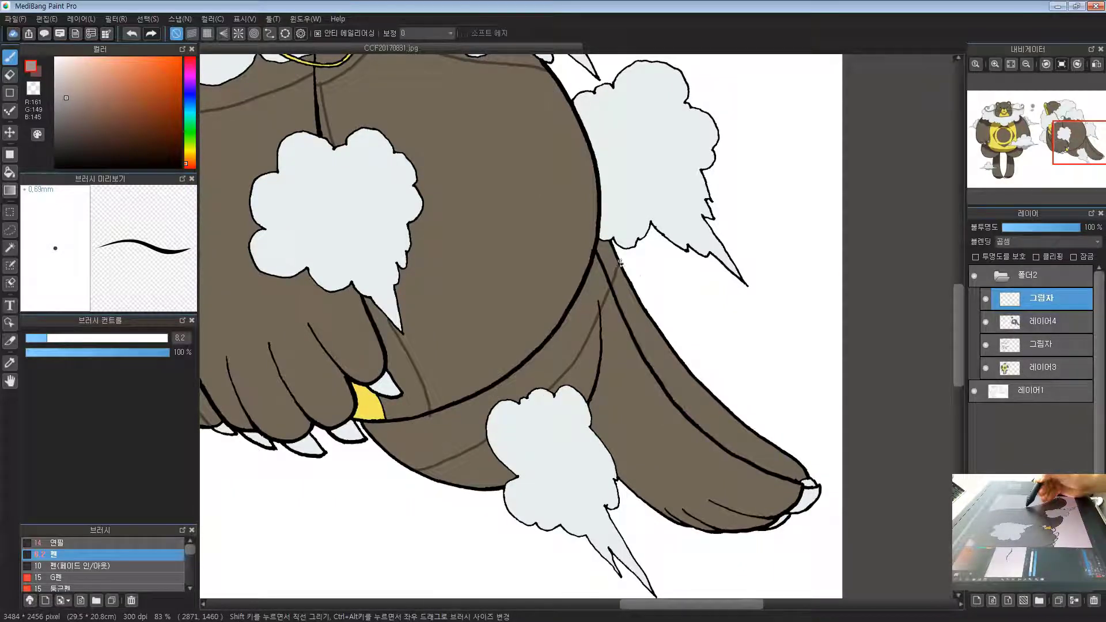
{"action": "mouse_move", "coordinate": [609, 324]}
{"action": "left_mouse_down"}
{"action": "mouse_move", "coordinate": [512, 233]}
{"action": "mouse_move", "coordinate": [512, 248]}
{"action": "left_mouse_up"}
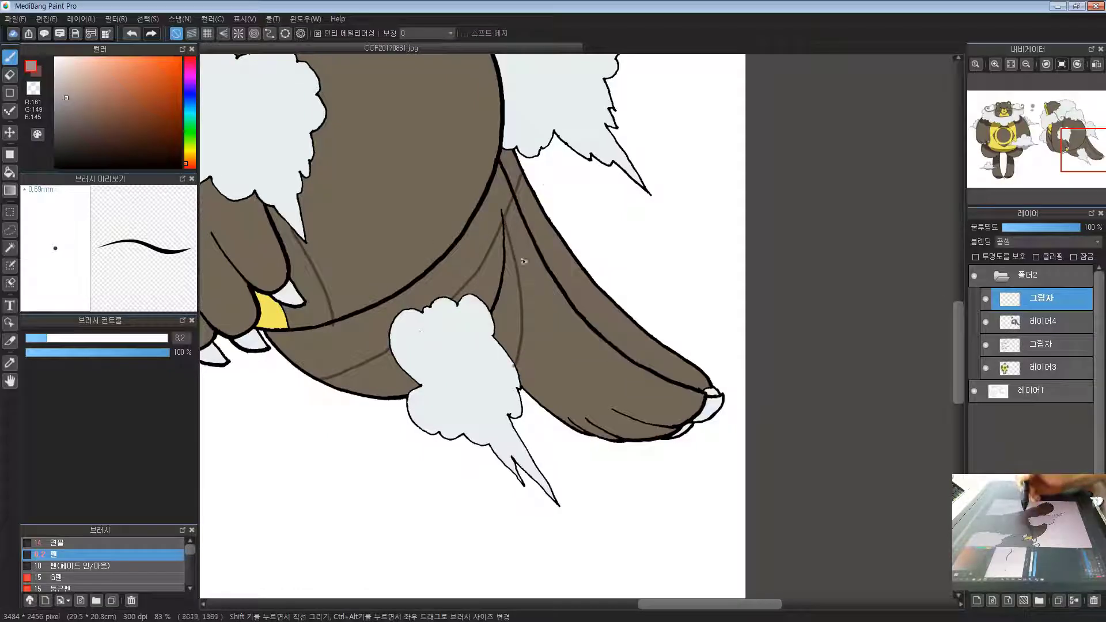
Outline the shadows along the underside of the near foot and the outer edge of the far leg
{"action": "left_click_drag", "start_coordinate": [556, 336], "coordinate": [565, 313]}
{"action": "left_click_drag", "start_coordinate": [667, 334], "coordinate": [579, 274]}
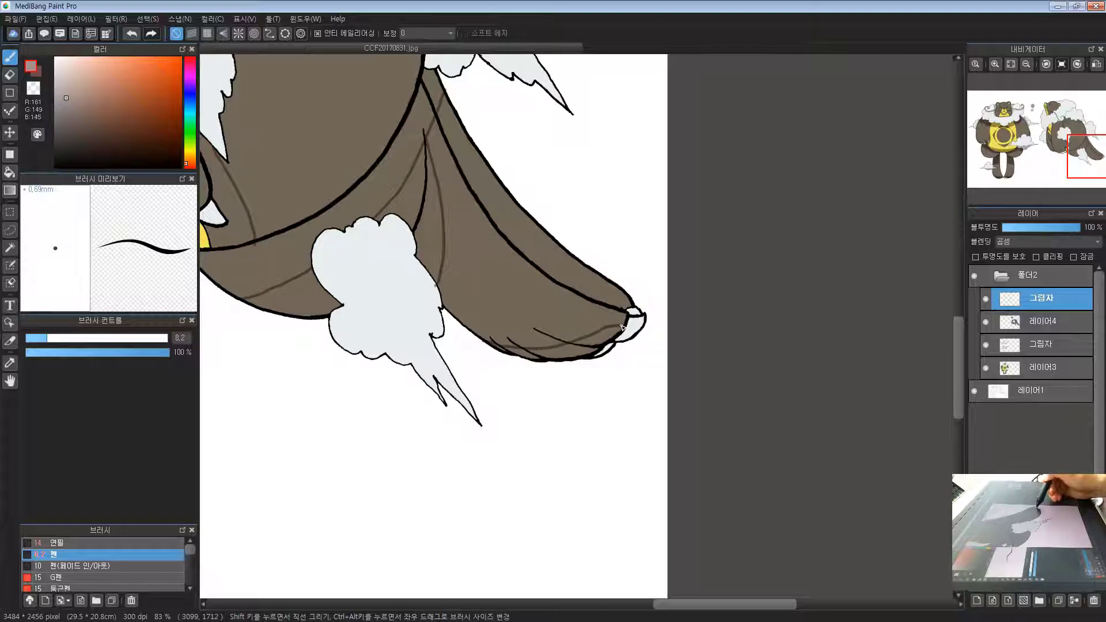
{"action": "left_click_drag", "start_coordinate": [597, 259], "coordinate": [557, 295]}
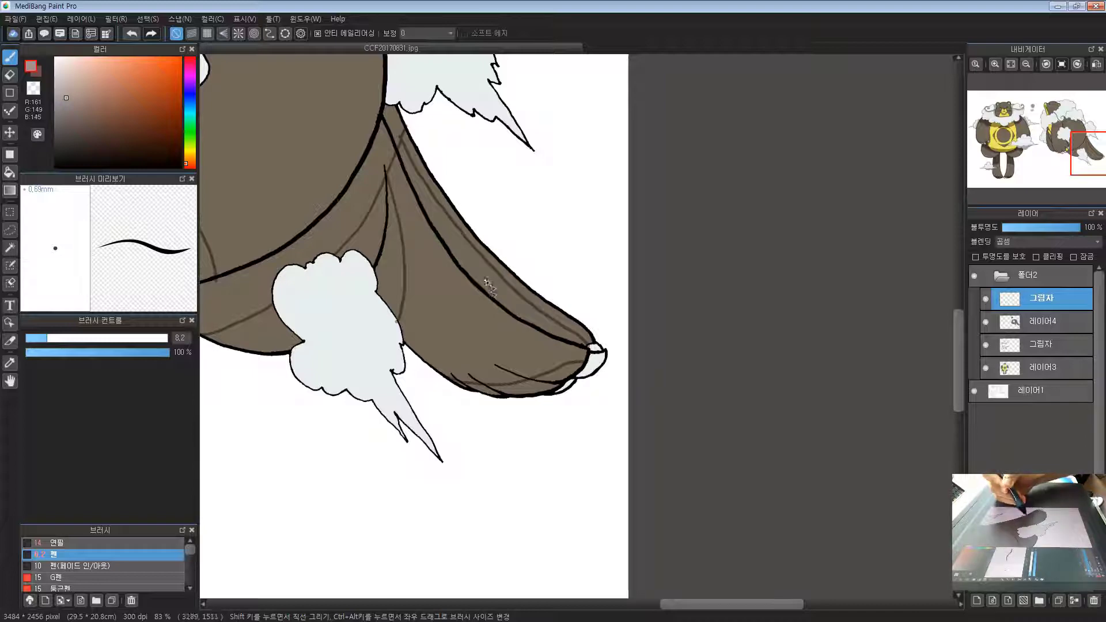
{"action": "left_click_drag", "start_coordinate": [386, 252], "coordinate": [427, 267]}
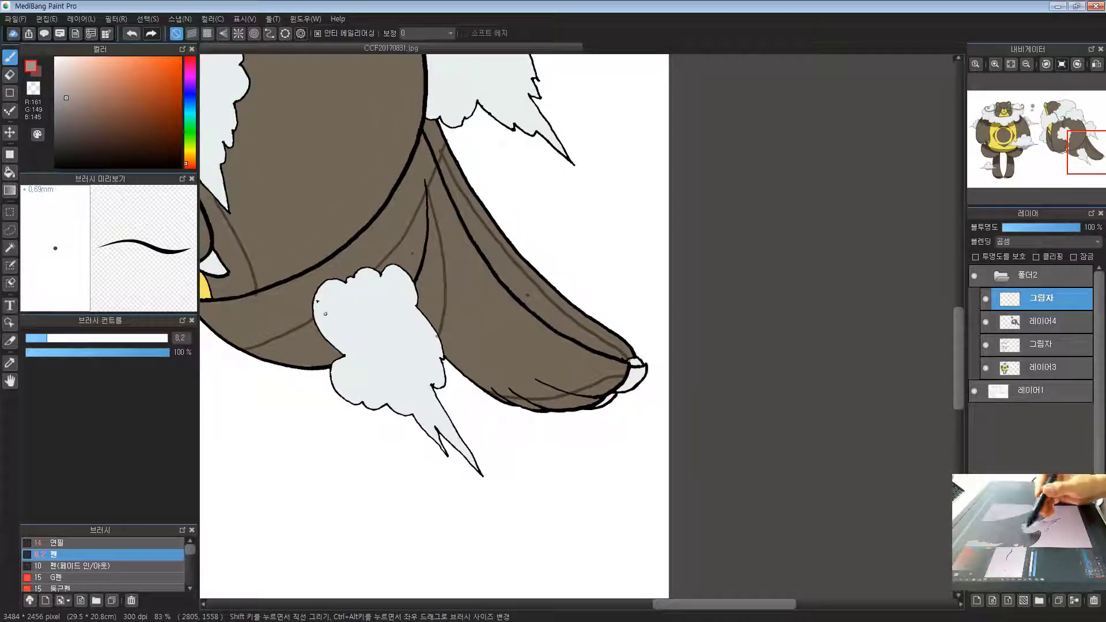
{"action": "left_click_drag", "start_coordinate": [342, 293], "coordinate": [420, 291]}
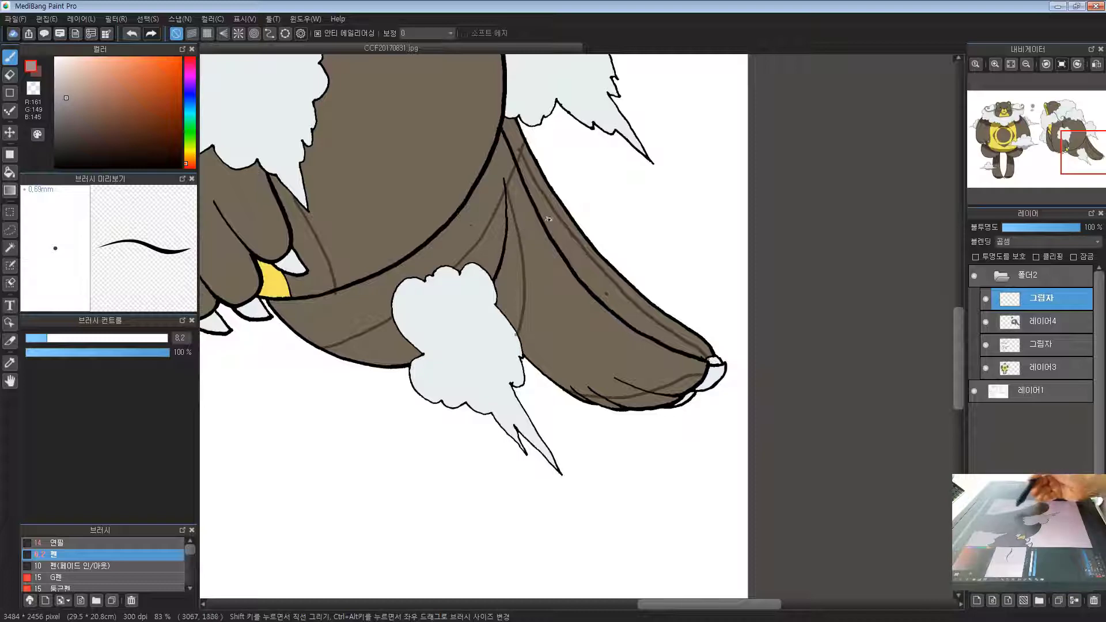
Outline a curved shadow boundary across the fingers of the side-view bear's near paw
{"action": "mouse_move", "coordinate": [202, 259]}
{"action": "left_mouse_down"}
{"action": "mouse_move", "coordinate": [280, 326]}
{"action": "mouse_move", "coordinate": [409, 350]}
{"action": "mouse_move", "coordinate": [508, 321]}
{"action": "mouse_move", "coordinate": [474, 321]}
{"action": "mouse_move", "coordinate": [502, 313]}
{"action": "left_mouse_up"}
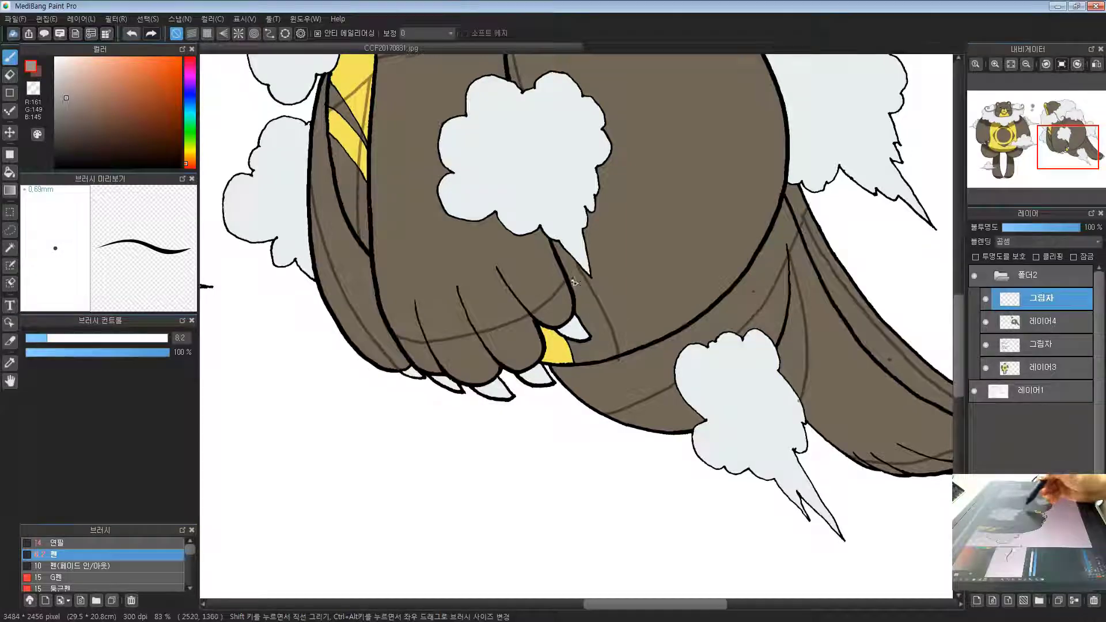
{"action": "scroll", "coordinate": [574, 281], "scroll_direction": "down", "scroll_amount": 4}
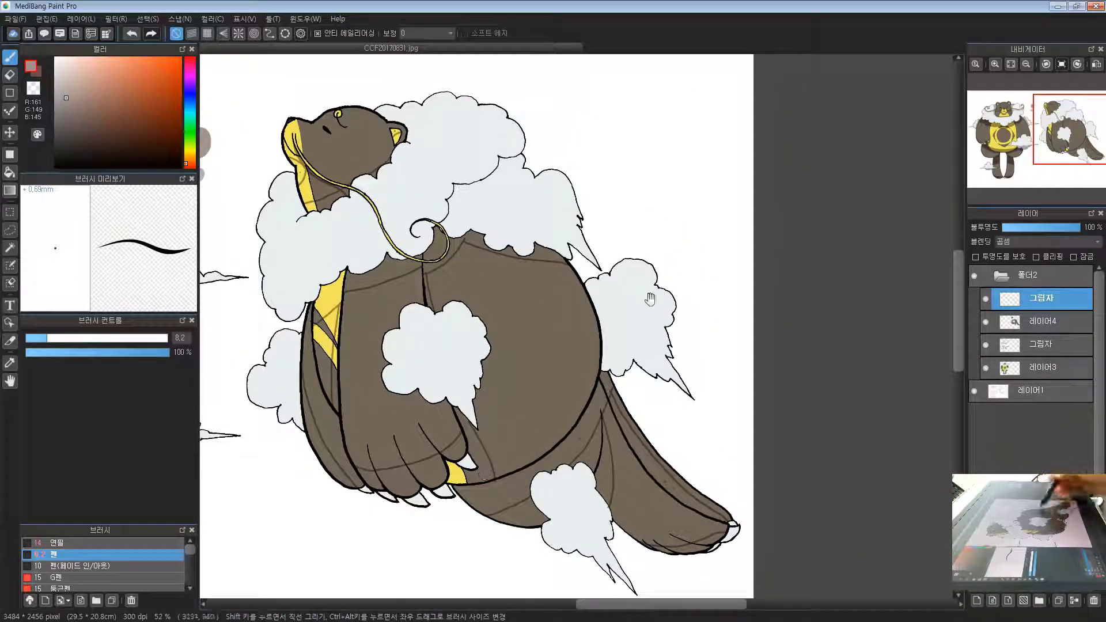
{"action": "scroll", "coordinate": [548, 149], "scroll_direction": "up", "scroll_amount": 5}
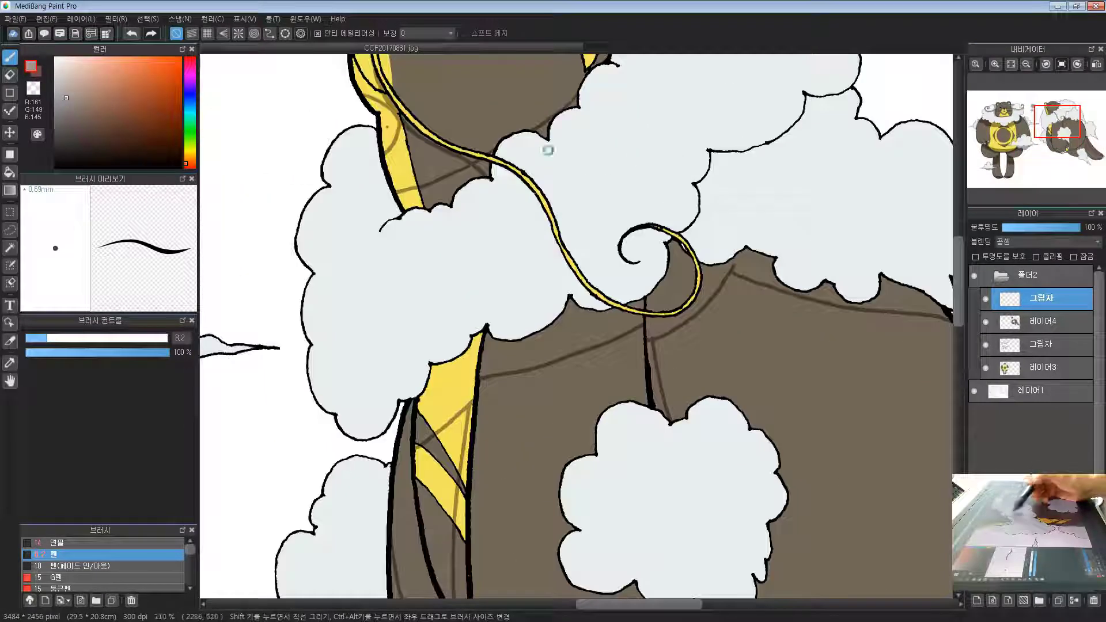
{"action": "left_click_drag", "start_coordinate": [548, 150], "coordinate": [514, 248]}
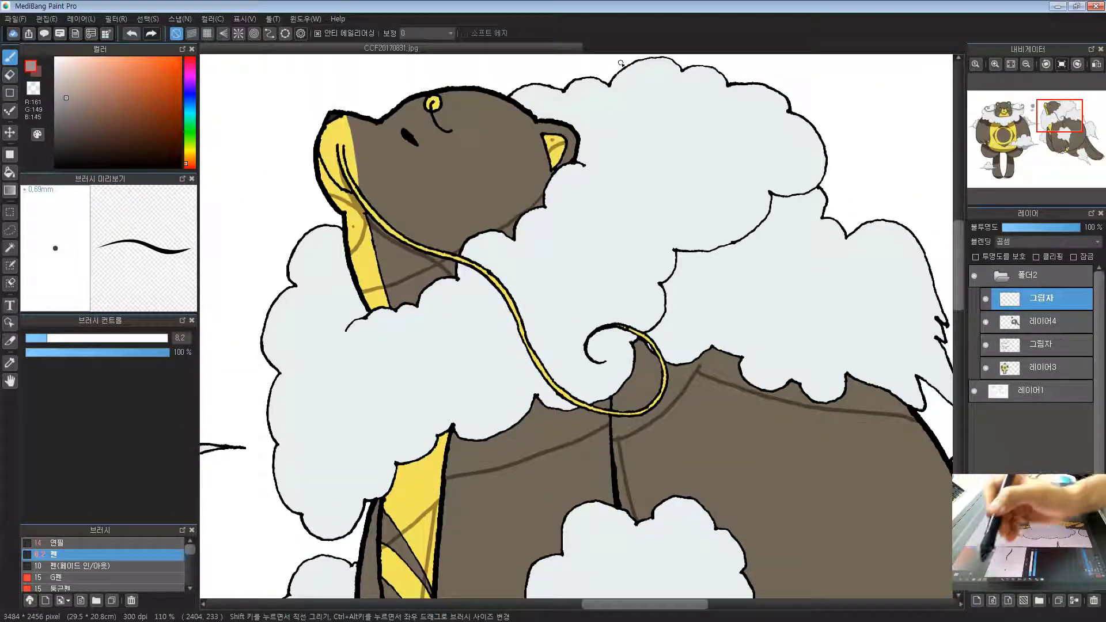
Bucket-fill the outlined shadows on the side-view bear's throat stripe, neck, back of the head and inner ear
{"action": "left_click", "coordinate": [10, 173]}
{"action": "left_click", "coordinate": [356, 219]}
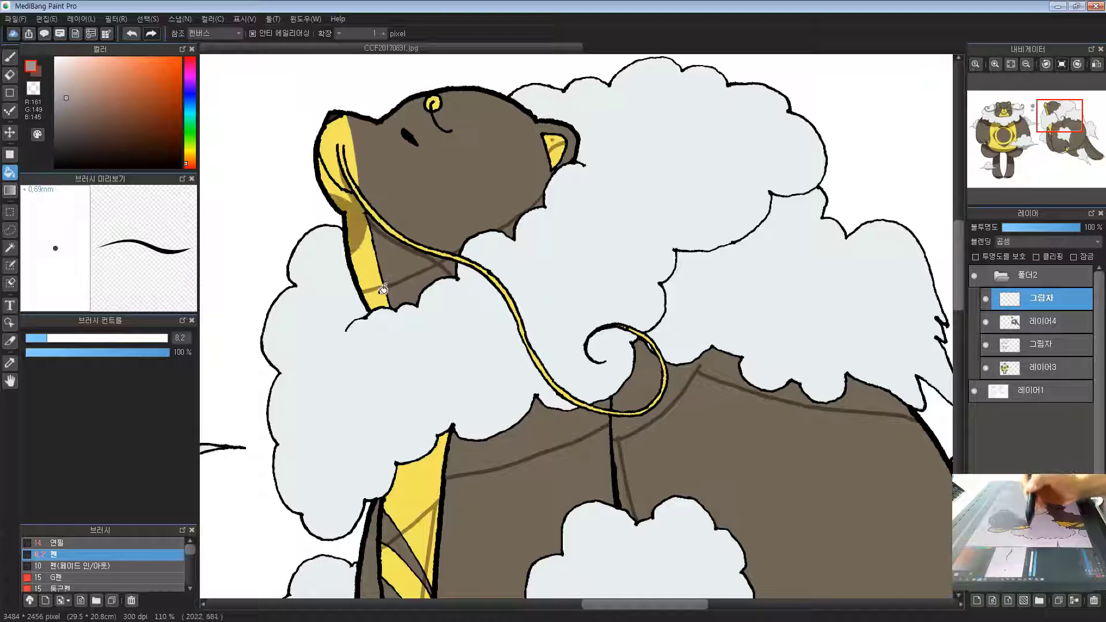
{"action": "left_click", "coordinate": [378, 294]}
{"action": "left_click", "coordinate": [407, 290]}
{"action": "scroll", "coordinate": [501, 227], "scroll_direction": "up", "scroll_amount": 2}
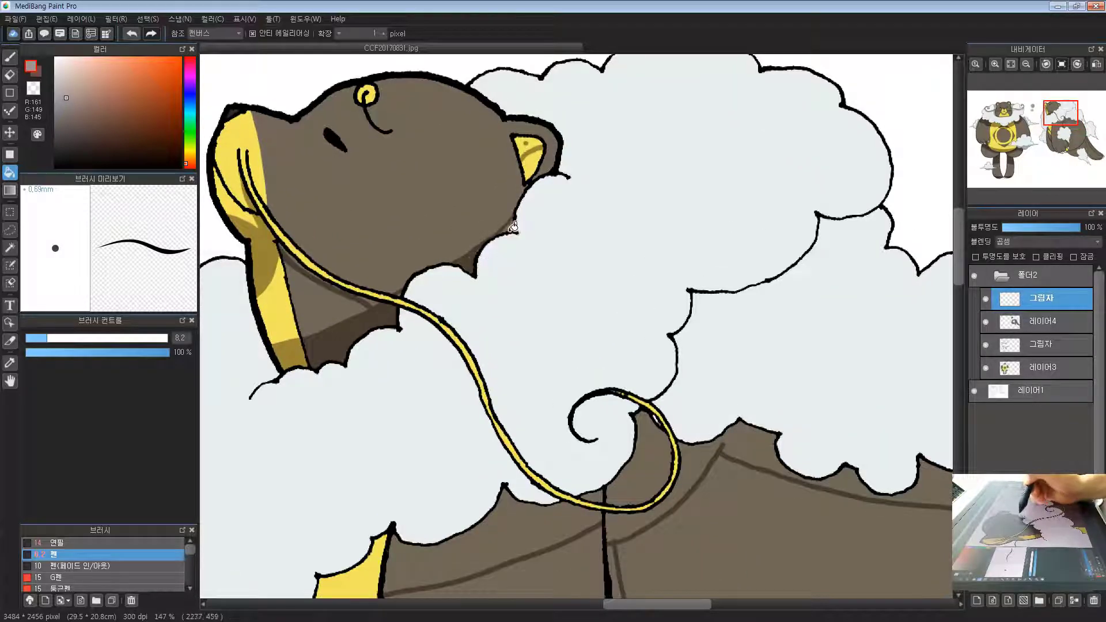
{"action": "left_click", "coordinate": [532, 141]}
{"action": "scroll", "coordinate": [418, 306], "scroll_direction": "down", "scroll_amount": 1}
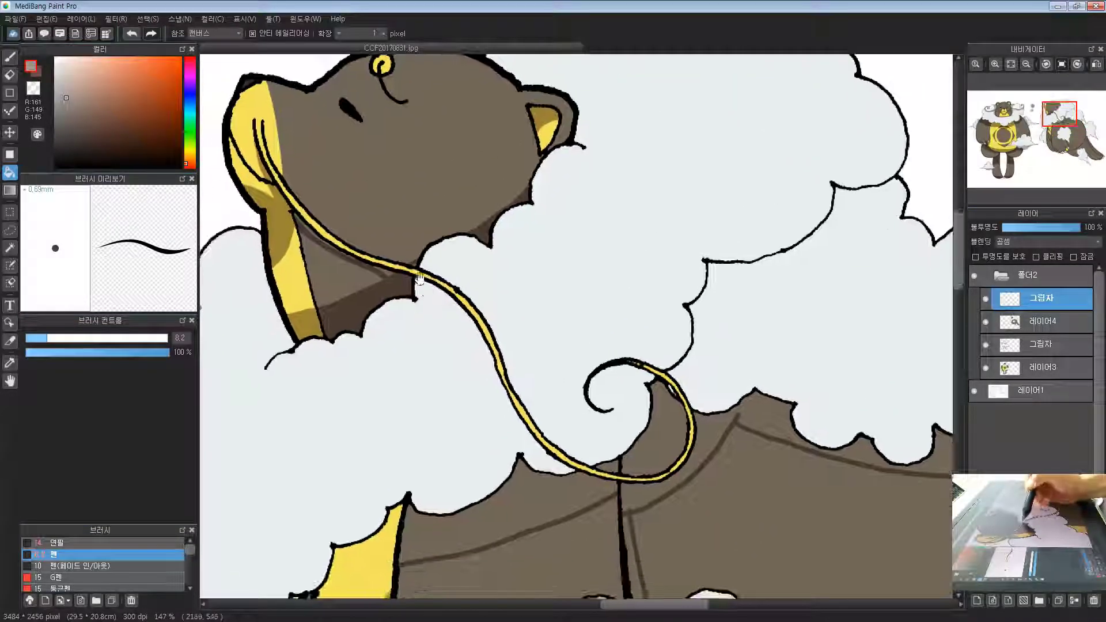
Fill the shadows on the near shoulder, the yellow chest stripes beside the arm, and the far arm
{"action": "left_click_drag", "start_coordinate": [439, 442], "coordinate": [387, 210]}
{"action": "left_click", "coordinate": [381, 295]}
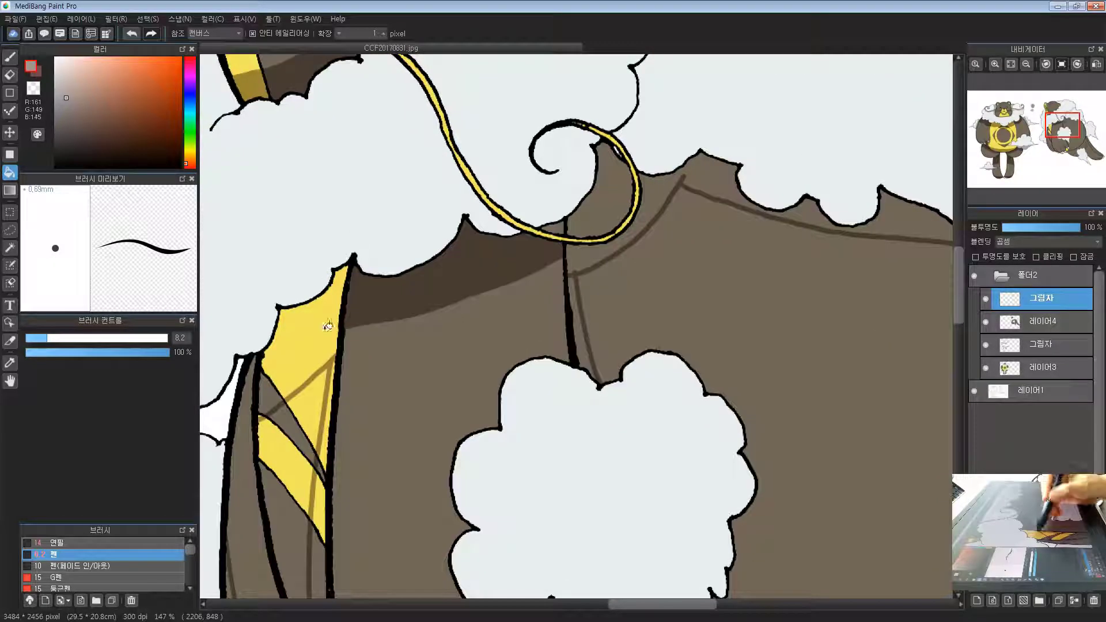
{"action": "left_click", "coordinate": [327, 323]}
{"action": "left_click_drag", "start_coordinate": [273, 394], "coordinate": [324, 308]}
{"action": "left_click", "coordinate": [321, 311]}
{"action": "left_click", "coordinate": [296, 318]}
{"action": "left_click_drag", "start_coordinate": [348, 453], "coordinate": [321, 316]}
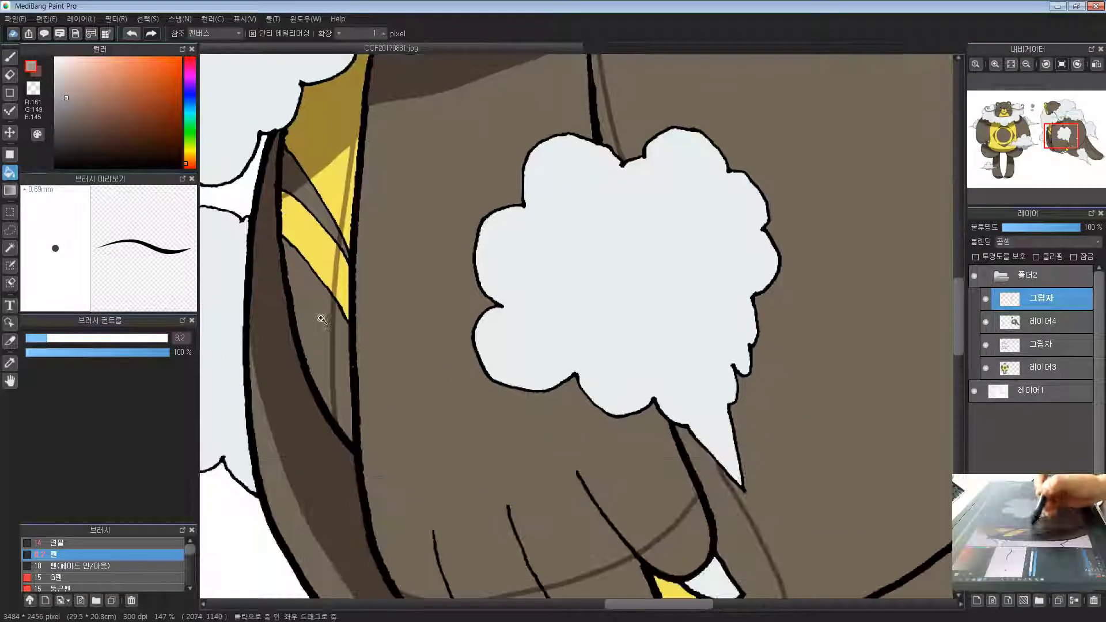
{"action": "left_click", "coordinate": [342, 340]}
{"action": "left_click", "coordinate": [344, 288]}
{"action": "left_click", "coordinate": [350, 230]}
Fill the shadow areas on each finger of the near paw
{"action": "left_click_drag", "start_coordinate": [405, 387], "coordinate": [341, 230]}
{"action": "left_click_drag", "start_coordinate": [339, 231], "coordinate": [266, 262]}
{"action": "left_click", "coordinate": [377, 396]}
{"action": "left_click", "coordinate": [433, 389]}
{"action": "left_click", "coordinate": [487, 368]}
{"action": "left_click", "coordinate": [521, 329]}
Brush a shadow boundary across the far arm's wrist and bucket-fill the paw area below it
{"action": "scroll", "coordinate": [513, 316], "scroll_direction": "down", "scroll_amount": 4}
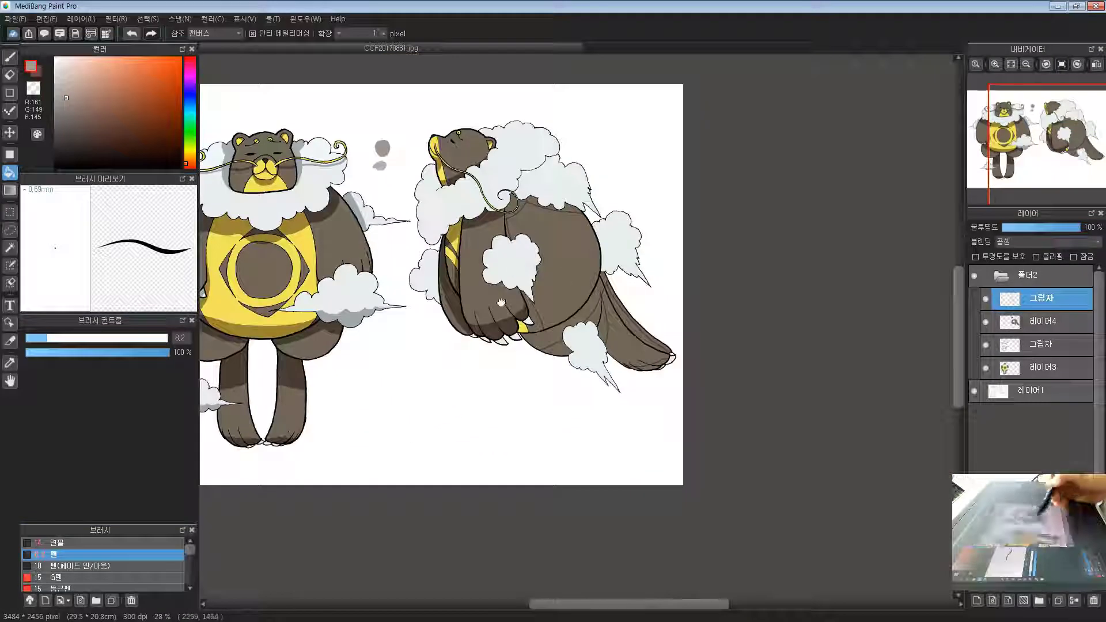
{"action": "scroll", "coordinate": [523, 370], "scroll_direction": "up", "scroll_amount": 3}
{"action": "scroll", "coordinate": [452, 377], "scroll_direction": "up", "scroll_amount": 3}
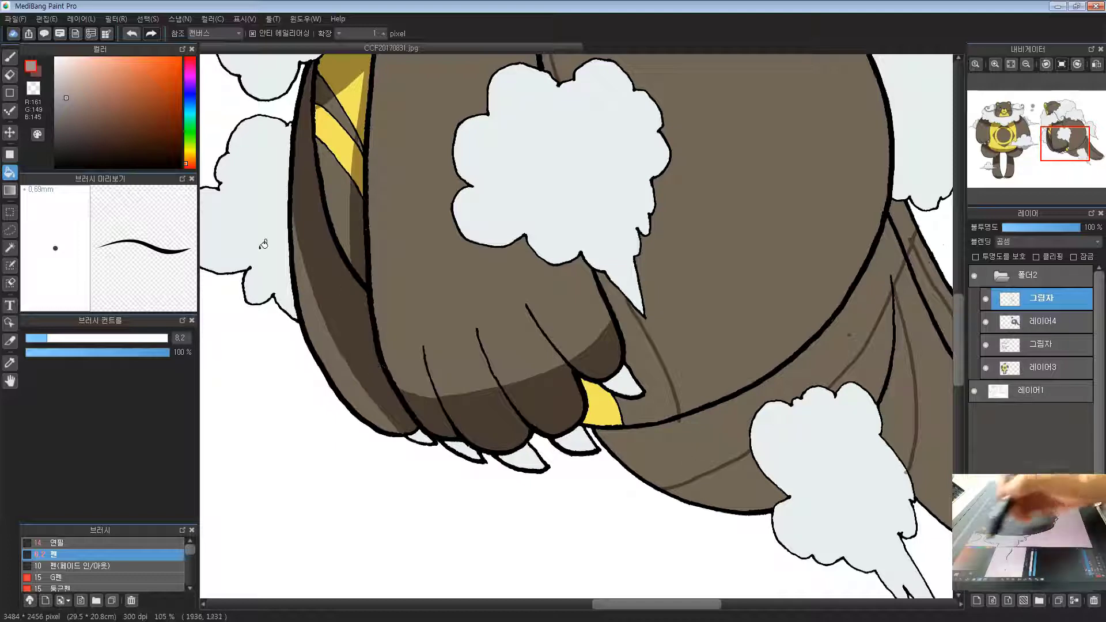
{"action": "key", "text": "b"}
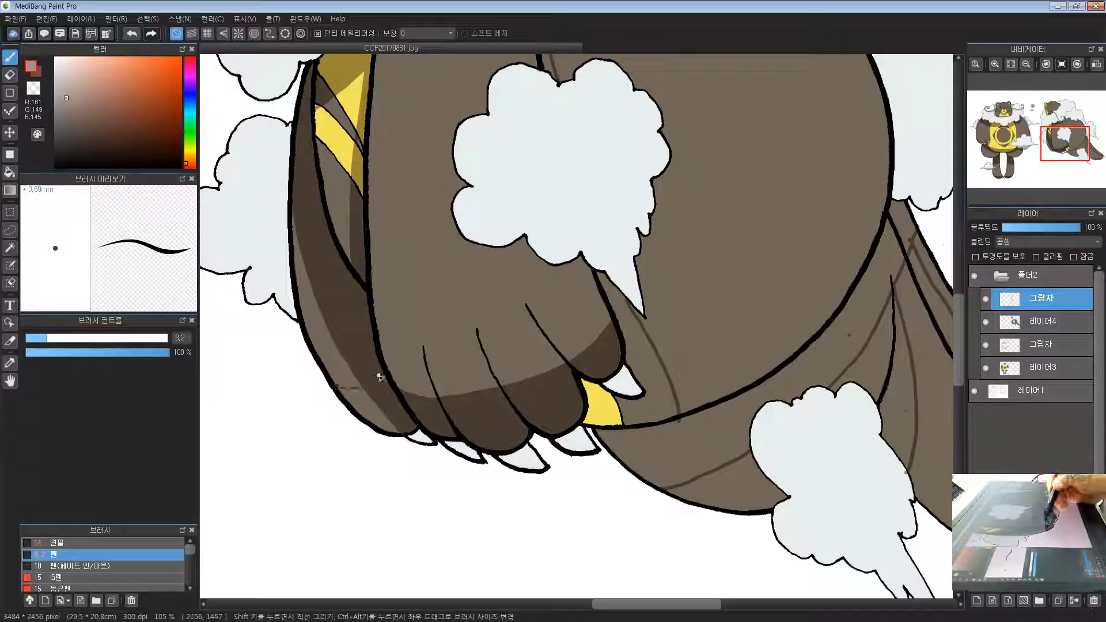
{"action": "left_click_drag", "start_coordinate": [414, 375], "coordinate": [403, 375]}
{"action": "left_click", "coordinate": [10, 172]}
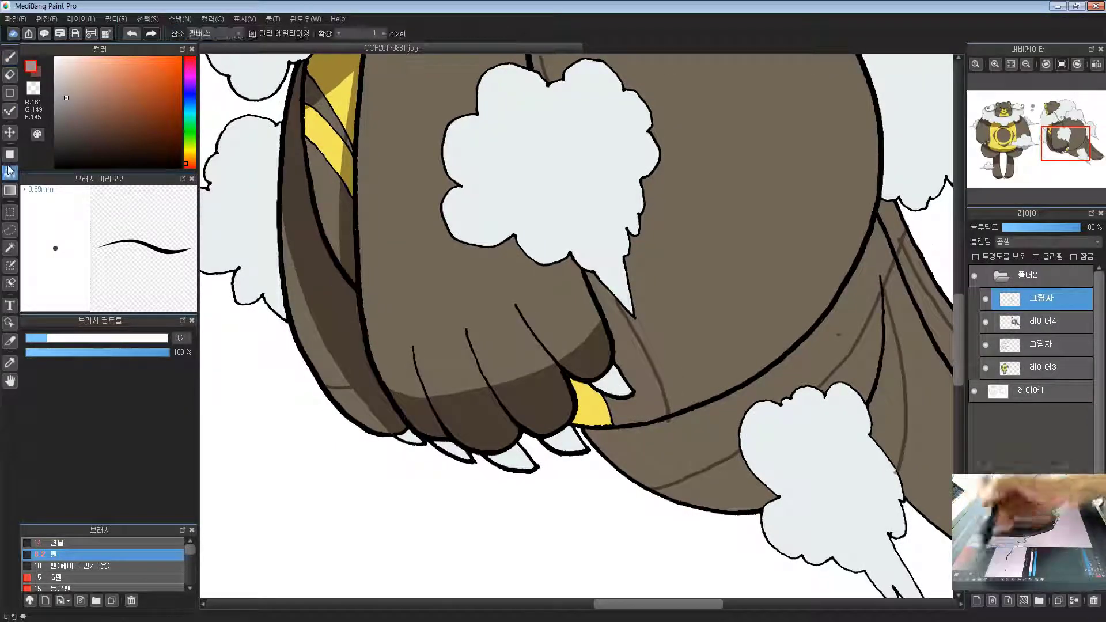
{"action": "scroll", "coordinate": [397, 414], "scroll_direction": "down", "scroll_amount": 3}
{"action": "scroll", "coordinate": [478, 485], "scroll_direction": "down", "scroll_amount": 3}
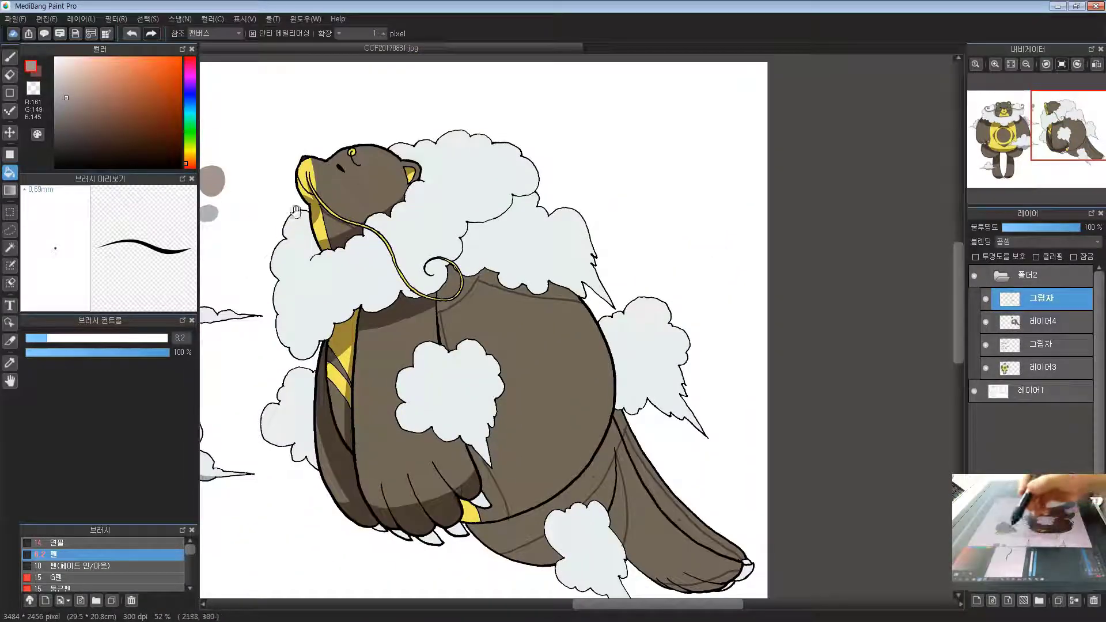
{"action": "left_click_drag", "start_coordinate": [418, 223], "coordinate": [420, 222]}
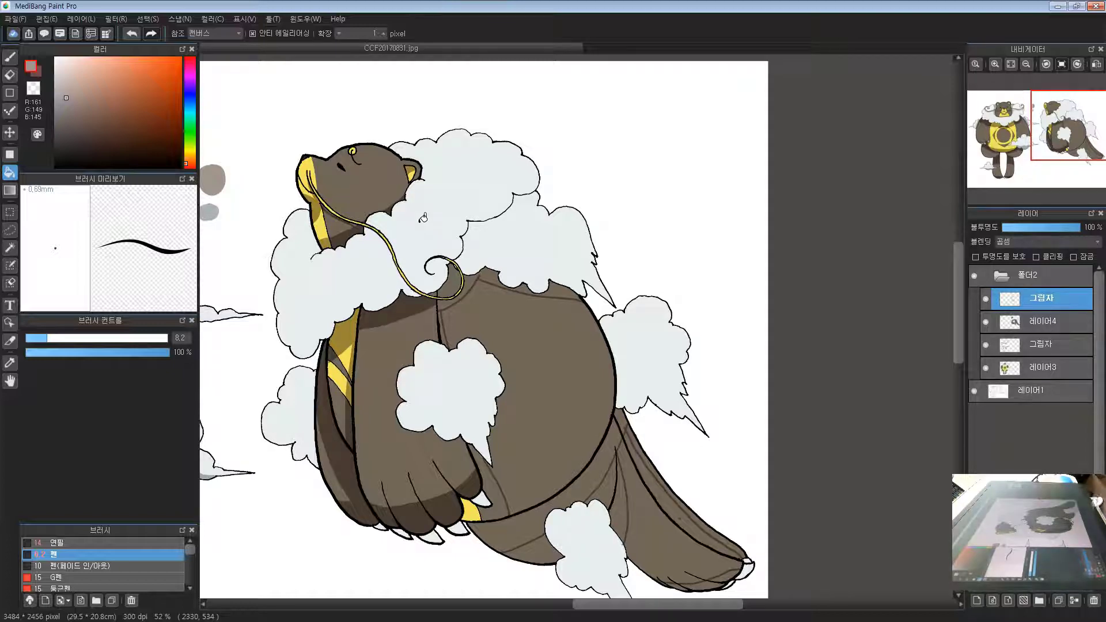
Fill the back's shadow under the mane, inside the whisker curl and along the near arm's rear edge
{"action": "scroll", "coordinate": [423, 217], "scroll_direction": "up", "scroll_amount": 3}
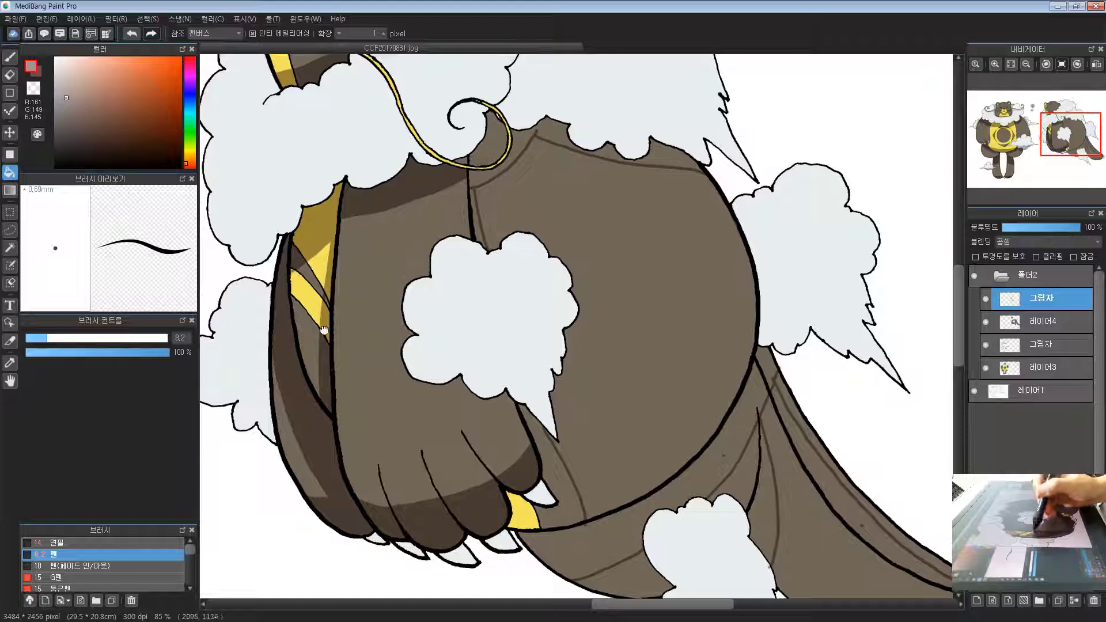
{"action": "left_click_drag", "start_coordinate": [313, 284], "coordinate": [331, 320]}
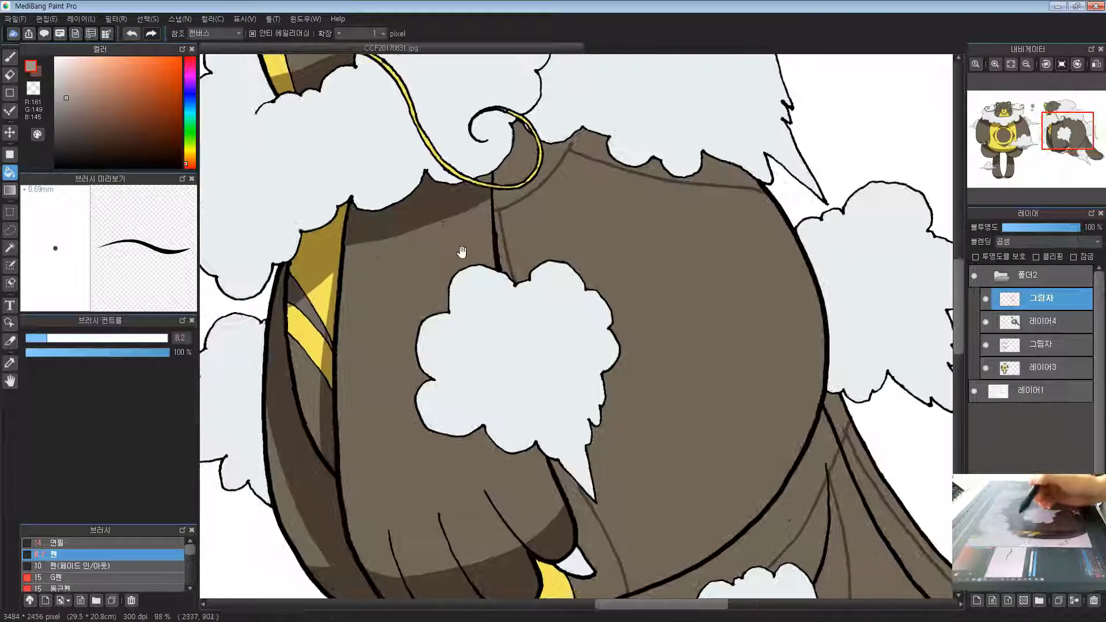
{"action": "left_click", "coordinate": [520, 186]}
{"action": "left_click", "coordinate": [507, 167]}
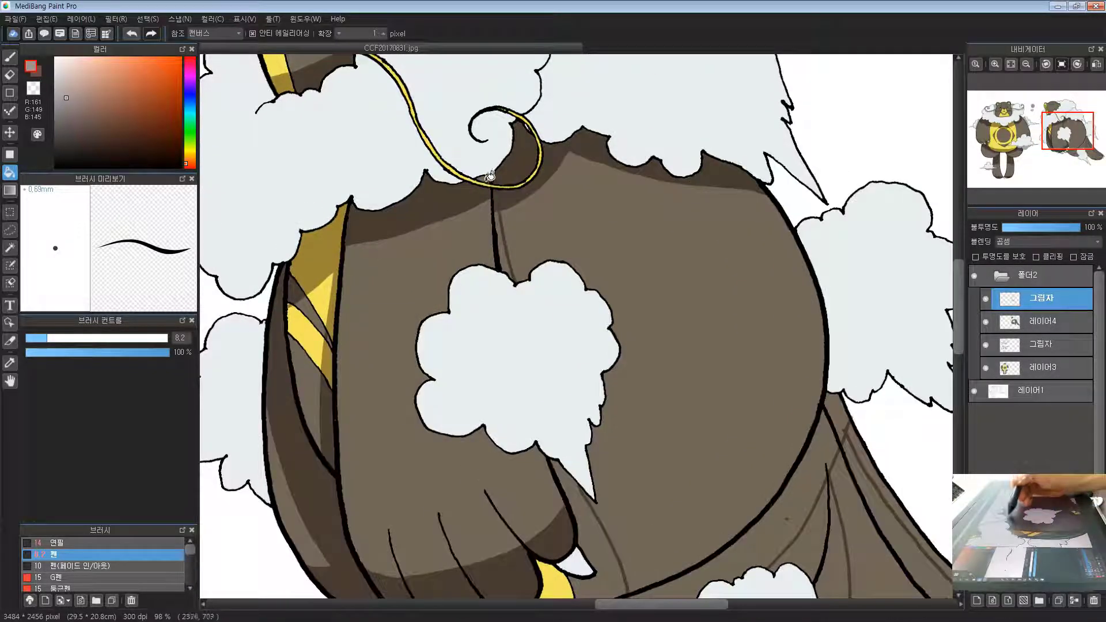
{"action": "left_click", "coordinate": [504, 231]}
Fill the shadows behind the near paw on the yellow belly patch, the lower belly and the thigh
{"action": "left_click_drag", "start_coordinate": [560, 280], "coordinate": [450, 113]}
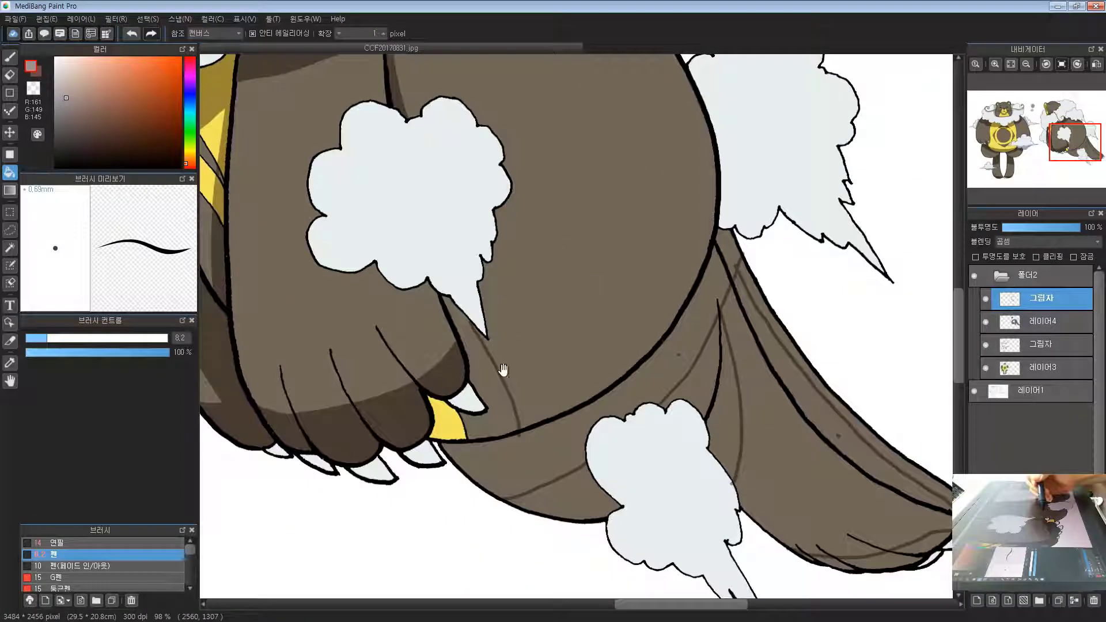
{"action": "left_click", "coordinate": [455, 417]}
{"action": "left_click_drag", "start_coordinate": [500, 464], "coordinate": [481, 421]}
{"action": "left_click", "coordinate": [533, 397]}
Fill the shadow on the near leg beside the leg cloud and the one along the far leg
{"action": "left_click_drag", "start_coordinate": [736, 309], "coordinate": [695, 280]}
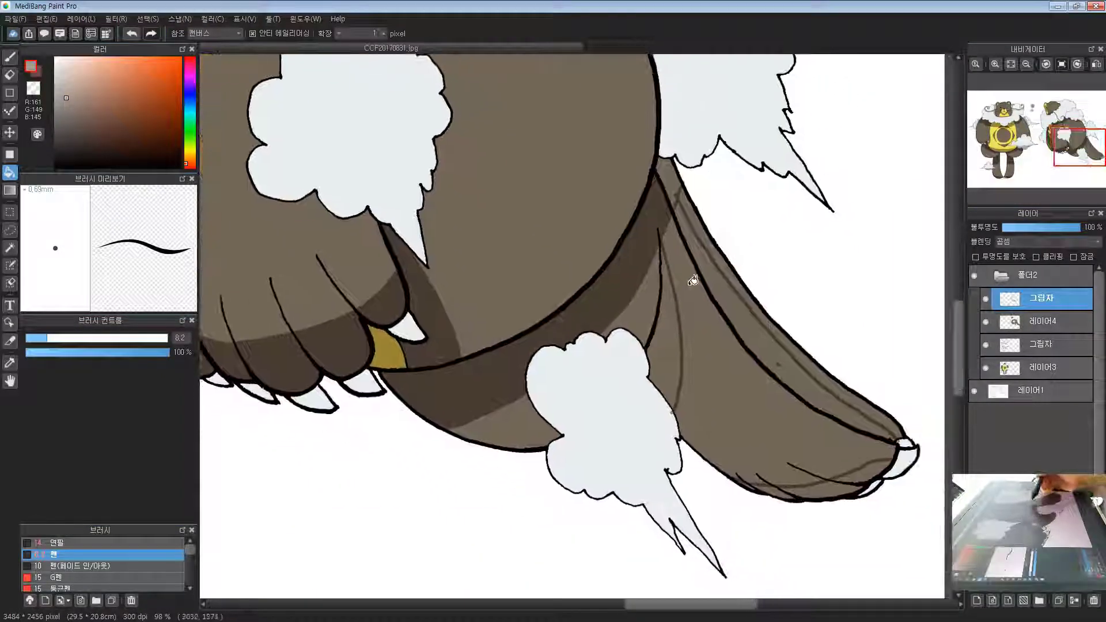
{"action": "left_click", "coordinate": [674, 324]}
{"action": "left_click", "coordinate": [727, 296]}
{"action": "left_click", "coordinate": [694, 203]}
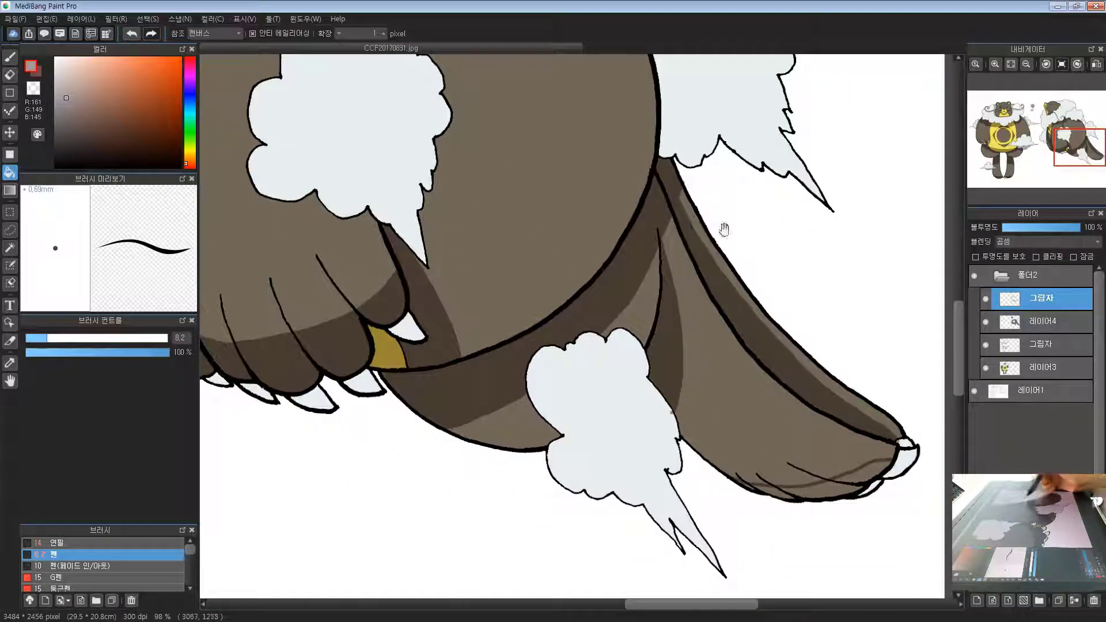
Fill the shadow sections along the underside of the near foot, between the toe lines
{"action": "left_click_drag", "start_coordinate": [724, 229], "coordinate": [689, 253]}
{"action": "scroll", "coordinate": [780, 308], "scroll_direction": "down", "scroll_amount": 1}
{"action": "left_click_drag", "start_coordinate": [797, 397], "coordinate": [723, 242]}
{"action": "scroll", "coordinate": [723, 279], "scroll_direction": "up", "scroll_amount": 1}
{"action": "left_click", "coordinate": [755, 283]}
{"action": "left_click", "coordinate": [714, 302]}
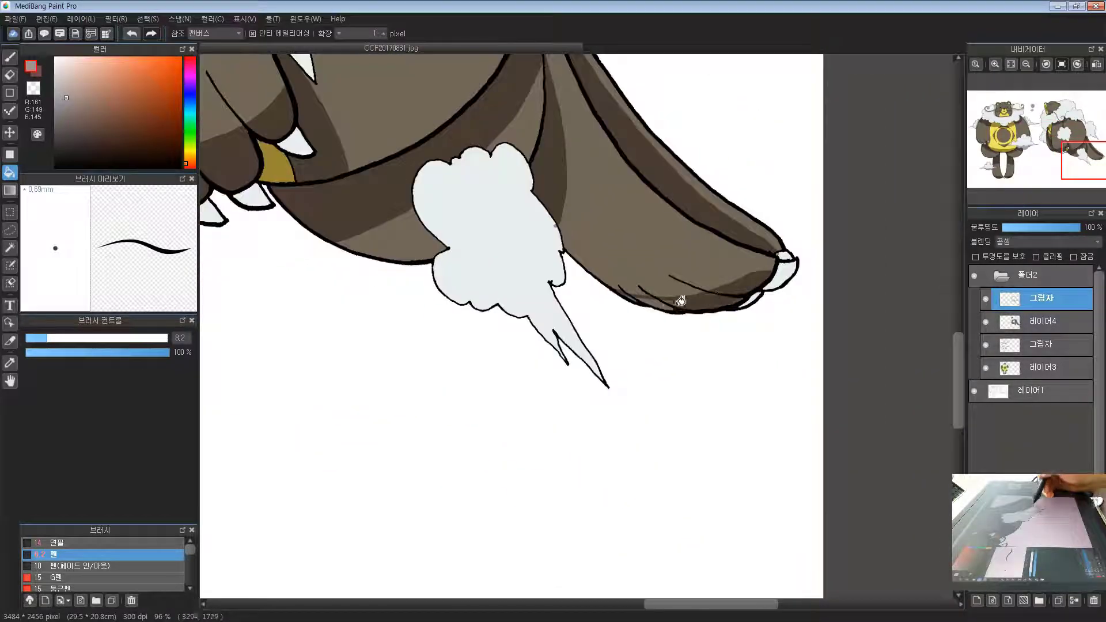
{"action": "left_click", "coordinate": [661, 302]}
Touch up small gaps in the shadow fills along the near foot and at the top of the leg crease with the brush
{"action": "left_click_drag", "start_coordinate": [714, 309], "coordinate": [667, 334]}
{"action": "scroll", "coordinate": [669, 333], "scroll_direction": "up", "scroll_amount": 4}
{"action": "key", "text": "b"}
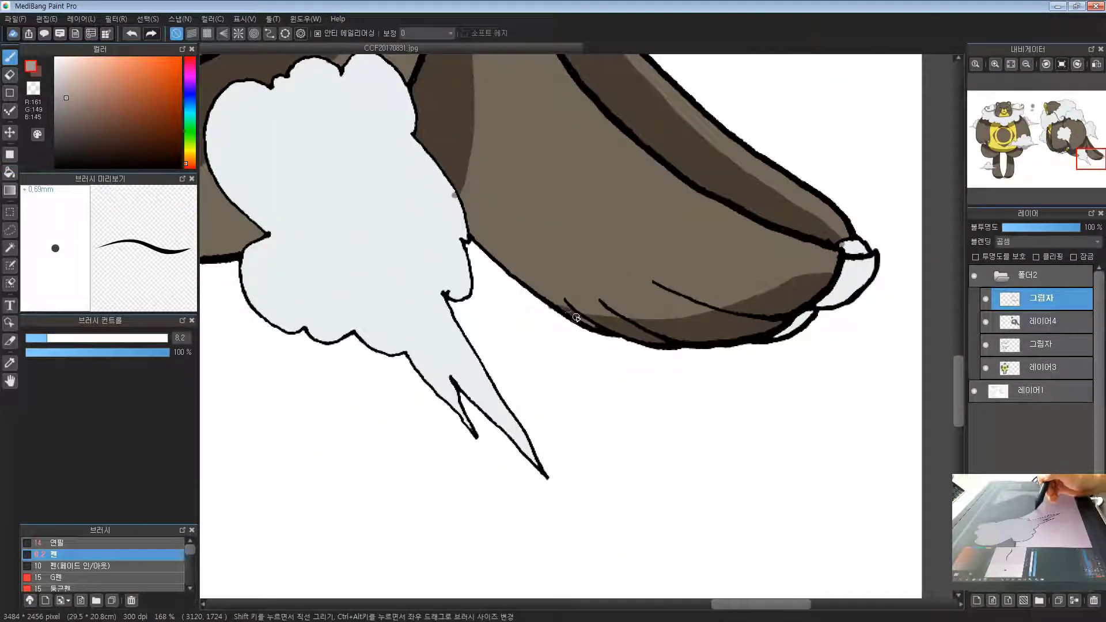
{"action": "left_click_drag", "start_coordinate": [806, 253], "coordinate": [738, 299]}
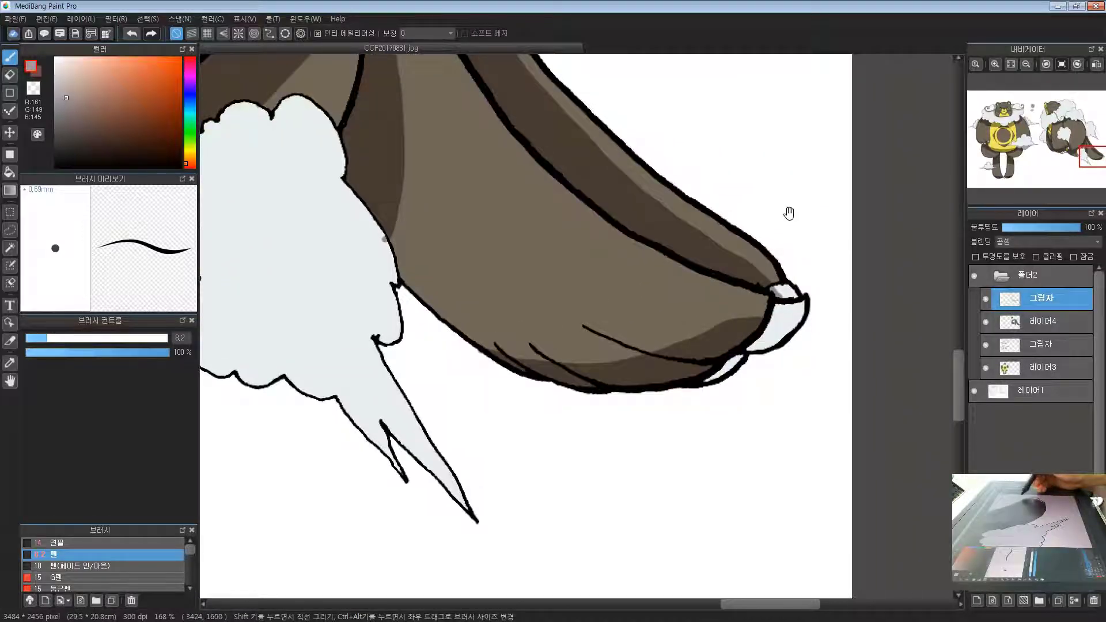
{"action": "left_click_drag", "start_coordinate": [771, 215], "coordinate": [755, 342]}
{"action": "left_click_drag", "start_coordinate": [402, 228], "coordinate": [454, 322]}
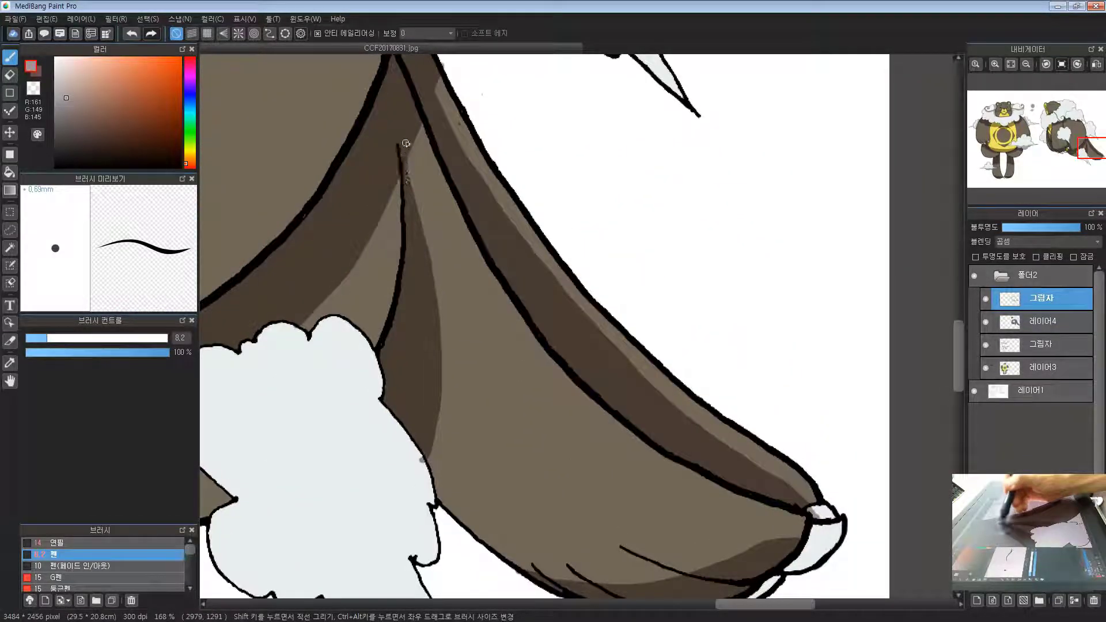
{"action": "left_click_drag", "start_coordinate": [474, 206], "coordinate": [476, 343]}
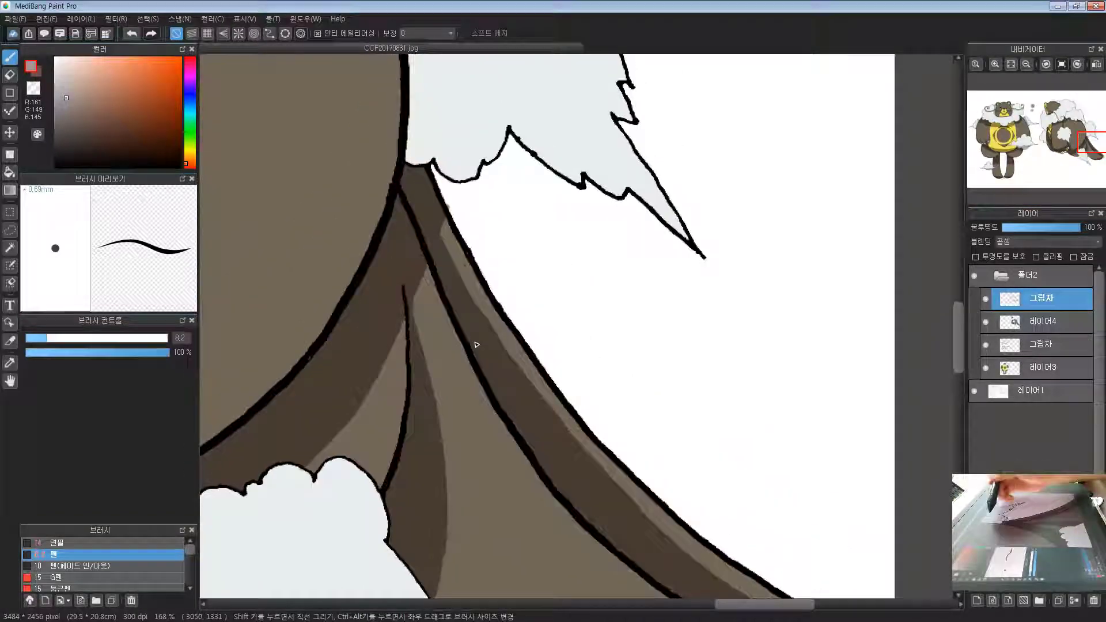
{"action": "left_click_drag", "start_coordinate": [521, 202], "coordinate": [573, 357]}
Examine the filled shadows on the side-view bear's paws, chest stripes, arm and back for missed gaps
{"action": "left_click_drag", "start_coordinate": [494, 499], "coordinate": [602, 168]}
{"action": "left_click_drag", "start_coordinate": [625, 300], "coordinate": [628, 289]}
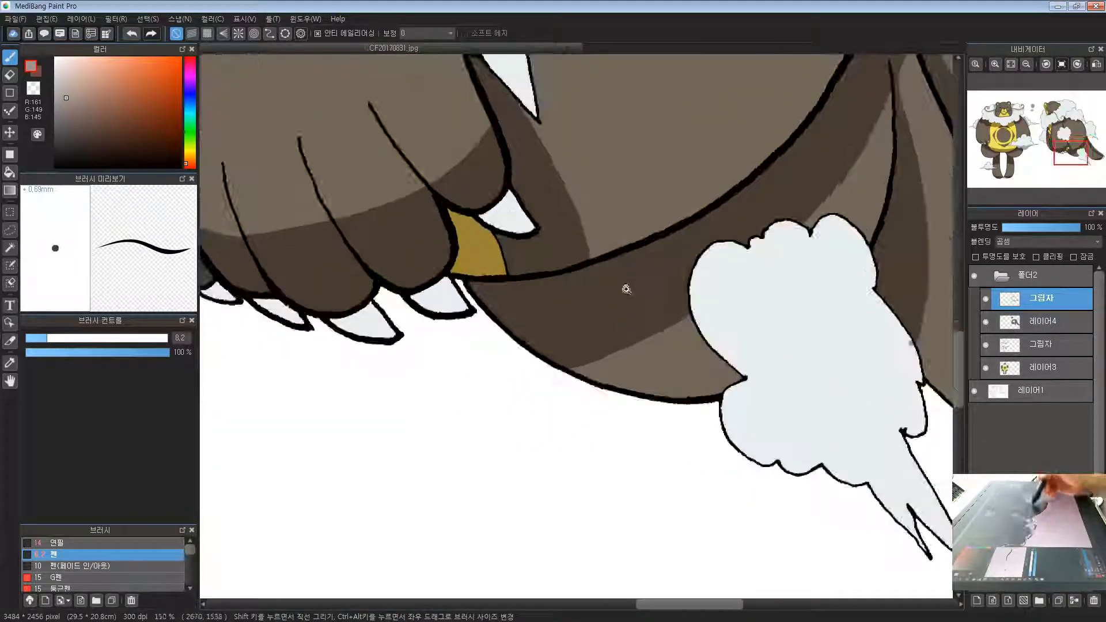
{"action": "left_click_drag", "start_coordinate": [447, 280], "coordinate": [525, 301]}
{"action": "left_click_drag", "start_coordinate": [357, 230], "coordinate": [597, 306]}
{"action": "left_click_drag", "start_coordinate": [530, 361], "coordinate": [622, 382]}
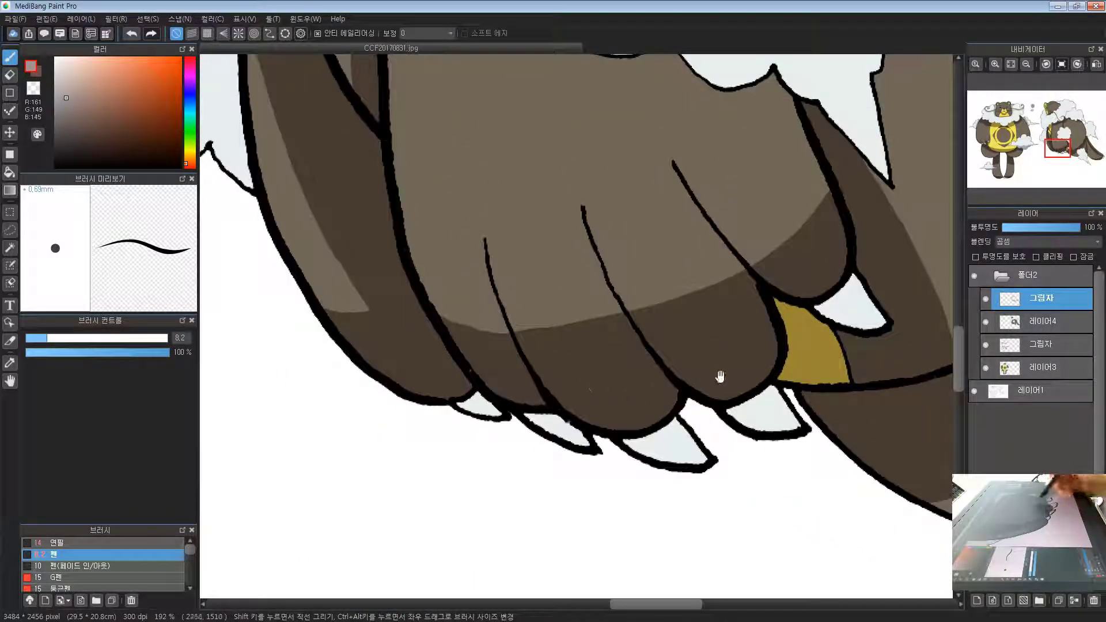
{"action": "left_click_drag", "start_coordinate": [547, 197], "coordinate": [593, 571]}
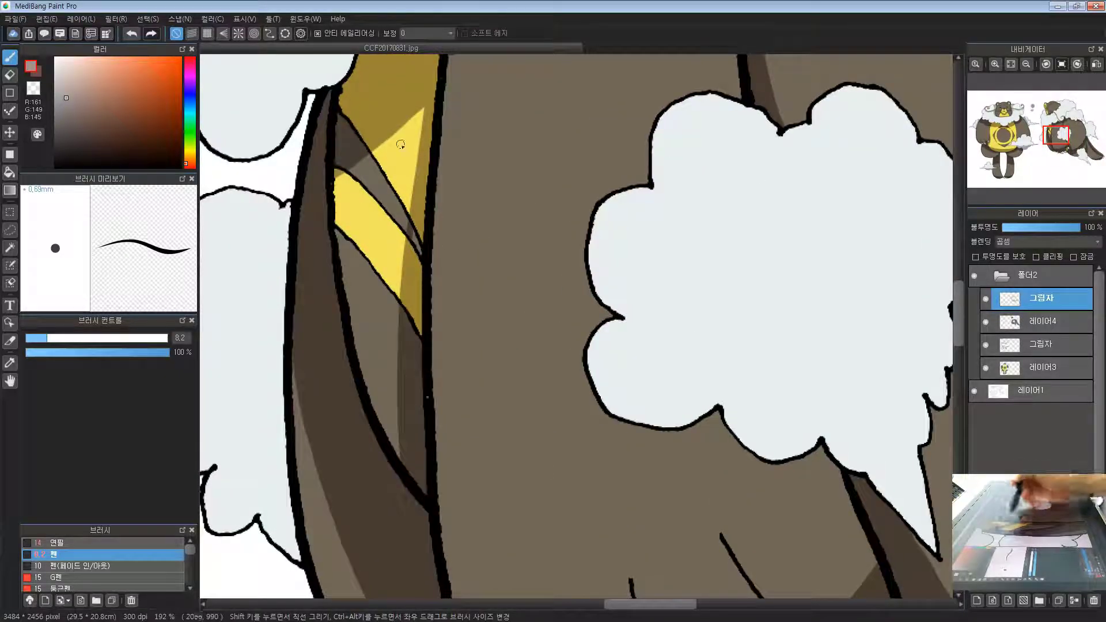
{"action": "scroll", "coordinate": [421, 252], "scroll_direction": "up", "scroll_amount": 5}
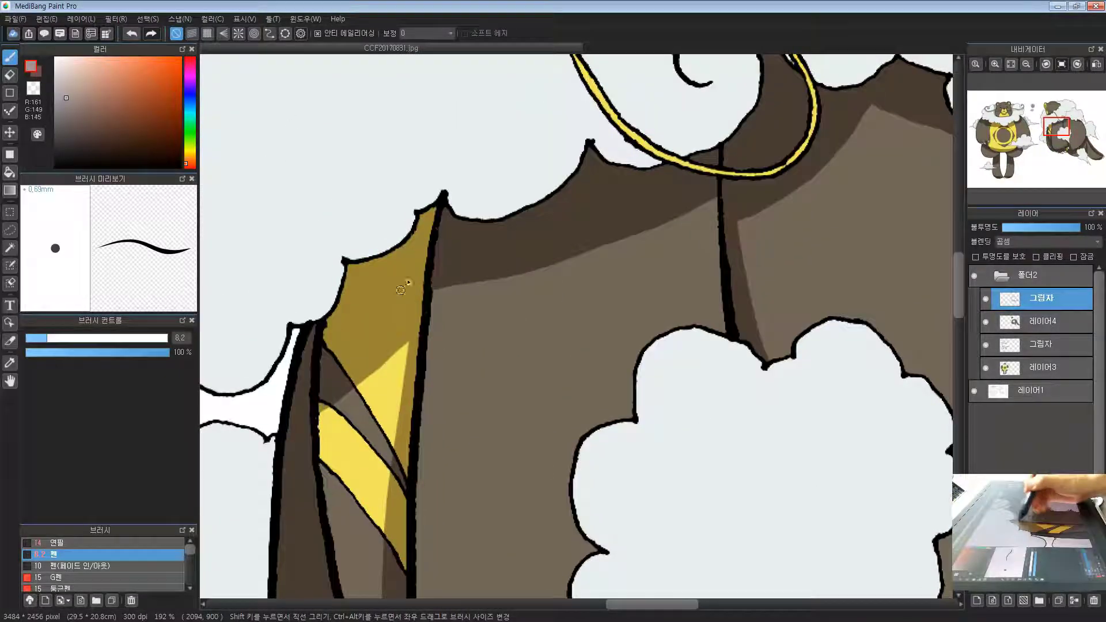
{"action": "left_click_drag", "start_coordinate": [712, 201], "coordinate": [462, 321]}
{"action": "left_click_drag", "start_coordinate": [537, 178], "coordinate": [509, 276]}
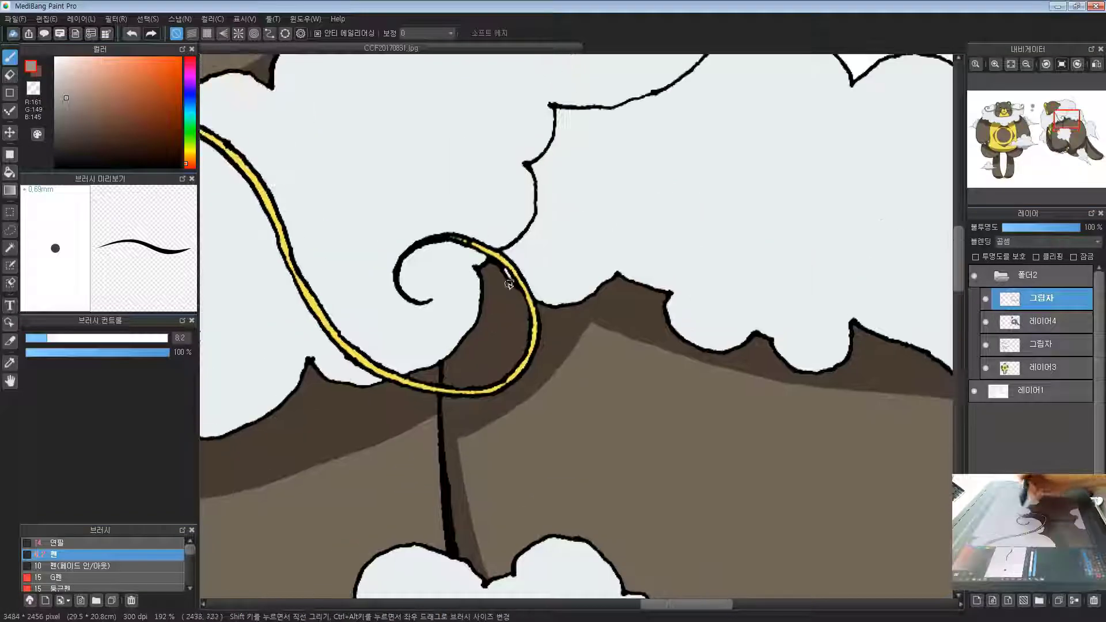
{"action": "left_click_drag", "start_coordinate": [626, 252], "coordinate": [595, 230]}
{"action": "left_click_drag", "start_coordinate": [595, 230], "coordinate": [528, 429]}
{"action": "left_click_drag", "start_coordinate": [326, 328], "coordinate": [527, 268]}
{"action": "left_click_drag", "start_coordinate": [467, 339], "coordinate": [606, 213]}
{"action": "left_click_drag", "start_coordinate": [456, 302], "coordinate": [425, 283]}
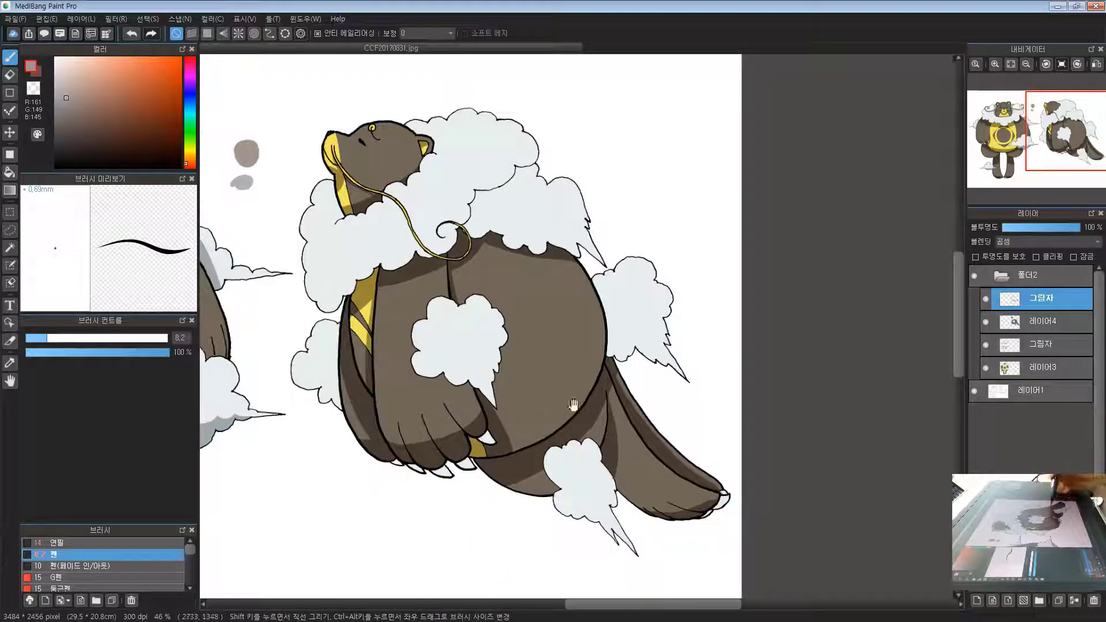
{"action": "left_click_drag", "start_coordinate": [636, 447], "coordinate": [821, 316]}
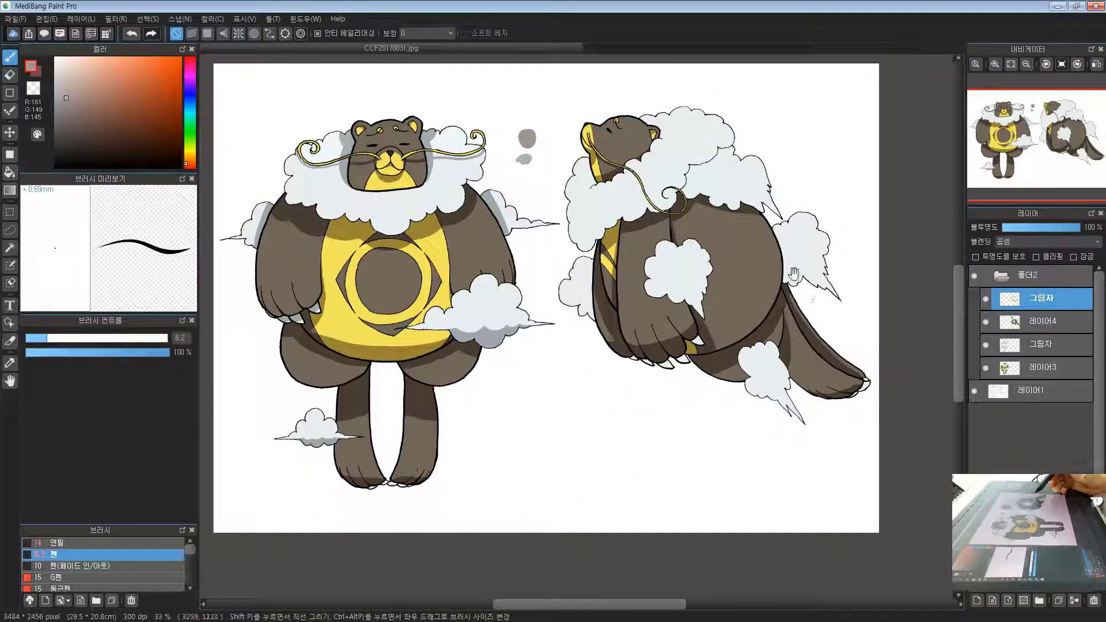
Sample the blue-grey swatch (RGB 174, 180, 182) and outline a curved shadow on the mane cloud beside the throat
{"action": "left_click_drag", "start_coordinate": [794, 274], "coordinate": [633, 386]}
{"action": "scroll", "coordinate": [375, 265], "scroll_direction": "up", "scroll_amount": 7}
{"action": "left_click", "coordinate": [330, 250], "text": "alt"}
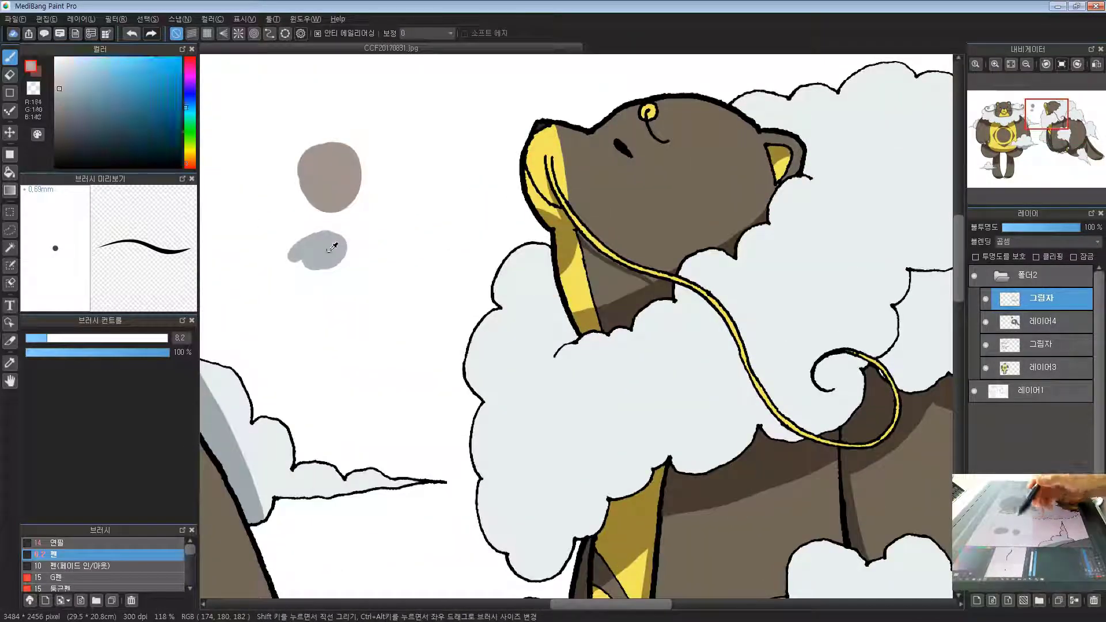
{"action": "mouse_move", "coordinate": [557, 295]}
{"action": "left_mouse_down"}
{"action": "mouse_move", "coordinate": [406, 253]}
{"action": "mouse_move", "coordinate": [396, 323]}
{"action": "mouse_move", "coordinate": [402, 295]}
{"action": "left_mouse_up"}
{"action": "scroll", "coordinate": [407, 252], "scroll_direction": "up", "scroll_amount": 1}
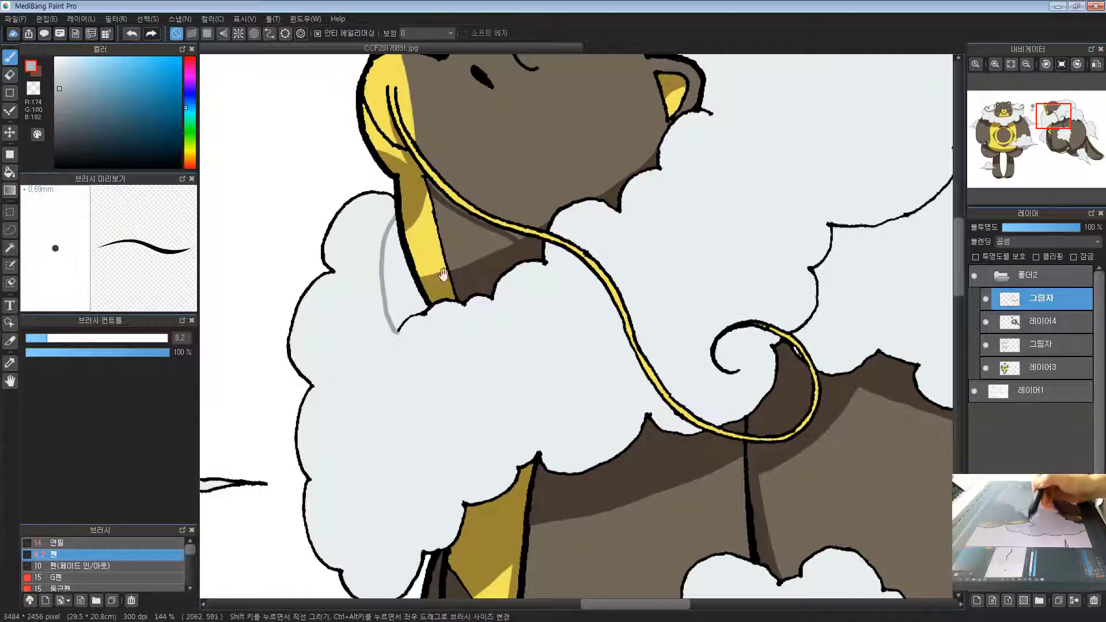
{"action": "left_click_drag", "start_coordinate": [695, 372], "coordinate": [546, 398]}
Examine the mane clouds around the side-view bear's neck, head and back for shadow placement
{"action": "scroll", "coordinate": [546, 398], "scroll_direction": "down", "scroll_amount": 2}
{"action": "left_click_drag", "start_coordinate": [664, 362], "coordinate": [660, 225]}
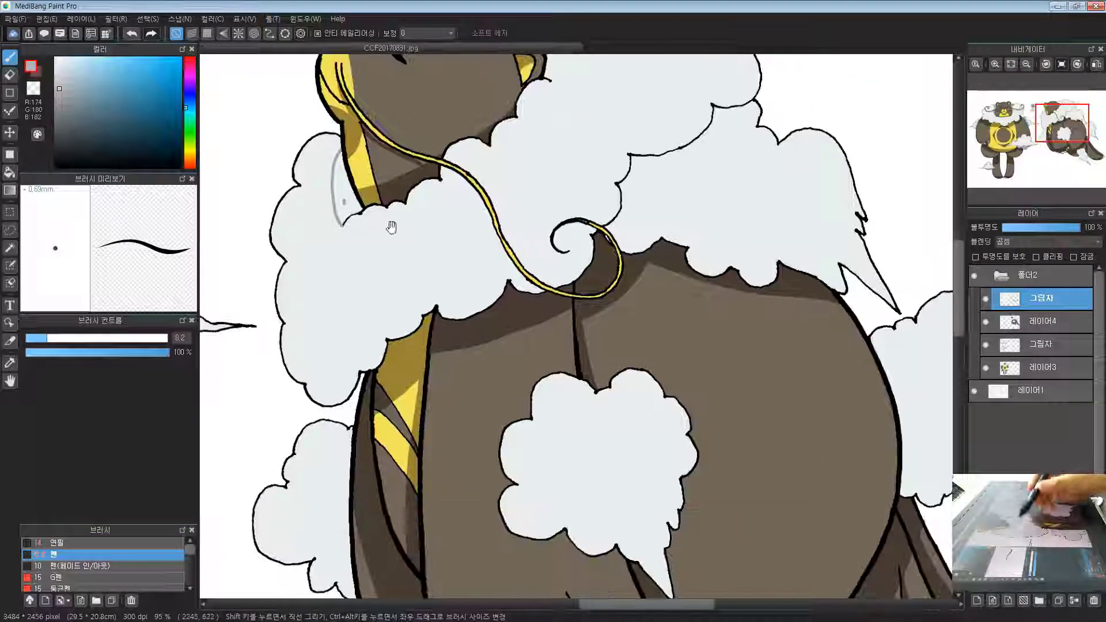
{"action": "left_click_drag", "start_coordinate": [321, 273], "coordinate": [321, 312]}
{"action": "scroll", "coordinate": [605, 213], "scroll_direction": "down", "scroll_amount": 2}
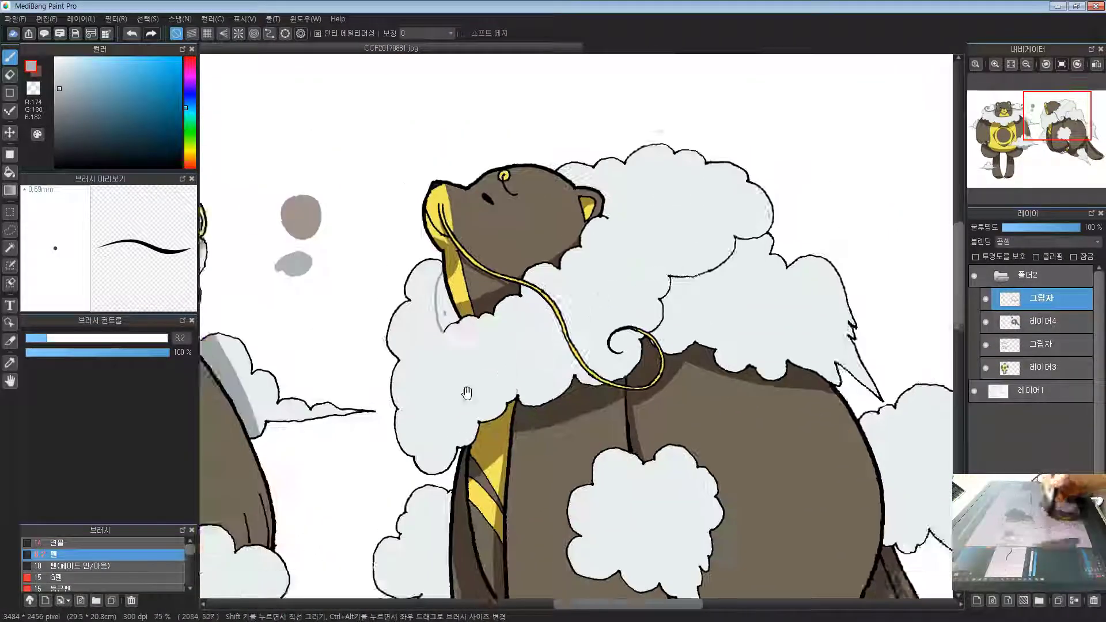
{"action": "left_click_drag", "start_coordinate": [430, 346], "coordinate": [635, 312]}
{"action": "left_click_drag", "start_coordinate": [813, 311], "coordinate": [496, 302]}
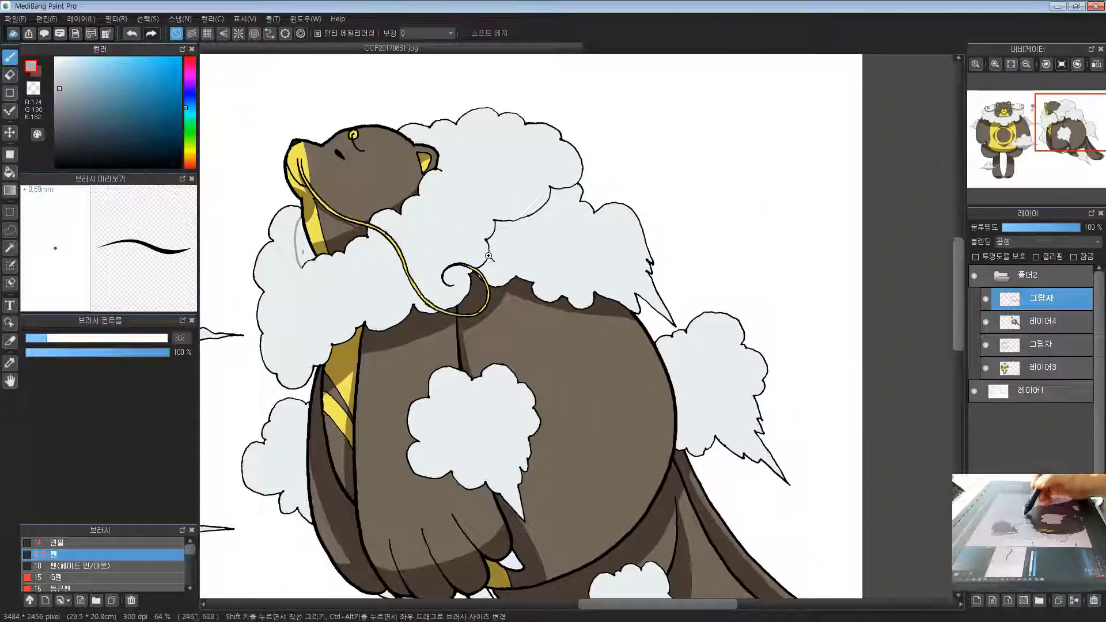
{"action": "scroll", "coordinate": [527, 256], "scroll_direction": "up", "scroll_amount": 2}
{"action": "left_click_drag", "start_coordinate": [500, 184], "coordinate": [610, 203]}
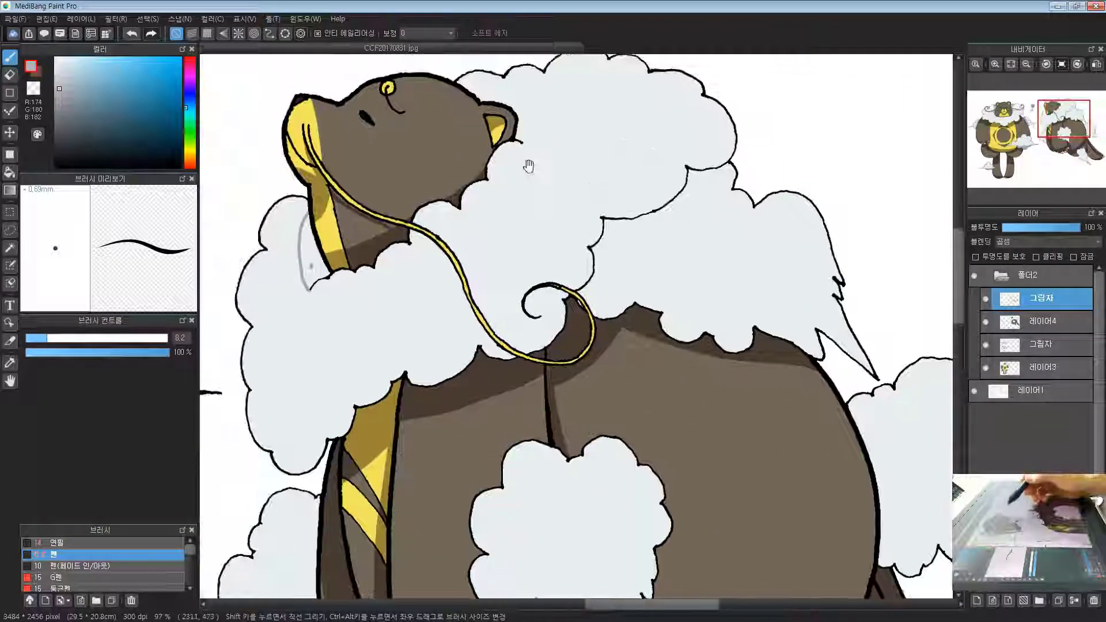
Outline a curved shadow edge across the mane cloud over the side-view bear's back
{"action": "left_click_drag", "start_coordinate": [537, 189], "coordinate": [501, 178]}
{"action": "left_click_drag", "start_coordinate": [681, 230], "coordinate": [626, 267]}
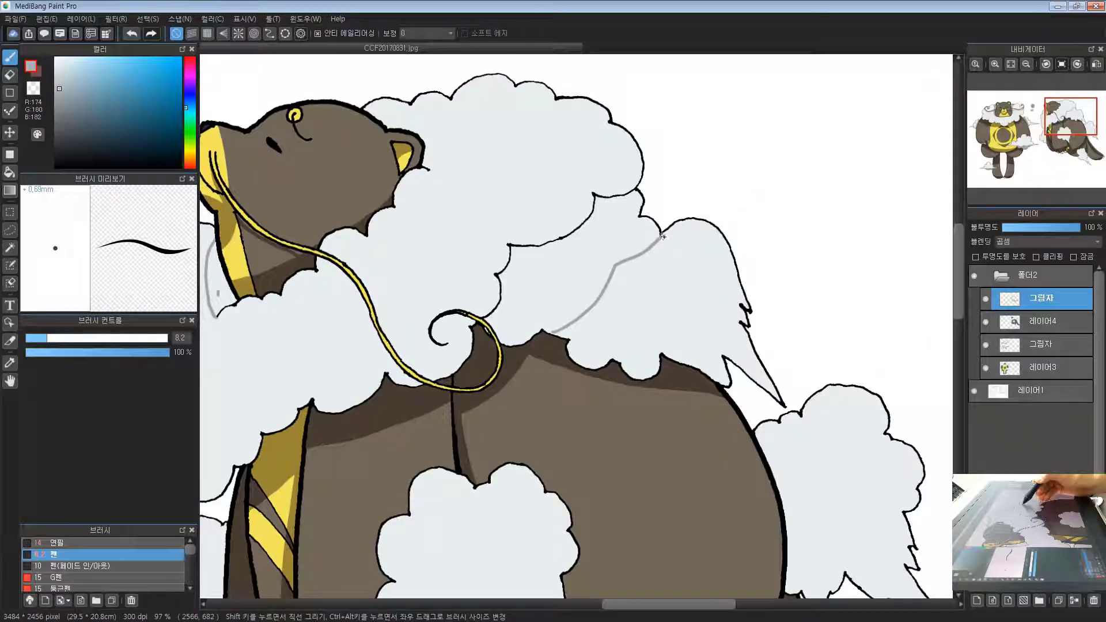
{"action": "left_click_drag", "start_coordinate": [690, 304], "coordinate": [664, 246]}
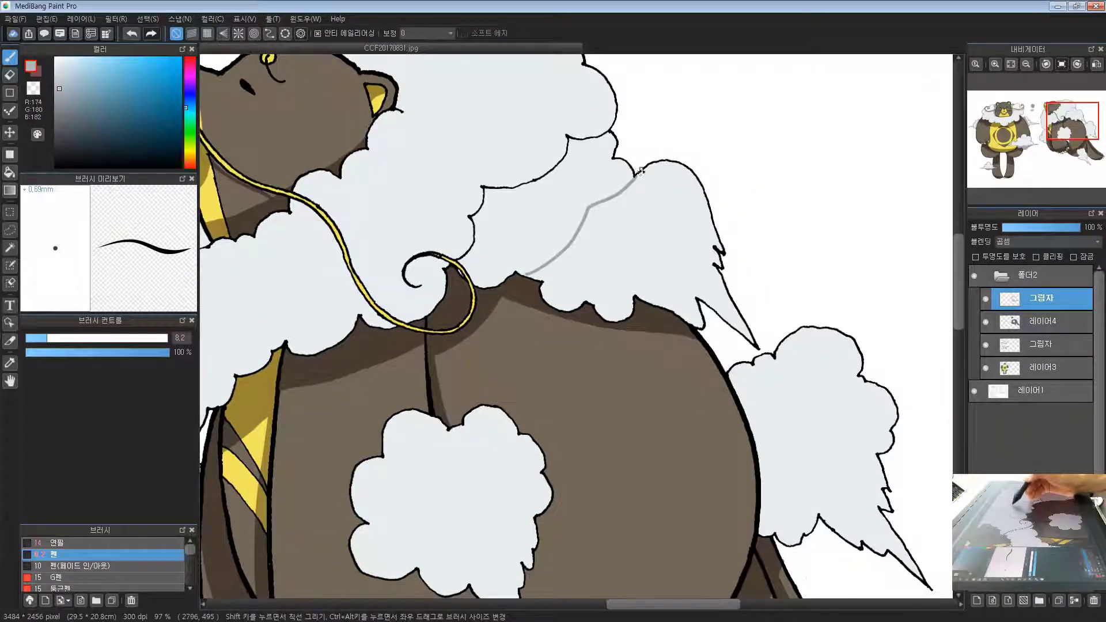
Outline wavy shadow edges along the lower part of the arm cloud and of the cloud in front of the bear's arm
{"action": "left_click_drag", "start_coordinate": [604, 375], "coordinate": [693, 157]}
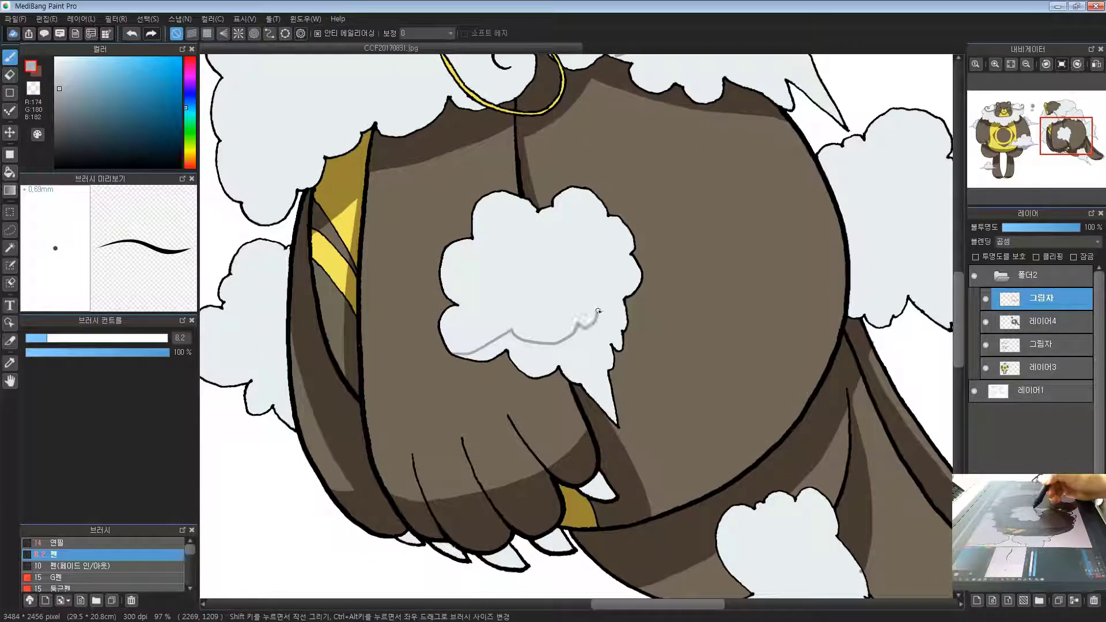
{"action": "left_click_drag", "start_coordinate": [433, 325], "coordinate": [591, 266]}
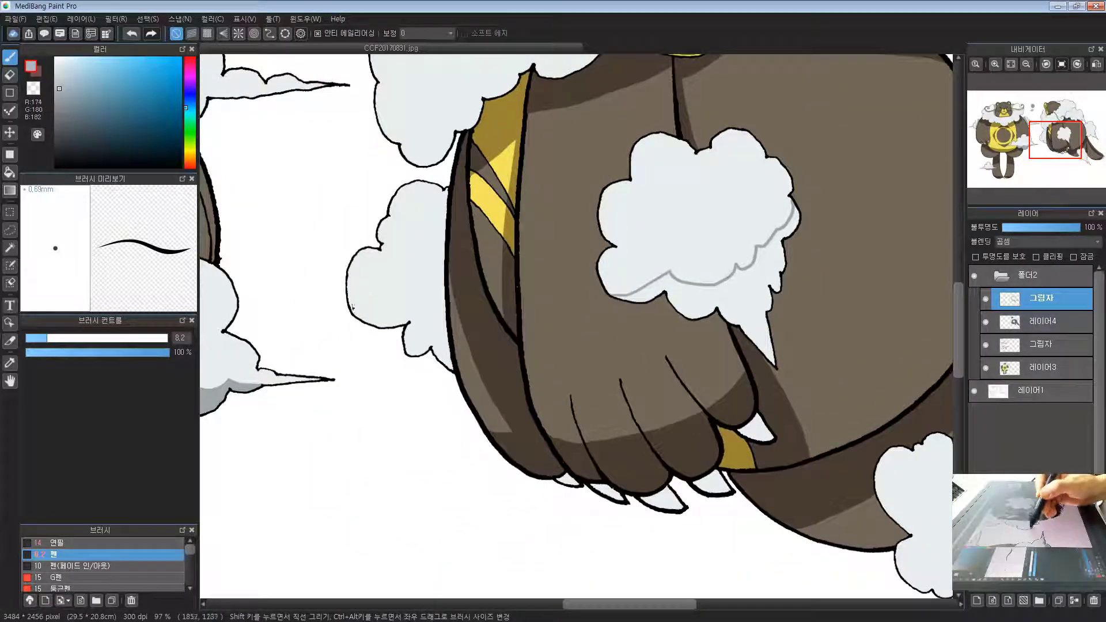
{"action": "left_click_drag", "start_coordinate": [702, 367], "coordinate": [146, 417]}
Outline shadow edges on the cloud behind the bear's back and on the lower part of the leg cloud
{"action": "left_click_drag", "start_coordinate": [437, 180], "coordinate": [428, 206]}
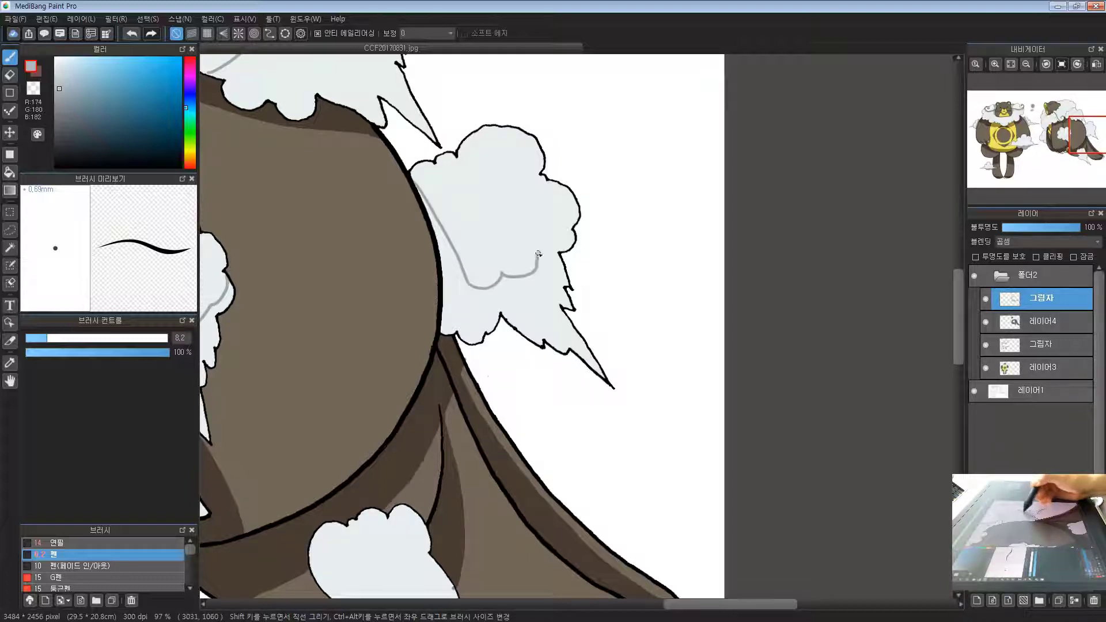
{"action": "left_click_drag", "start_coordinate": [455, 471], "coordinate": [502, 248]}
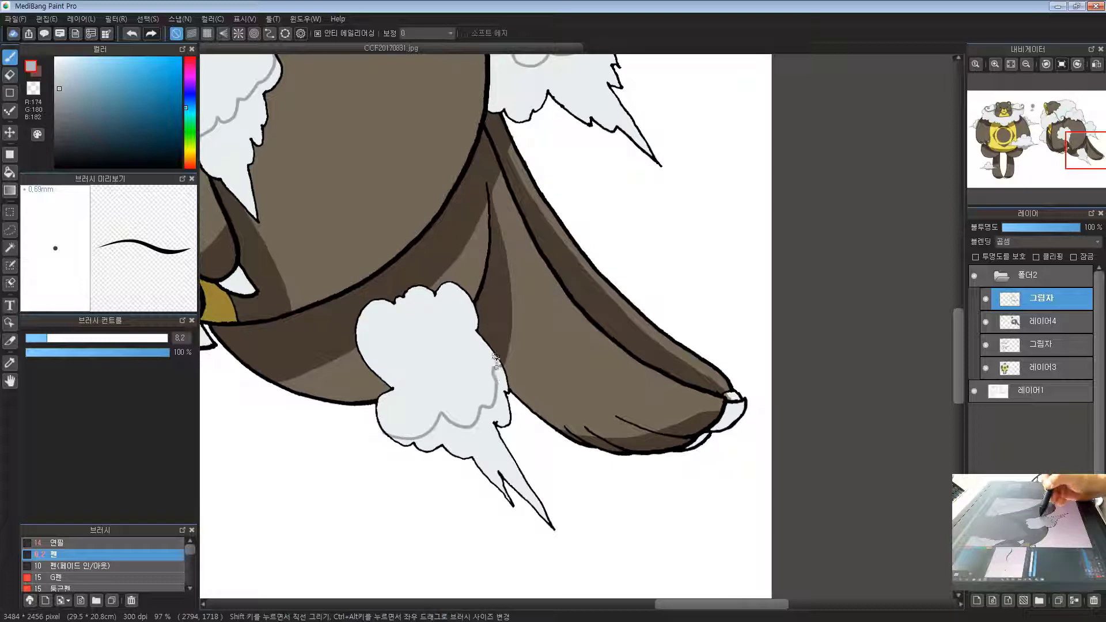
Bucket-fill the outlined shadows on the mane cloud beside the throat and on the mane cloud over the back
{"action": "scroll", "coordinate": [518, 375], "scroll_direction": "down", "scroll_amount": 6}
{"action": "left_click_drag", "start_coordinate": [415, 287], "coordinate": [543, 323]}
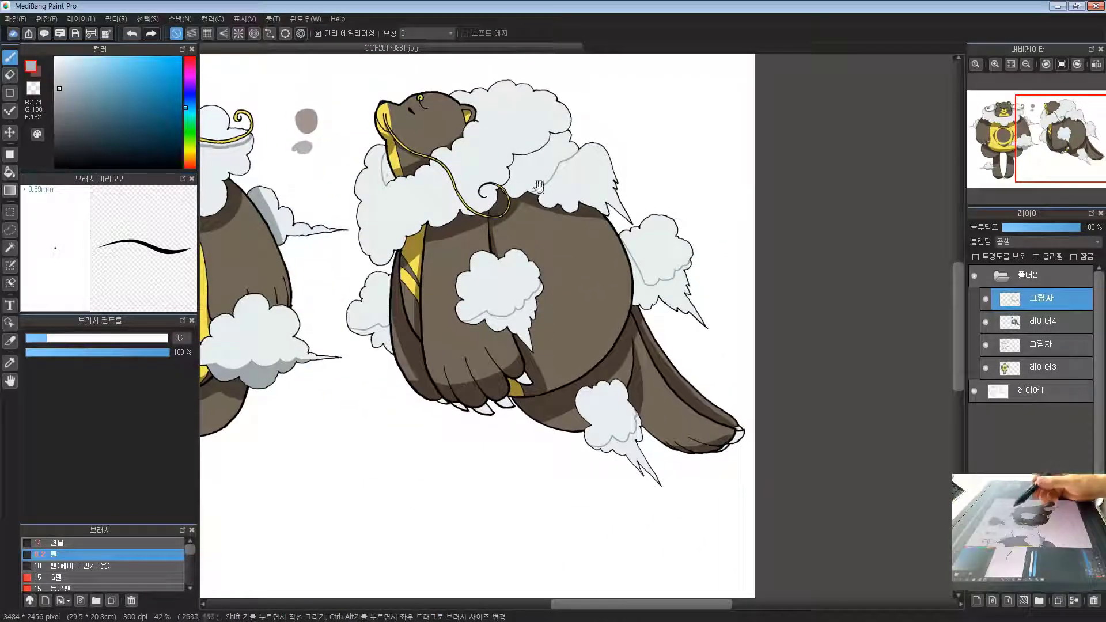
{"action": "scroll", "coordinate": [484, 231], "scroll_direction": "up", "scroll_amount": 2}
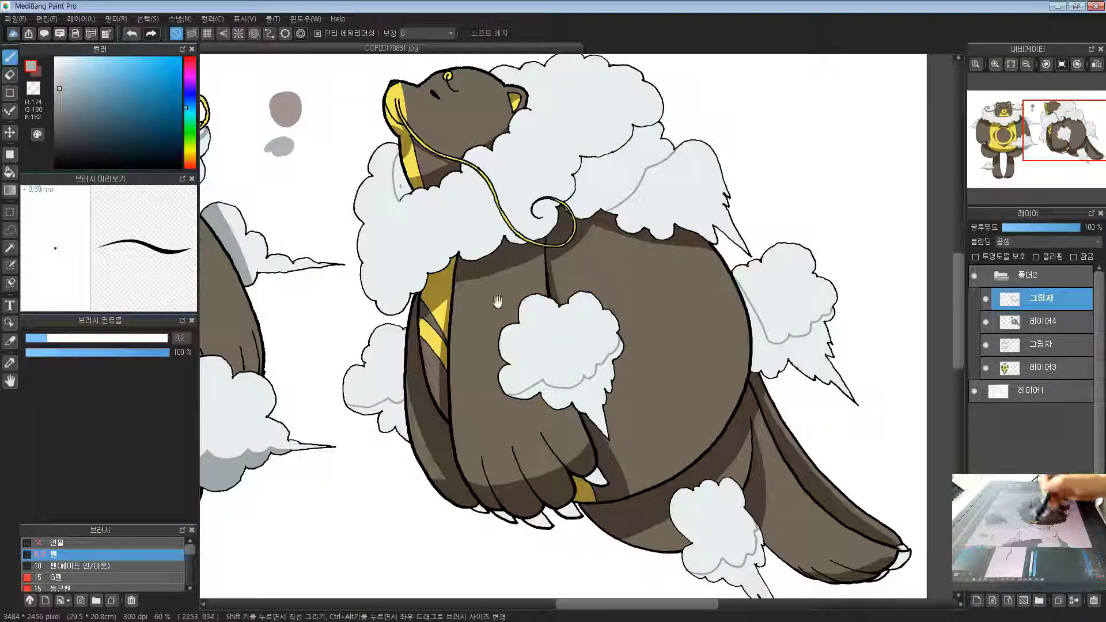
{"action": "left_click_drag", "start_coordinate": [501, 301], "coordinate": [502, 213]}
{"action": "key", "text": "g"}
{"action": "scroll", "coordinate": [501, 213], "scroll_direction": "up", "scroll_amount": 2}
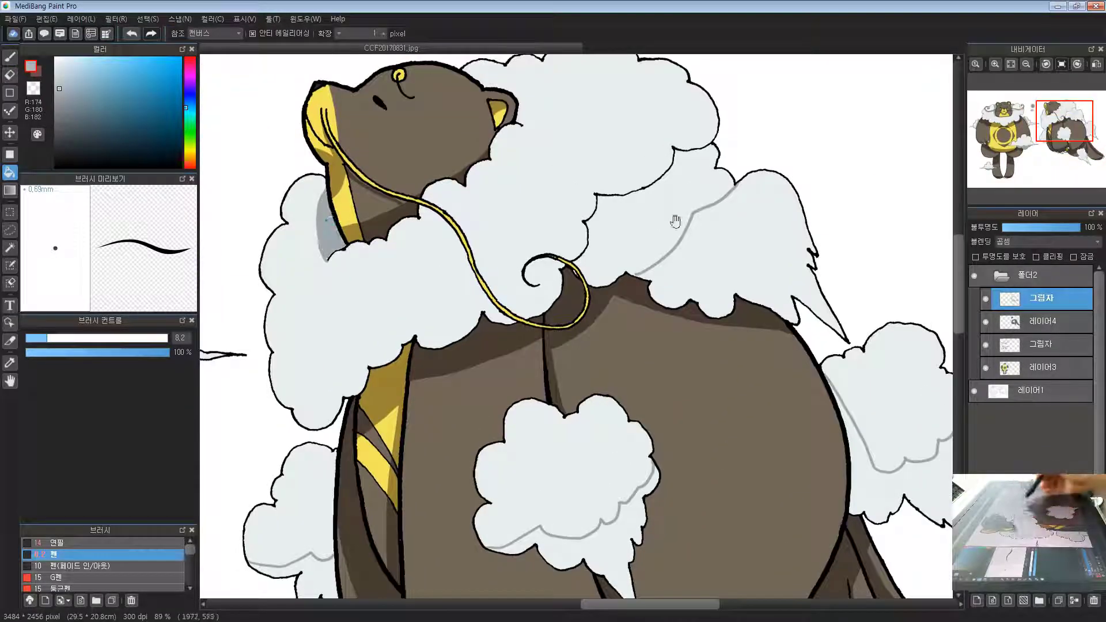
{"action": "left_click_drag", "start_coordinate": [671, 217], "coordinate": [657, 228]}
{"action": "left_click", "coordinate": [658, 228]}
Bucket-fill the lower shadow area of the cloud behind the back, undoing the fill on its upper part
{"action": "left_click_drag", "start_coordinate": [842, 393], "coordinate": [780, 289]}
{"action": "left_click", "coordinate": [783, 295]}
{"action": "left_click", "coordinate": [796, 389]}
{"action": "key", "text": "ctrl+z"}
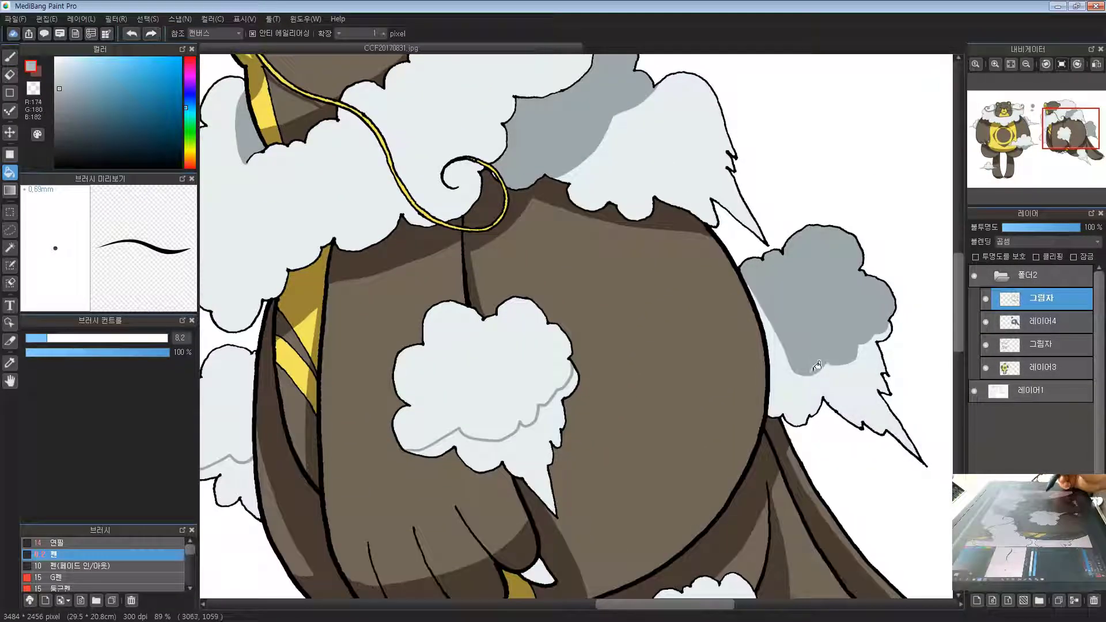
{"action": "key", "text": "ctrl+z"}
{"action": "left_click", "coordinate": [798, 390]}
Bucket-fill the lower shadow areas of the arm cloud, the leg cloud and the cloud in front of the arm
{"action": "left_click_drag", "start_coordinate": [578, 418], "coordinate": [557, 249]}
{"action": "left_click", "coordinate": [515, 277]}
{"action": "left_click_drag", "start_coordinate": [644, 314], "coordinate": [654, 218]}
{"action": "left_click", "coordinate": [740, 429]}
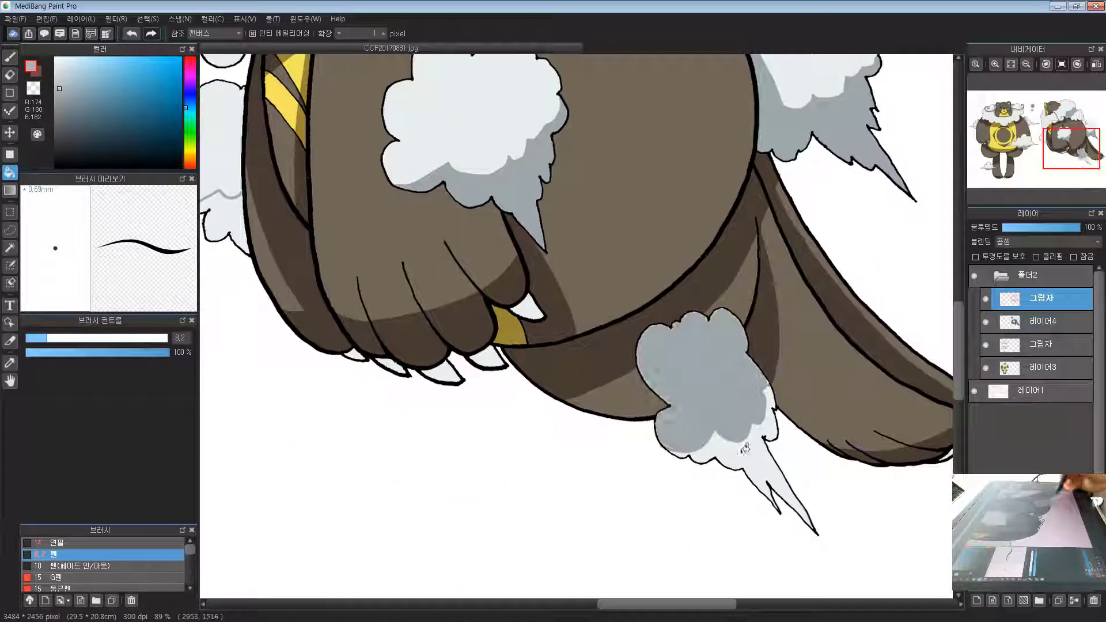
{"action": "key", "text": "ctrl+z"}
{"action": "left_click", "coordinate": [756, 442]}
{"action": "left_click_drag", "start_coordinate": [292, 297], "coordinate": [482, 287]}
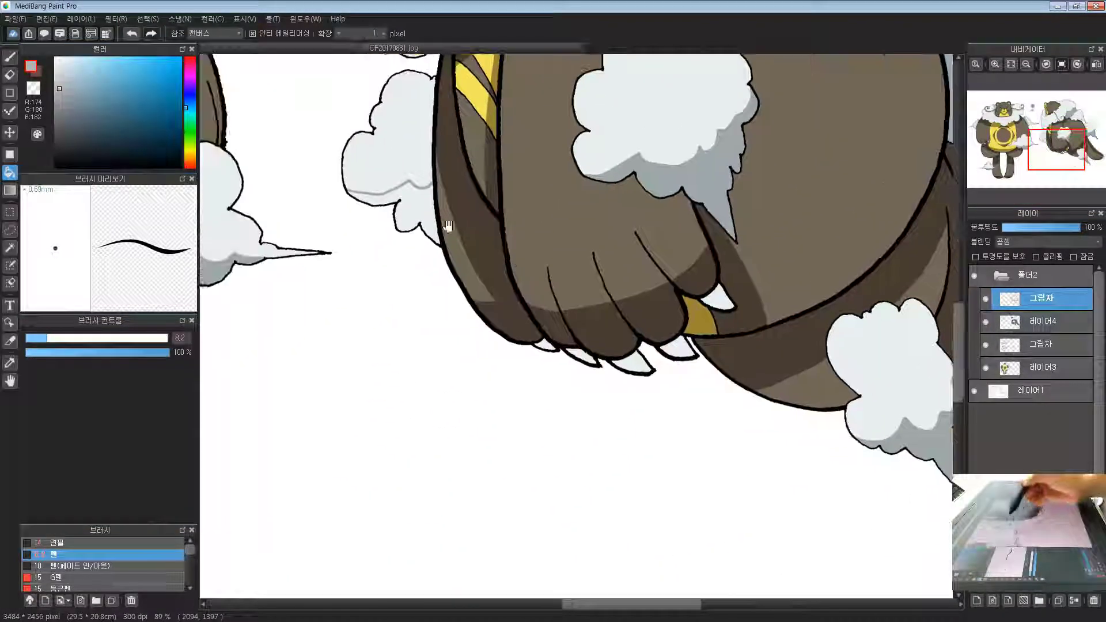
{"action": "left_click", "coordinate": [425, 212]}
Try to bucket-fill the small unshaded gap at the edge of the leg cloud's shadow
{"action": "left_click_drag", "start_coordinate": [367, 216], "coordinate": [381, 495]}
{"action": "left_click_drag", "start_coordinate": [504, 279], "coordinate": [453, 355]}
{"action": "scroll", "coordinate": [459, 371], "scroll_direction": "down", "scroll_amount": 6}
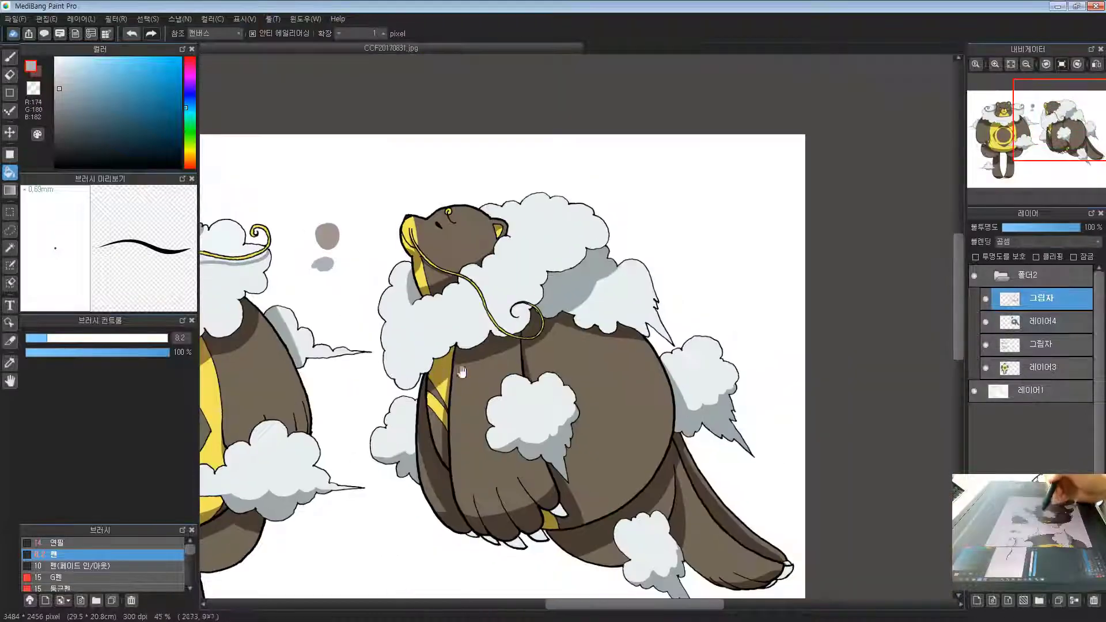
{"action": "left_click_drag", "start_coordinate": [554, 365], "coordinate": [495, 292]}
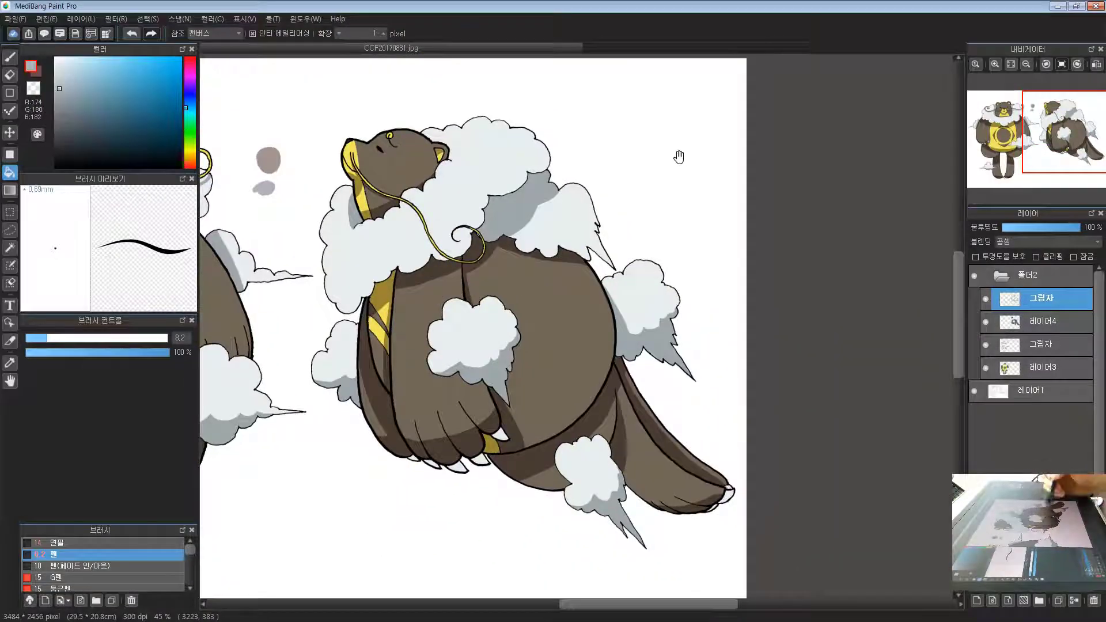
{"action": "left_click_drag", "start_coordinate": [589, 491], "coordinate": [540, 361]}
{"action": "scroll", "coordinate": [540, 361], "scroll_direction": "up", "scroll_amount": 9}
{"action": "left_click_drag", "start_coordinate": [644, 365], "coordinate": [629, 359]}
{"action": "left_click", "coordinate": [628, 332]}
{"action": "left_click", "coordinate": [624, 294]}
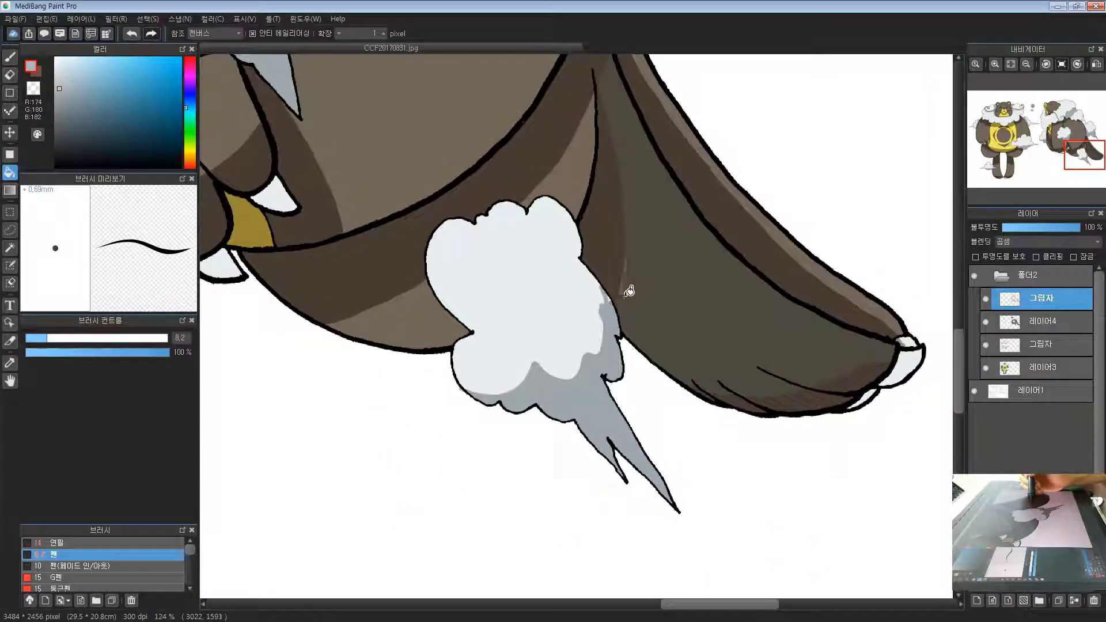
{"action": "key", "text": "ctrl+z"}
Sample the blue-grey shadow colour (RGB 174, 180, 182) and brush over the small gap at the leg cloud's edge
{"action": "key", "text": "b"}
{"action": "left_click", "coordinate": [606, 297], "text": "alt"}
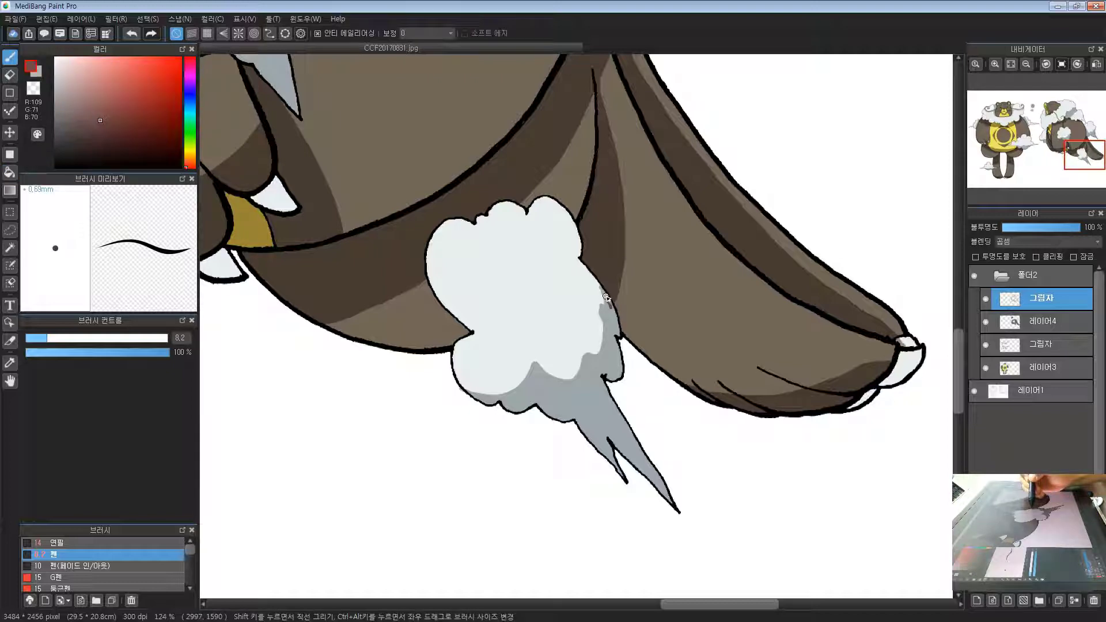
{"action": "scroll", "coordinate": [507, 210], "scroll_direction": "down", "scroll_amount": 8}
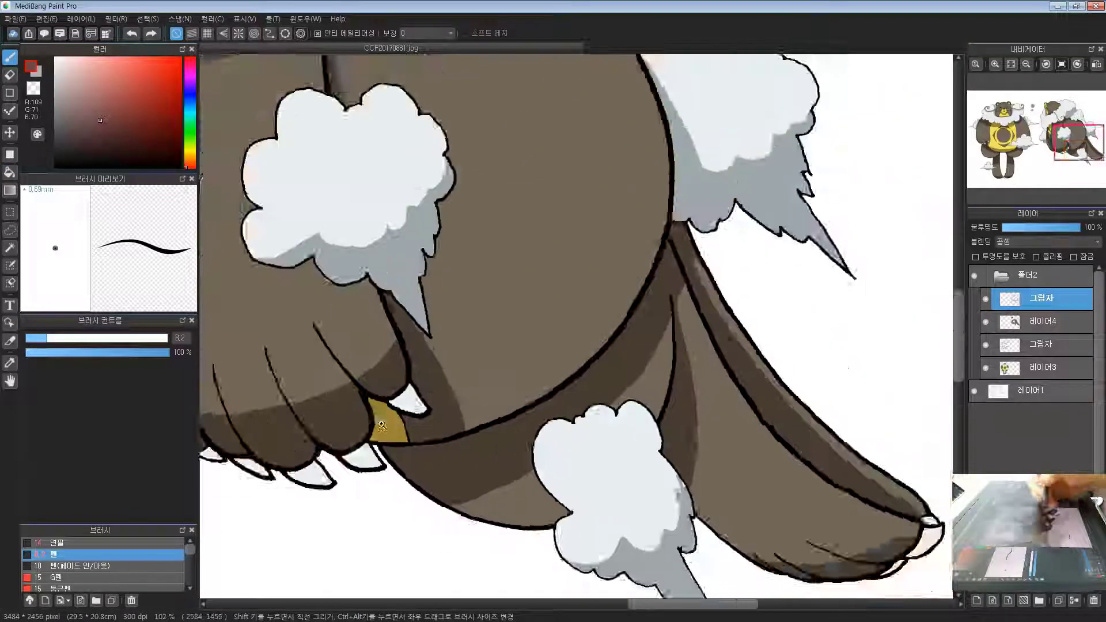
{"action": "left_click", "coordinate": [588, 445], "text": "alt"}
{"action": "scroll", "coordinate": [589, 445], "scroll_direction": "up", "scroll_amount": 6}
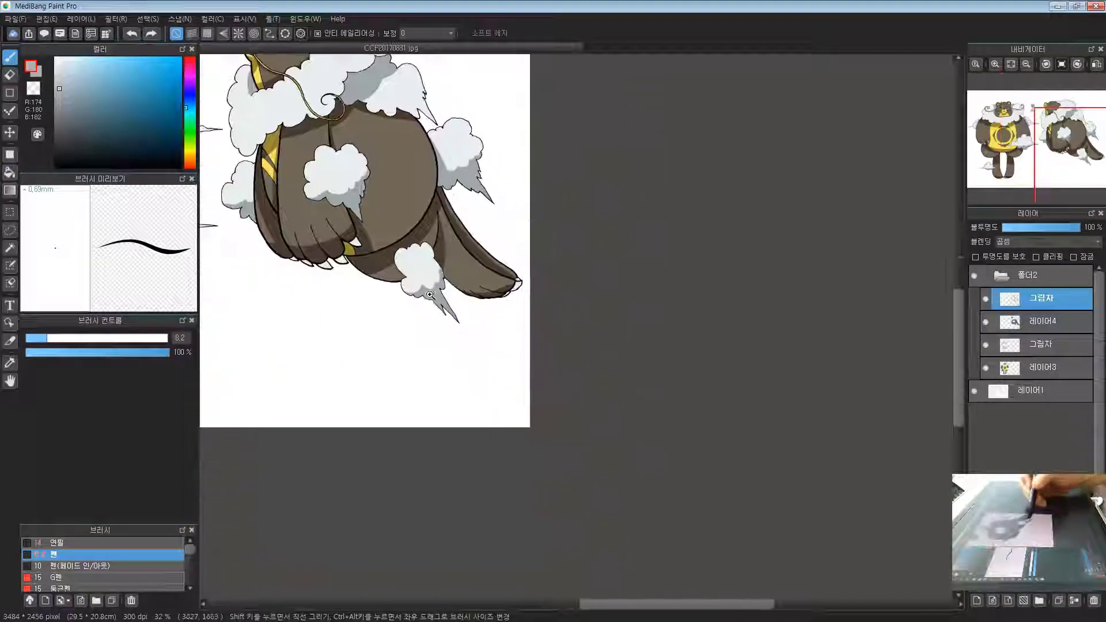
{"action": "scroll", "coordinate": [469, 226], "scroll_direction": "up", "scroll_amount": 3}
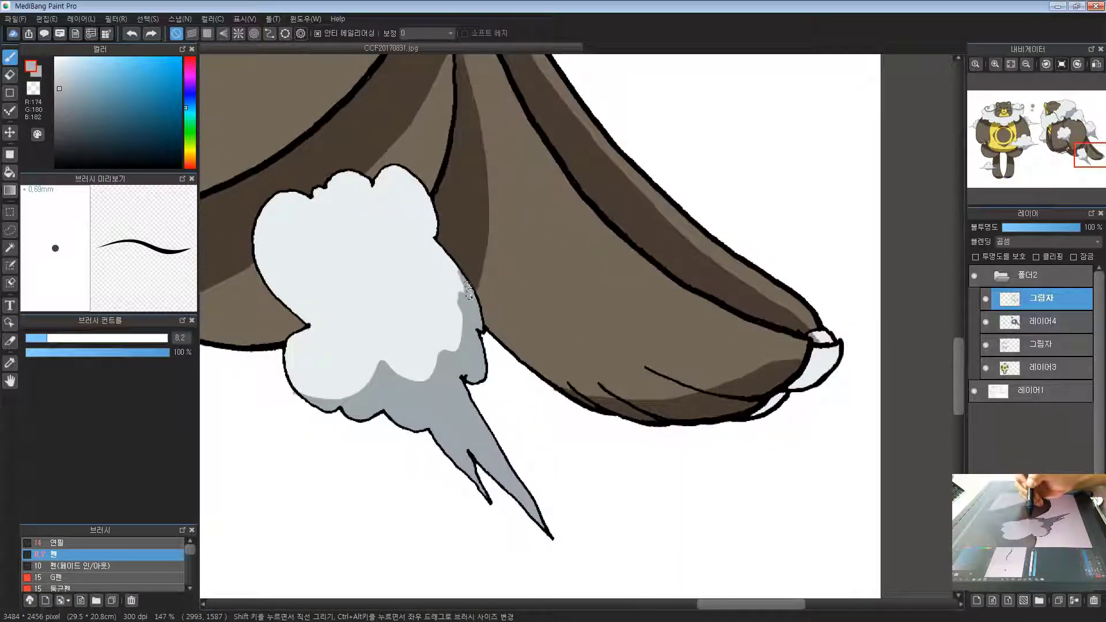
Examine the shaded clouds and the remaining mane areas of the side-view bear for missing shadows
{"action": "left_click_drag", "start_coordinate": [499, 167], "coordinate": [491, 464]}
{"action": "left_click_drag", "start_coordinate": [560, 177], "coordinate": [563, 353]}
{"action": "left_click_drag", "start_coordinate": [611, 247], "coordinate": [616, 383]}
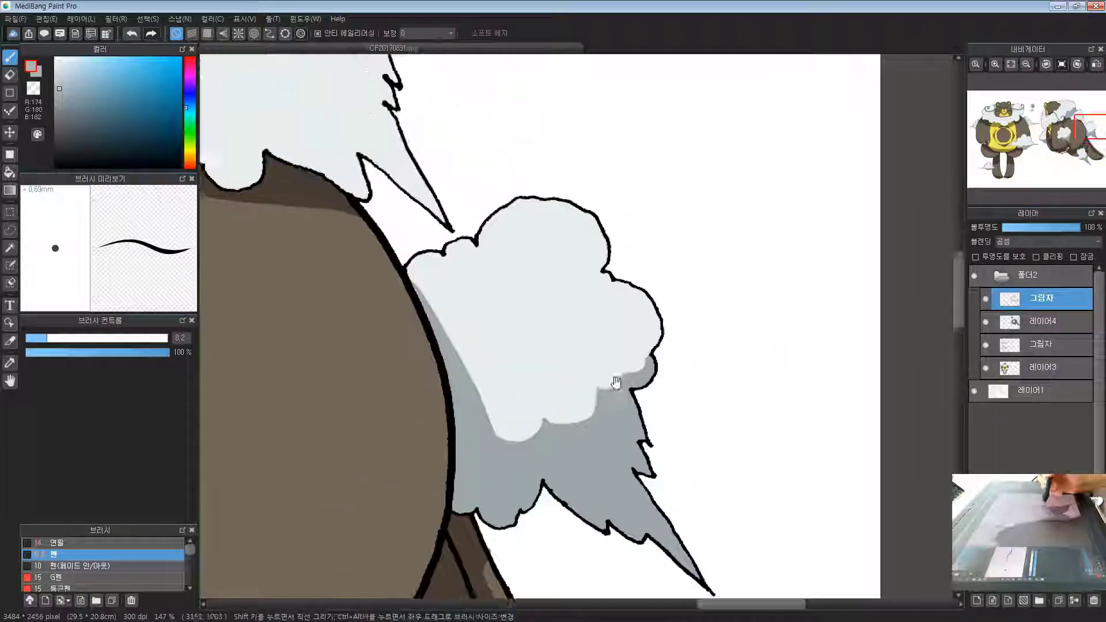
{"action": "scroll", "coordinate": [616, 382], "scroll_direction": "down", "scroll_amount": 8}
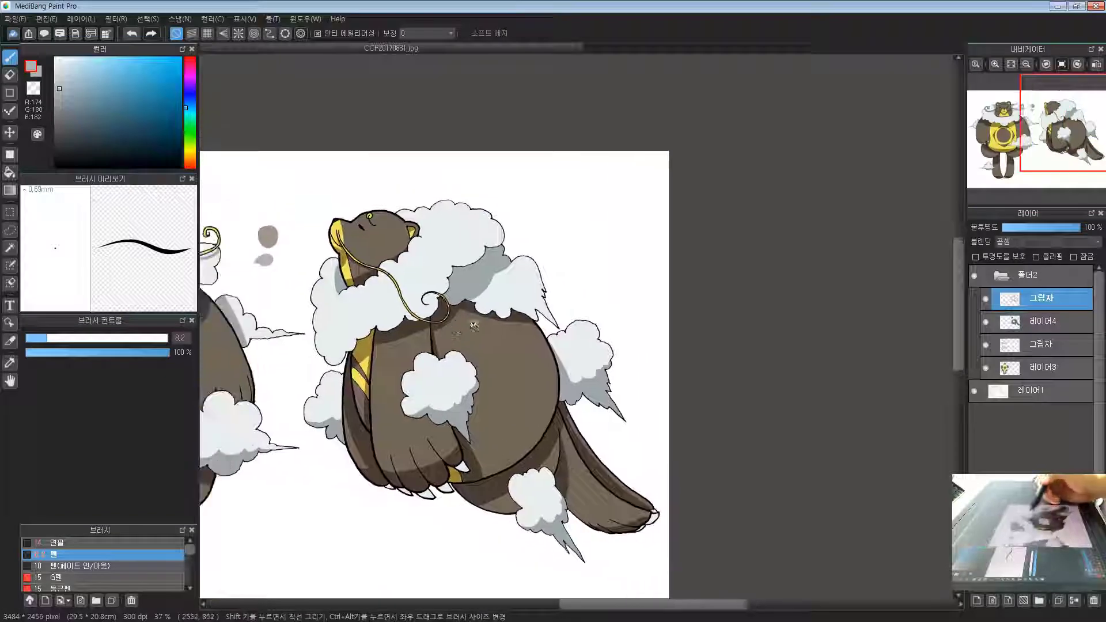
{"action": "scroll", "coordinate": [474, 325], "scroll_direction": "up", "scroll_amount": 5}
{"action": "left_click_drag", "start_coordinate": [375, 210], "coordinate": [357, 205]}
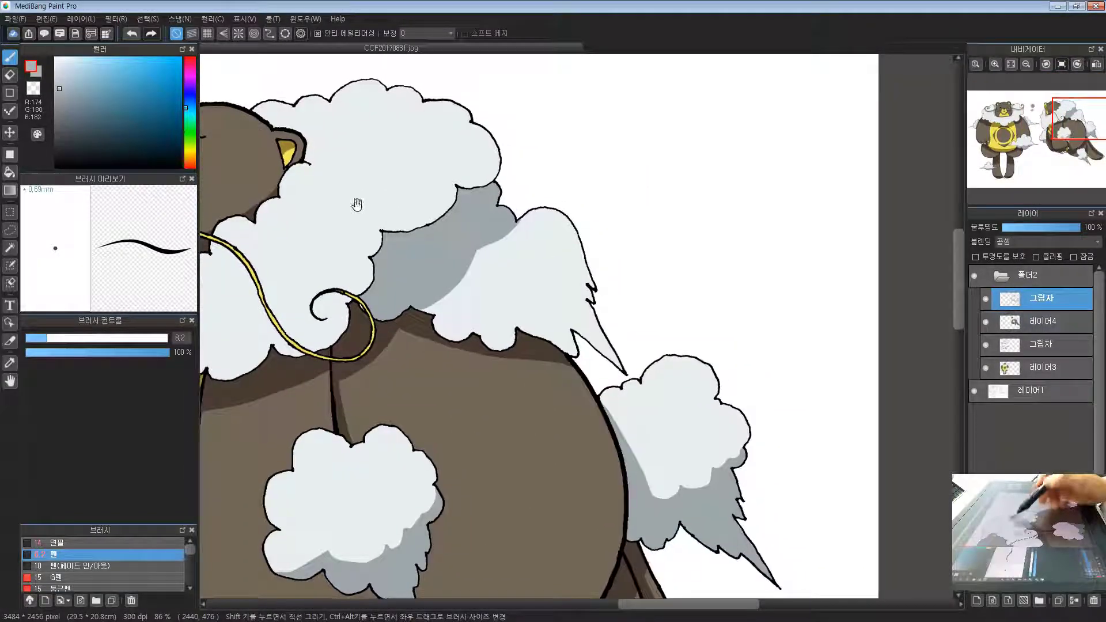
{"action": "left_click_drag", "start_coordinate": [440, 246], "coordinate": [390, 229]}
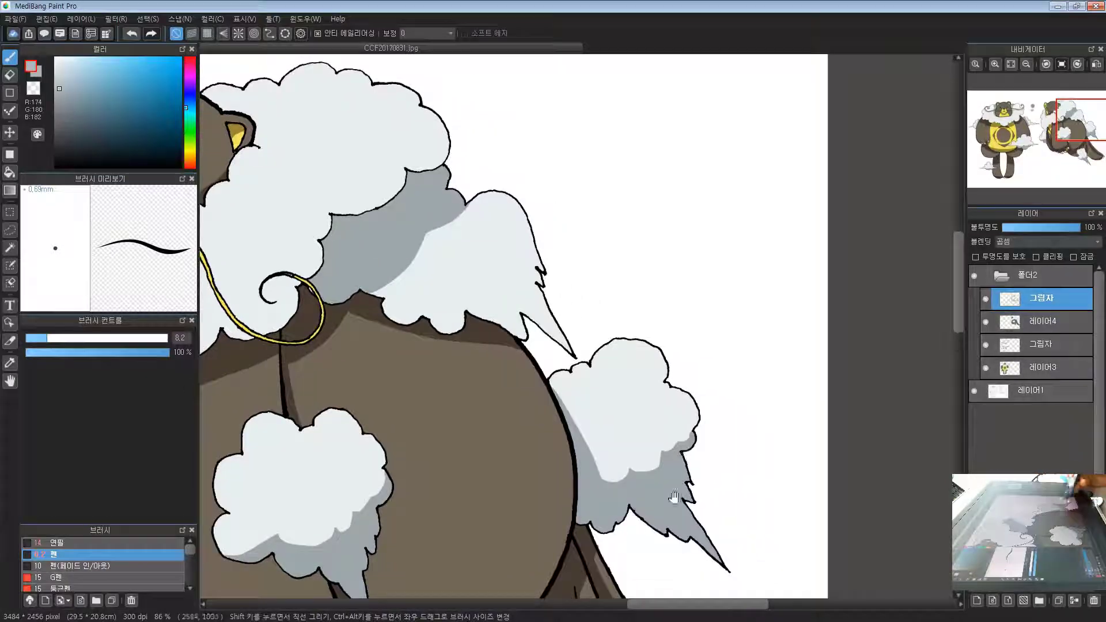
{"action": "left_click_drag", "start_coordinate": [607, 459], "coordinate": [575, 388]}
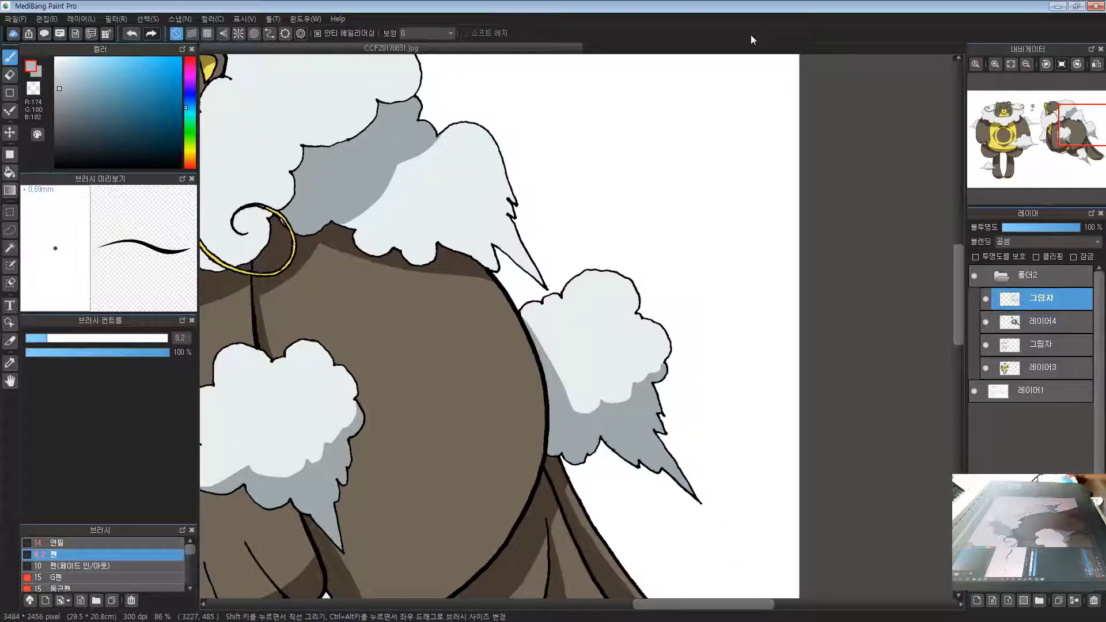
{"action": "left_click_drag", "start_coordinate": [455, 191], "coordinate": [521, 223]}
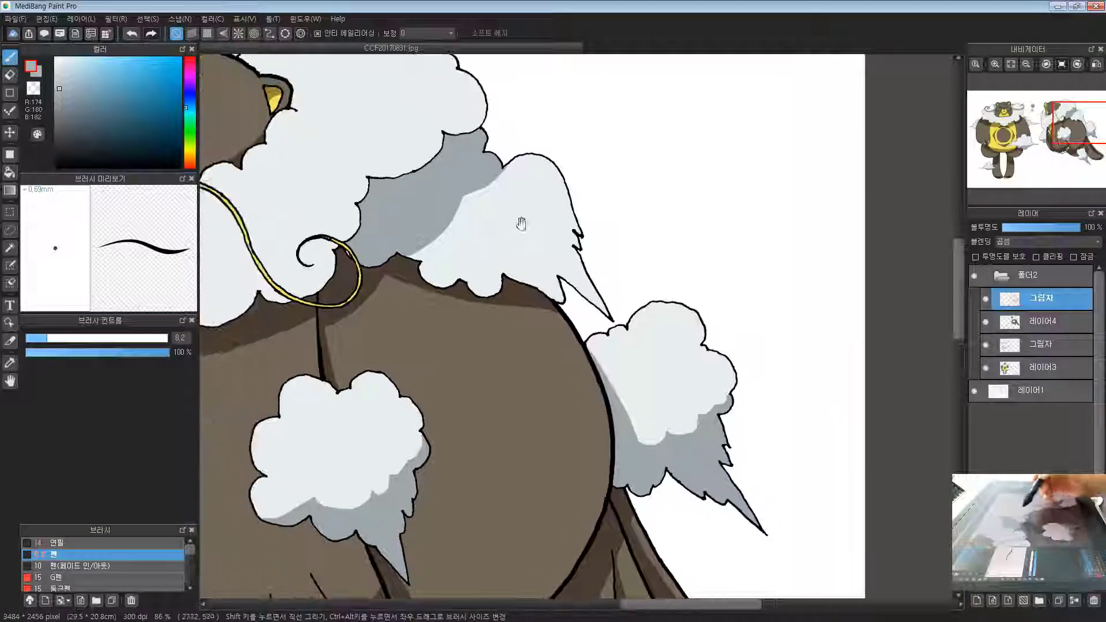
{"action": "left_click_drag", "start_coordinate": [454, 228], "coordinate": [700, 291]}
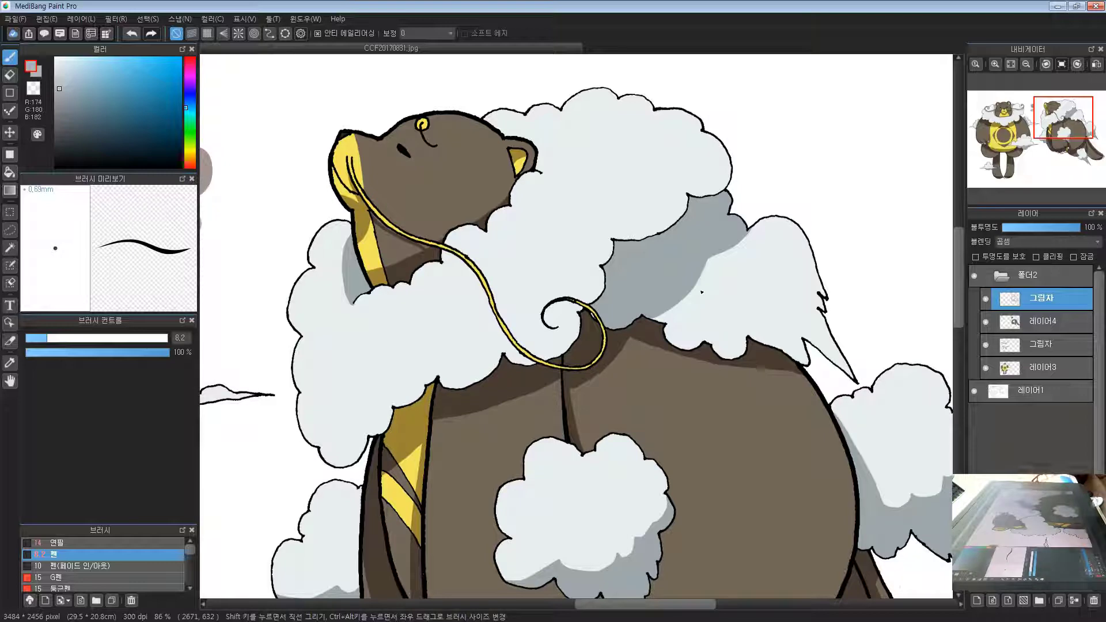
{"action": "left_click_drag", "start_coordinate": [700, 290], "coordinate": [640, 277]}
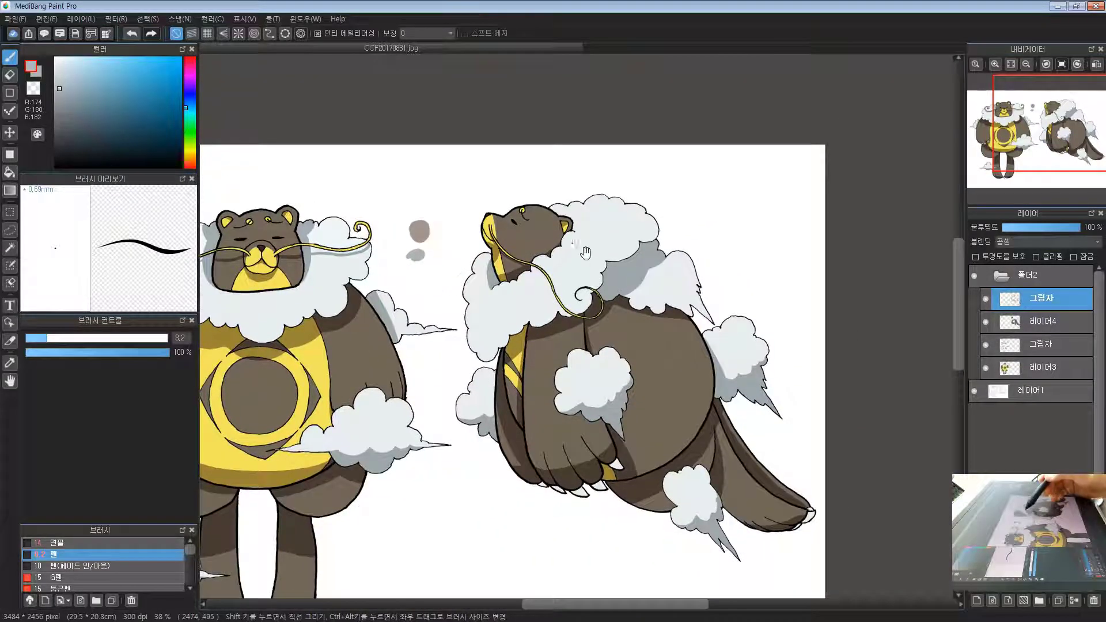
{"action": "left_click_drag", "start_coordinate": [584, 253], "coordinate": [574, 258]}
{"action": "left_click_drag", "start_coordinate": [643, 295], "coordinate": [627, 289]}
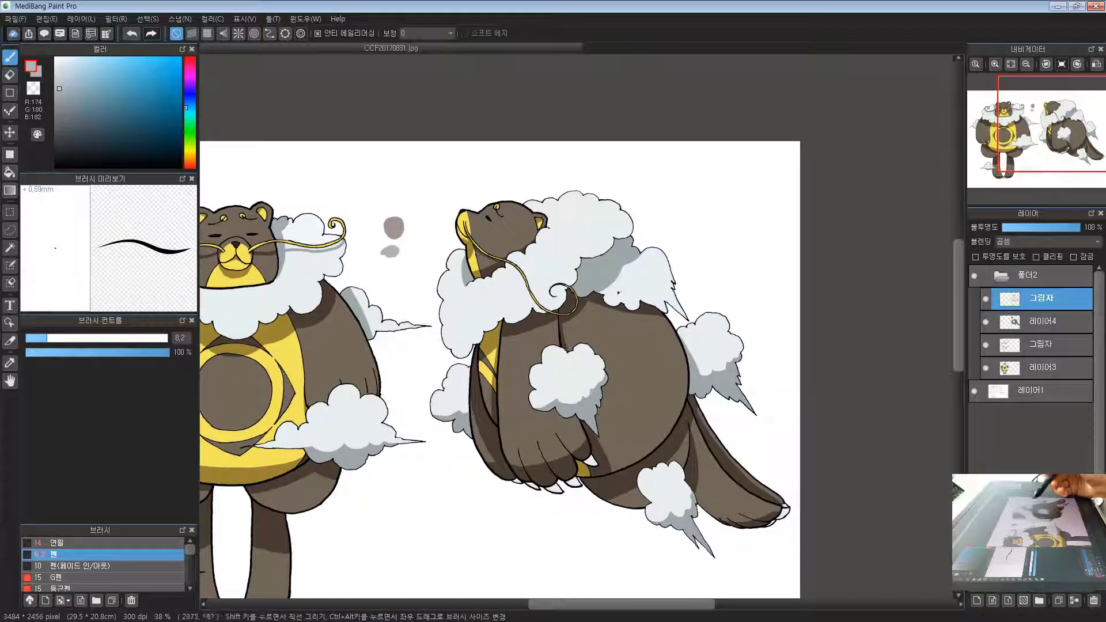
Outline a small jagged shadow on the mane cloud around the bear's ear and bucket-fill it
{"action": "left_click_drag", "start_coordinate": [554, 202], "coordinate": [514, 269]}
{"action": "left_click_drag", "start_coordinate": [515, 268], "coordinate": [533, 274]}
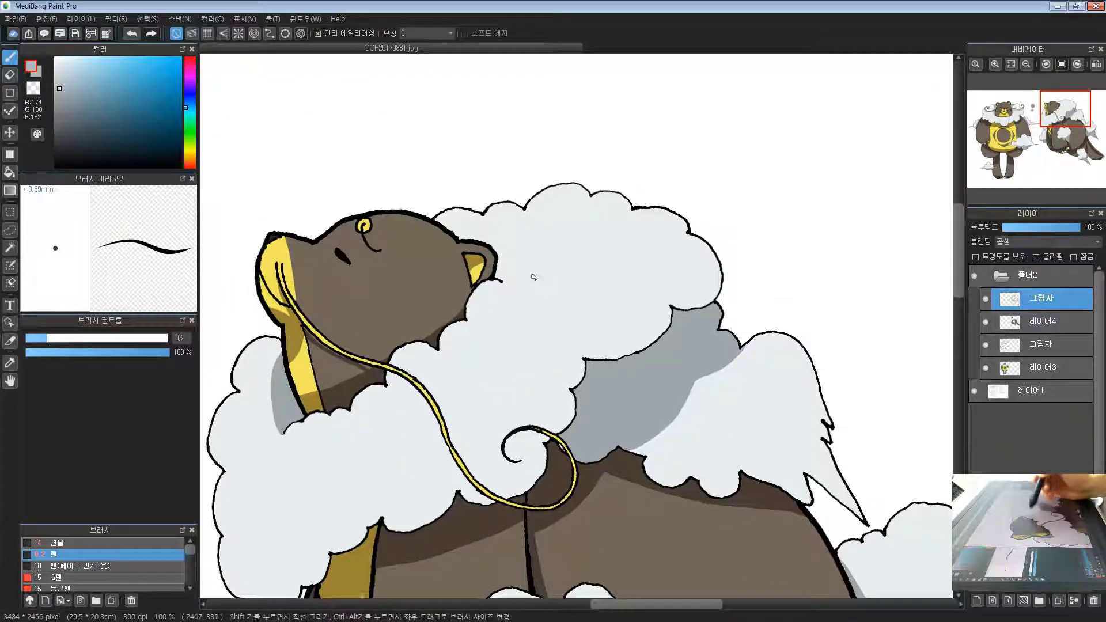
{"action": "key", "text": "ctrl+z"}
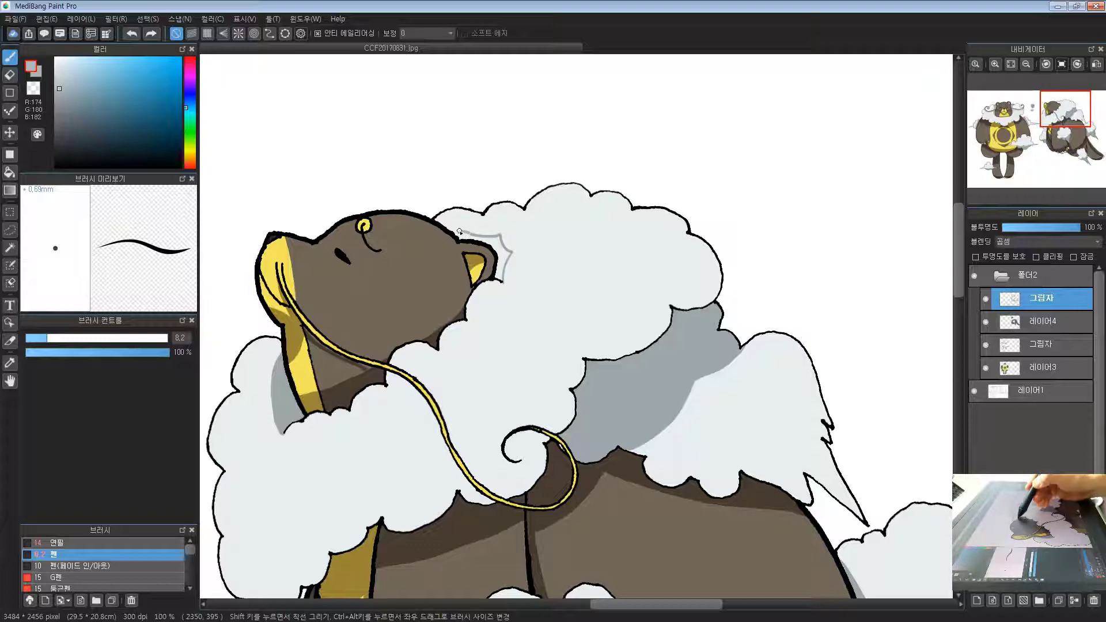
{"action": "left_click_drag", "start_coordinate": [459, 231], "coordinate": [448, 229]}
{"action": "key", "text": "g"}
{"action": "left_click", "coordinate": [503, 245]}
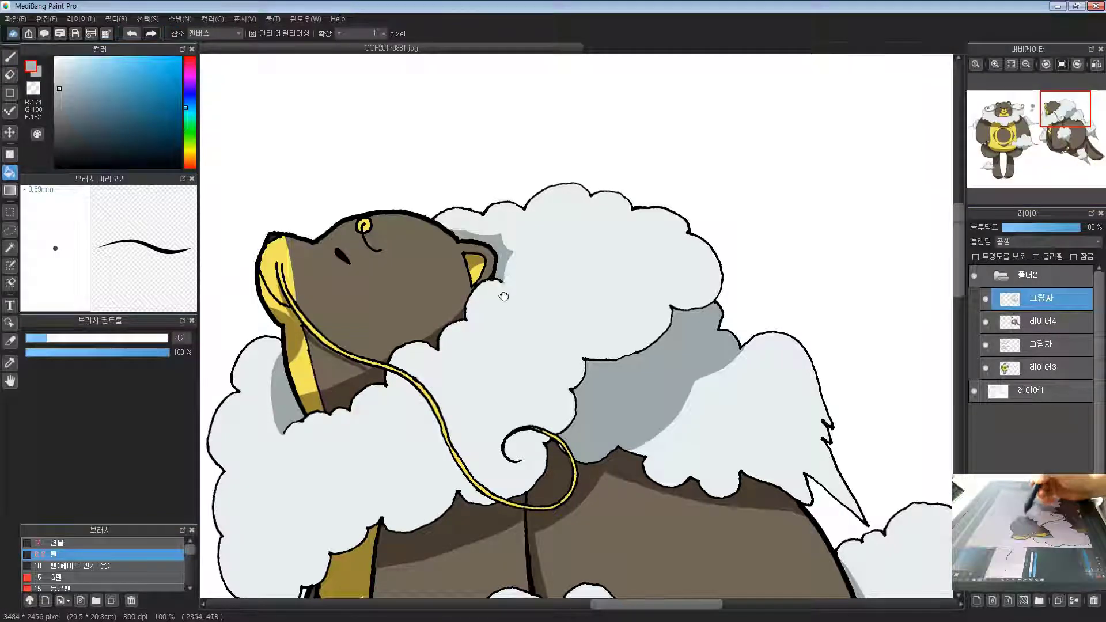
Brush a thin shadow on the mane cloud alongside the long yellow whisker and beneath its spiral tip
{"action": "left_click_drag", "start_coordinate": [503, 296], "coordinate": [552, 203]}
{"action": "left_click_drag", "start_coordinate": [670, 267], "coordinate": [602, 275]}
{"action": "left_click_drag", "start_coordinate": [457, 159], "coordinate": [612, 167]}
{"action": "left_click_drag", "start_coordinate": [693, 211], "coordinate": [461, 236]}
{"action": "left_click_drag", "start_coordinate": [393, 270], "coordinate": [429, 264]}
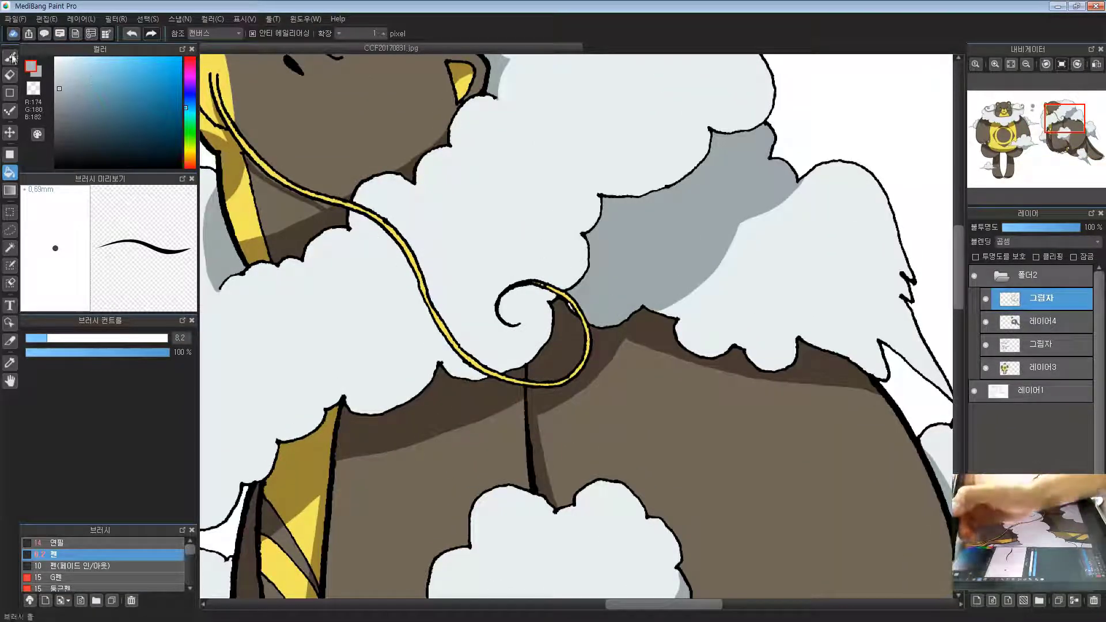
{"action": "key", "text": "b"}
{"action": "mouse_move", "coordinate": [344, 217]}
{"action": "left_mouse_down"}
{"action": "mouse_move", "coordinate": [383, 250]}
{"action": "mouse_move", "coordinate": [408, 311]}
{"action": "mouse_move", "coordinate": [464, 377]}
{"action": "left_mouse_up"}
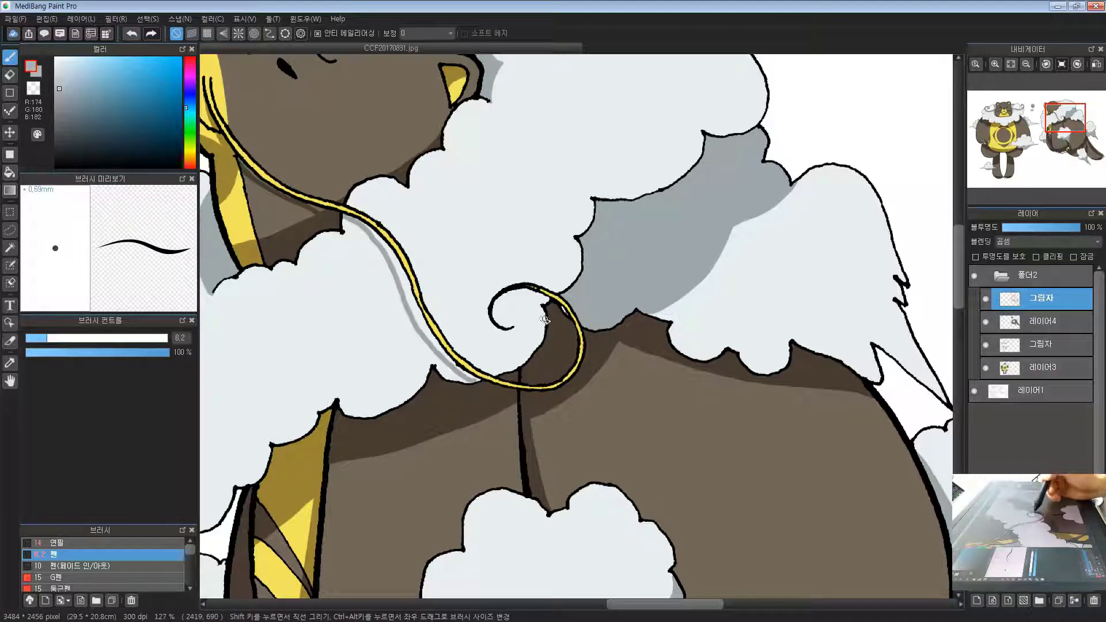
{"action": "mouse_move", "coordinate": [540, 316]}
{"action": "left_mouse_down"}
{"action": "mouse_move", "coordinate": [496, 326]}
{"action": "mouse_move", "coordinate": [521, 333]}
{"action": "left_mouse_up"}
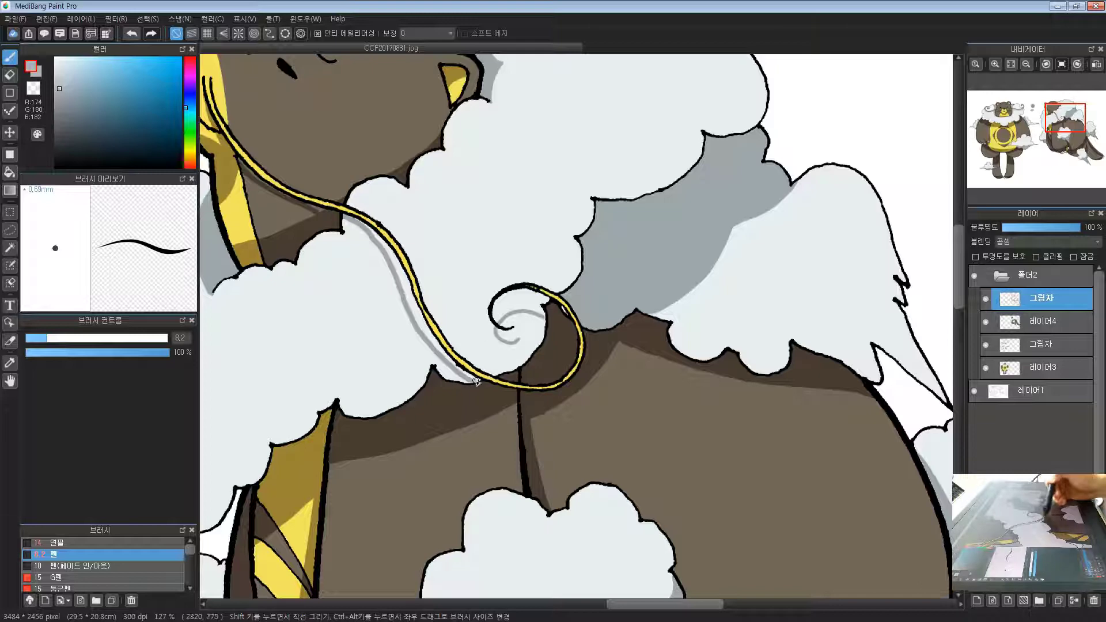
{"action": "left_click_drag", "start_coordinate": [474, 410], "coordinate": [510, 364]}
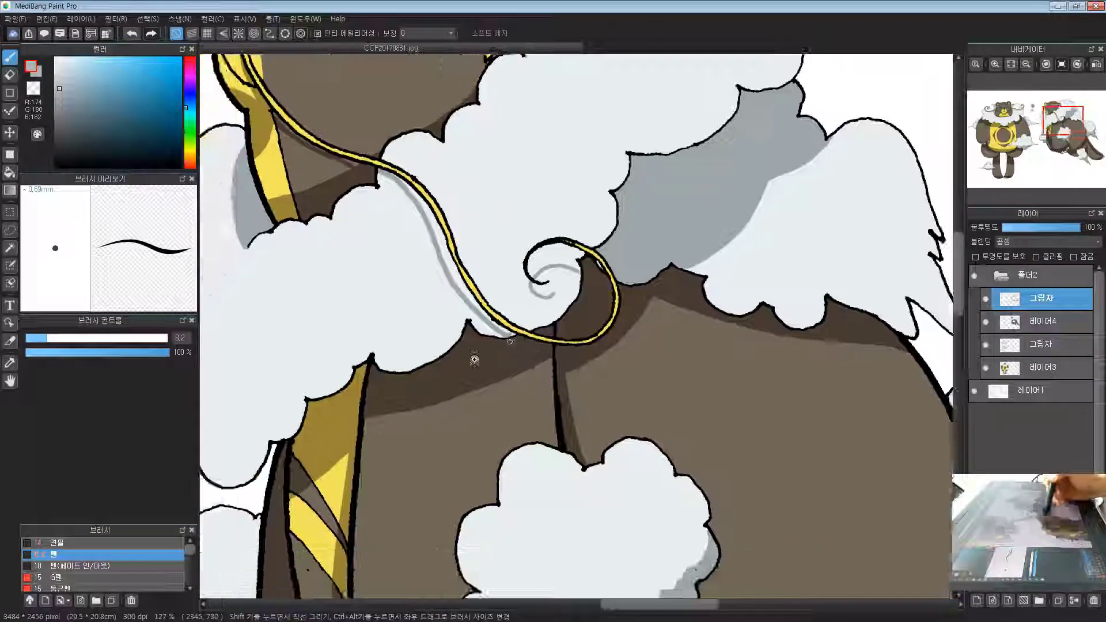
Brush blue-grey shadows on the side-view bear's foot claws where they meet the toes
{"action": "scroll", "coordinate": [510, 365], "scroll_direction": "down", "scroll_amount": 5}
{"action": "left_click_drag", "start_coordinate": [477, 468], "coordinate": [516, 408]}
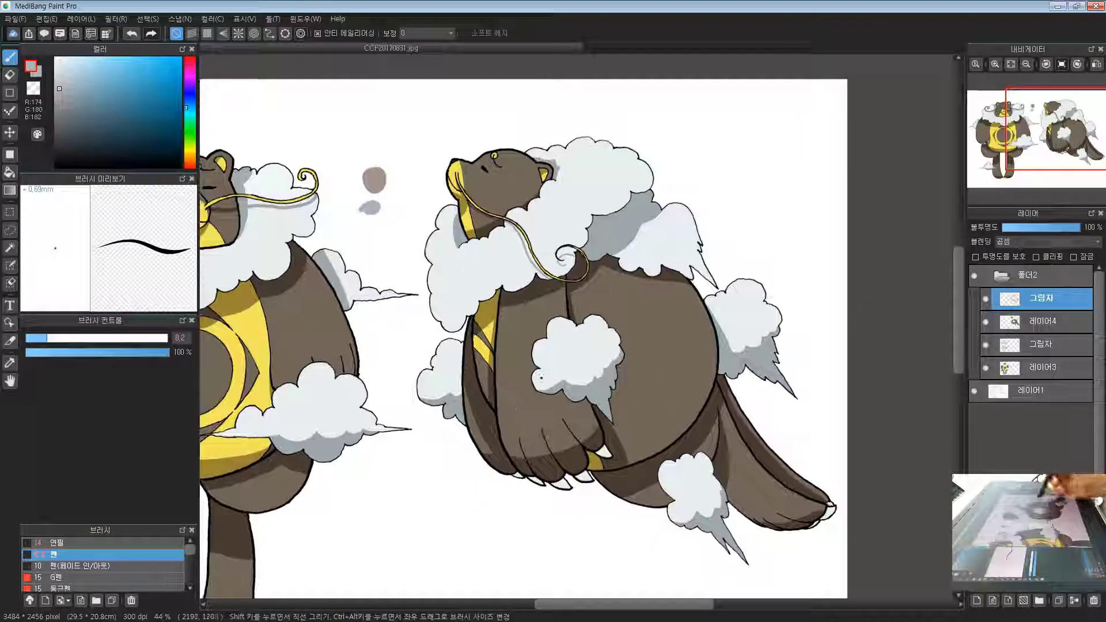
{"action": "left_click_drag", "start_coordinate": [547, 494], "coordinate": [666, 386]}
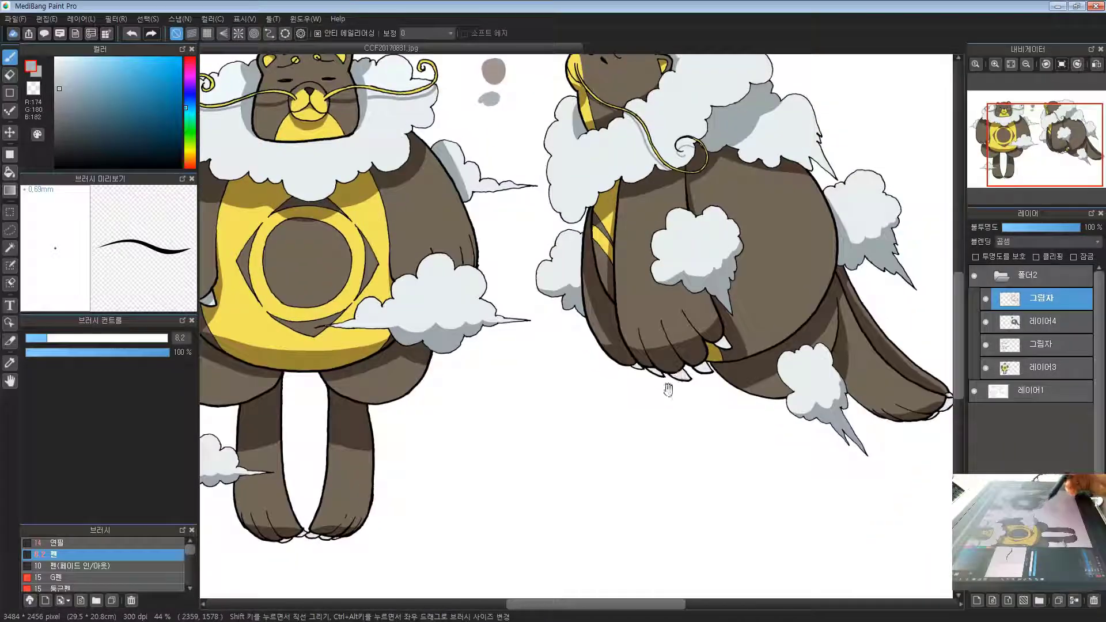
{"action": "scroll", "coordinate": [741, 414], "scroll_direction": "up", "scroll_amount": 3}
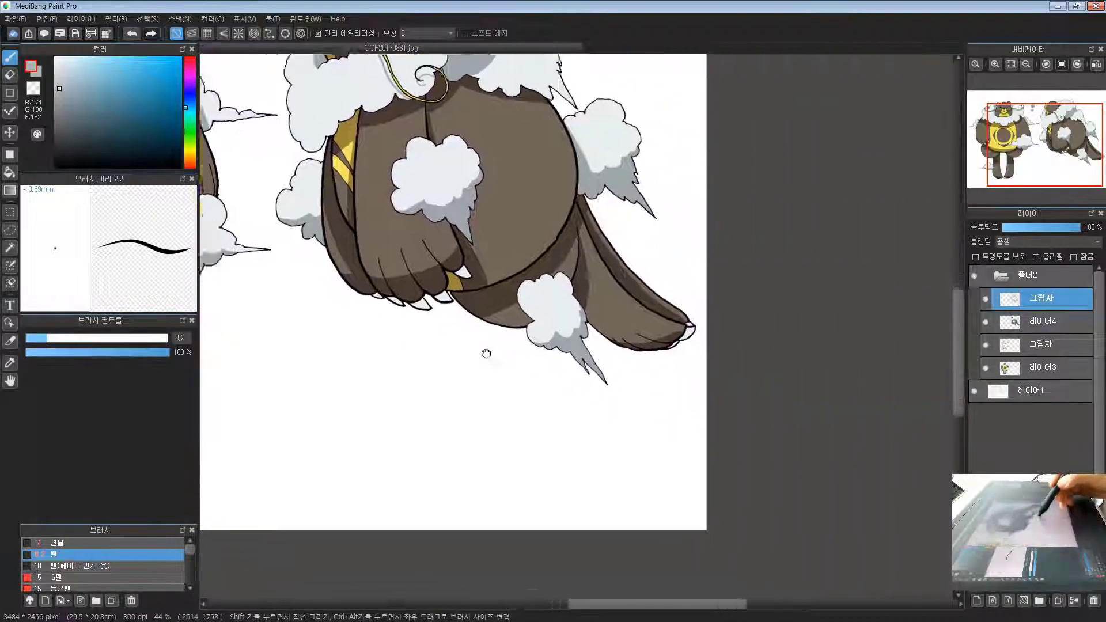
{"action": "scroll", "coordinate": [687, 309], "scroll_direction": "up", "scroll_amount": 1}
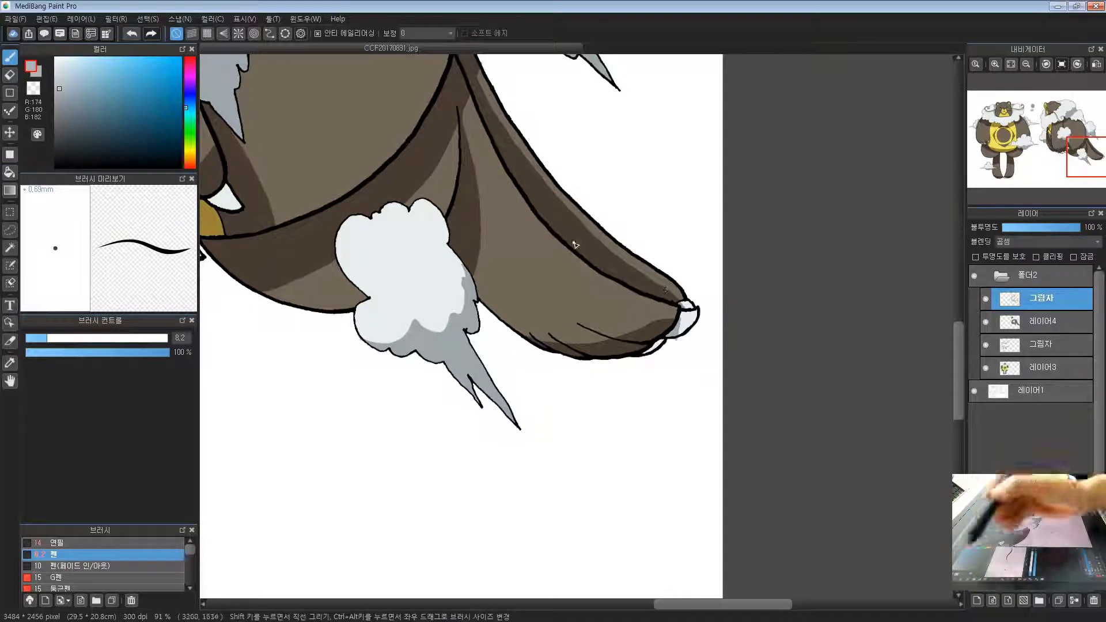
{"action": "key", "text": "e"}
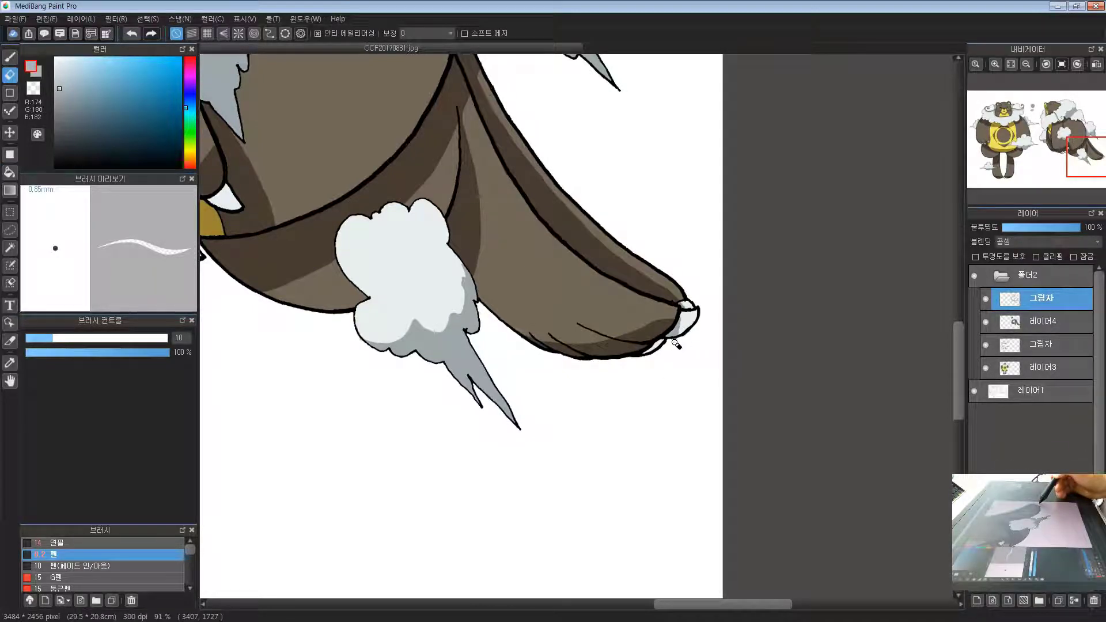
{"action": "scroll", "coordinate": [679, 346], "scroll_direction": "up", "scroll_amount": 3}
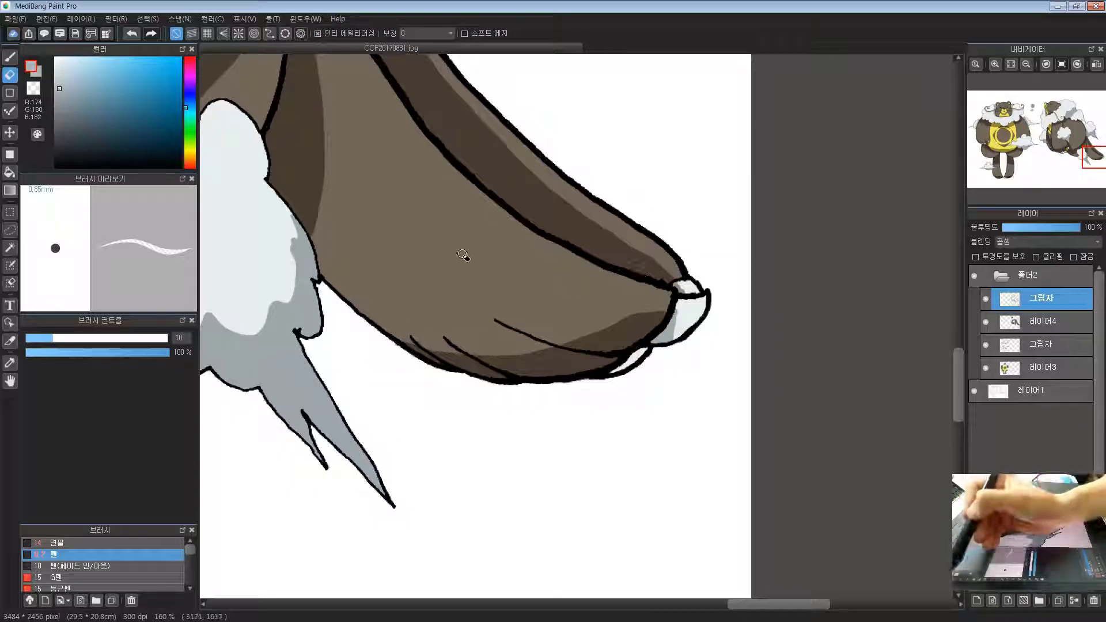
{"action": "key", "text": "b"}
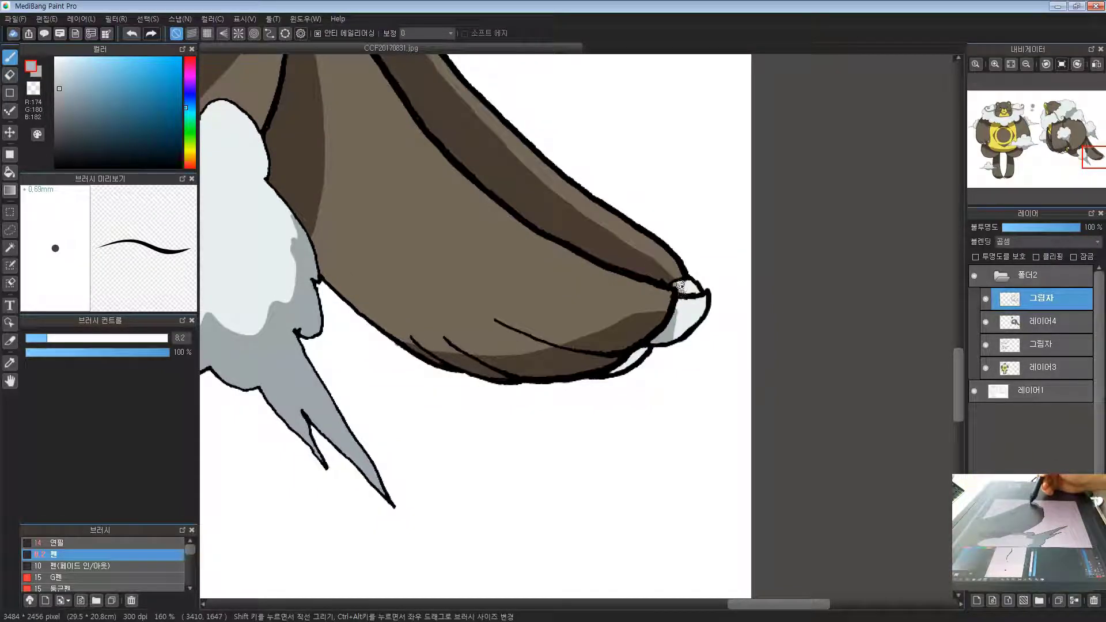
{"action": "mouse_move", "coordinate": [651, 352]}
{"action": "left_mouse_down"}
{"action": "mouse_move", "coordinate": [643, 329]}
{"action": "mouse_move", "coordinate": [667, 312]}
{"action": "mouse_move", "coordinate": [636, 332]}
{"action": "left_mouse_up"}
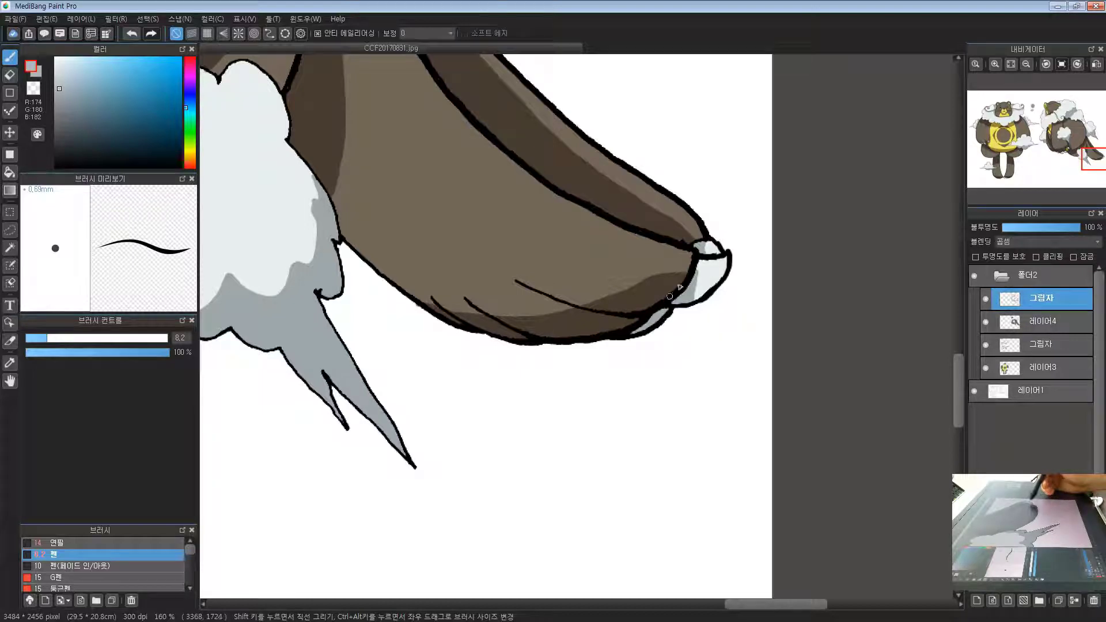
Outline shadow areas on the side-view bear's hand claws and bucket-fill them with the blue-grey colour
{"action": "left_click_drag", "start_coordinate": [608, 430], "coordinate": [582, 357]}
{"action": "mouse_move", "coordinate": [321, 314]}
{"action": "left_mouse_down"}
{"action": "mouse_move", "coordinate": [447, 316]}
{"action": "mouse_move", "coordinate": [619, 346]}
{"action": "left_mouse_up"}
{"action": "mouse_move", "coordinate": [560, 292]}
{"action": "left_mouse_down"}
{"action": "mouse_move", "coordinate": [610, 280]}
{"action": "mouse_move", "coordinate": [543, 281]}
{"action": "left_mouse_up"}
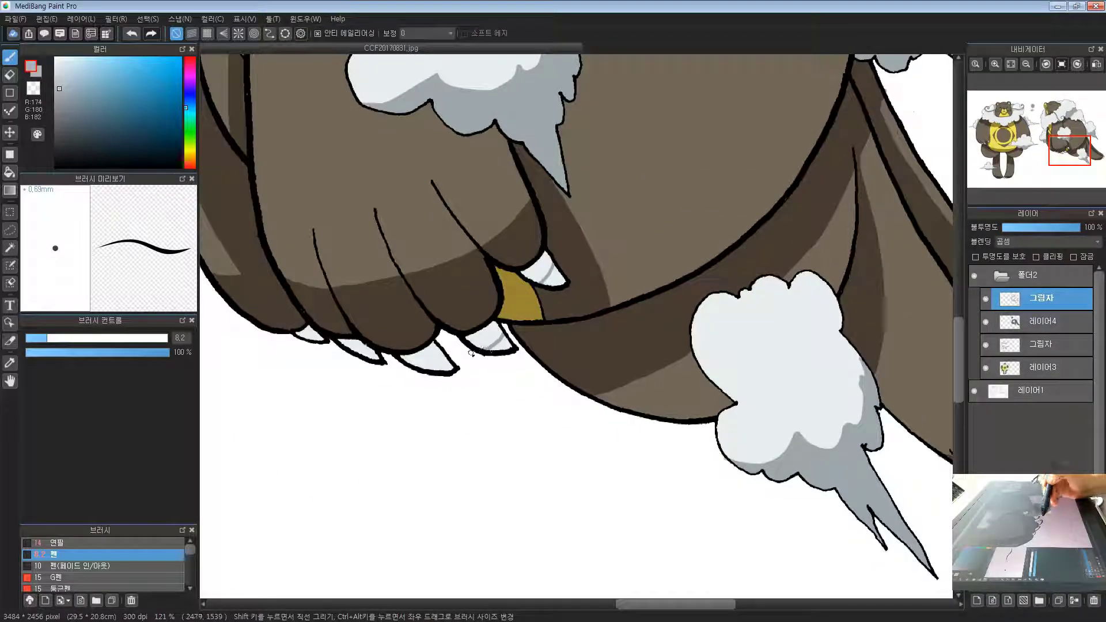
{"action": "left_click_drag", "start_coordinate": [447, 359], "coordinate": [425, 367]}
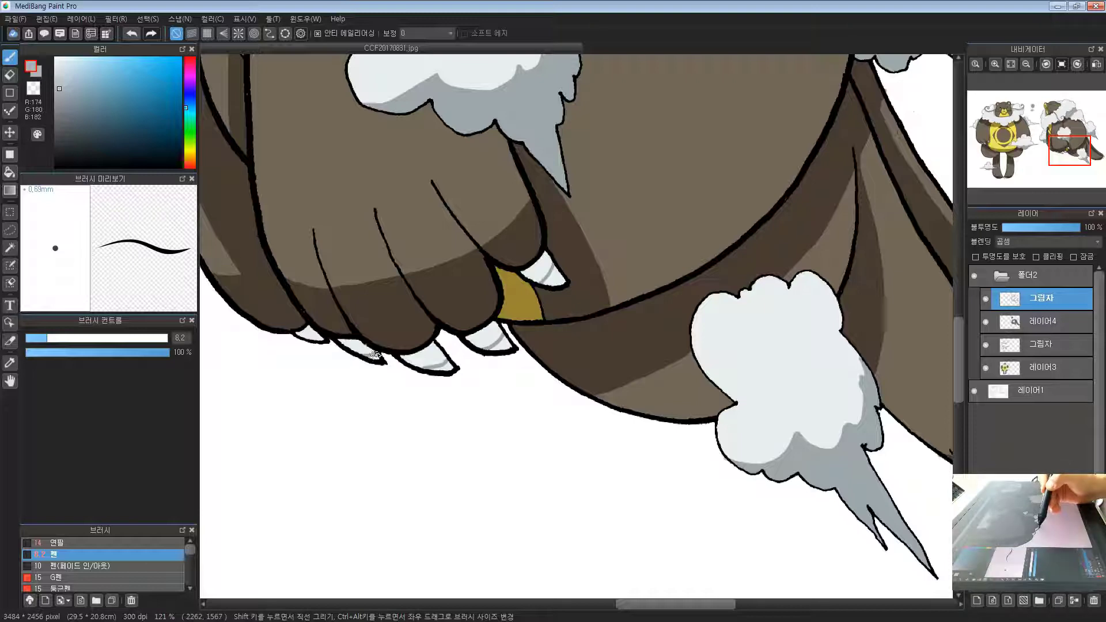
{"action": "left_click", "coordinate": [10, 171]}
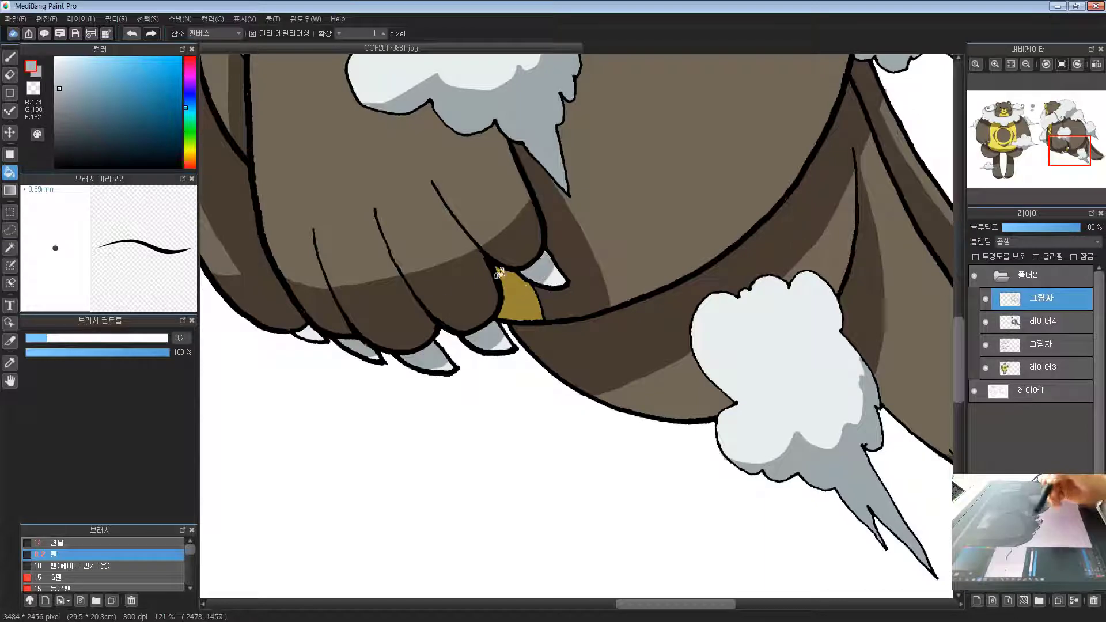
{"action": "left_click", "coordinate": [313, 332]}
Examine the side-view bear's claw shadows and both whole characters for missing shading
{"action": "scroll", "coordinate": [458, 287], "scroll_direction": "down", "scroll_amount": 5}
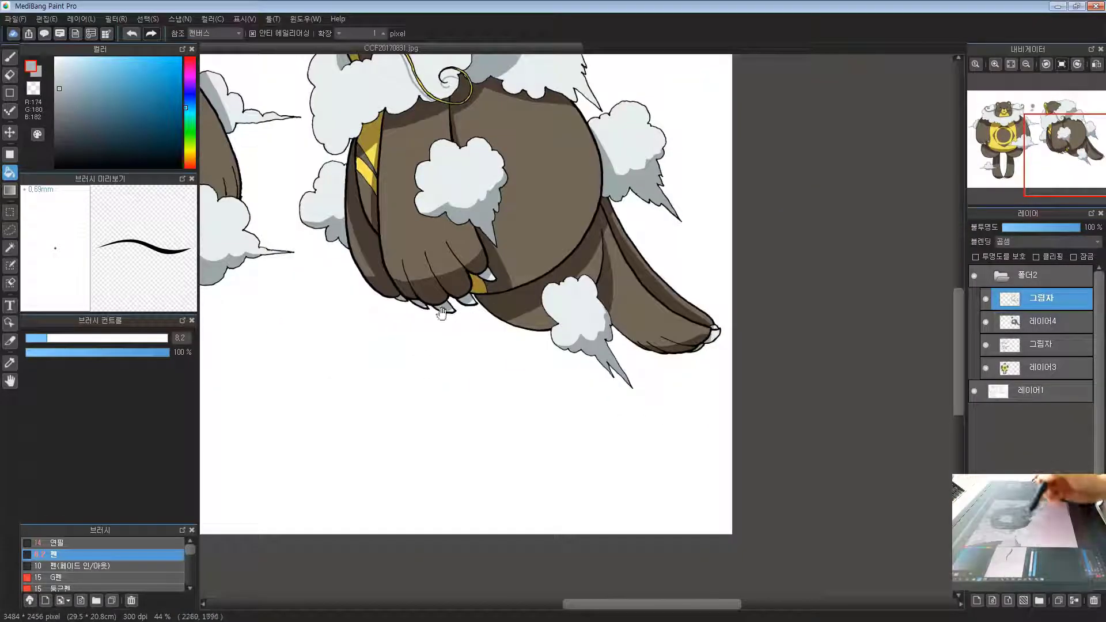
{"action": "scroll", "coordinate": [441, 312], "scroll_direction": "up", "scroll_amount": 5}
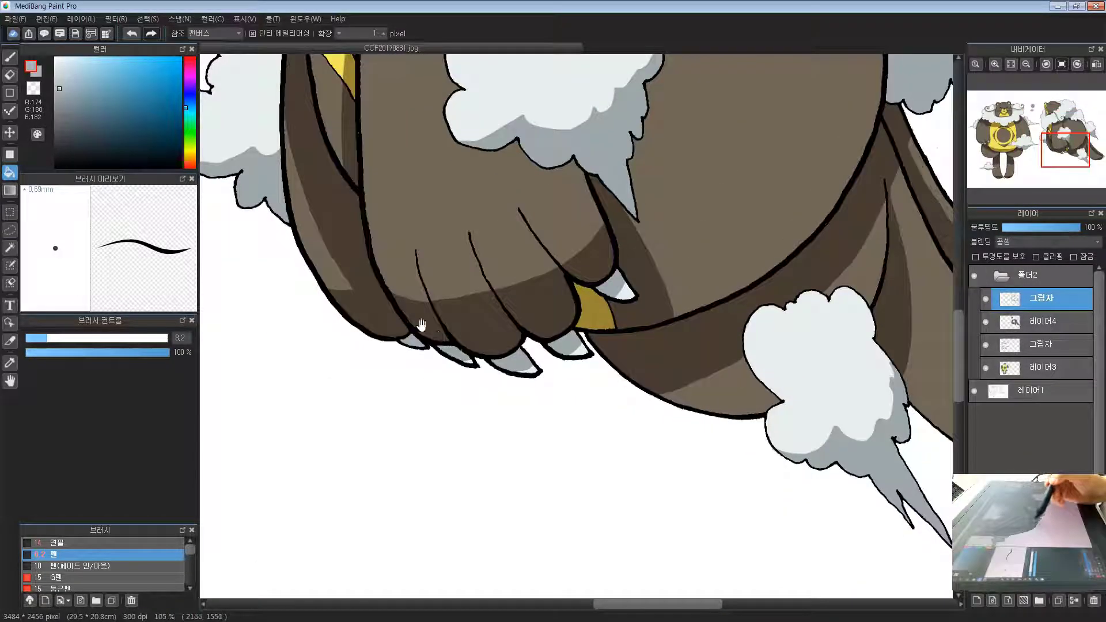
{"action": "scroll", "coordinate": [438, 323], "scroll_direction": "down", "scroll_amount": 5}
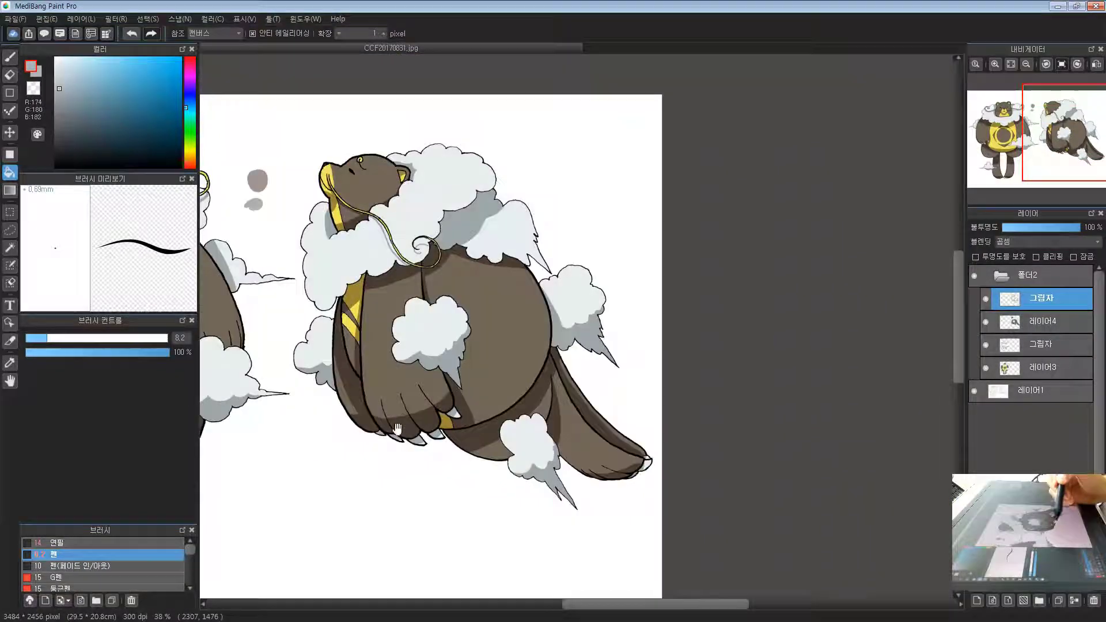
{"action": "left_click_drag", "start_coordinate": [373, 459], "coordinate": [510, 345]}
{"action": "left_click_drag", "start_coordinate": [441, 365], "coordinate": [513, 469]}
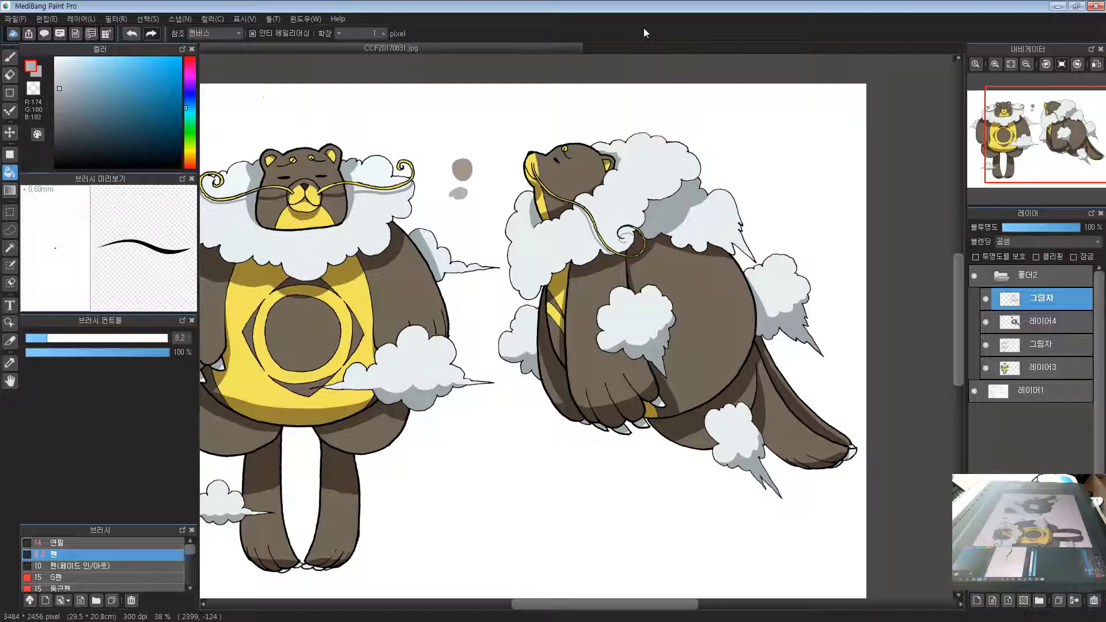
{"action": "left_click_drag", "start_coordinate": [510, 472], "coordinate": [597, 453]}
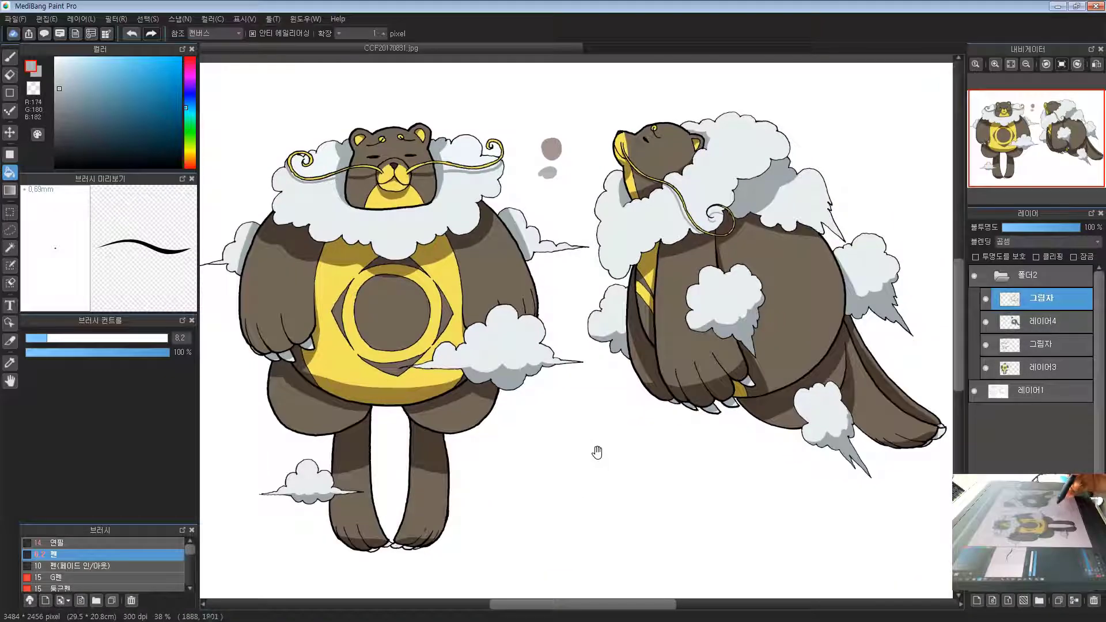
{"action": "mouse_move", "coordinate": [652, 487]}
{"action": "left_mouse_down"}
{"action": "mouse_move", "coordinate": [662, 491]}
{"action": "mouse_move", "coordinate": [654, 506]}
{"action": "left_mouse_up"}
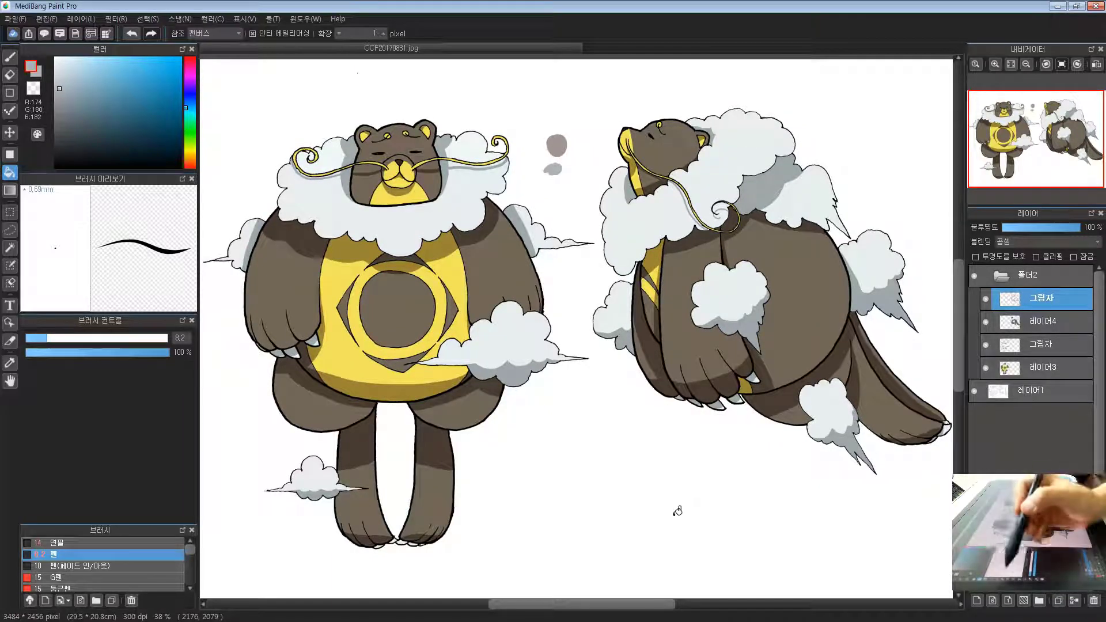
Try to remove the two shadow colour swatches between the bears with the selection eraser
{"action": "left_click", "coordinate": [12, 285]}
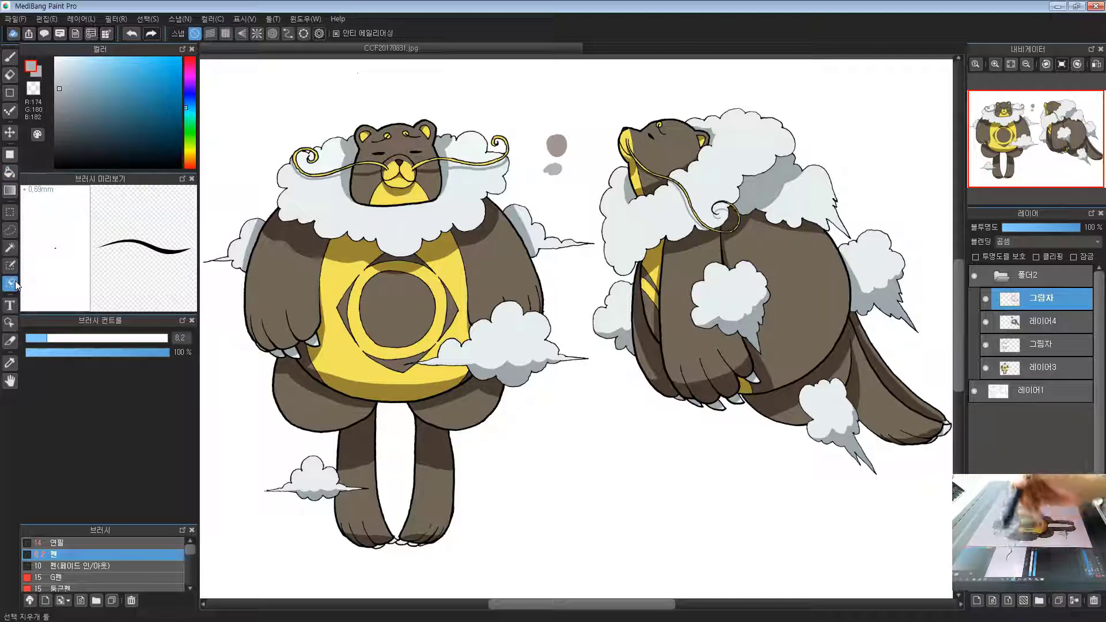
{"action": "left_click_drag", "start_coordinate": [551, 145], "coordinate": [591, 162]}
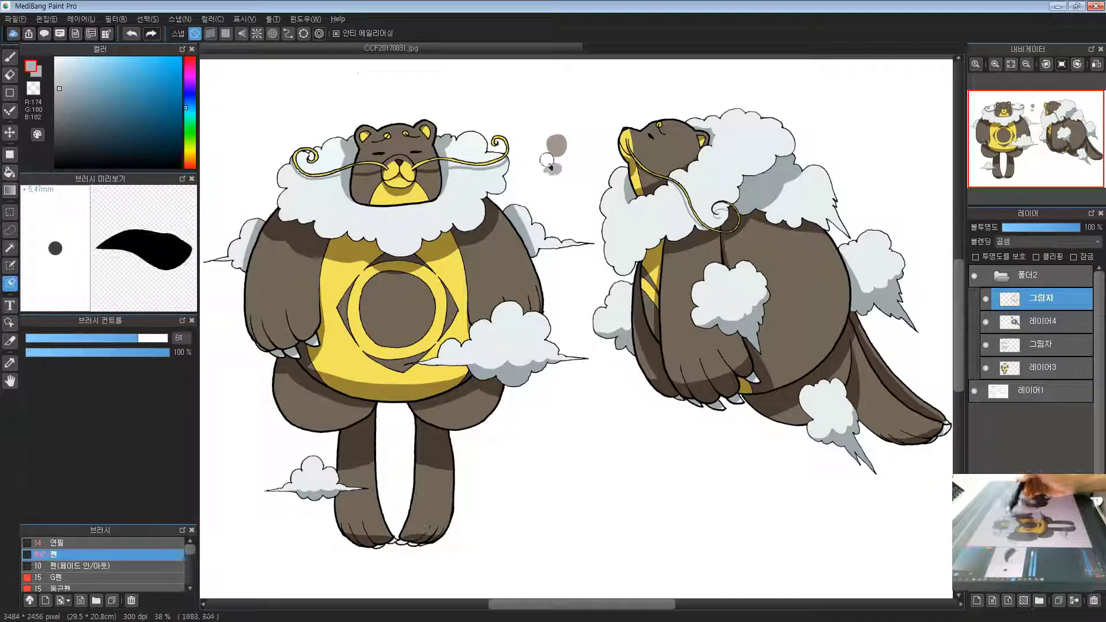
{"action": "left_click", "coordinate": [1030, 353]}
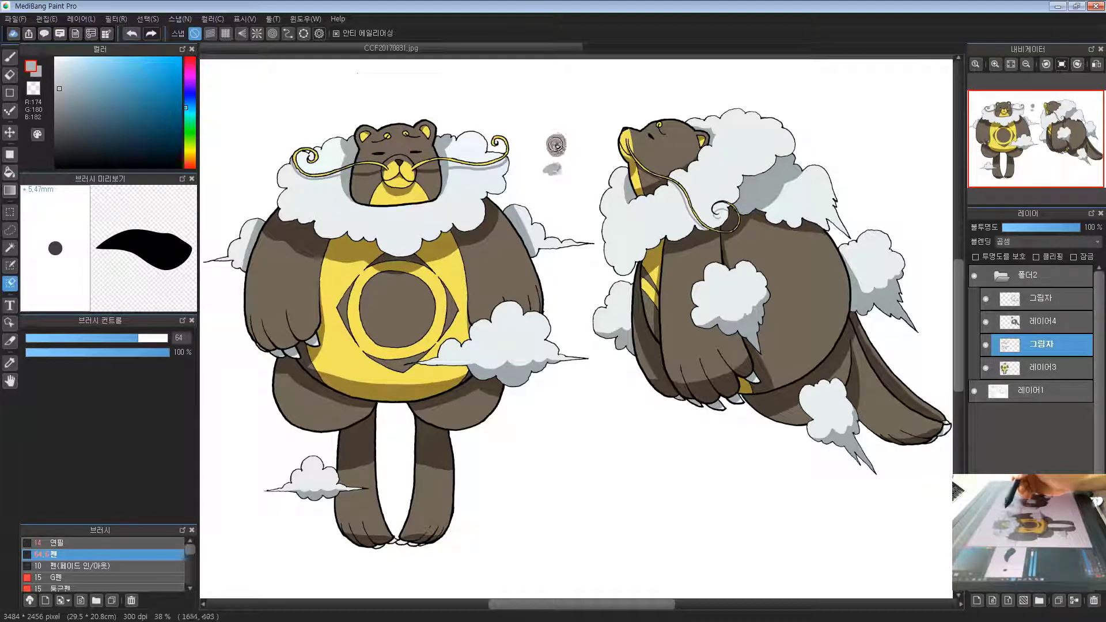
Toggle the visibility of 레이어3 and the lower 그림자 layer to find which one holds the swatches
{"action": "left_click", "coordinate": [1036, 368]}
{"action": "left_click", "coordinate": [985, 367]}
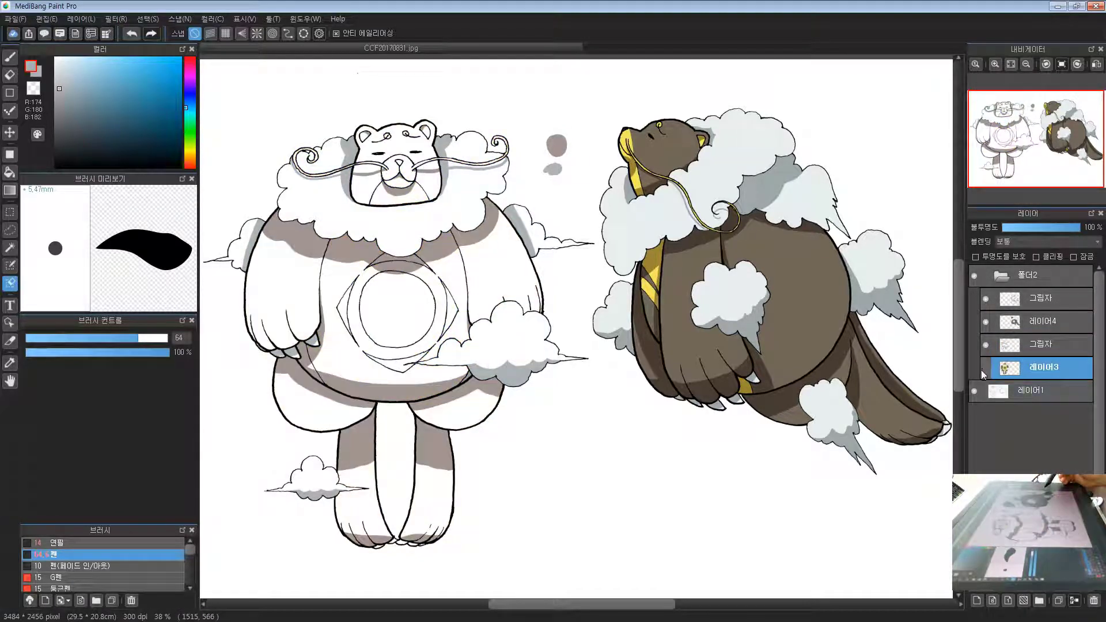
{"action": "left_click", "coordinate": [986, 367]}
{"action": "left_click", "coordinate": [985, 344]}
{"action": "left_click", "coordinate": [985, 344]}
Erase both shadow colour swatches between the bears on the lower 그림자 layer
{"action": "left_click", "coordinate": [1031, 345]}
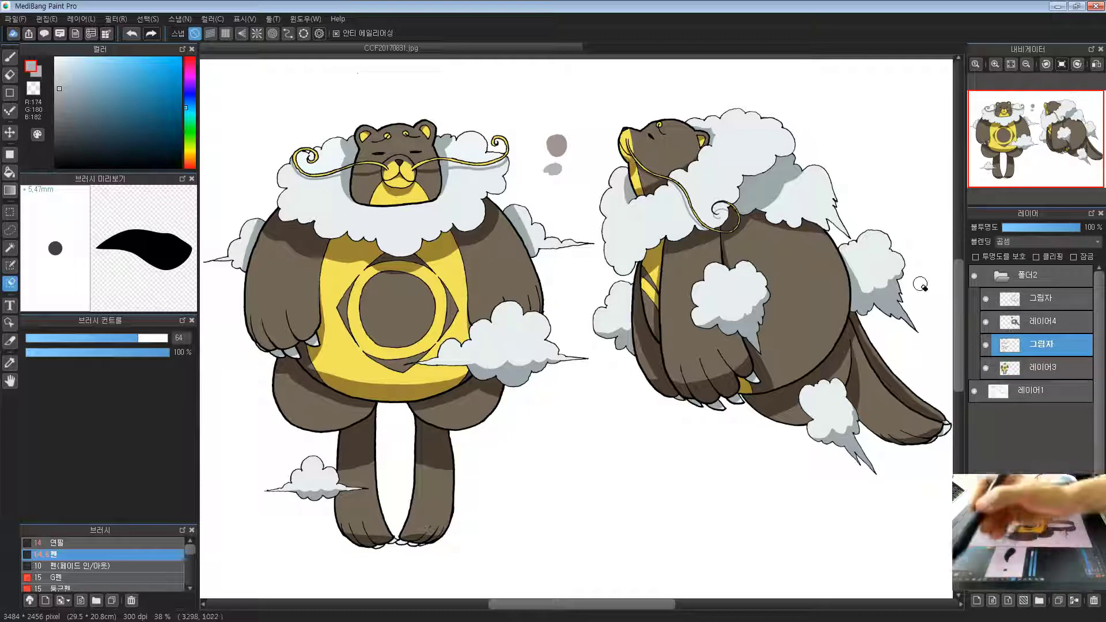
{"action": "left_click", "coordinate": [9, 75]}
{"action": "mouse_move", "coordinate": [554, 152]}
{"action": "left_mouse_down"}
{"action": "mouse_move", "coordinate": [567, 123]}
{"action": "mouse_move", "coordinate": [560, 199]}
{"action": "left_mouse_up"}
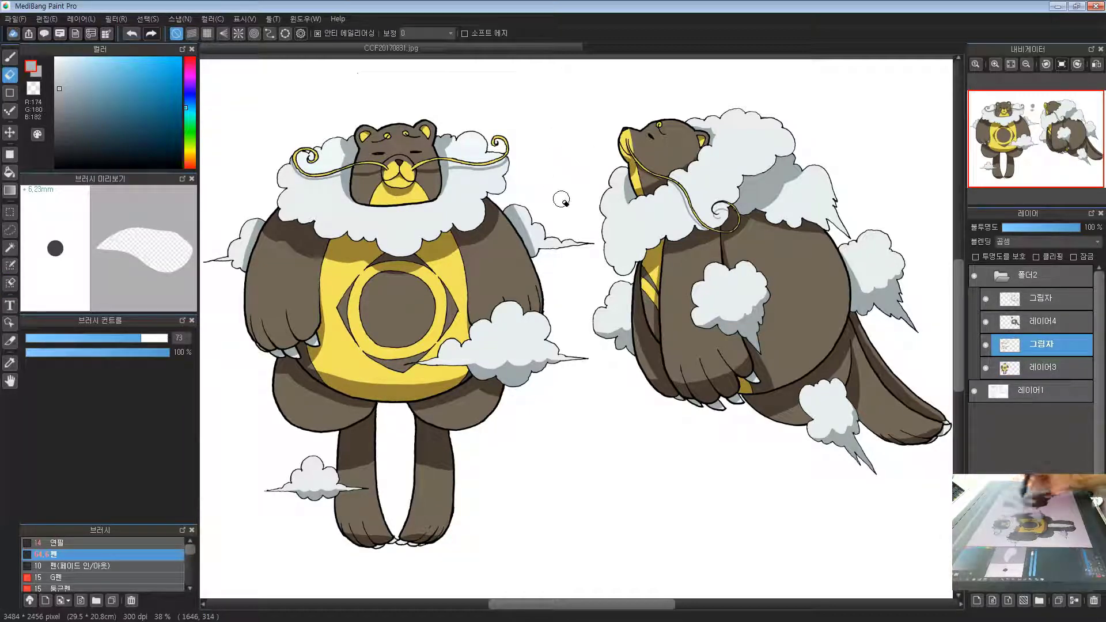